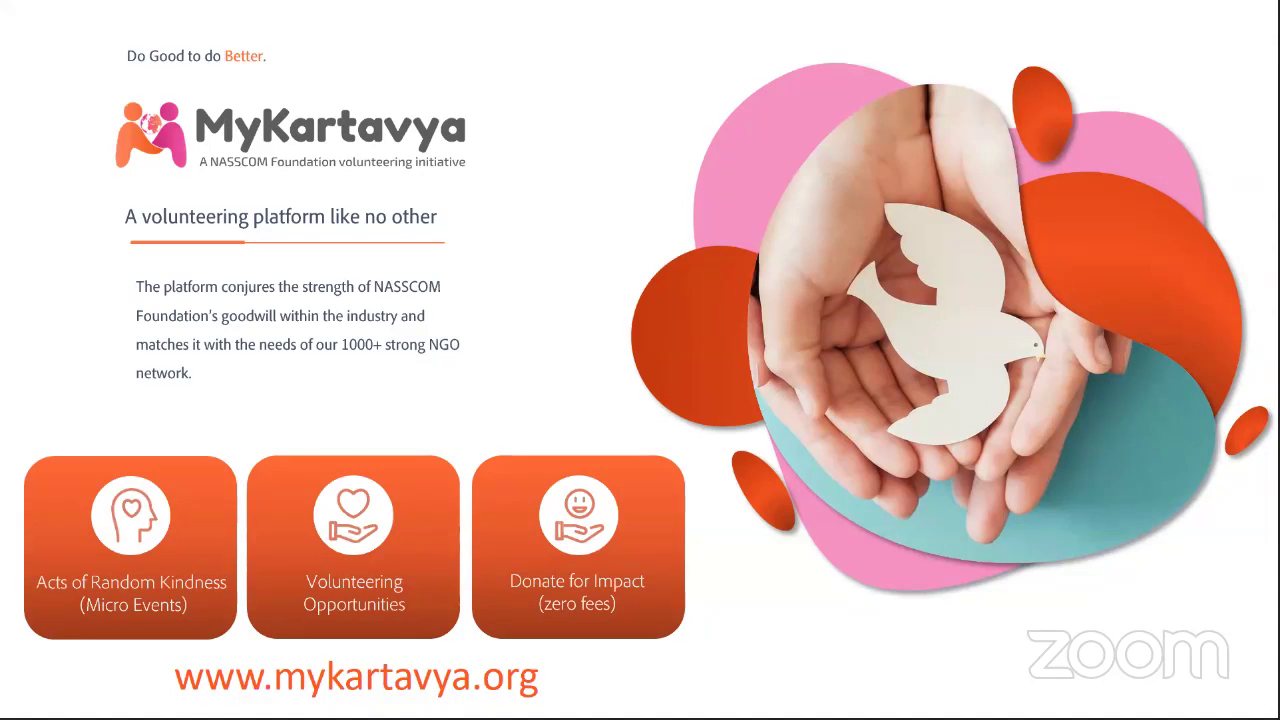
Step: Advance the Zoom slideshow past the MyKartavya slide
key(Right)
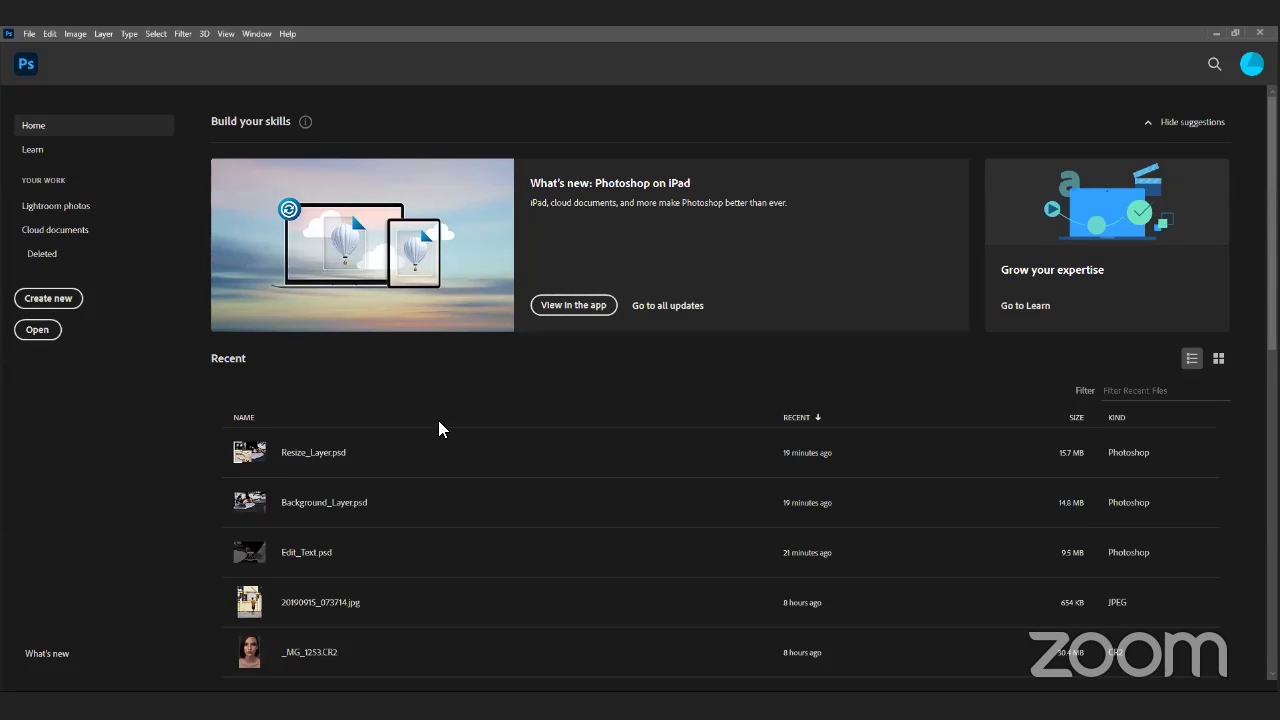
Step: Browse the Recent files list, then start a new document from Create new
scroll(372, 406, down, 7)
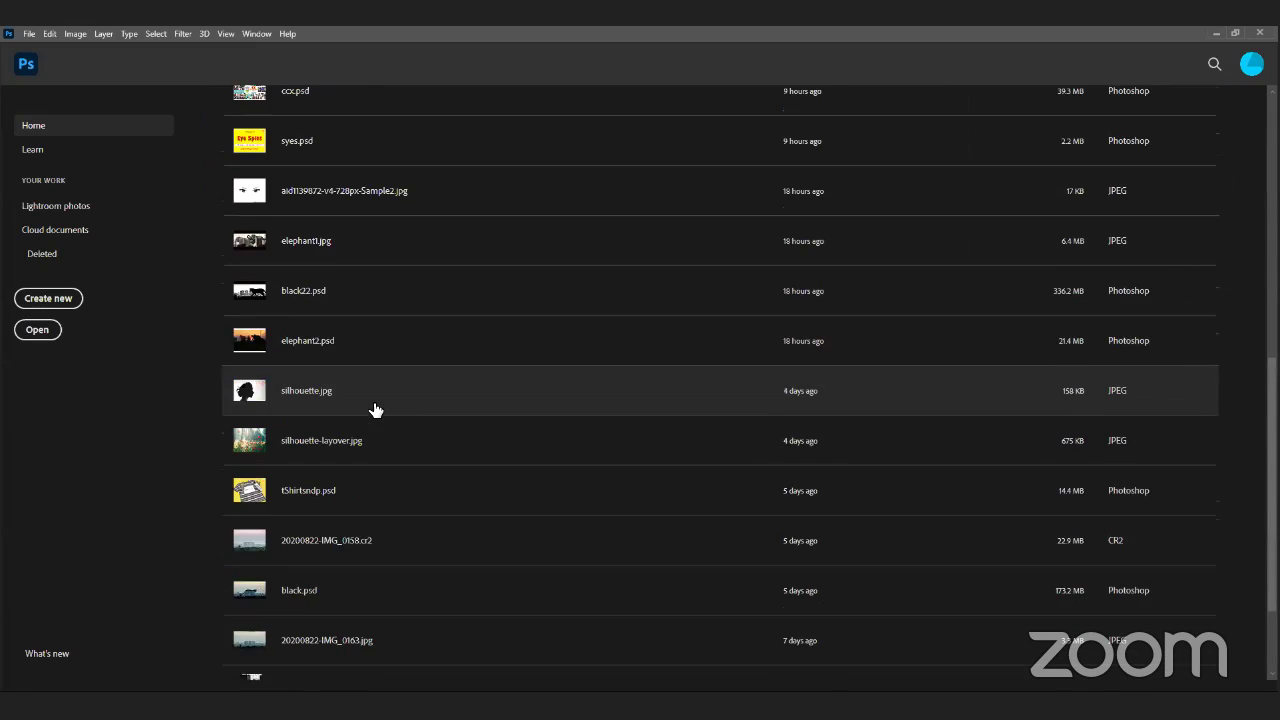
scroll(376, 410, up, 2)
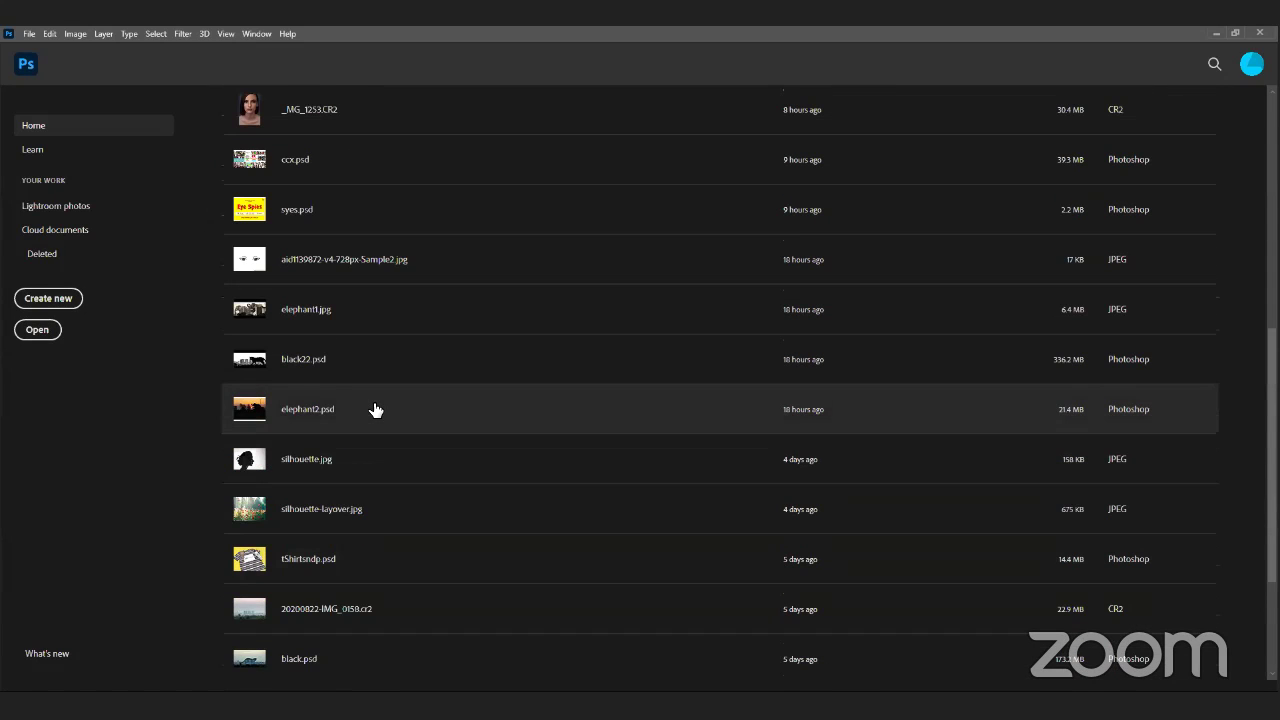
scroll(620, 404, up, 6)
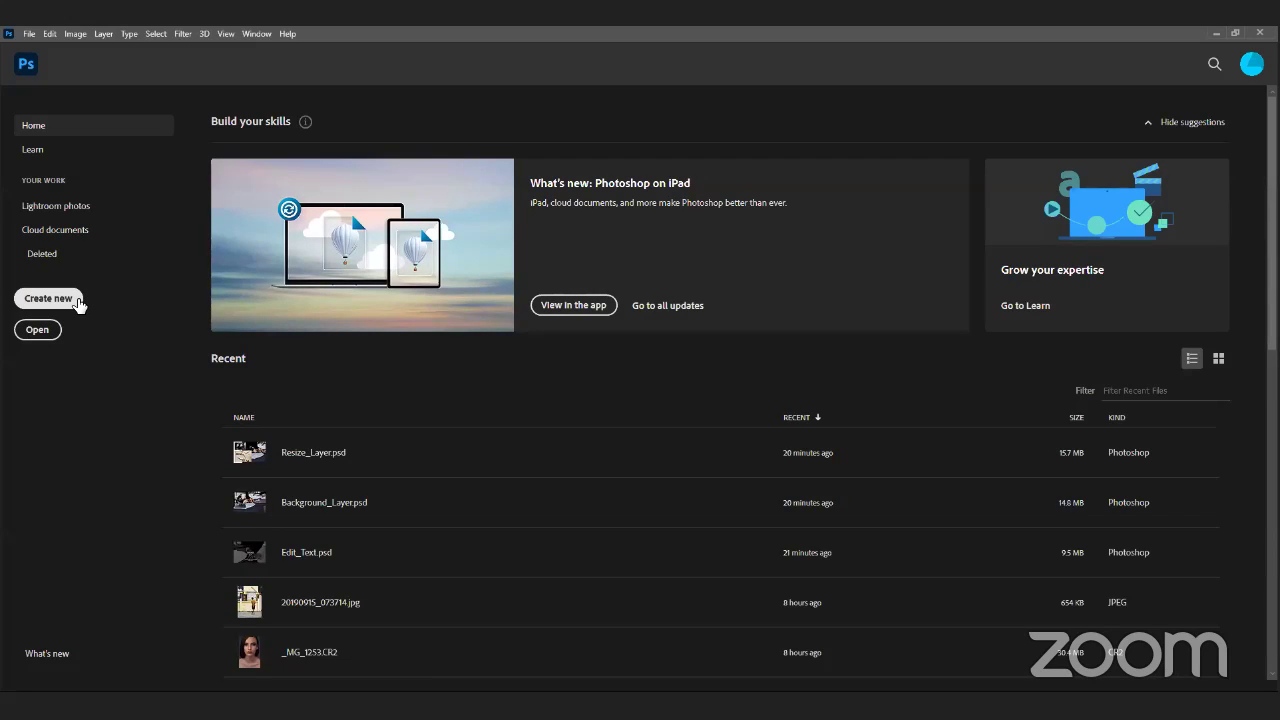
click(78, 304)
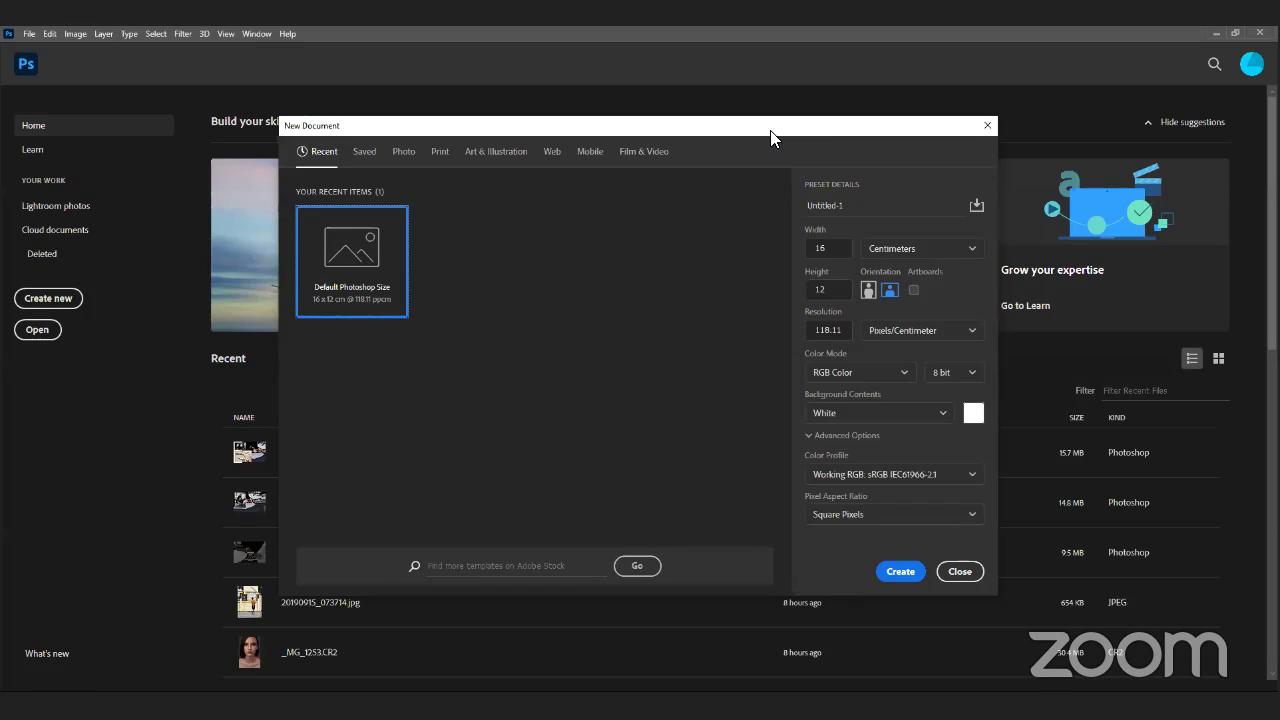
drag(772, 135, 747, 144)
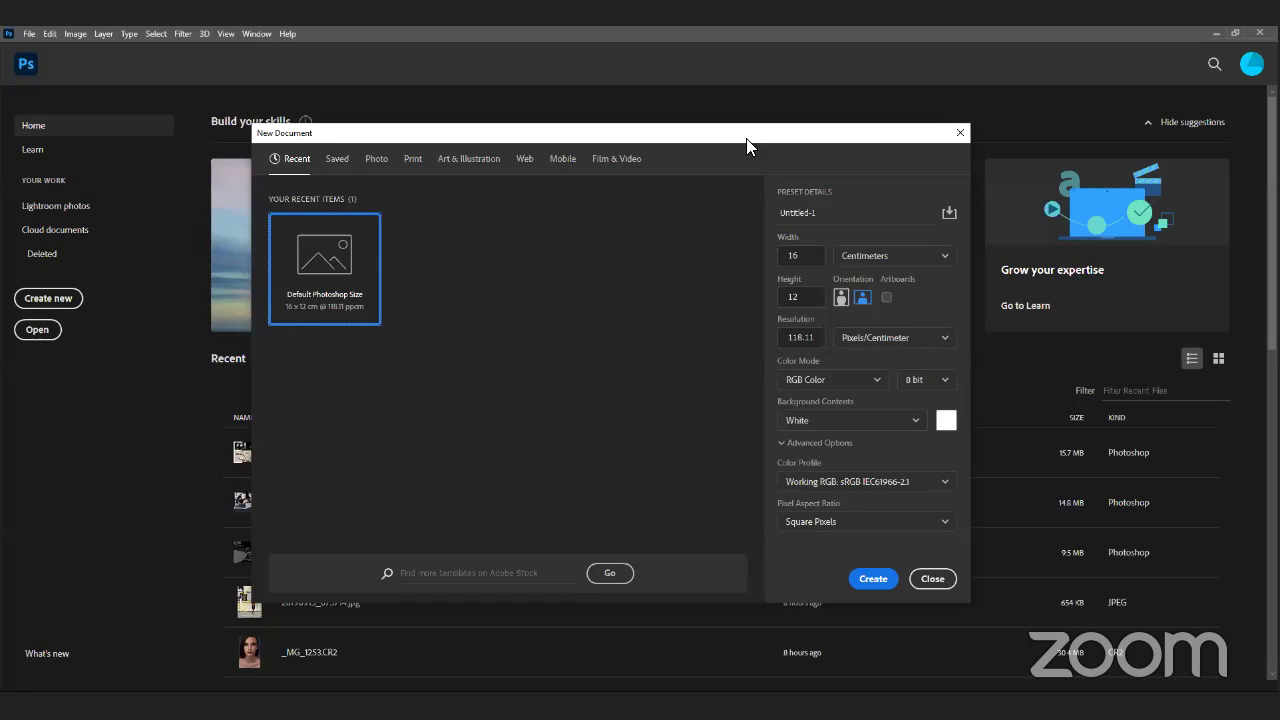
drag(746, 140, 744, 138)
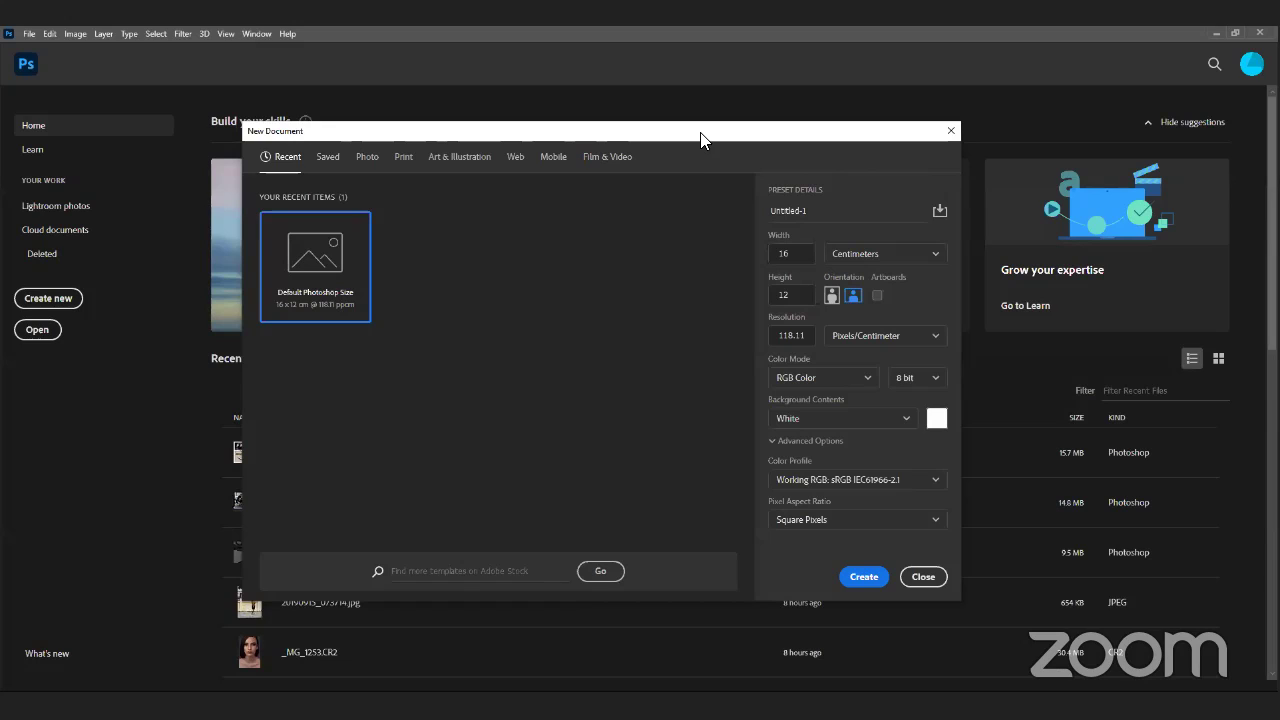
drag(709, 134, 711, 126)
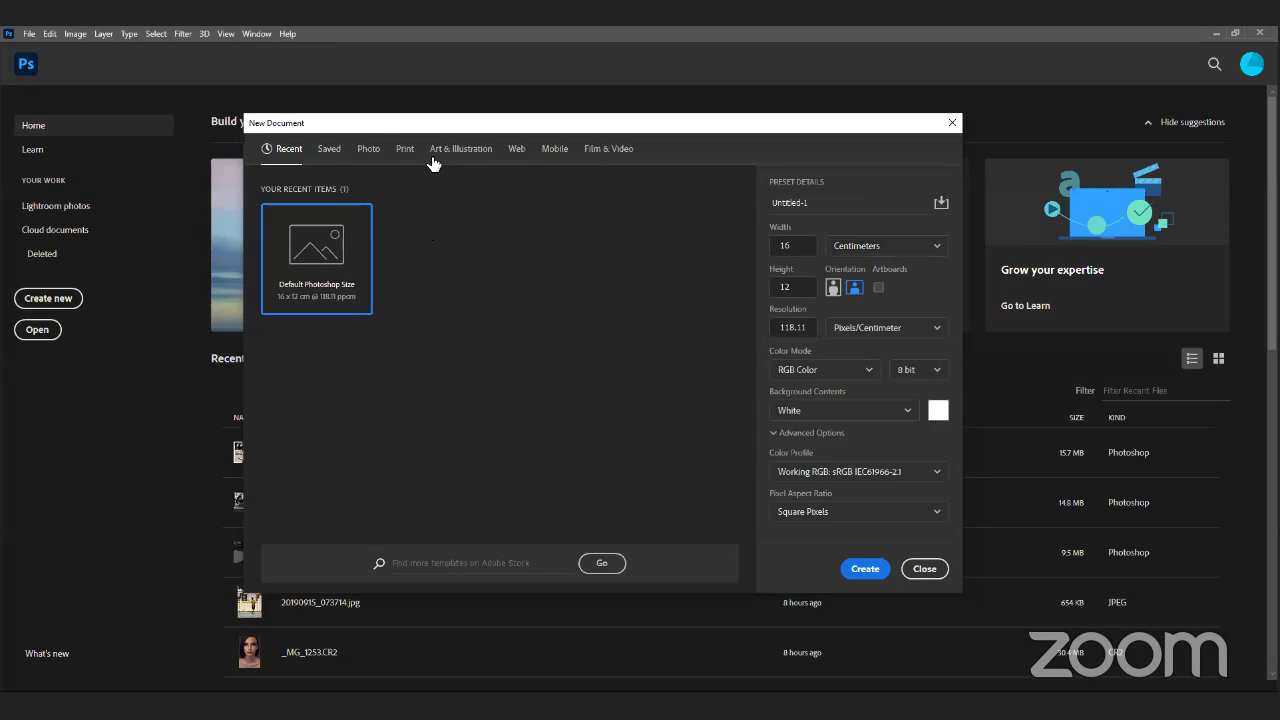
Step: Browse the Saved, Art & Illustration, Web, Mobile, Film & Video and Print presets, ending on Photo
click(338, 152)
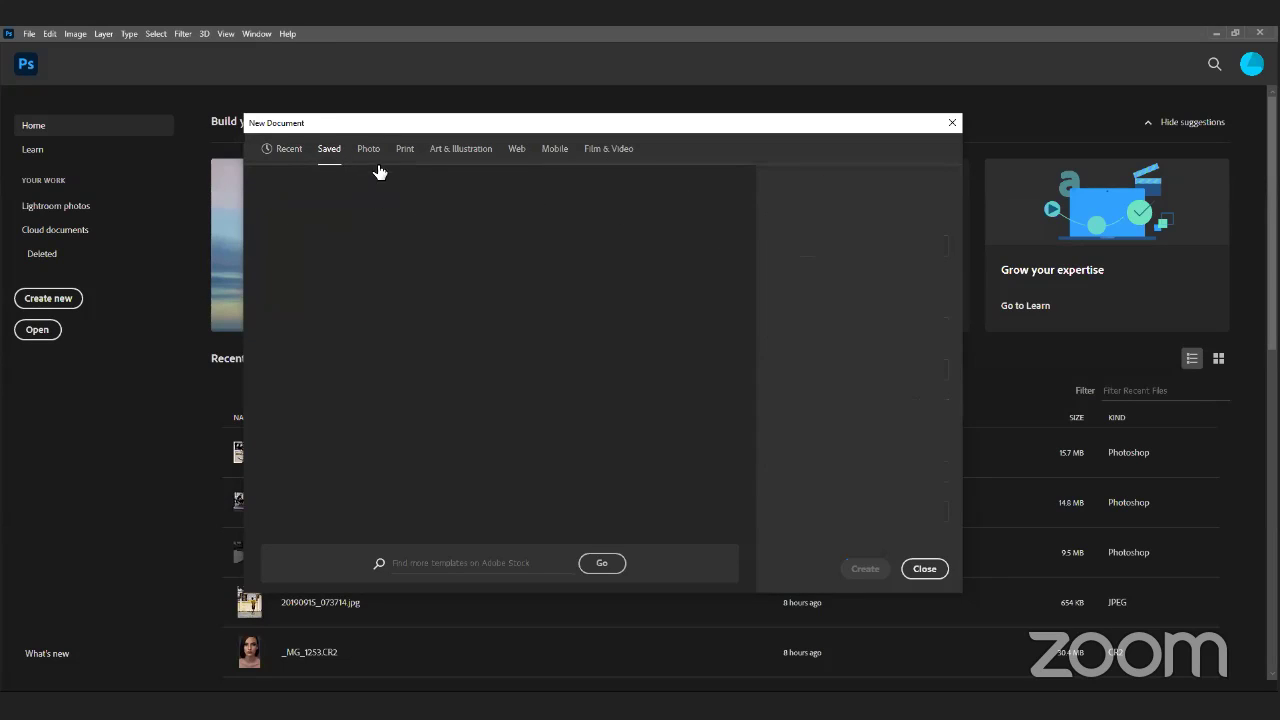
click(373, 153)
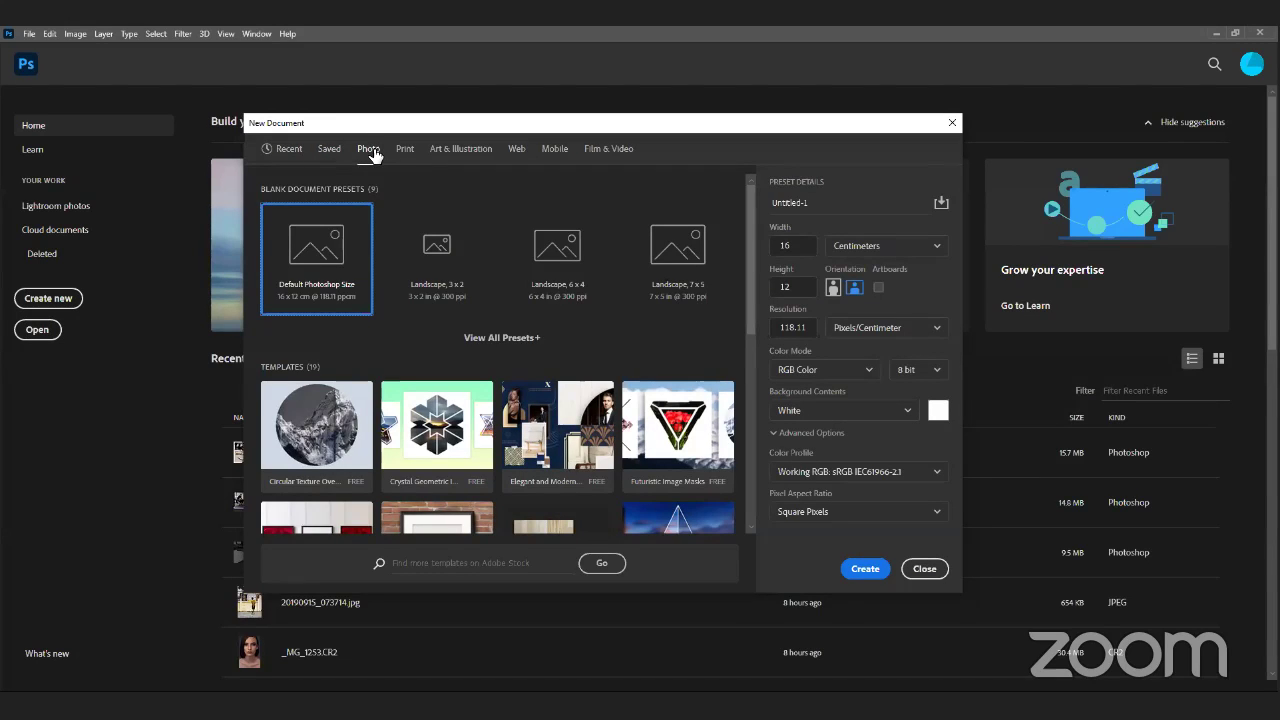
click(452, 152)
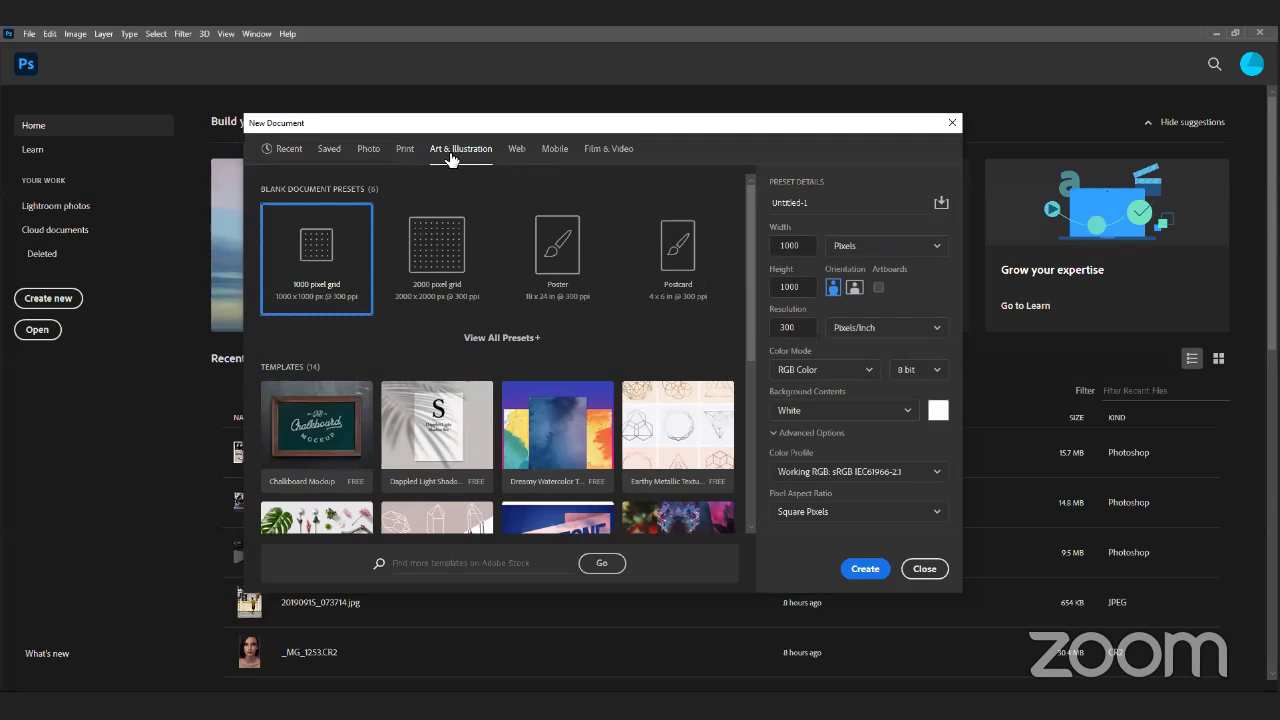
click(519, 151)
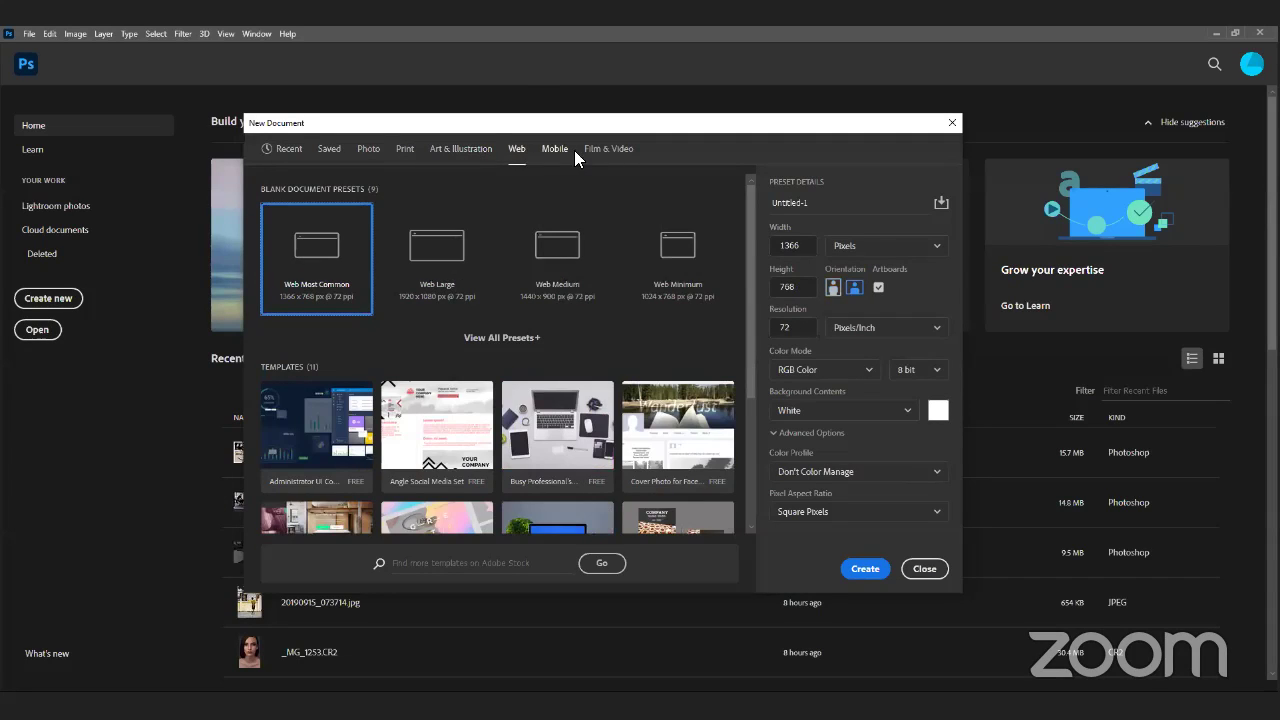
click(557, 151)
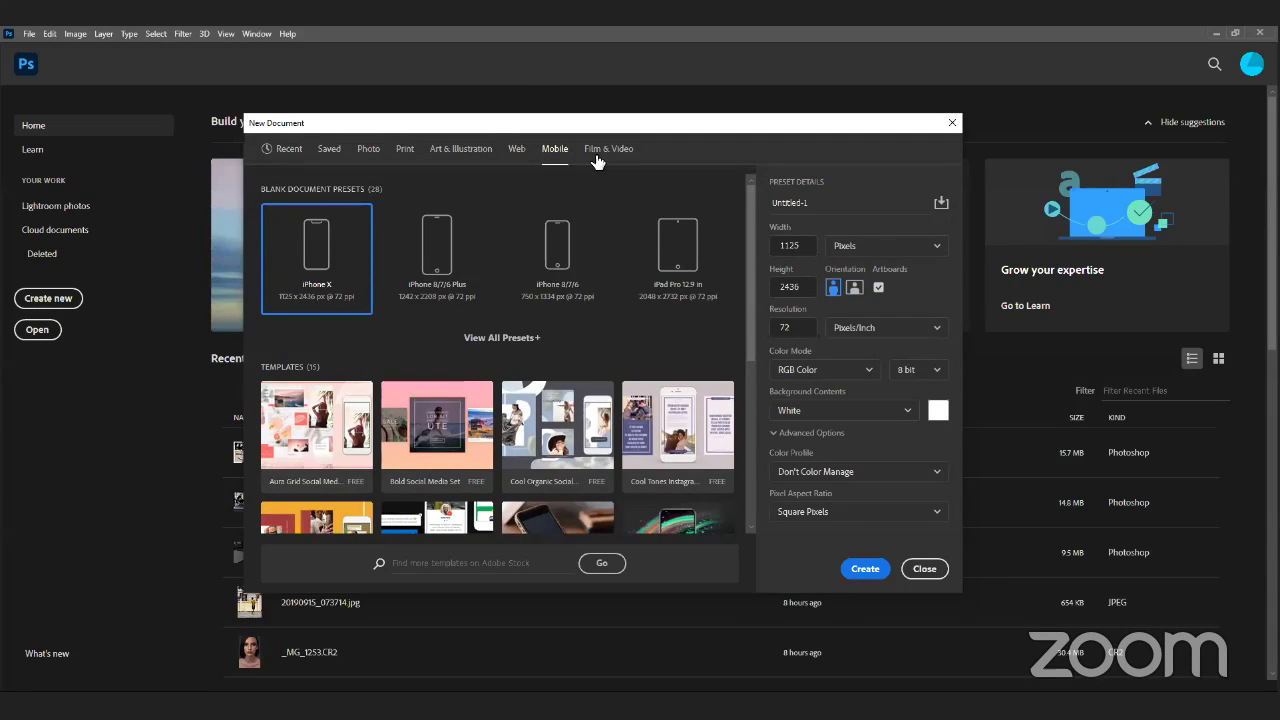
click(604, 152)
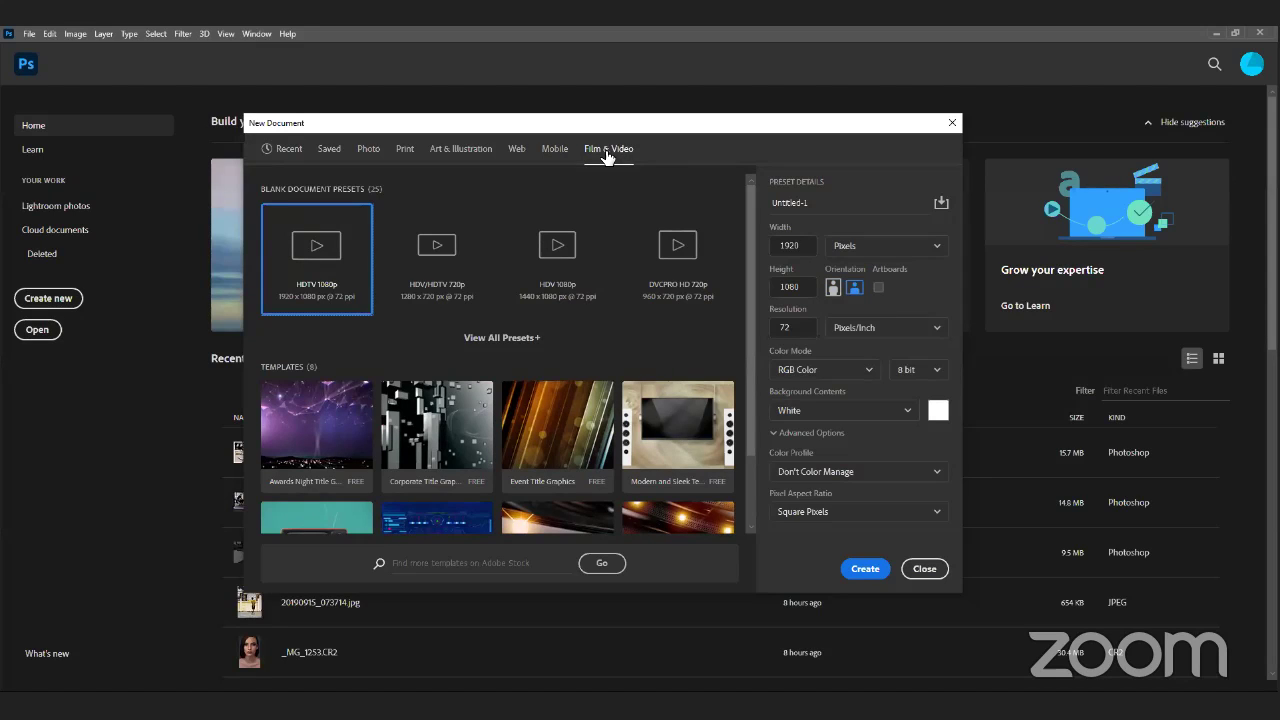
click(368, 152)
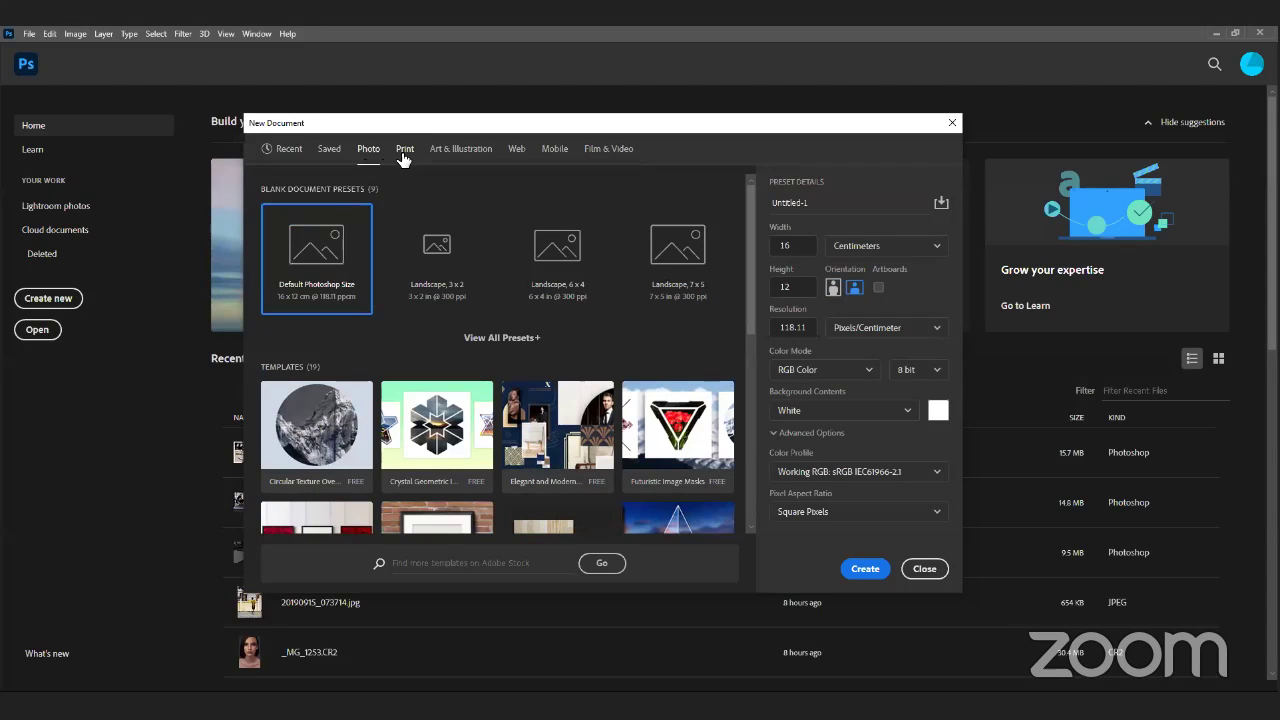
click(404, 152)
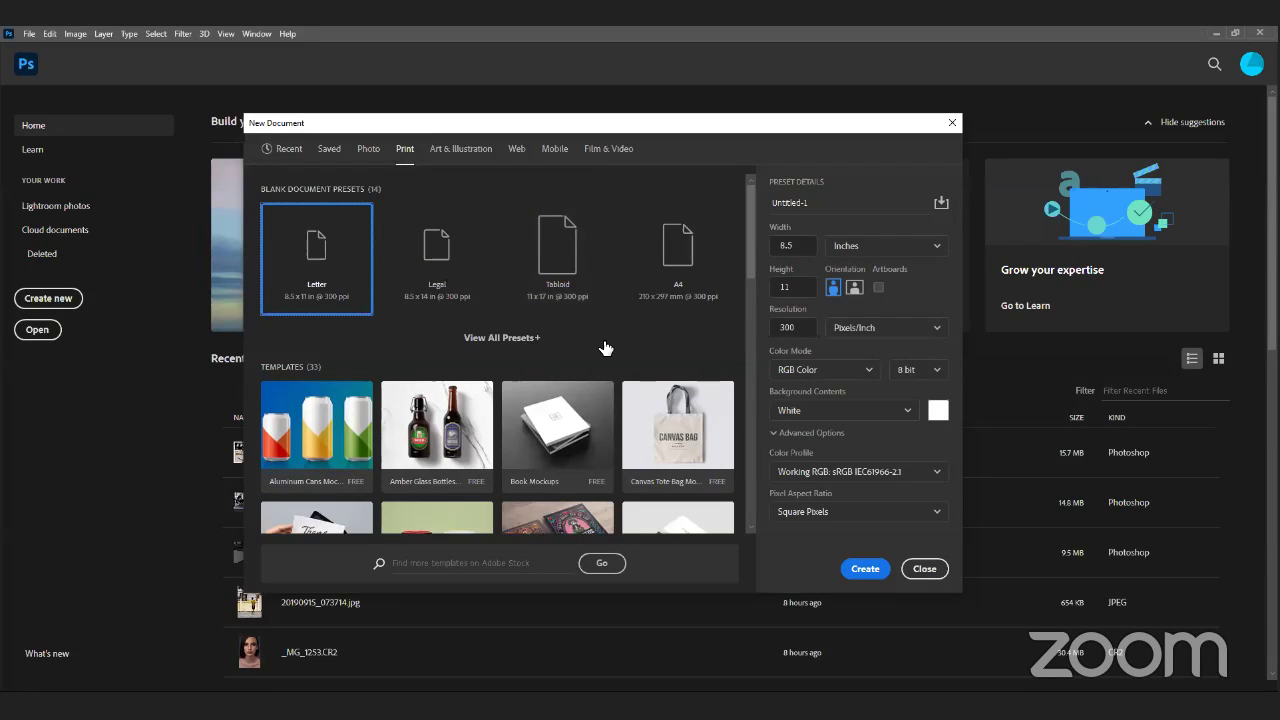
click(381, 163)
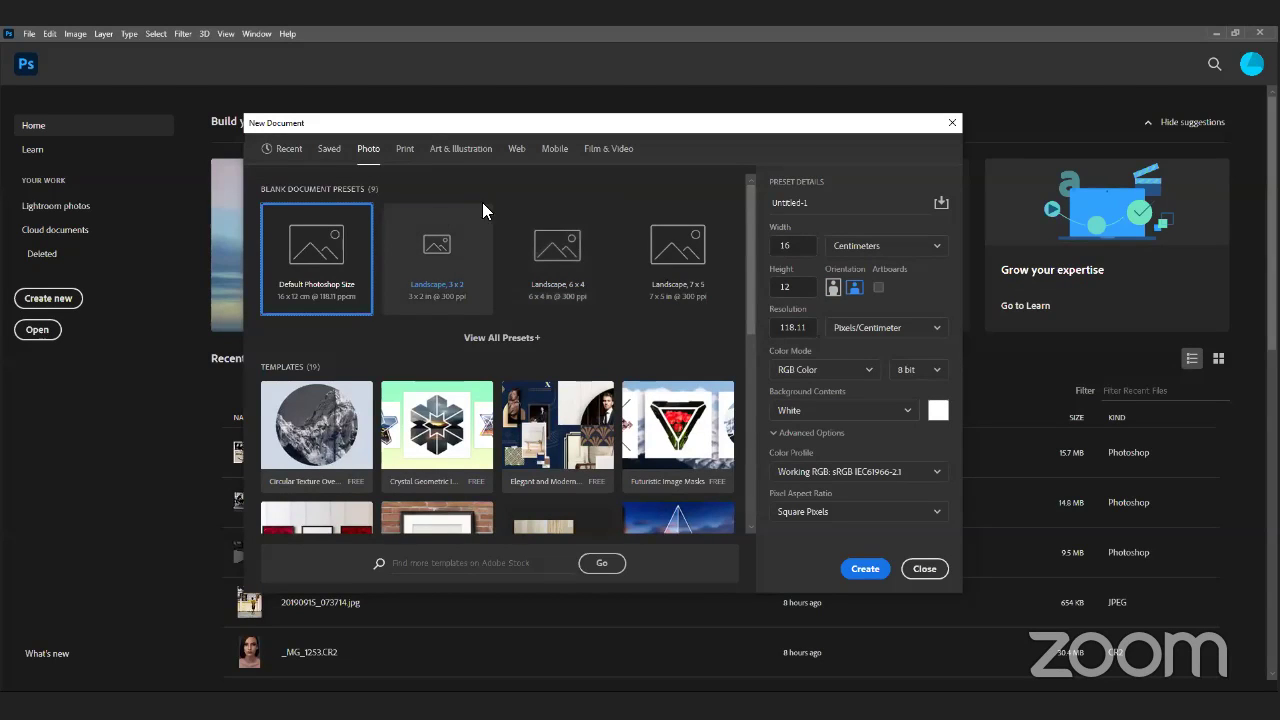
Step: Switch the size units to Inches, then show the Print presets with Letter at 8.5 × 11 in
click(905, 251)
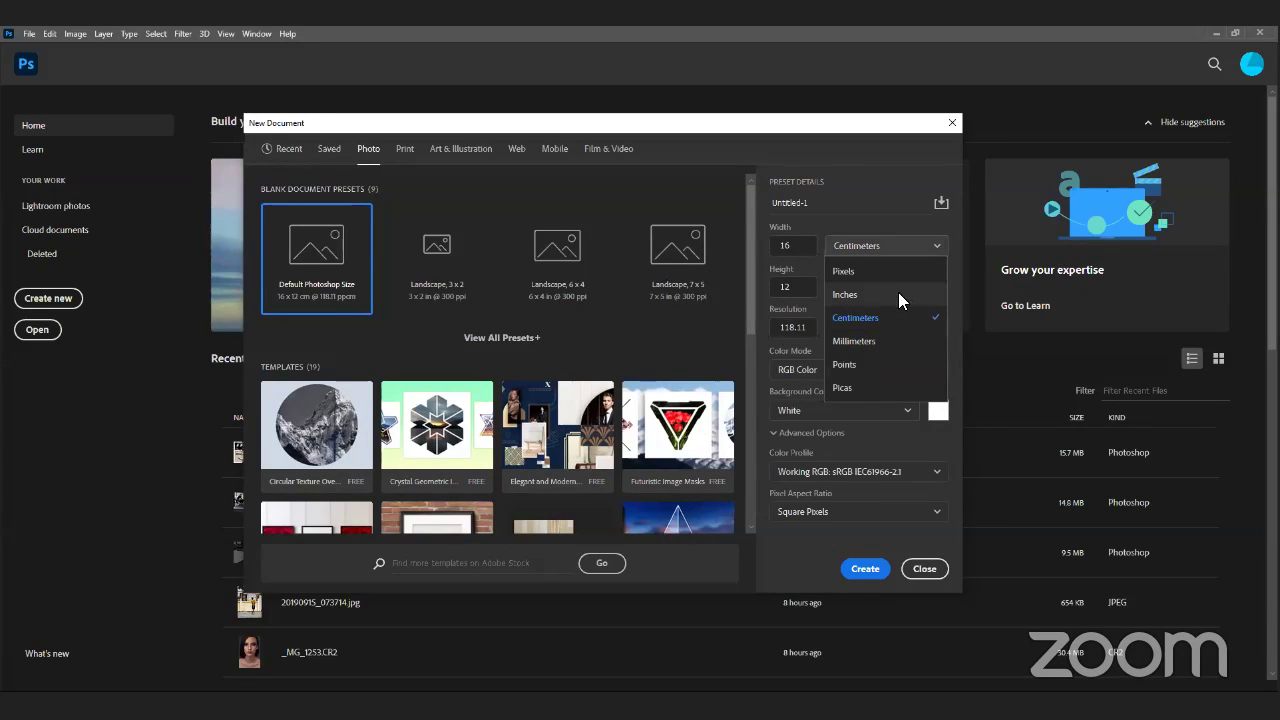
click(898, 294)
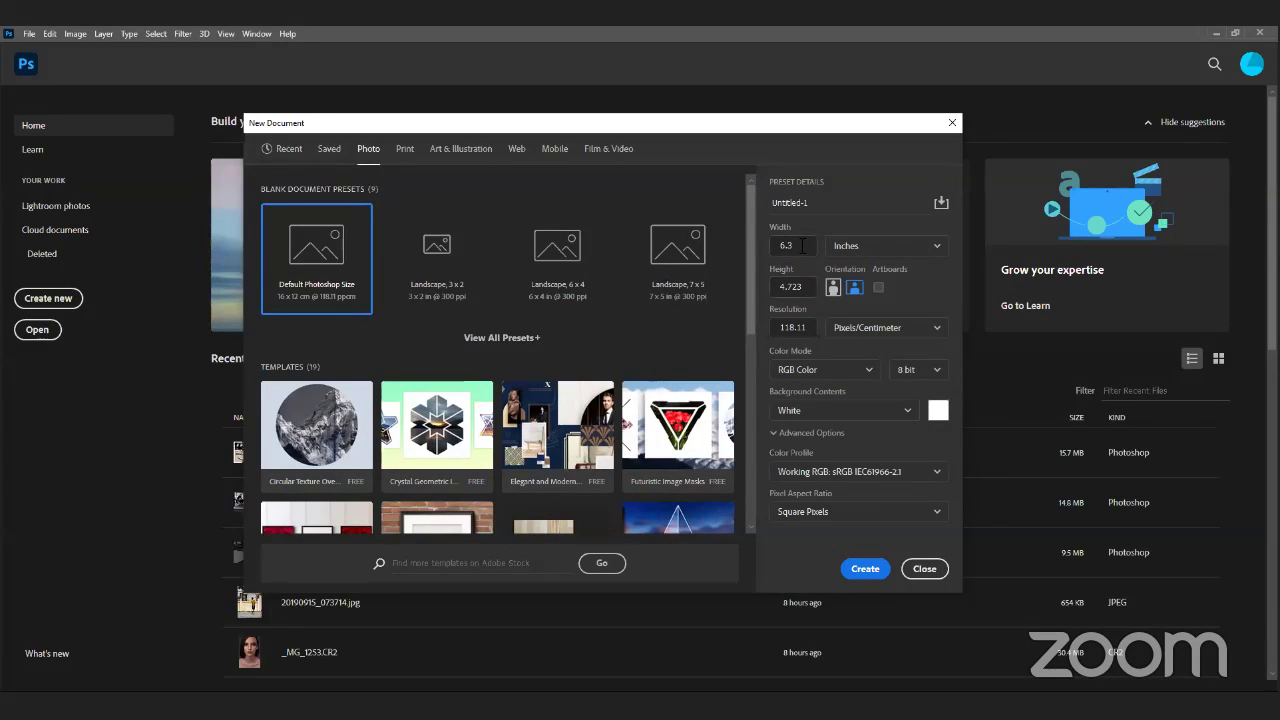
click(802, 245)
key(Tab)
click(410, 152)
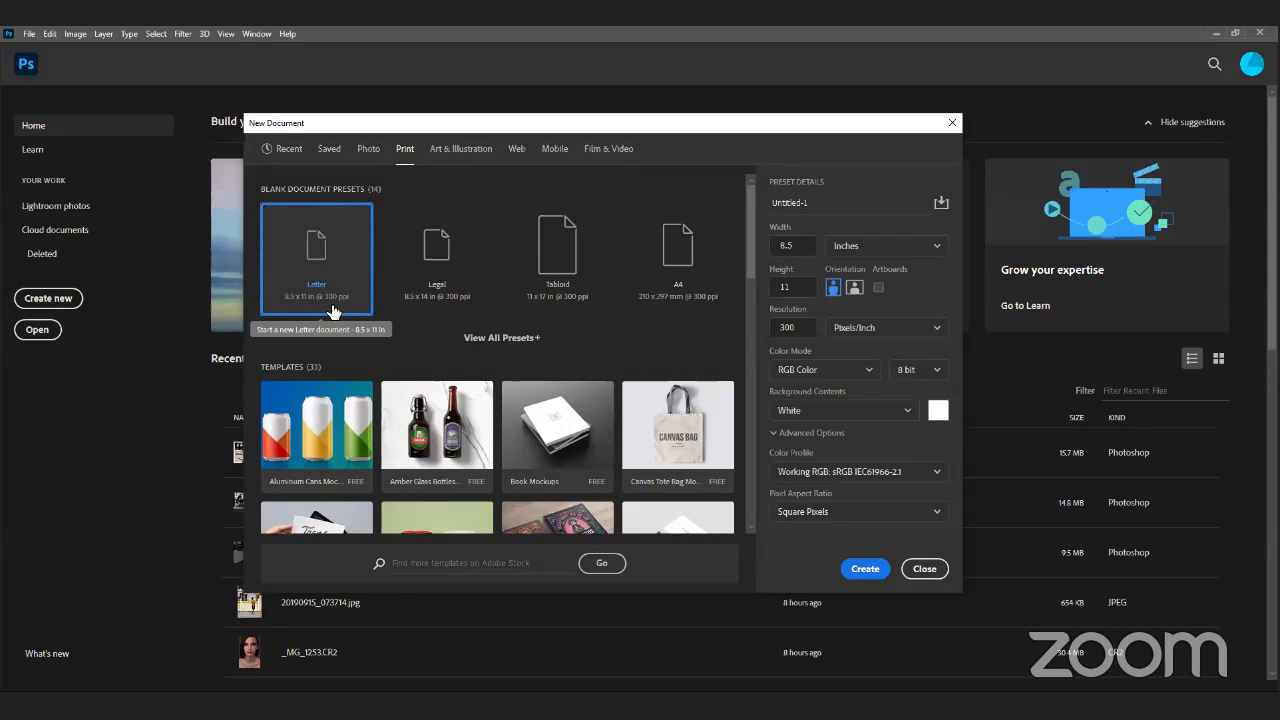
Step: Pick the A4 preset and show its size in inches at 300 pixels/inch
click(808, 287)
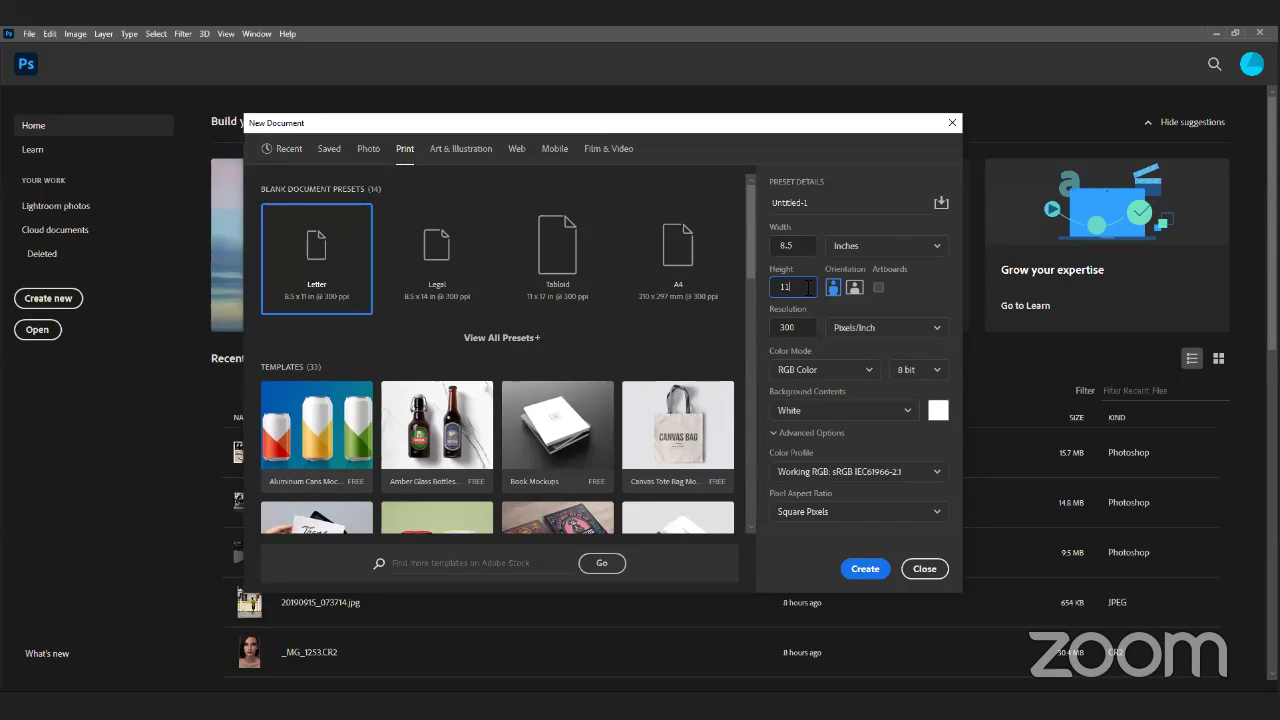
click(386, 268)
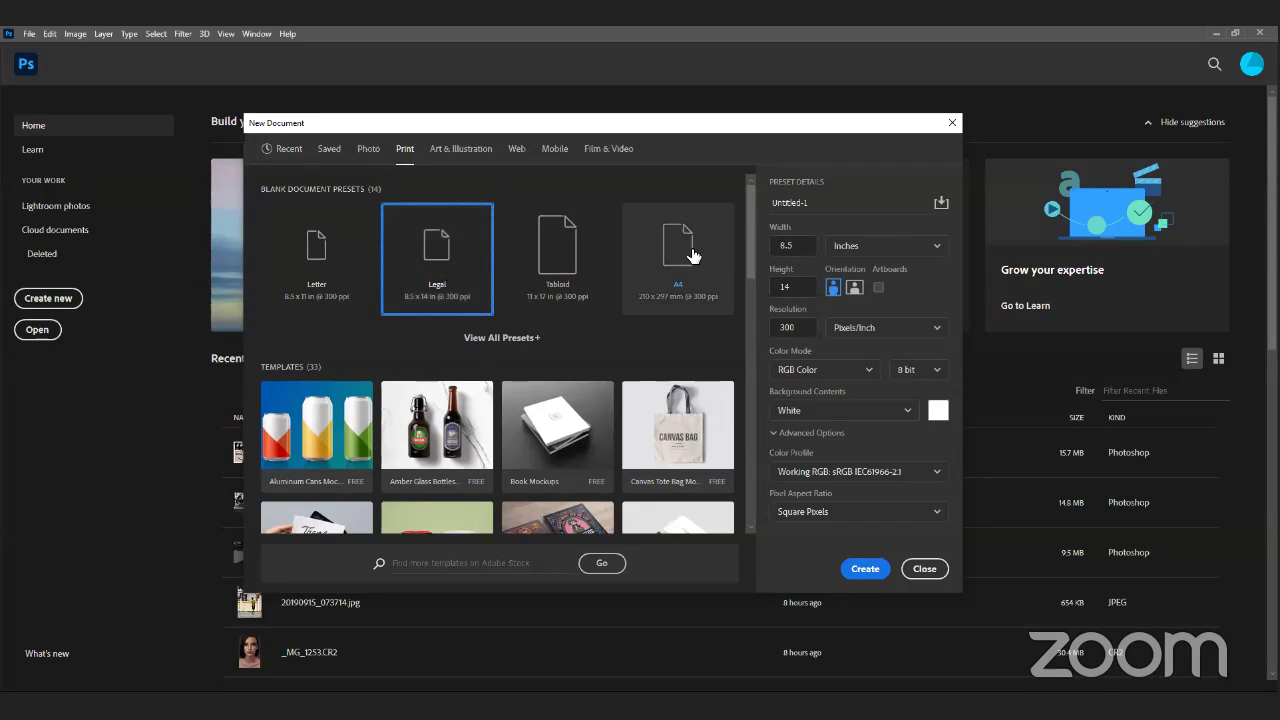
click(703, 262)
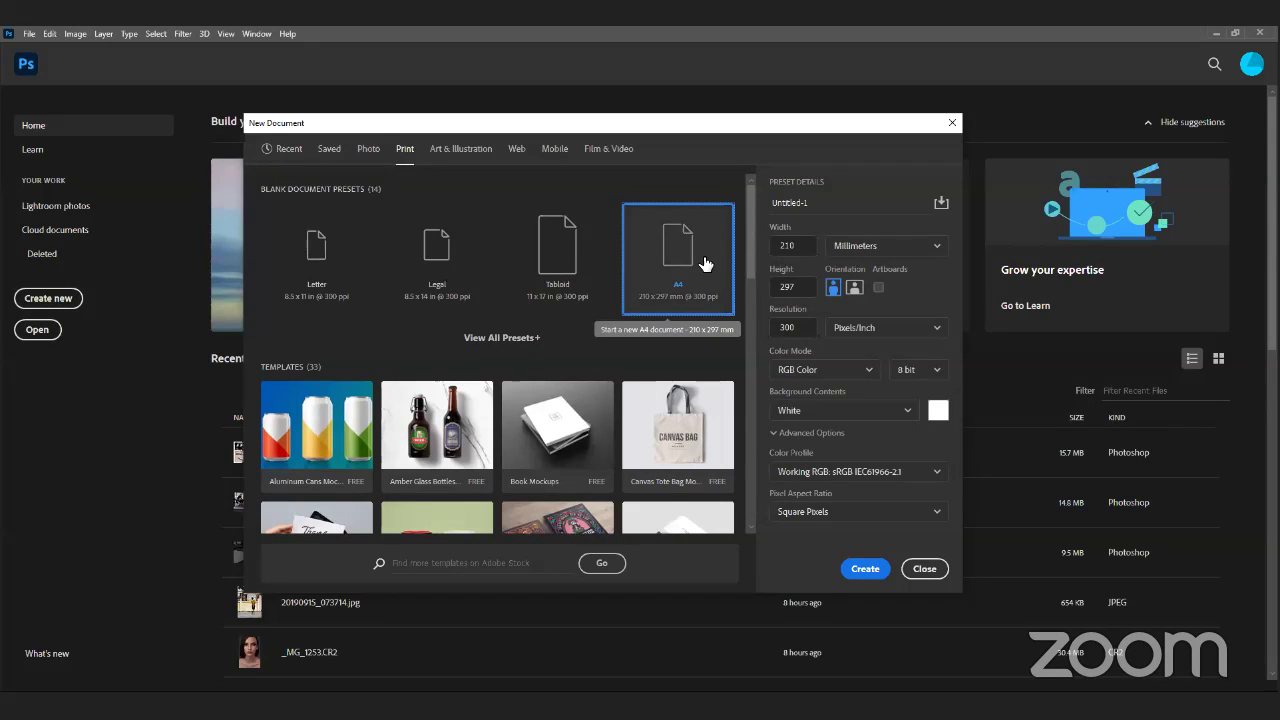
click(872, 246)
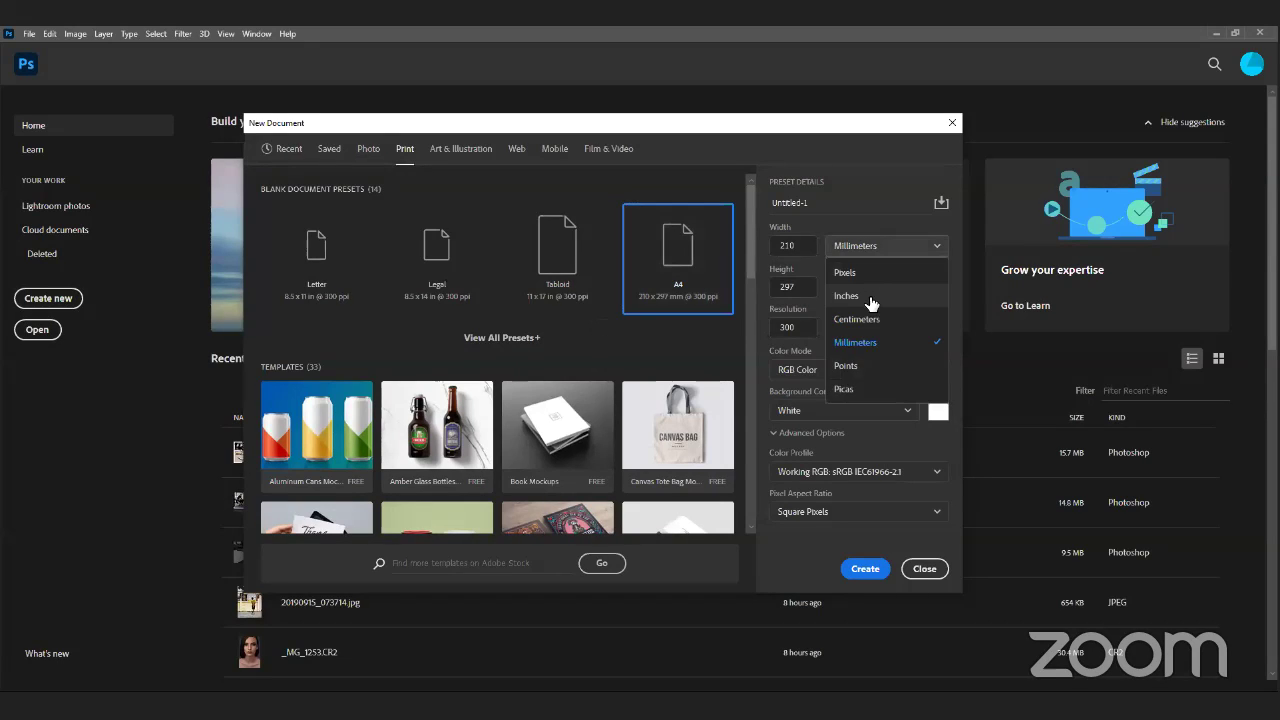
click(871, 296)
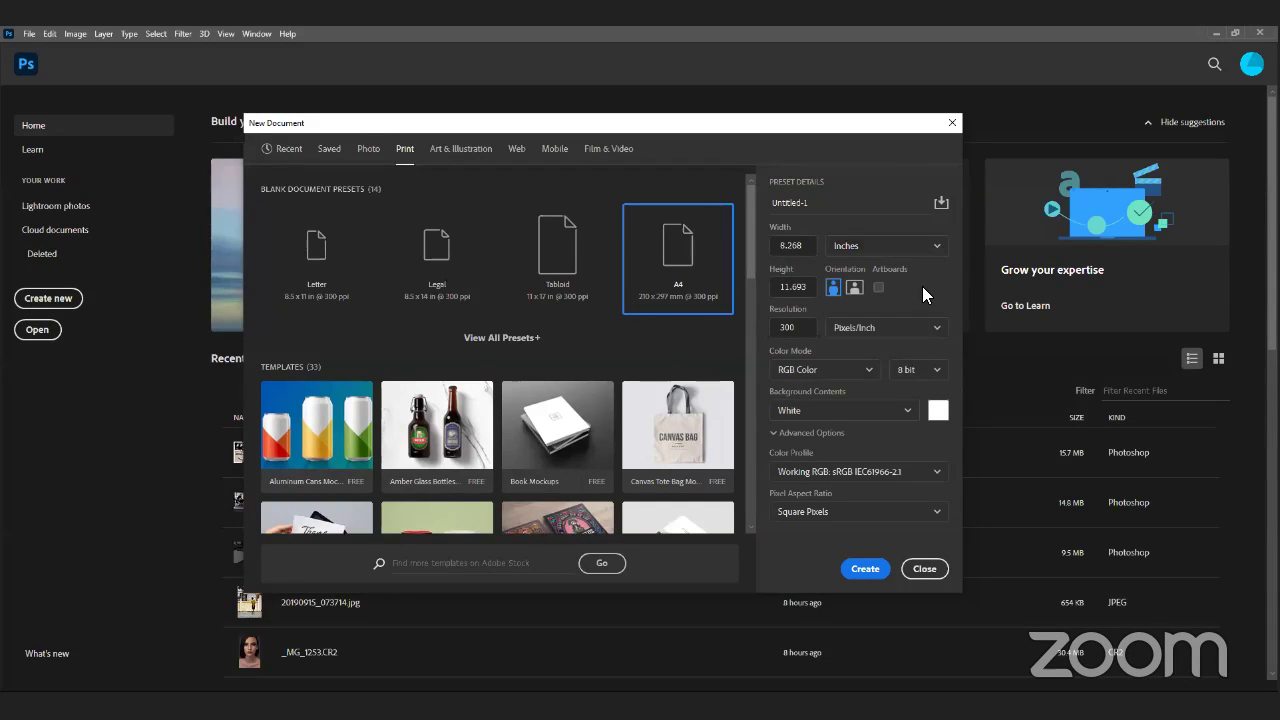
Step: Set the A4 page orientation to Landscape, 11.693 × 8.268 in
click(853, 288)
click(834, 289)
click(855, 289)
click(834, 289)
click(855, 289)
click(834, 288)
click(855, 289)
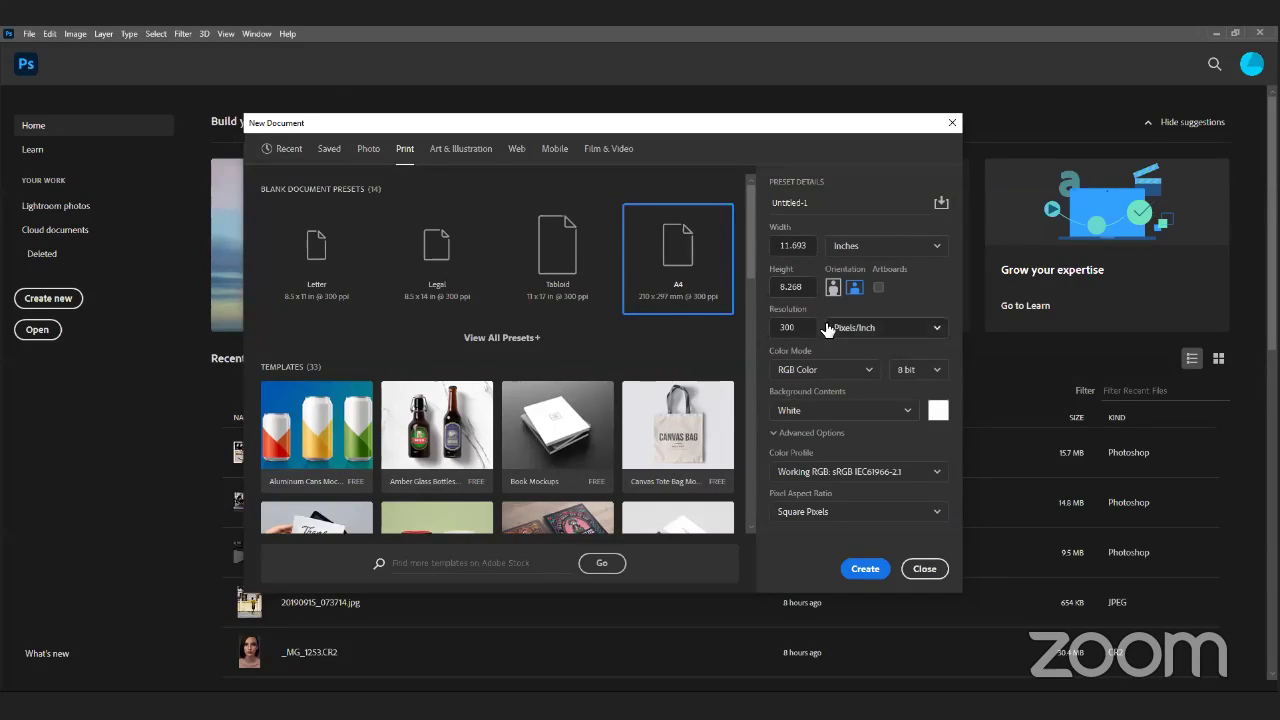
double_click(792, 327)
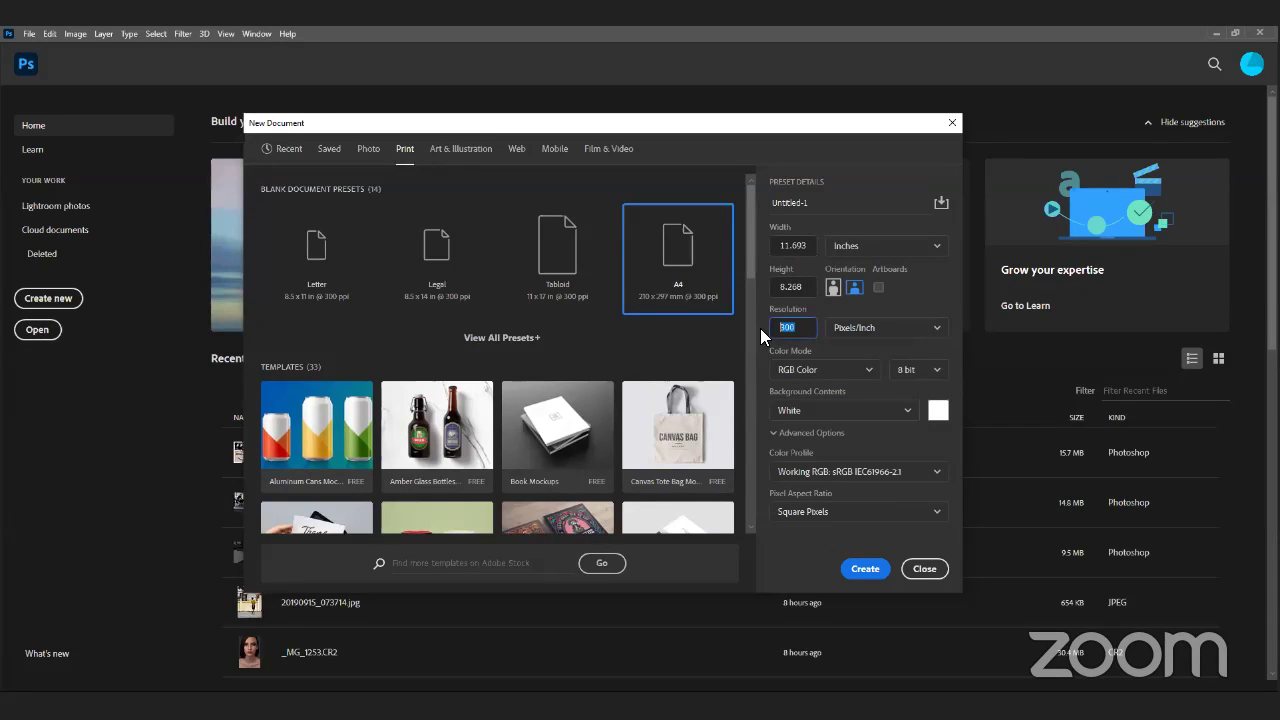
click(893, 309)
click(893, 309)
click(829, 313)
click(866, 372)
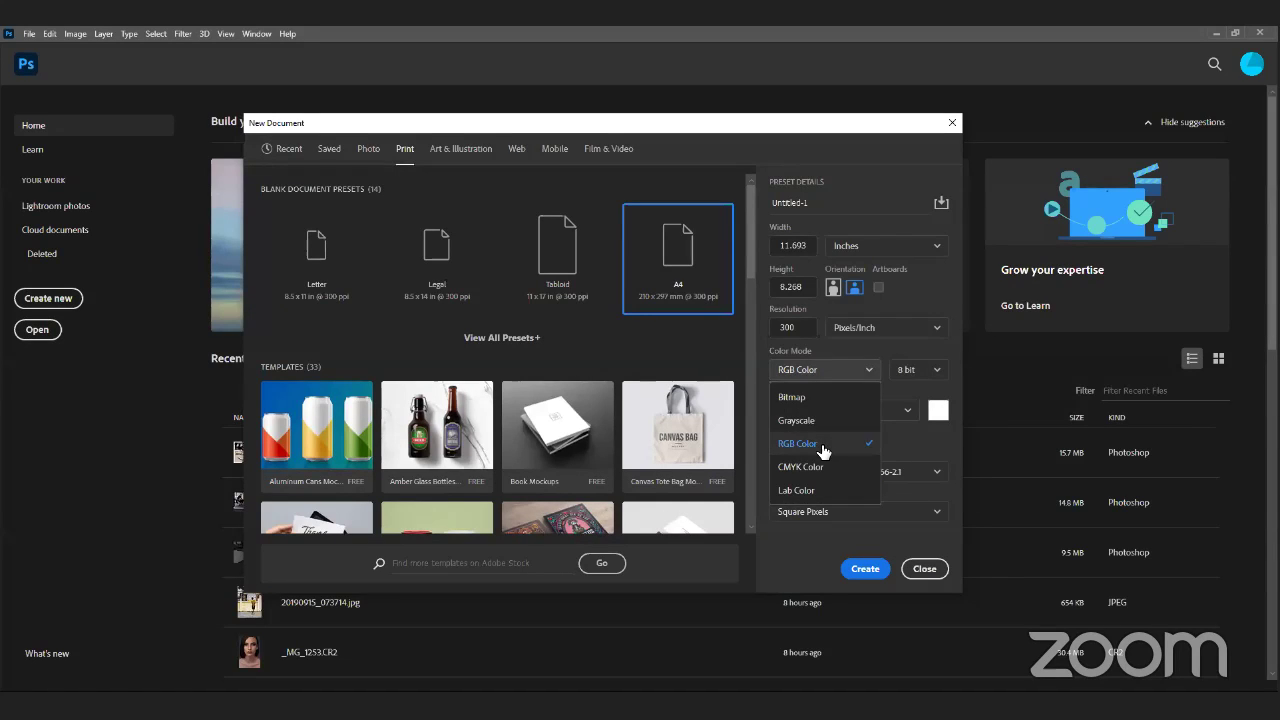
click(819, 447)
click(930, 370)
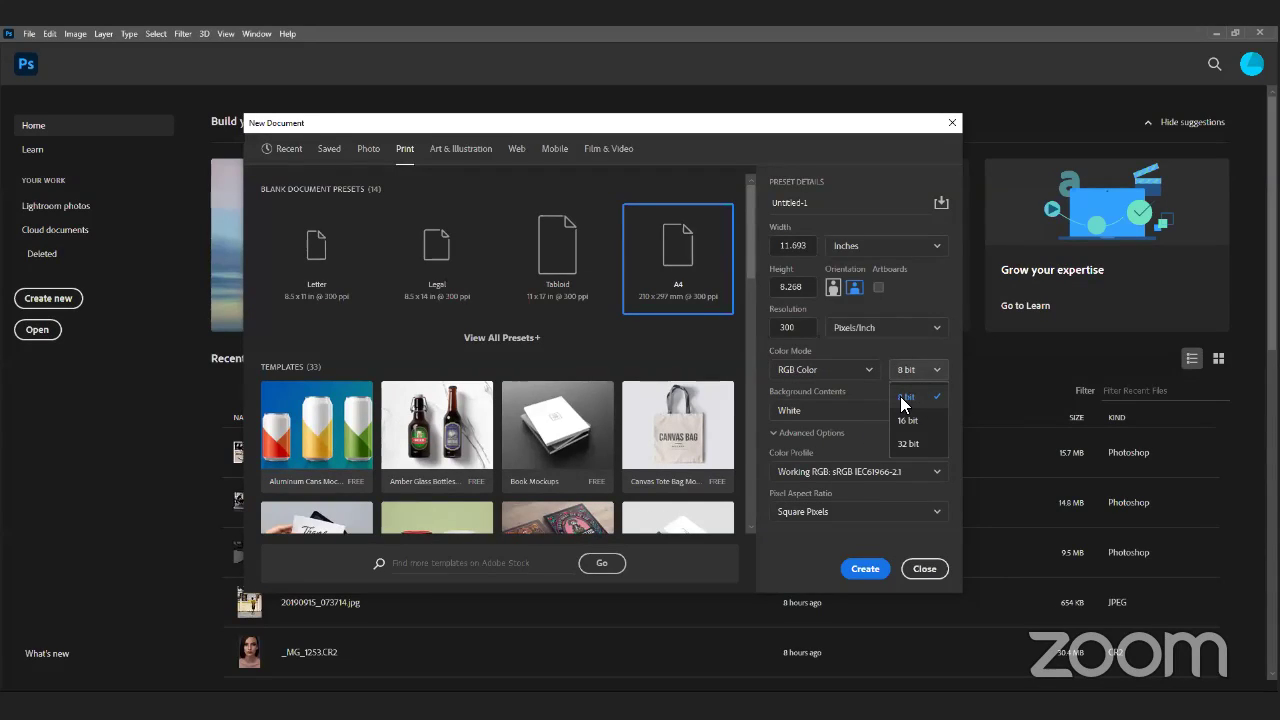
click(904, 400)
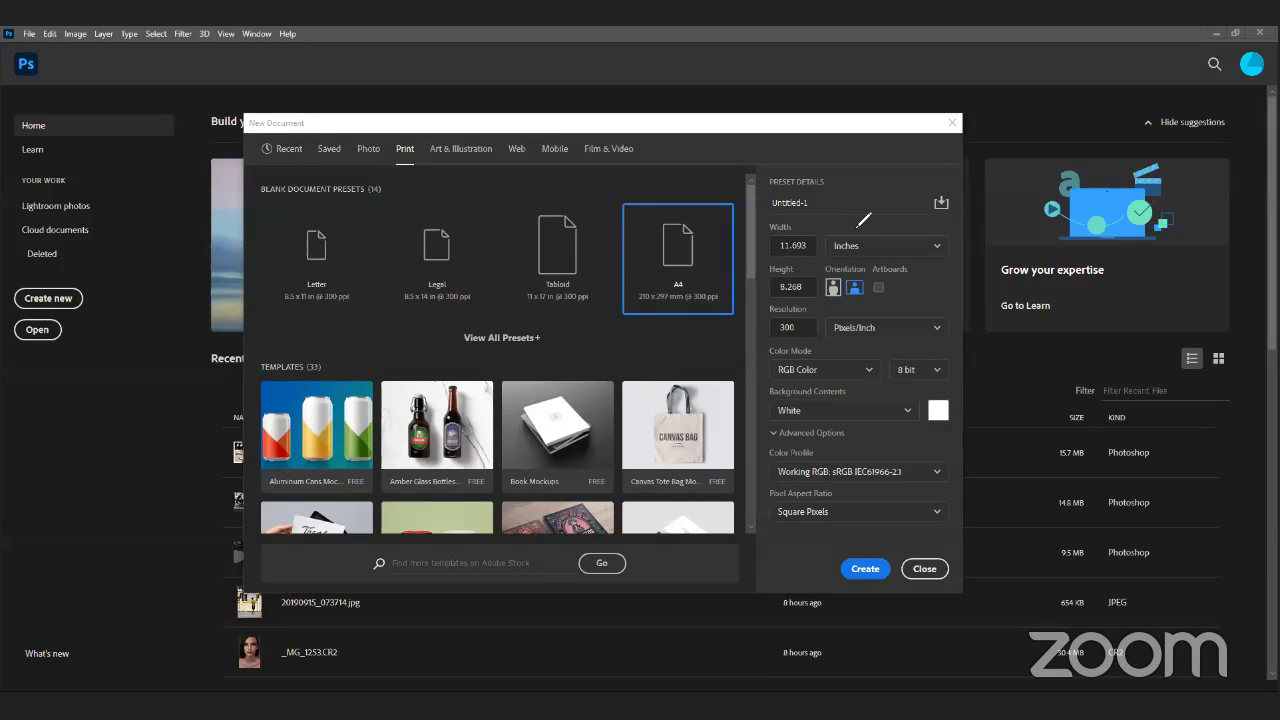
mouse_move(943, 206)
mouse_down()
mouse_move(809, 222)
mouse_move(833, 224)
mouse_move(808, 315)
mouse_up()
click(876, 252)
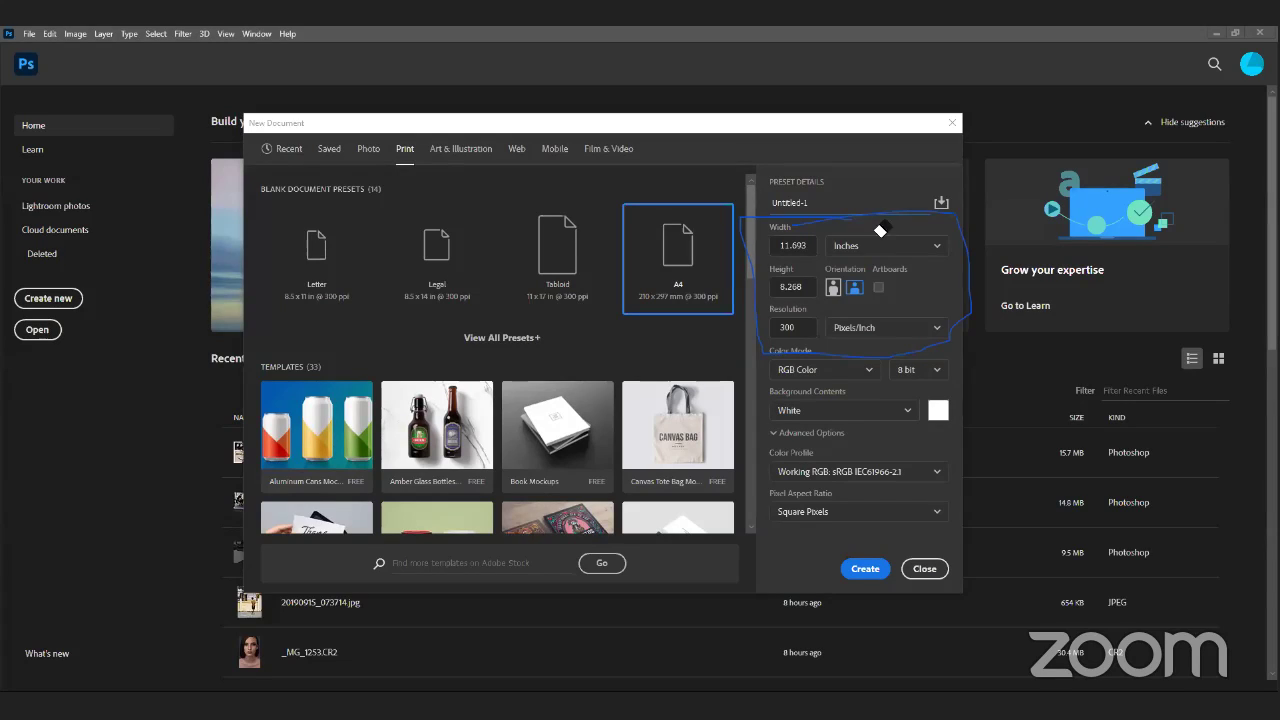
click(868, 222)
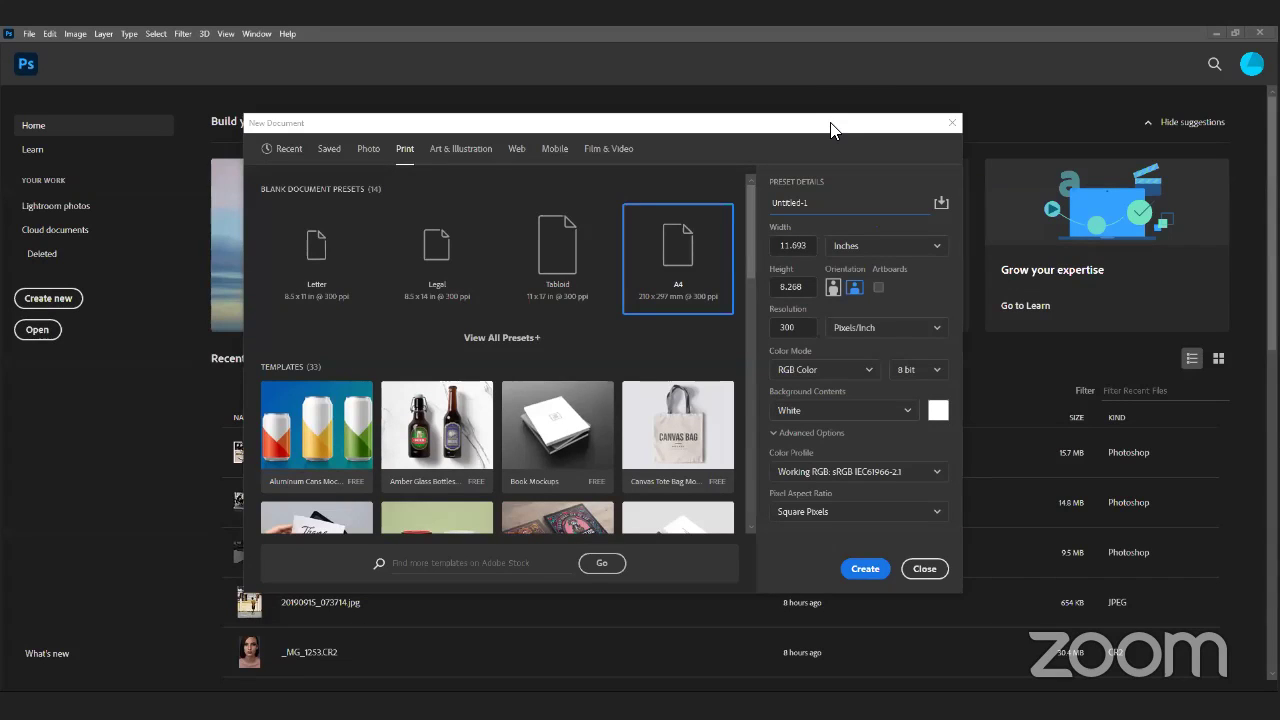
click(826, 214)
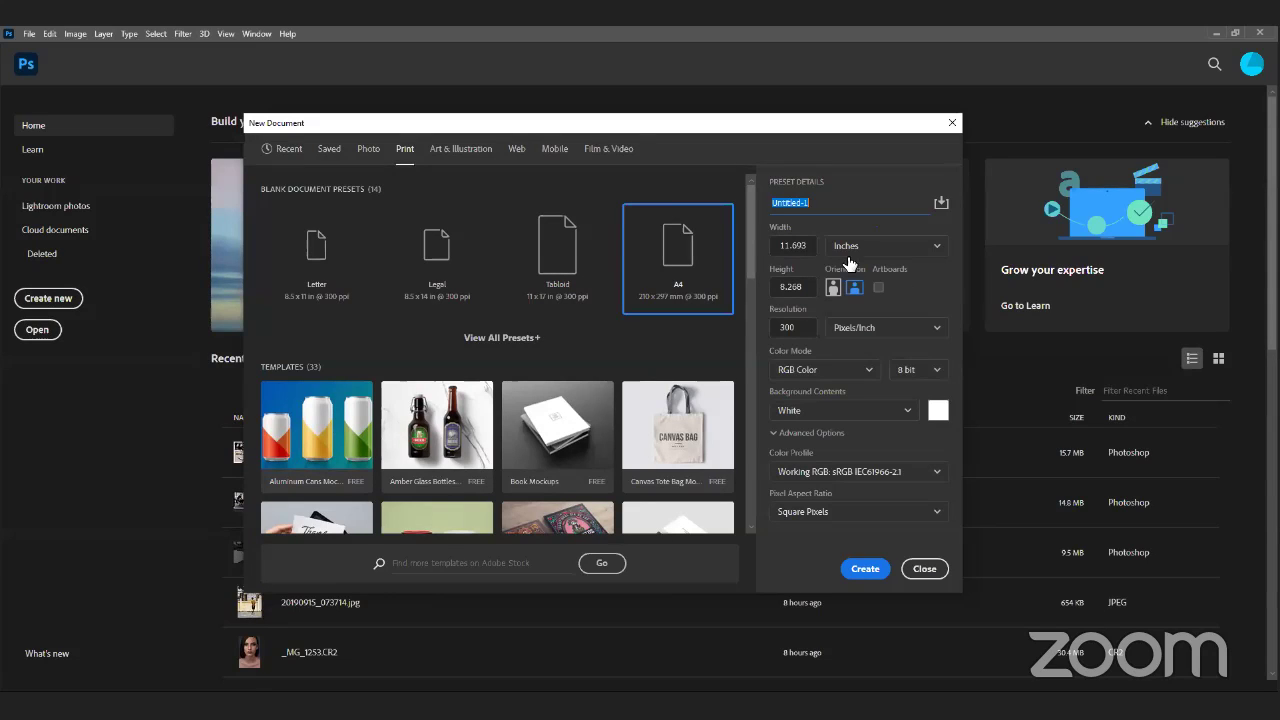
click(807, 247)
double_click(811, 250)
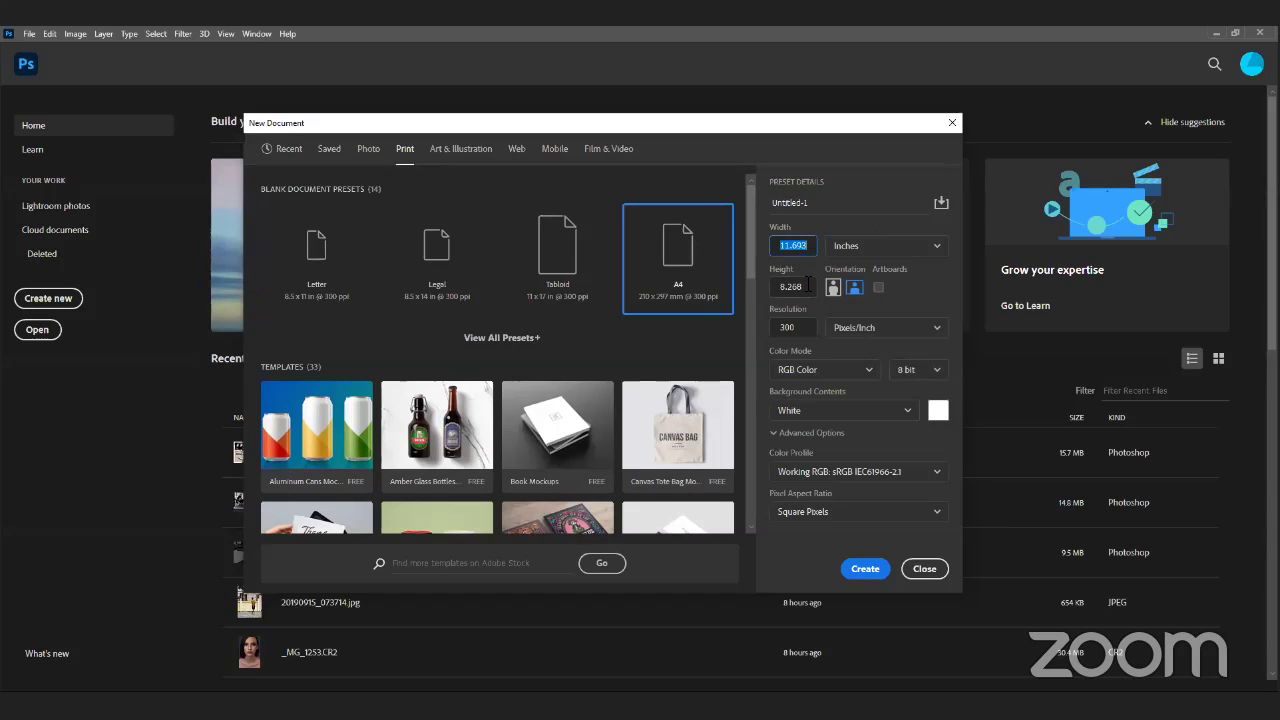
click(808, 285)
double_click(812, 245)
click(810, 288)
click(811, 245)
click(862, 273)
Step: Create the 11.69 × 8.27 in A4 landscape document, enlarge the Layers panel and check its tabs
click(866, 569)
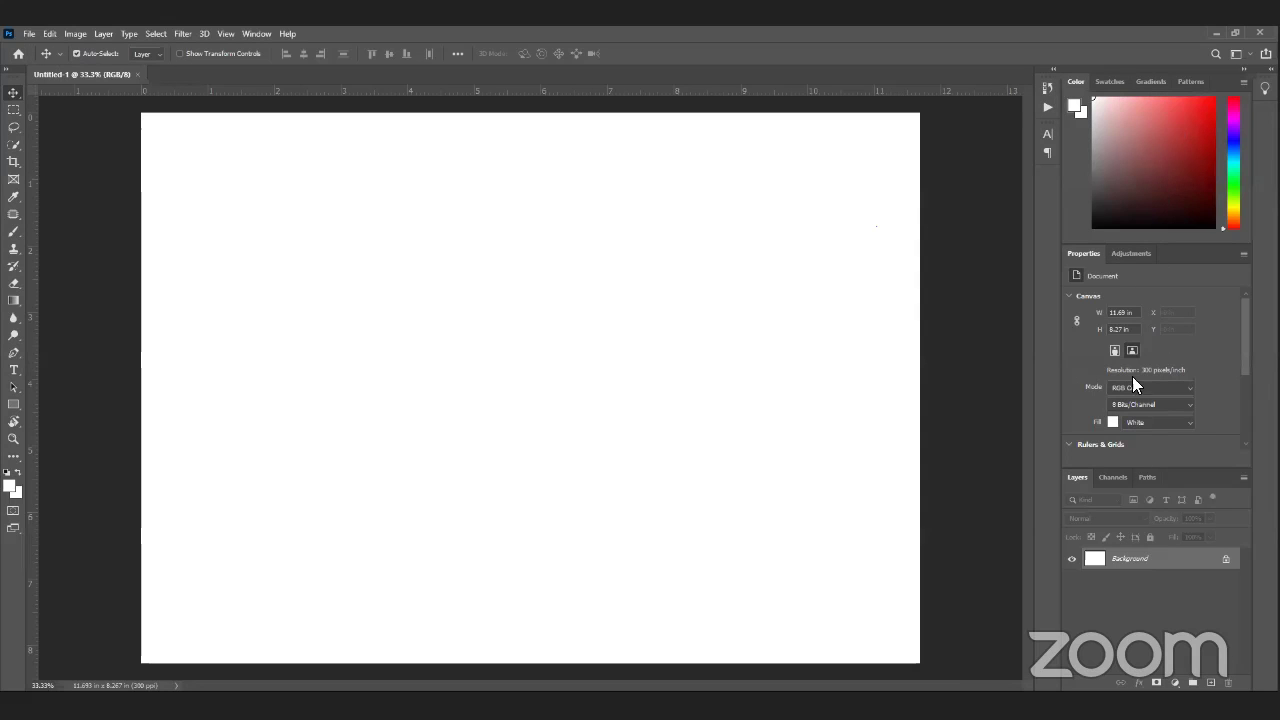
drag(1142, 466, 1090, 346)
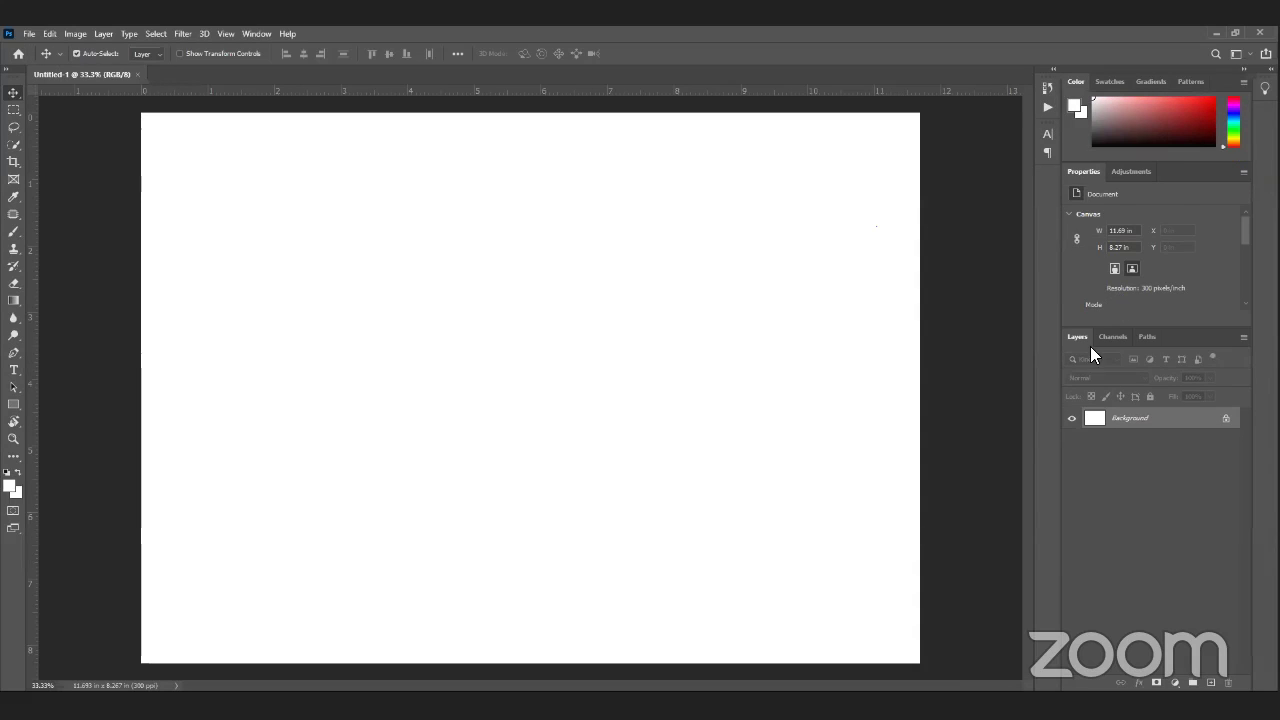
click(1110, 337)
click(1152, 340)
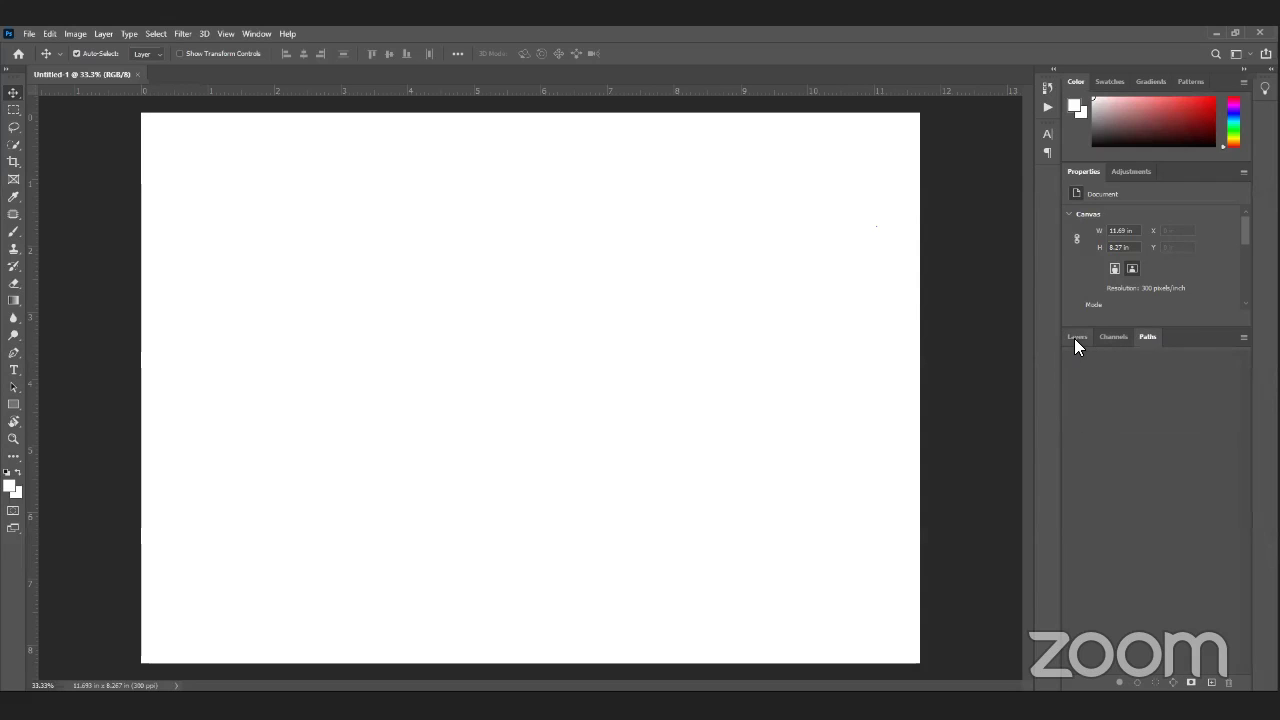
click(1075, 338)
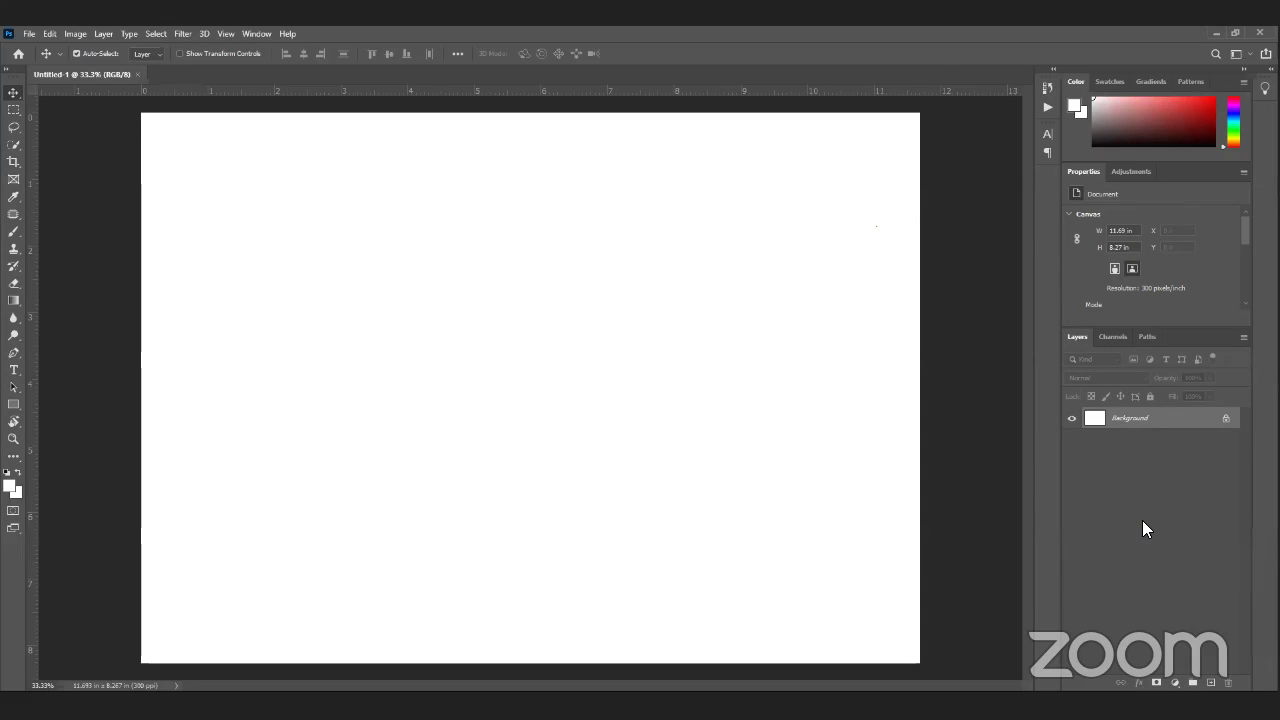
click(1133, 172)
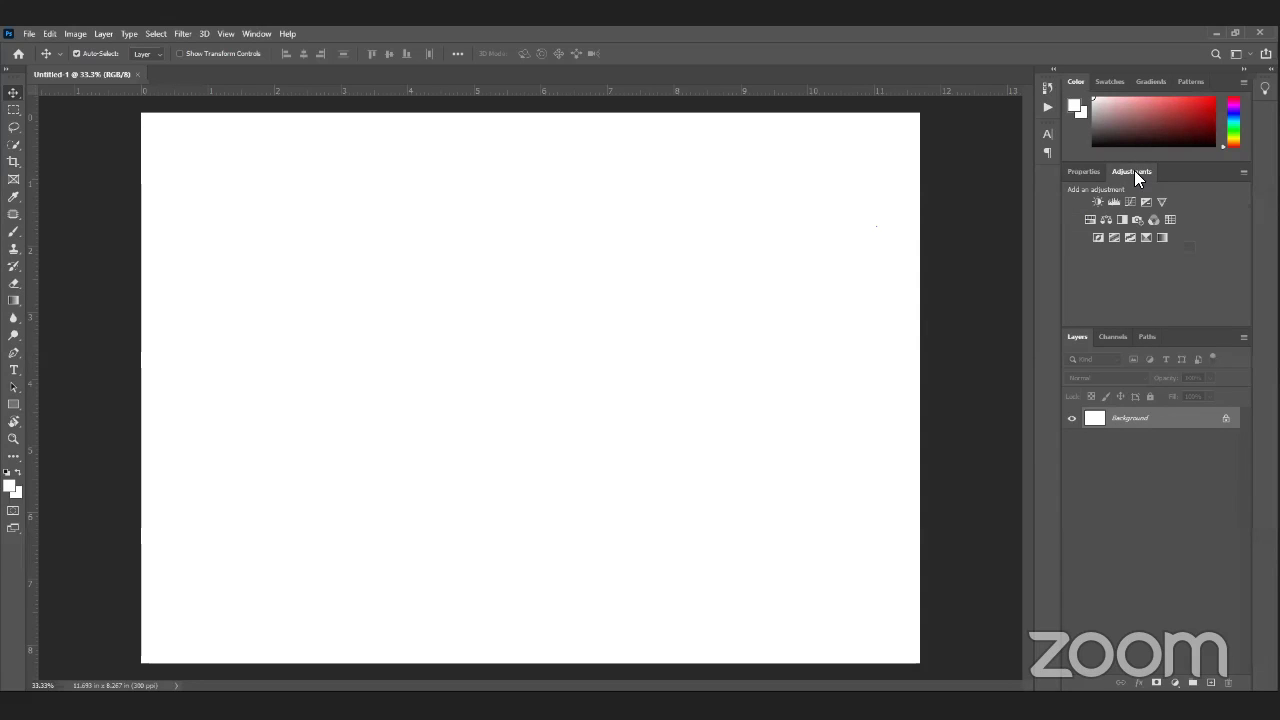
click(1082, 171)
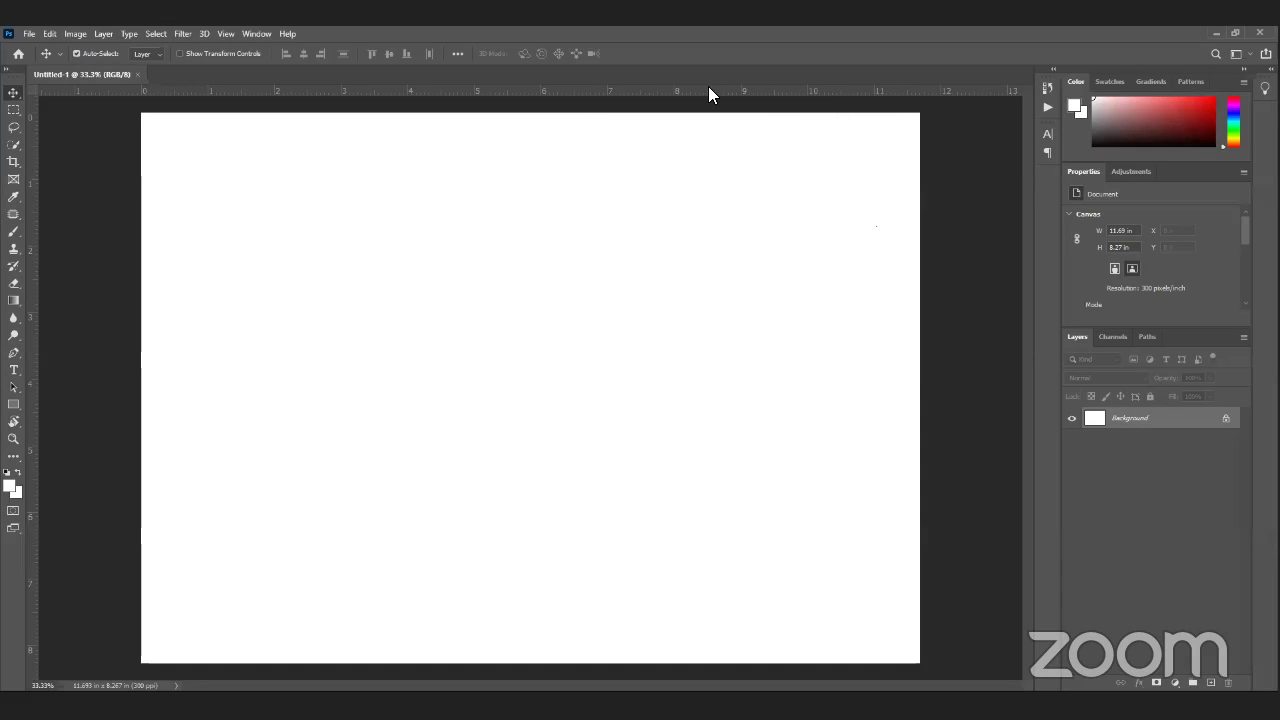
right_click(763, 91)
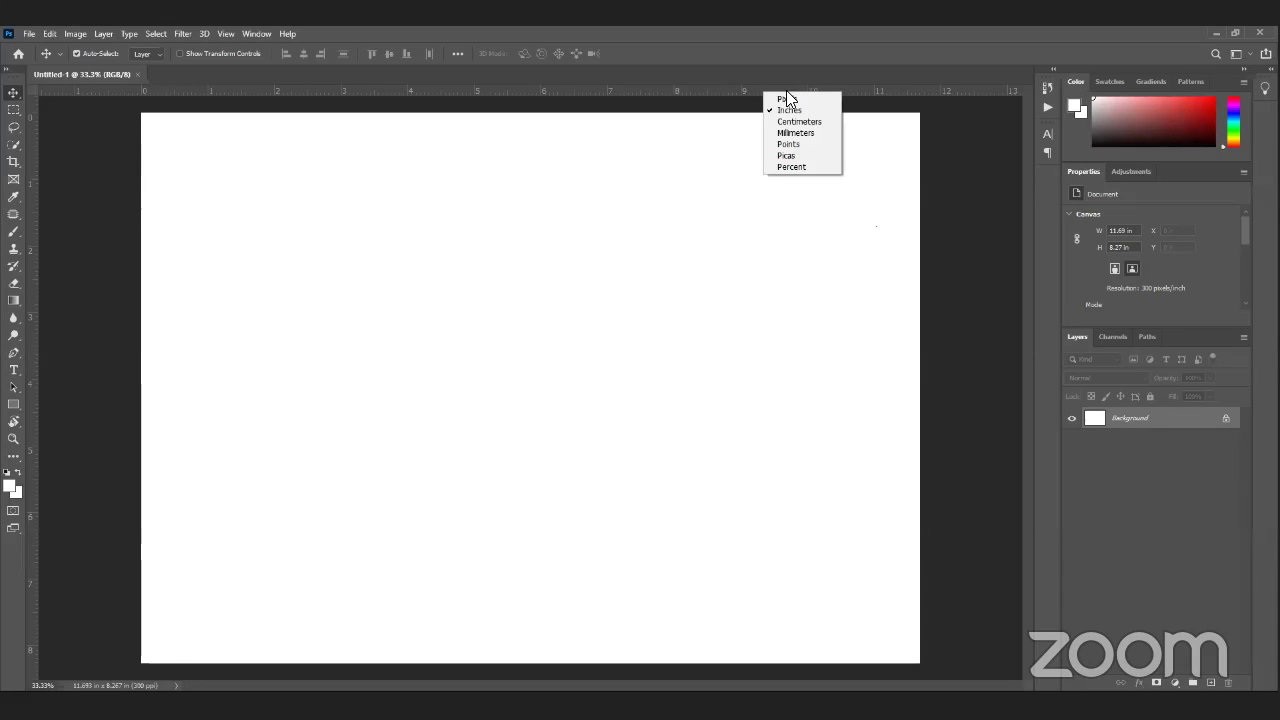
click(708, 91)
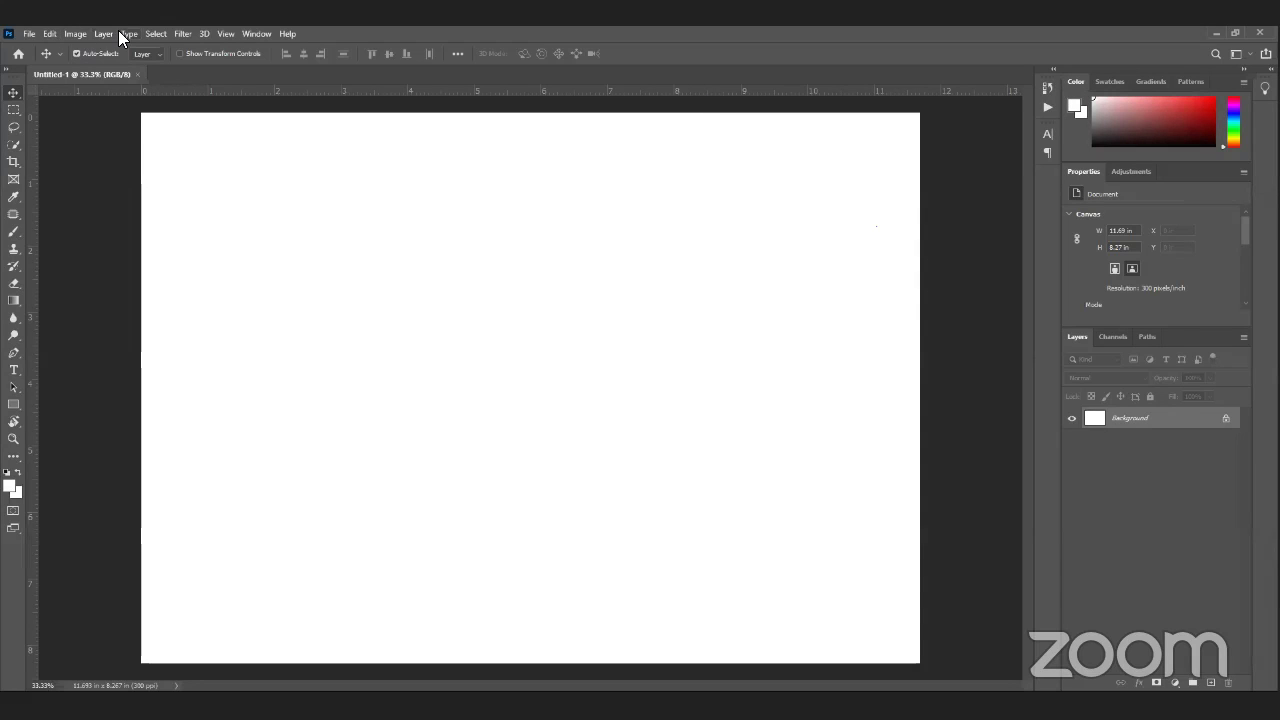
click(226, 33)
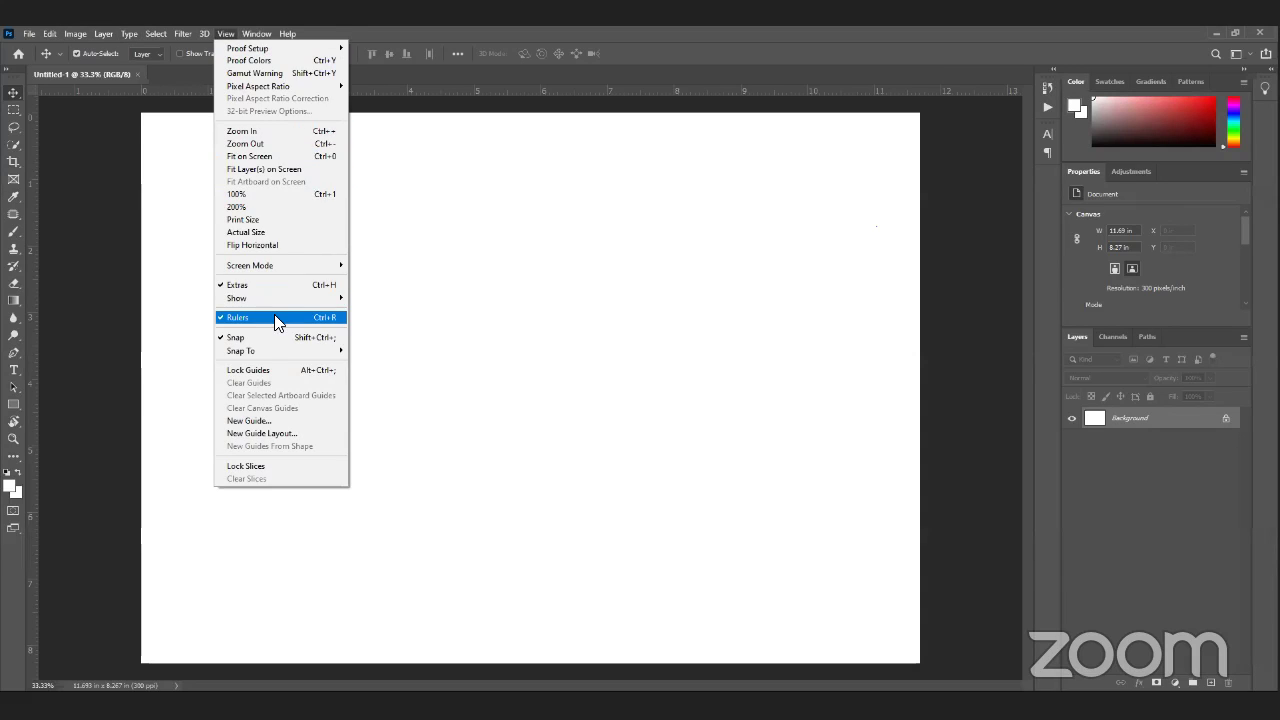
click(277, 318)
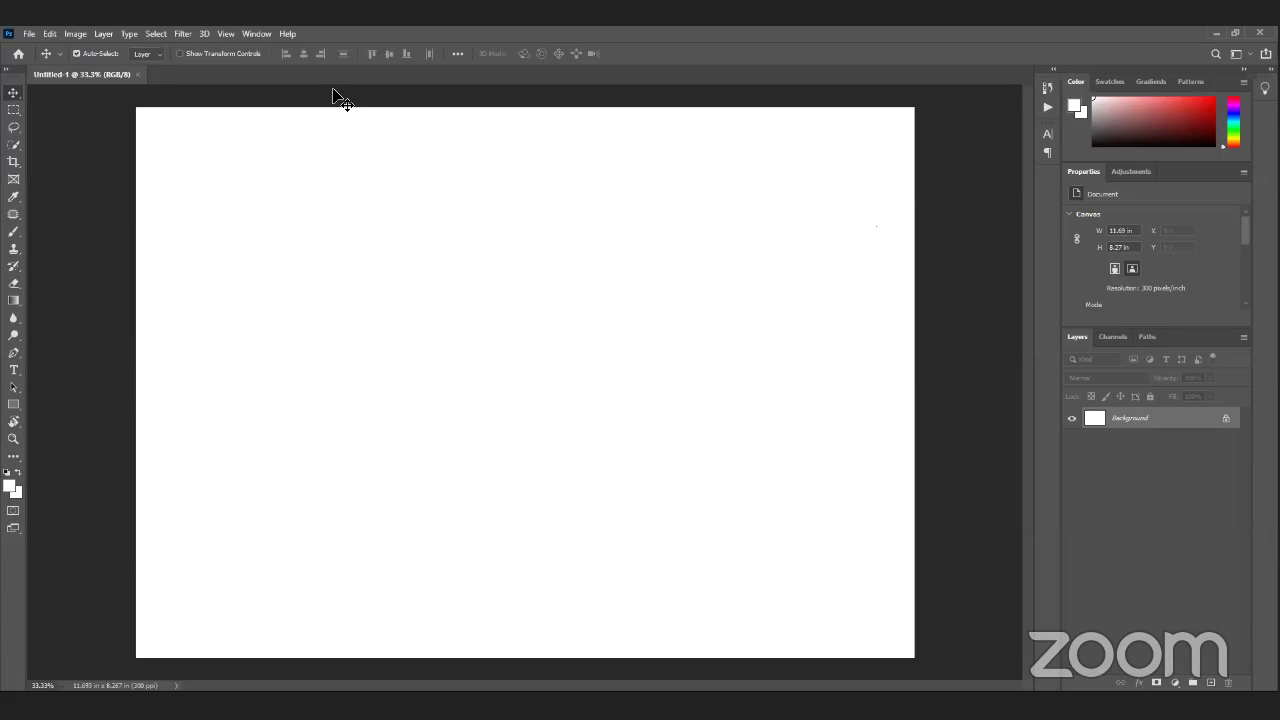
click(246, 36)
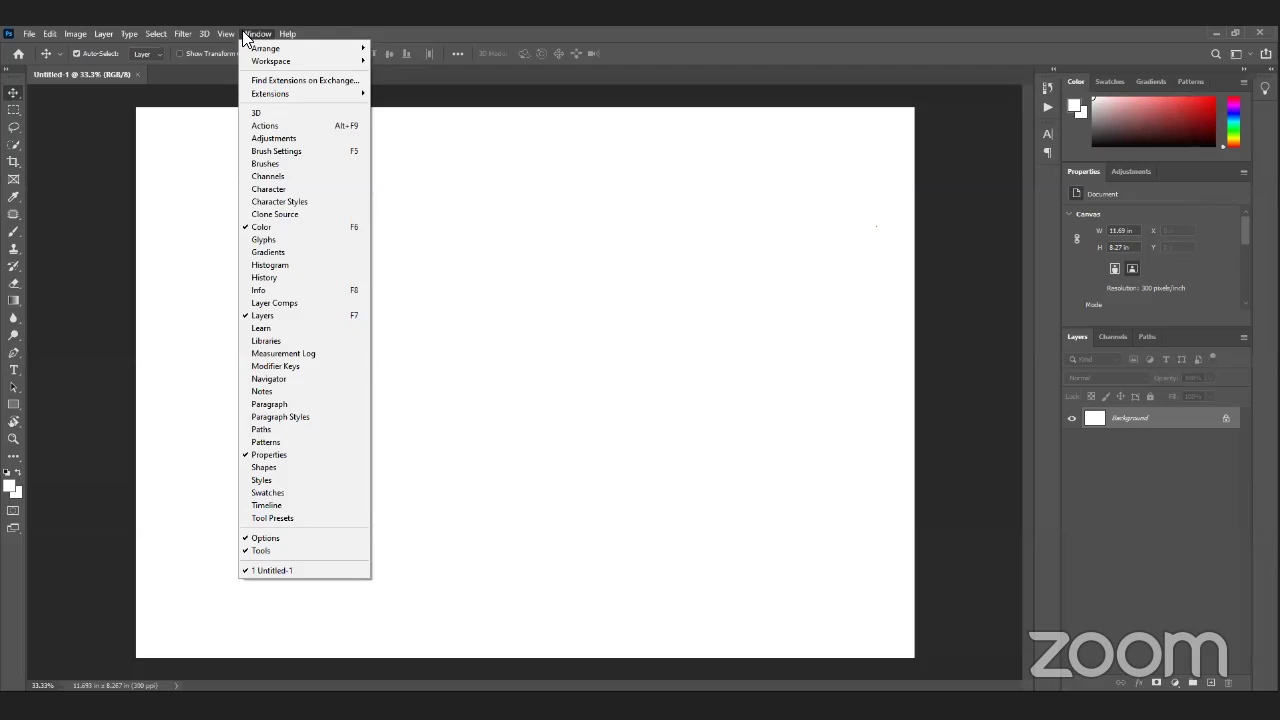
mouse_move(229, 37)
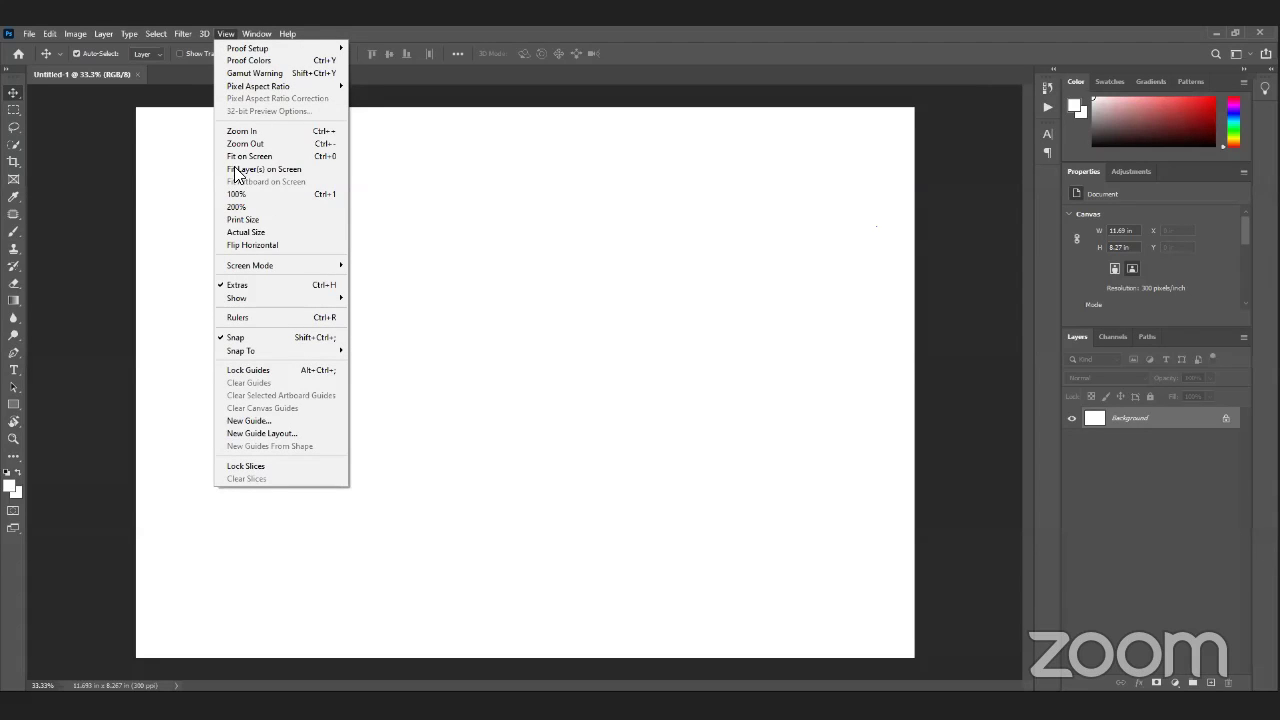
click(254, 323)
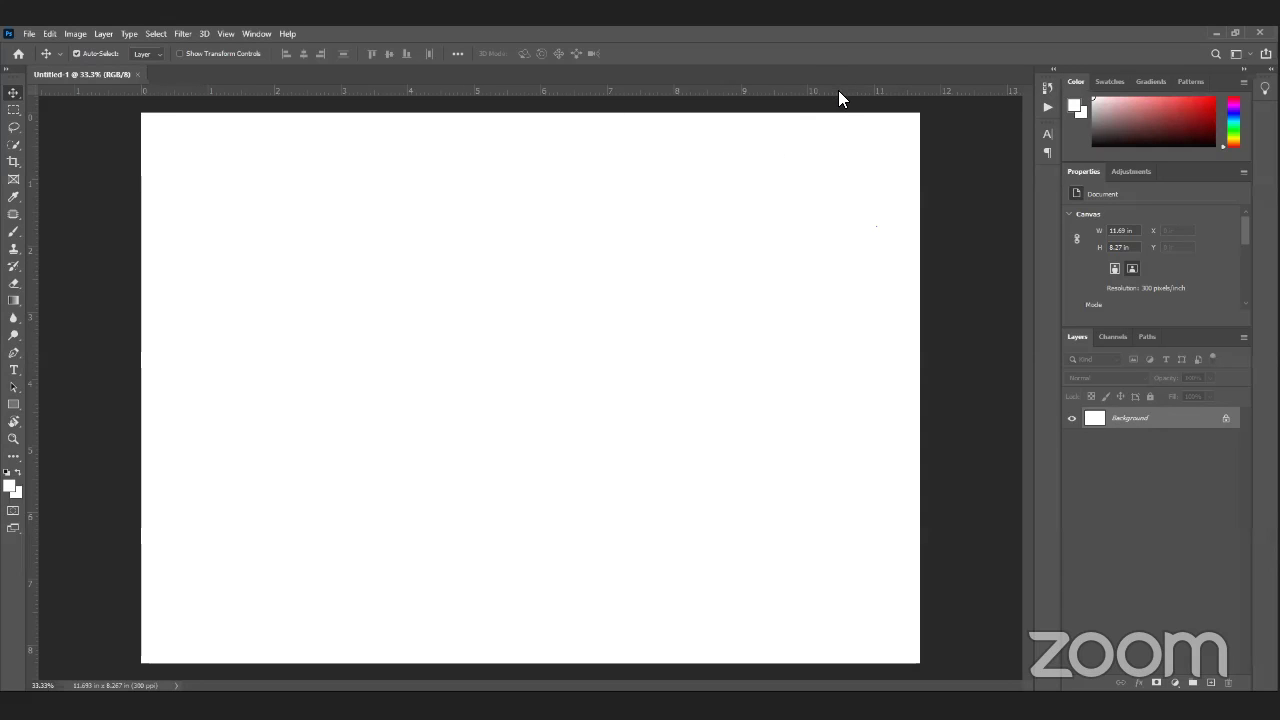
Step: Try Pixels, Centimeters and Millimeters as ruler units, finally settling on Inches
right_click(661, 96)
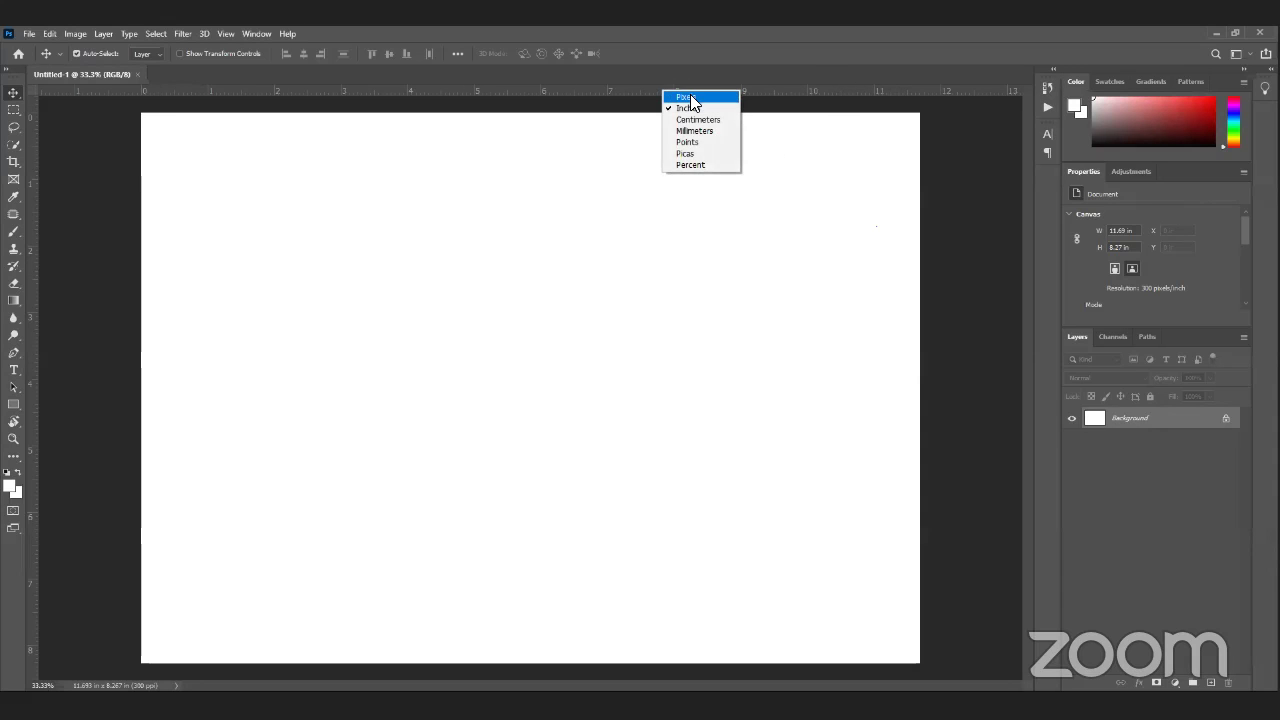
click(689, 99)
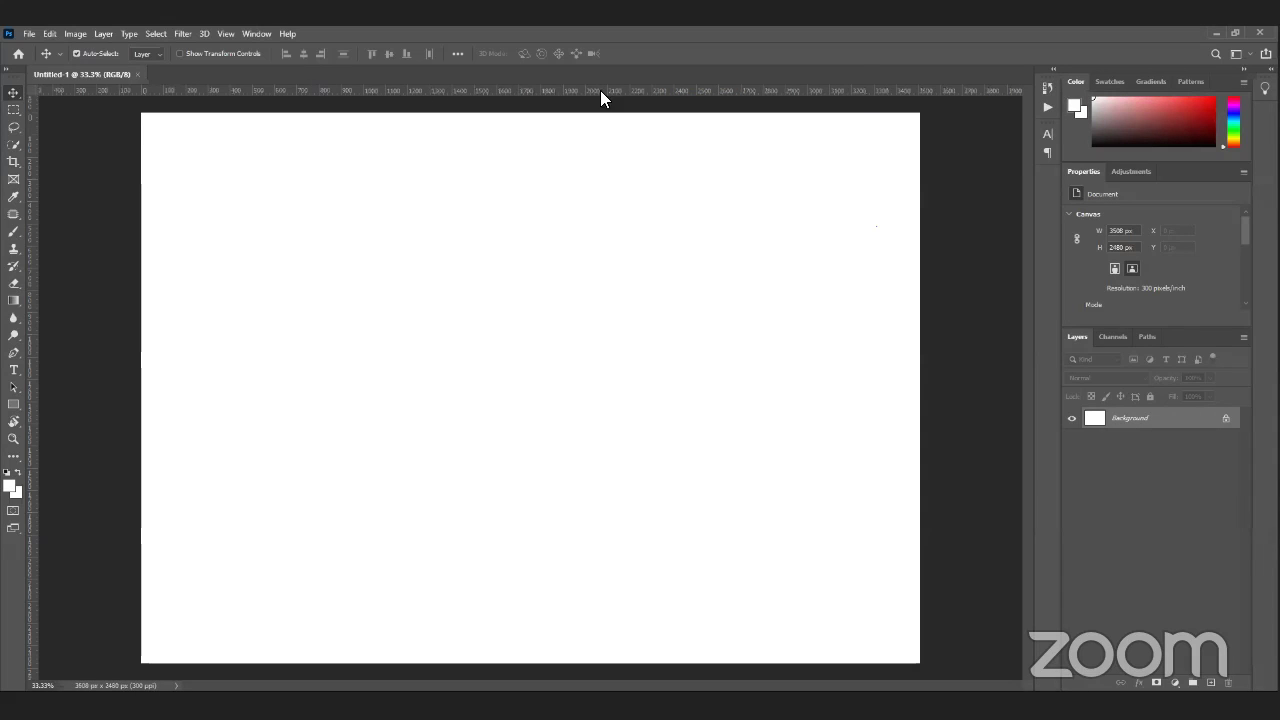
right_click(796, 91)
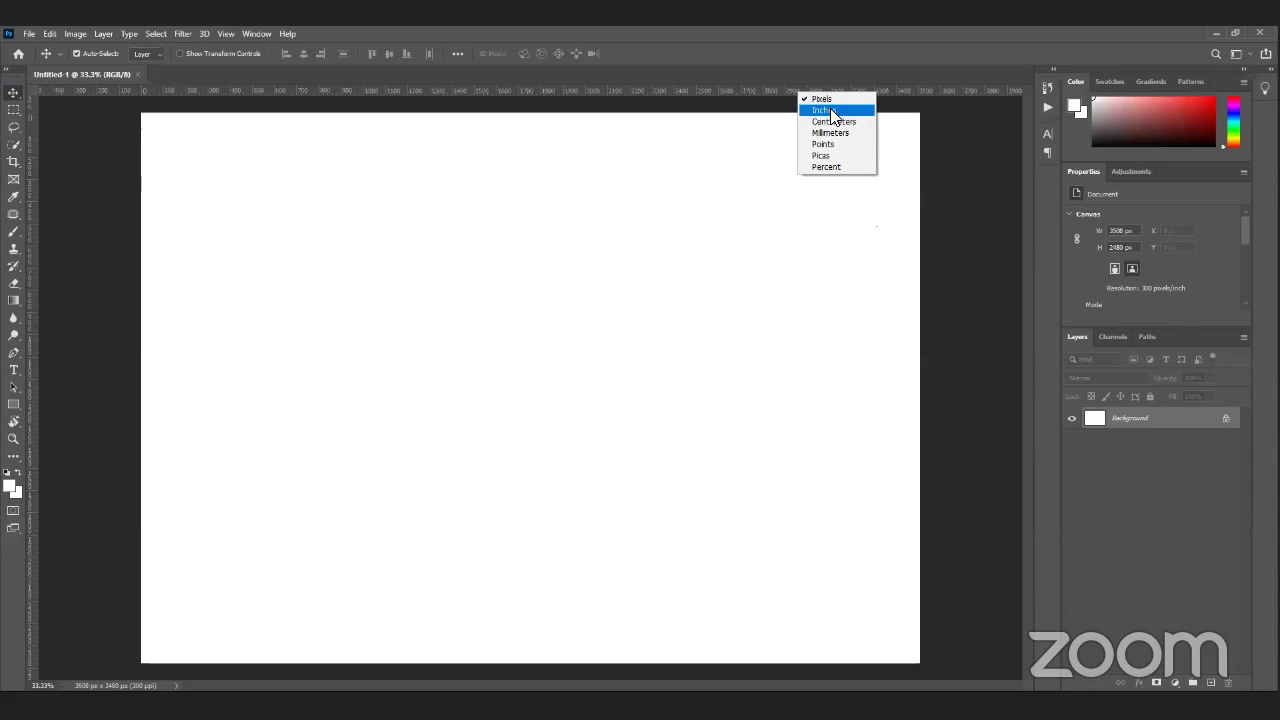
click(843, 110)
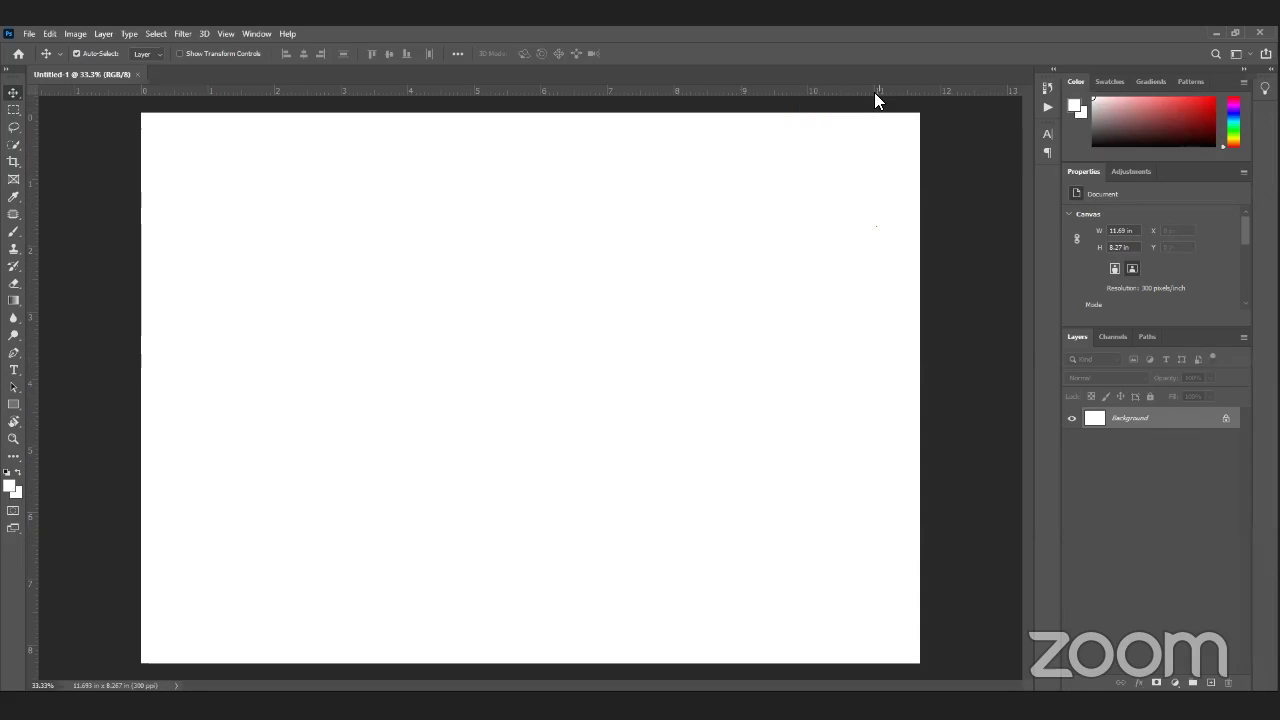
right_click(853, 97)
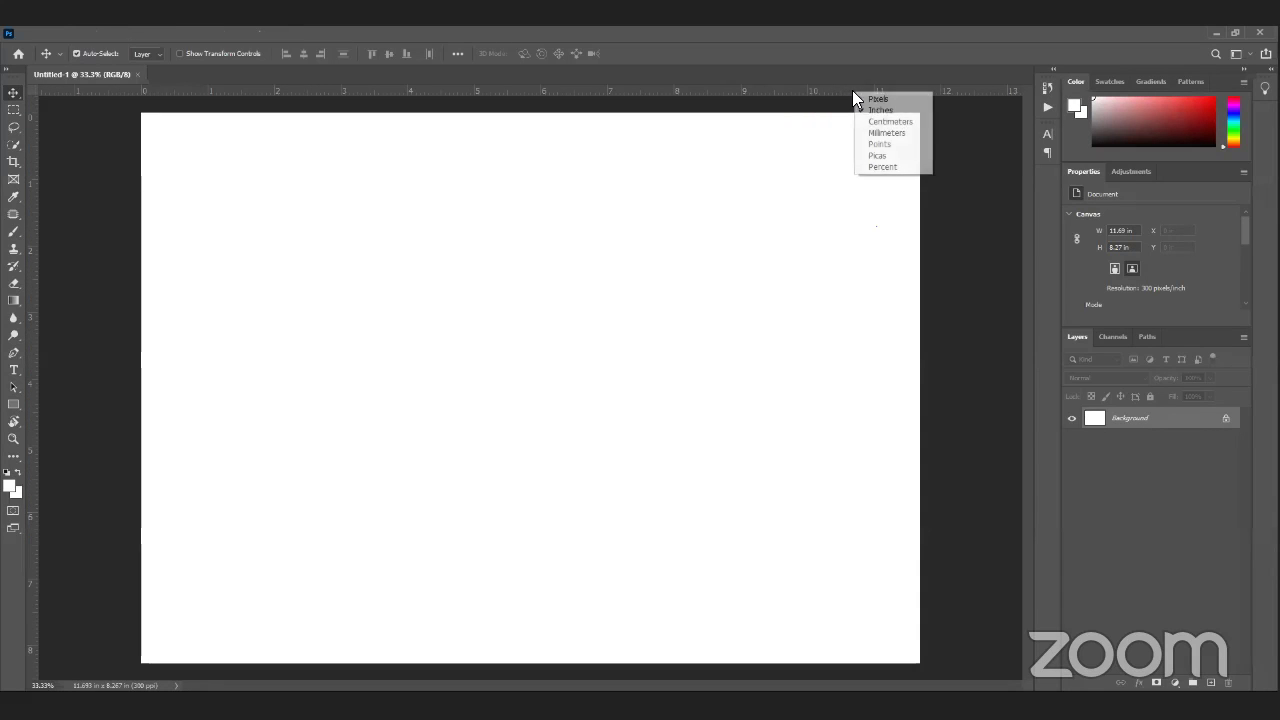
click(877, 121)
right_click(847, 91)
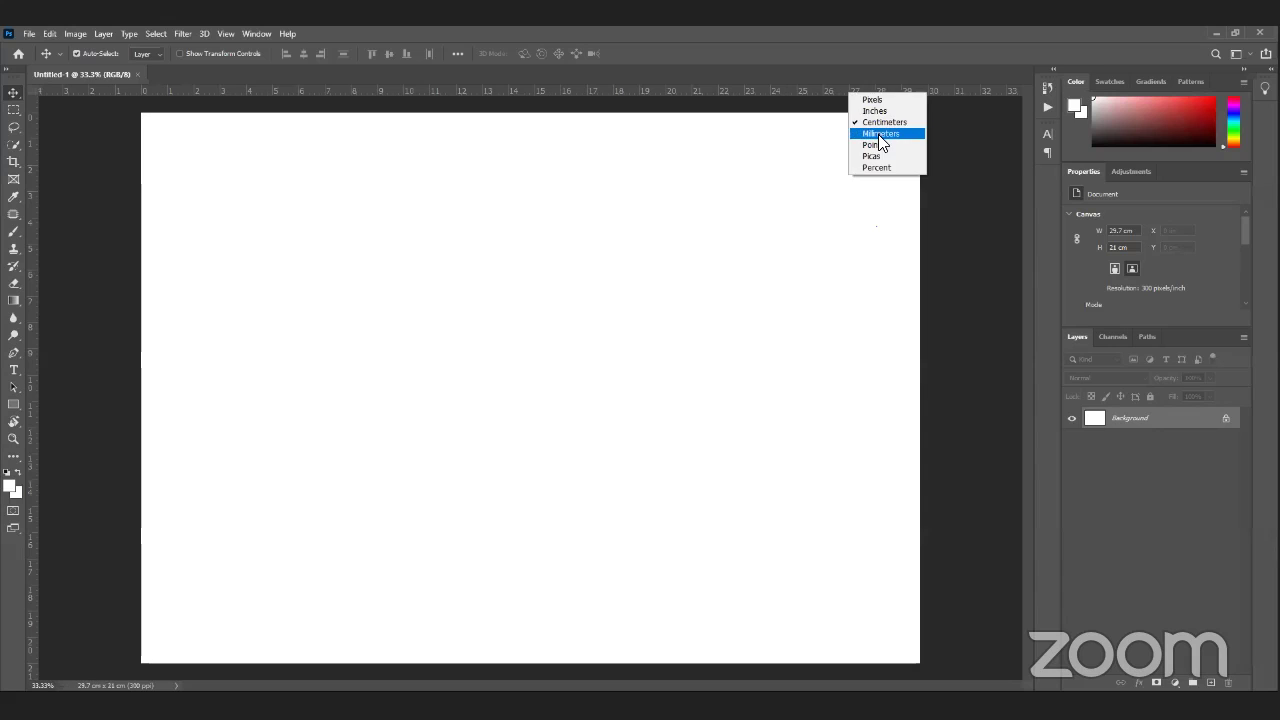
click(879, 133)
right_click(845, 92)
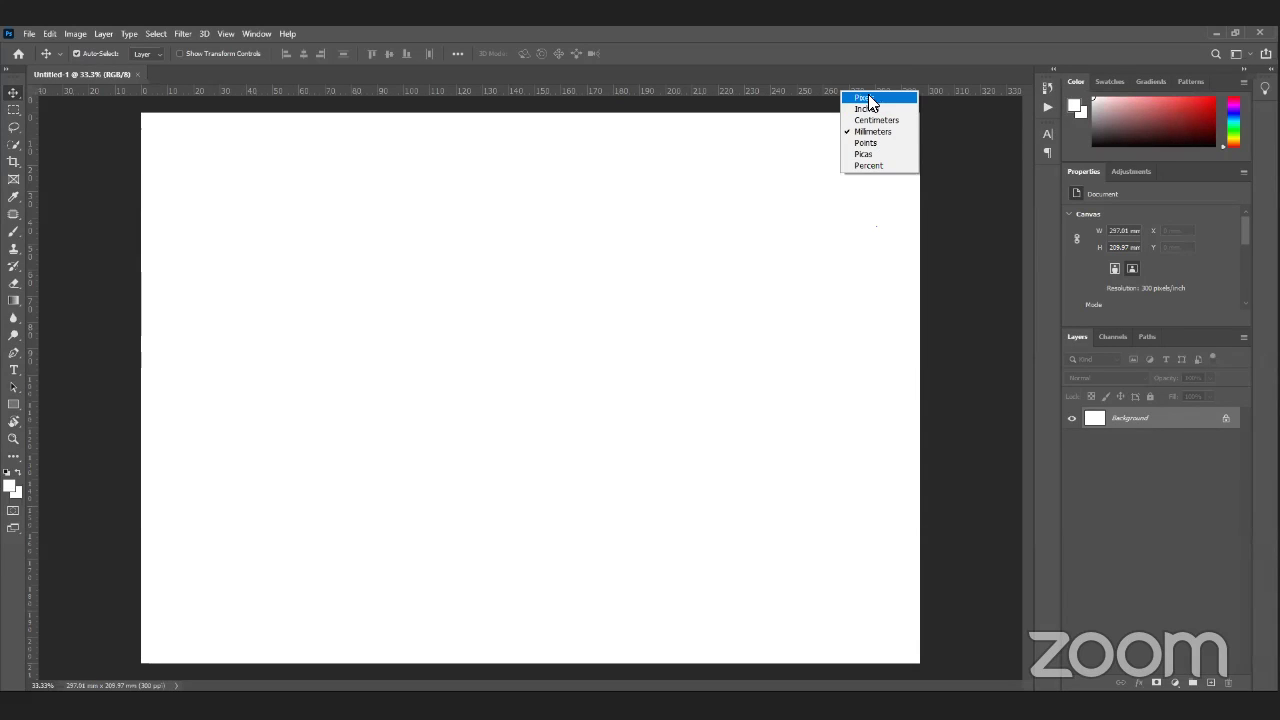
click(870, 109)
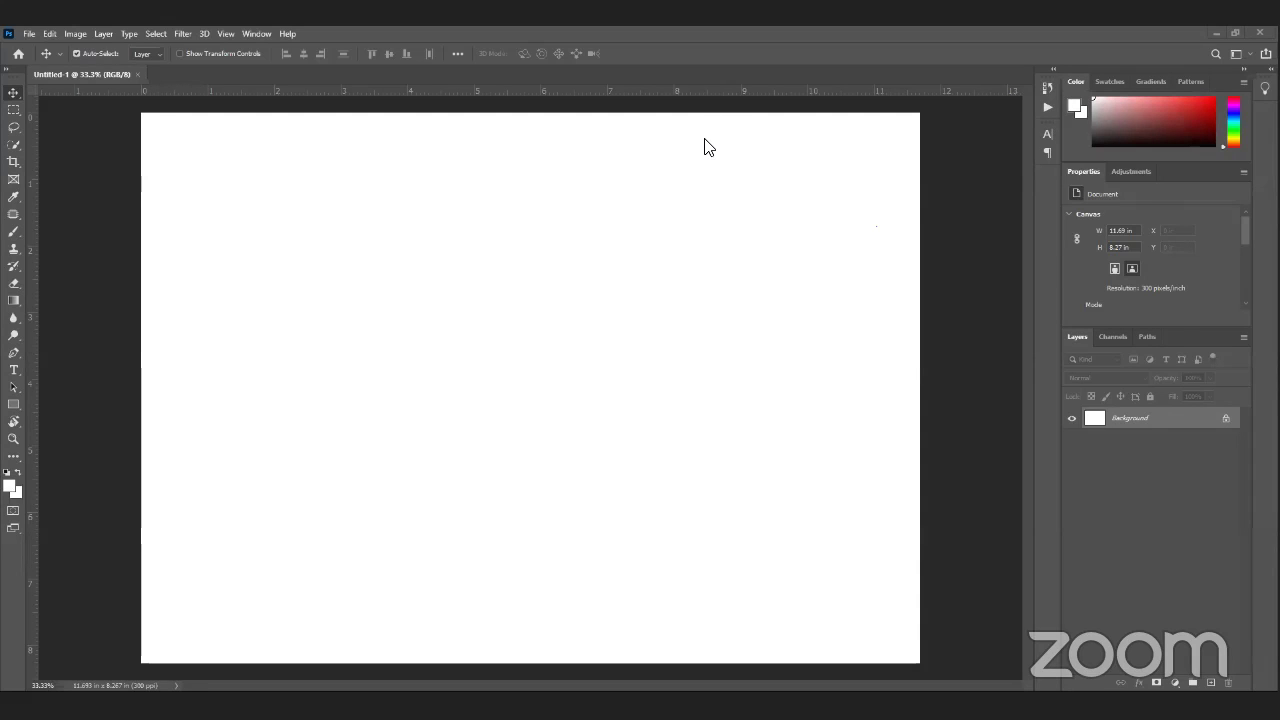
click(36, 686)
drag(34, 685, 48, 685)
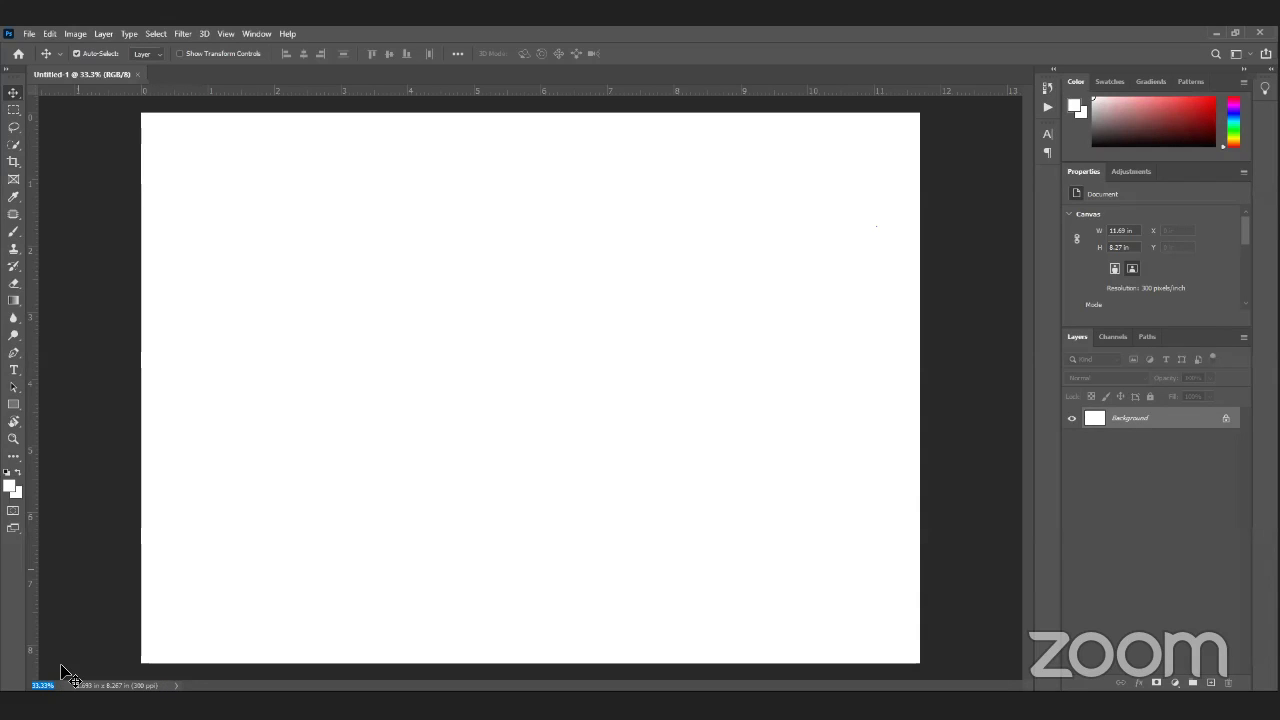
click(117, 604)
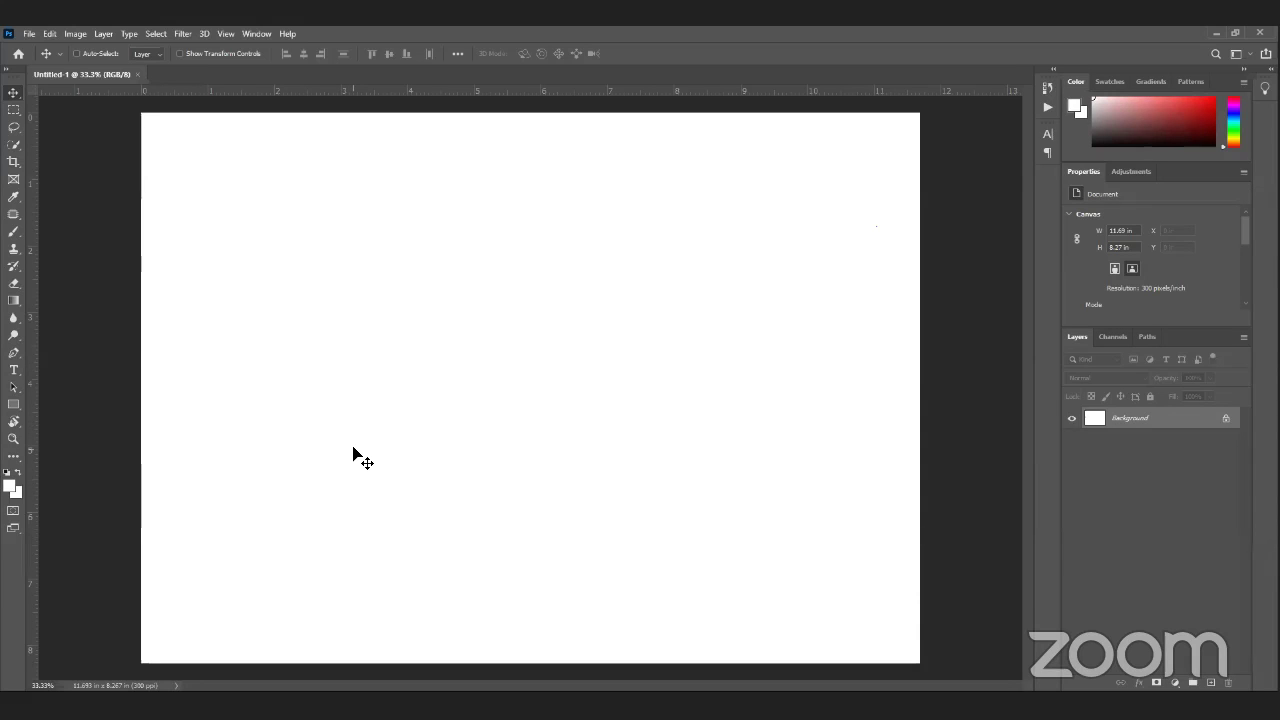
scroll(353, 447, up, 1)
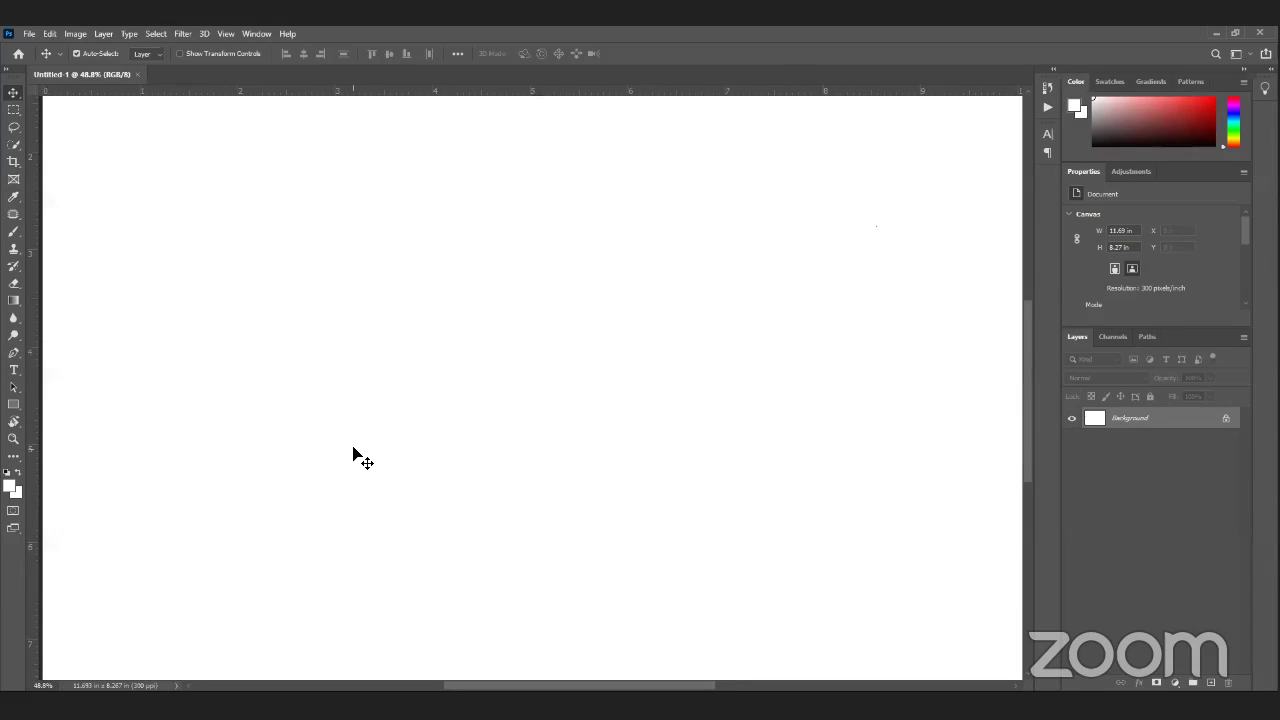
scroll(403, 343, down, 1)
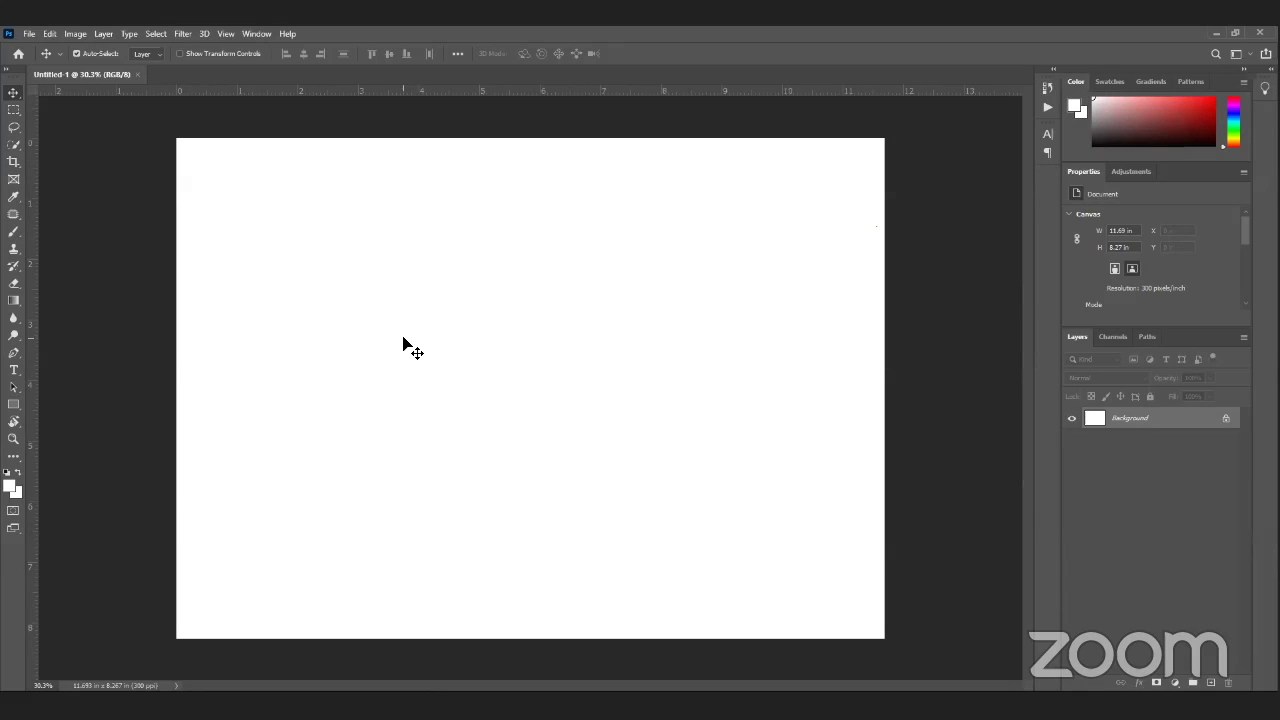
key(ctrl+1)
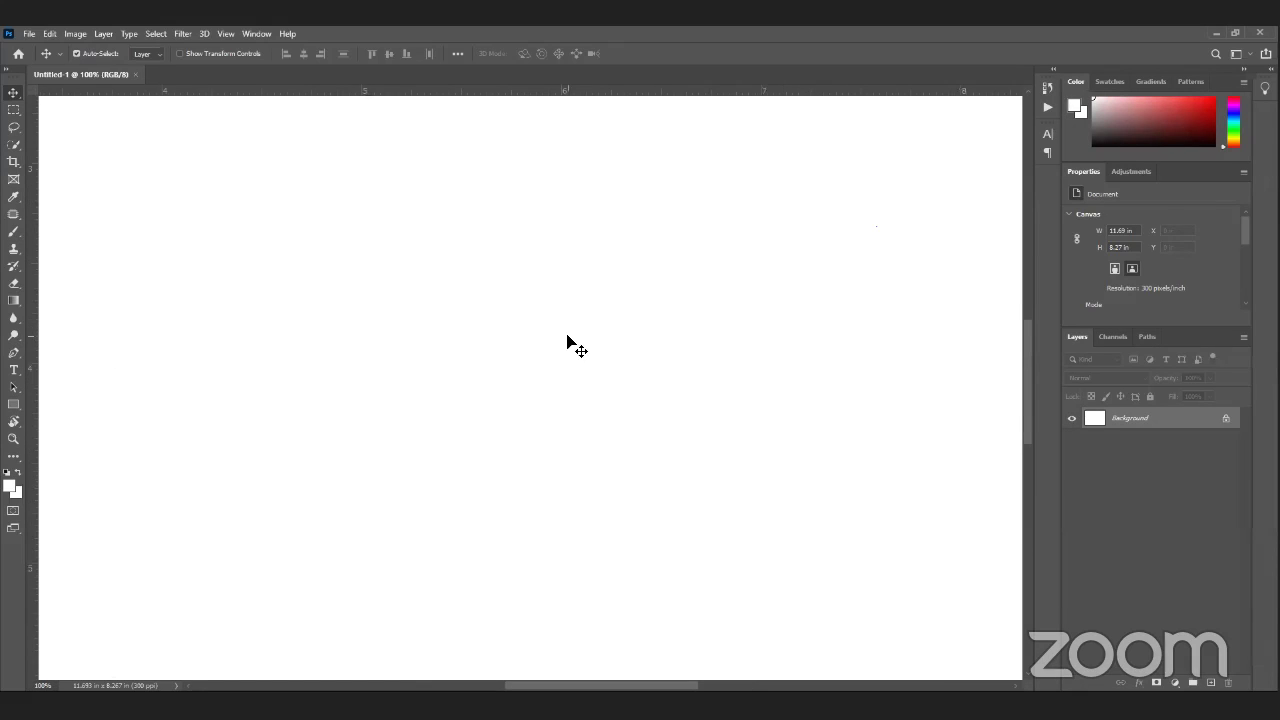
drag(503, 306, 646, 309)
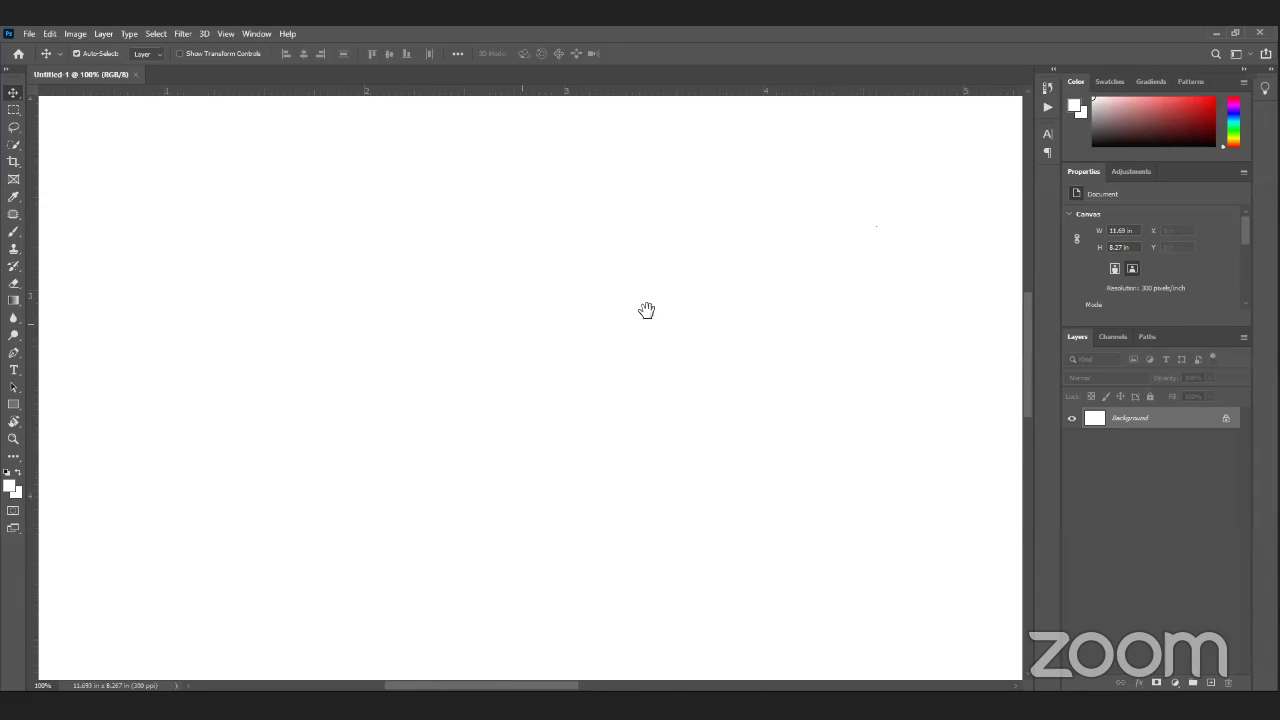
drag(406, 354, 443, 417)
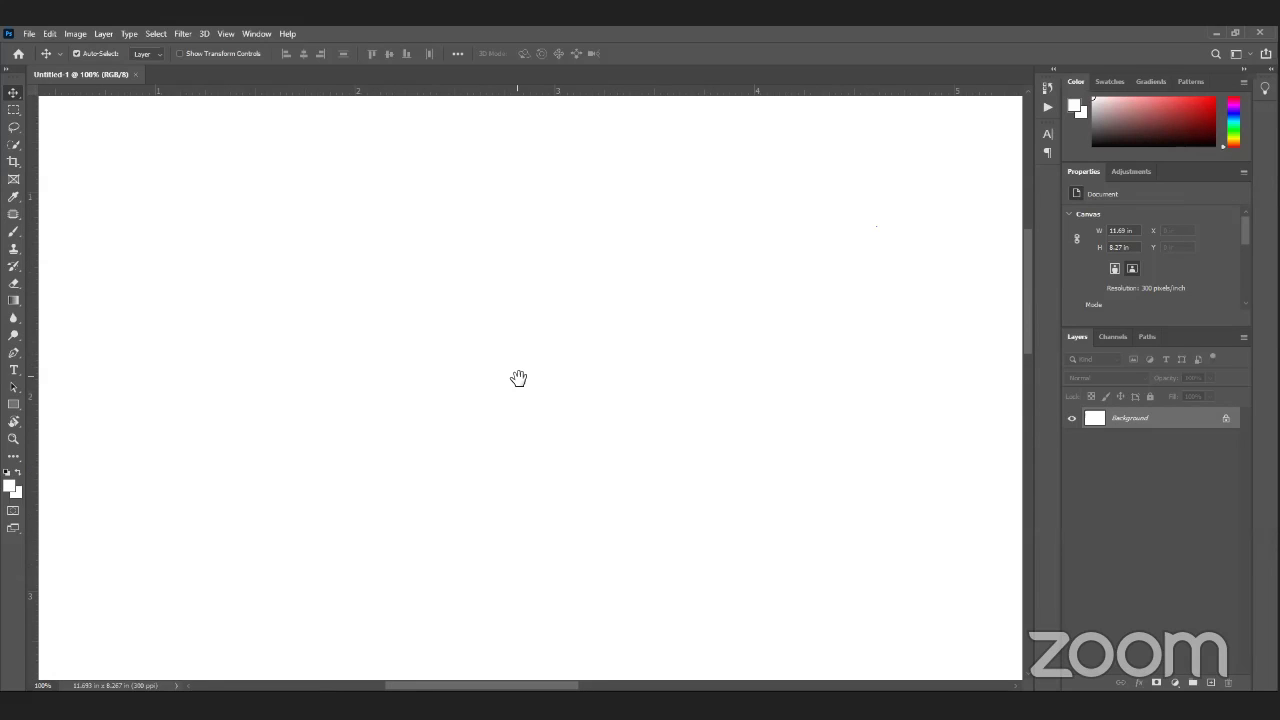
drag(518, 378, 514, 331)
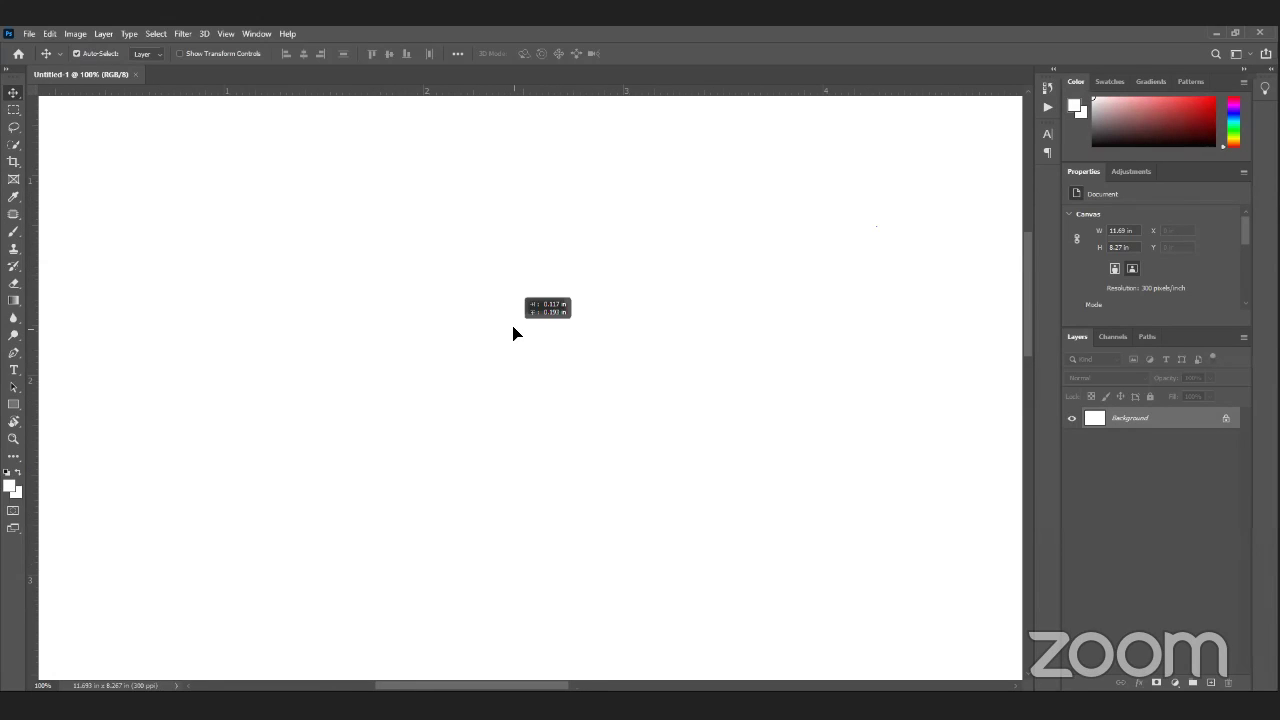
click(796, 310)
key(ctrl+0)
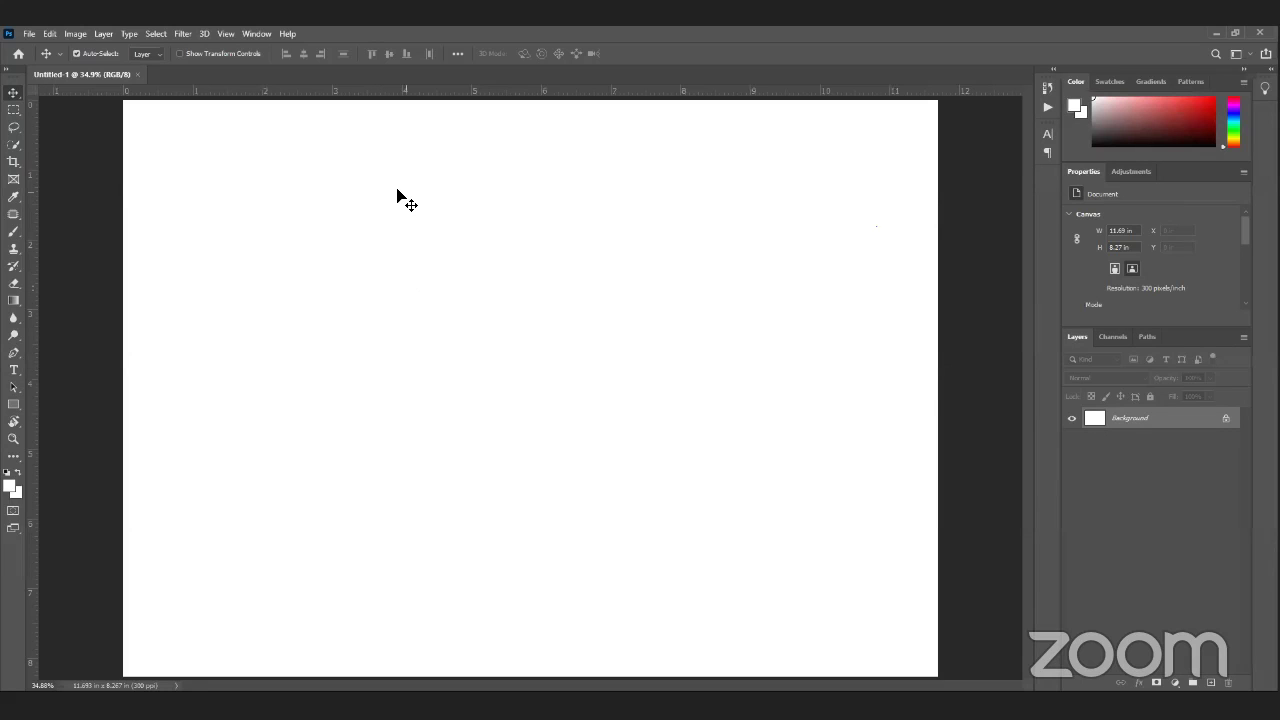
click(222, 34)
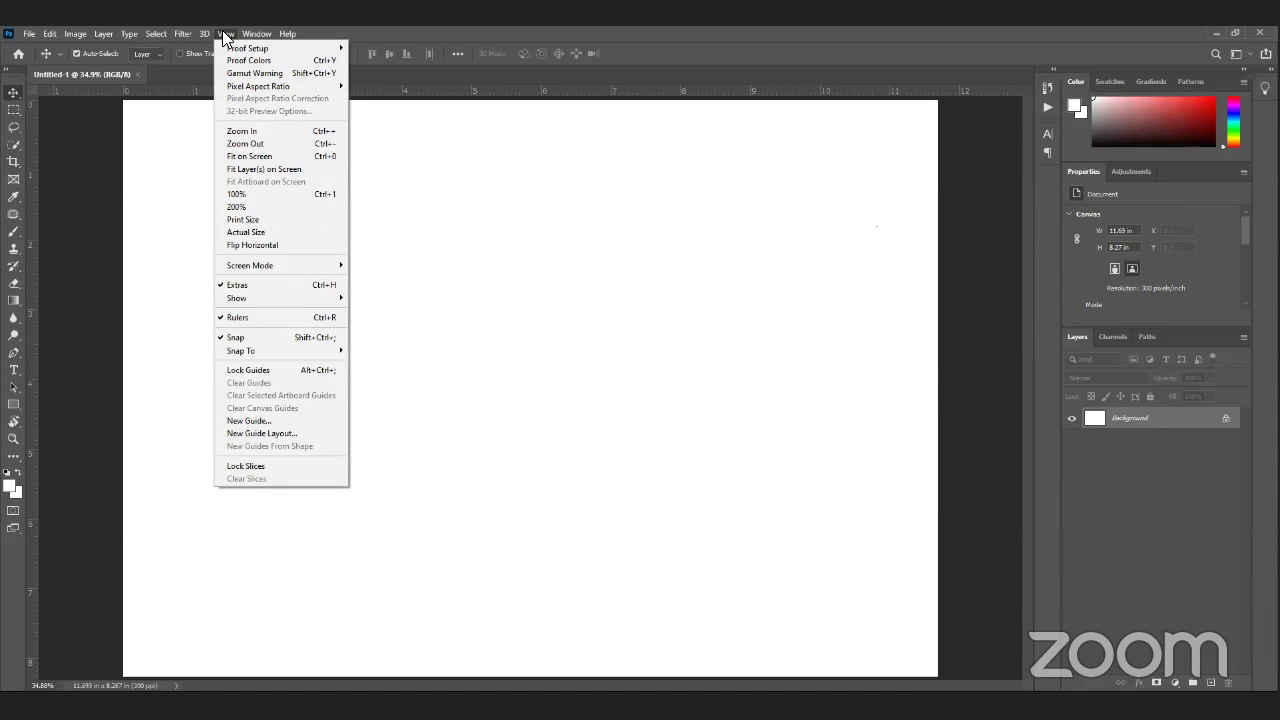
click(240, 34)
click(231, 38)
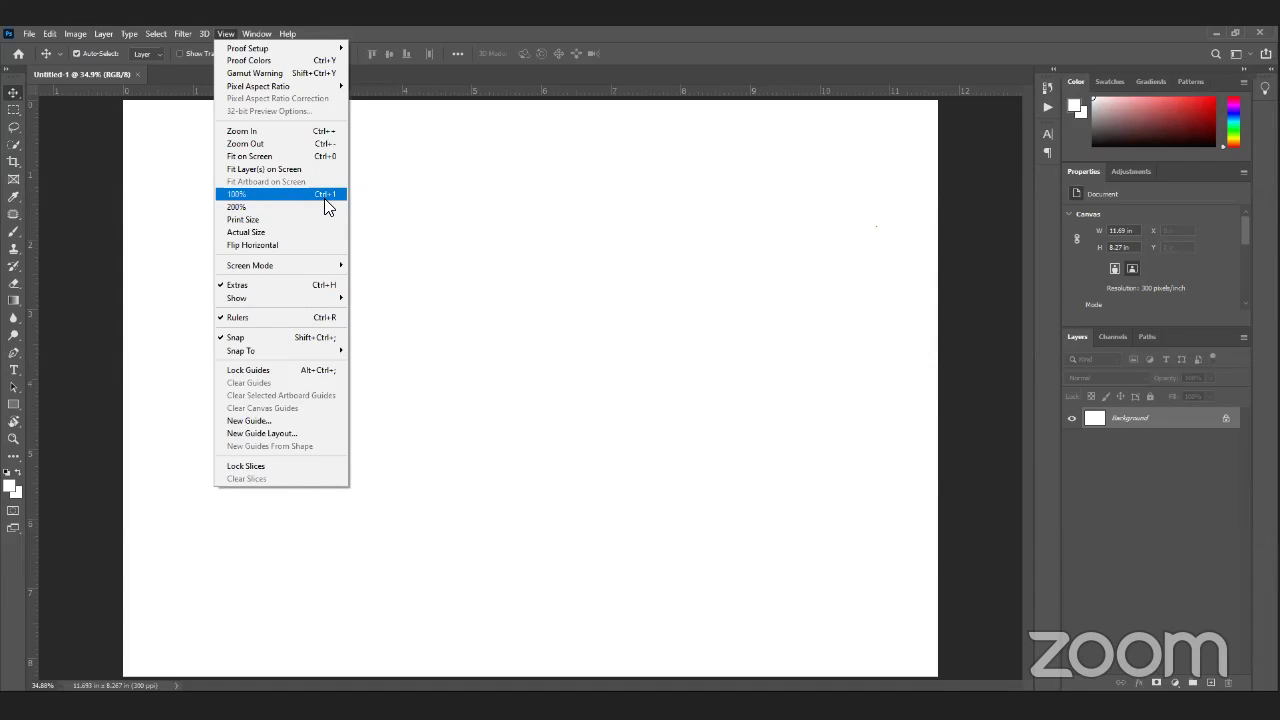
key(Return)
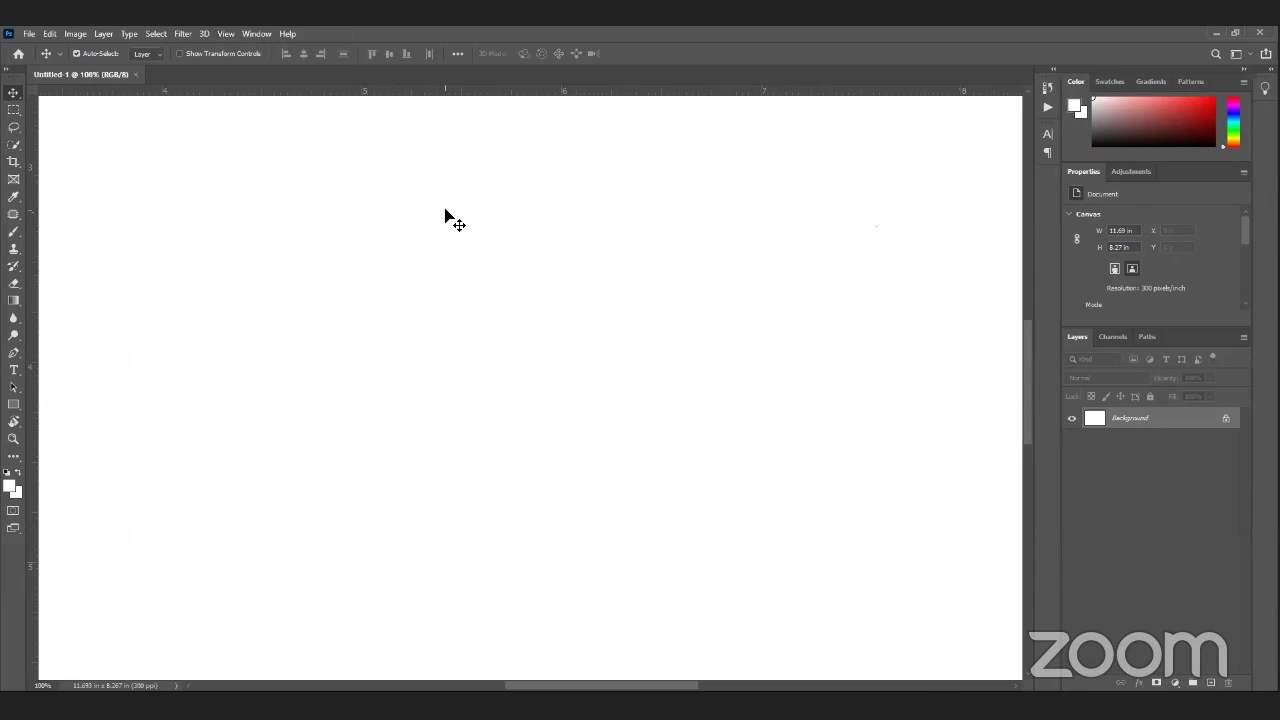
click(48, 685)
click(221, 588)
click(49, 684)
click(157, 586)
key(ctrl+0)
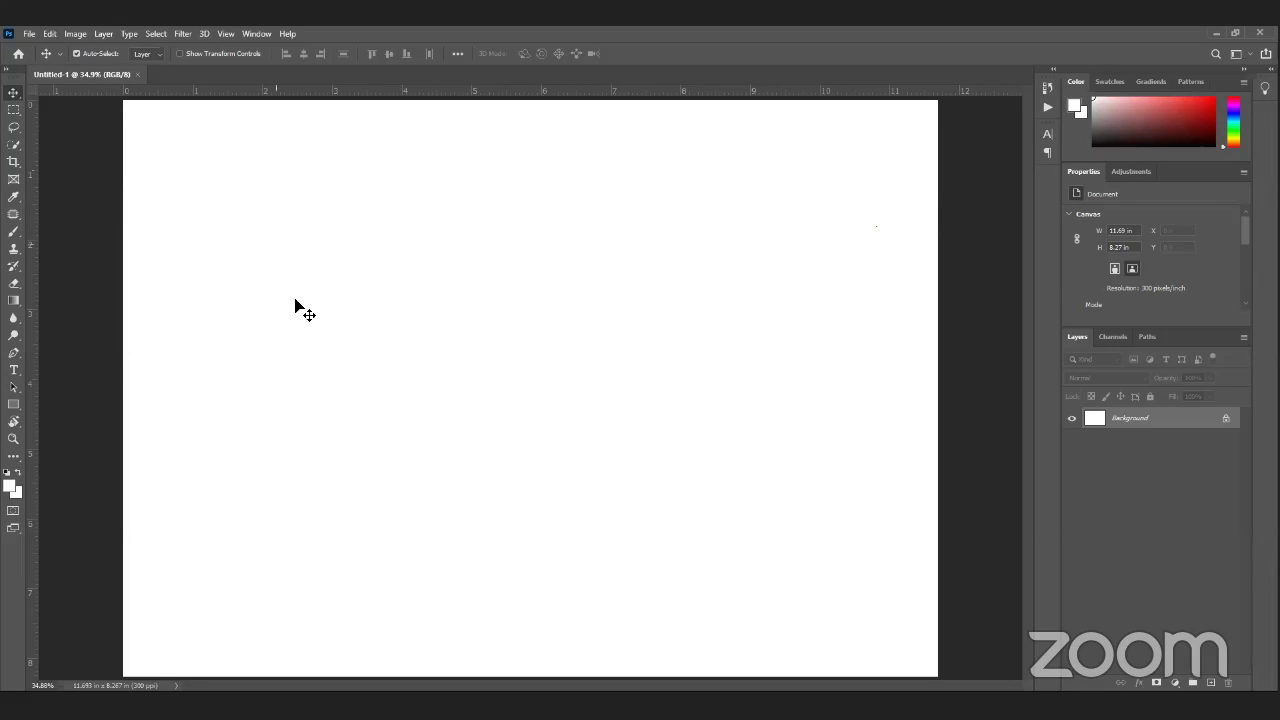
Step: Zoom the page in to 50% and 66.7% with the Zoom tool, then out to 33.3%
click(14, 439)
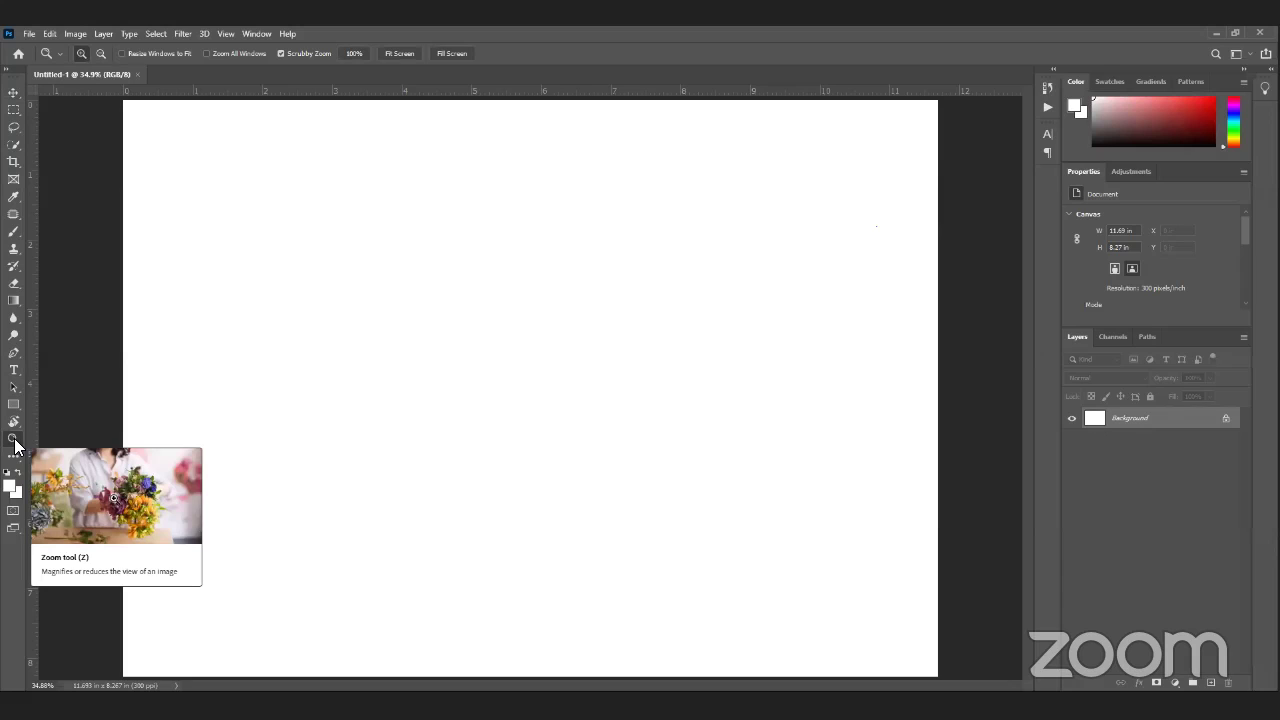
click(379, 347)
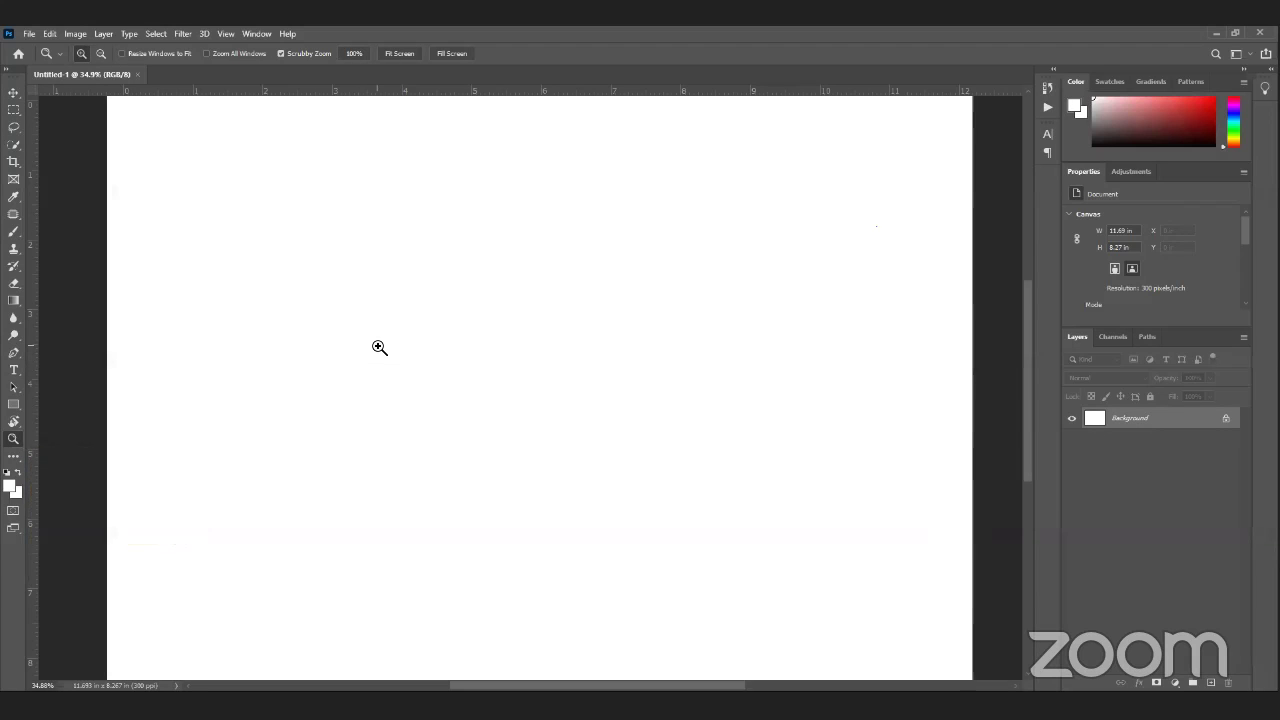
click(379, 347)
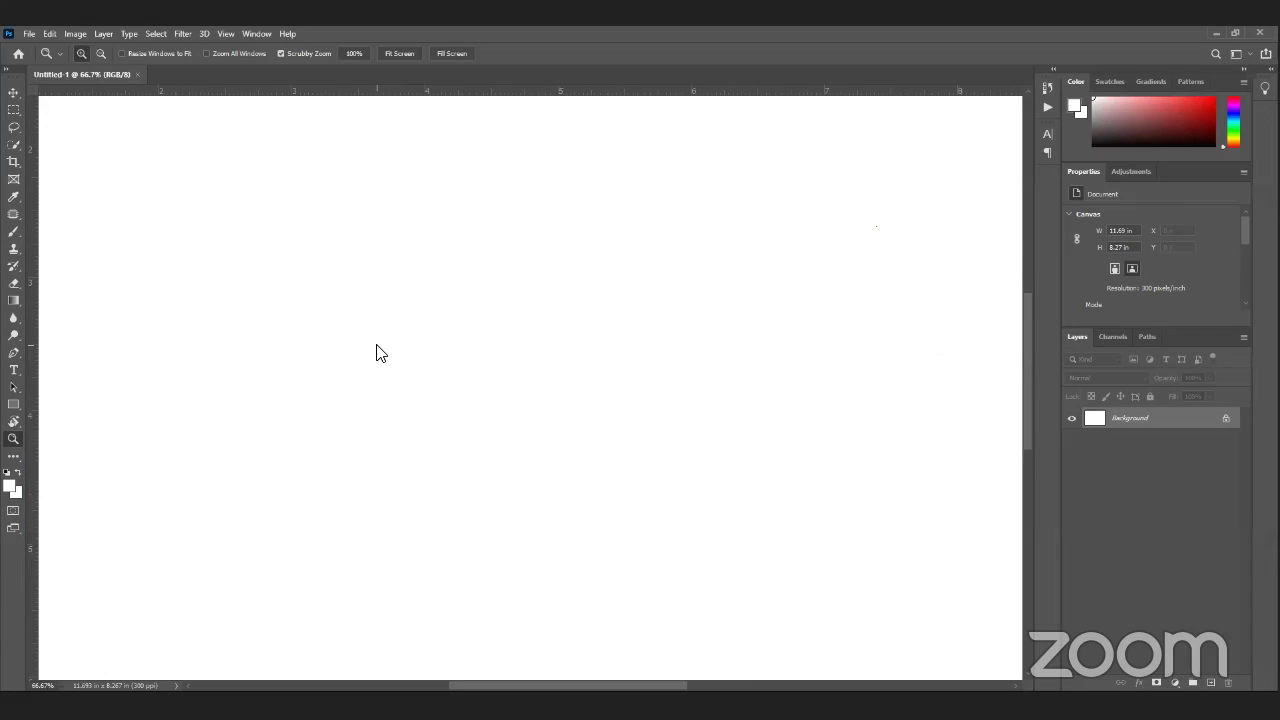
right_click(377, 345)
key(Escape)
click(97, 55)
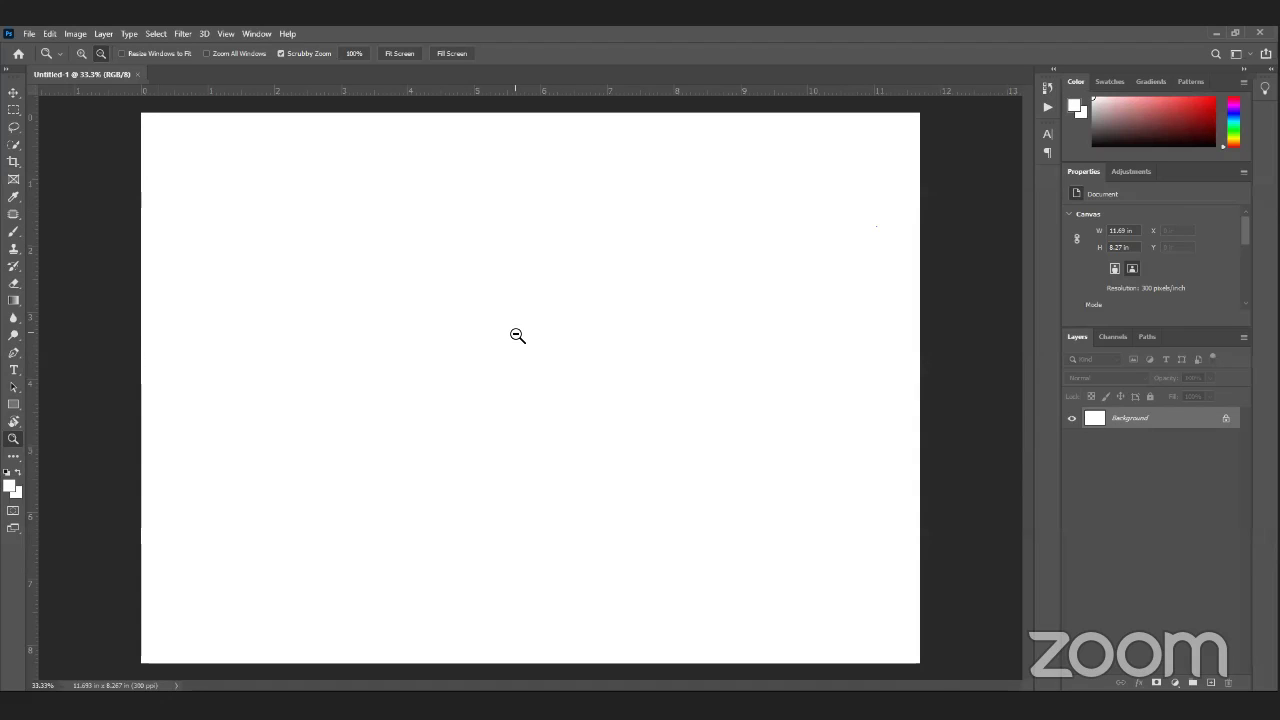
Step: Switch to the Move tool, then back to the Zoom tool set to zoom in
click(12, 93)
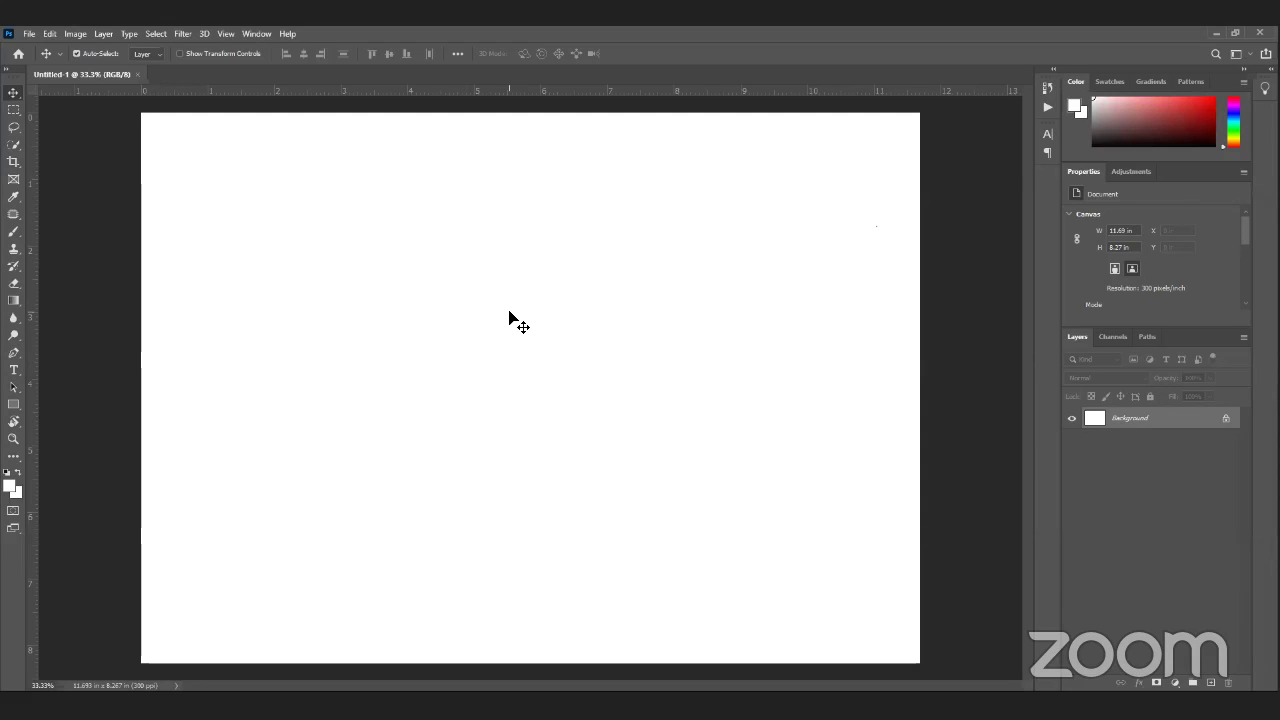
click(13, 438)
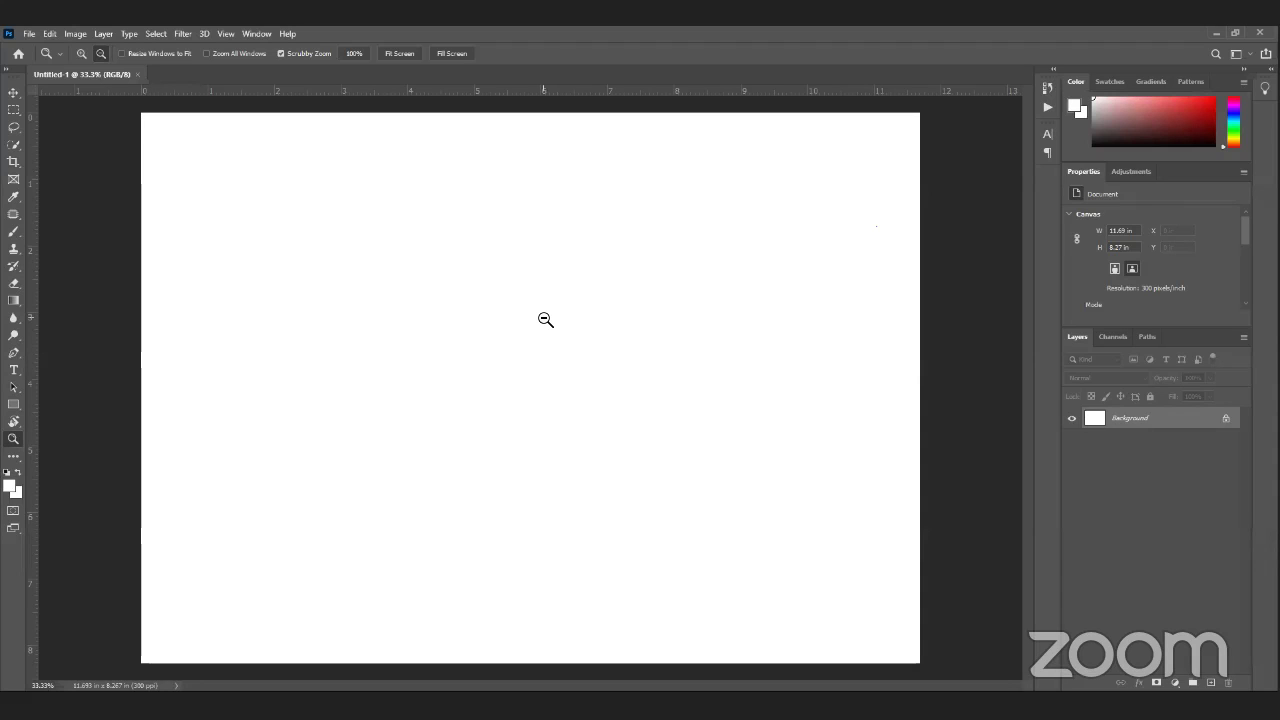
key(alt)
key(alt)
click(226, 33)
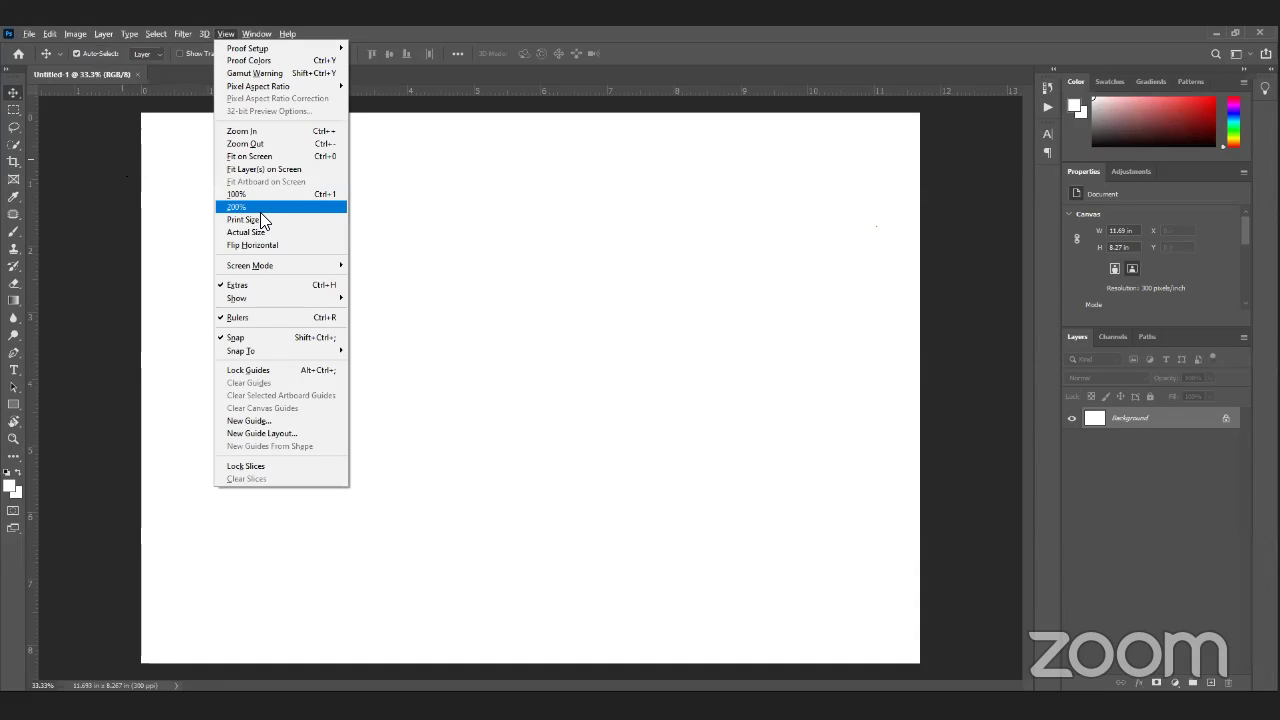
key(alt)
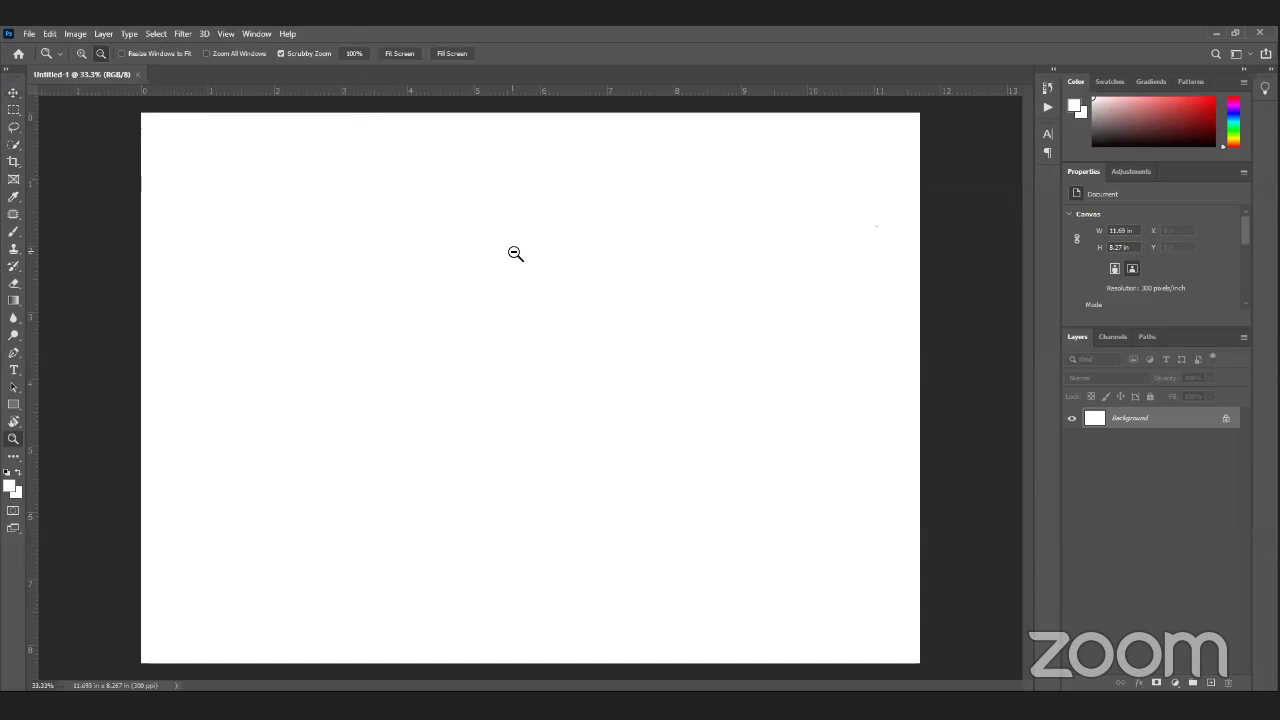
key(v)
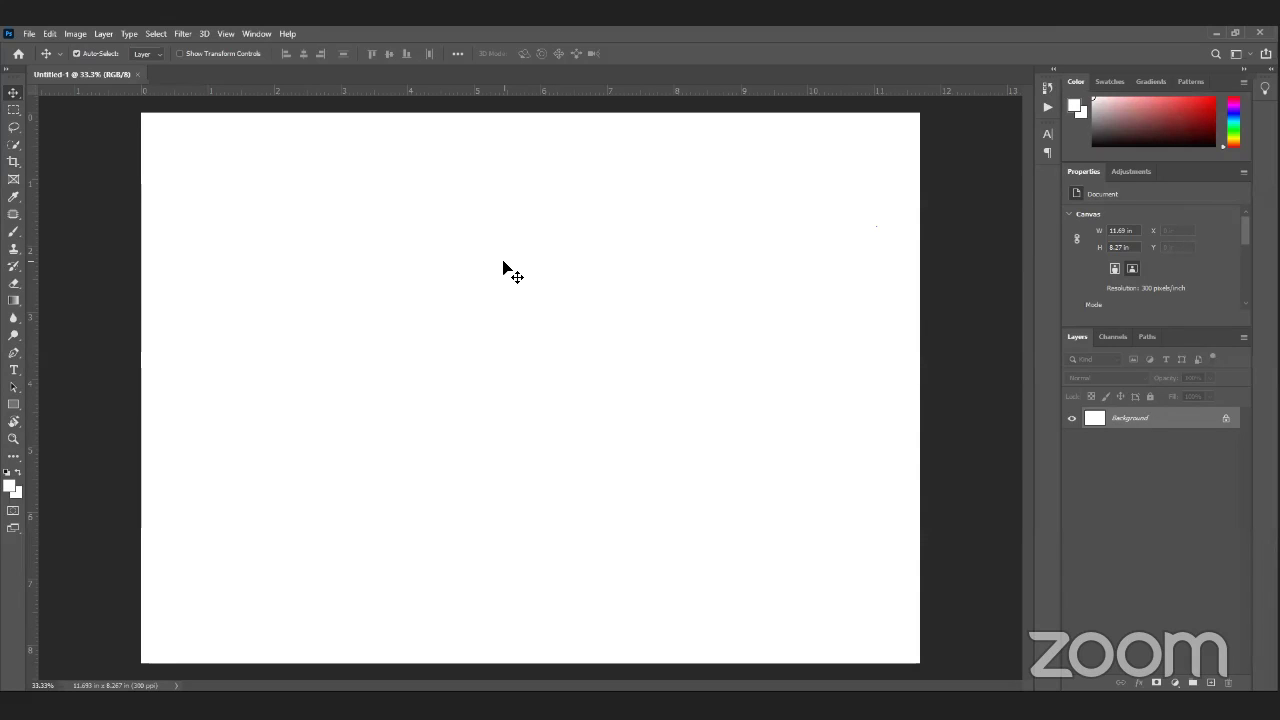
scroll(505, 260, up, 1)
scroll(504, 263, down, 1)
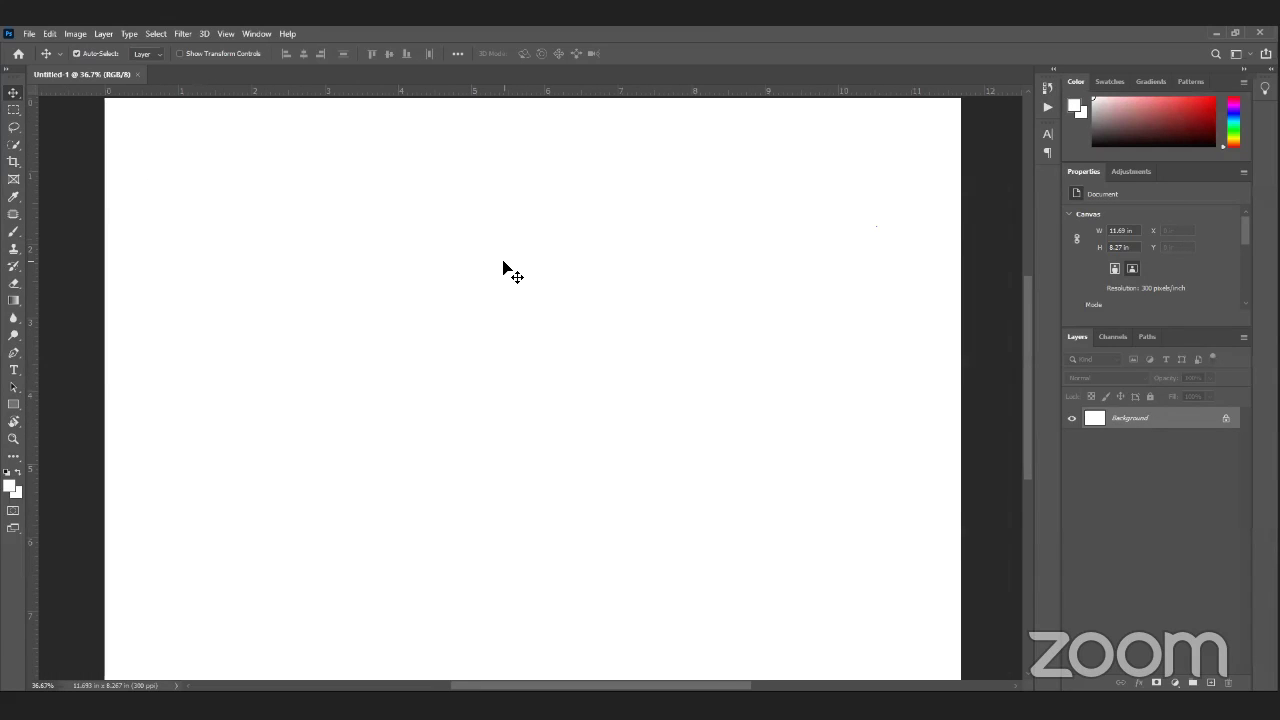
scroll(512, 272, down, 1)
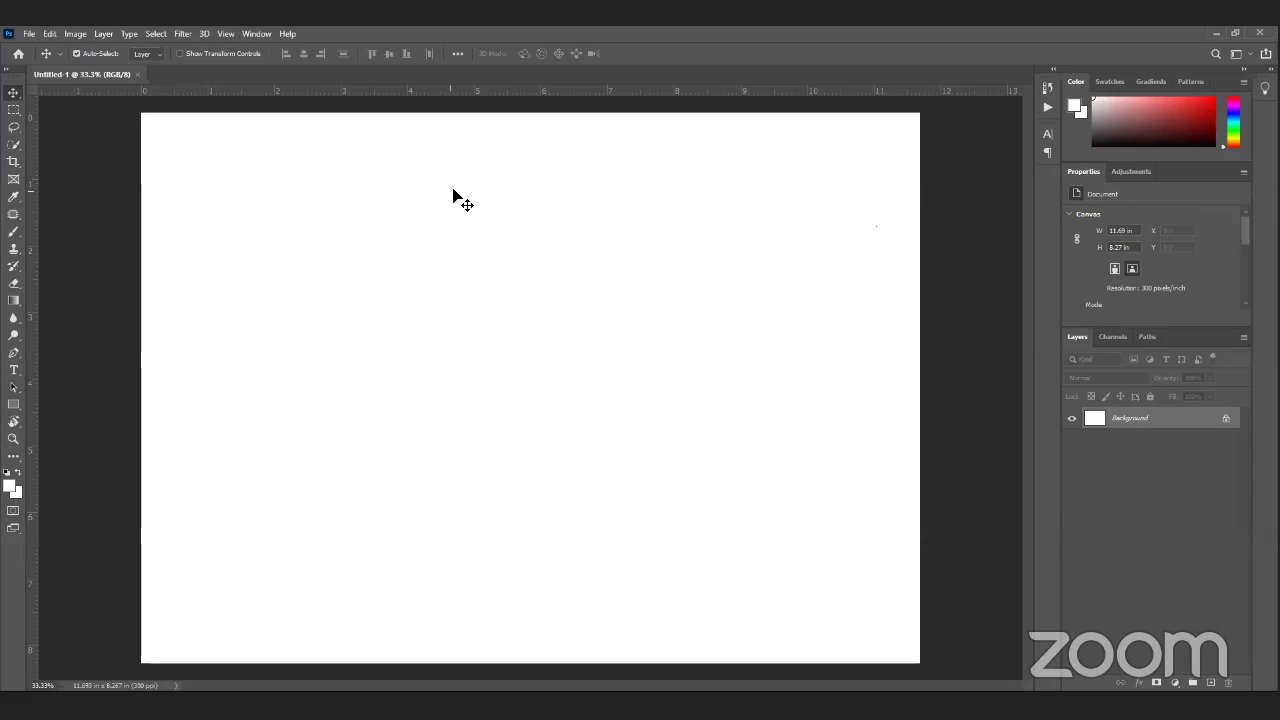
scroll(510, 220, down, 1)
scroll(501, 231, up, 2)
scroll(501, 237, up, 1)
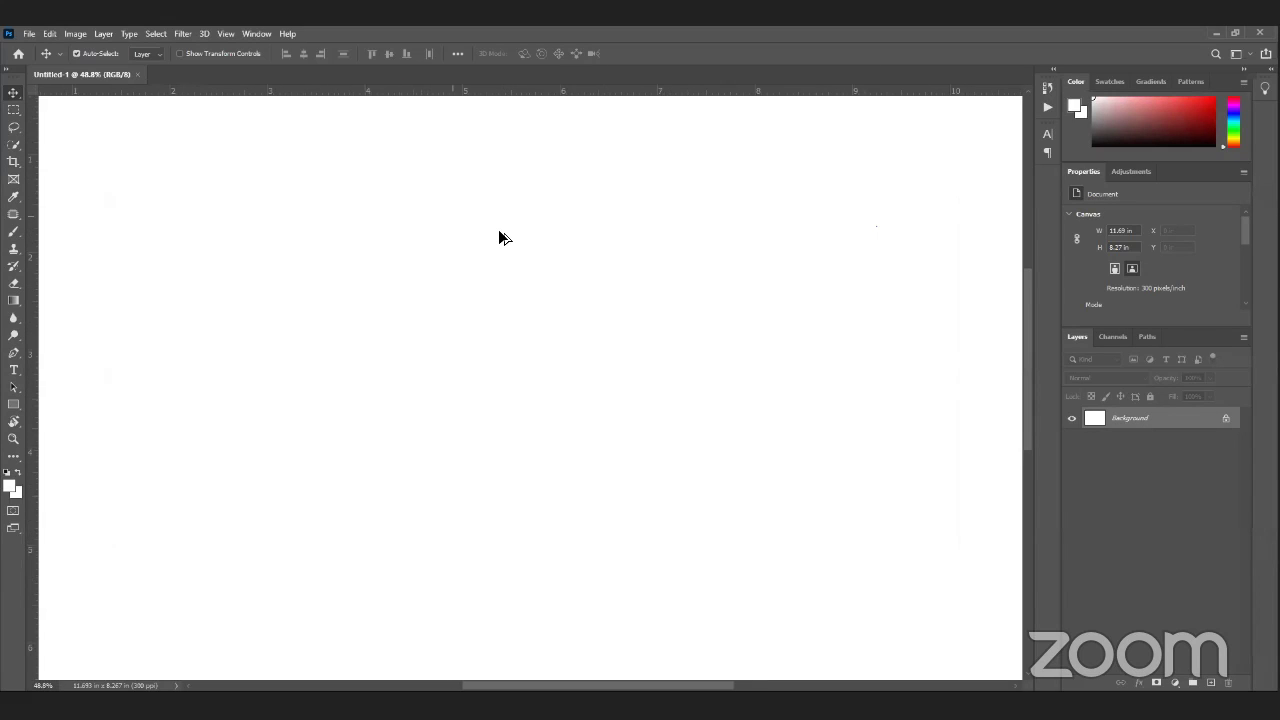
scroll(500, 236, down, 2)
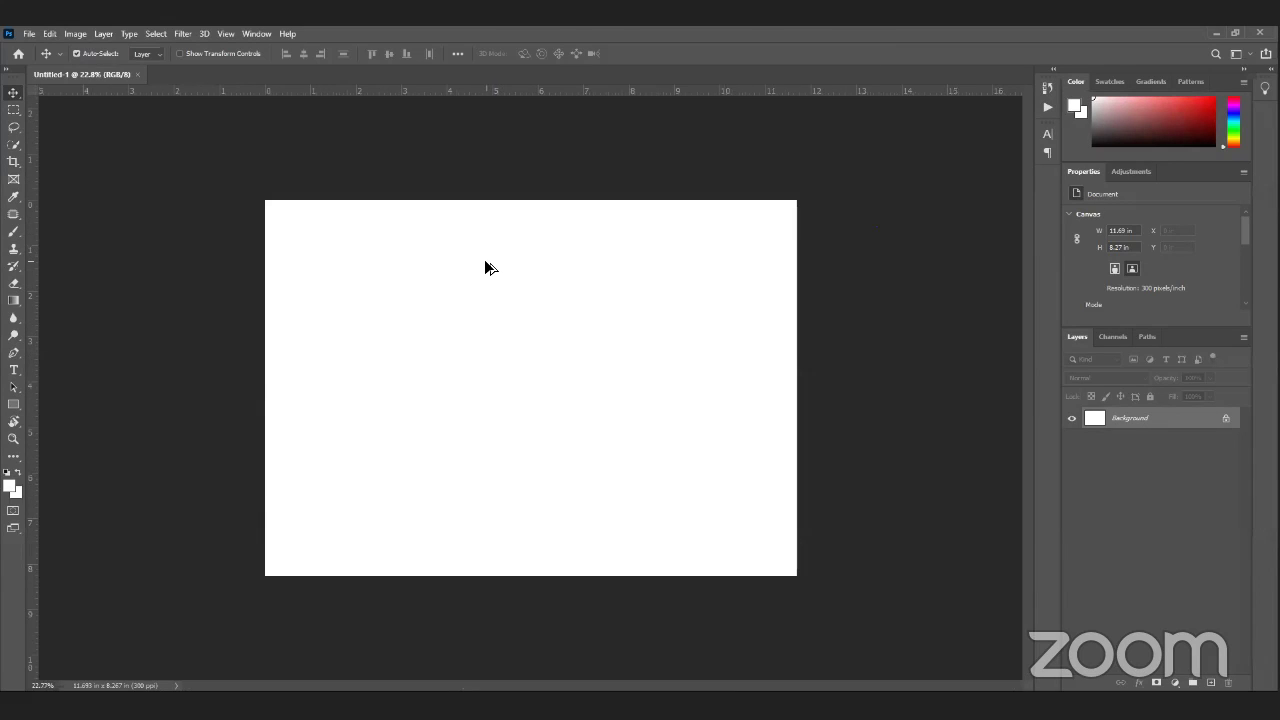
scroll(488, 267, down, 1)
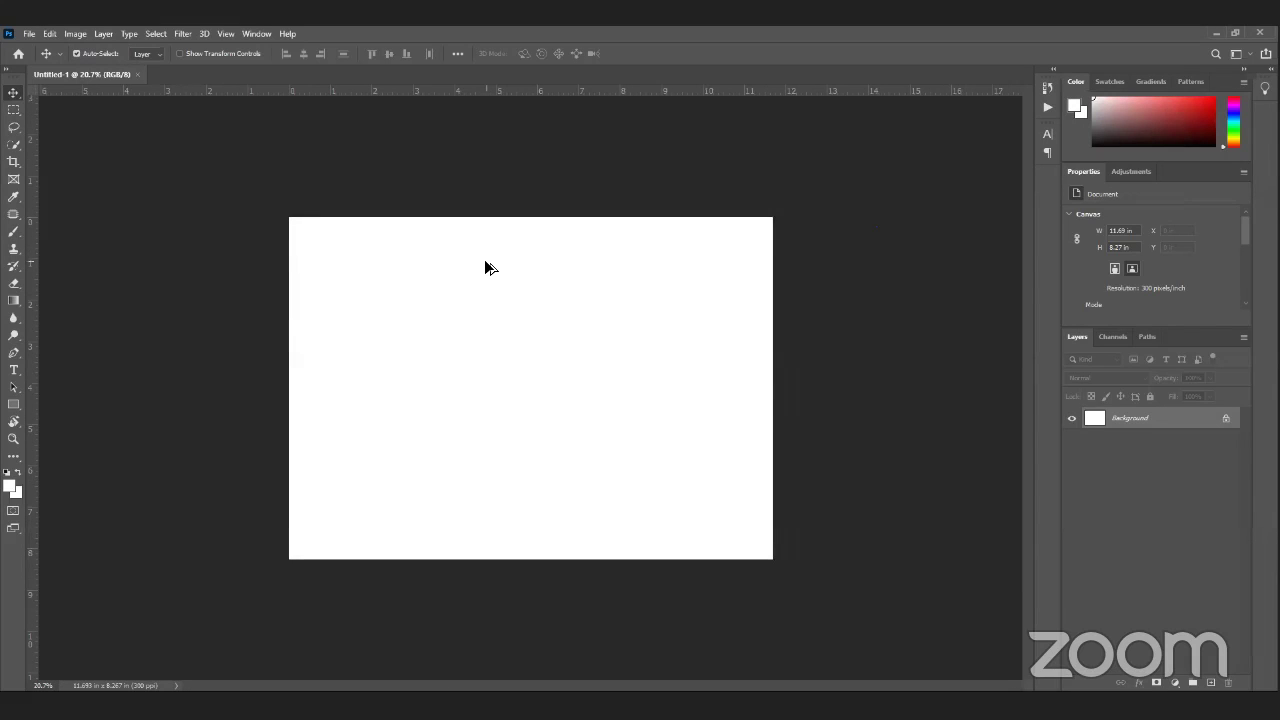
scroll(485, 267, up, 1)
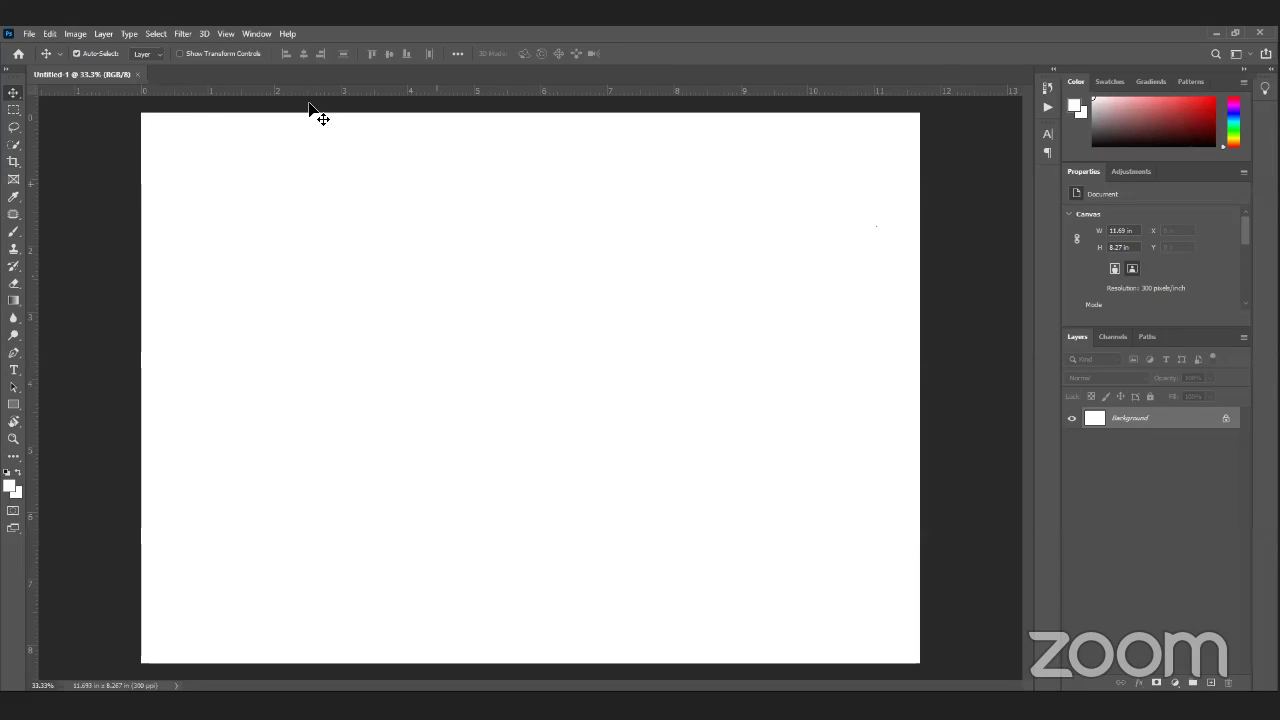
click(1236, 54)
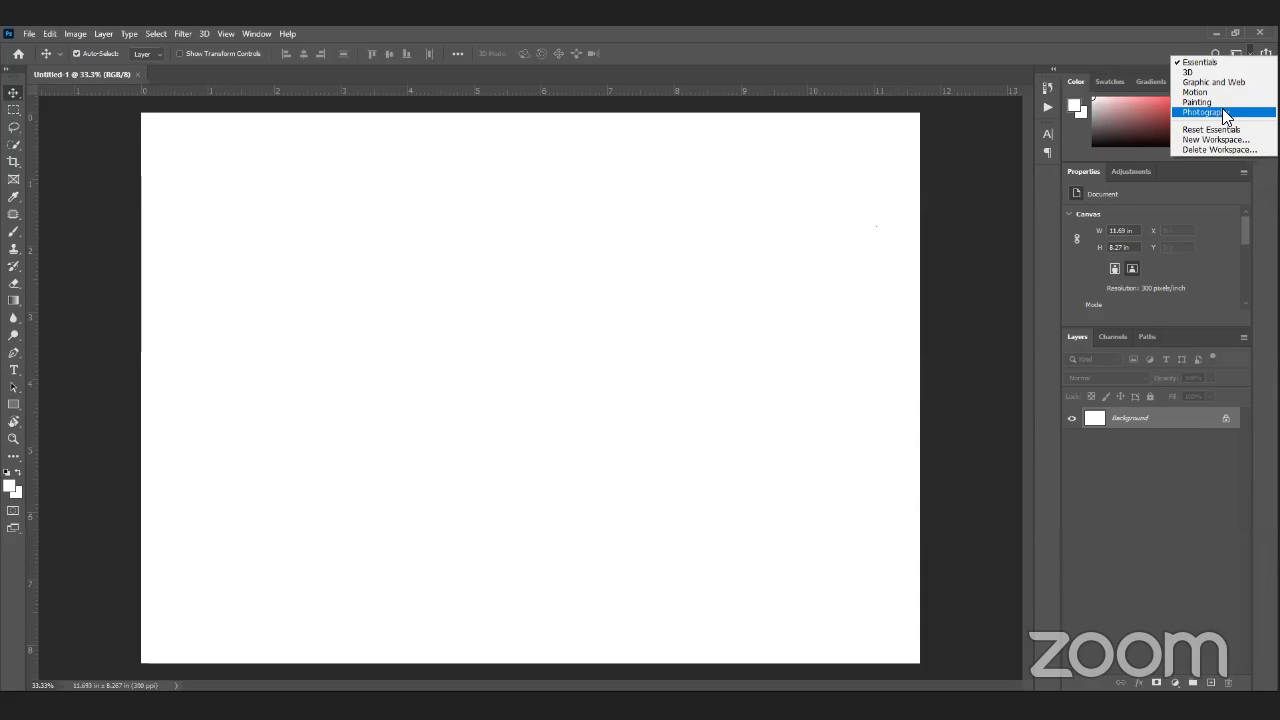
click(1084, 34)
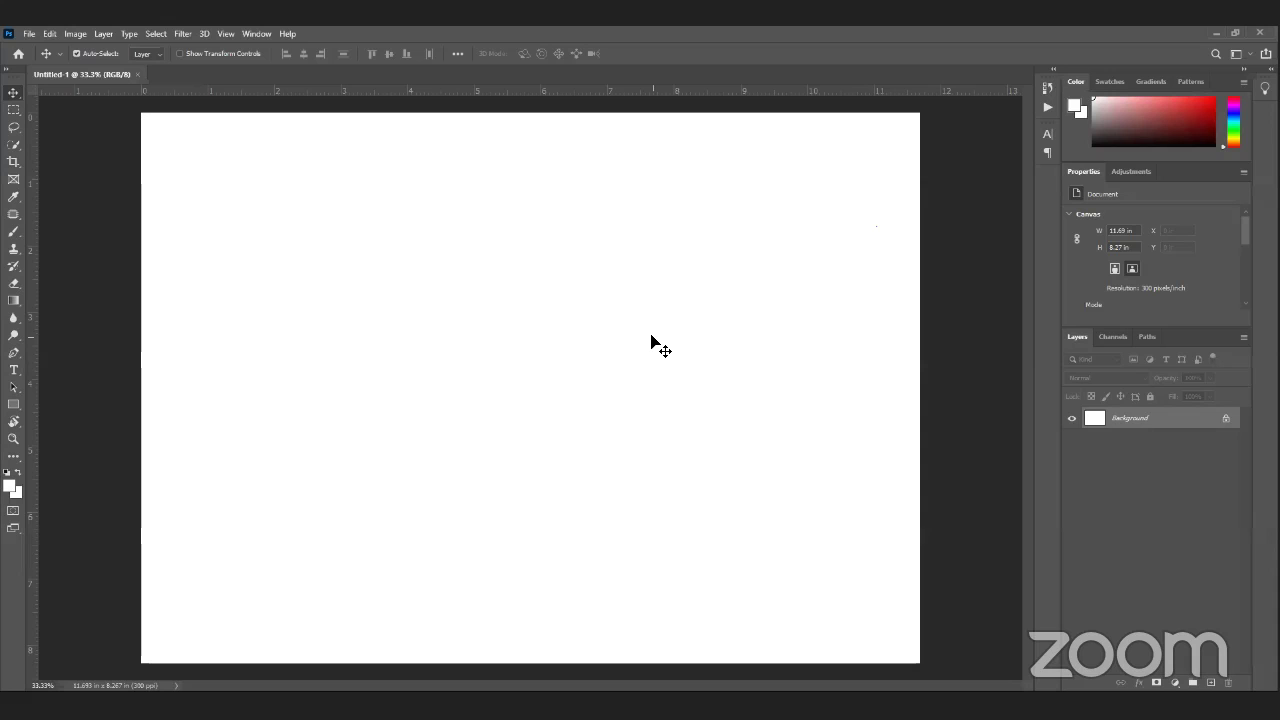
Step: Close Untitled-1 and create a Default Photoshop Size document measured in inches (6.3 × 4.723 in)
click(137, 75)
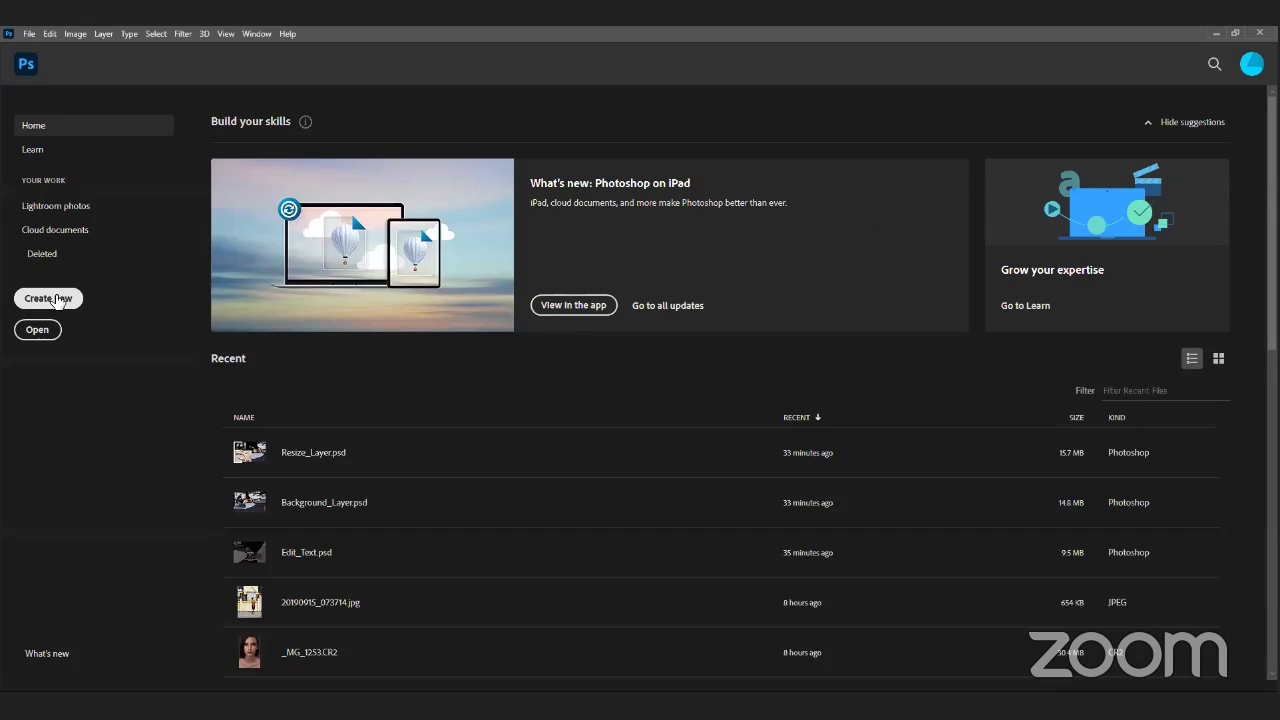
click(57, 299)
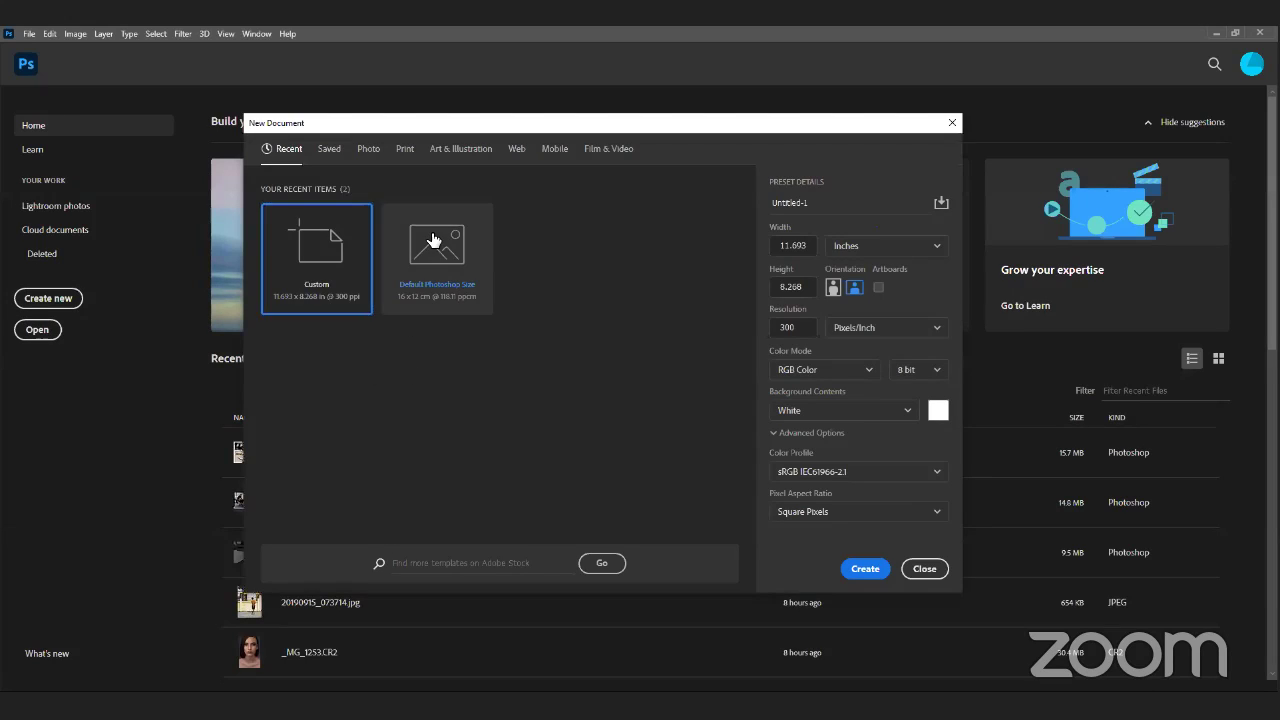
click(433, 240)
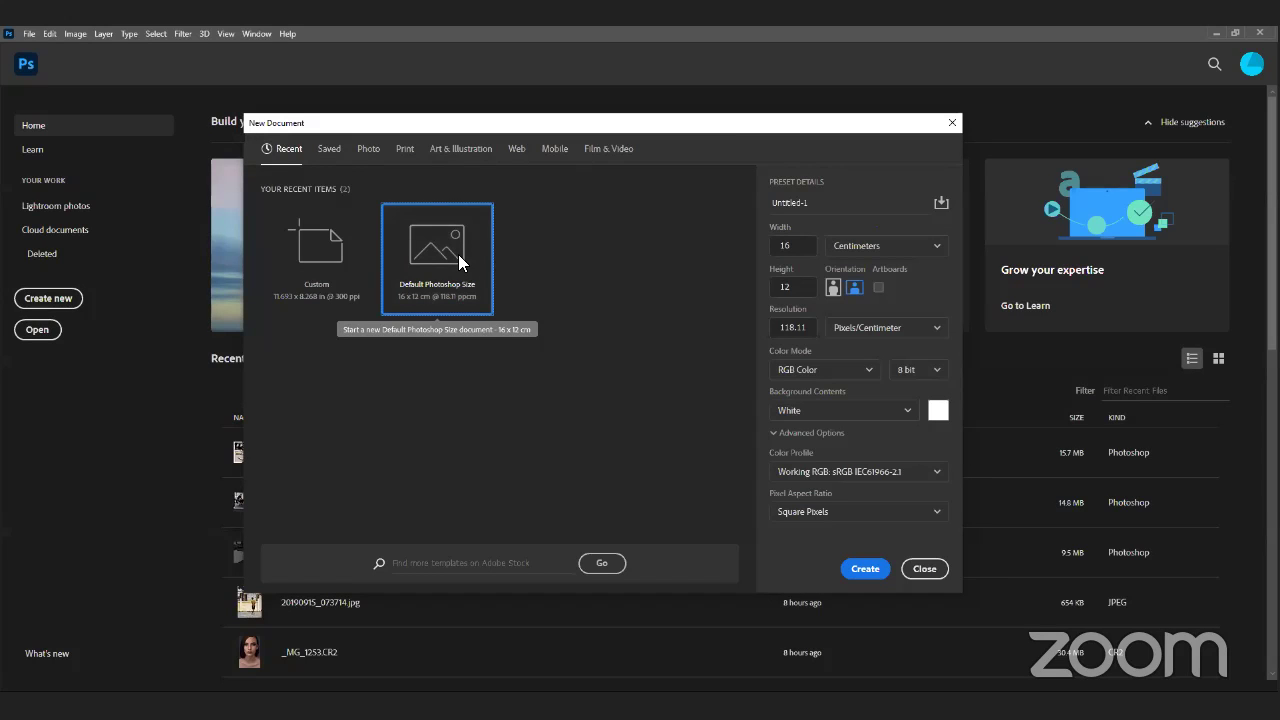
click(368, 148)
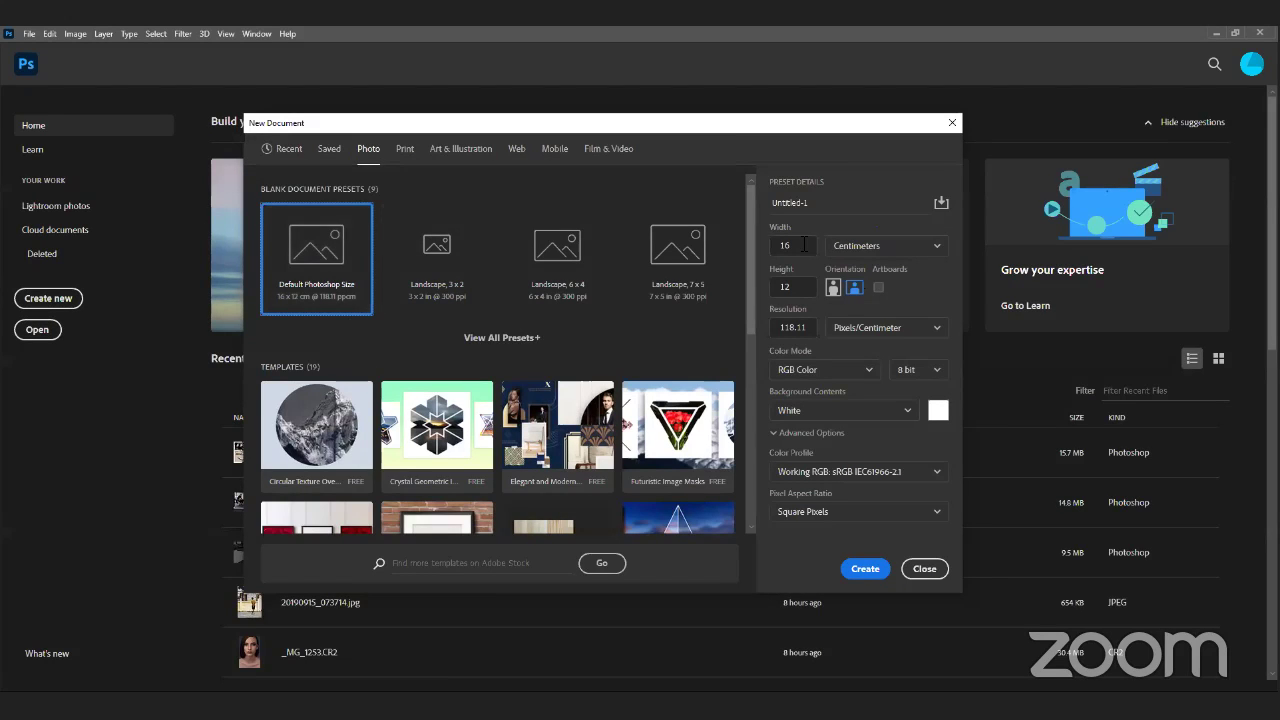
click(871, 248)
click(870, 294)
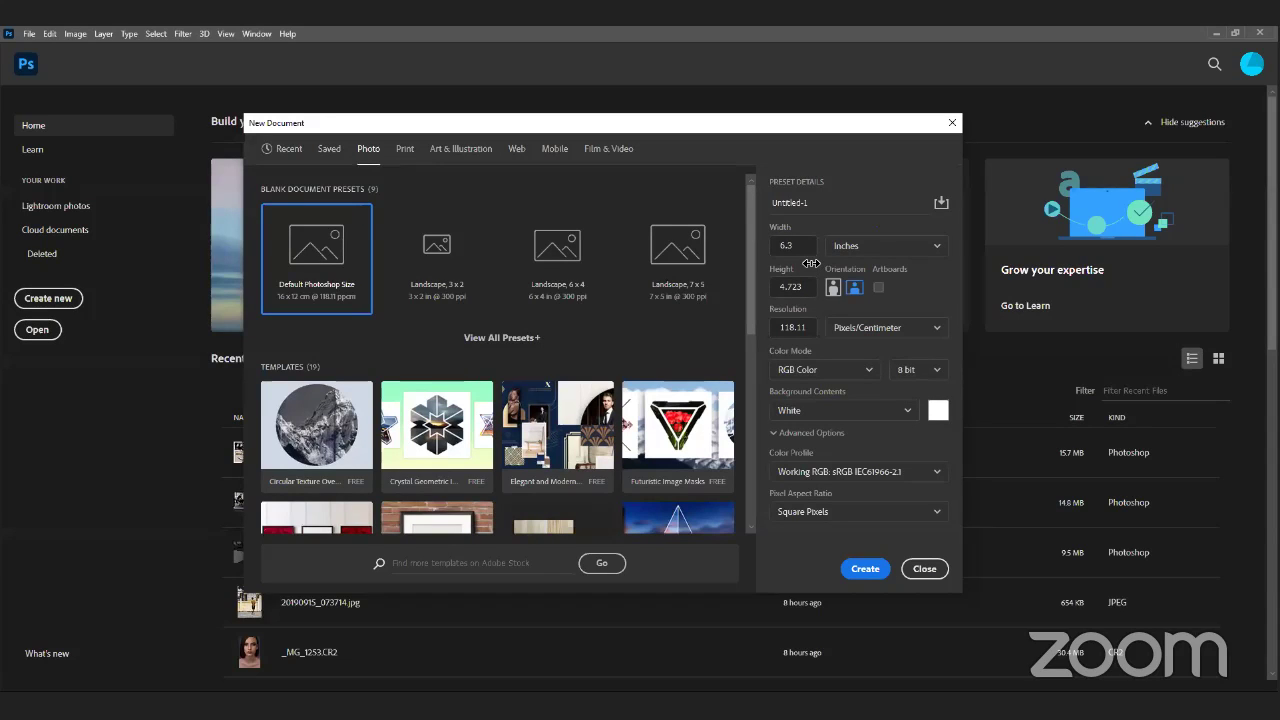
click(866, 568)
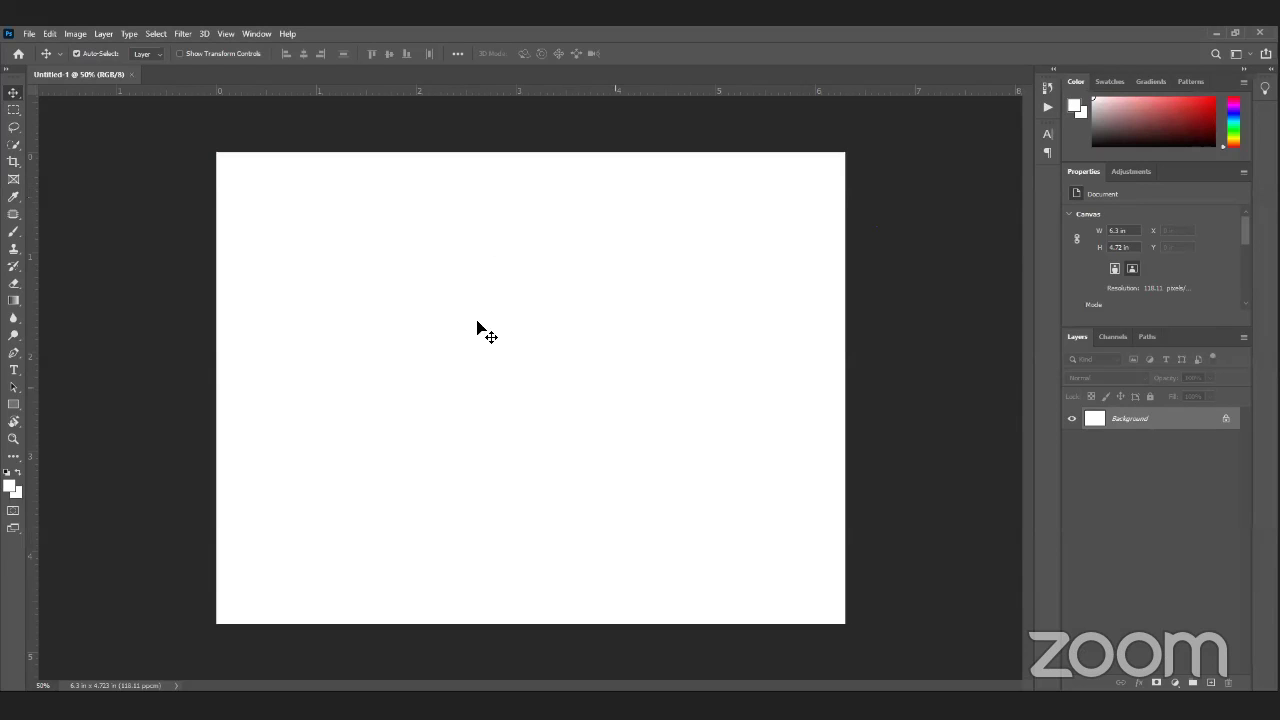
key(ctrl+0)
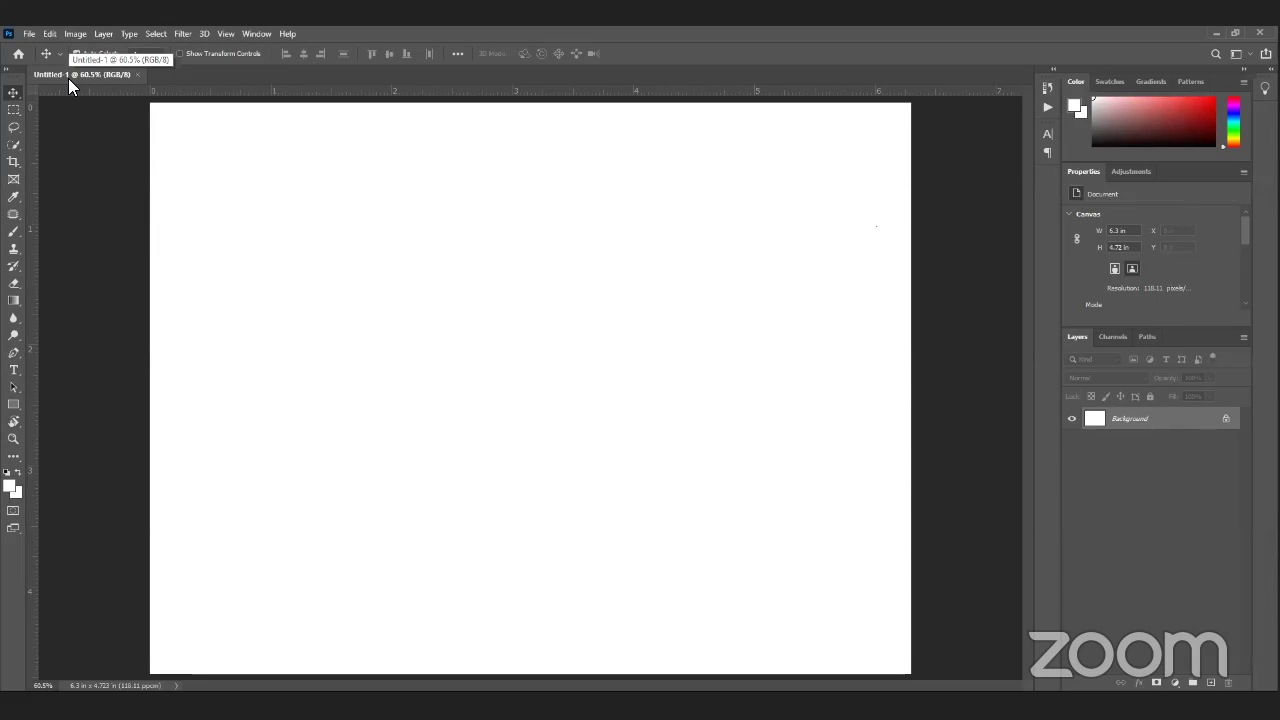
Step: Create Untitled-2 from File > New using the Default Photoshop Size preset (16 × 12 cm)
click(29, 34)
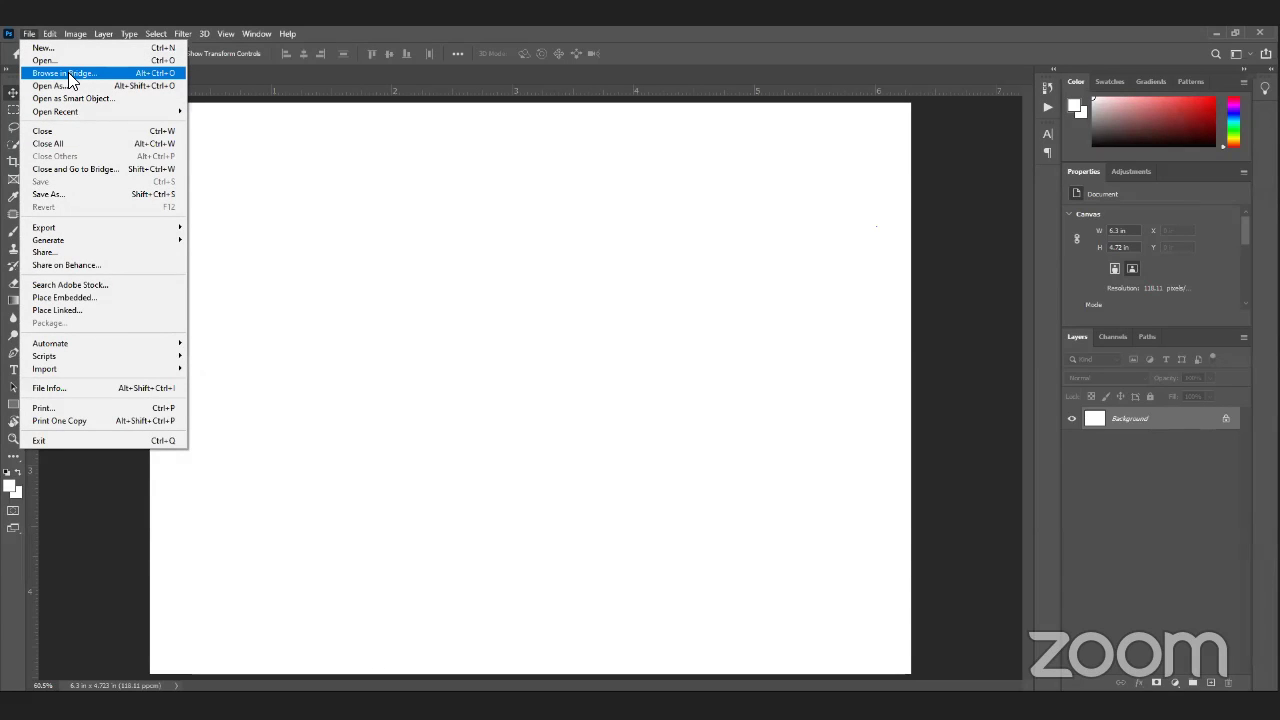
click(43, 47)
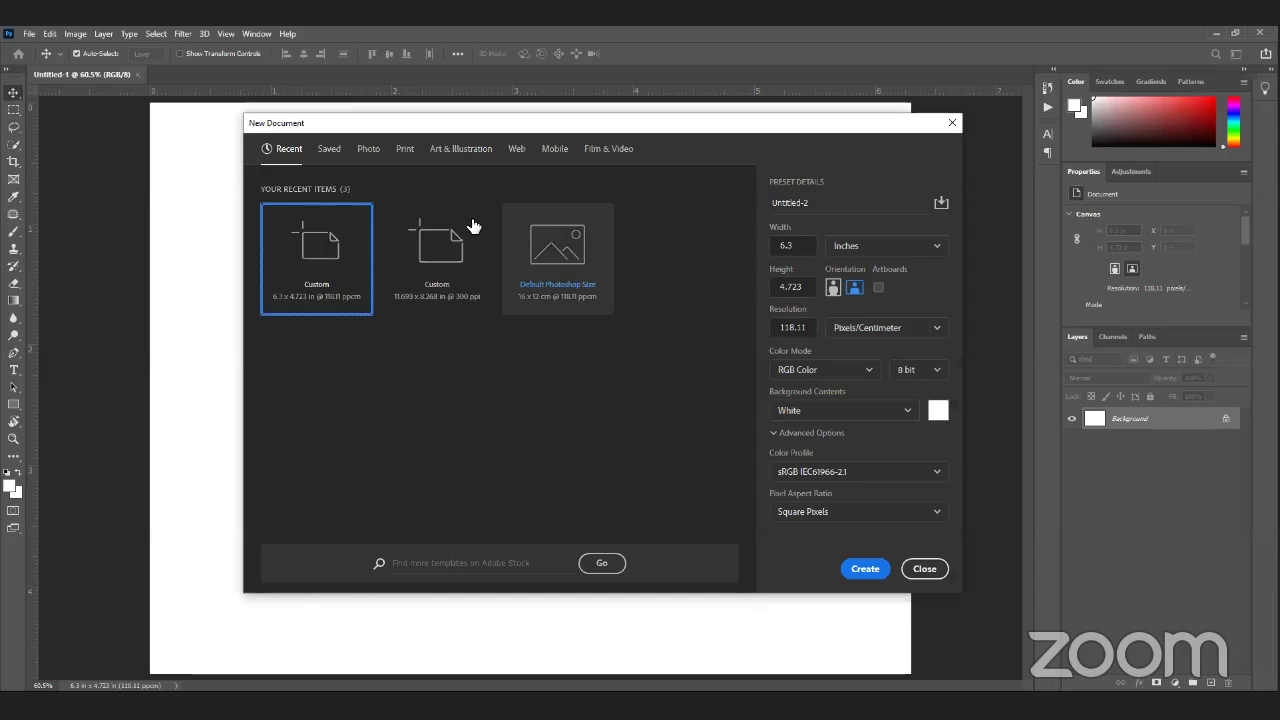
click(924, 568)
click(29, 36)
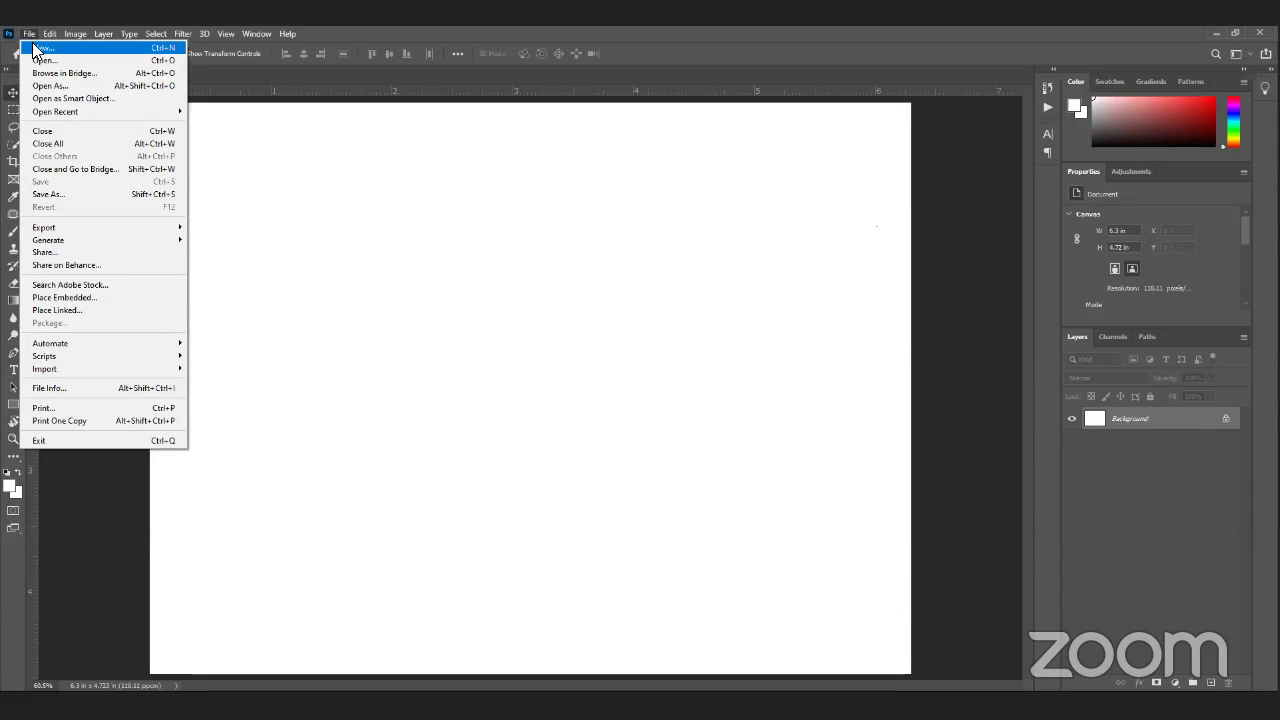
click(37, 48)
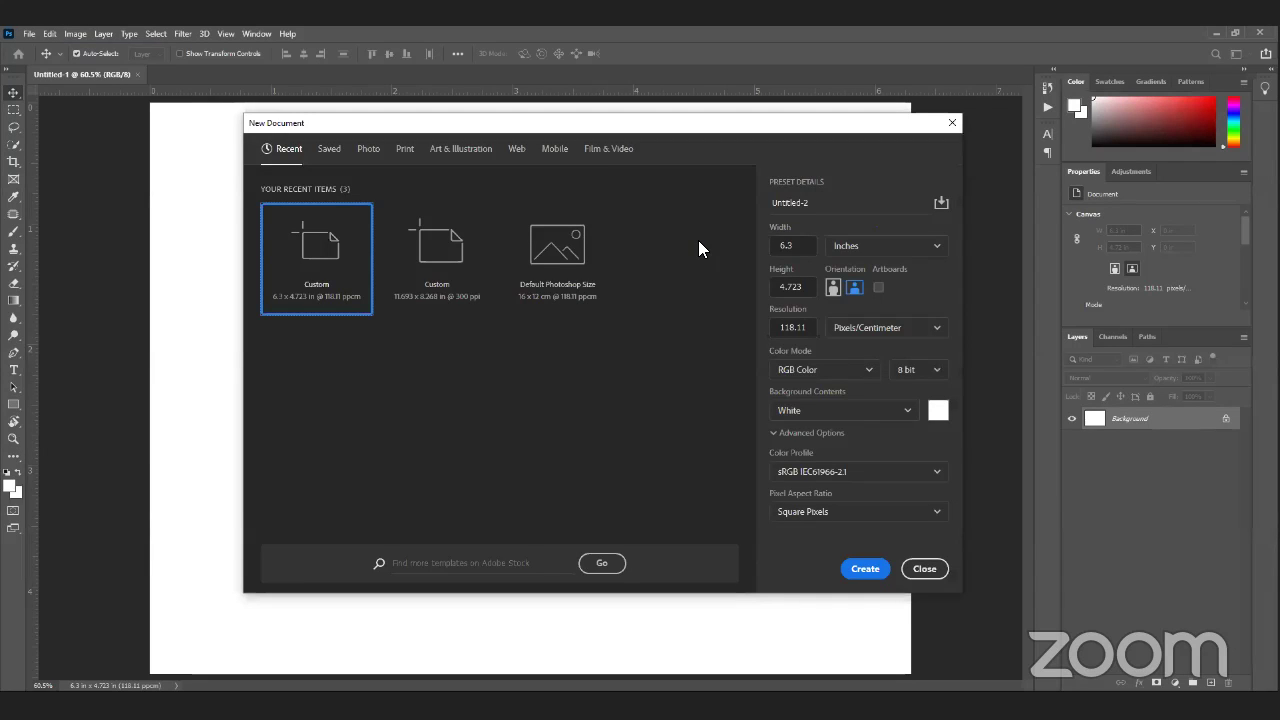
click(563, 260)
click(865, 569)
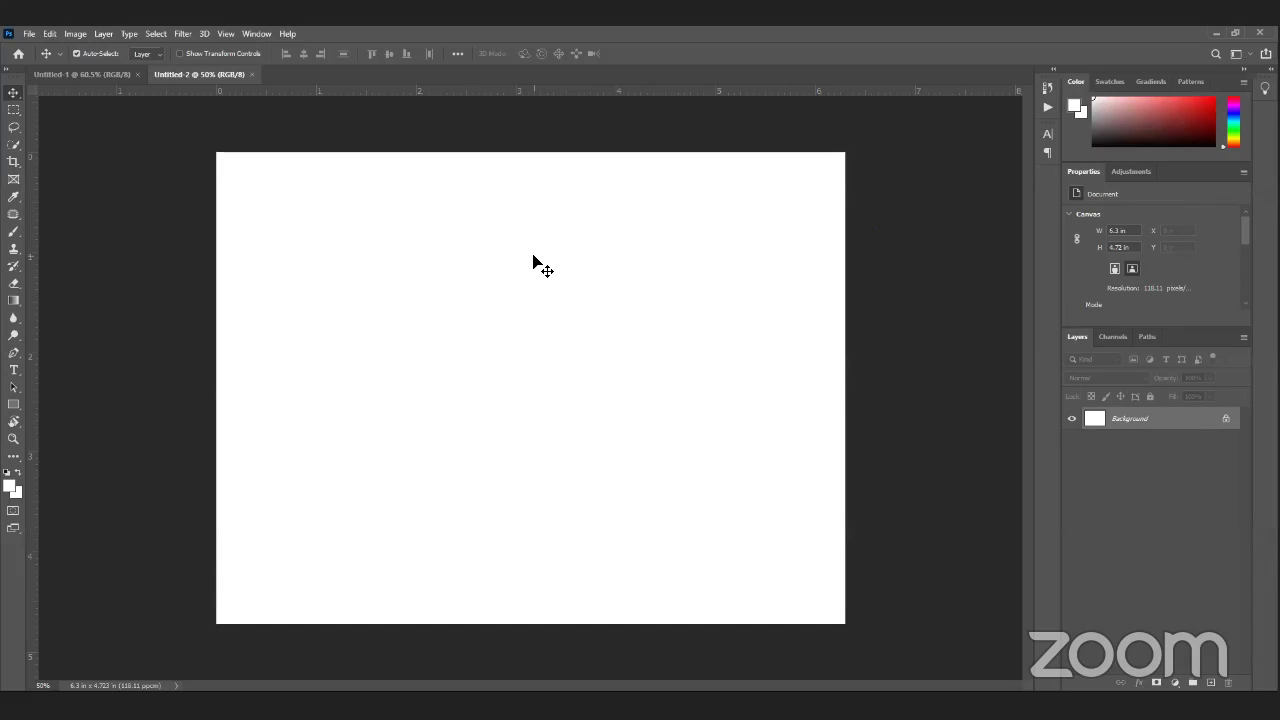
Step: Close the Untitled-2 document, then dismiss the File menu without choosing a command
click(252, 74)
click(29, 34)
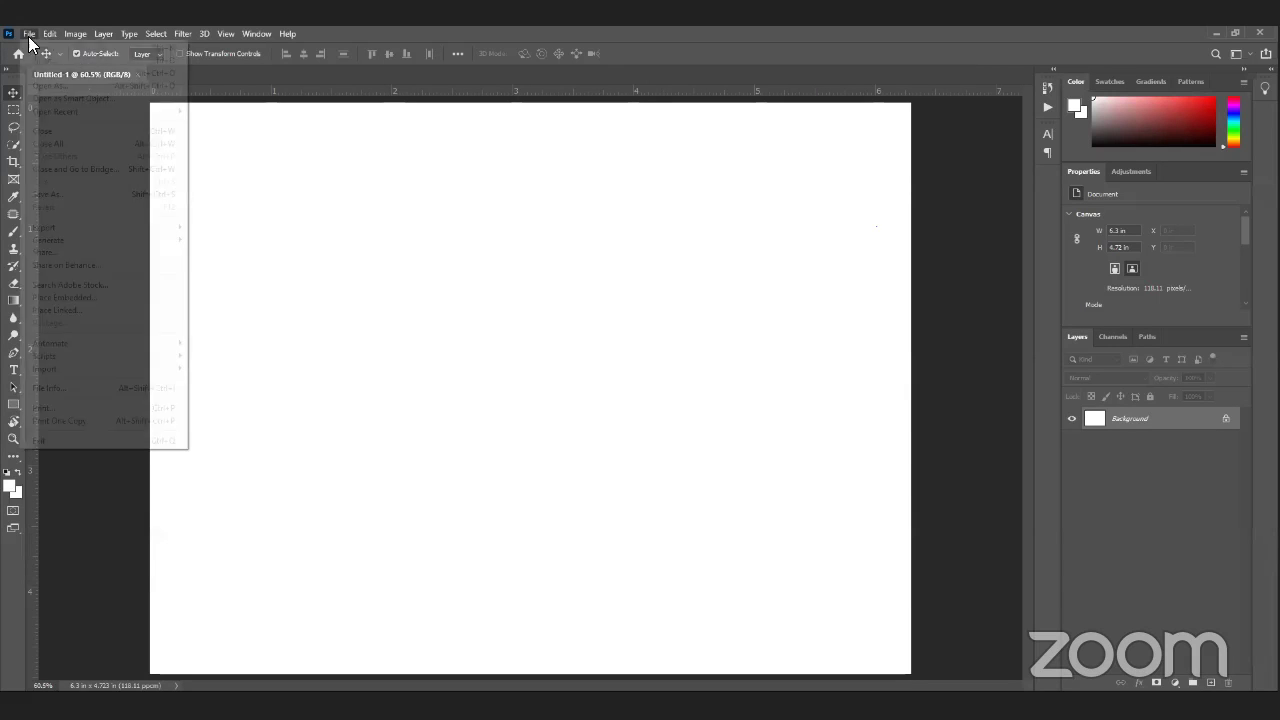
click(503, 198)
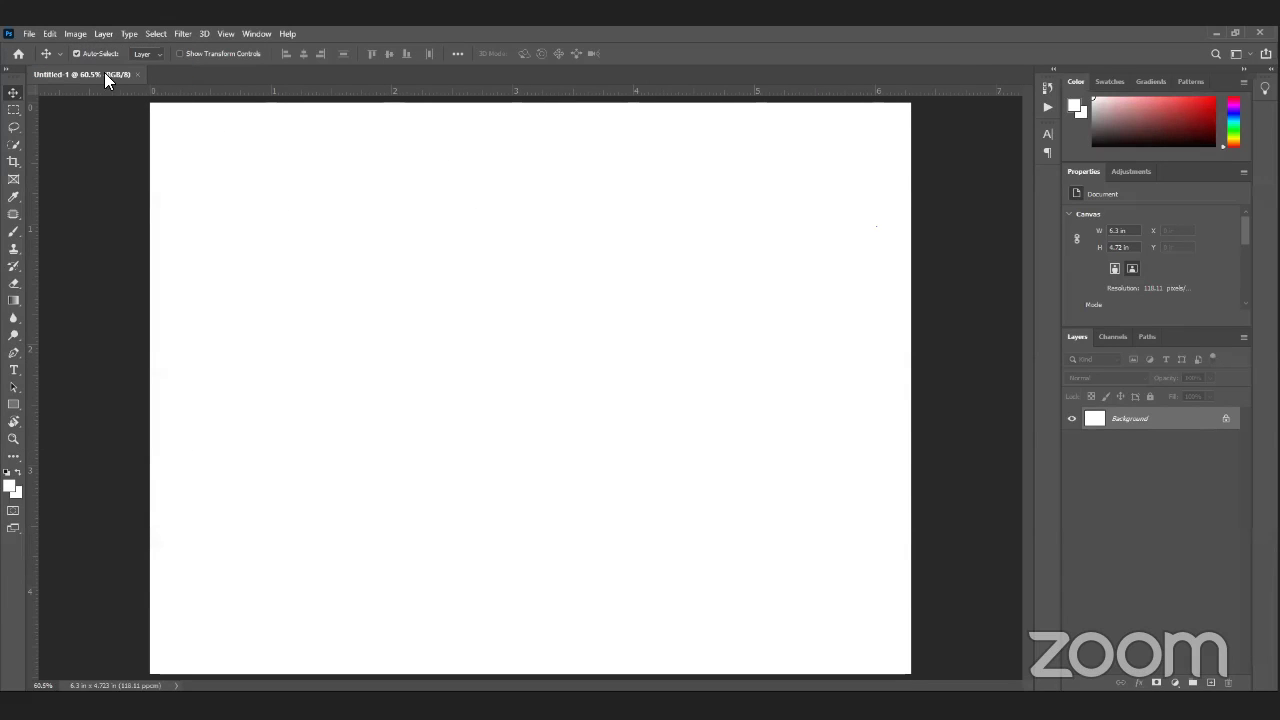
Step: Bring up Save As (after cancelling a first attempt) and browse to the Desktop Tmbl folder
click(29, 34)
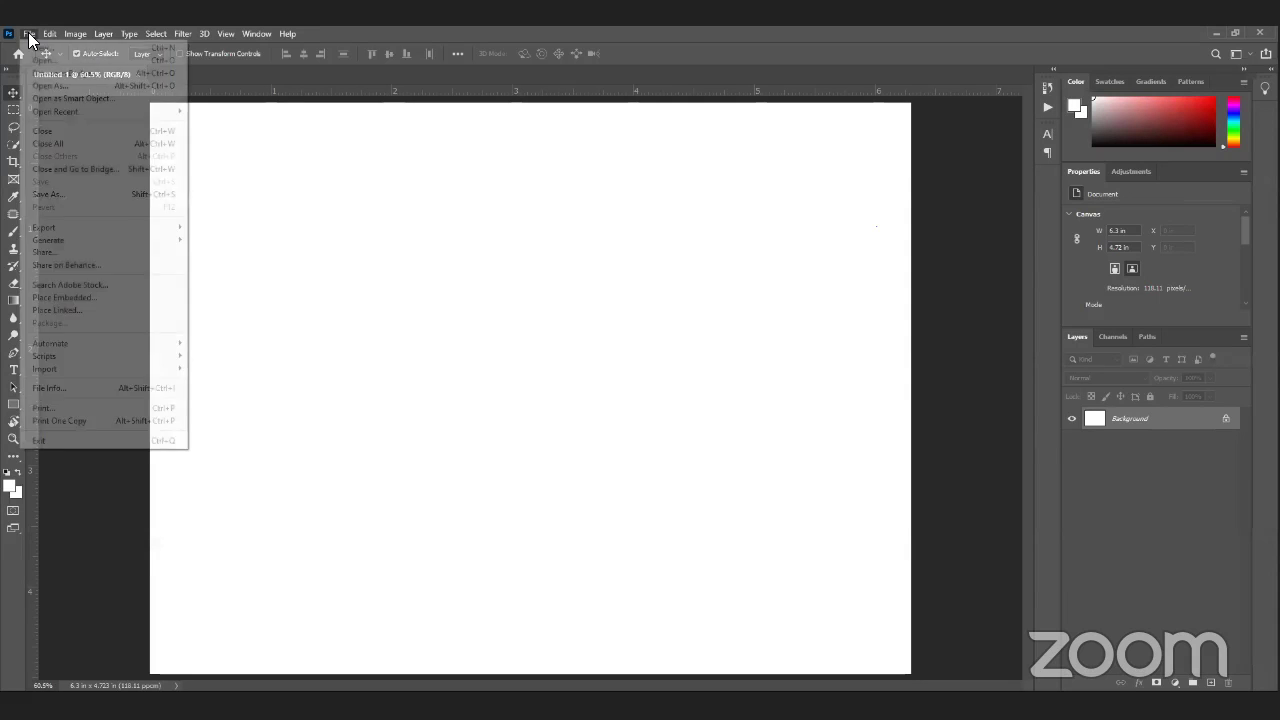
click(48, 196)
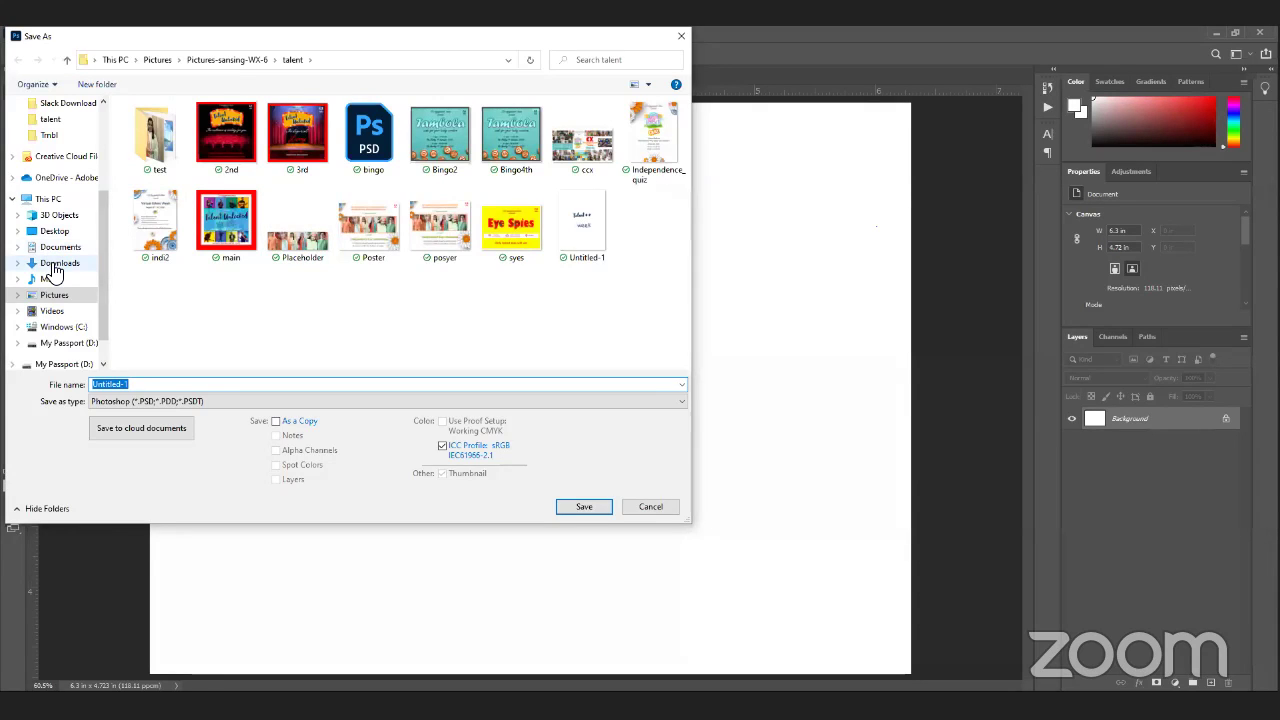
click(666, 514)
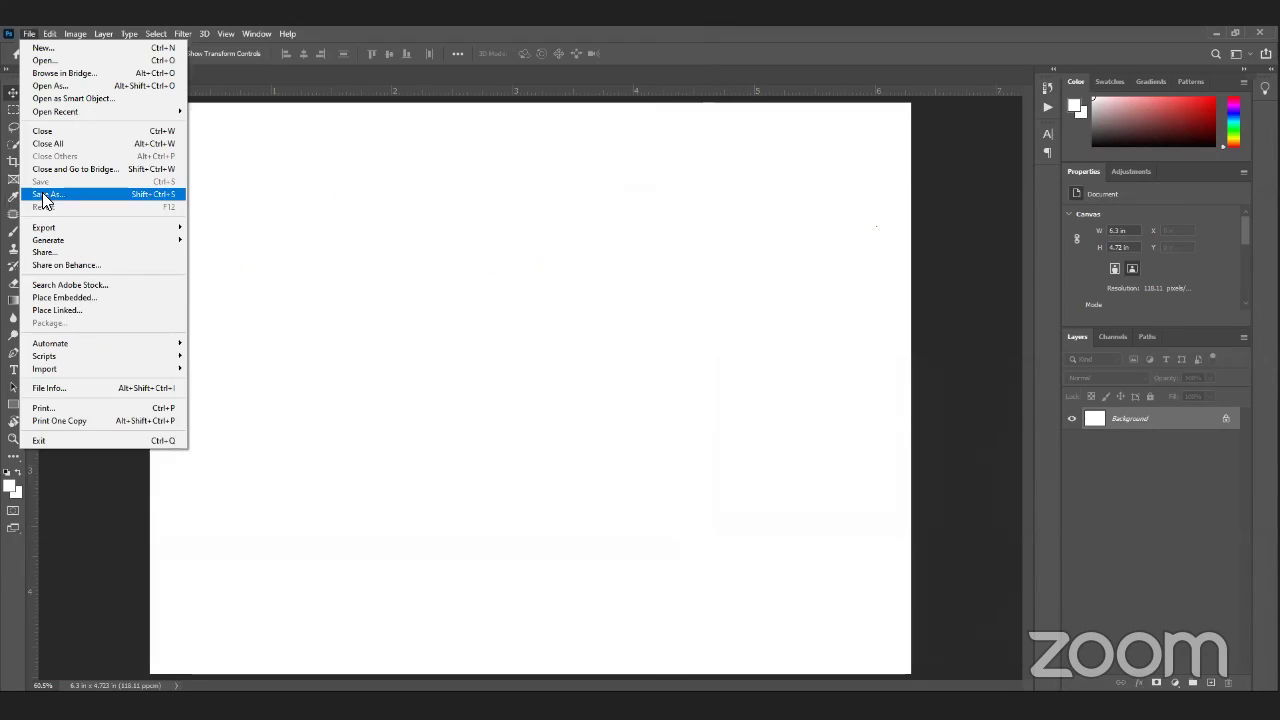
click(29, 33)
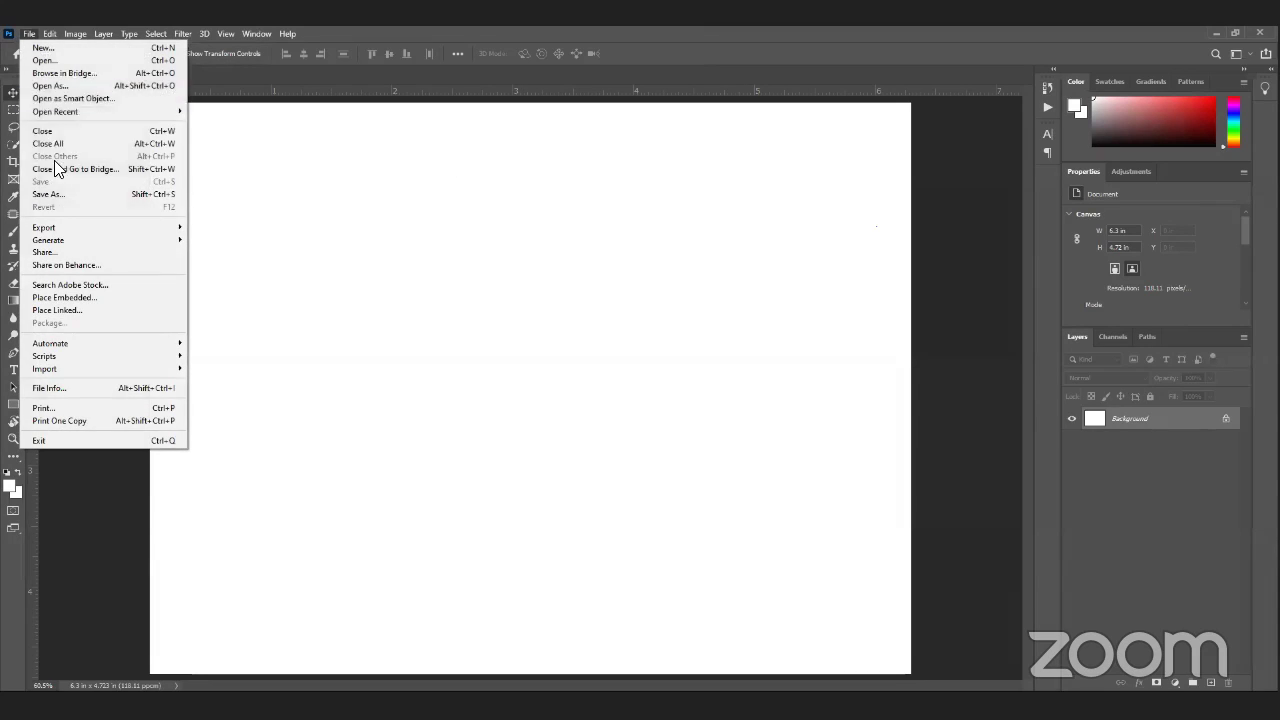
click(61, 200)
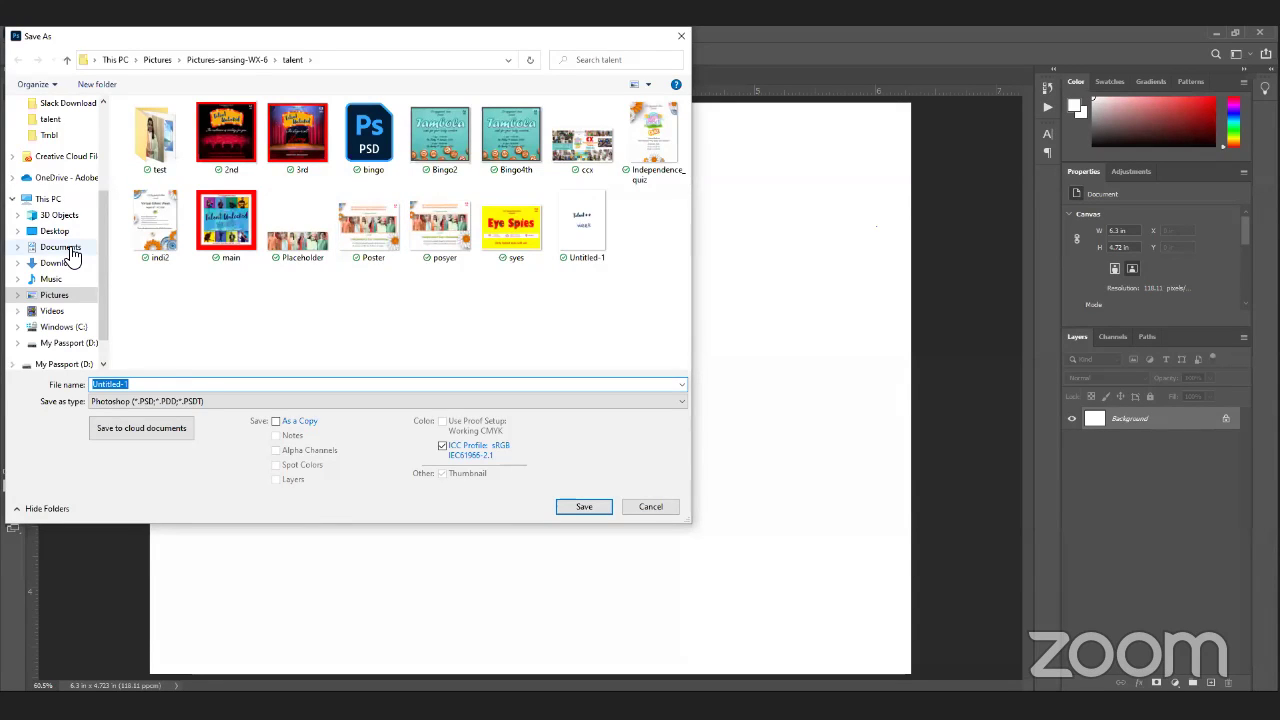
scroll(60, 285, up, 2)
click(46, 213)
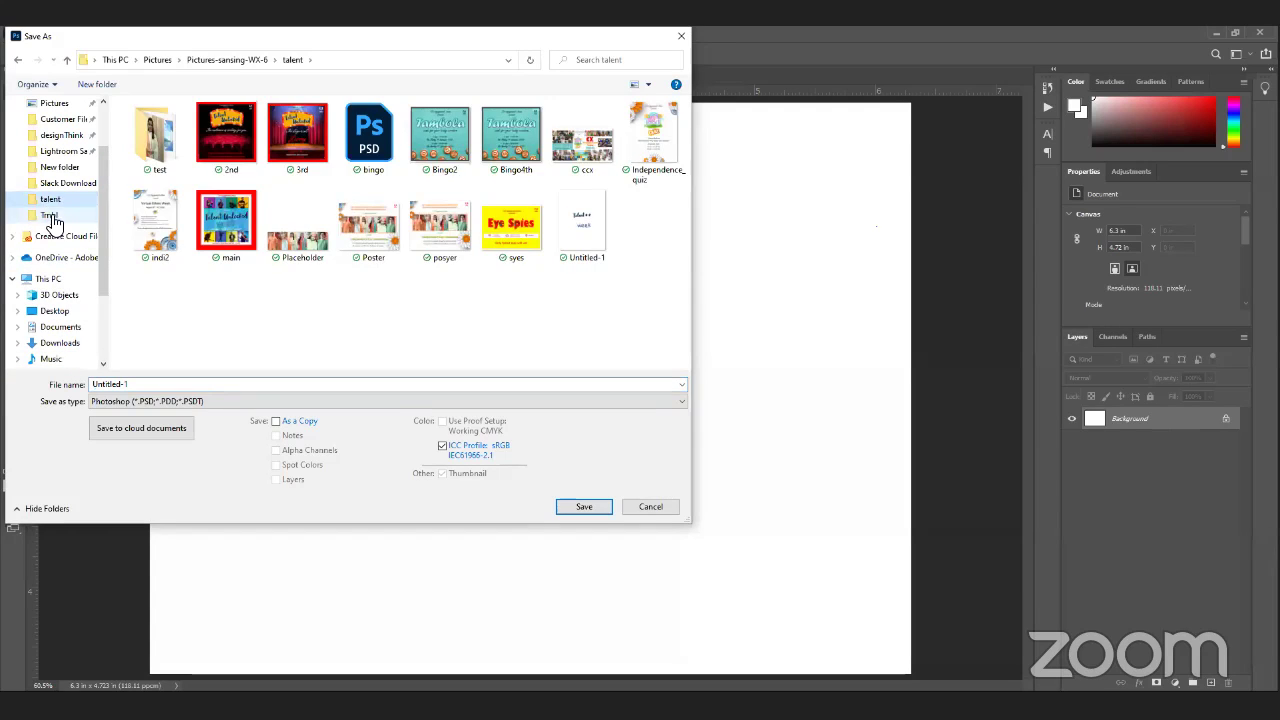
Step: Name the file TechDemo, keep Photoshop (*.PSD) format, and save it
click(197, 385)
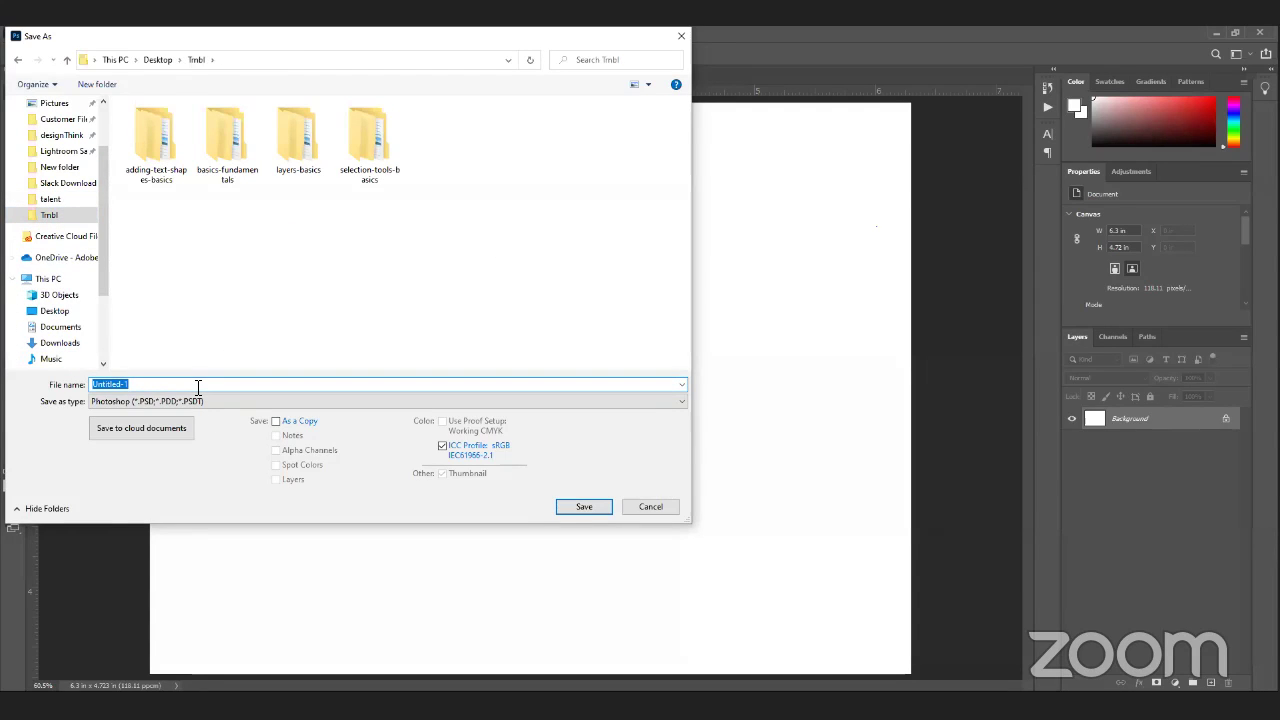
text(Tectde)
key(BackSpace)
key(BackSpace)
key(BackSpace)
text(hDemo)
click(180, 403)
click(152, 416)
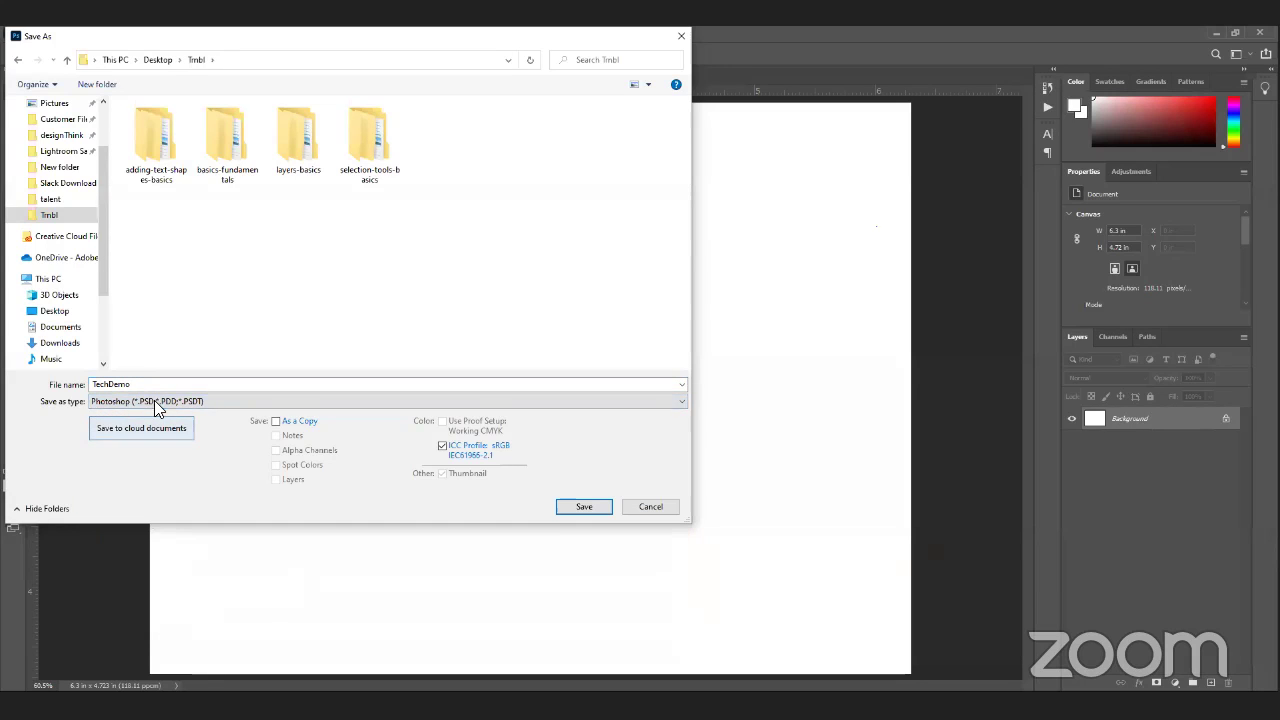
click(580, 507)
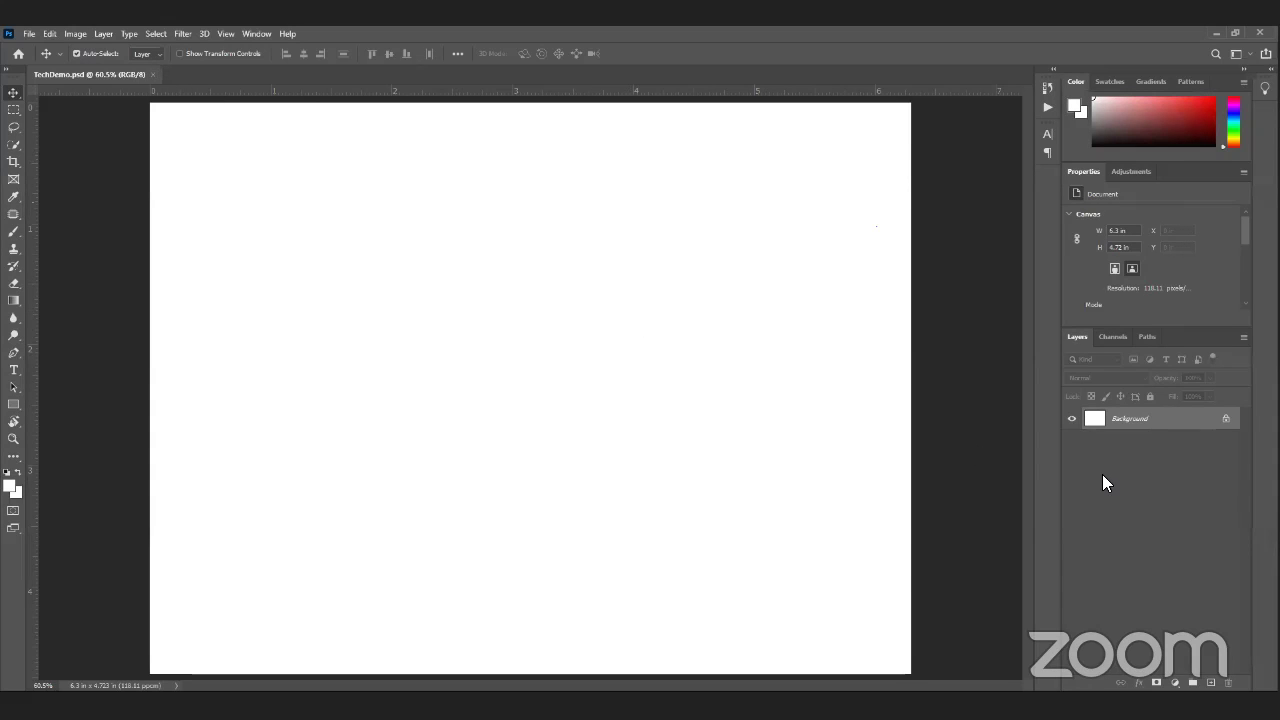
Step: Unlock the Background layer into Layer 0 and make Layer 0 the active layer
click(1227, 420)
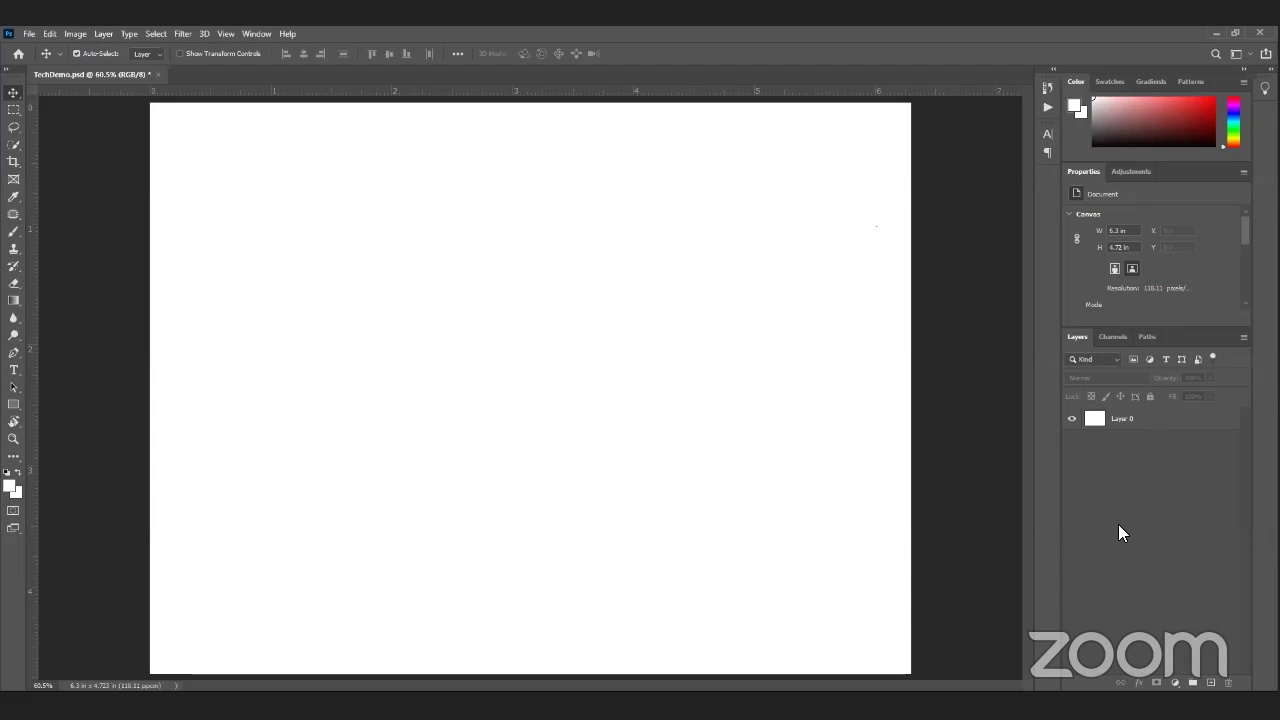
click(1143, 424)
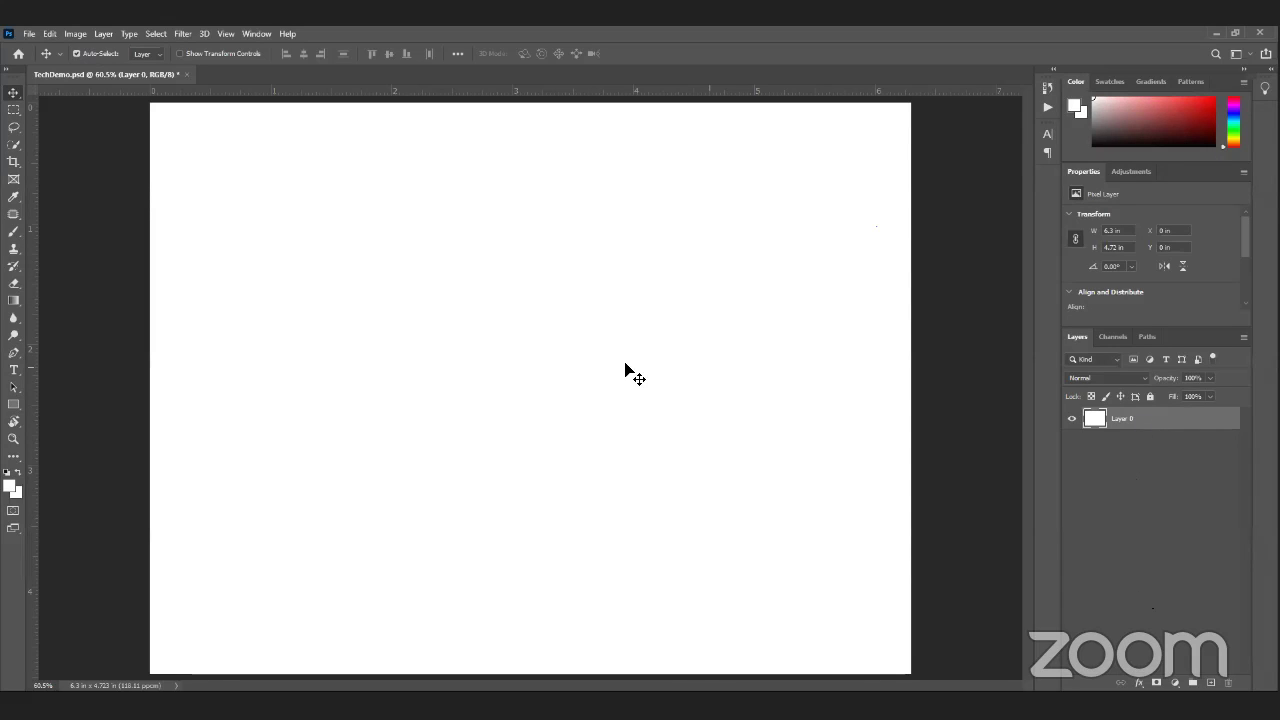
click(1136, 440)
click(1116, 427)
Step: Switch to the Add_Image1.psd tab and click through its sewing, measuring and Background layers
click(29, 34)
click(472, 36)
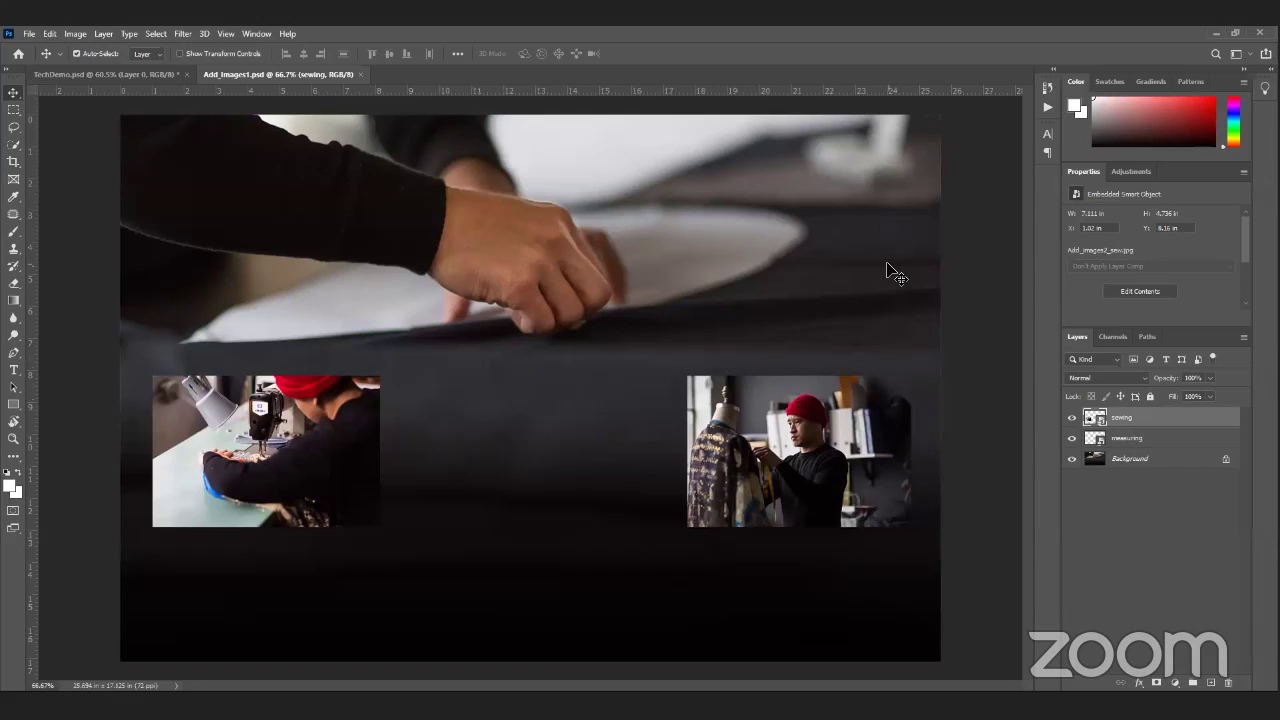
click(1138, 538)
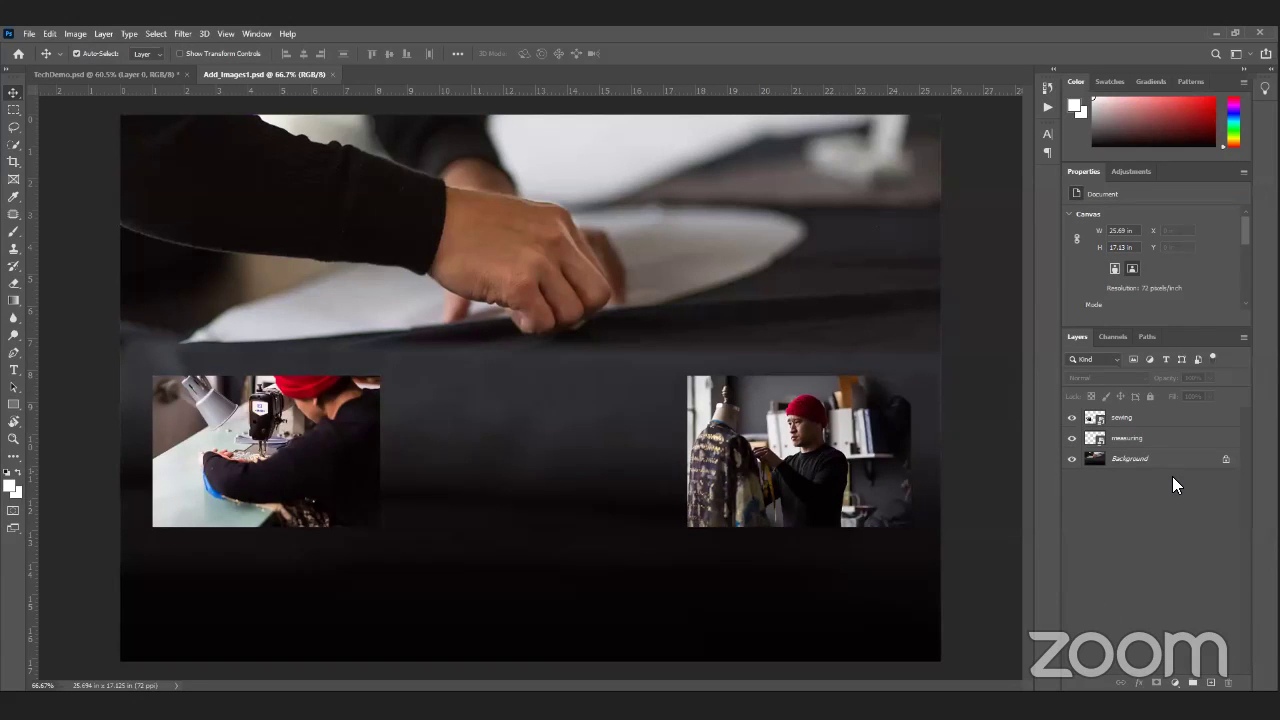
click(1118, 440)
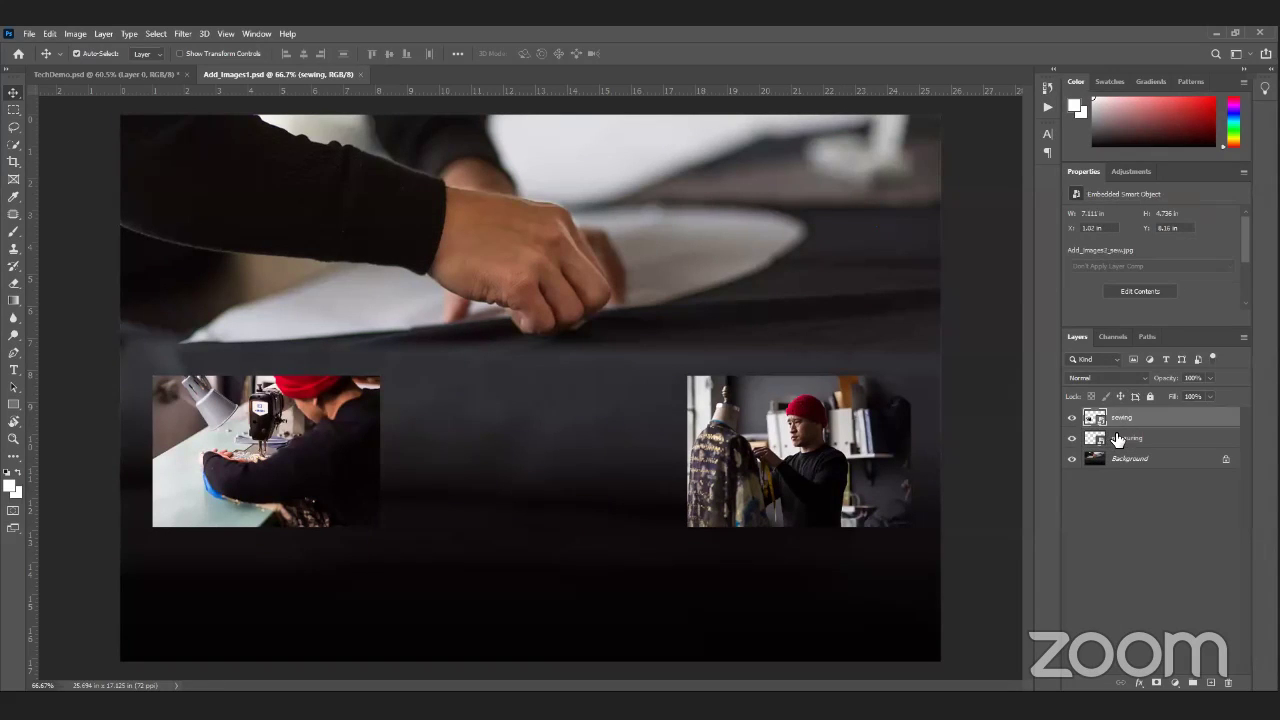
click(1121, 460)
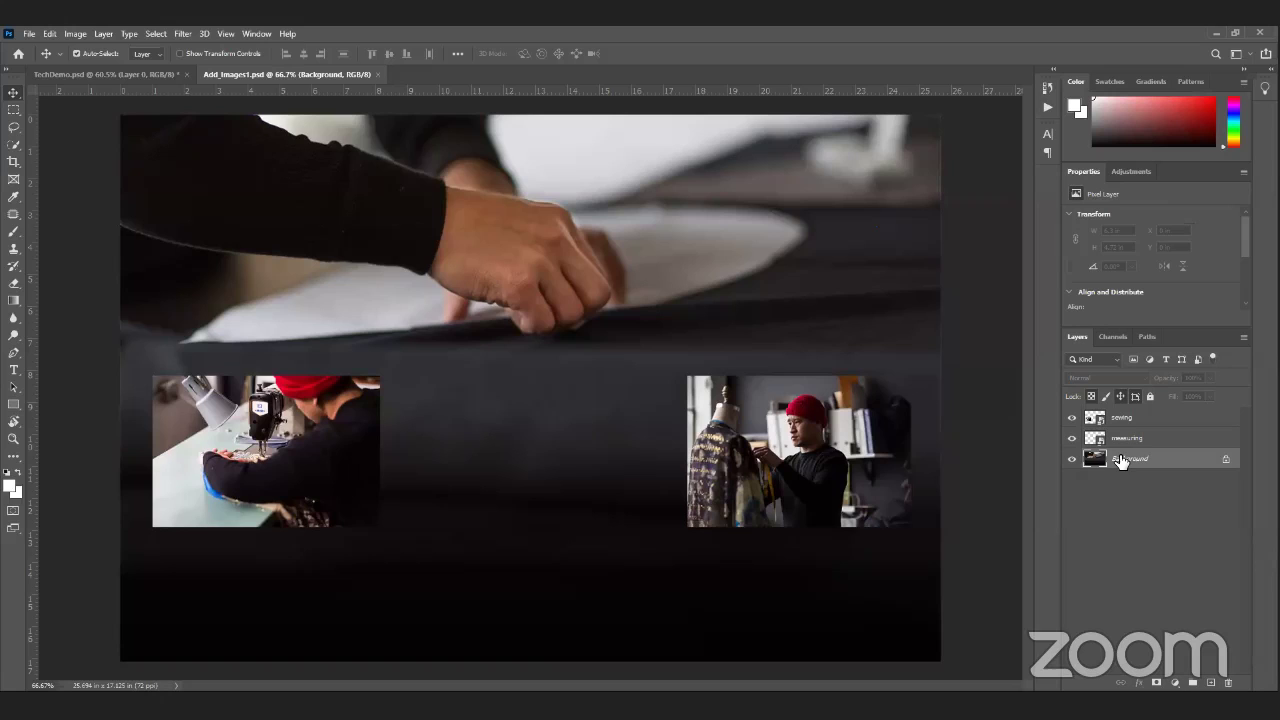
click(1120, 440)
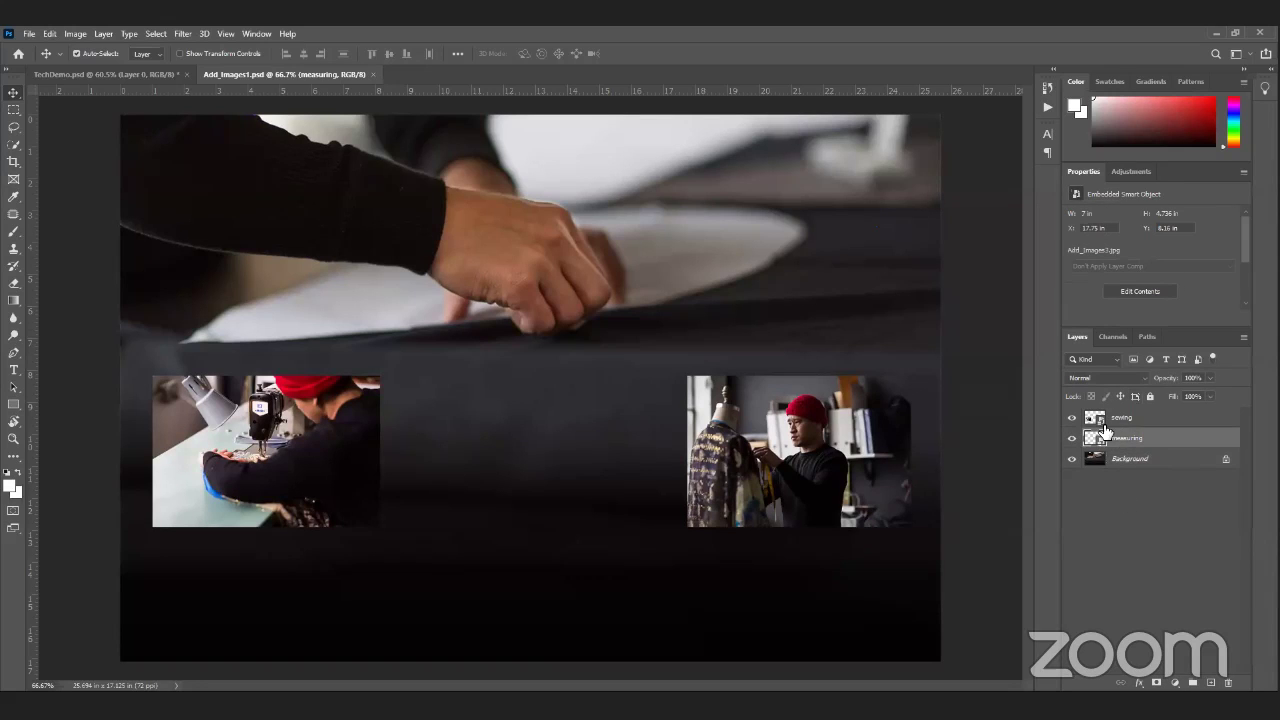
click(1094, 490)
Step: Drag the measuring photo to the left side and the sewing photo to the right side
click(1099, 443)
drag(816, 434, 789, 407)
drag(308, 512, 432, 364)
drag(789, 467, 507, 565)
drag(390, 300, 796, 386)
drag(540, 567, 388, 476)
drag(814, 440, 814, 484)
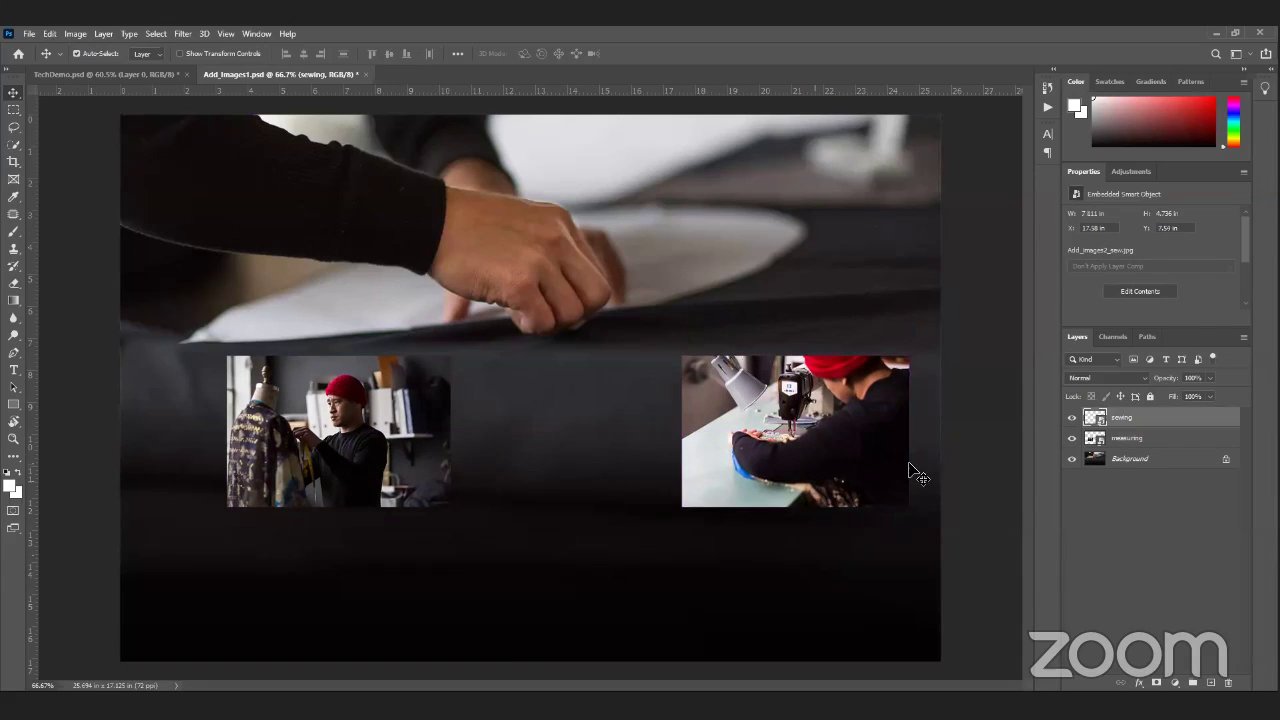
click(1148, 512)
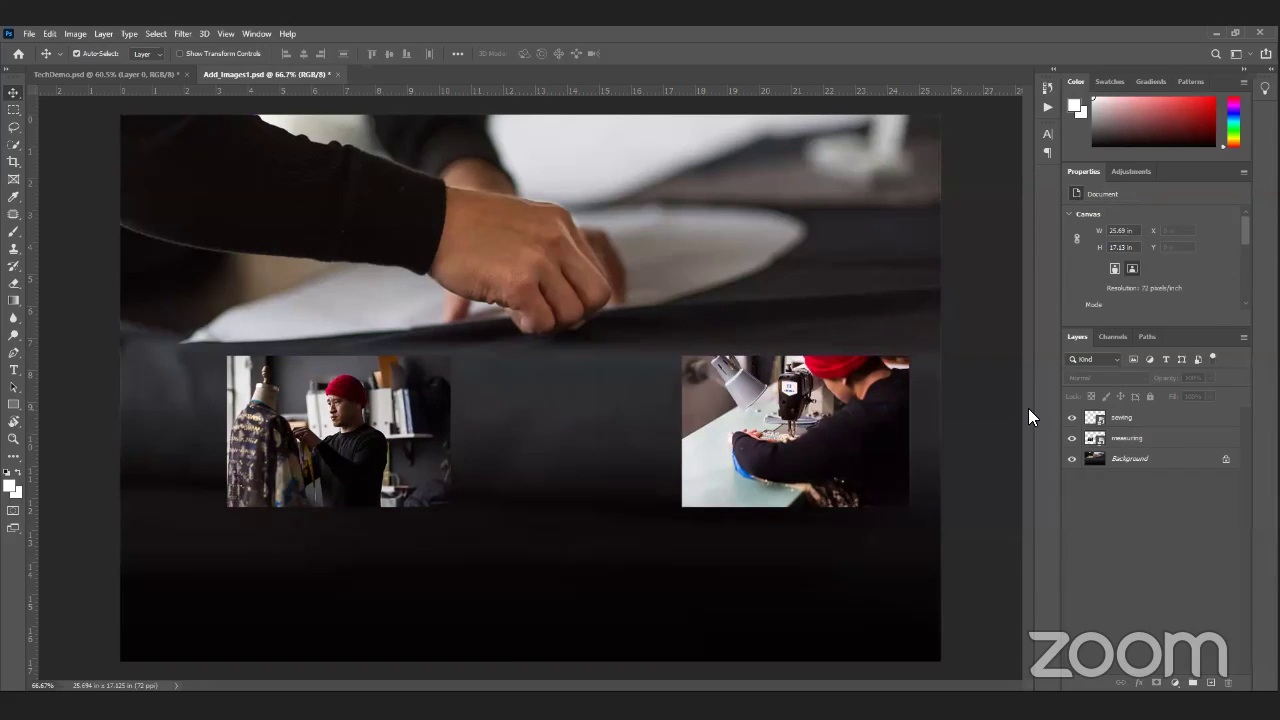
Step: Adjust the heights and spacing of the sewing and measuring photos to bring their tops level
click(1106, 421)
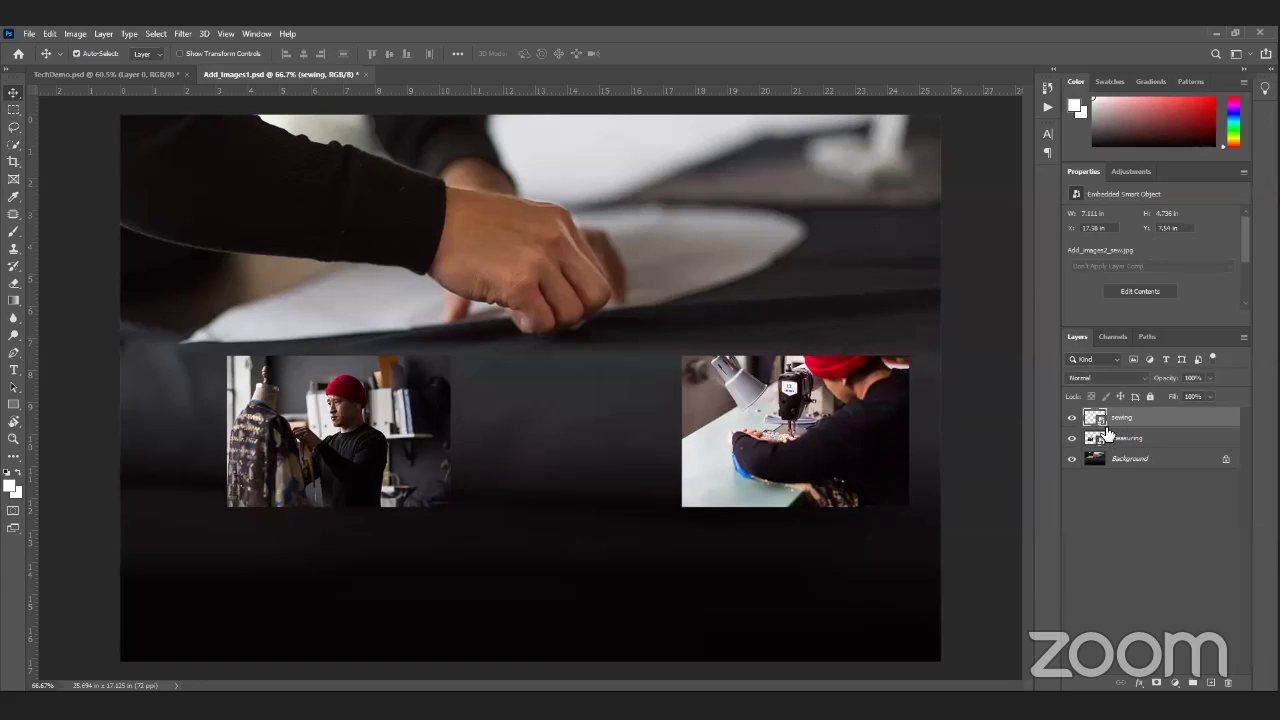
drag(772, 428, 718, 476)
click(1084, 441)
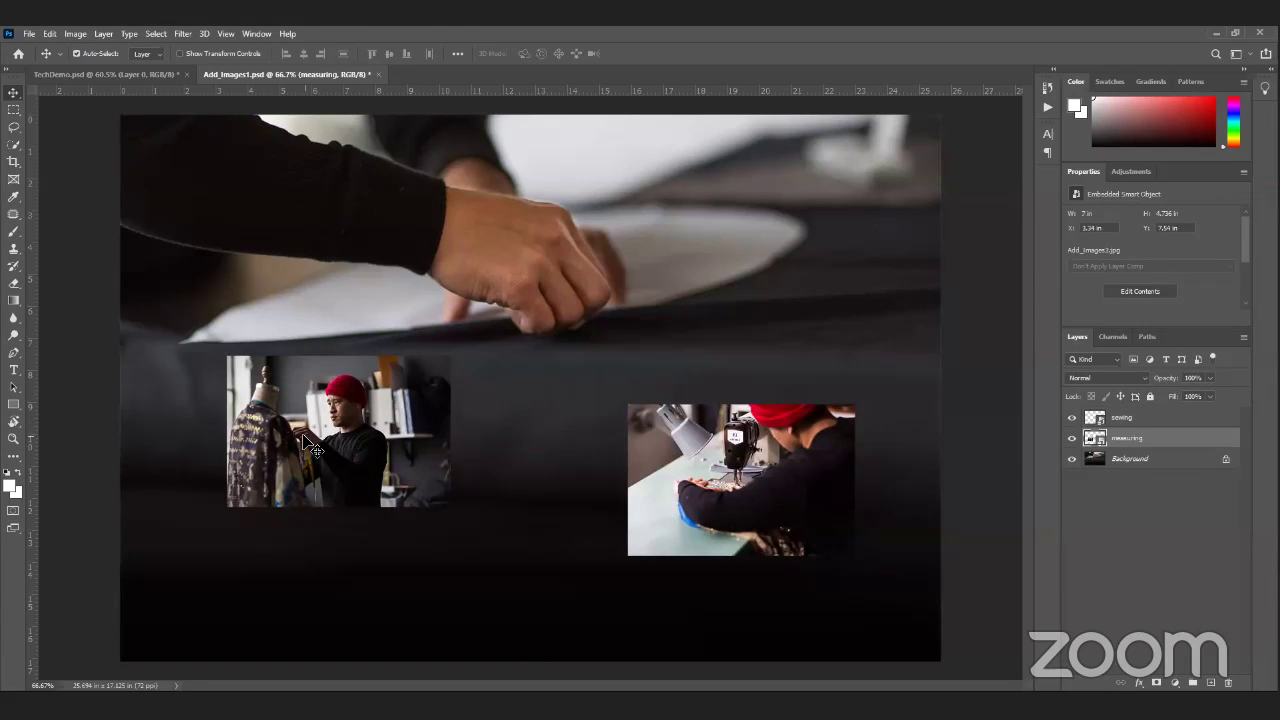
mouse_move(342, 414)
mouse_down()
mouse_move(344, 395)
mouse_move(364, 467)
mouse_move(347, 431)
mouse_up()
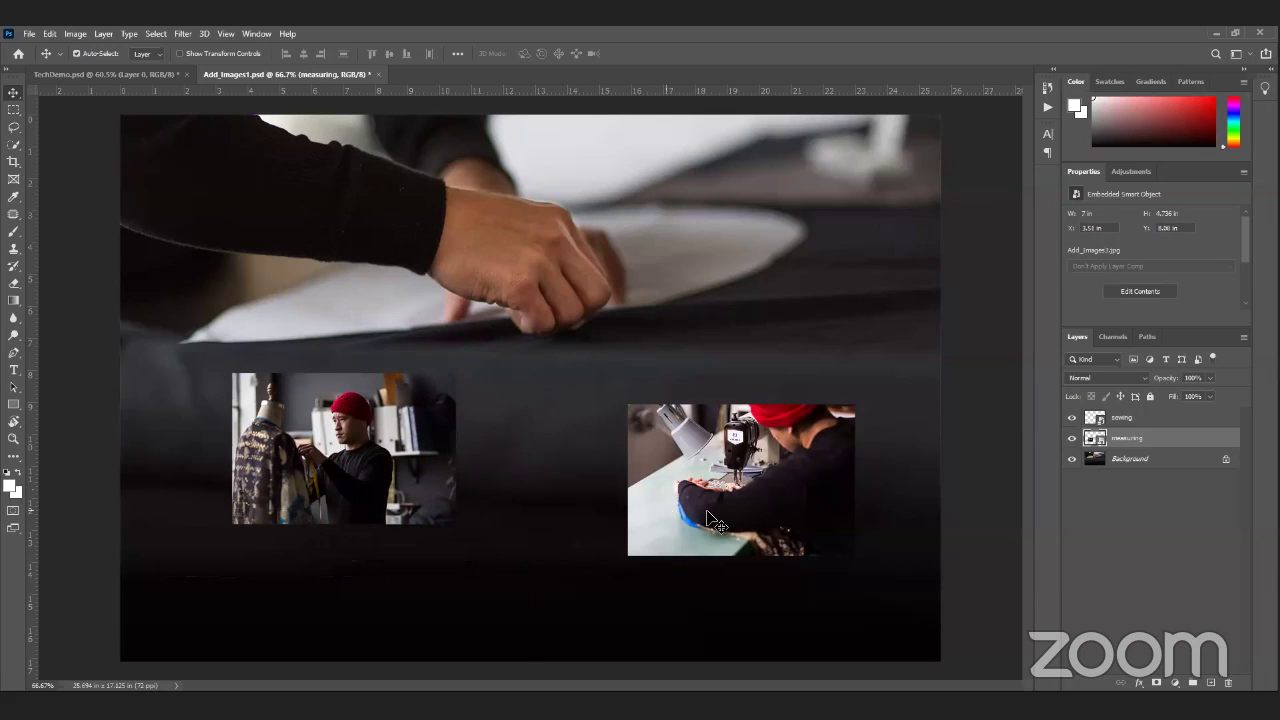
drag(717, 510, 724, 404)
drag(318, 386, 318, 342)
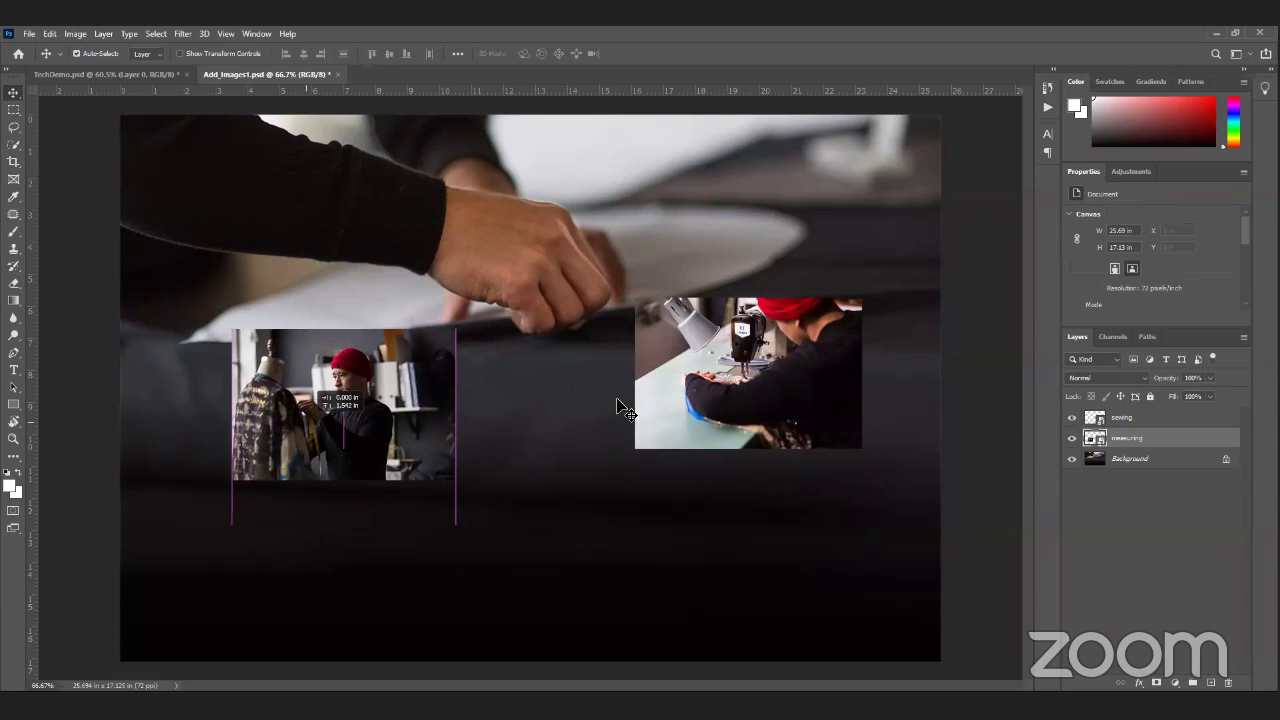
drag(704, 421, 720, 468)
click(1134, 460)
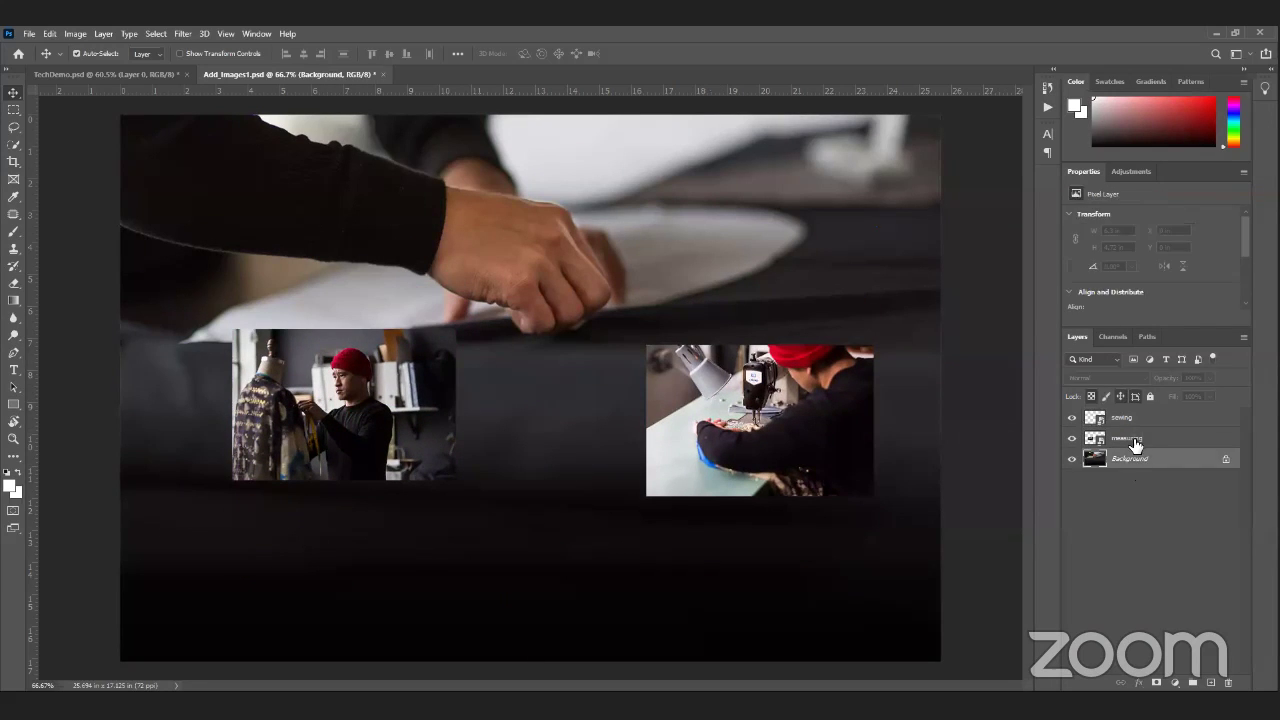
click(1128, 440)
drag(386, 407, 517, 403)
drag(824, 388, 831, 369)
drag(545, 390, 427, 393)
drag(740, 406, 670, 399)
drag(365, 405, 365, 345)
drag(726, 397, 779, 344)
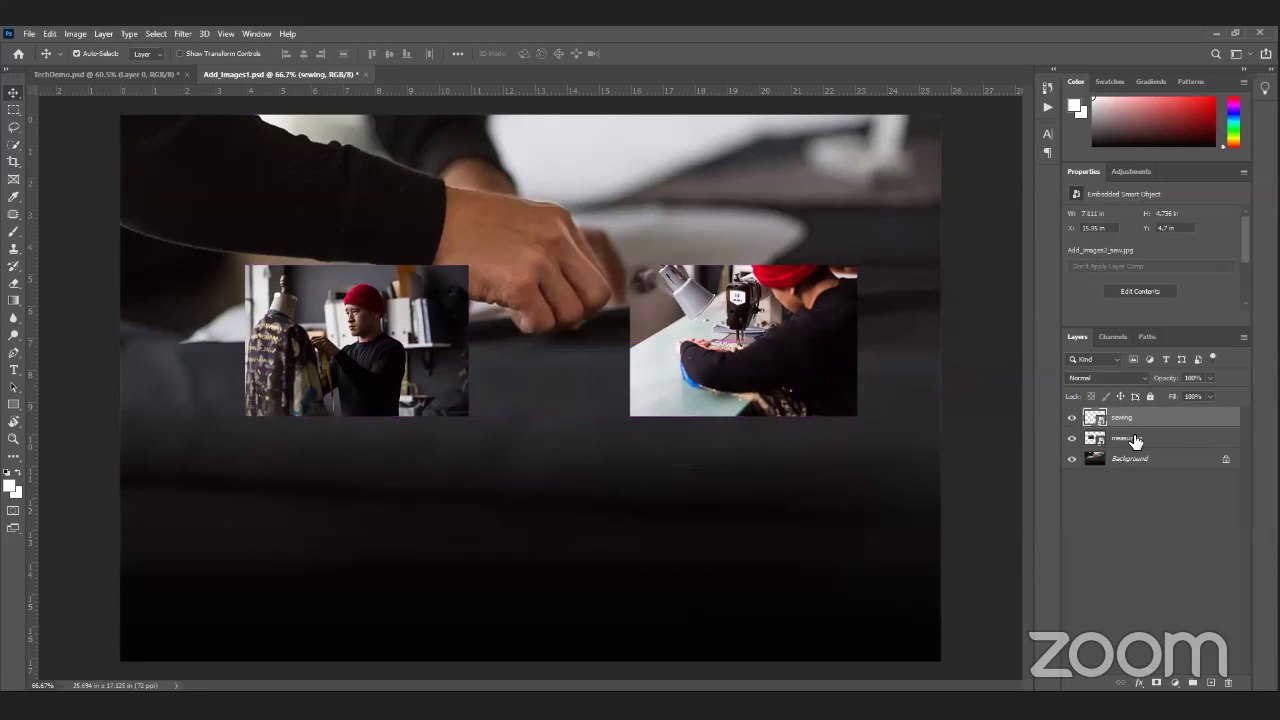
Step: Fine-tune both photos side by side, then start Edit > Free Transform on the sewing photo
drag(1128, 443, 1130, 423)
click(1130, 421)
click(1140, 443)
click(1123, 417)
drag(367, 303, 368, 334)
key(ctrl)
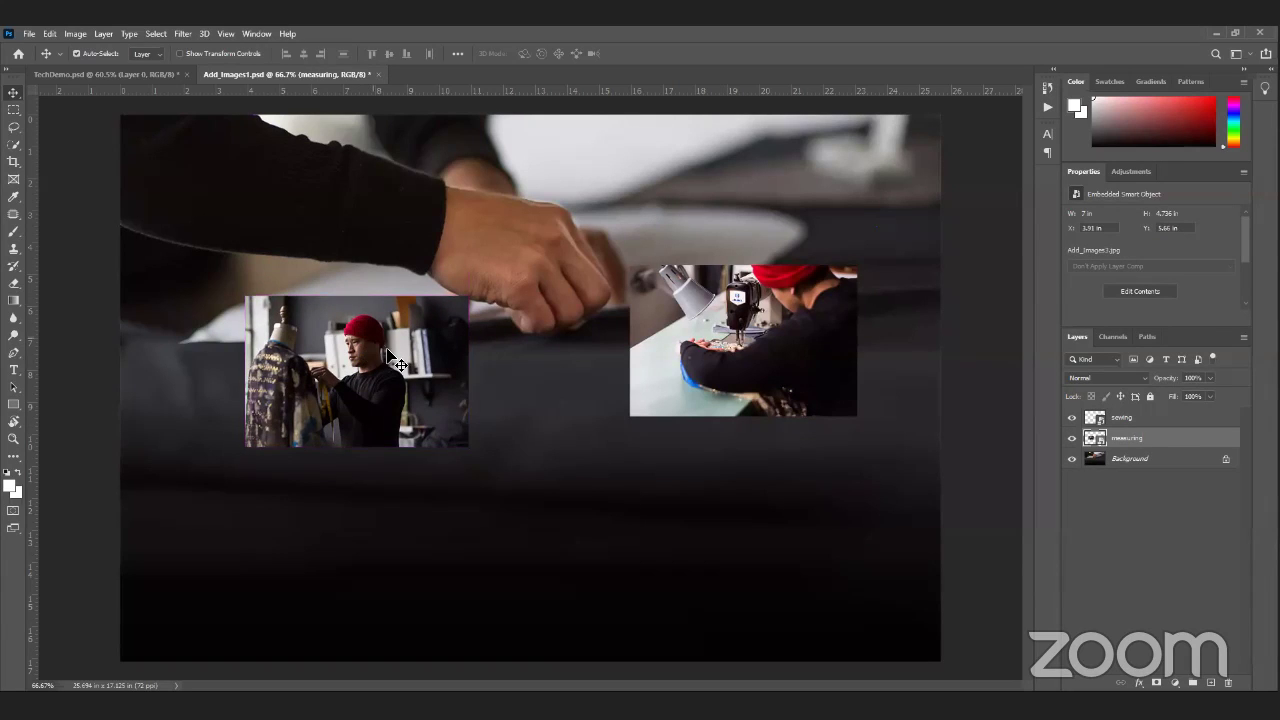
drag(757, 352, 708, 384)
click(1105, 420)
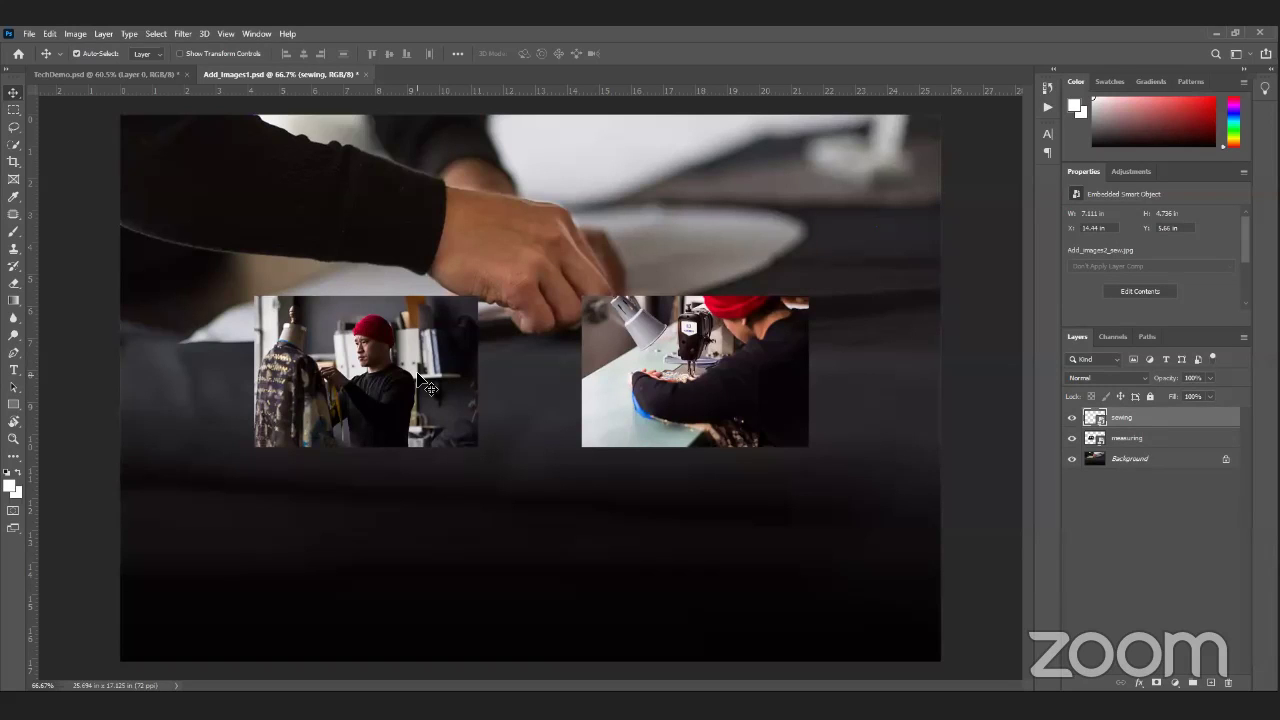
mouse_move(371, 350)
mouse_down()
mouse_move(431, 328)
mouse_move(364, 370)
mouse_up()
mouse_move(737, 403)
mouse_down()
mouse_move(756, 436)
mouse_move(731, 412)
mouse_up()
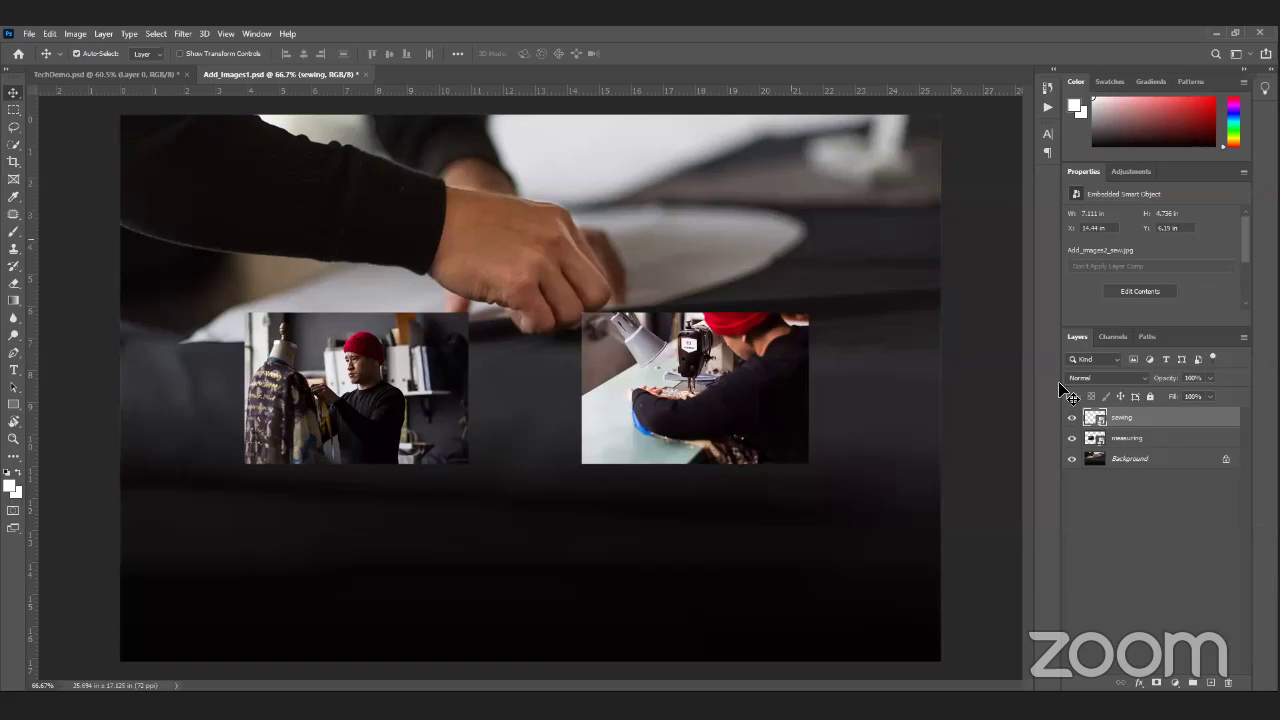
click(49, 33)
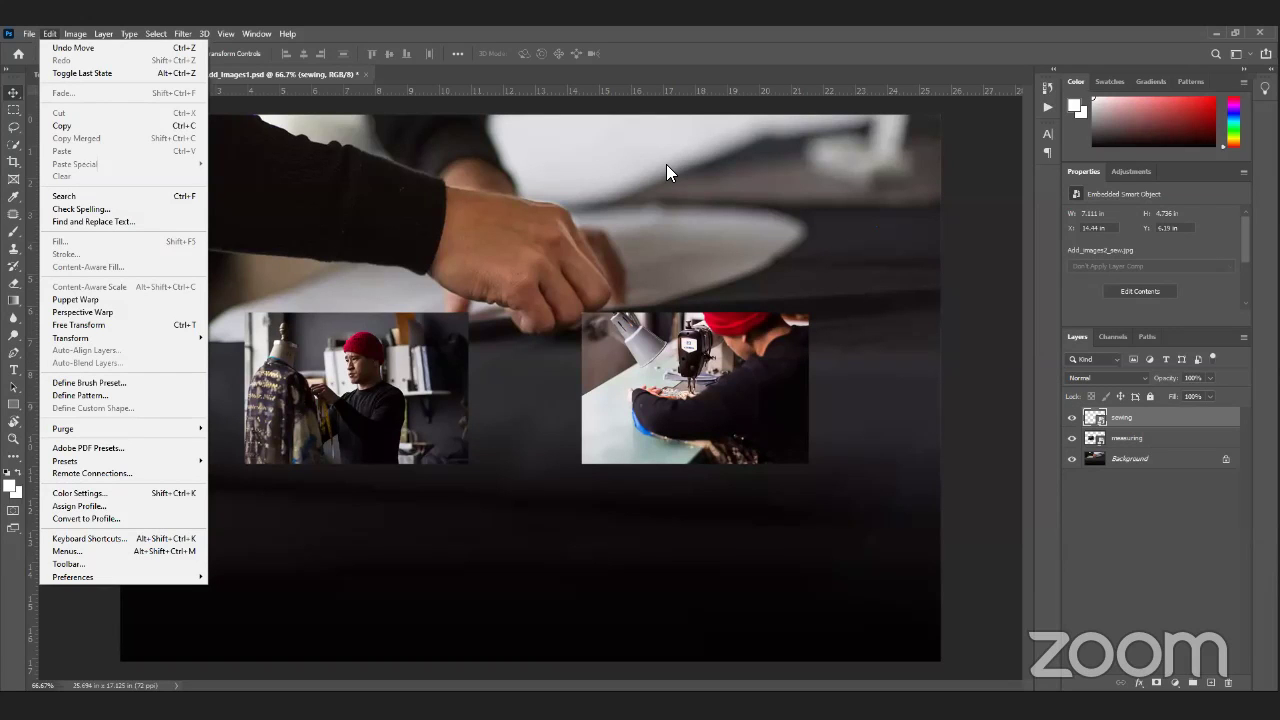
click(102, 324)
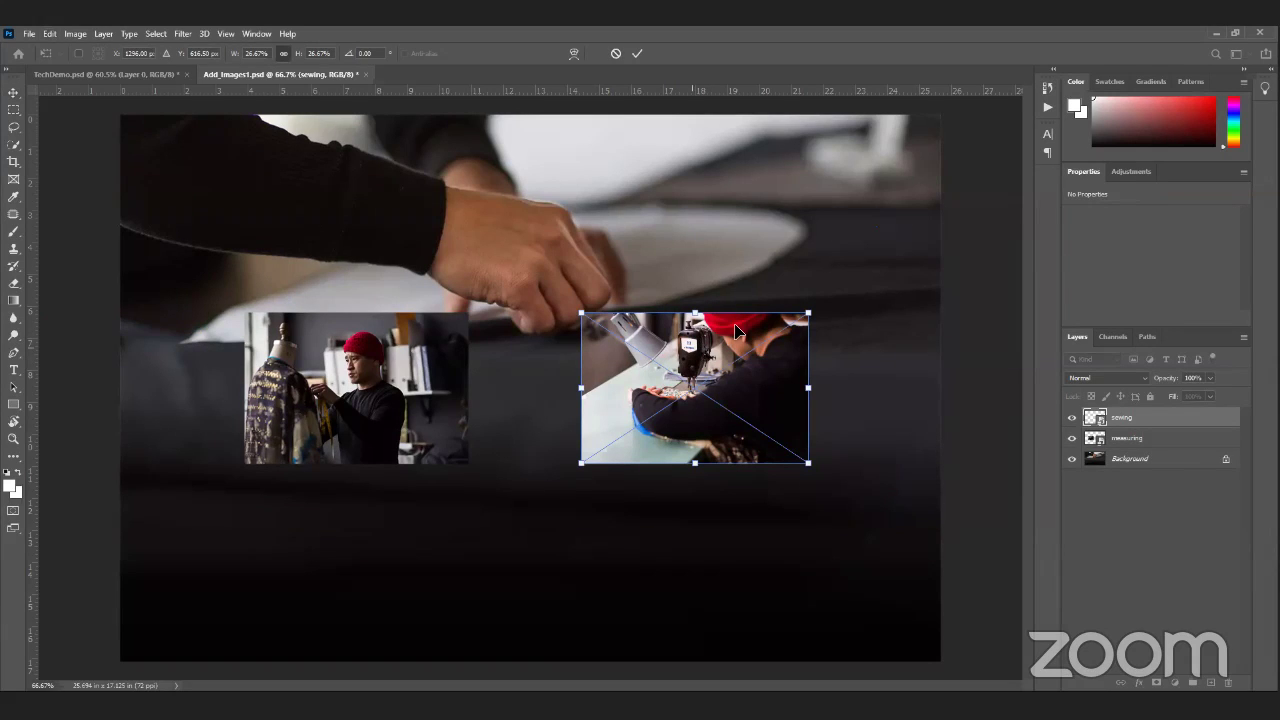
Step: Scale the sewing photo up by its corner handles, commit, and shift it right
drag(808, 313, 912, 188)
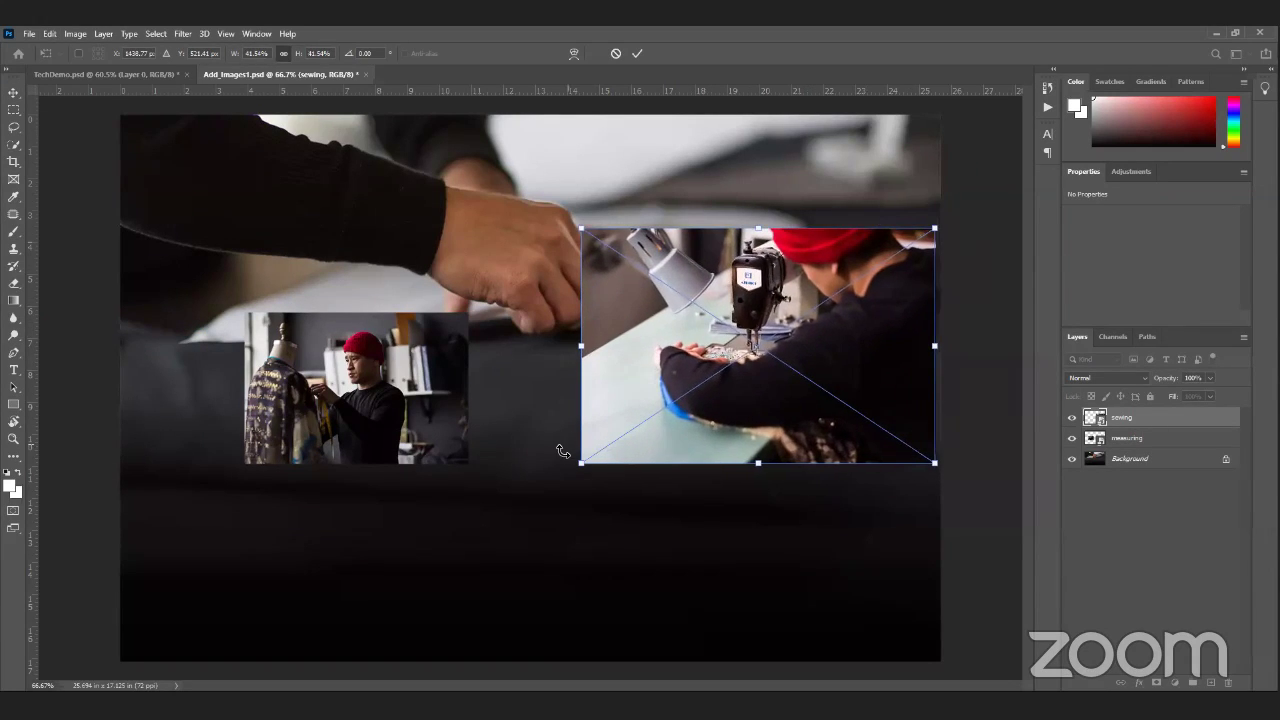
drag(582, 462, 347, 625)
drag(386, 239, 241, 175)
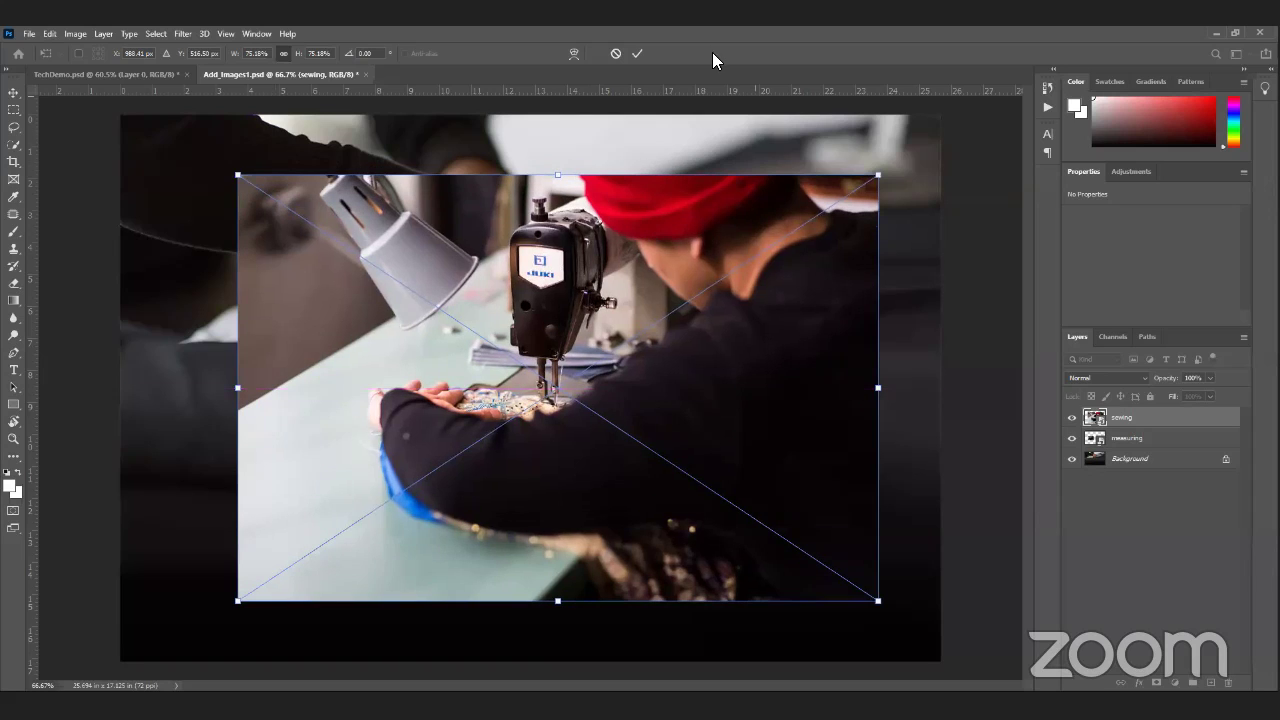
click(636, 55)
mouse_move(557, 322)
mouse_down()
mouse_move(629, 317)
mouse_move(577, 313)
mouse_up()
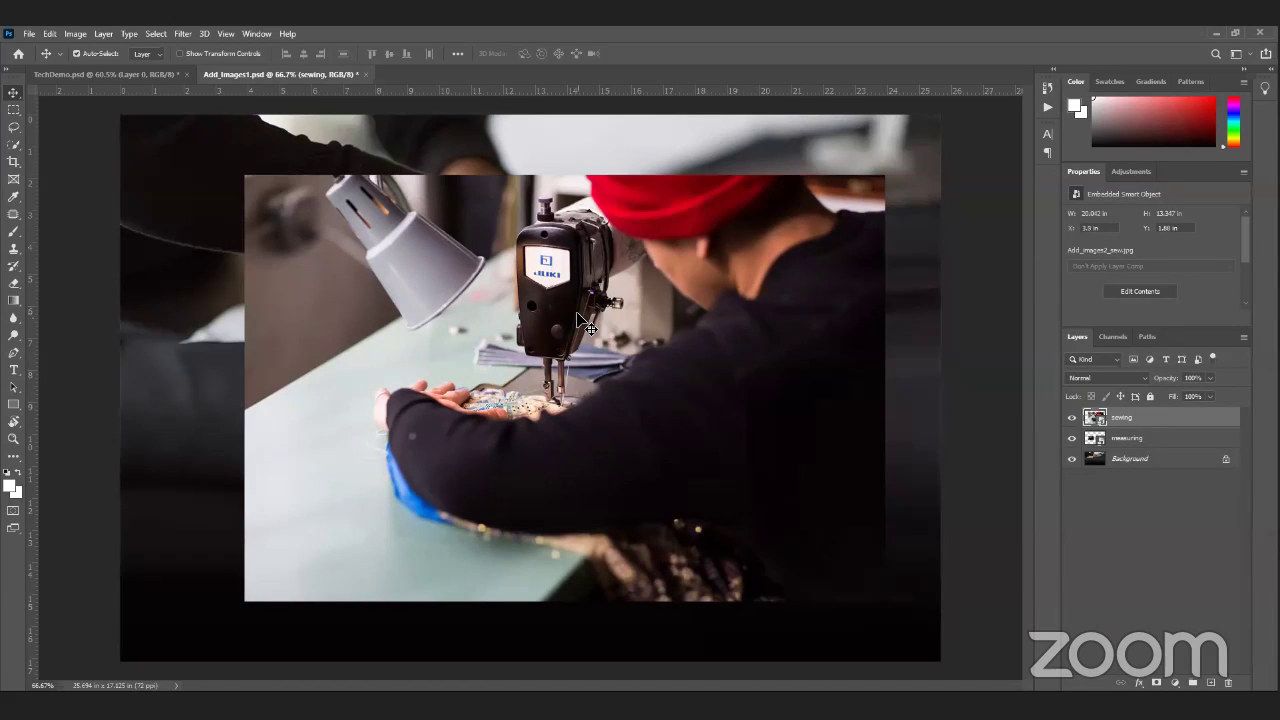
Step: Re-transform the sewing photo with Ctrl+T to about 50.42%, reposition it, and commit
key(ctrl)
key(ctrl+t)
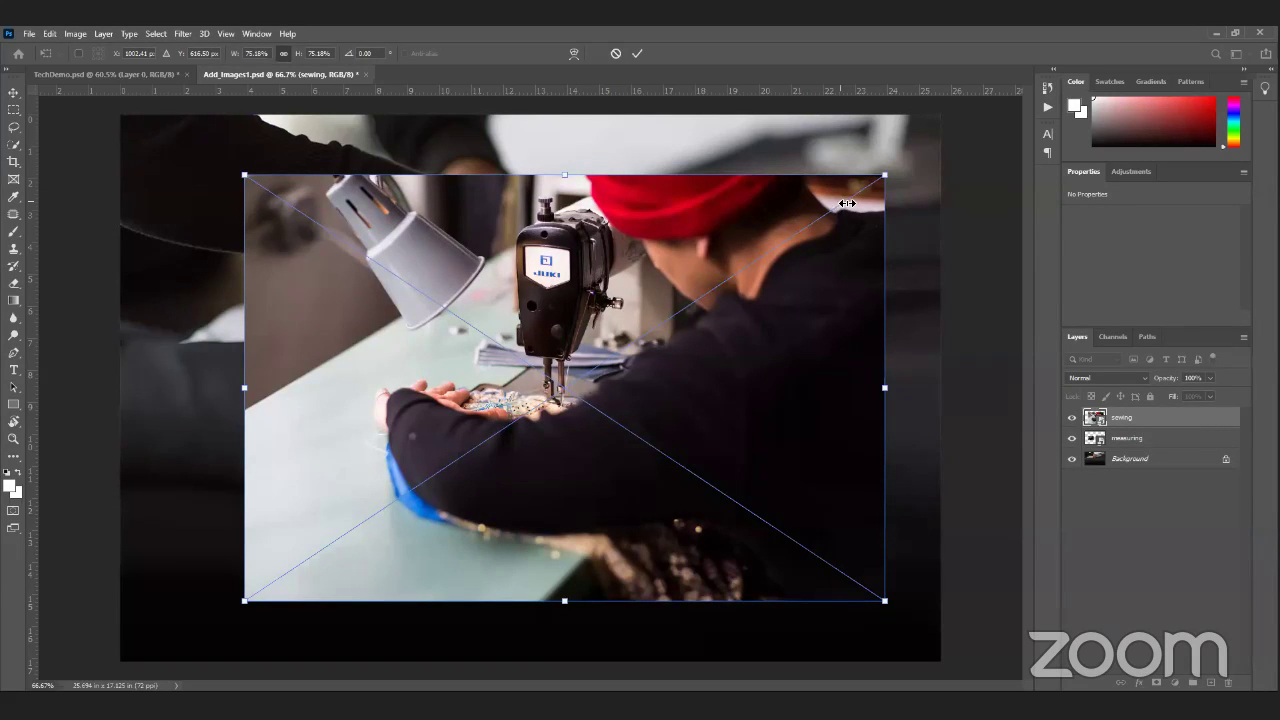
drag(884, 388, 415, 403)
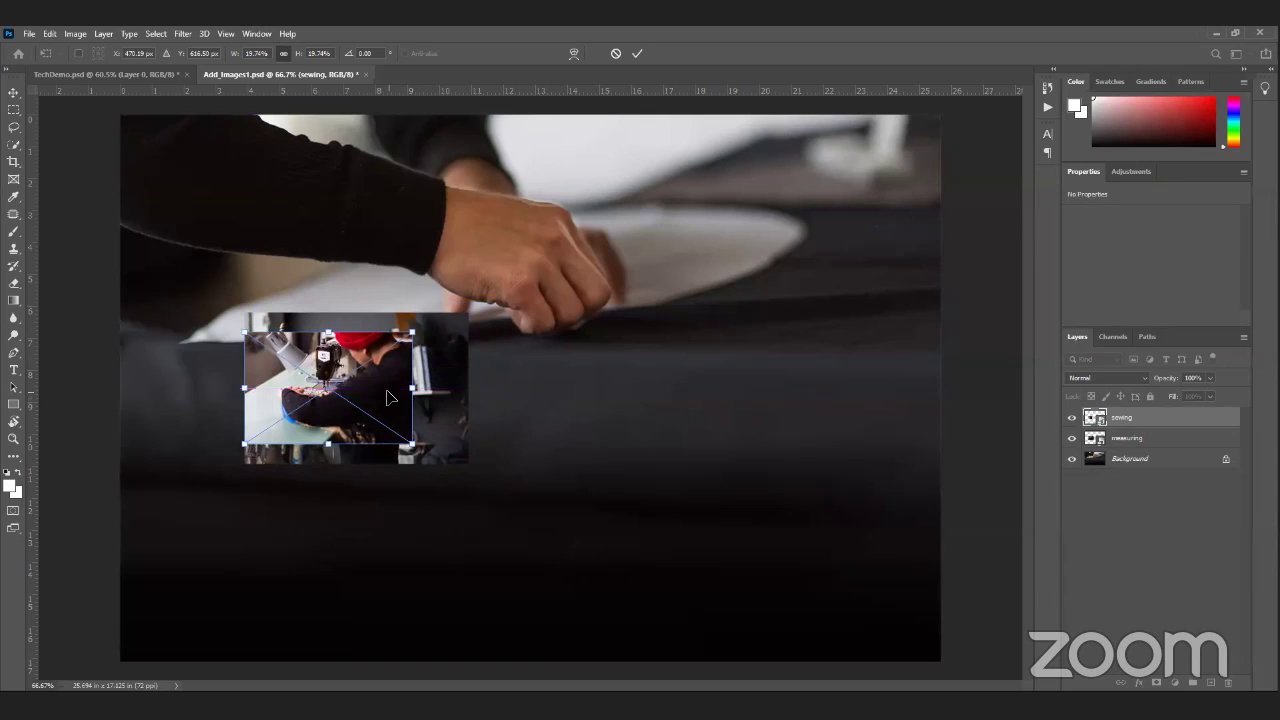
drag(328, 387, 754, 311)
drag(677, 369, 452, 602)
drag(704, 400, 850, 392)
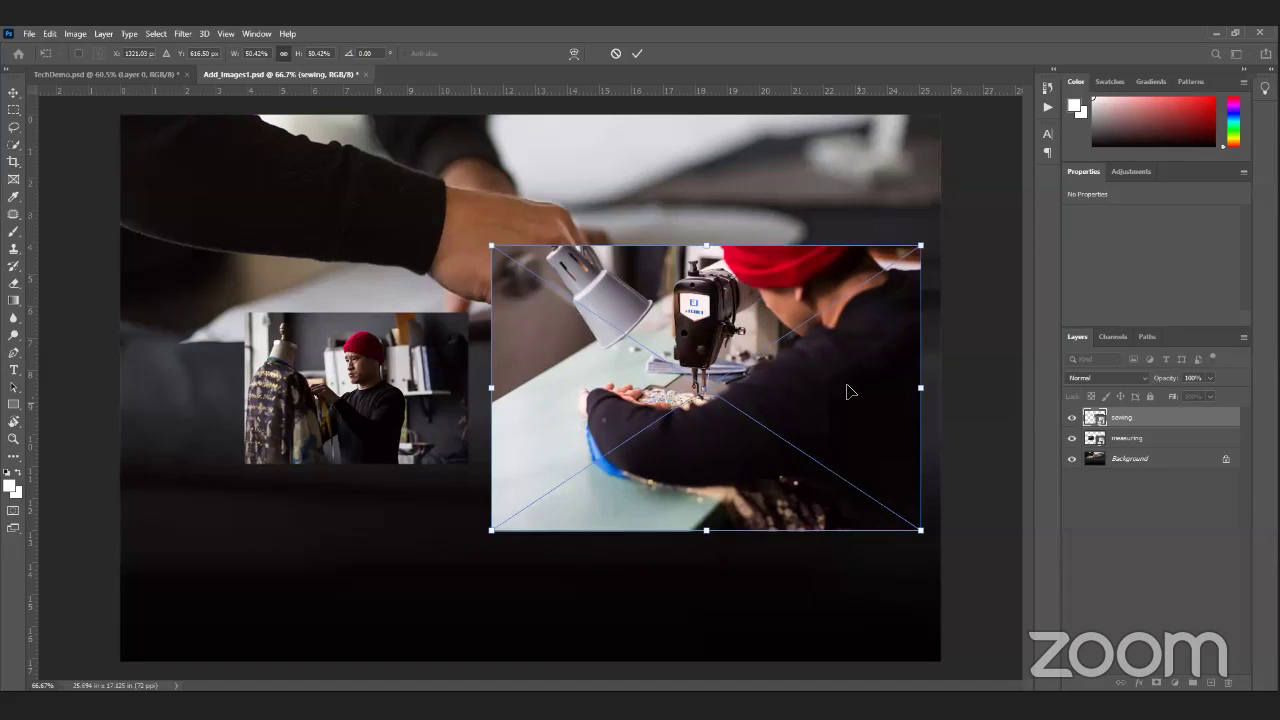
click(637, 53)
Step: Enlarge the measuring photo with Ctrl+T corner handles and apply the resize
click(410, 372)
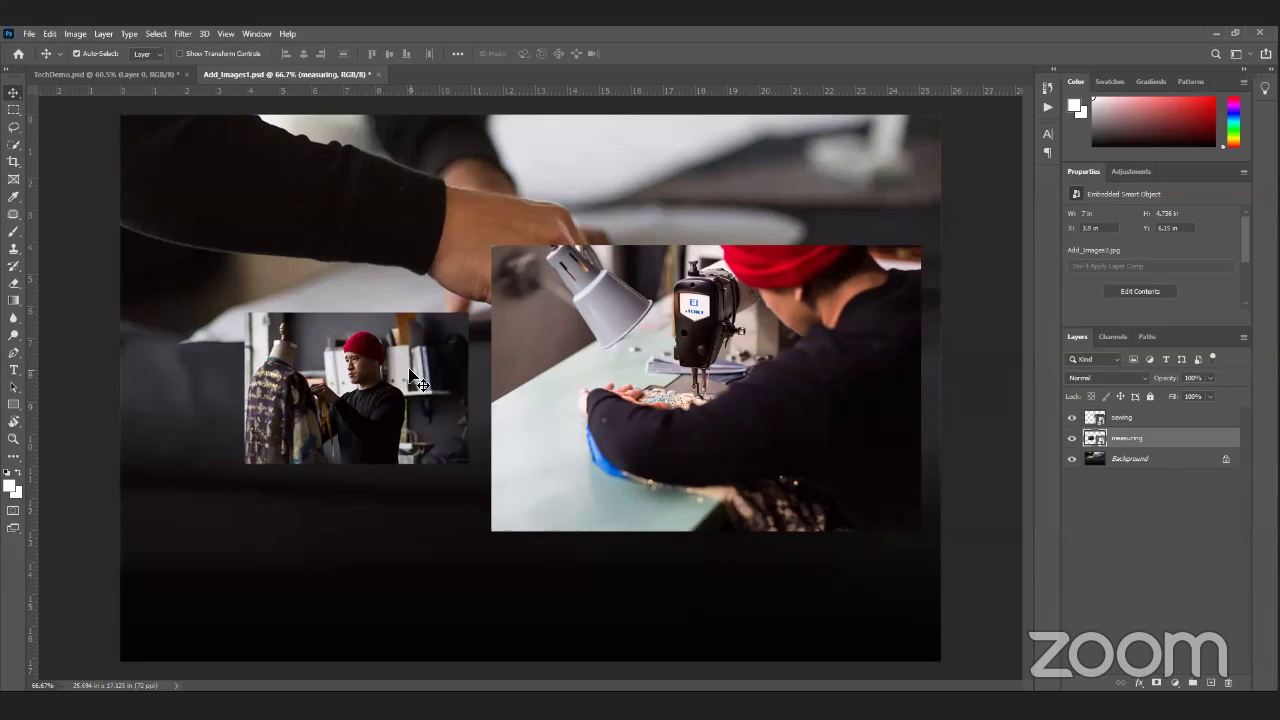
key(ctrl+t)
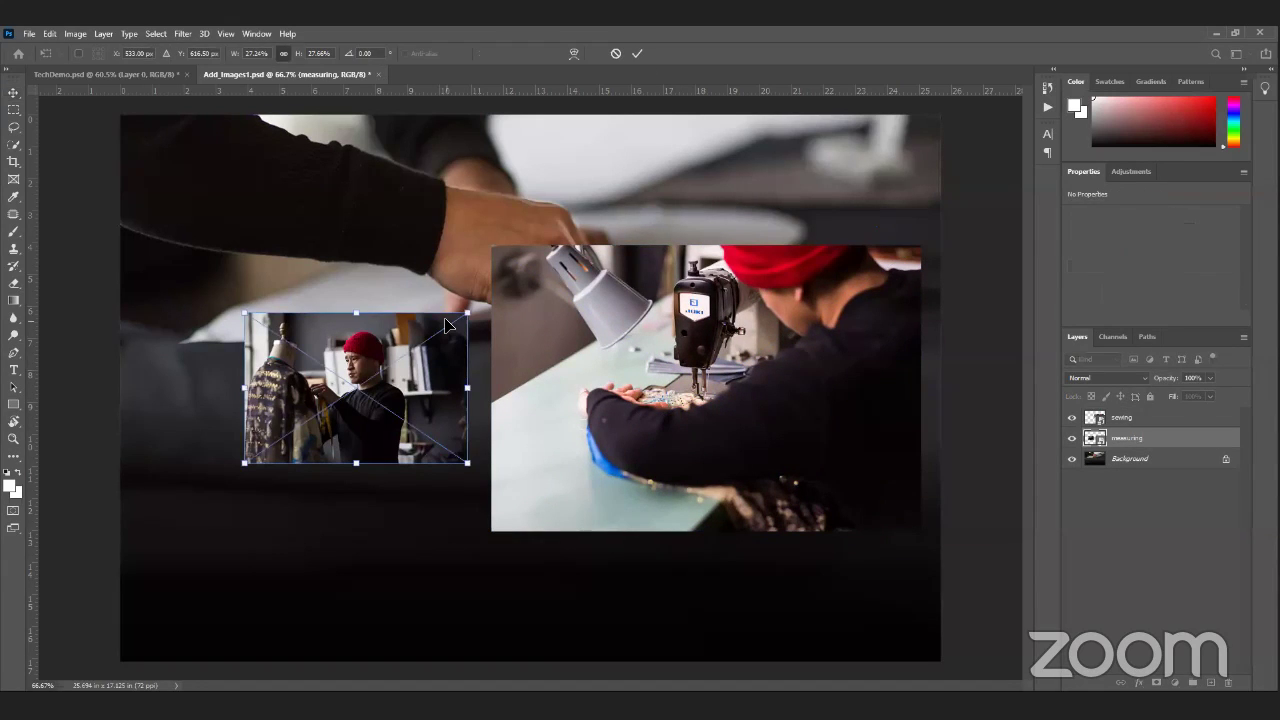
drag(467, 313, 513, 250)
drag(128, 506, 83, 535)
drag(401, 356, 450, 342)
key(Return)
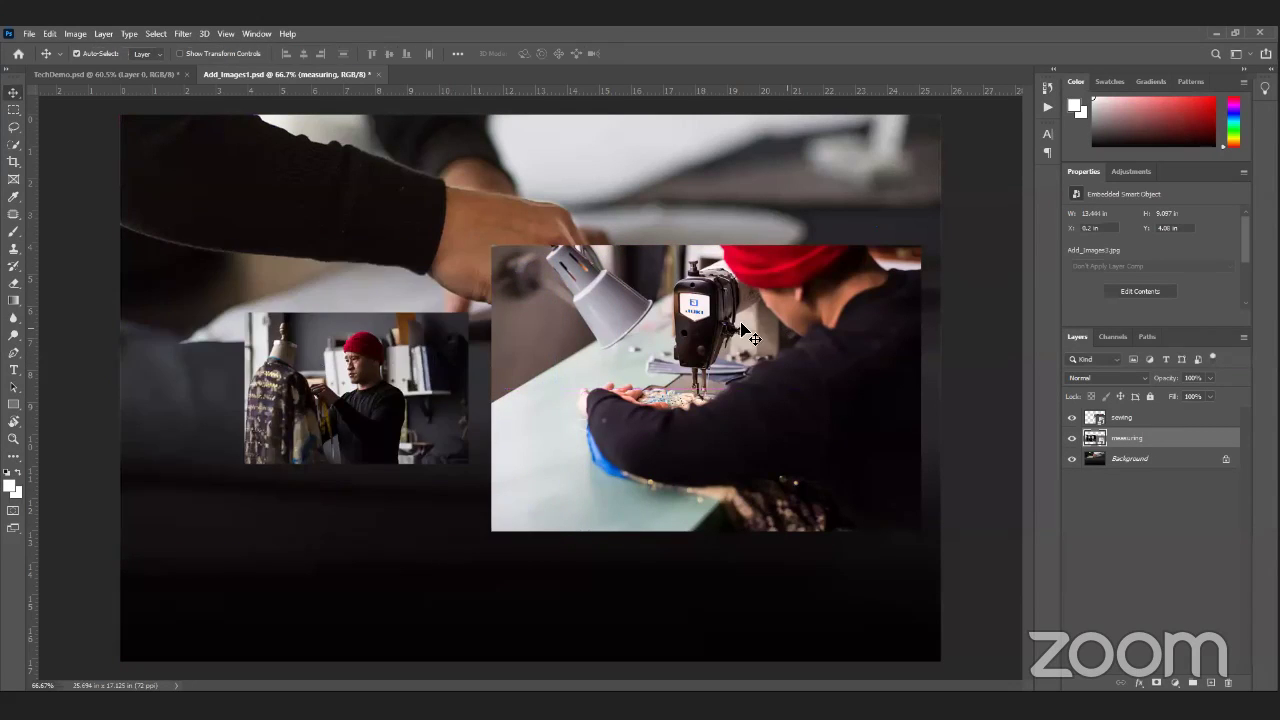
Step: Move the sewing photo into place beside the measuring photo on the right
drag(733, 364, 801, 393)
drag(826, 317, 690, 208)
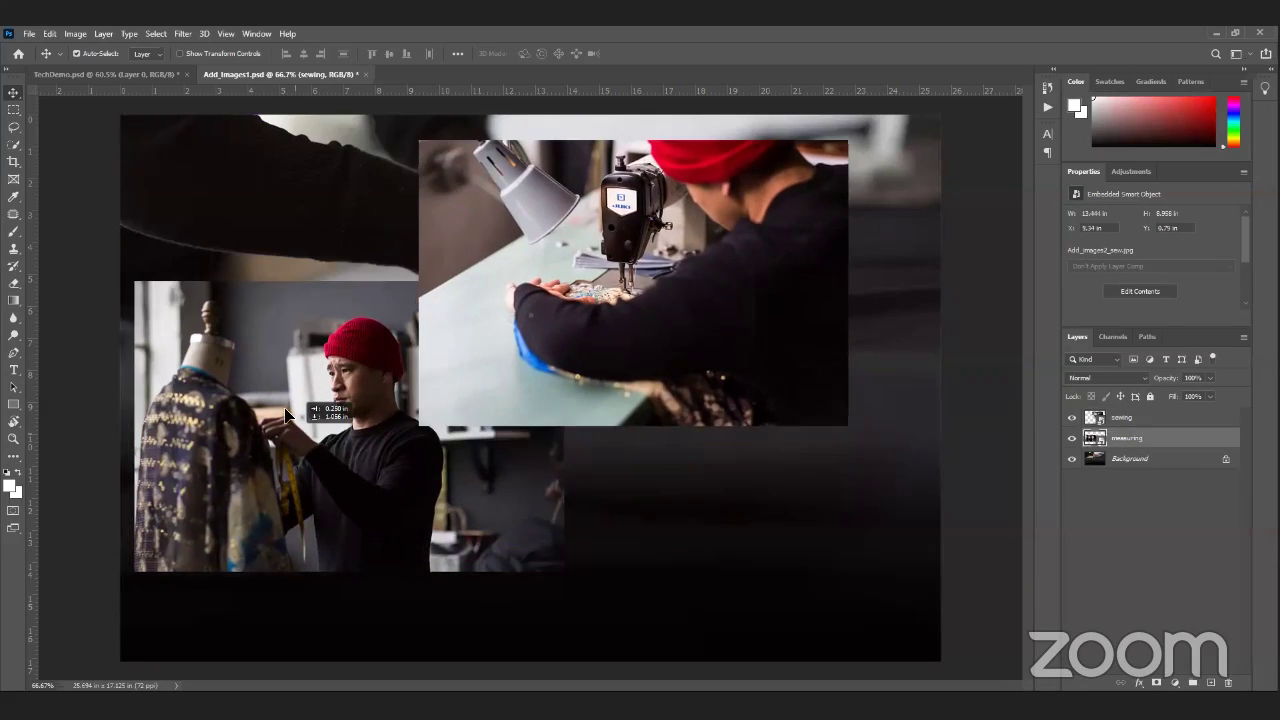
drag(758, 332, 897, 401)
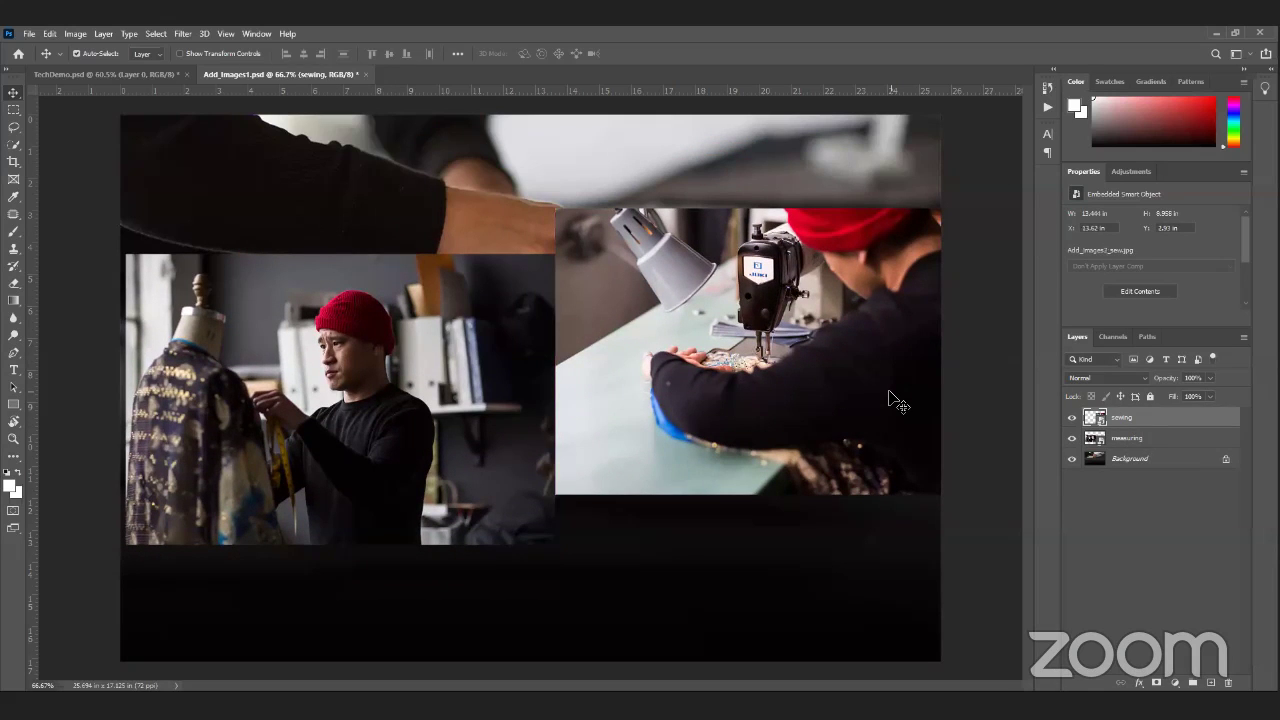
Step: Select the sewing layer in the Layers panel, leaving its name unchanged
click(1118, 510)
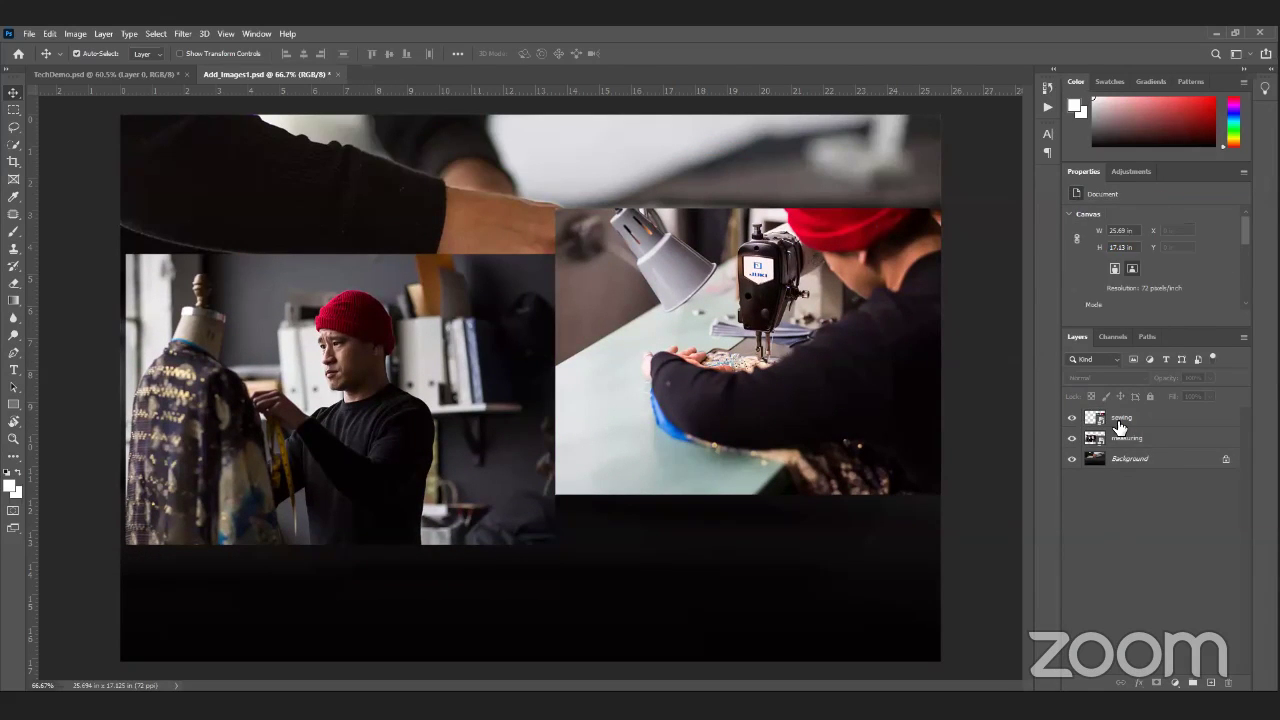
click(1124, 421)
click(1140, 502)
double_click(1124, 418)
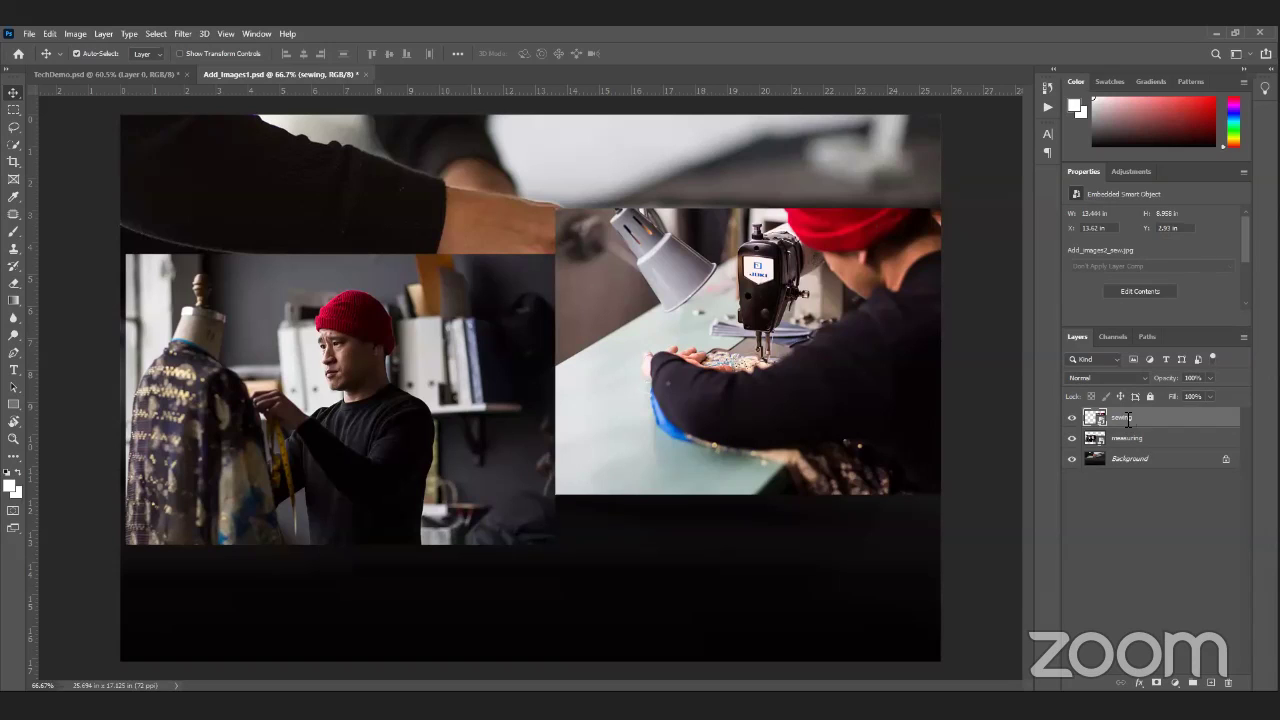
click(1124, 446)
double_click(1124, 420)
click(1135, 502)
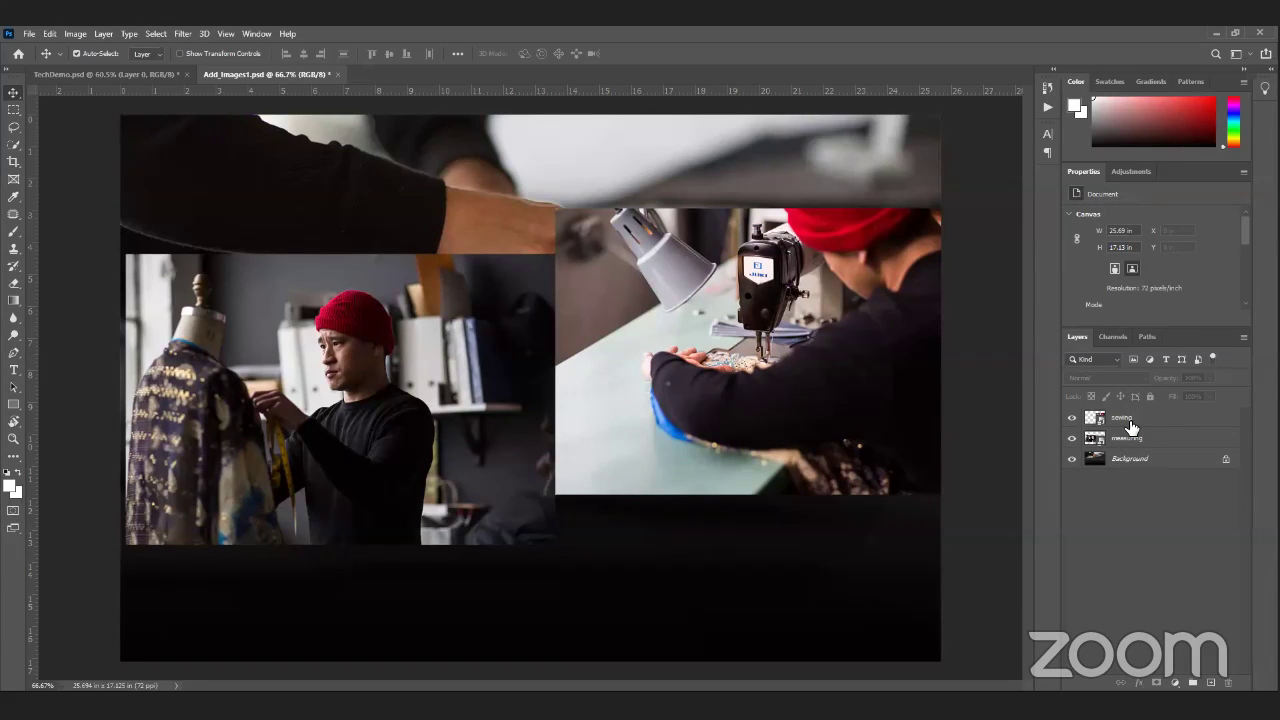
click(1130, 427)
click(1146, 477)
Step: Raise the sewing photo about 66 px and slide it left over the measuring photo's top-right
drag(742, 324, 738, 258)
mouse_move(451, 291)
mouse_down()
mouse_move(451, 337)
mouse_move(466, 298)
mouse_up()
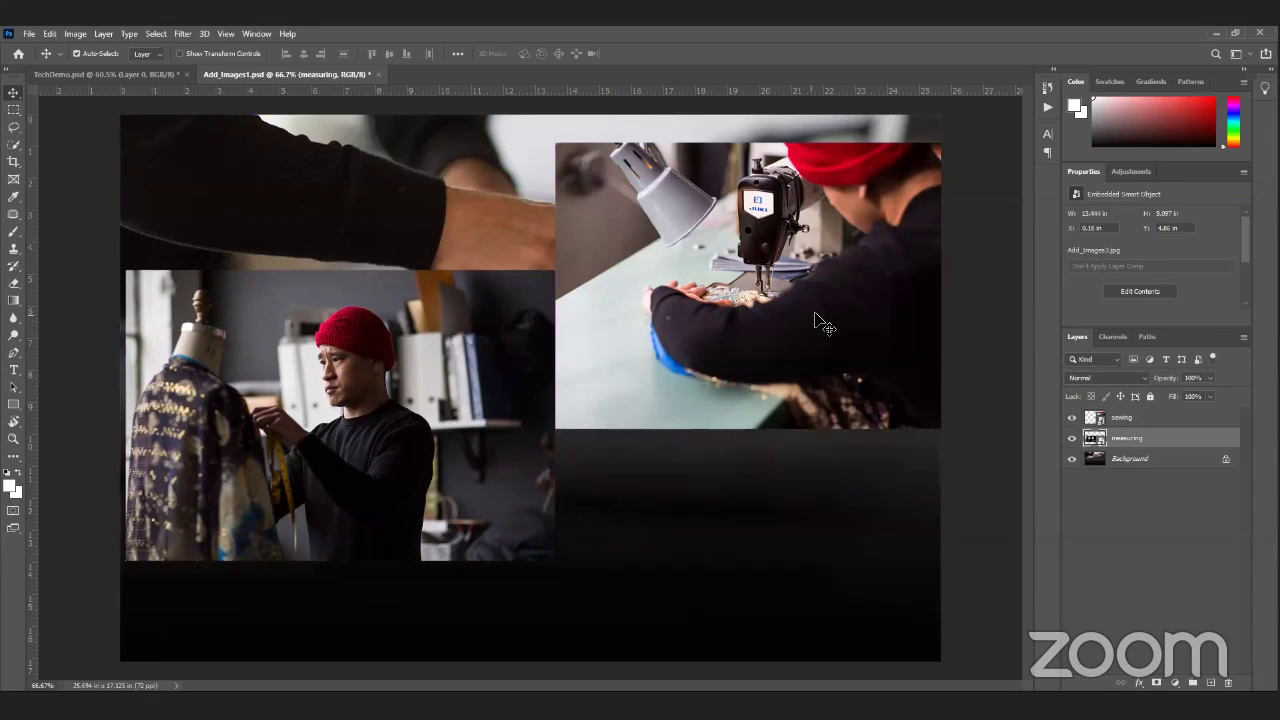
click(820, 325)
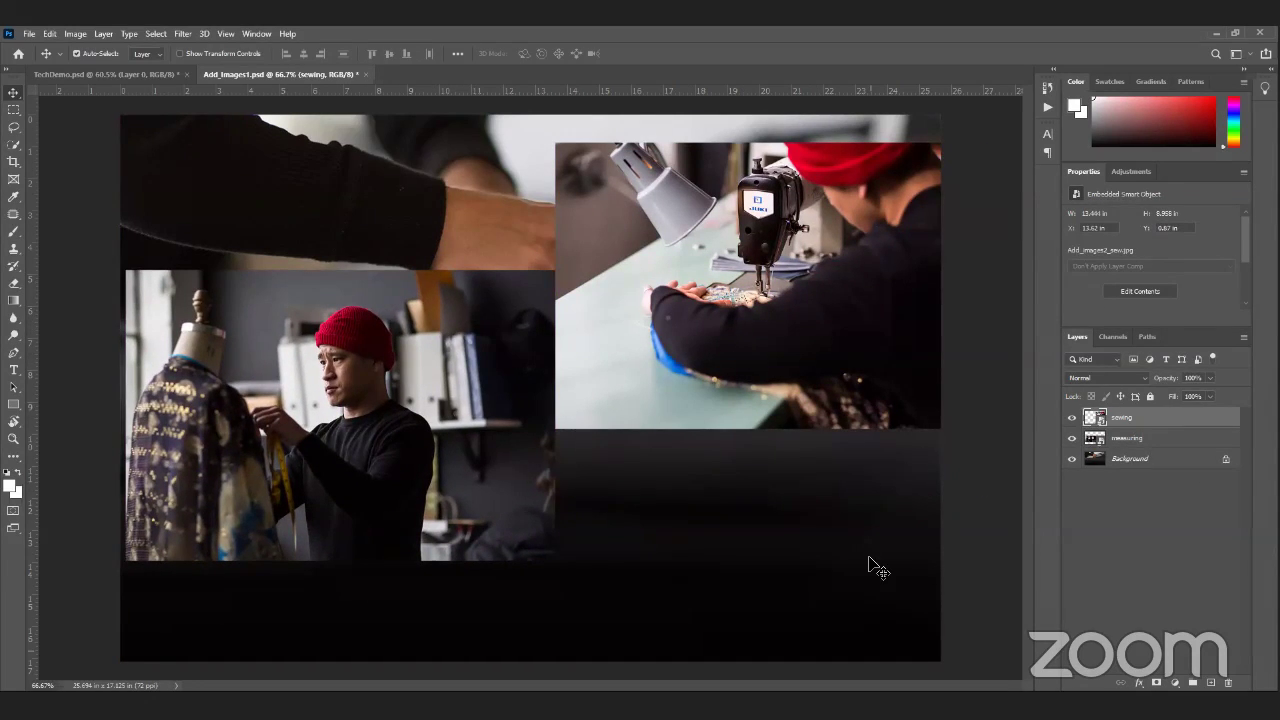
drag(810, 338, 738, 344)
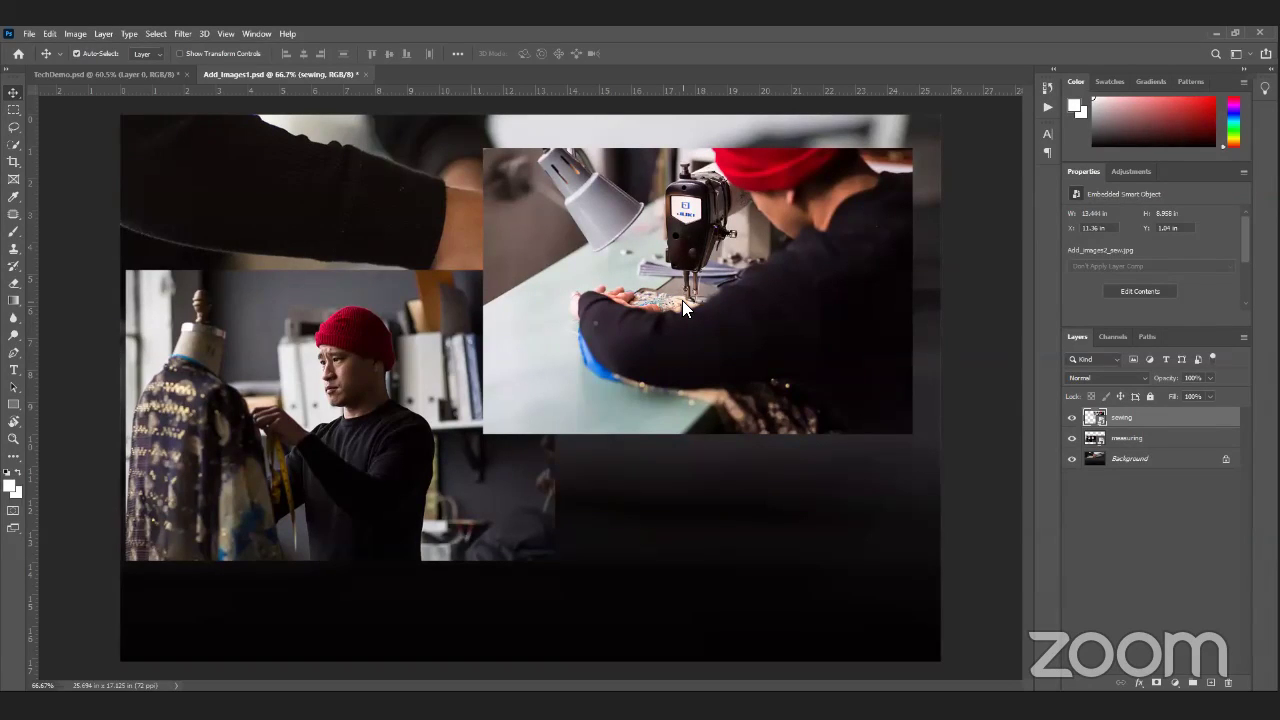
drag(682, 300, 624, 305)
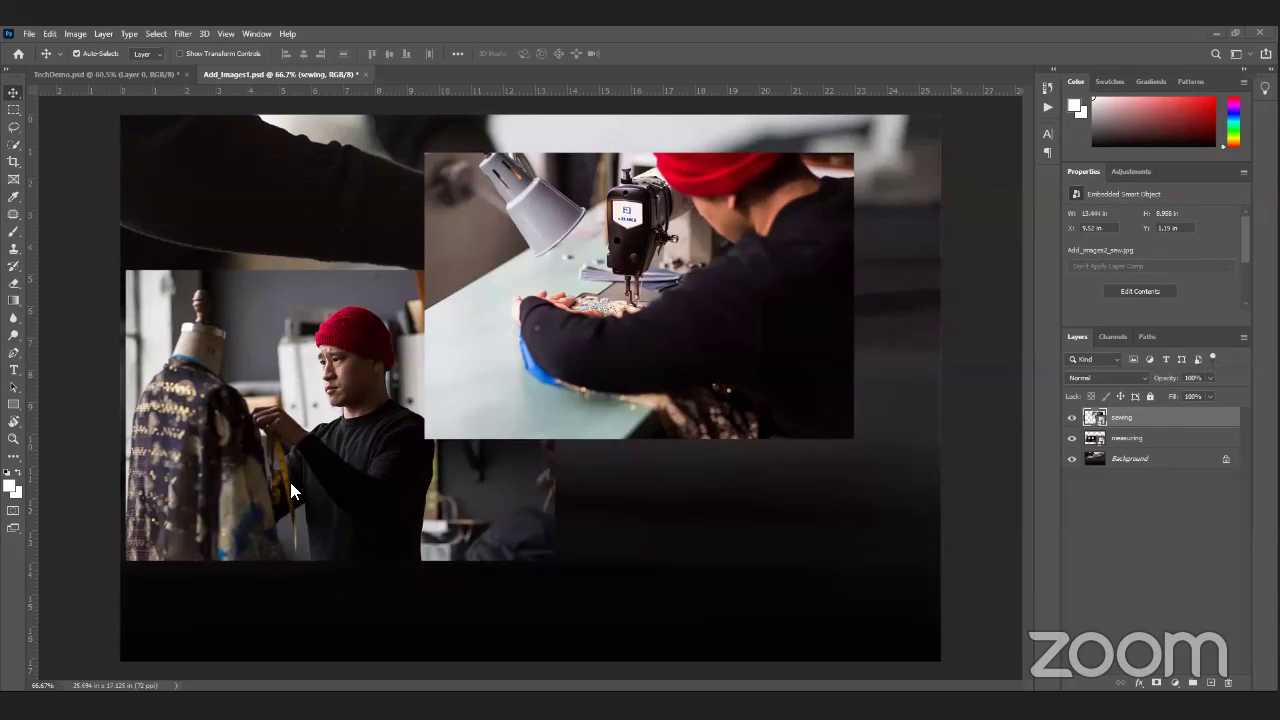
click(30, 33)
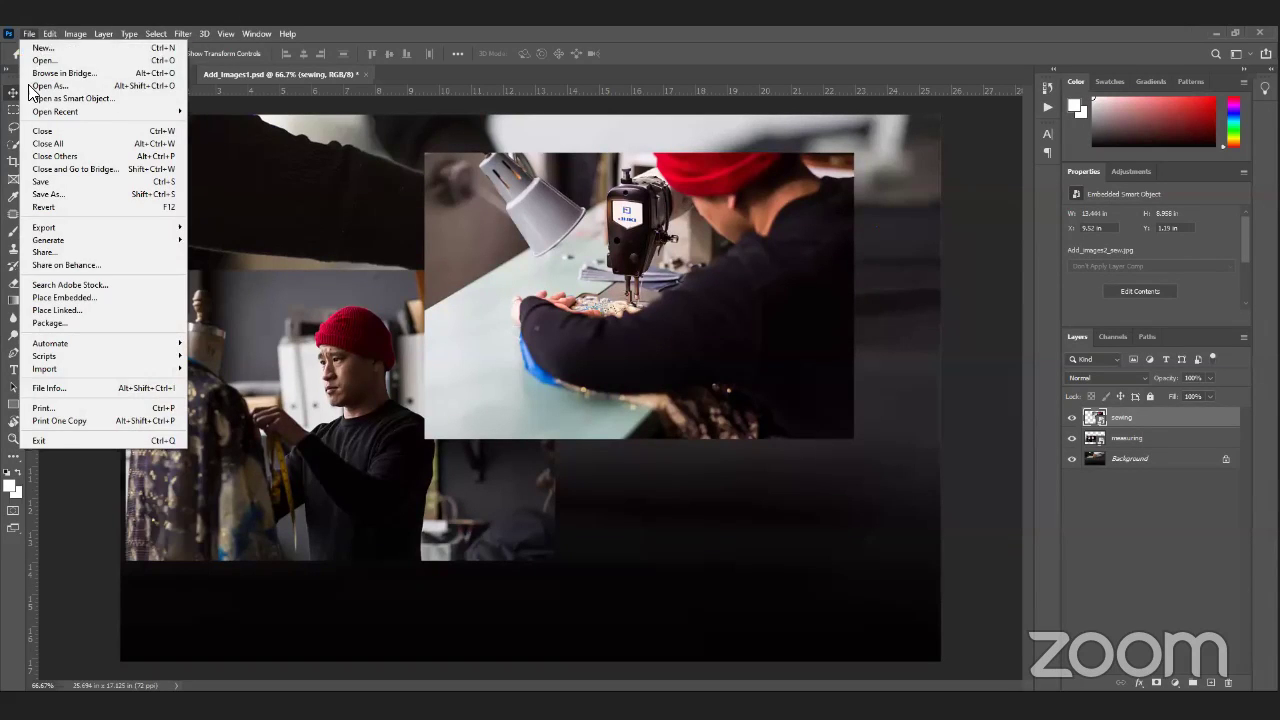
Step: Open Selection_Basics from Desktop/Tmbl/selection-tools-basics/selection-tools-basics via File > Open
click(40, 62)
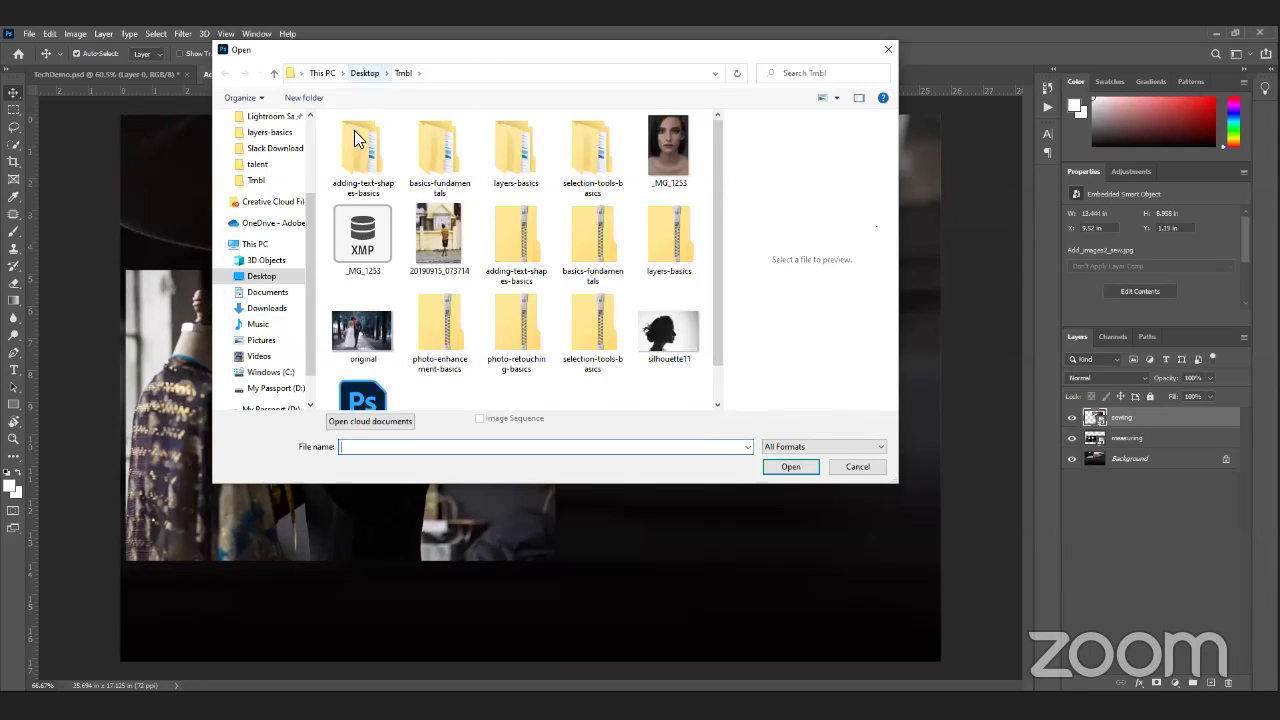
click(365, 73)
double_click(492, 134)
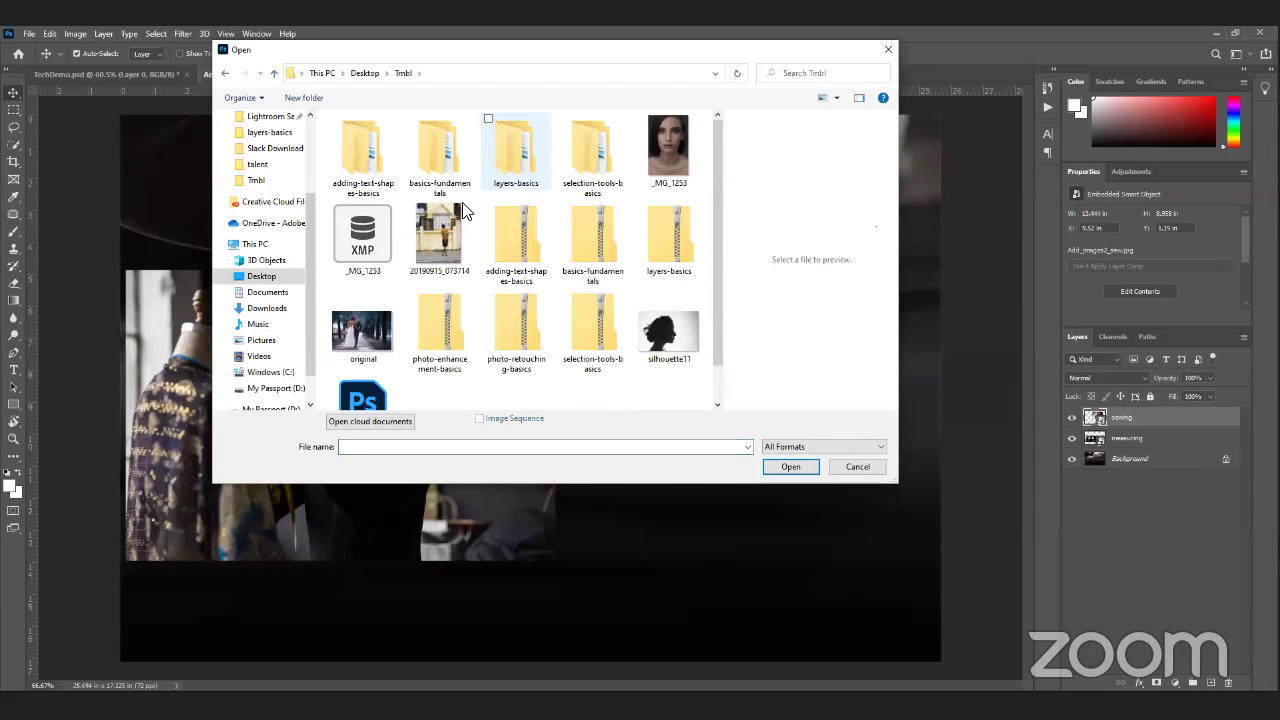
click(597, 154)
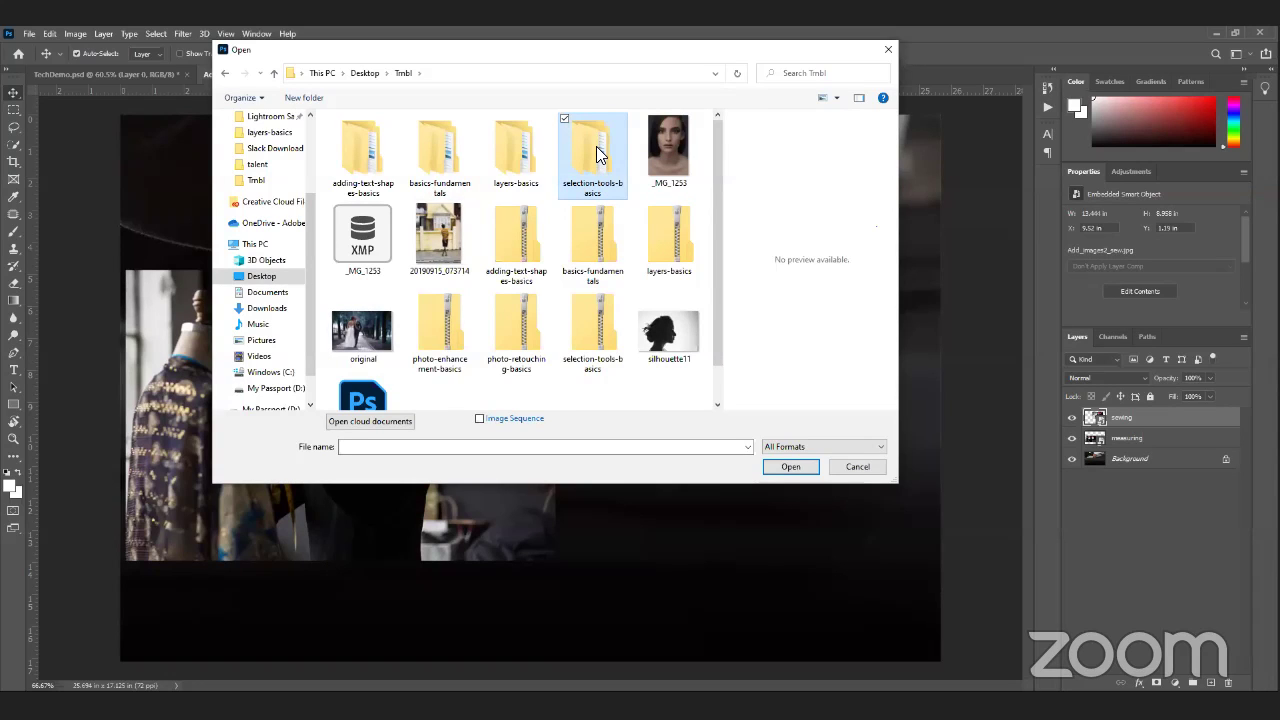
double_click(597, 154)
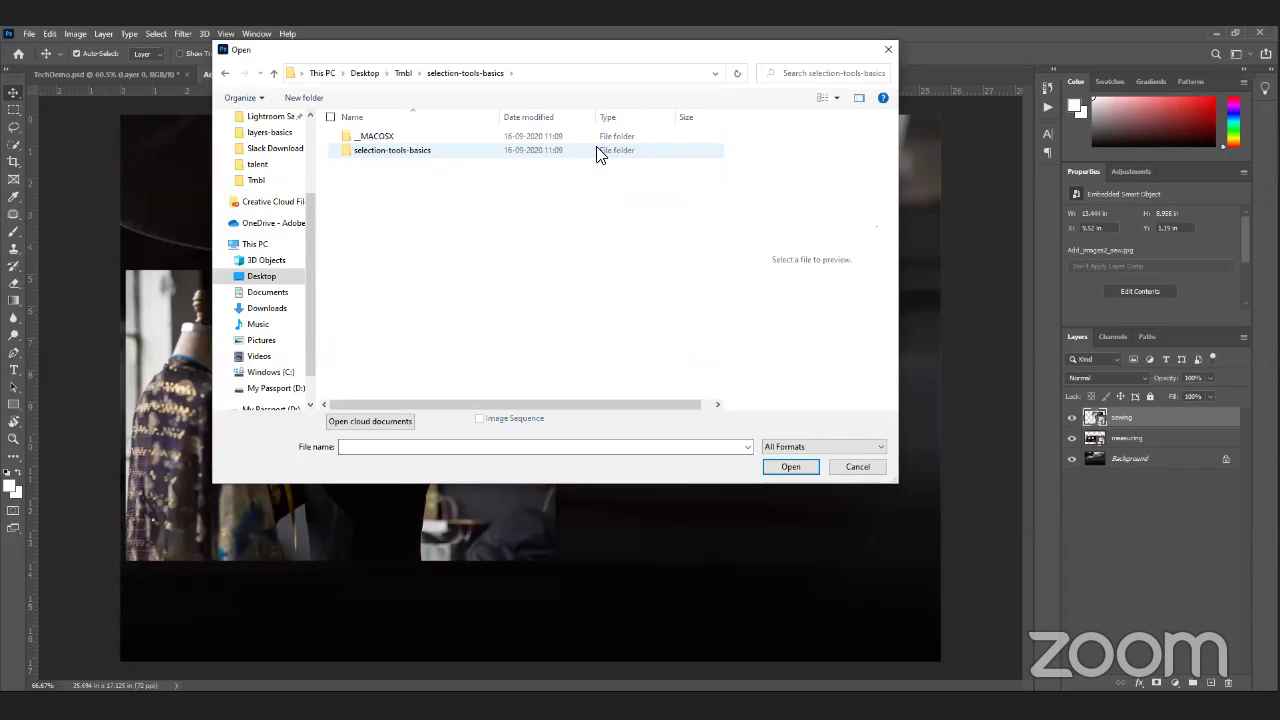
double_click(429, 151)
click(440, 155)
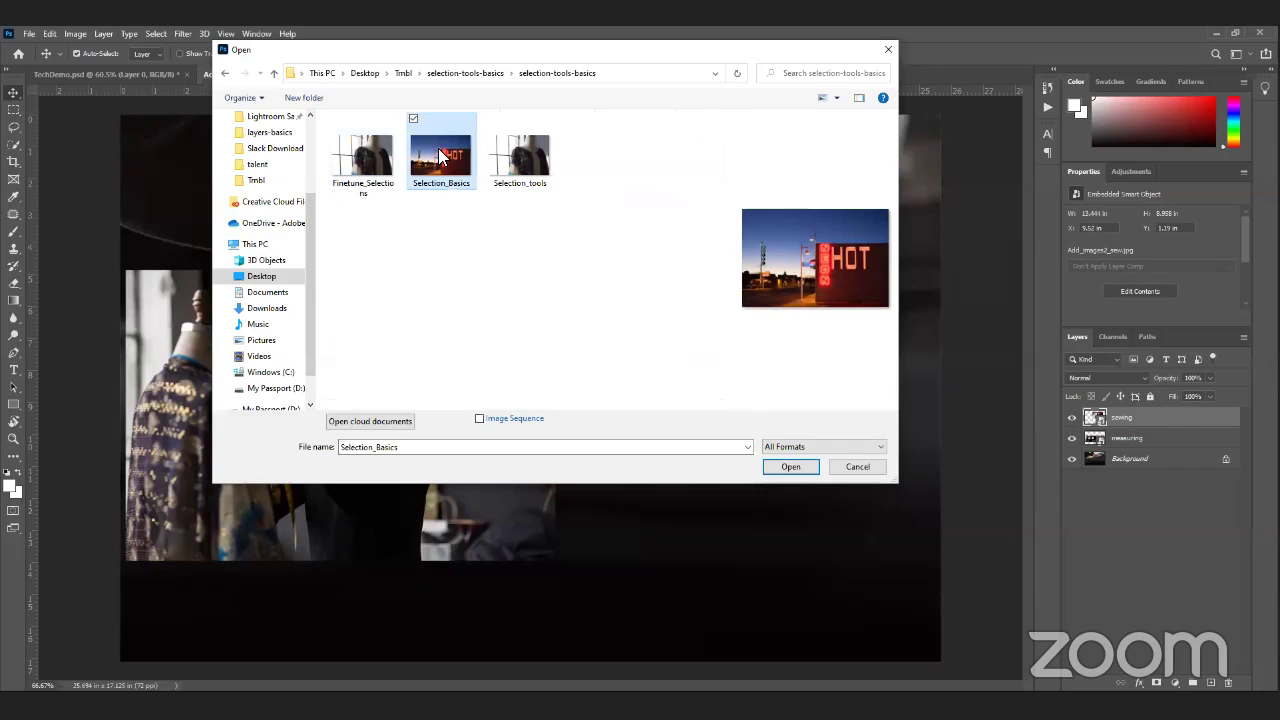
click(790, 467)
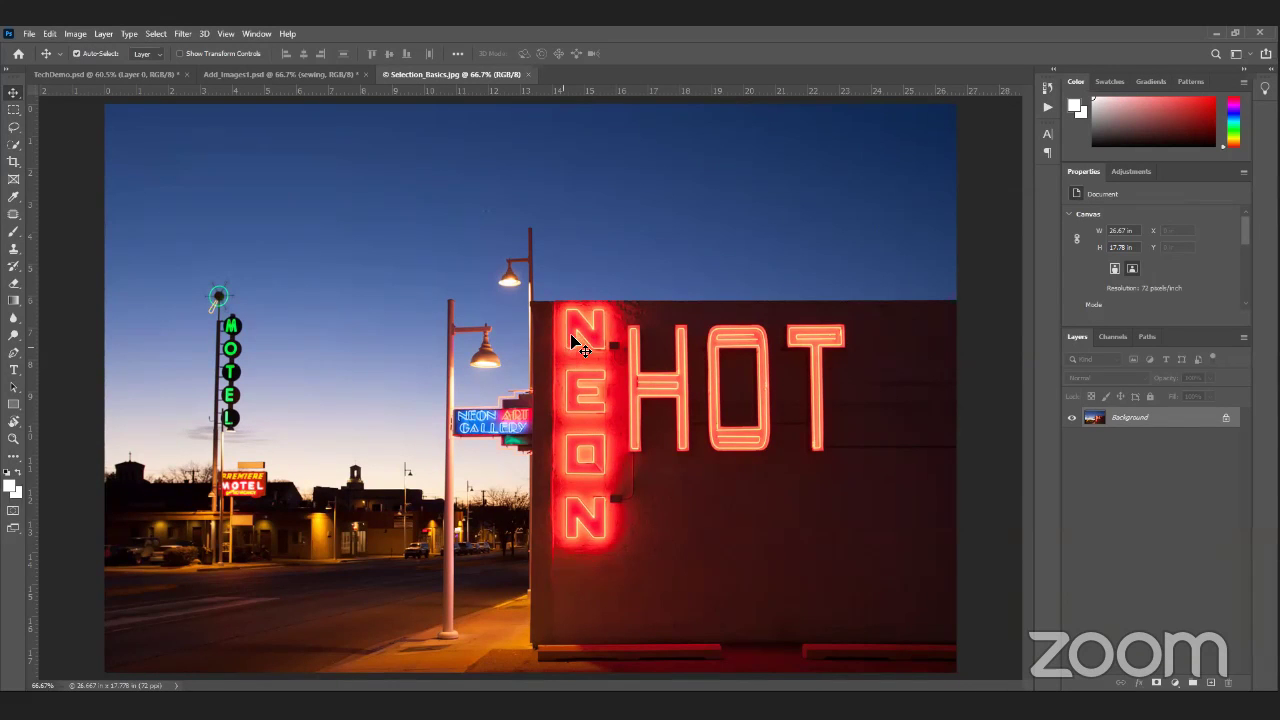
Step: Use the Rectangular Marquee Tool to select the NEON HOT building wall from roofline to base
click(13, 110)
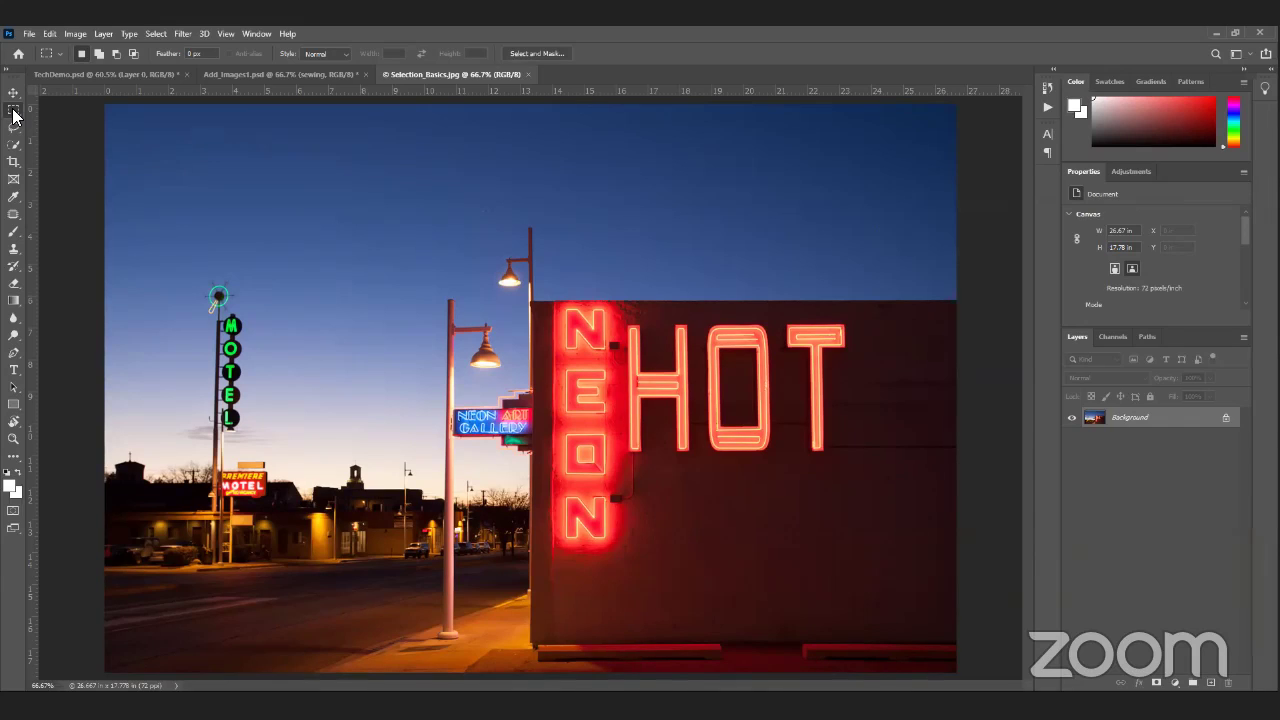
right_click(13, 112)
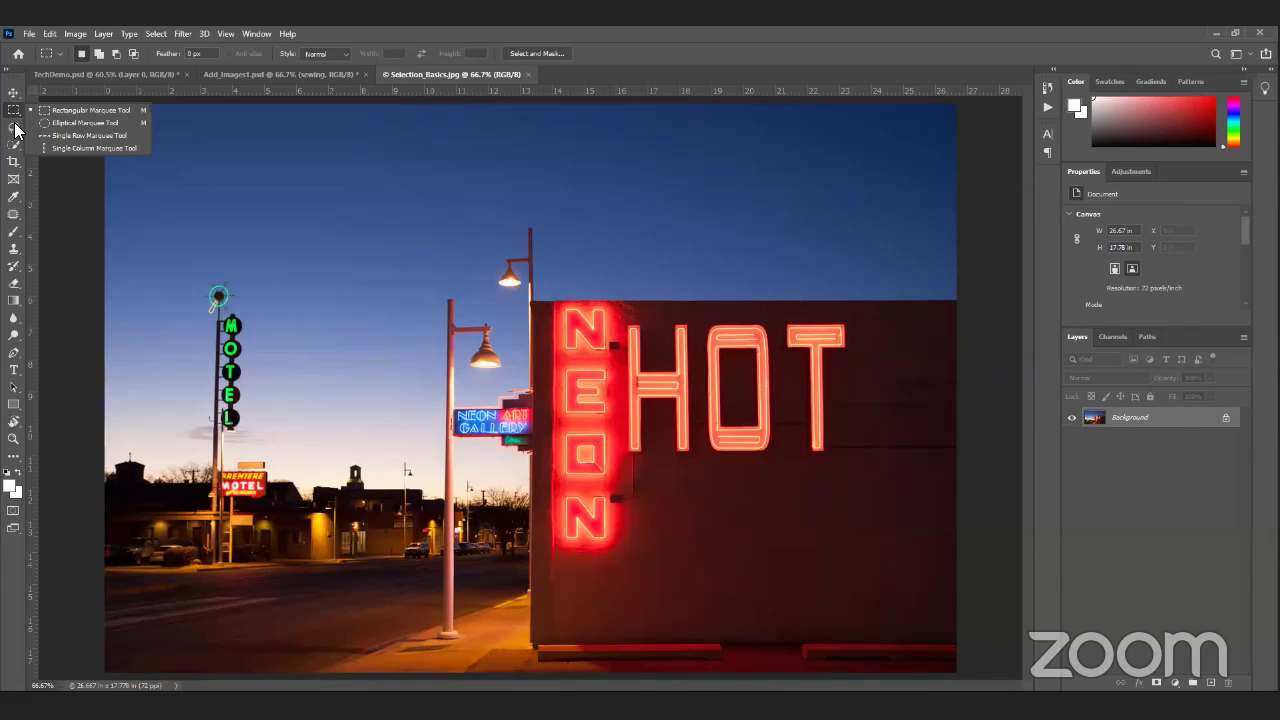
click(14, 127)
right_click(14, 127)
click(14, 145)
right_click(15, 146)
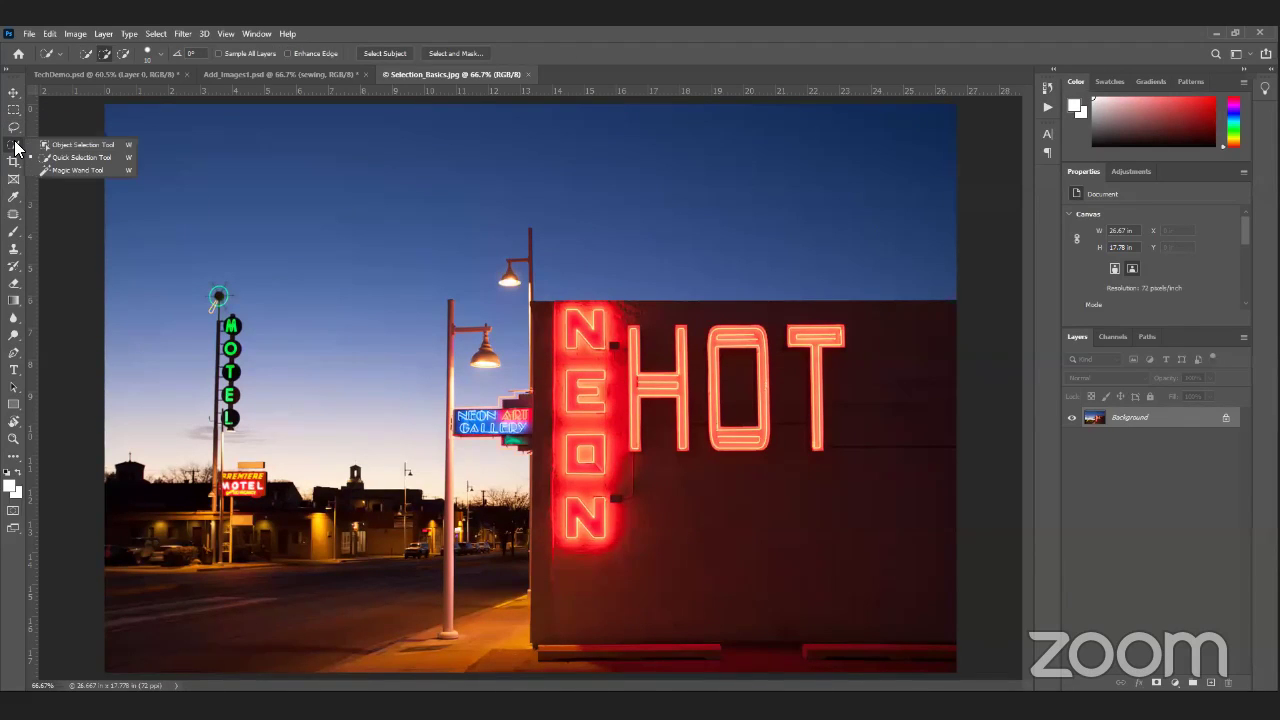
click(13, 109)
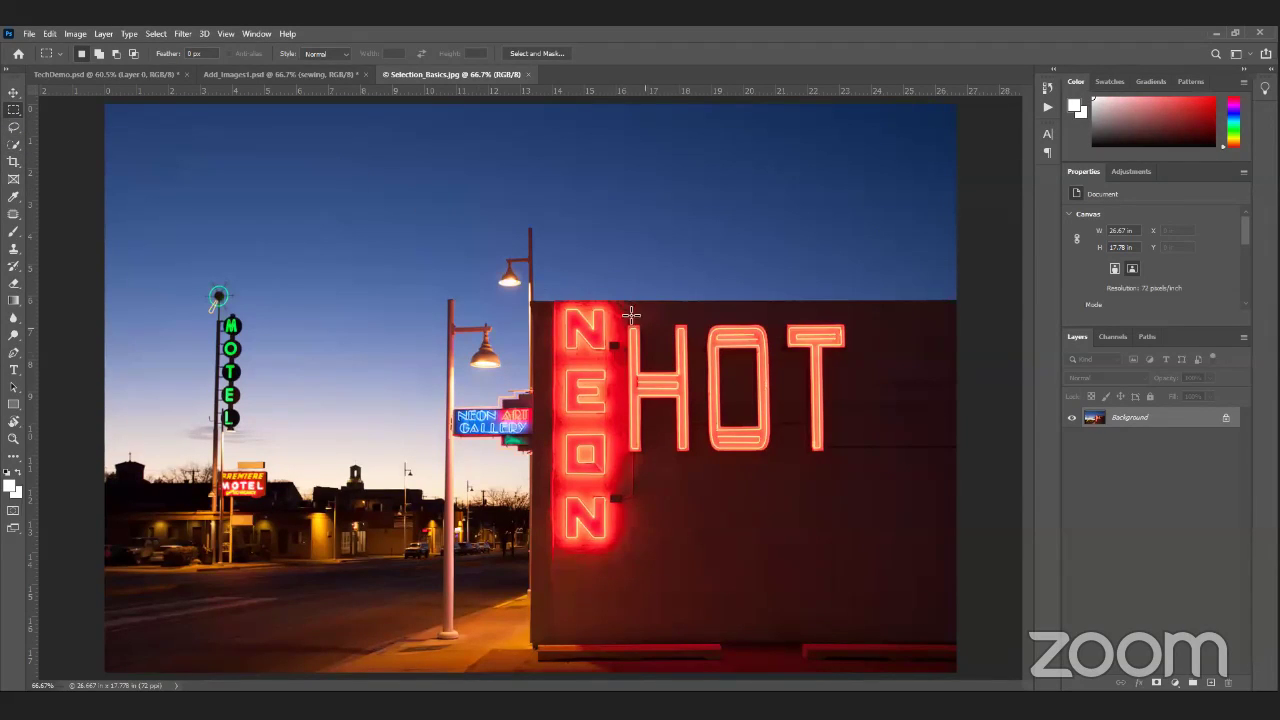
drag(530, 300, 972, 649)
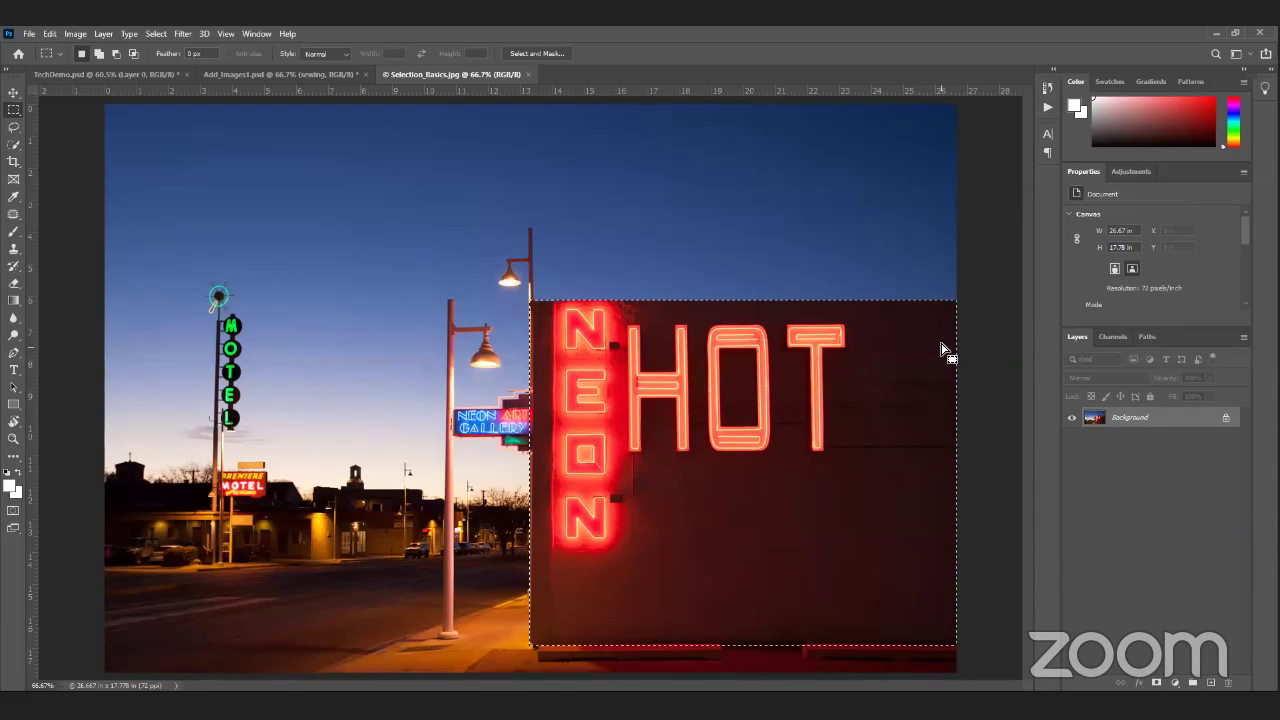
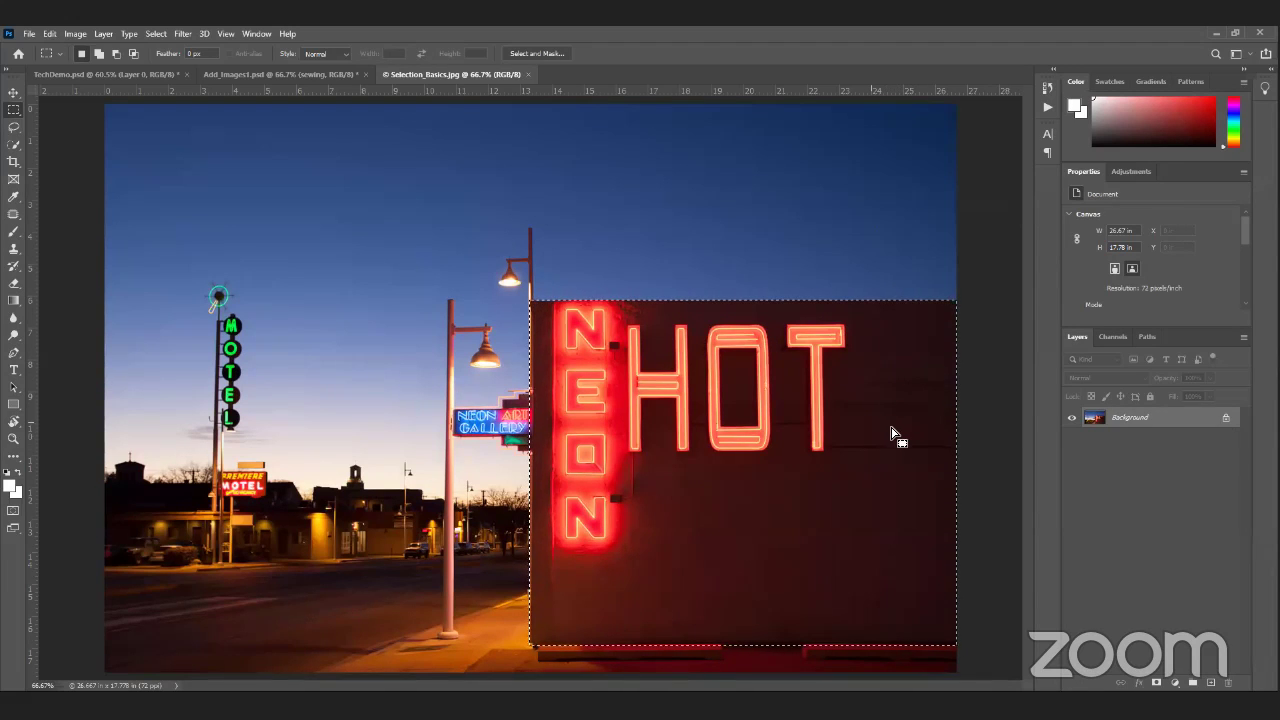
Step: Copy the selected NEON HOT wall to Layer 1 and drag it onto the photo's left half
right_click(860, 372)
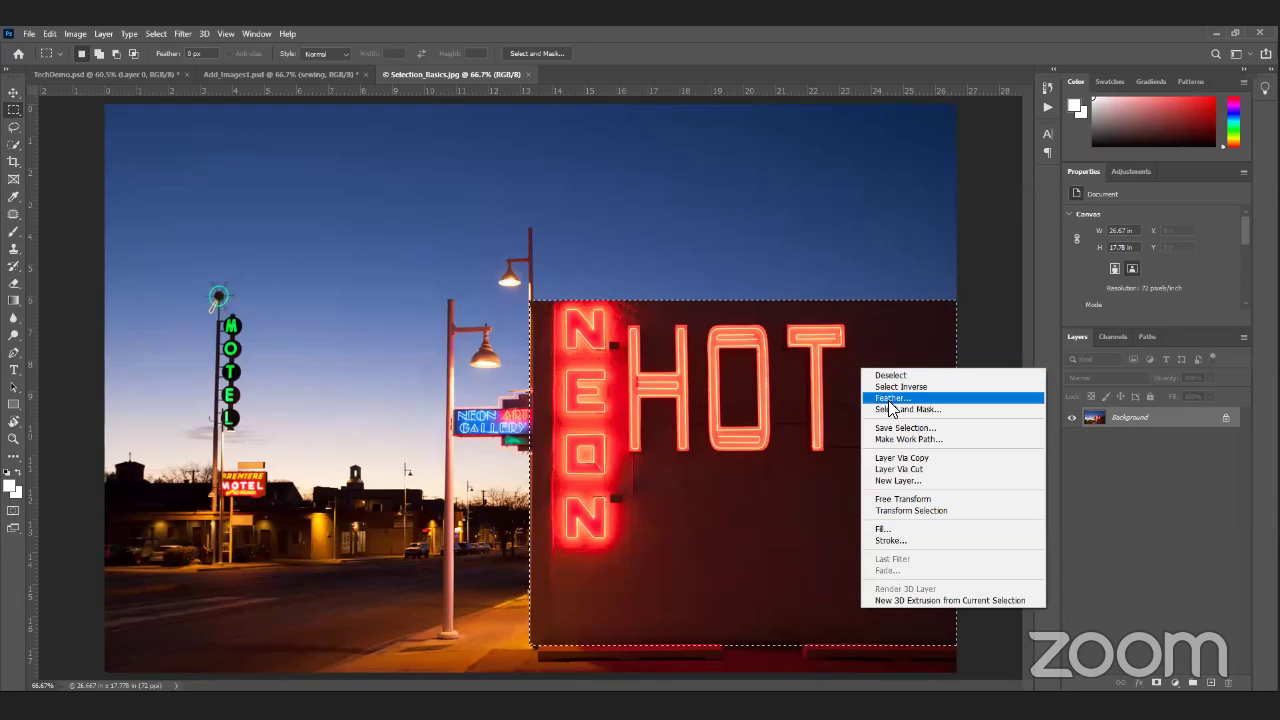
click(906, 458)
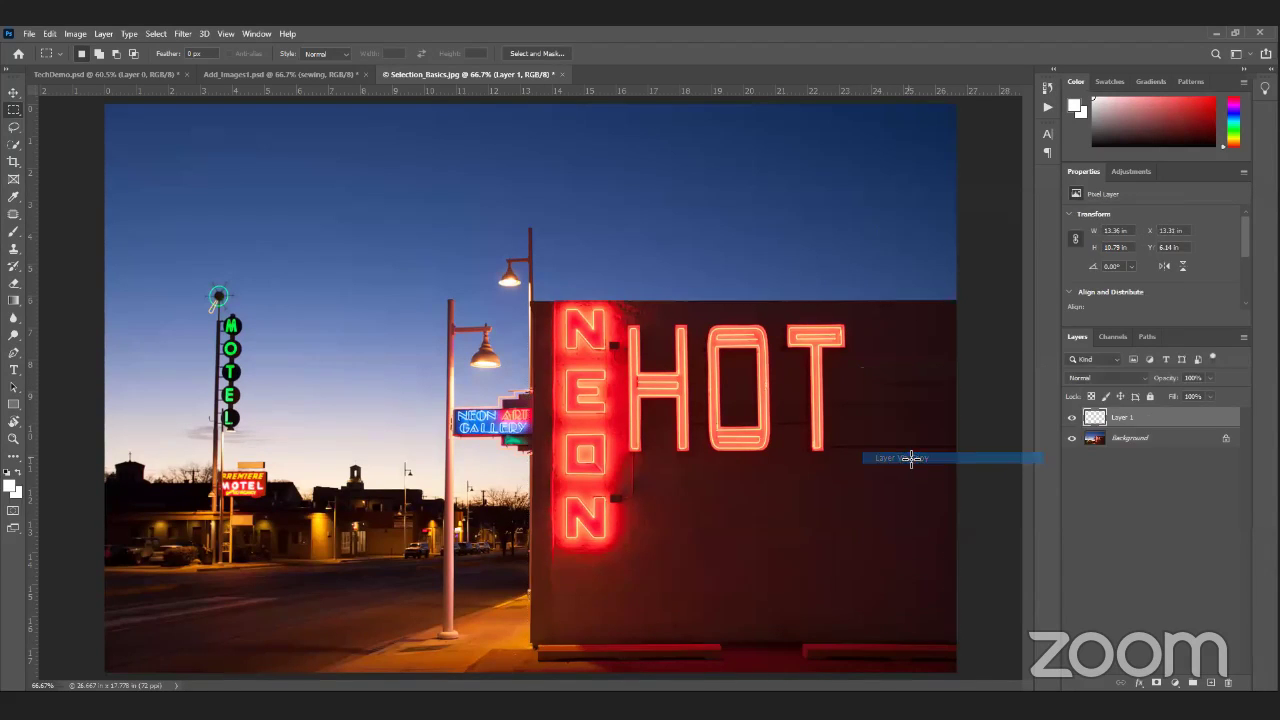
click(1072, 437)
key(v)
drag(801, 458, 400, 454)
click(1072, 437)
drag(401, 453, 401, 453)
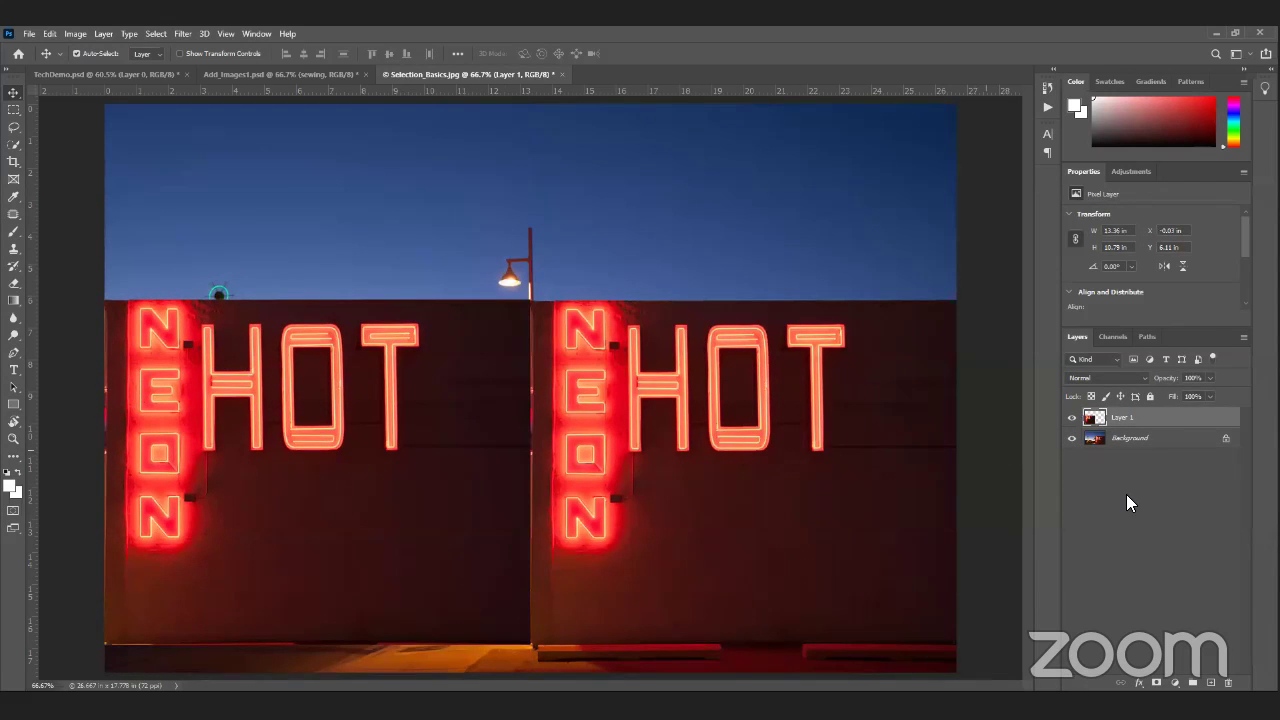
click(1124, 490)
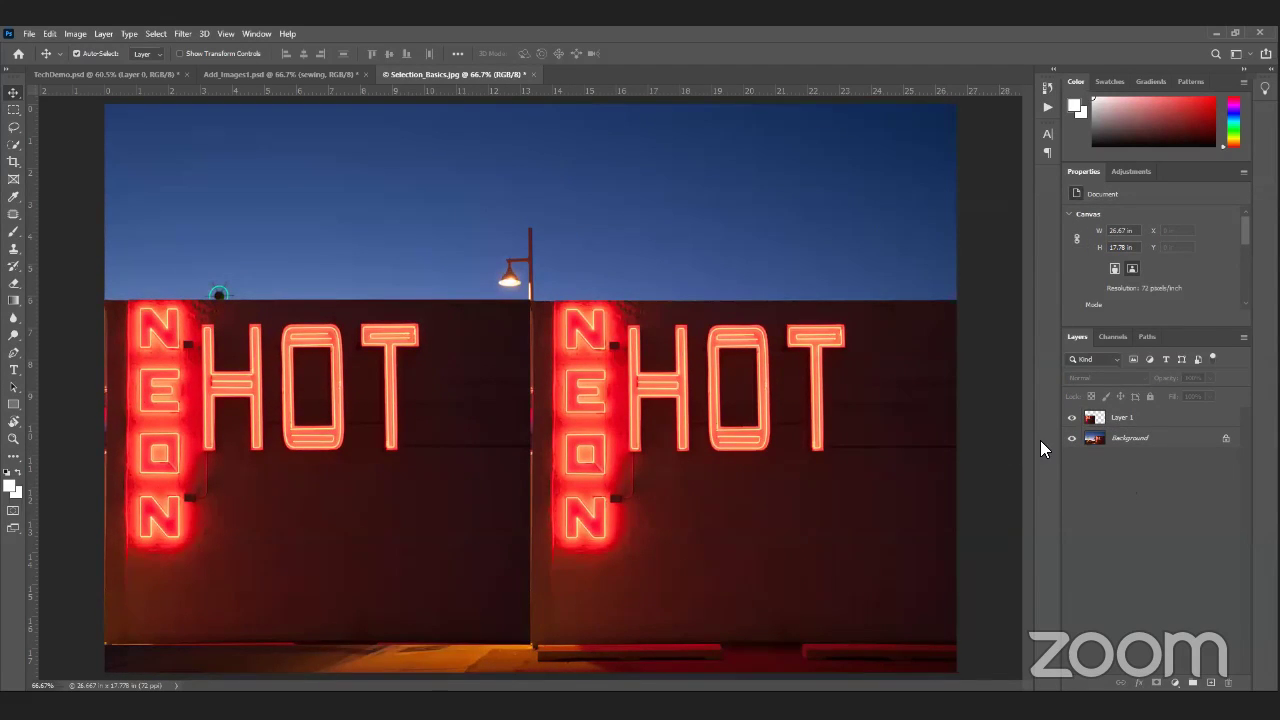
Step: Compare the copy with the original by toggling Background and Layer 1 visibility, then nudge it into place
click(1072, 438)
click(1072, 438)
click(1072, 439)
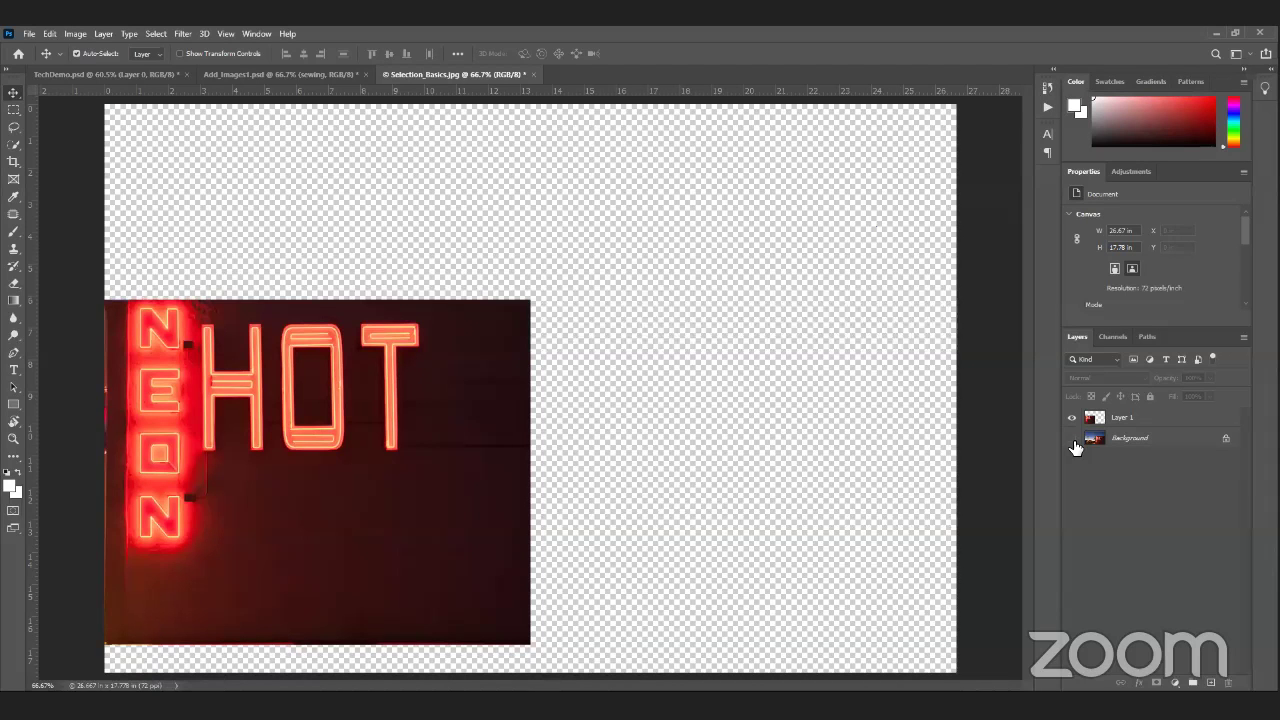
click(1073, 440)
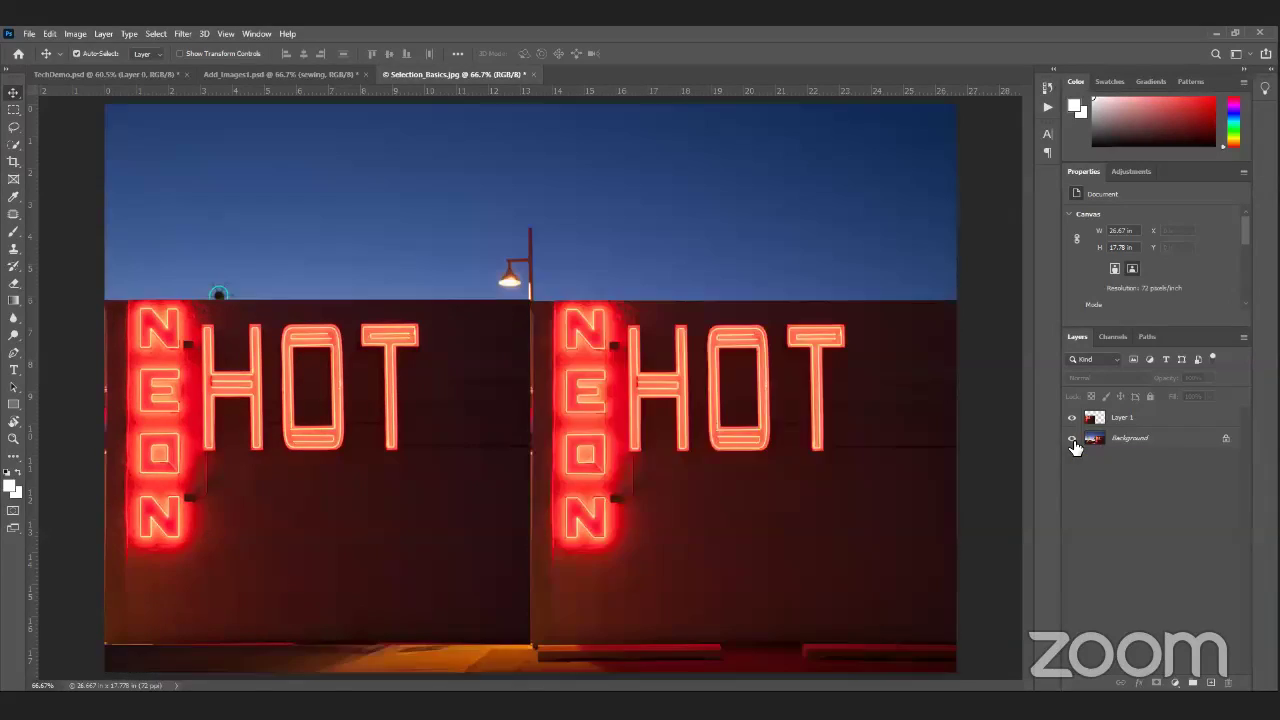
click(1073, 440)
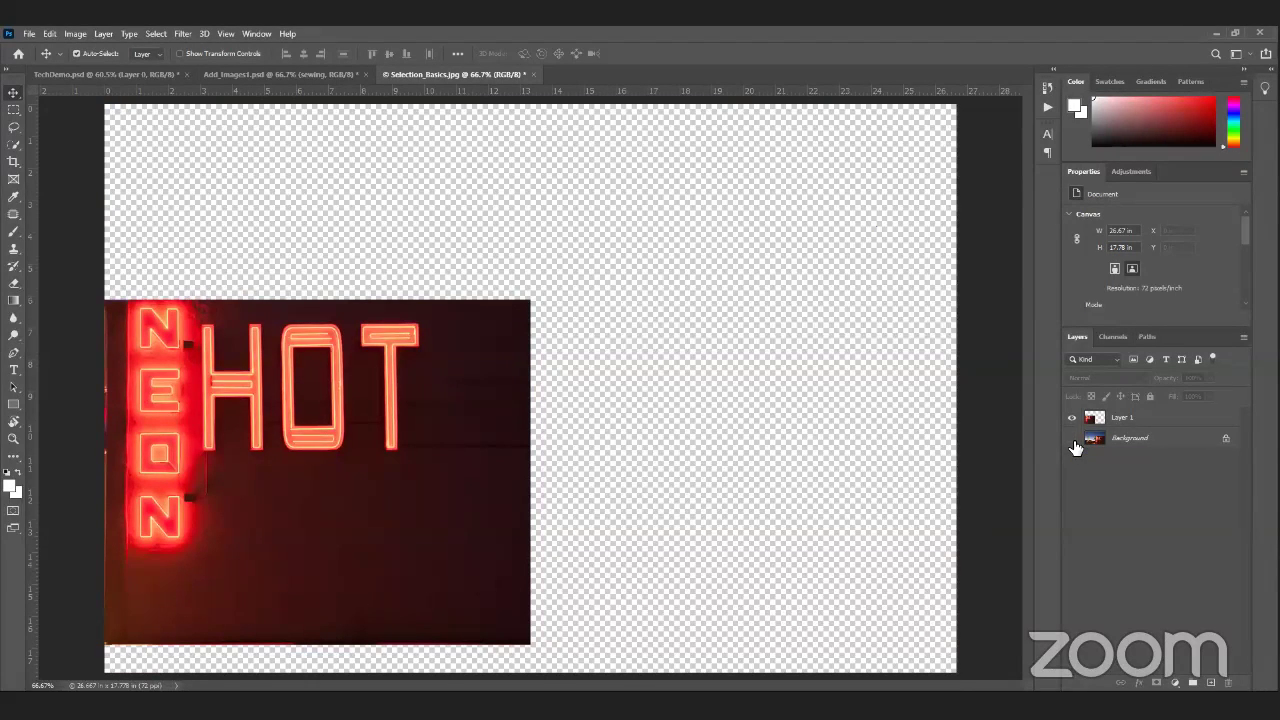
click(1072, 418)
click(1073, 440)
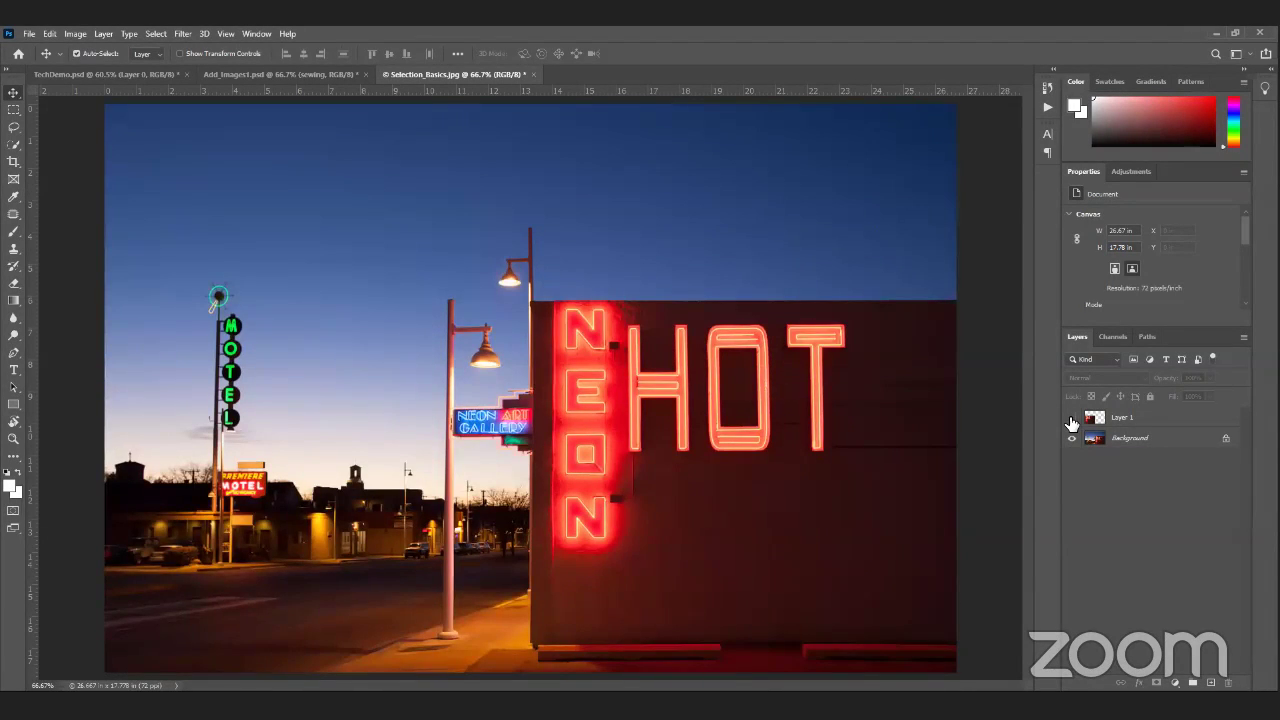
click(1072, 418)
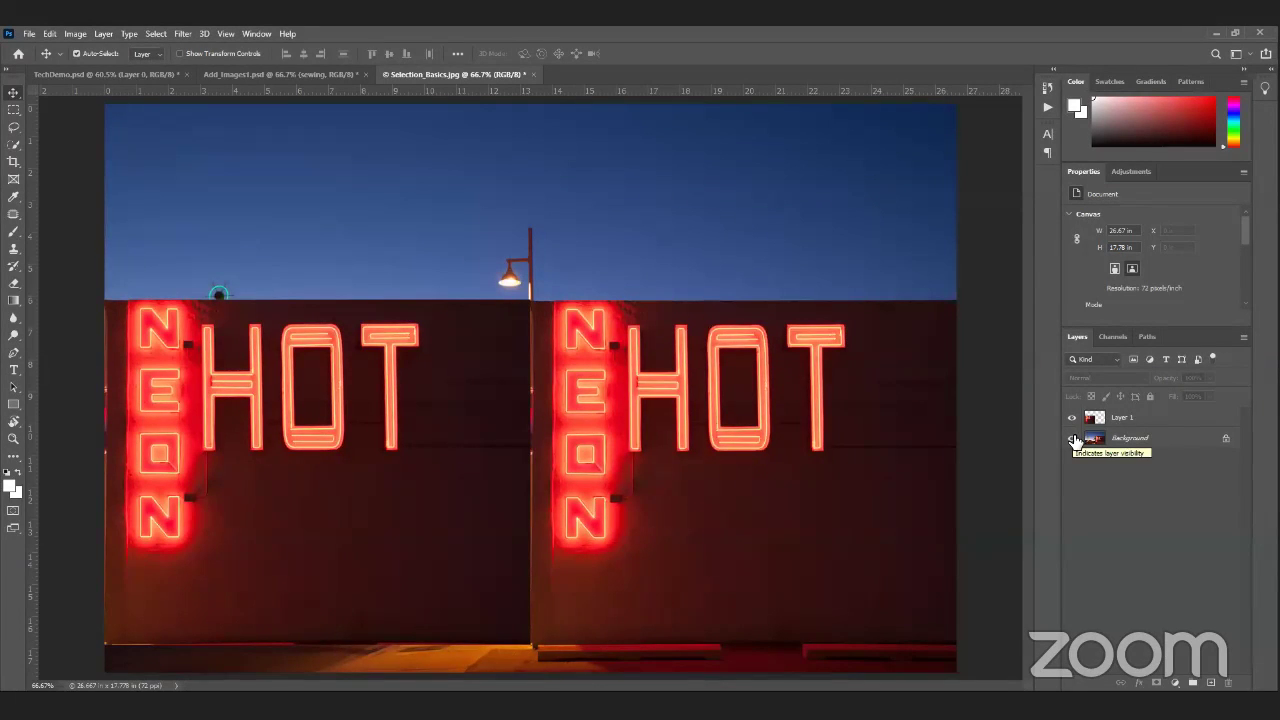
click(1073, 440)
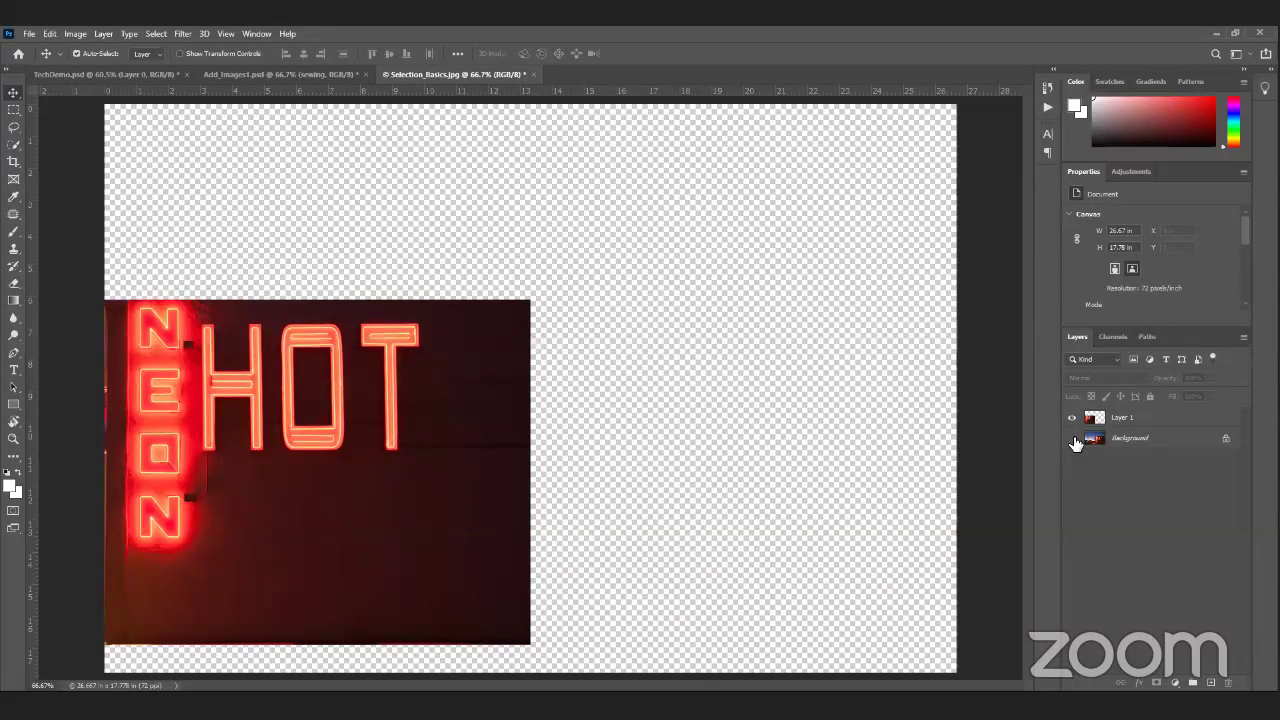
click(1073, 440)
drag(492, 431, 486, 430)
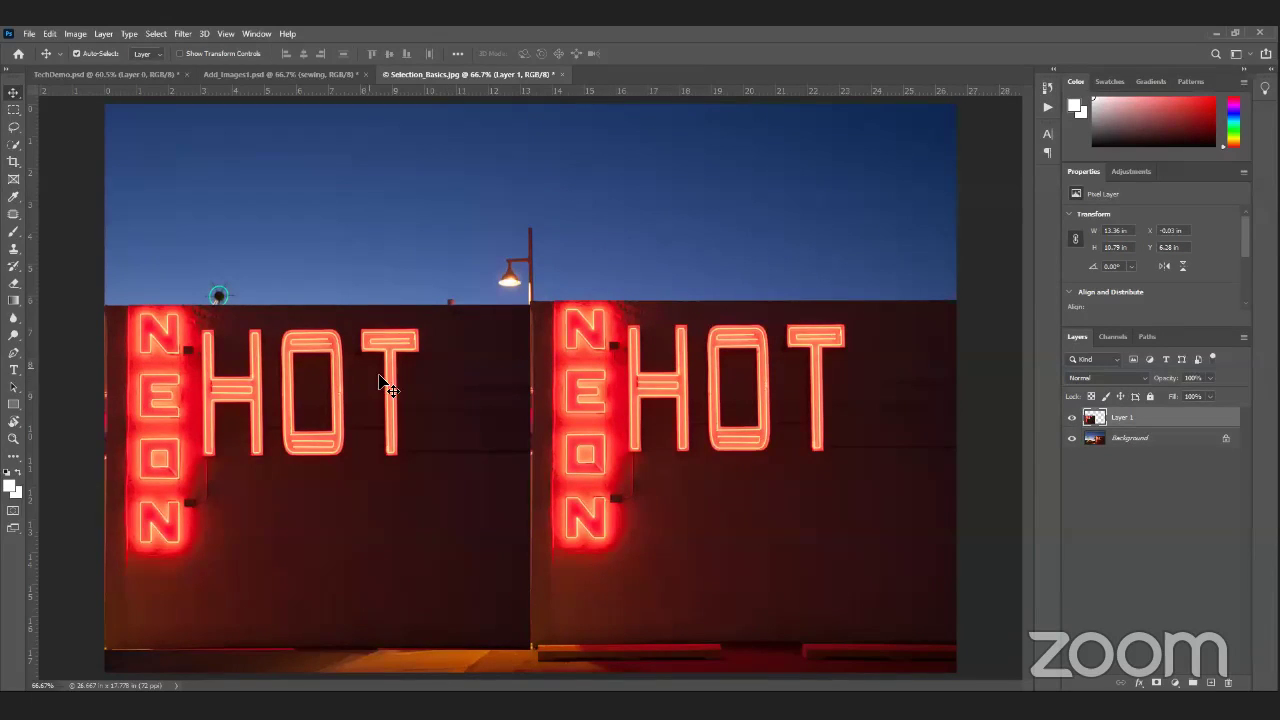
mouse_move(447, 389)
mouse_down()
mouse_move(447, 301)
mouse_move(458, 400)
mouse_up()
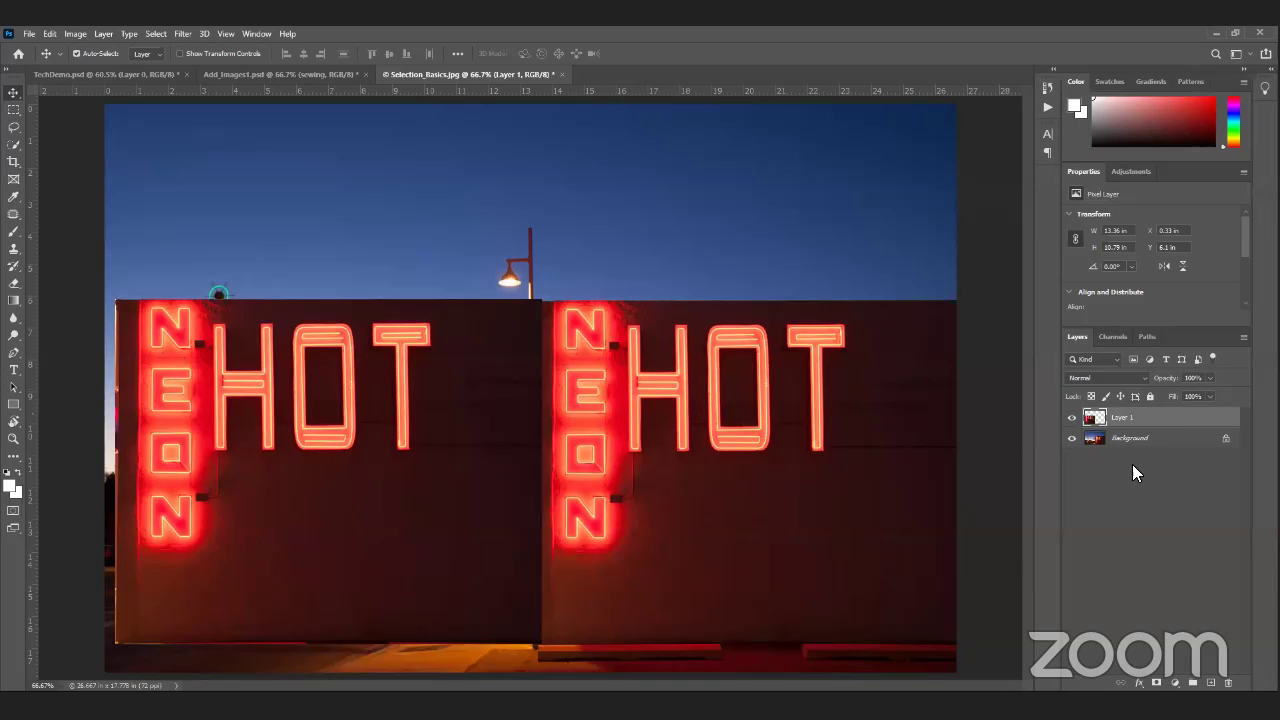
Step: Delete Layer 1 with the Delete key, then undo to restore it
right_click(1118, 418)
click(1126, 422)
key(Delete)
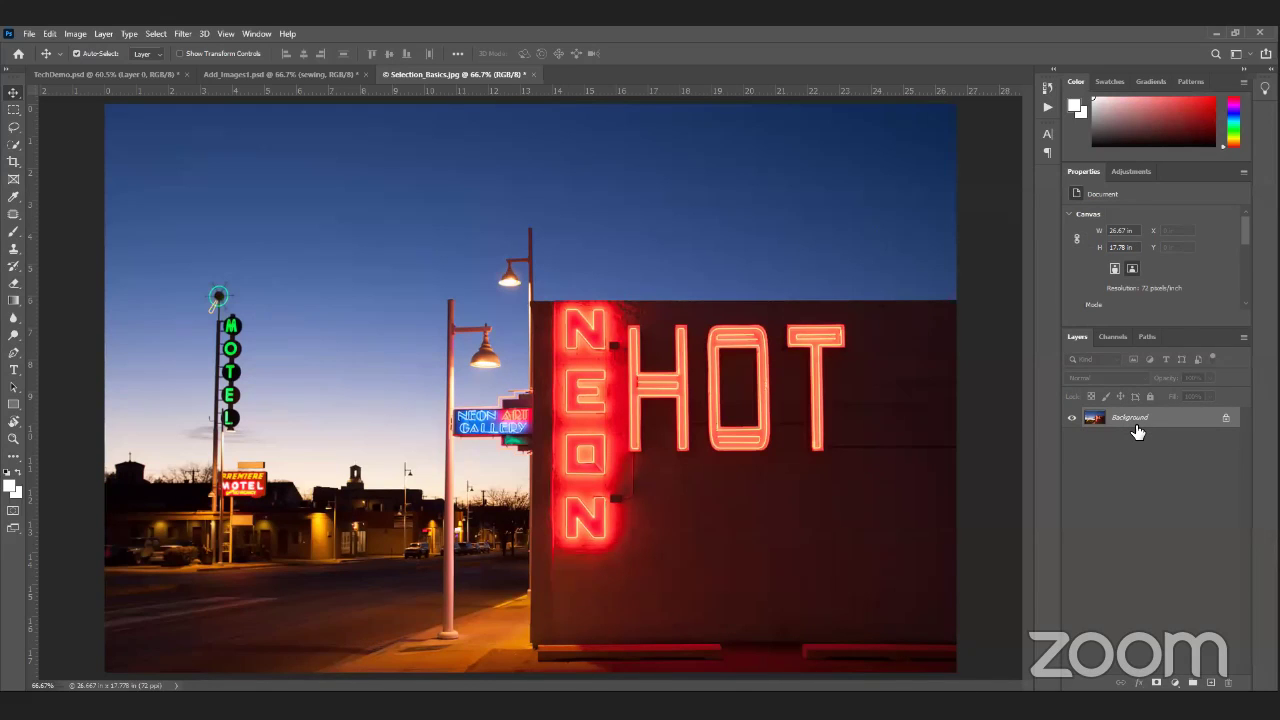
key(ctrl+z)
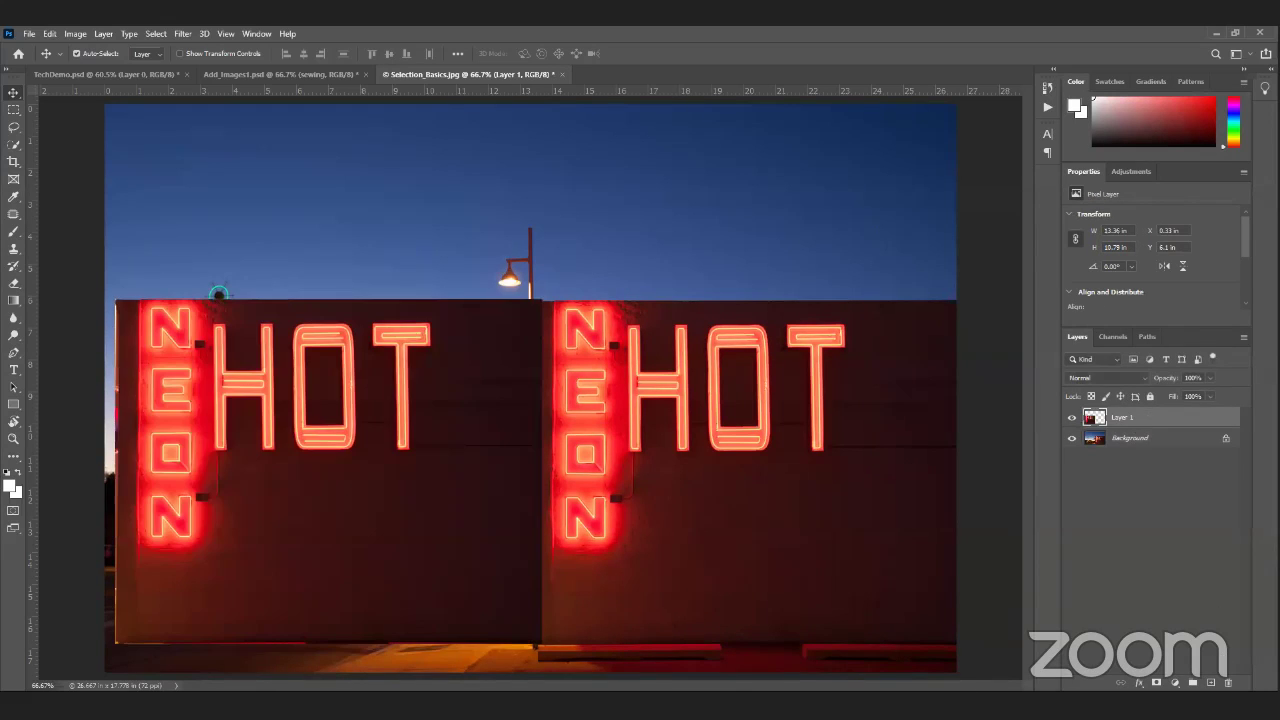
Step: Delete Layer 1 with the trash icon, confirm with Yes, then paste the copy back with Ctrl+V
click(1229, 684)
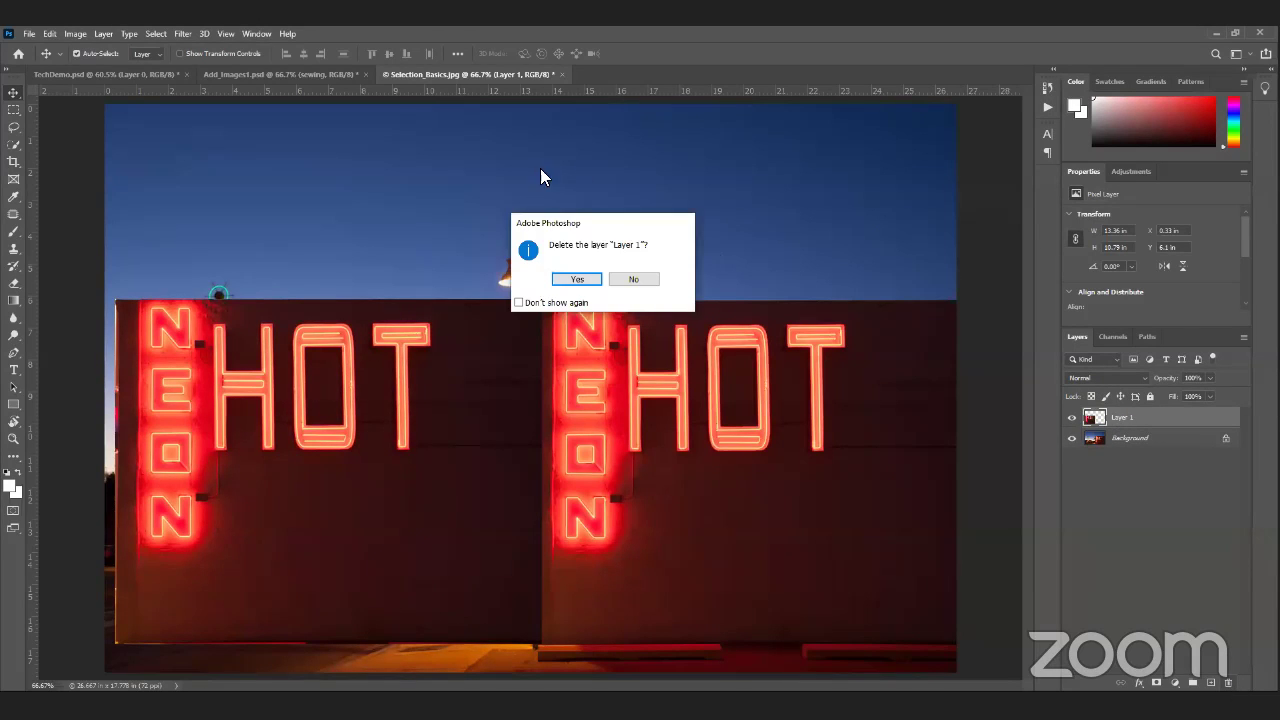
click(576, 280)
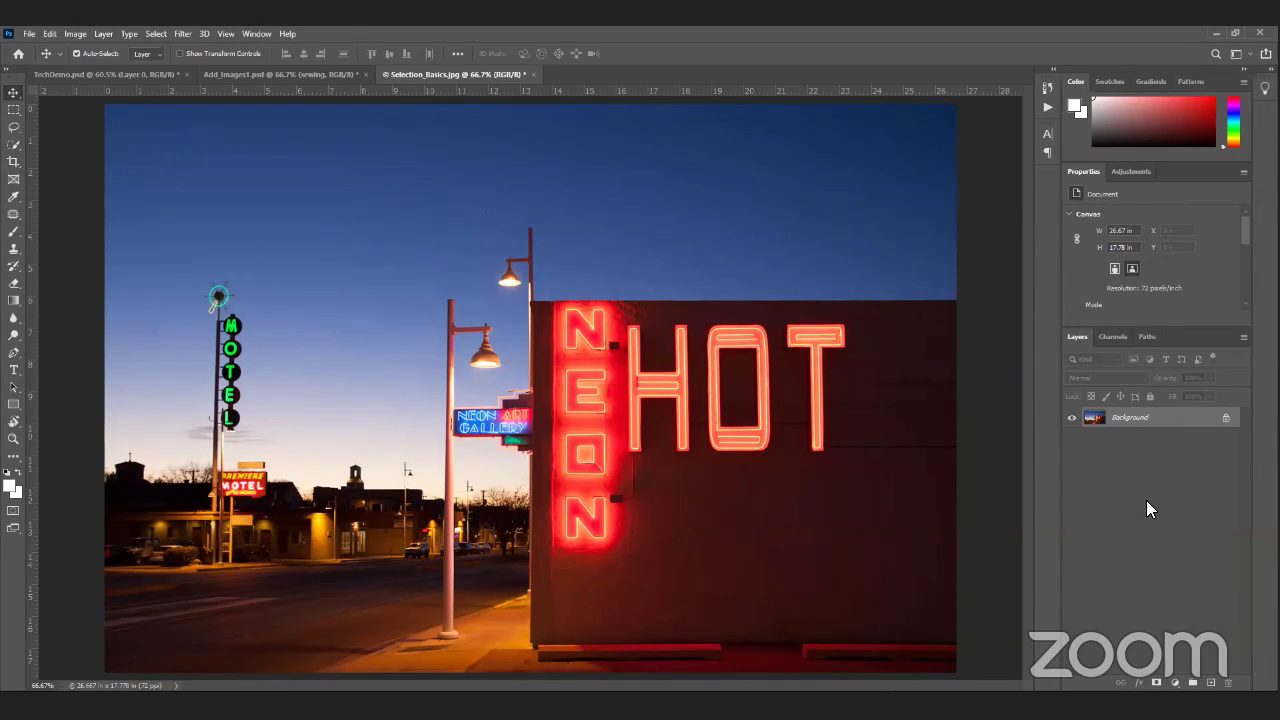
key(ctrl)
key(ctrl+v)
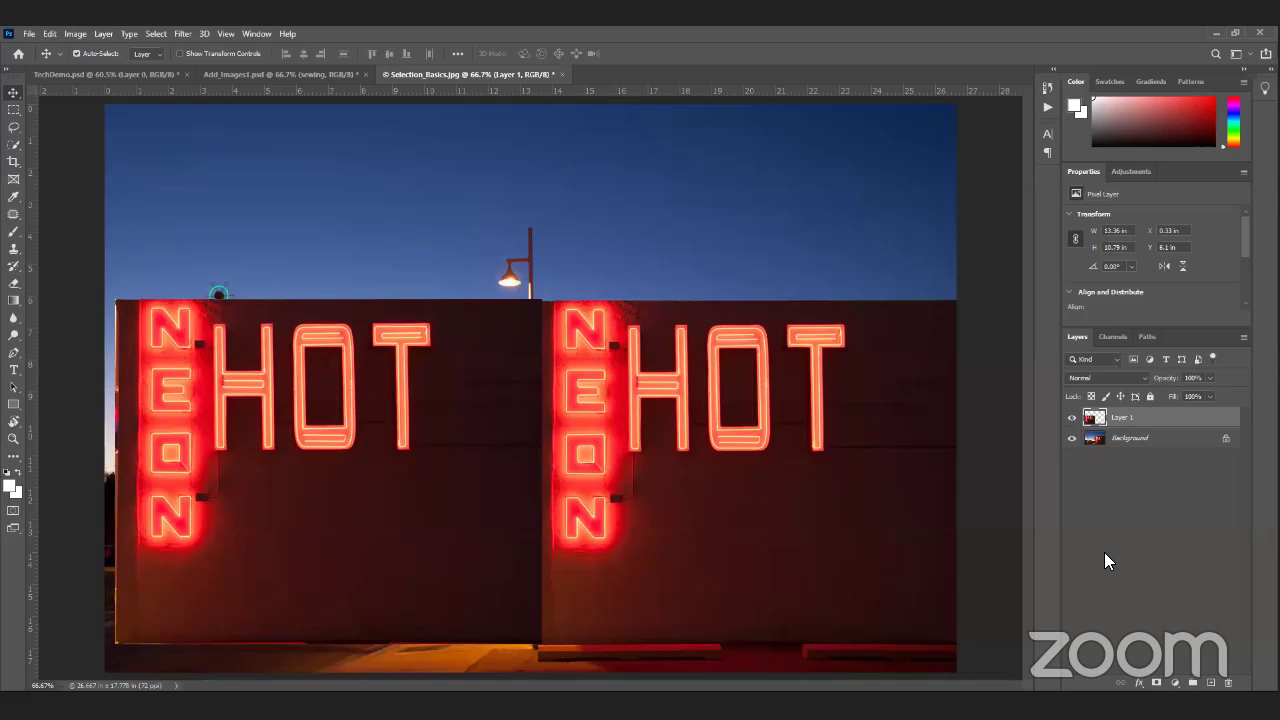
Step: Expand the History panel to review every edit, close it, and delete Layer 1
click(1052, 88)
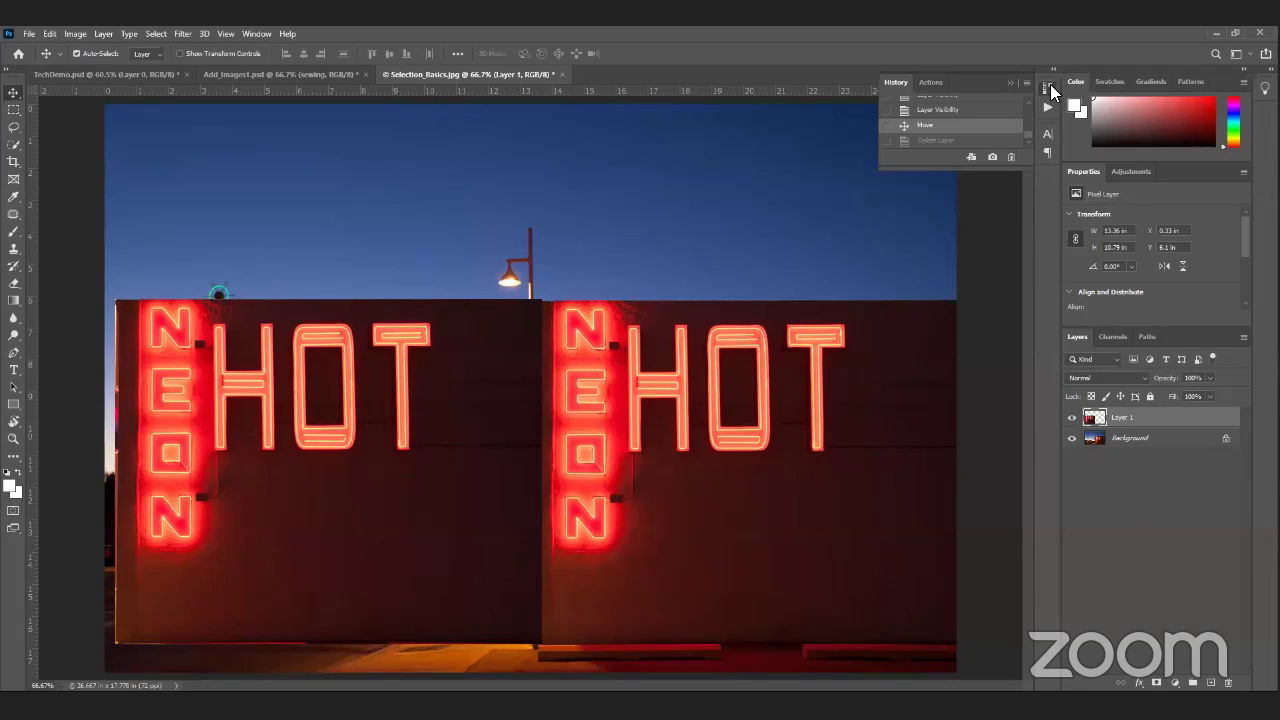
drag(1008, 173, 1010, 497)
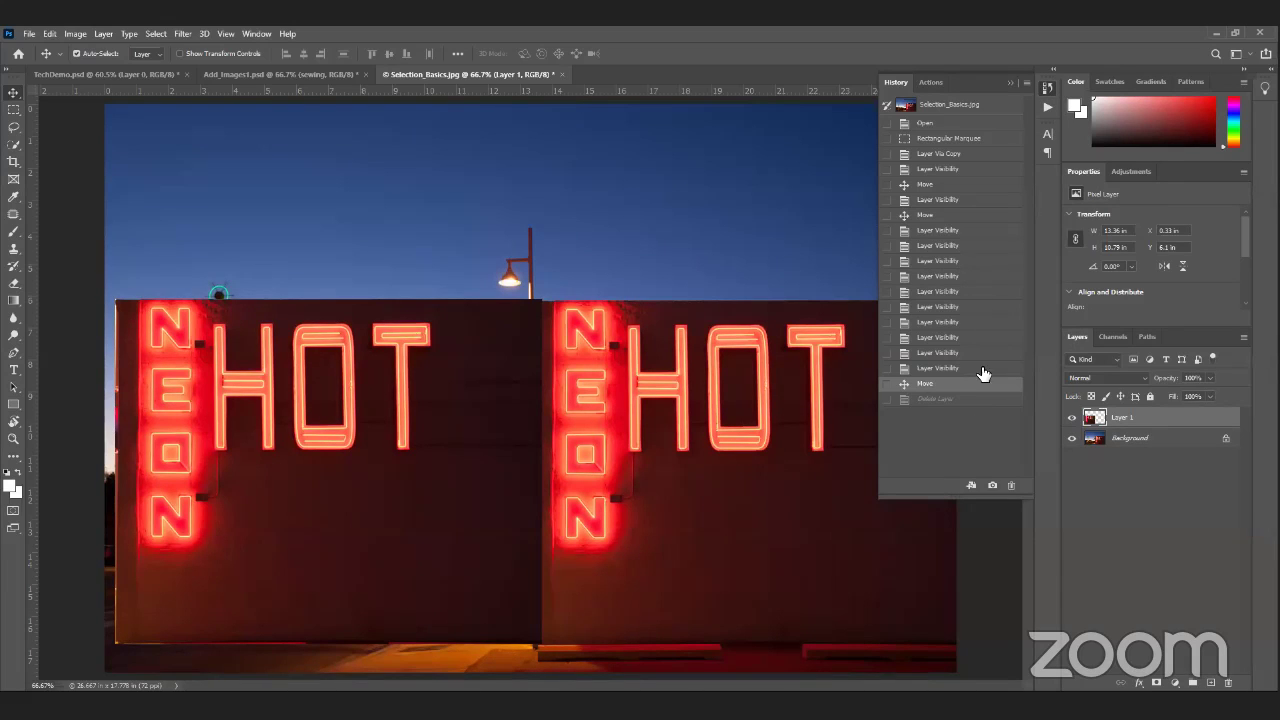
click(1047, 89)
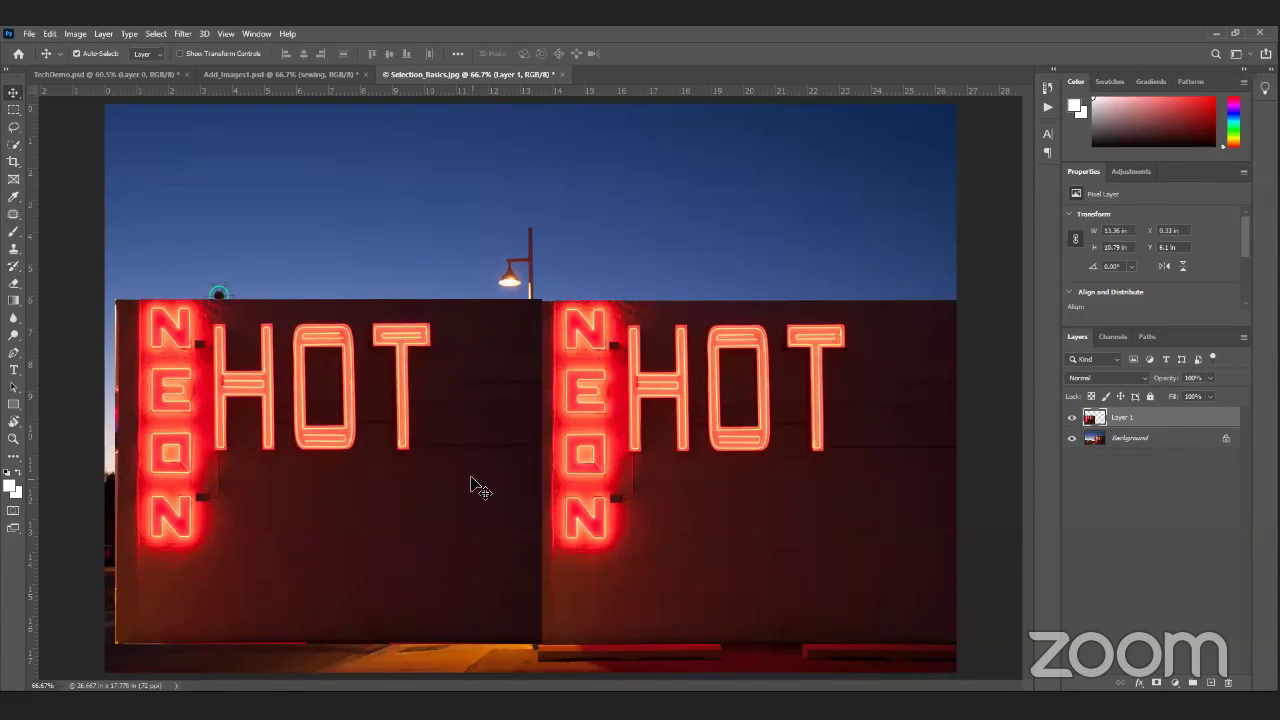
key(Delete)
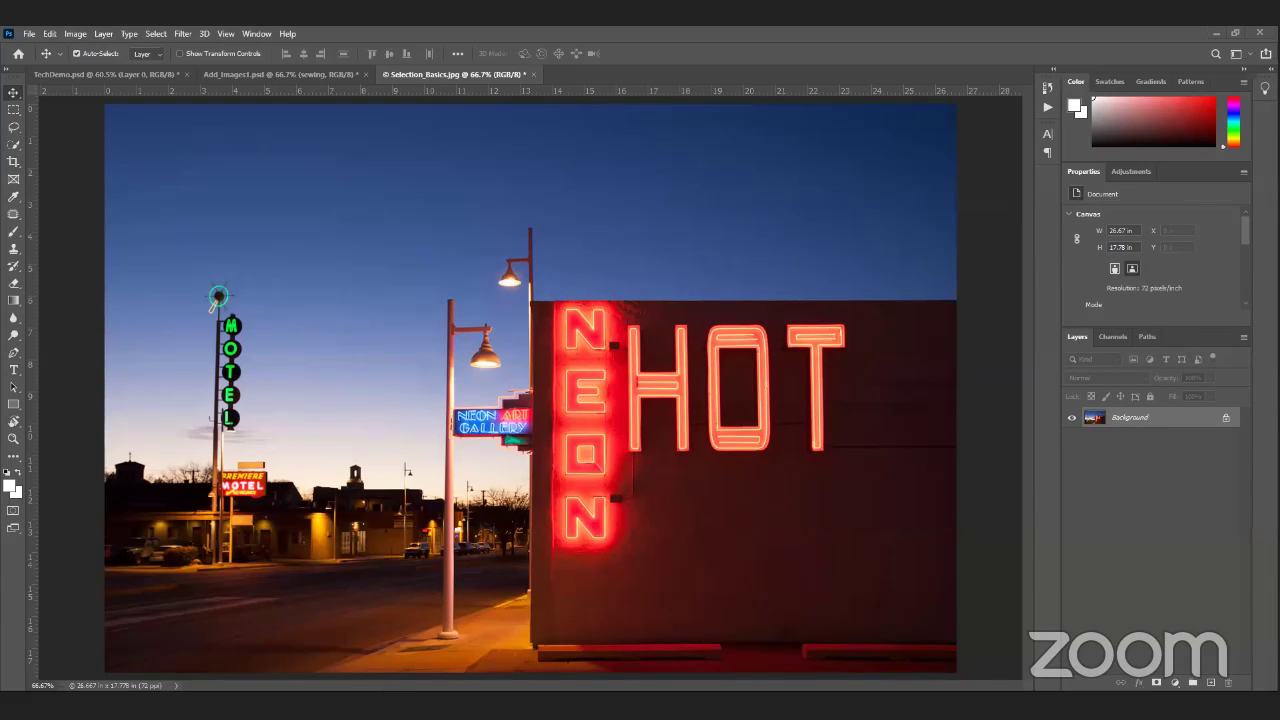
Step: Open Finetune_Selections.jpg through File > Open
click(29, 33)
click(38, 61)
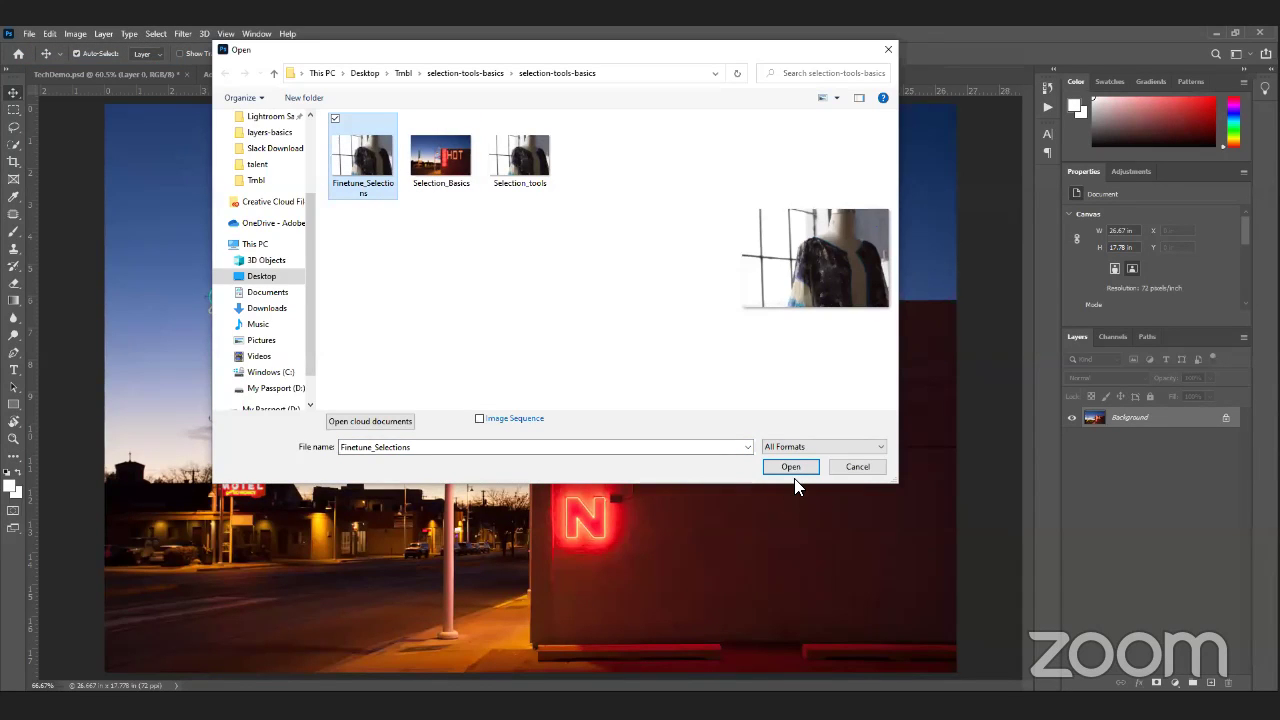
click(791, 469)
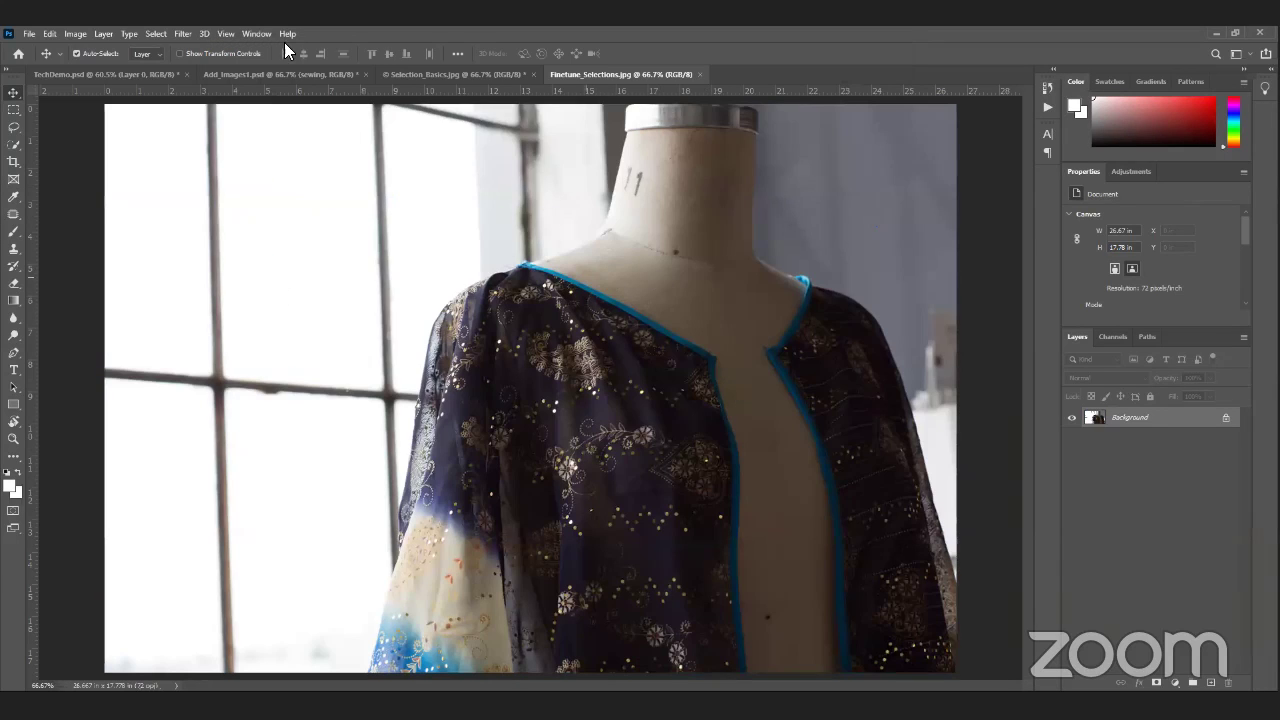
Step: Pick the Quick Selection Tool from the lasso flyout and adjust its brush size with the bracket keys
click(13, 128)
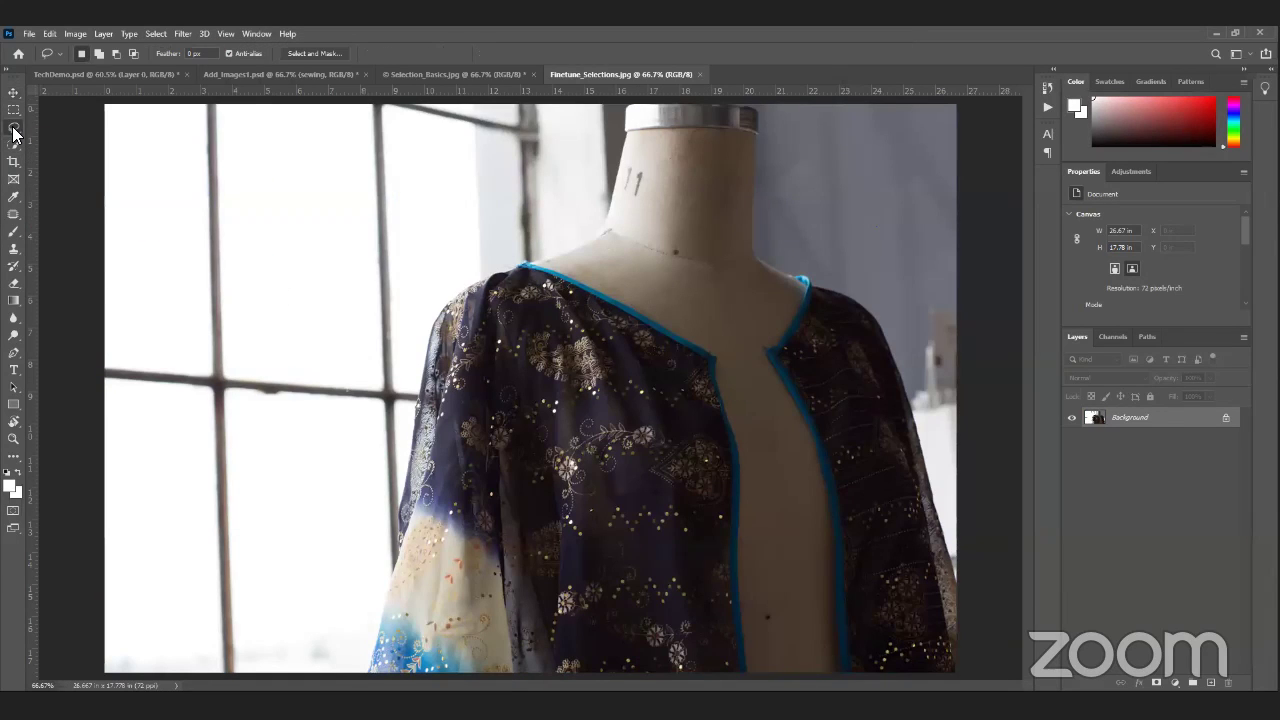
right_click(13, 130)
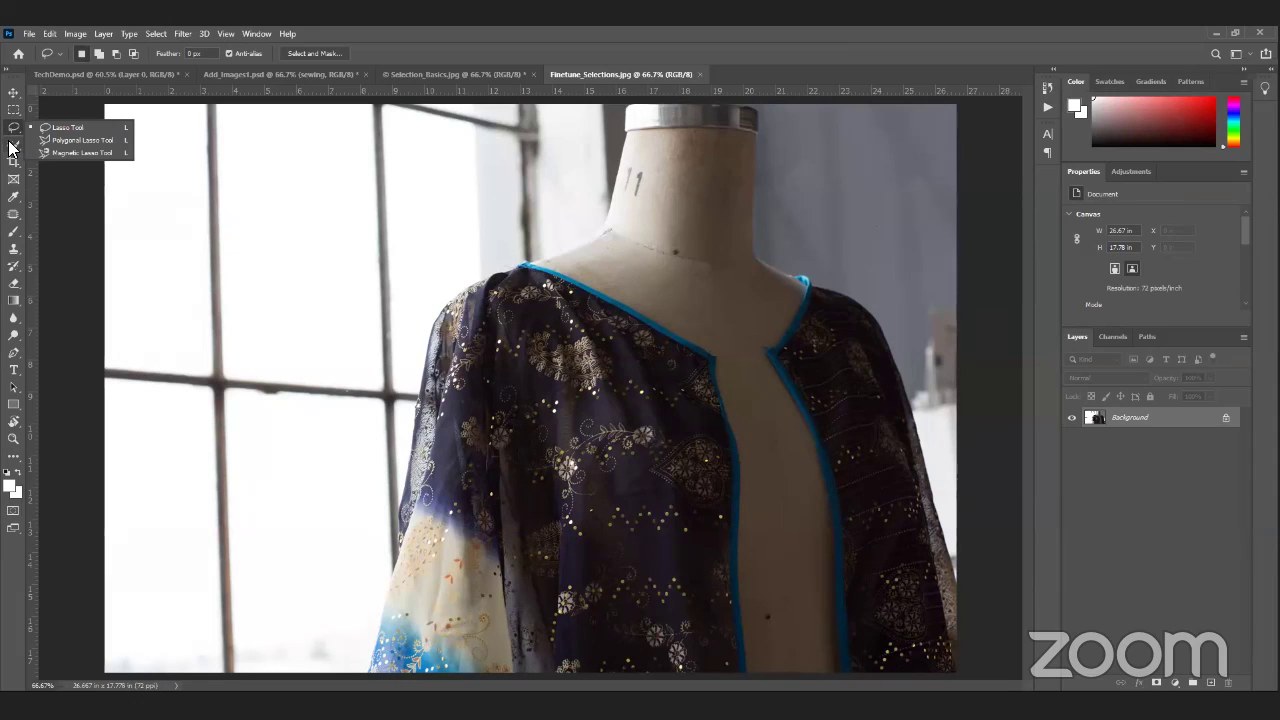
click(13, 145)
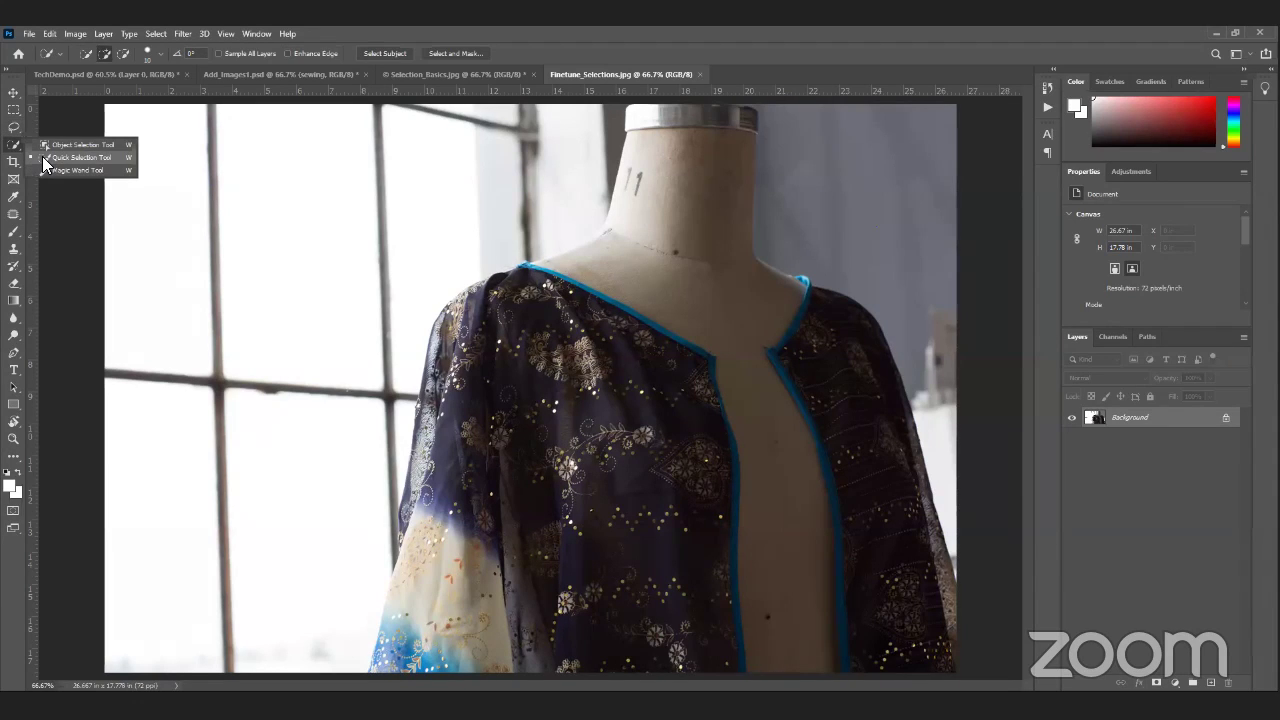
click(665, 130)
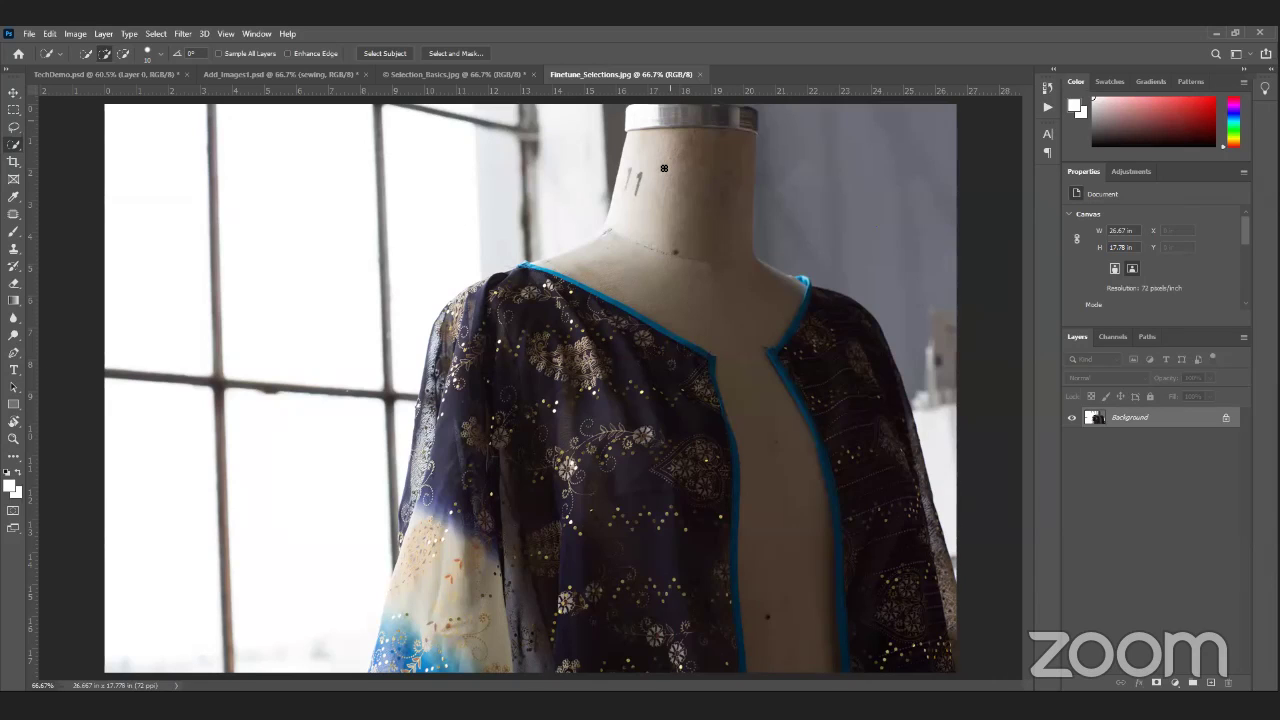
key(bracketright)
key(bracketright)
key(bracketright)
key(bracketright)
key(bracketright)
key(bracketright)
key(bracketright)
key(bracketright)
key(bracketright)
key(bracketright)
key(bracketright)
key(bracketright)
key(bracketright)
key(bracketright)
key(bracketleft)
key(bracketleft)
key(bracketleft)
key(bracketleft)
key(bracketleft)
key(bracketleft)
key(bracketleft)
Step: Set the Quick Selection brush to 34 px, then fine-tune its size with the bracket keys
click(159, 50)
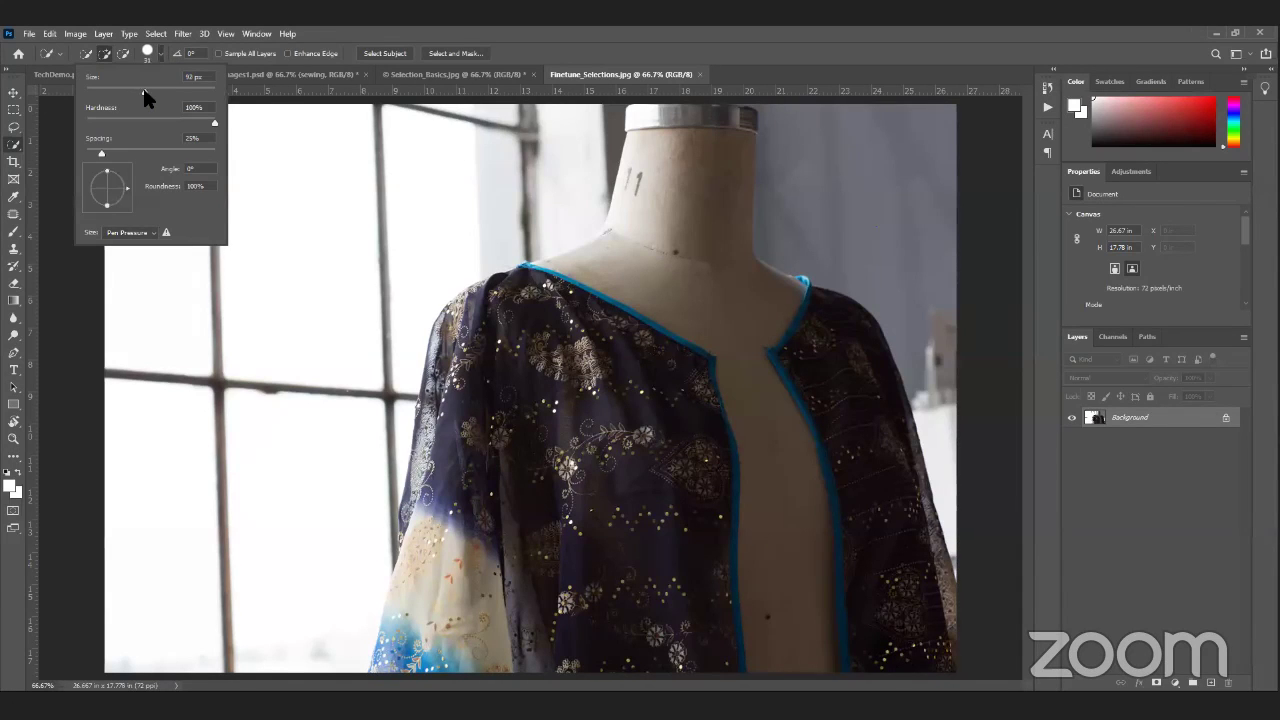
click(108, 91)
click(157, 48)
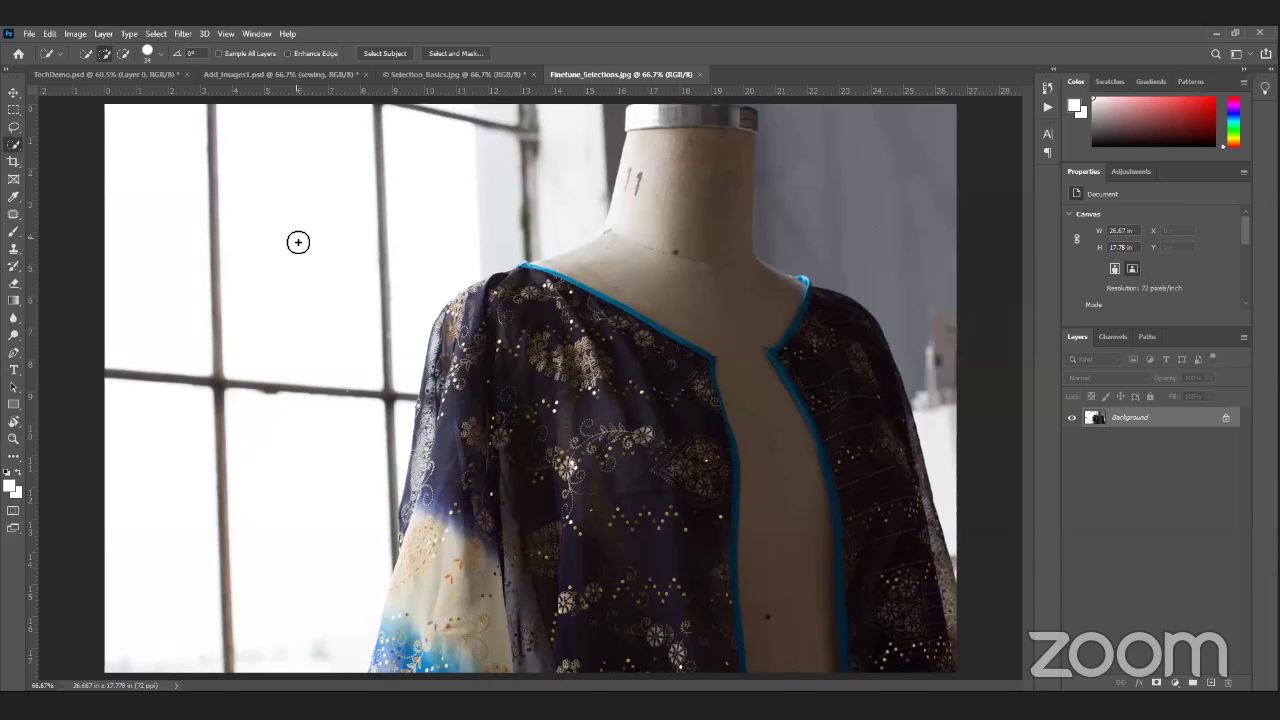
key(bracketleft)
key(bracketright)
key(bracketright)
key(bracketright)
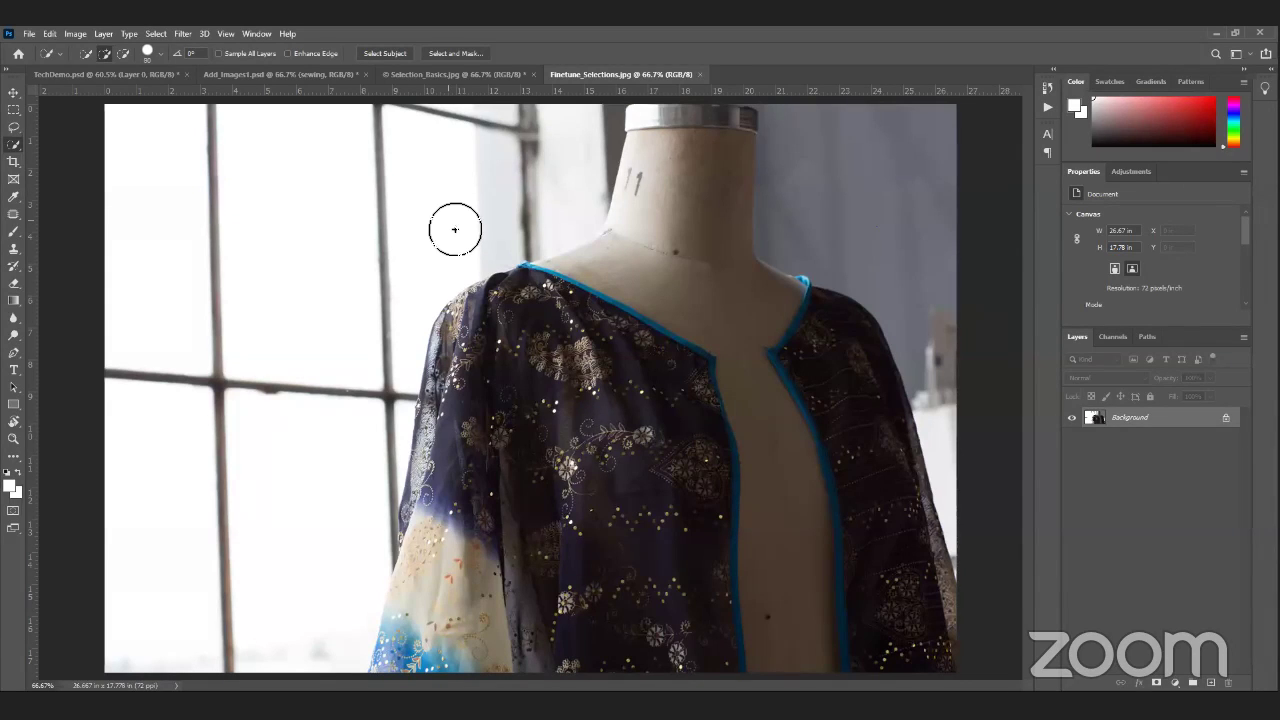
key(bracketright)
key(bracketright)
key(bracketright)
key(bracketright)
key(bracketleft)
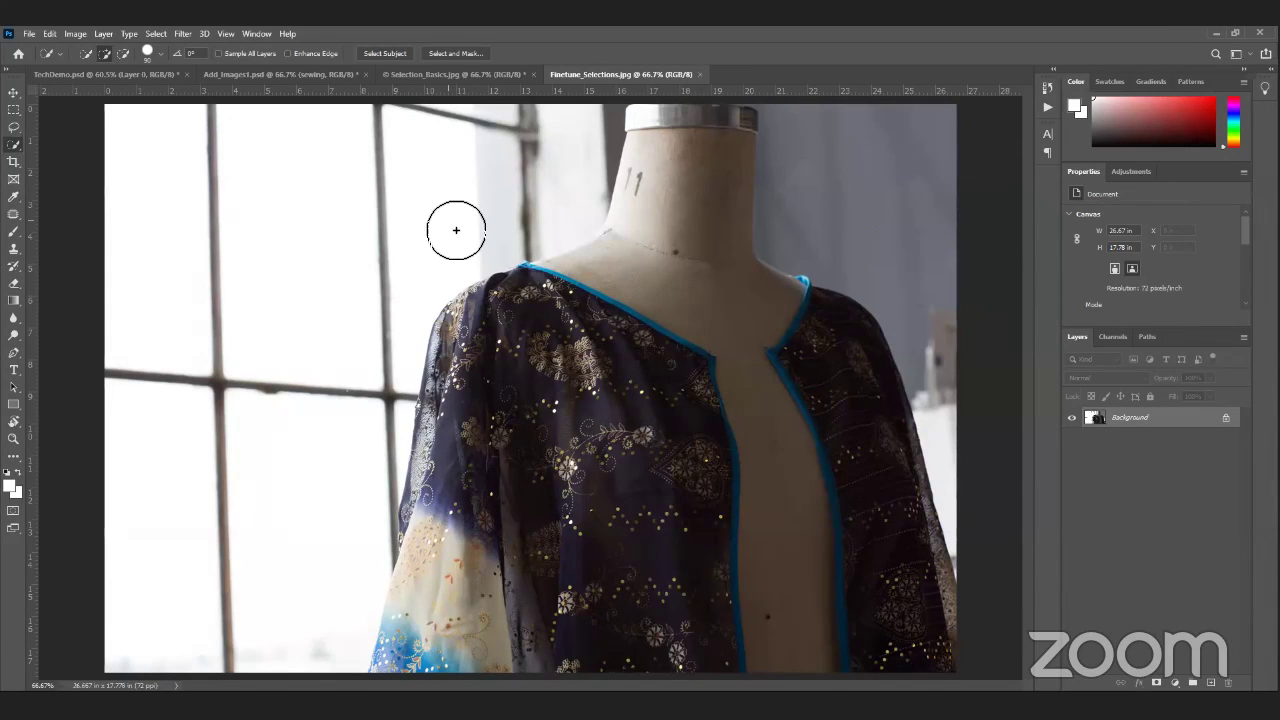
key(bracketleft)
key(bracketleft)
key(bracketleft)
key(bracketleft)
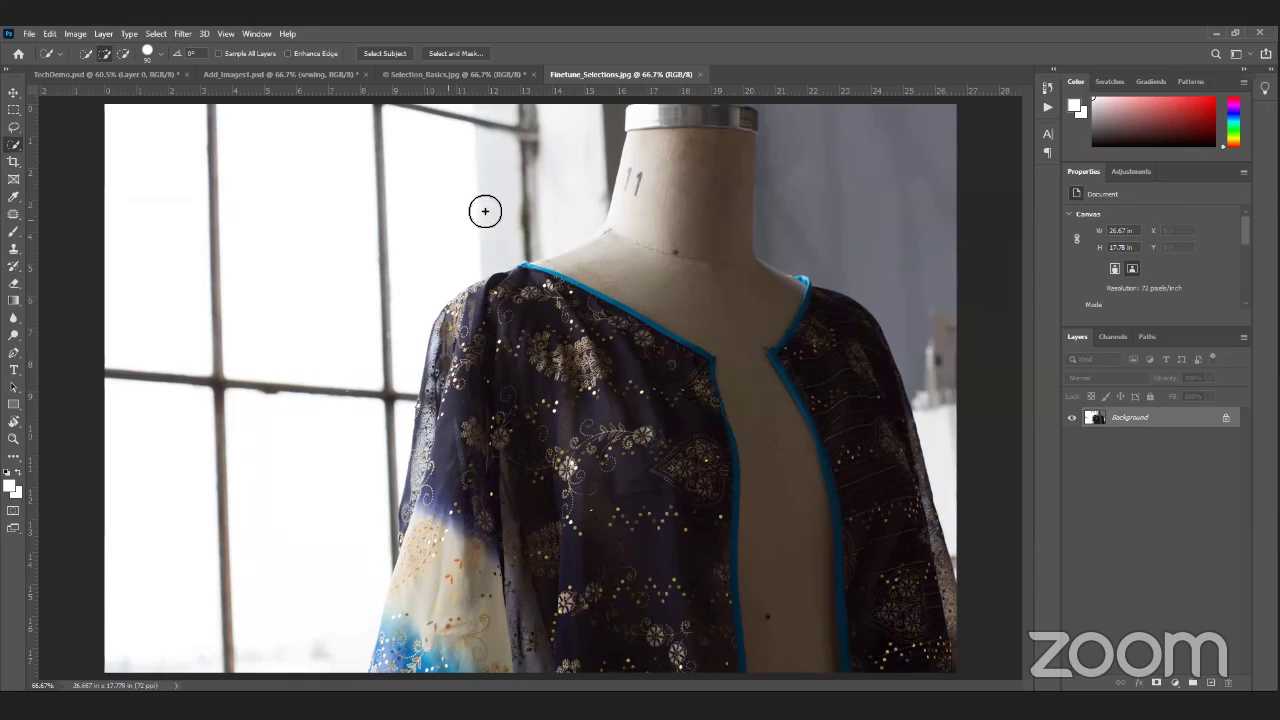
Step: Select the mannequin's neck and shoulders, then switch to Subtract mode
click(699, 287)
click(699, 287)
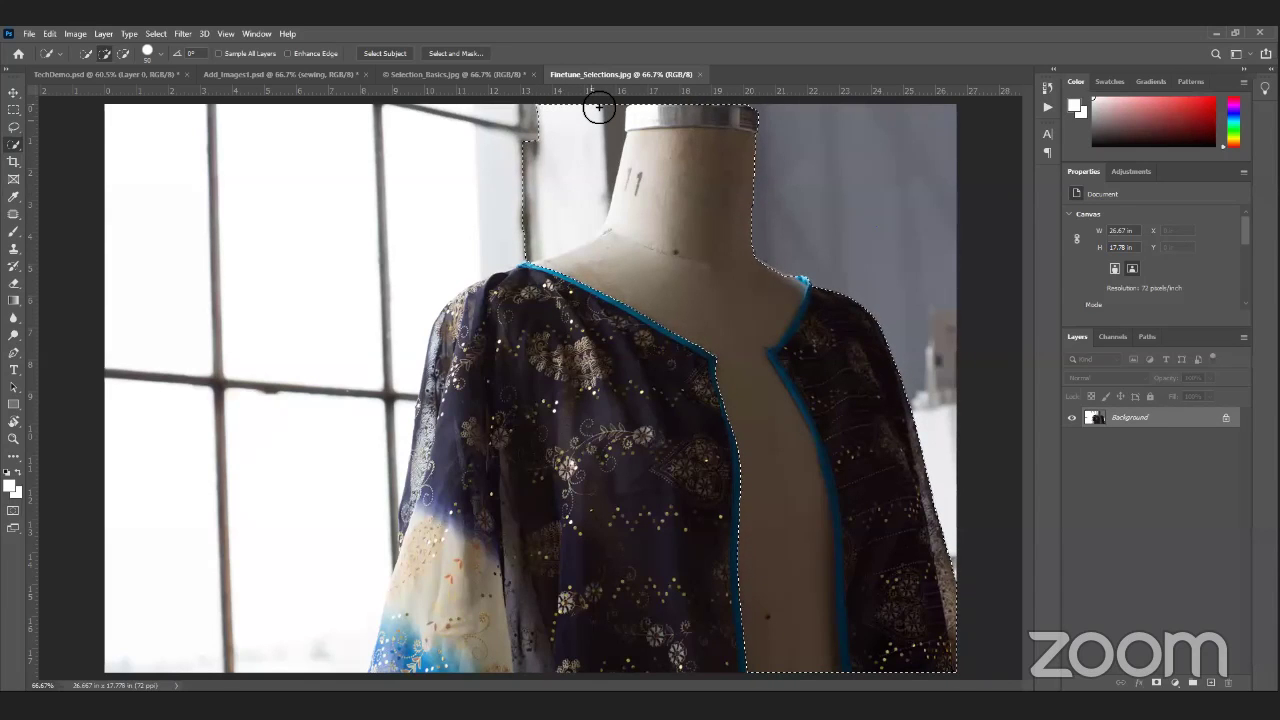
click(123, 53)
Step: Trim the top of the right shoulder from the selection, then deselect everything from the Select menu
key(shift)
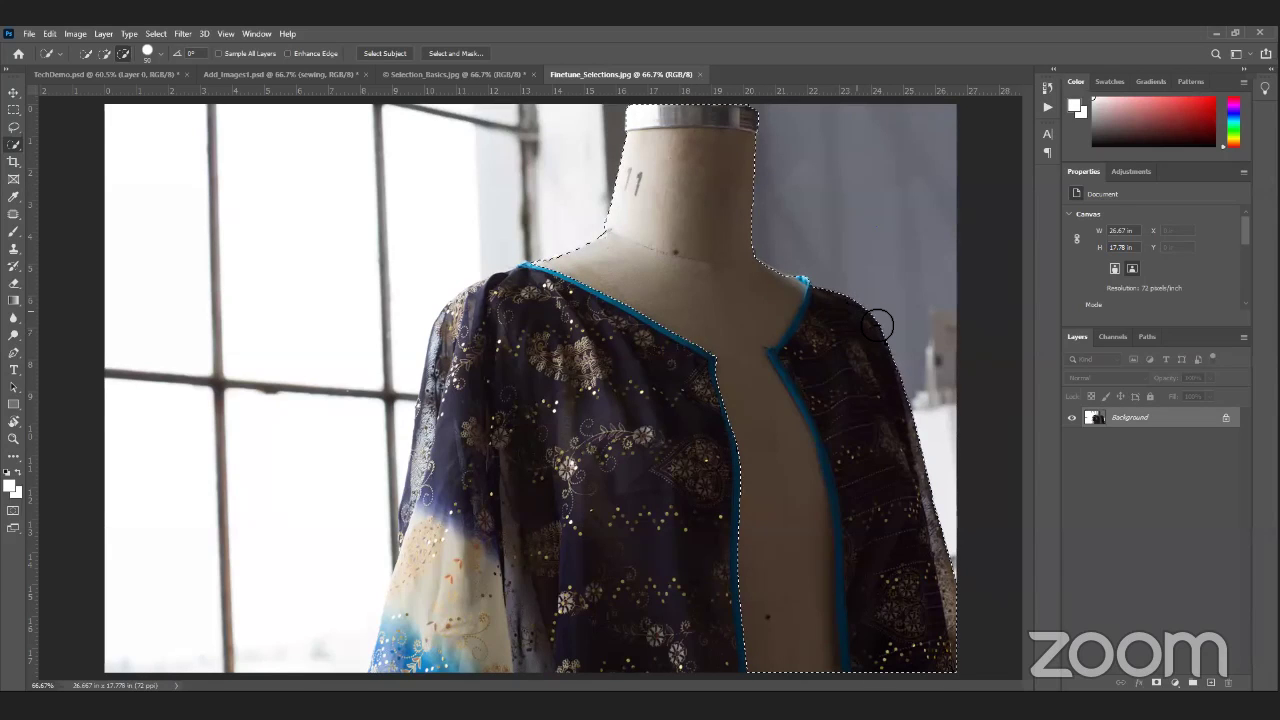
mouse_move(870, 325)
mouse_down()
mouse_move(942, 525)
mouse_move(950, 605)
mouse_move(912, 410)
mouse_move(884, 350)
mouse_move(903, 300)
mouse_up()
click(156, 33)
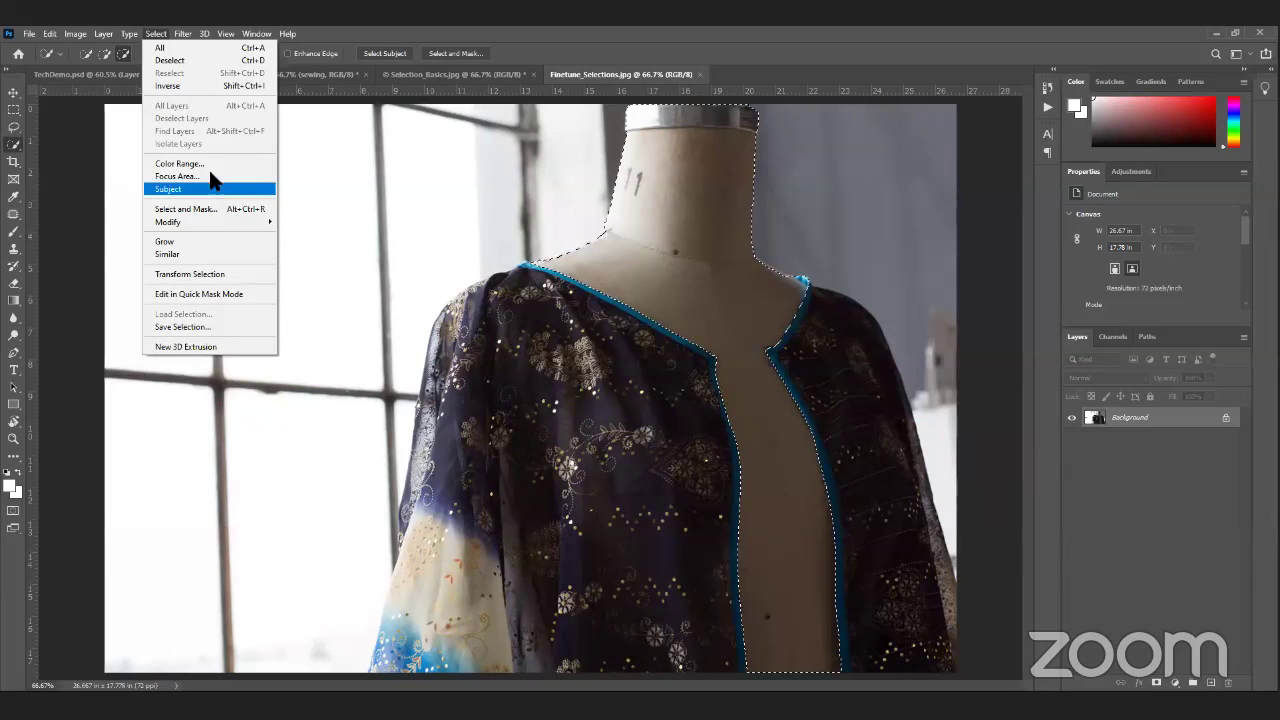
click(181, 66)
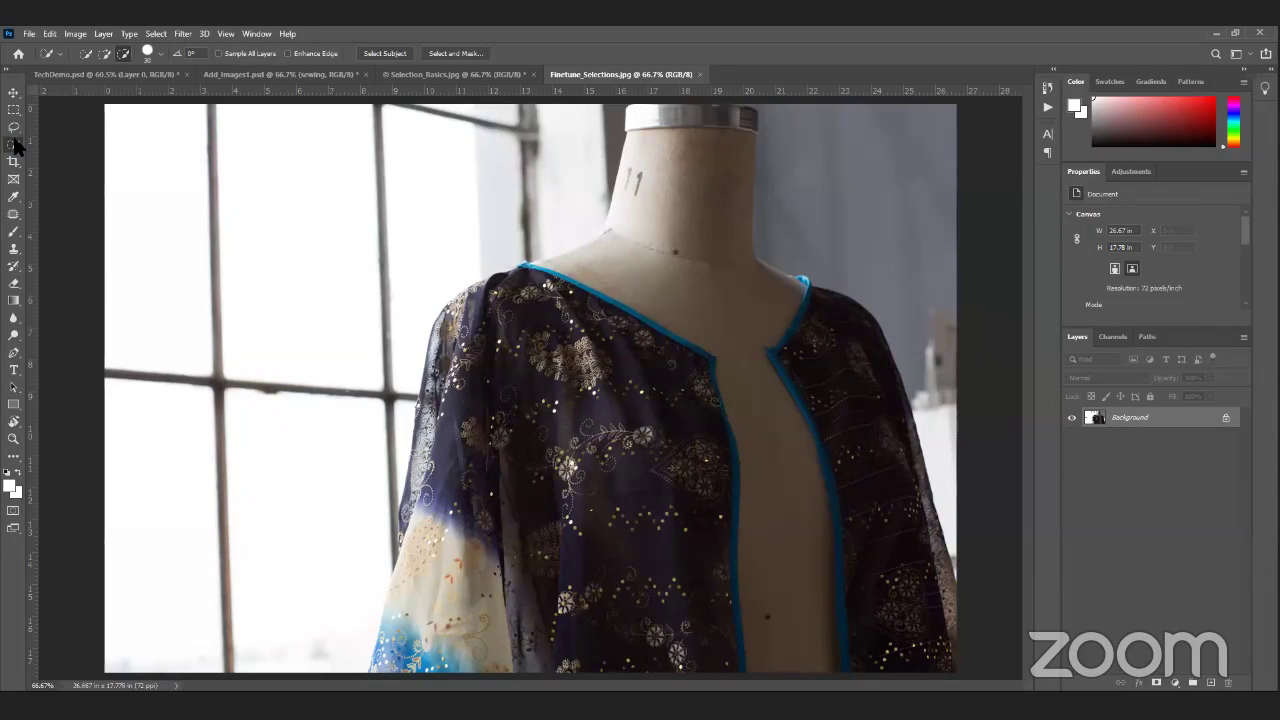
Step: Start a fresh selection and paint the collar top, neck and shoulders with Quick Selection
click(86, 53)
key(ctrl+d)
mouse_move(695, 118)
mouse_down()
mouse_move(684, 179)
mouse_move(687, 157)
mouse_move(659, 124)
mouse_move(651, 186)
mouse_up()
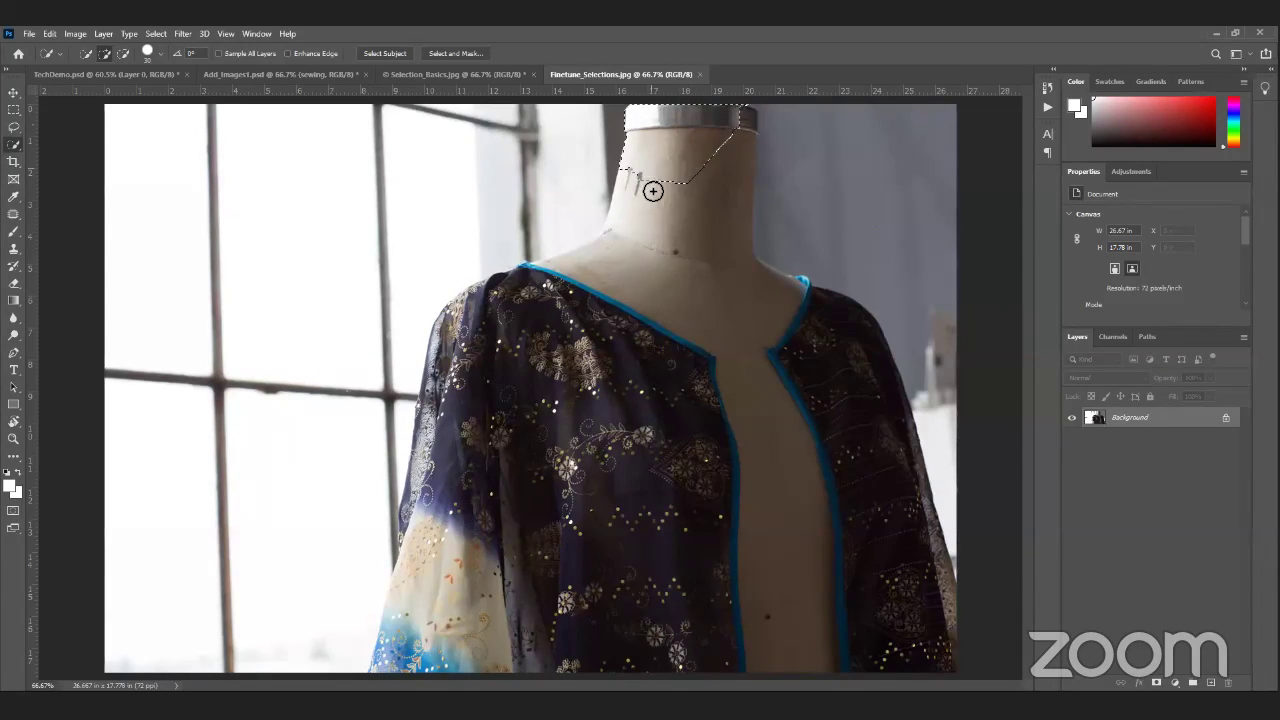
mouse_move(708, 233)
mouse_down()
mouse_move(629, 266)
mouse_move(726, 303)
mouse_move(609, 243)
mouse_up()
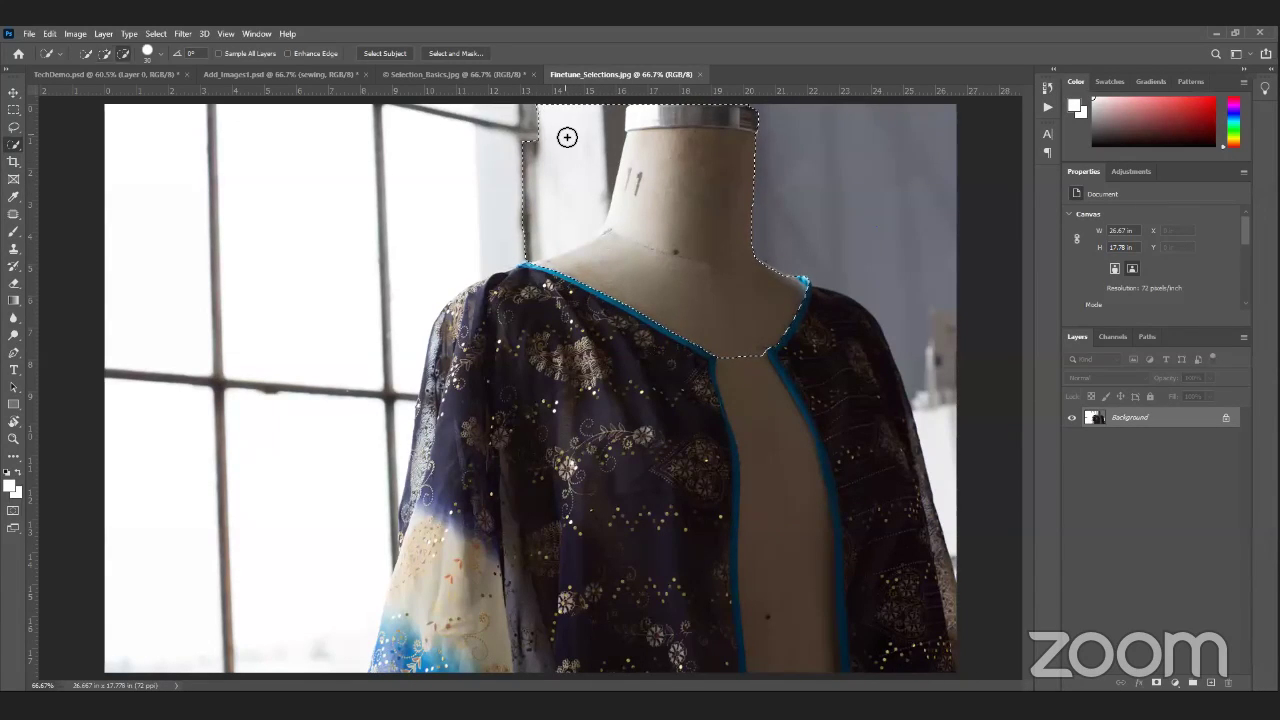
mouse_move(559, 139)
mouse_down()
mouse_move(543, 149)
mouse_move(531, 131)
mouse_move(525, 247)
mouse_up()
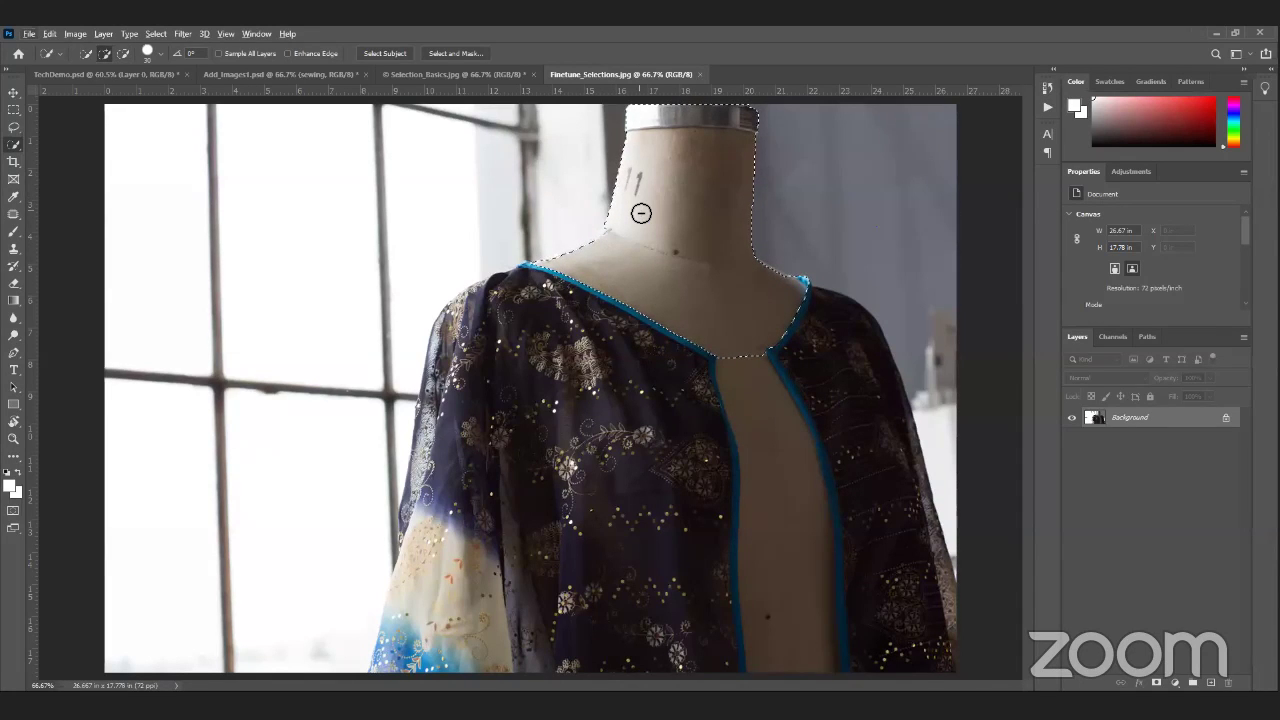
Step: Switch to Subtract mode, shrink the brush and zoom in on the neck
click(122, 53)
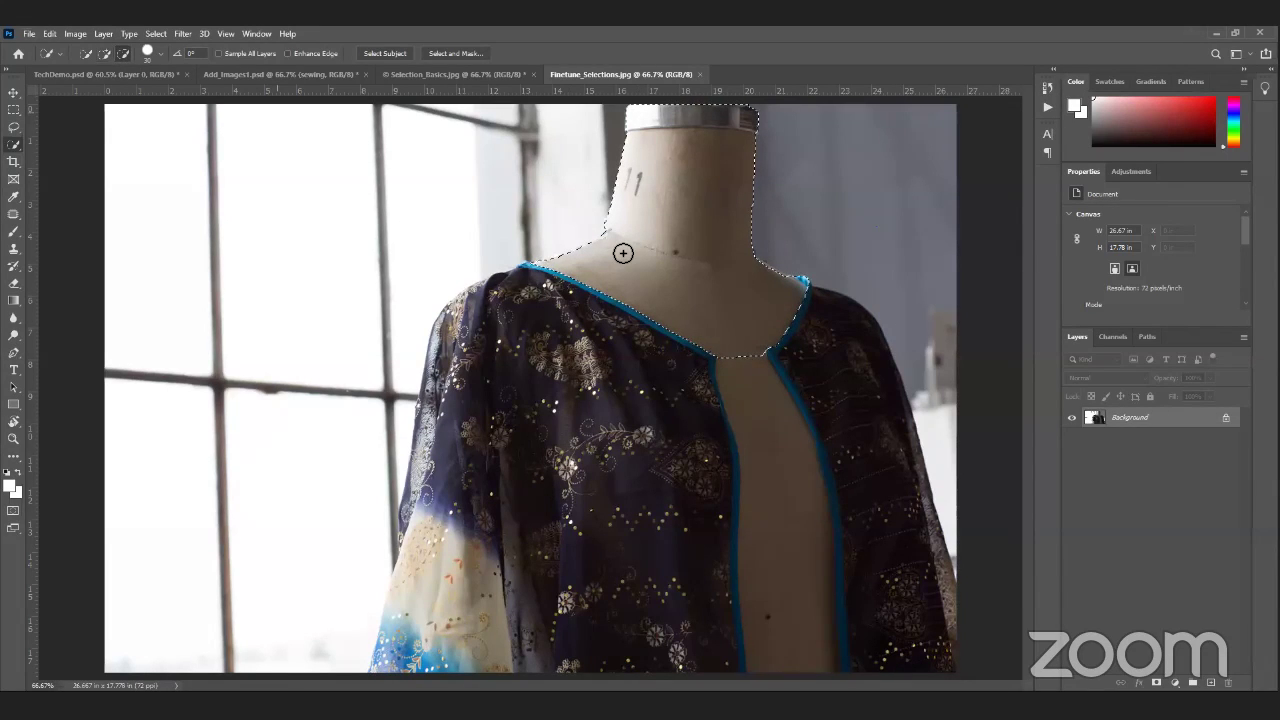
key(alt)
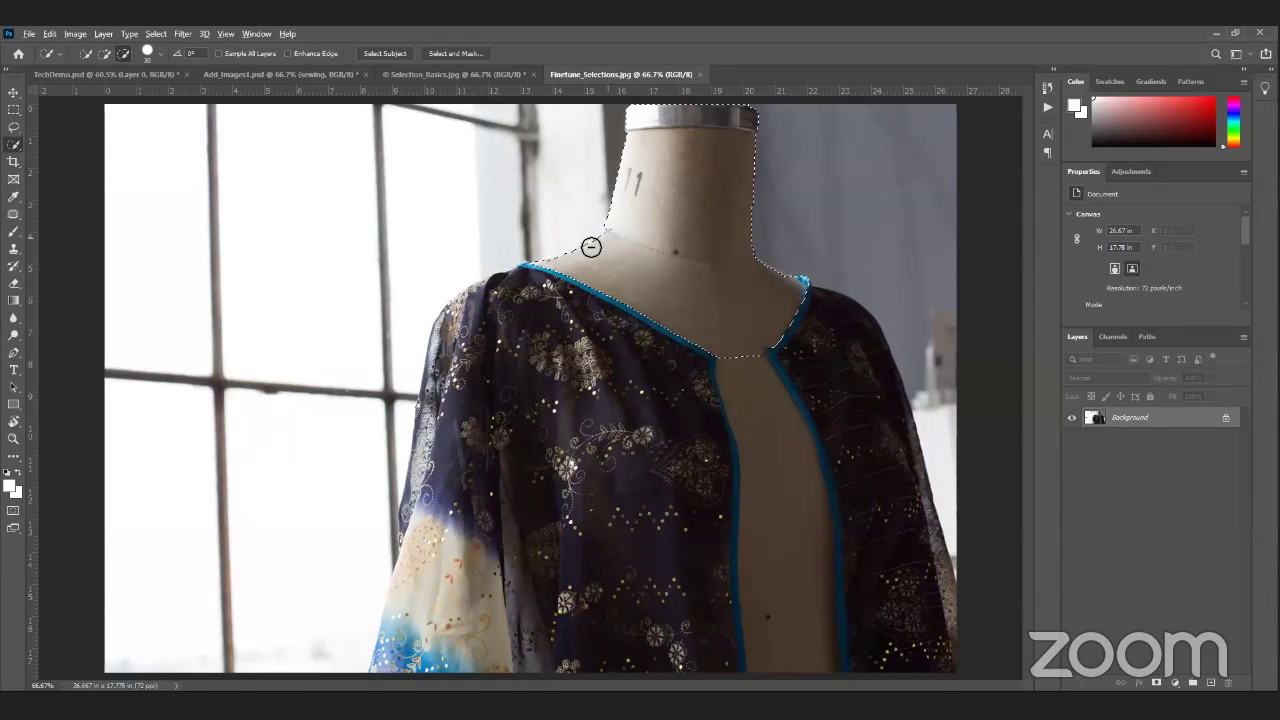
key(bracketright)
key(bracketright)
key(bracketright)
key(bracketright)
key(bracketright)
key(bracketright)
key(bracketright)
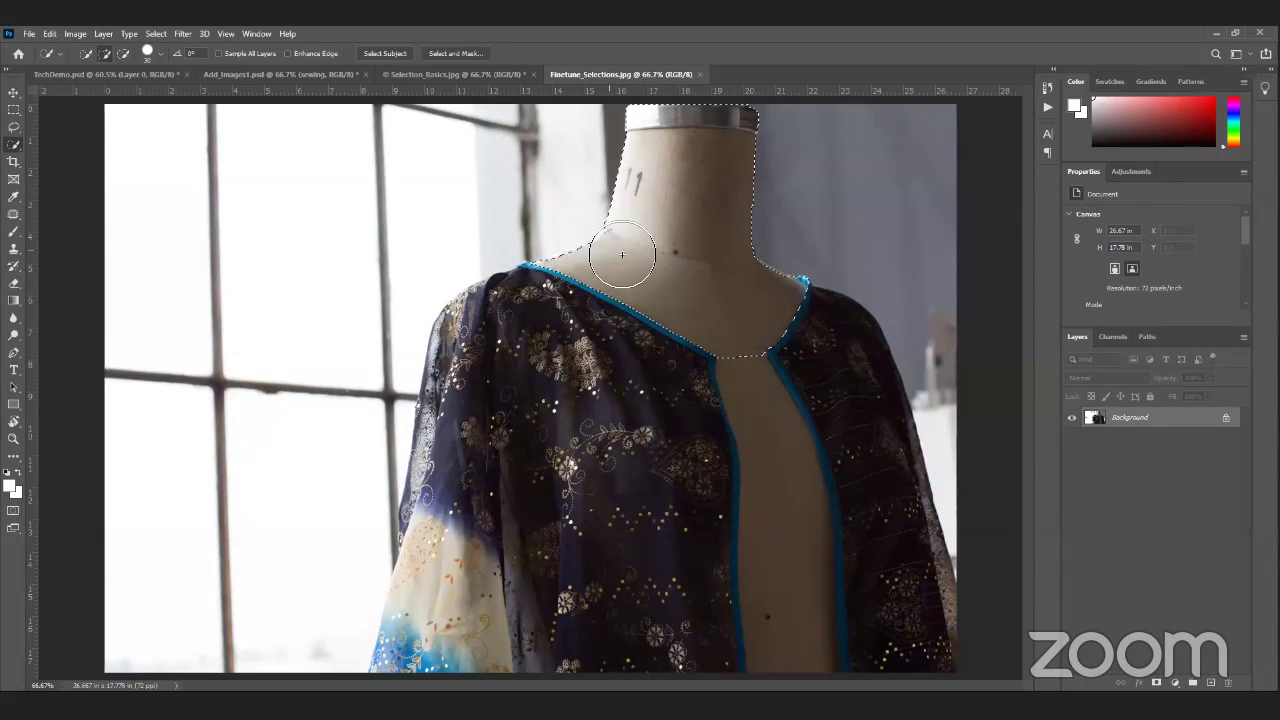
key(bracketleft)
key(bracketleft)
key(bracketleft)
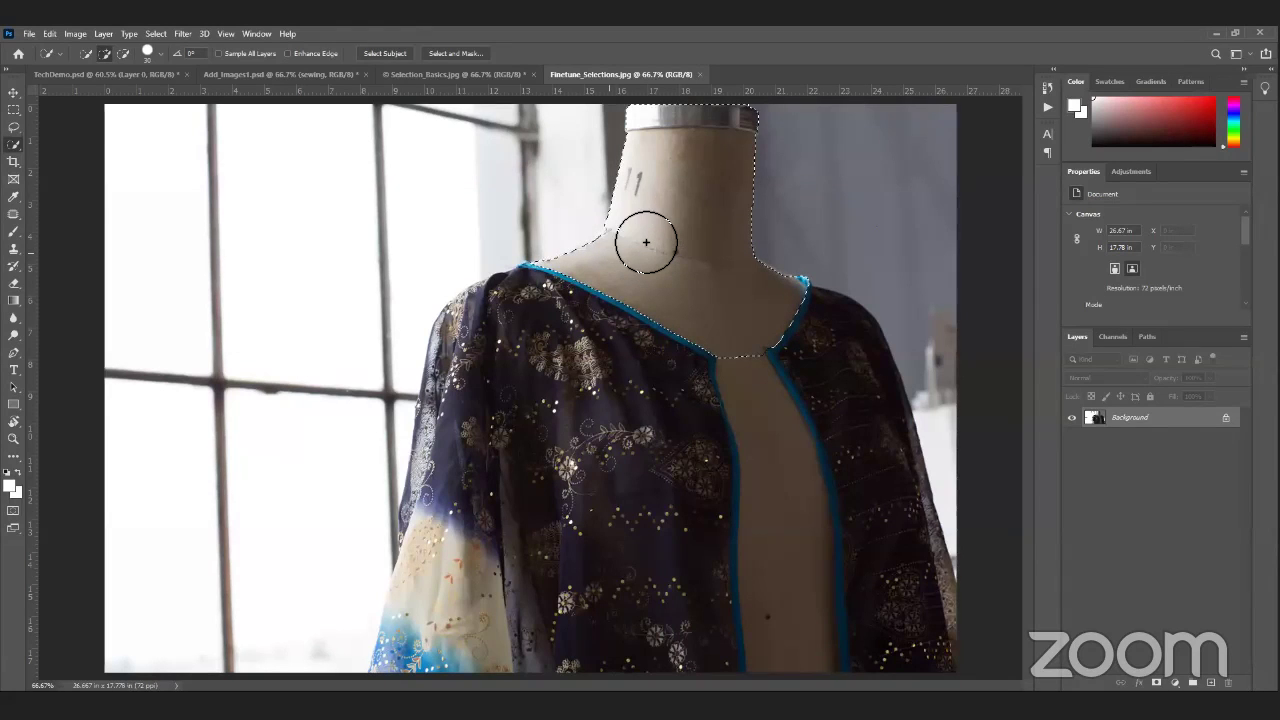
scroll(663, 211, up, 1)
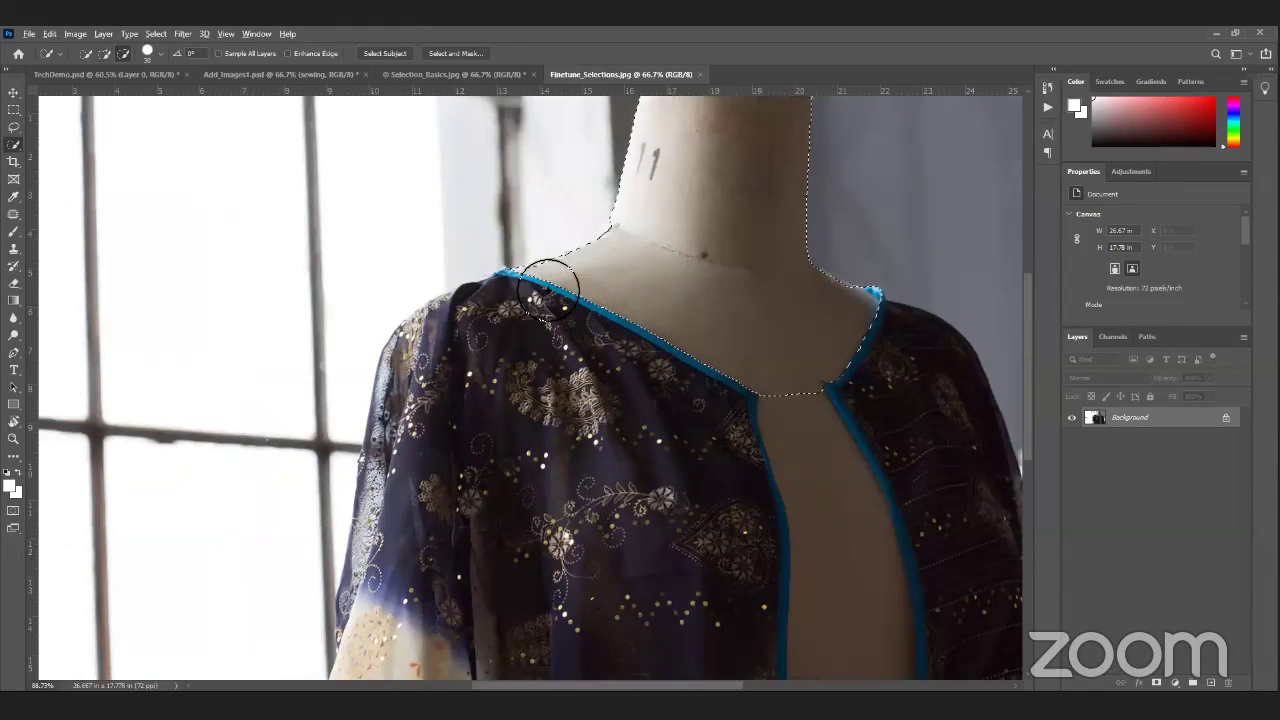
scroll(660, 230, up, 10)
key(bracketleft)
key(bracketleft)
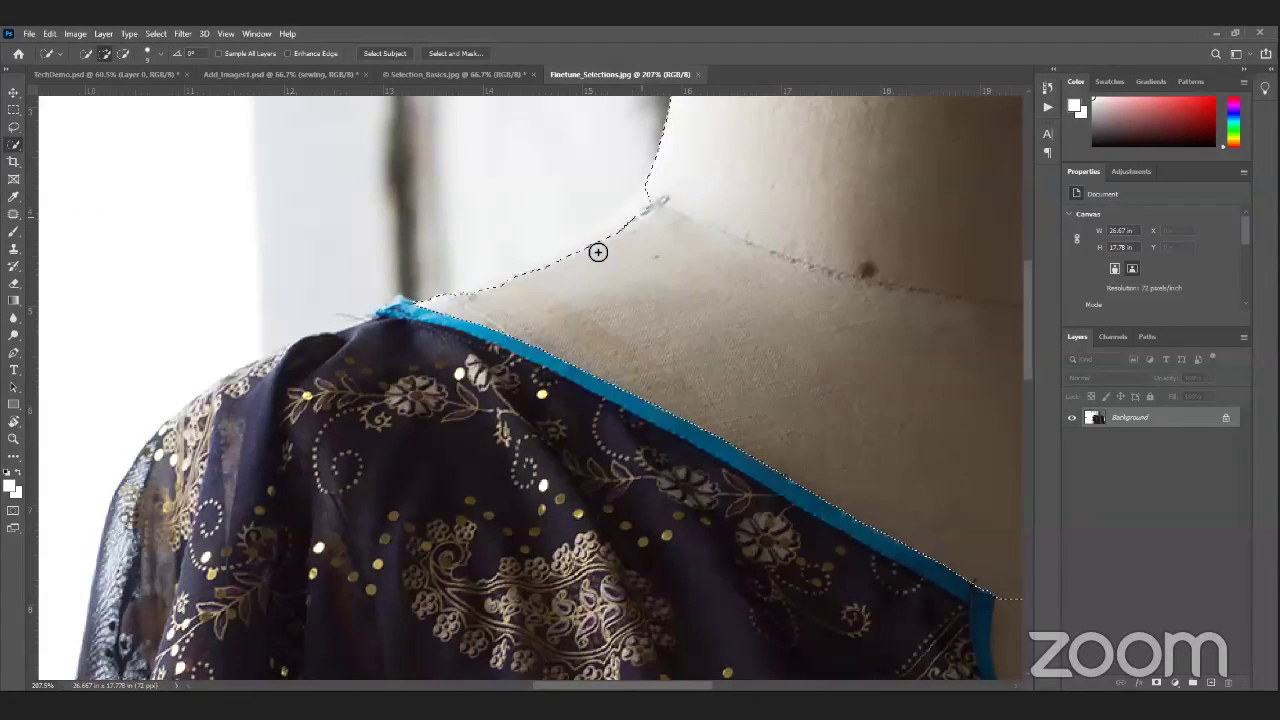
Step: Refine the neck and shoulder edge against the window background, then fit the image on screen
click(487, 290)
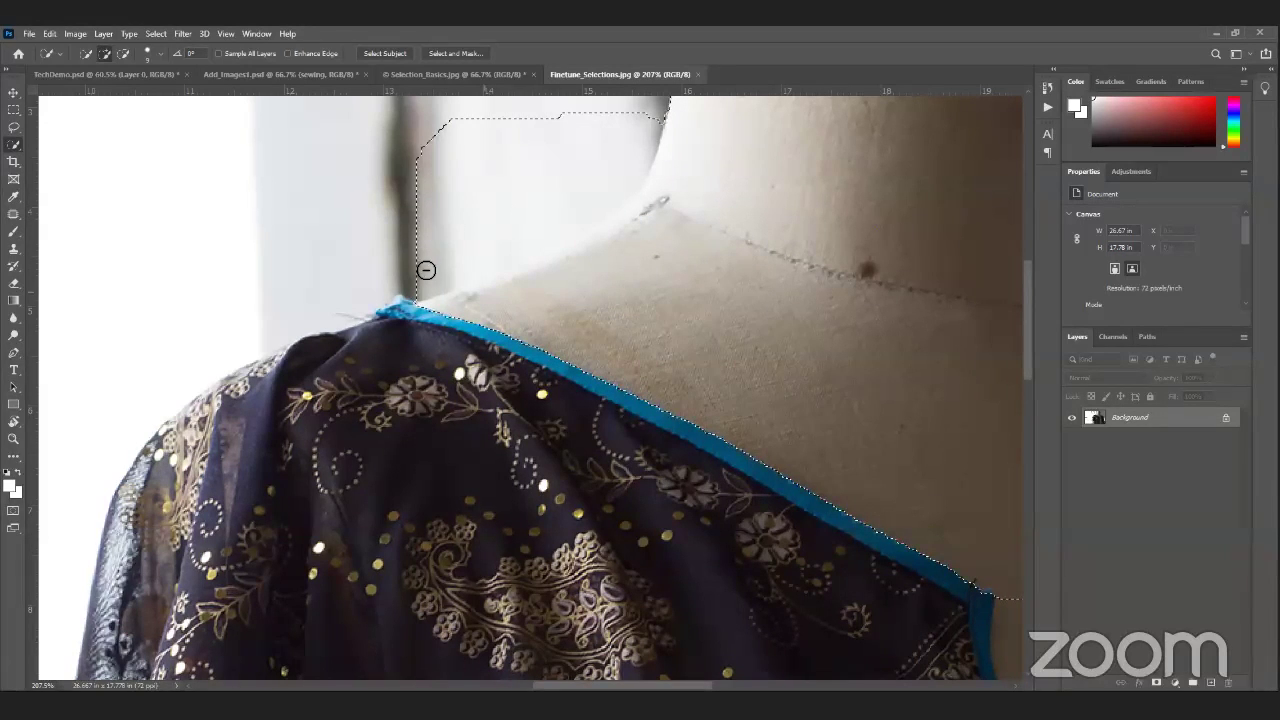
alt+click(600, 244)
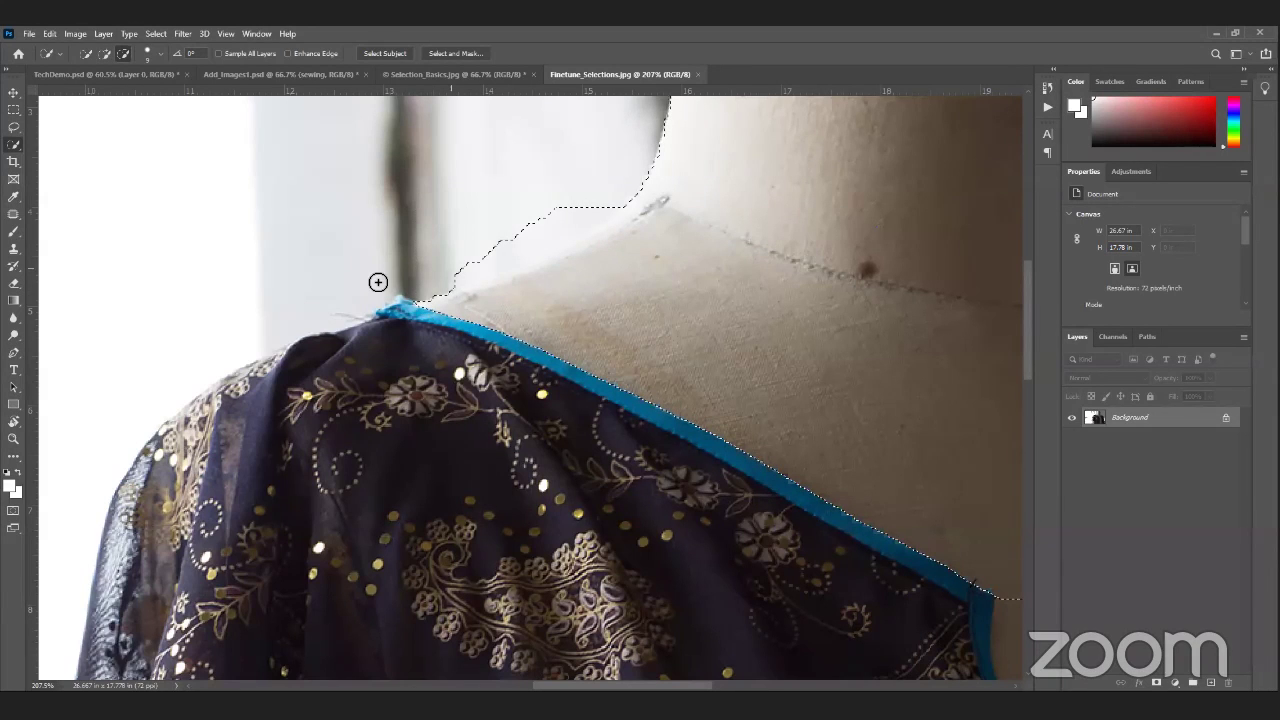
alt+click(440, 226)
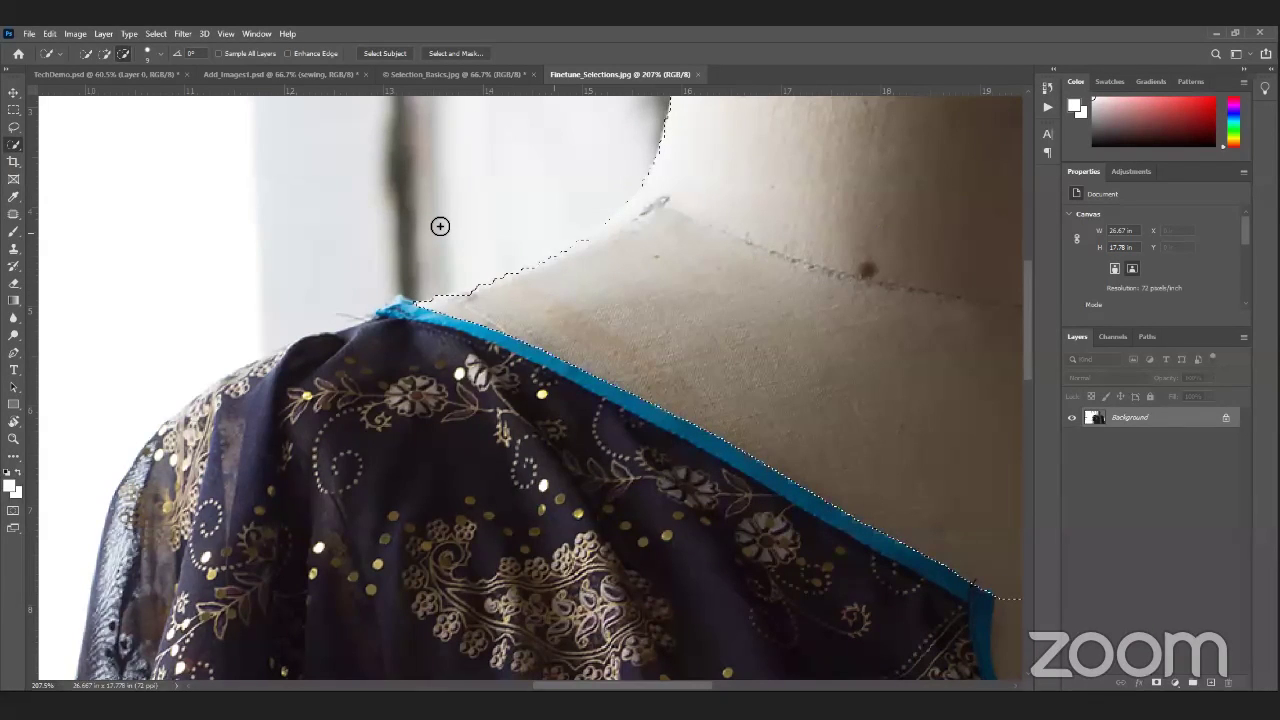
alt+click(509, 286)
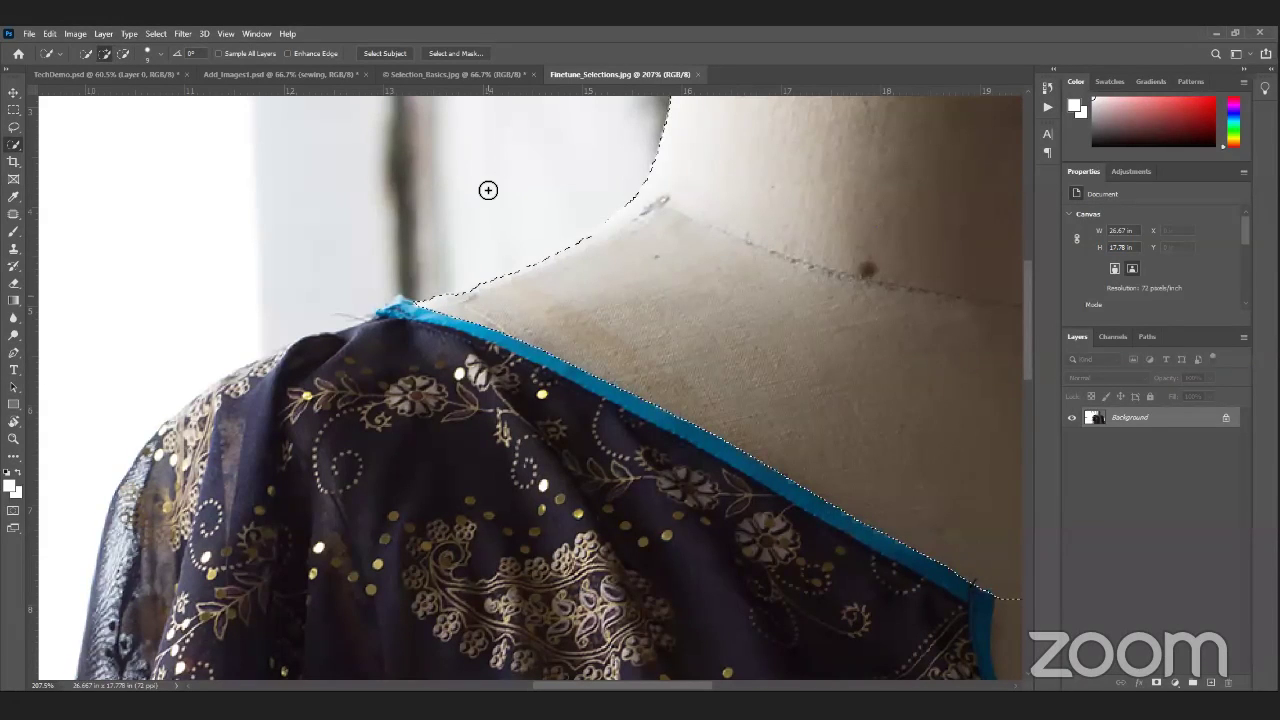
alt+click(577, 223)
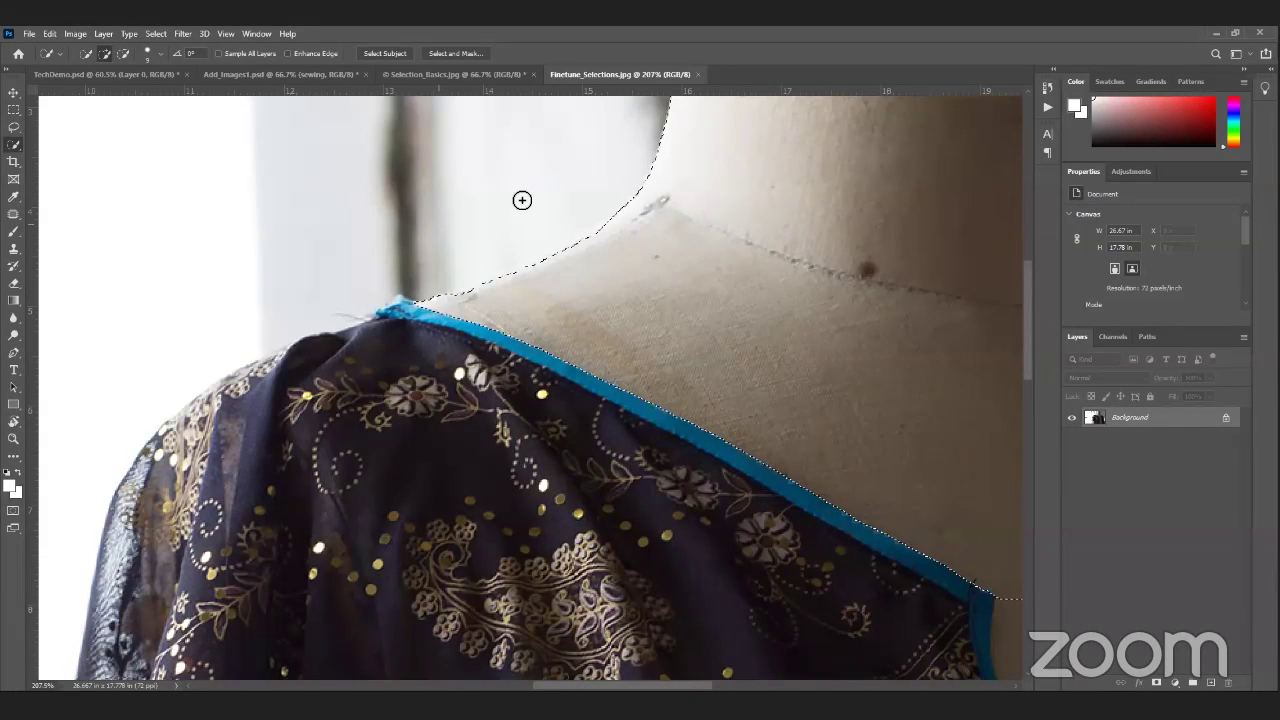
alt+click(463, 249)
key(ctrl+0)
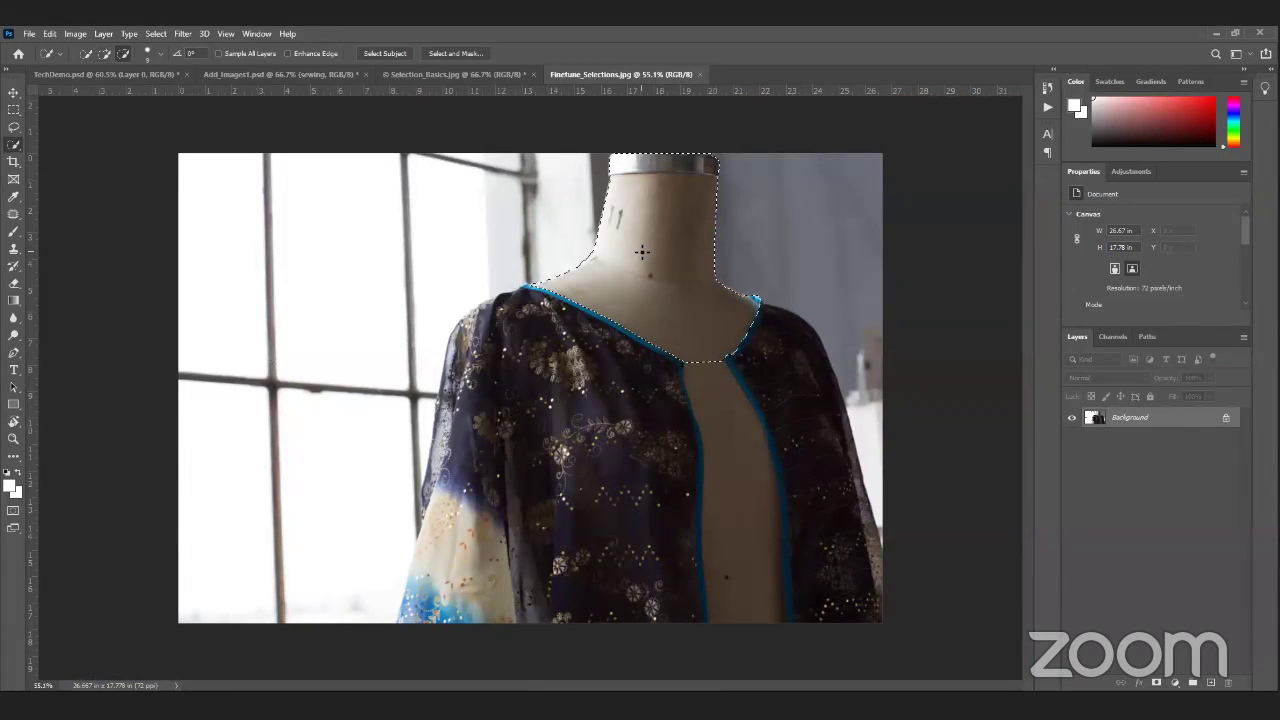
Step: With a 25 brush, extend the selection down the chest to the image bottom and subtract the lower right jacket
scroll(748, 358, down, 1)
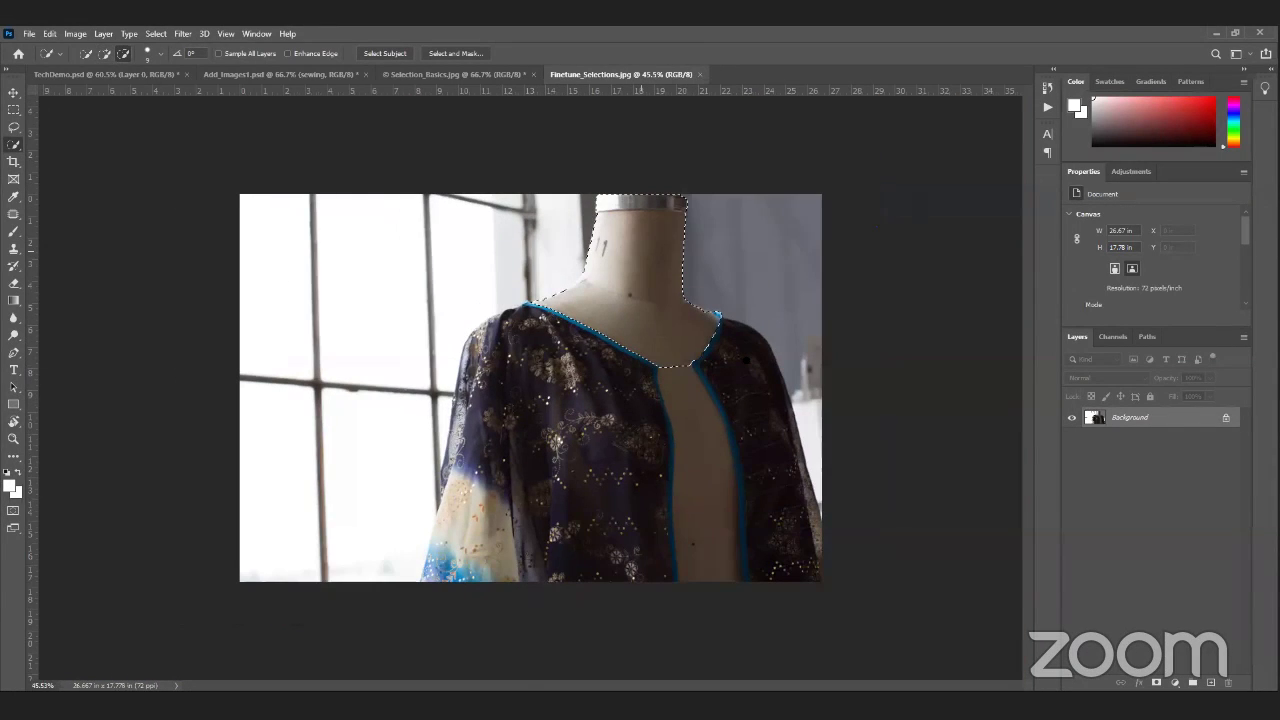
scroll(745, 359, up, 2)
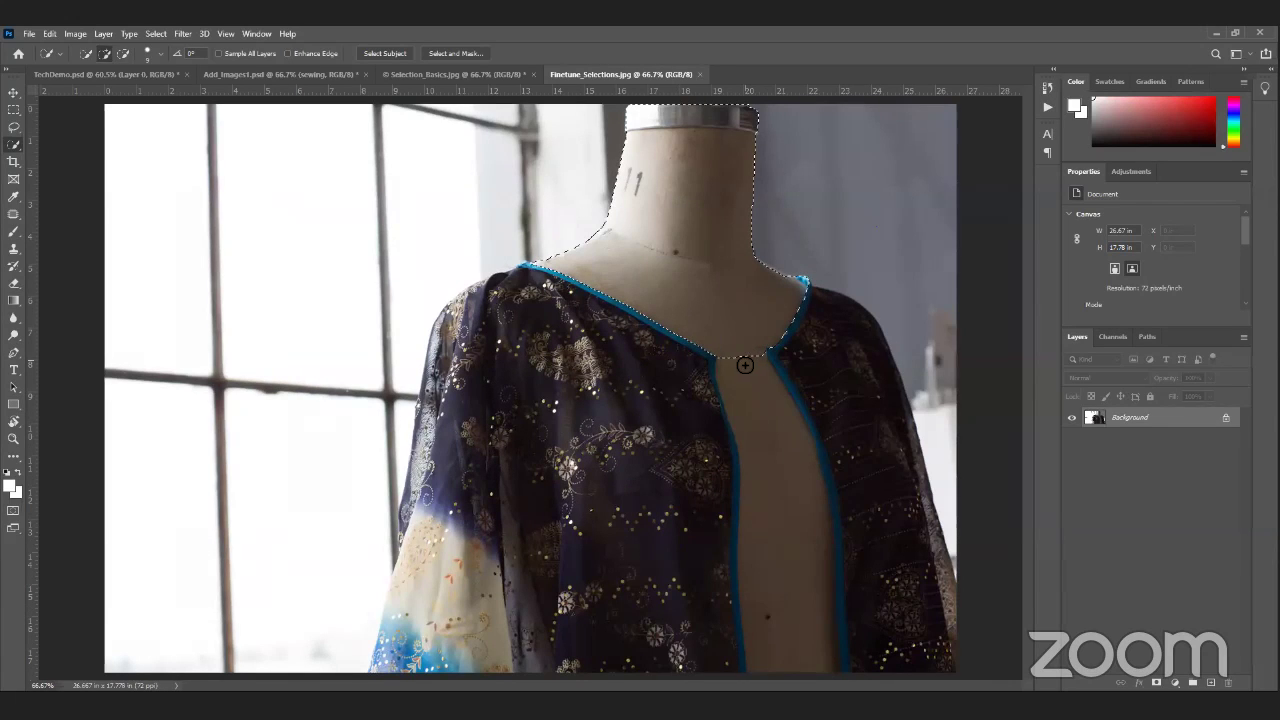
key(bracketright)
key(bracketright)
key(bracketright)
key(bracketright)
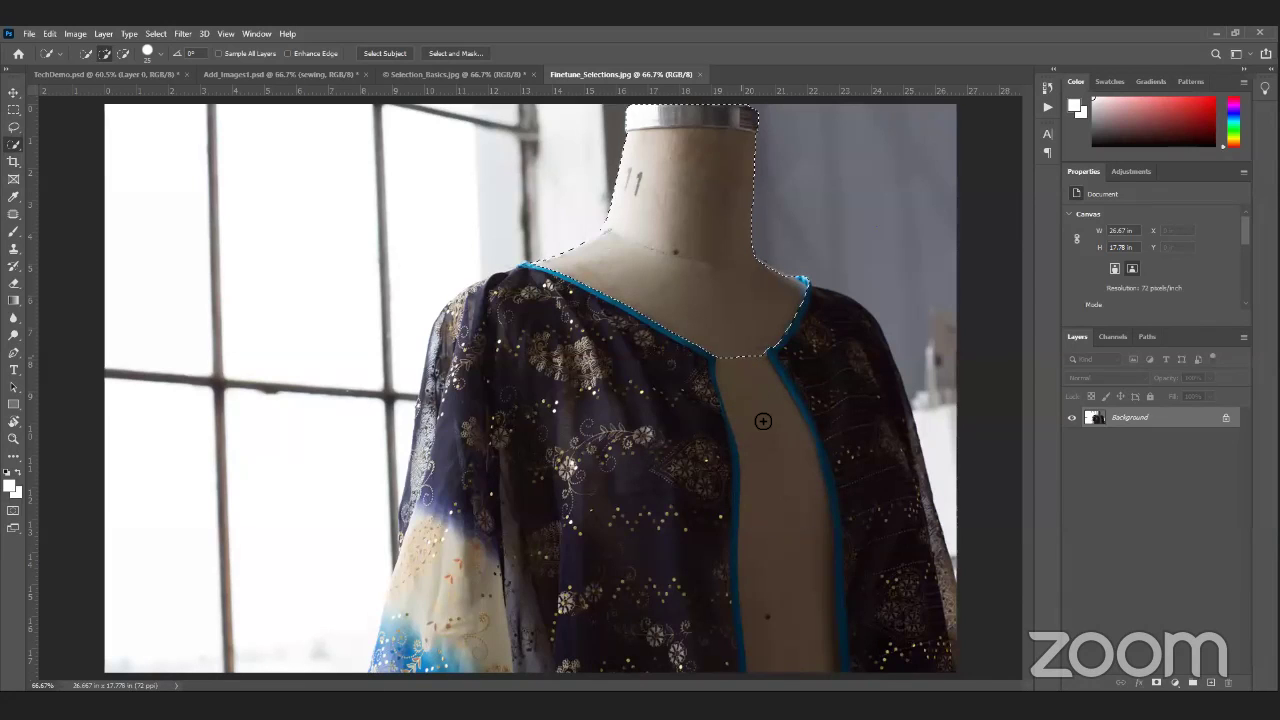
click(783, 551)
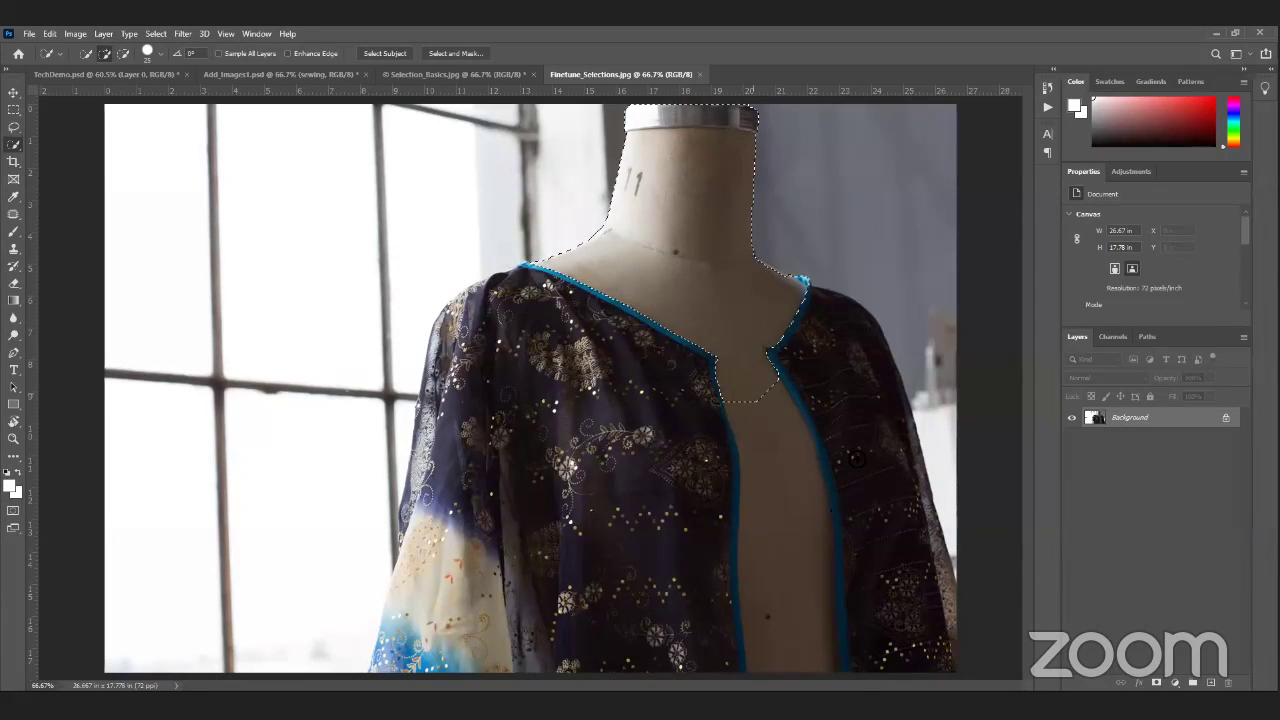
mouse_move(862, 442)
mouse_down()
mouse_move(872, 497)
mouse_move(869, 453)
mouse_up()
alt+click(875, 307)
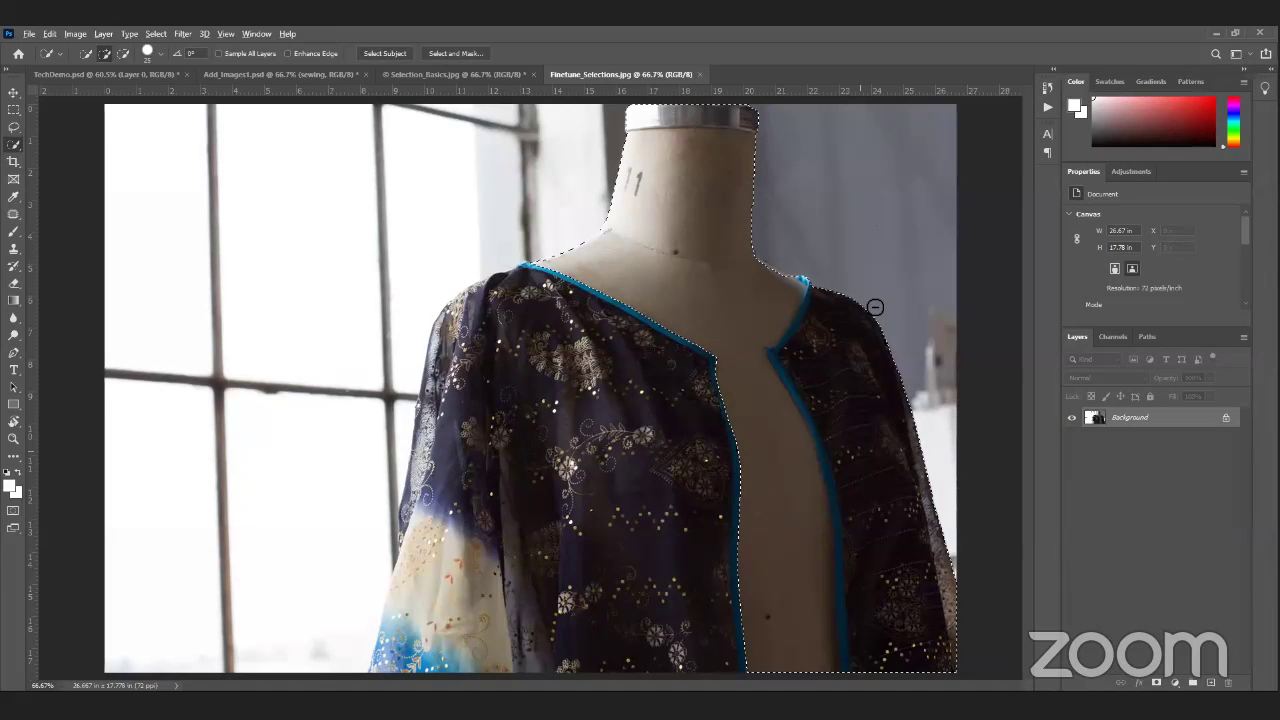
key(alt)
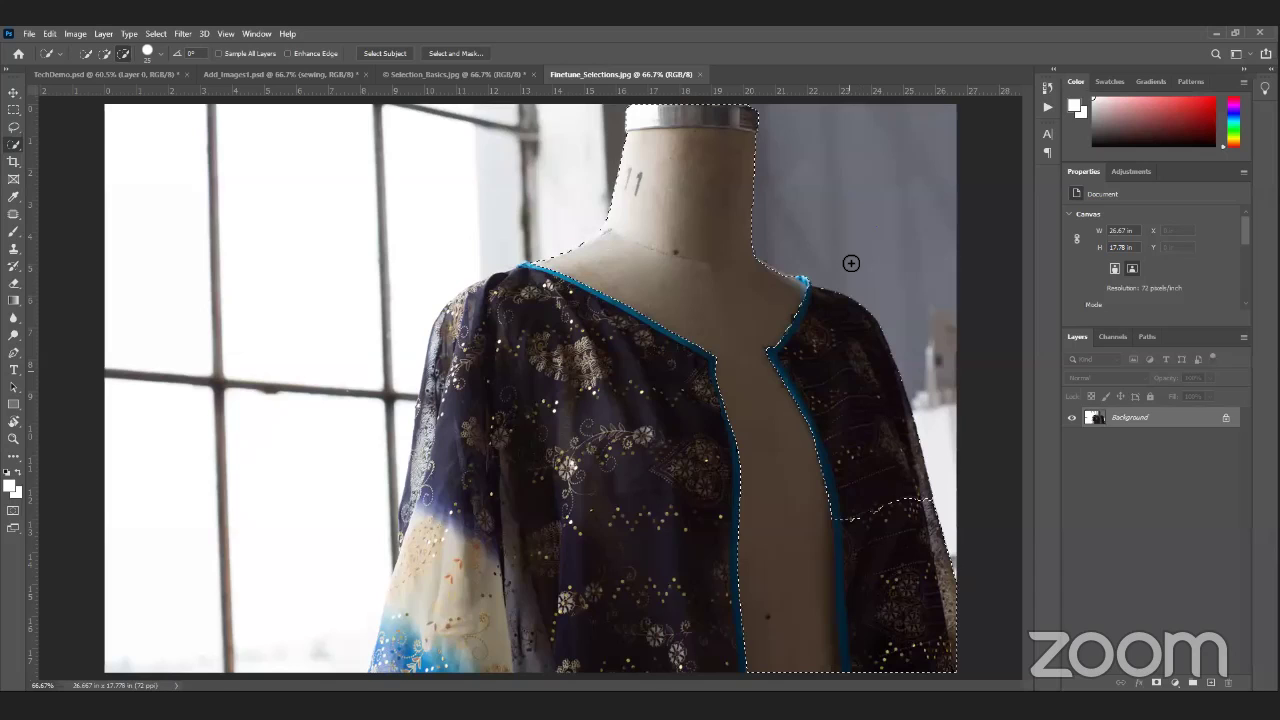
alt+click(903, 271)
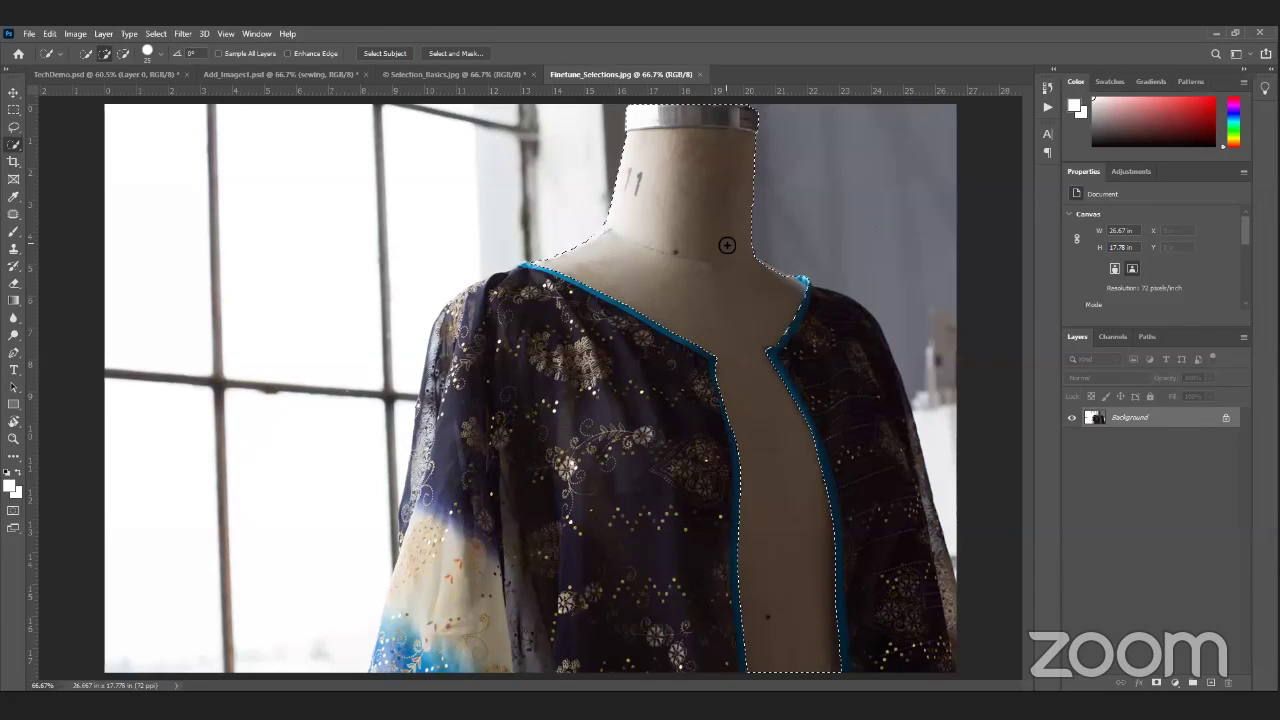
Step: Dismiss the selection tool flyout and clear the selection with Ctrl+D
right_click(14, 144)
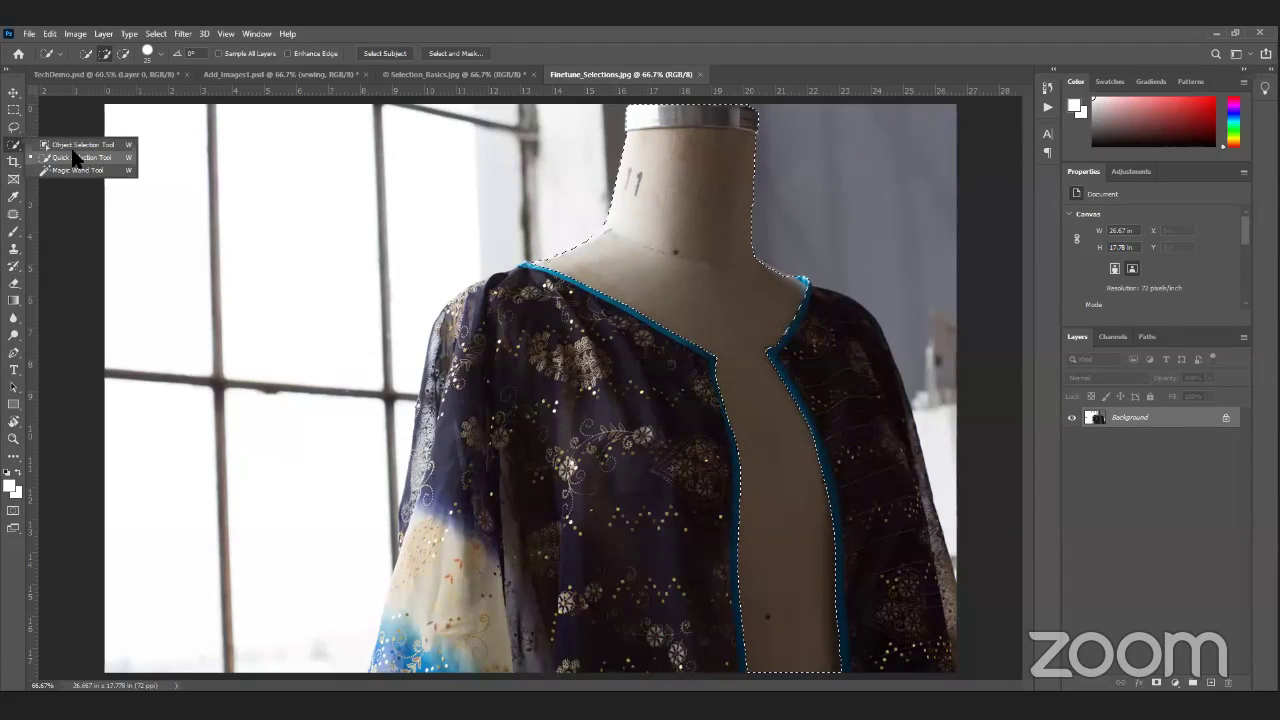
click(621, 43)
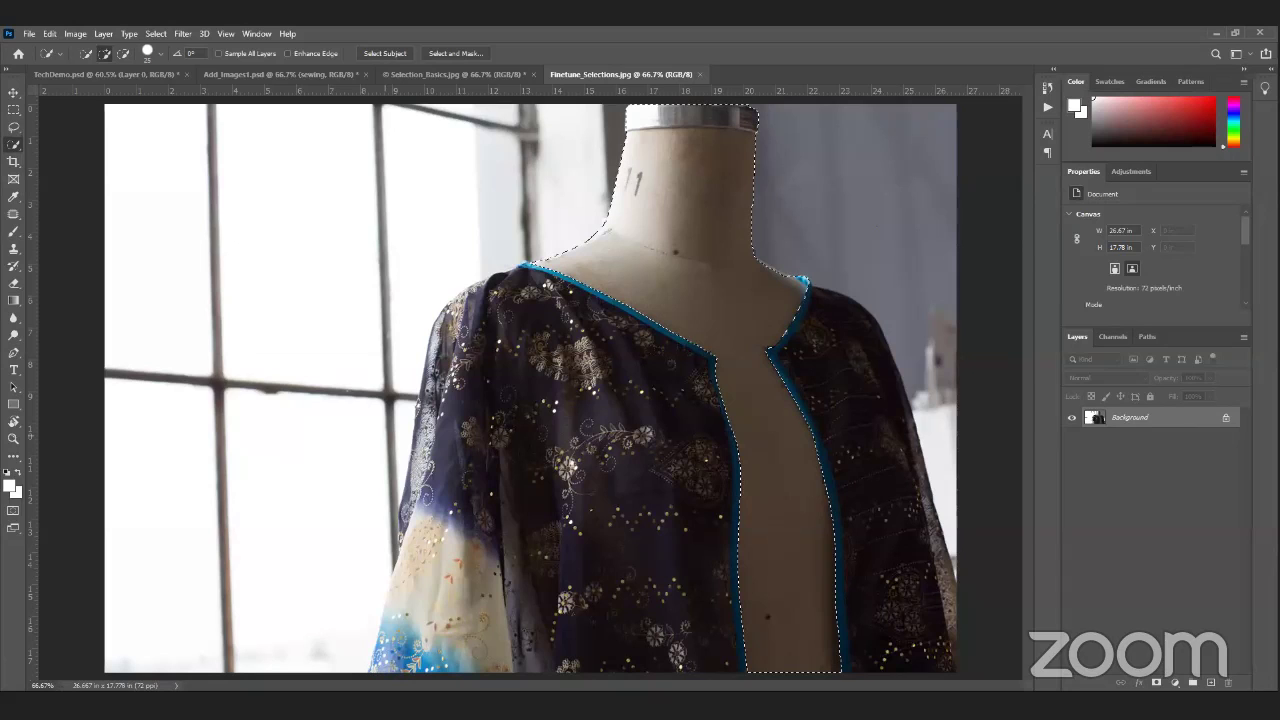
key(ctrl+d)
Step: Go up to the Tmbl folder in the Open dialog and open 20190915_073714.jpg
click(29, 33)
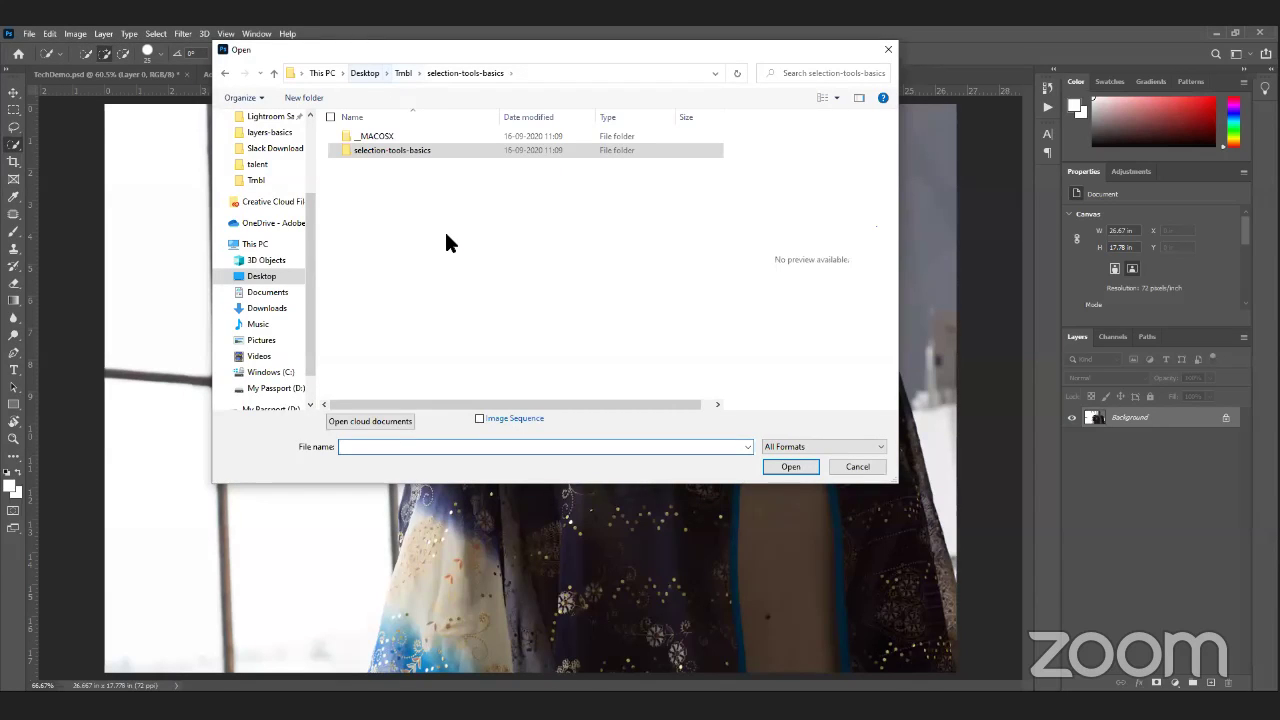
key(alt+Up)
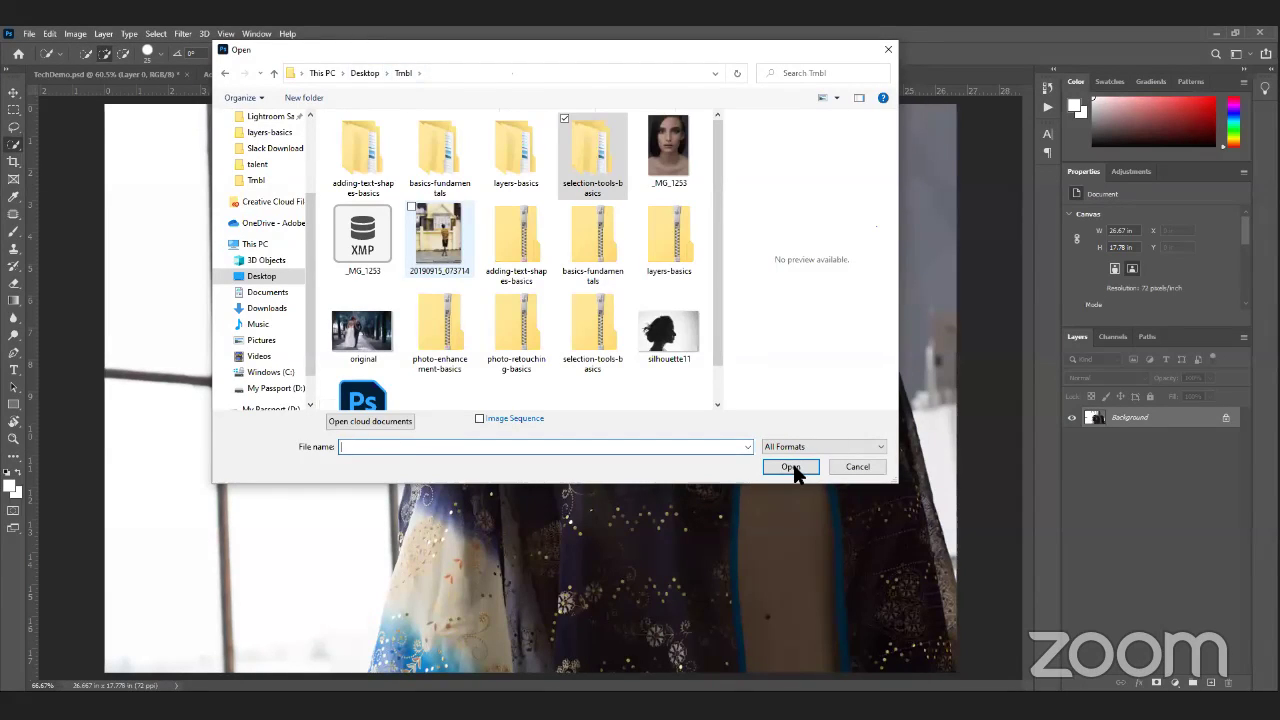
click(439, 238)
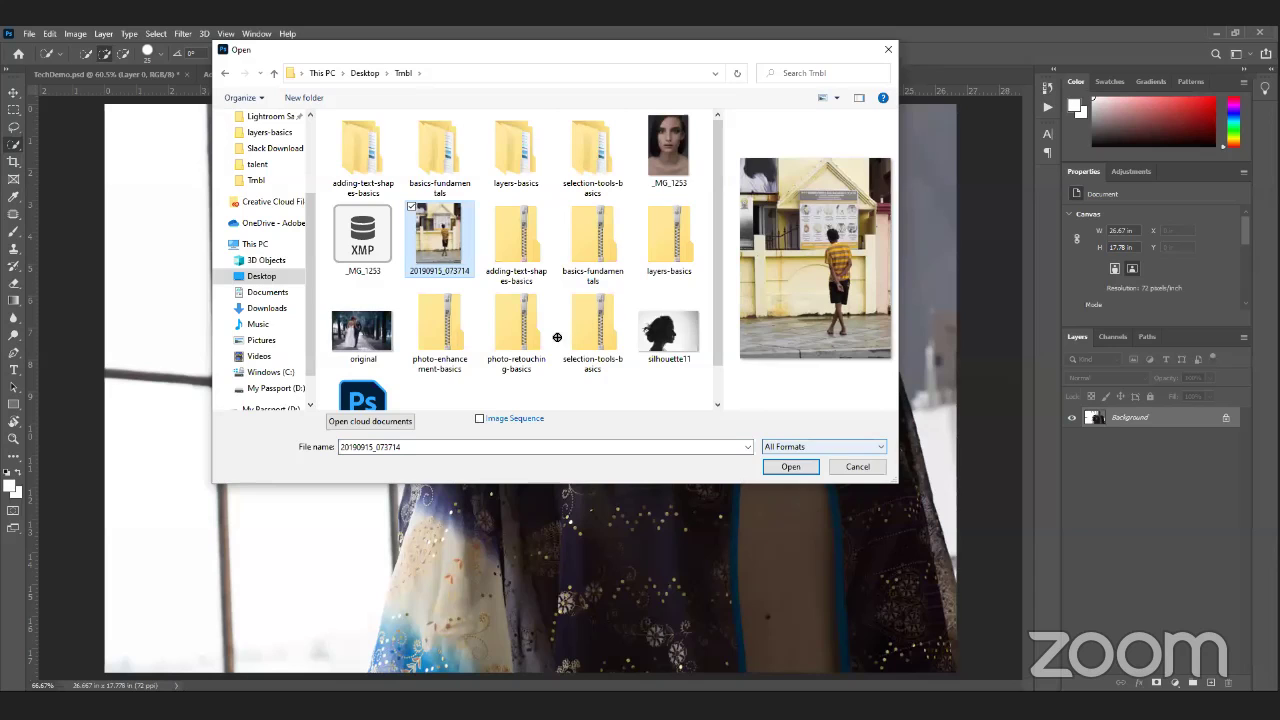
key(Return)
scroll(902, 508, up, 1)
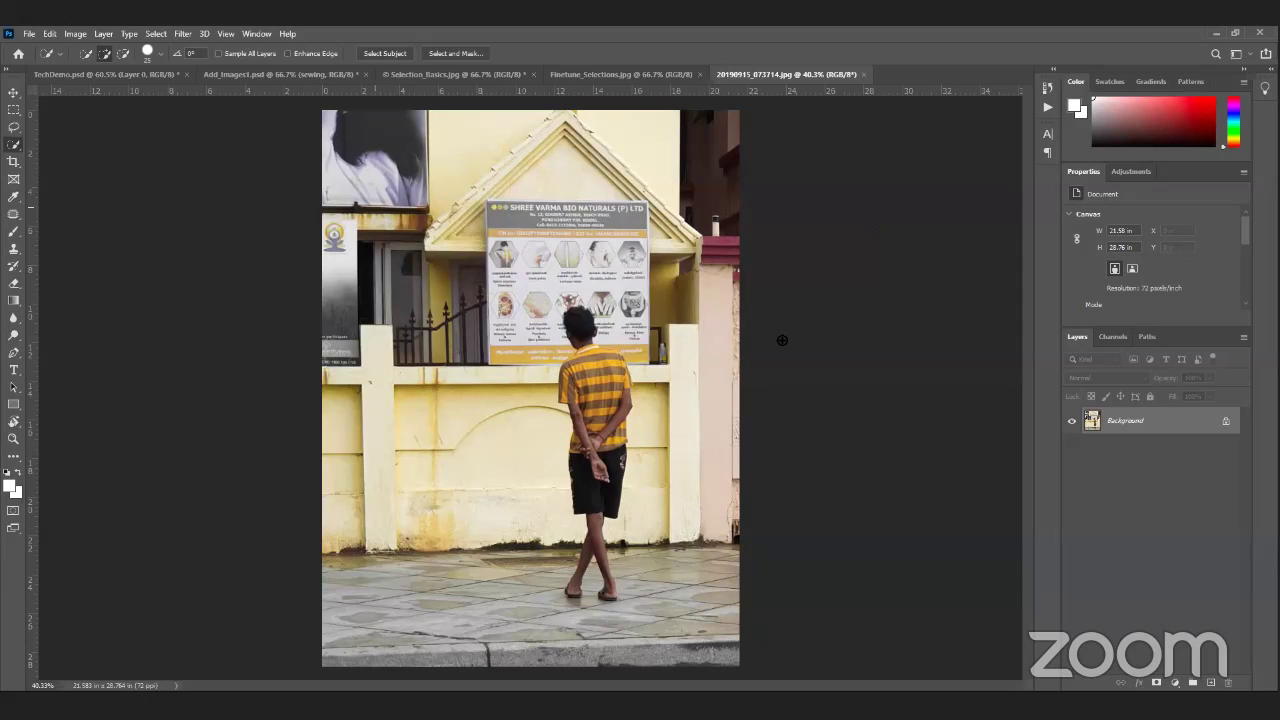
Step: Brush a Quick Selection over the boy's head, striped shirt, shorts and legs, then inspect its edges
drag(580, 319, 598, 418)
drag(604, 584, 606, 558)
scroll(660, 310, up, 3)
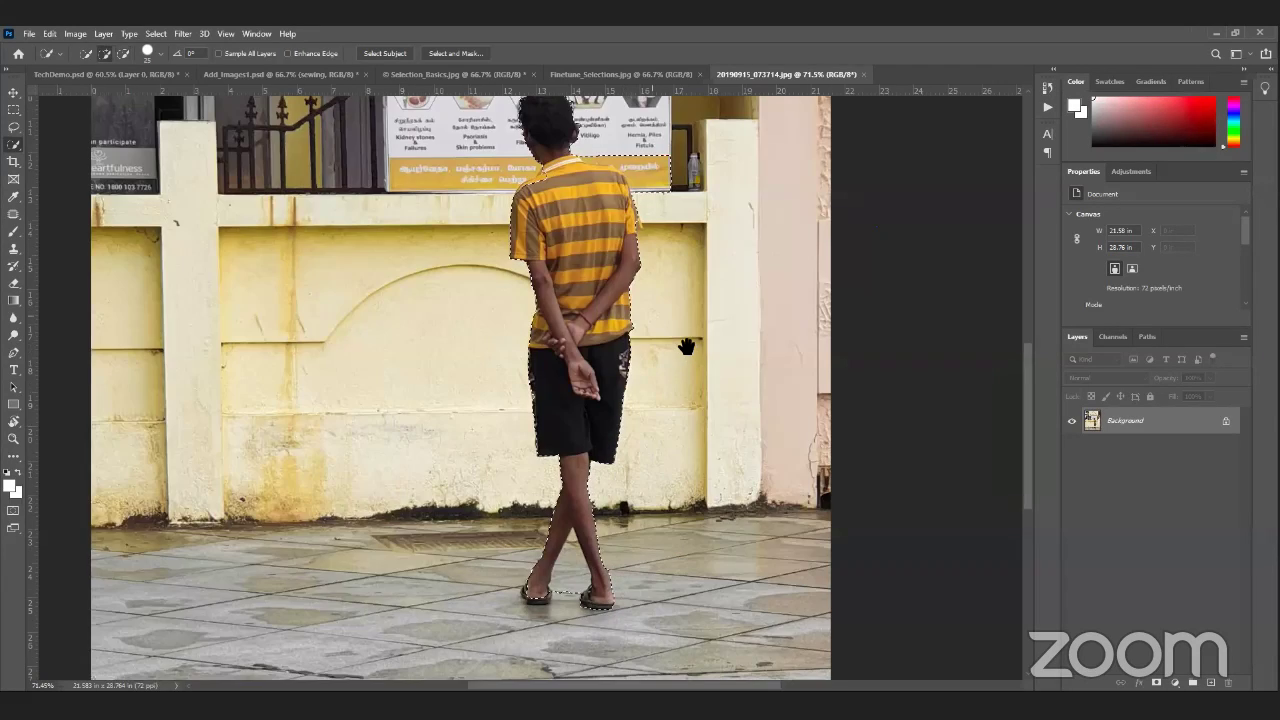
drag(686, 346, 706, 390)
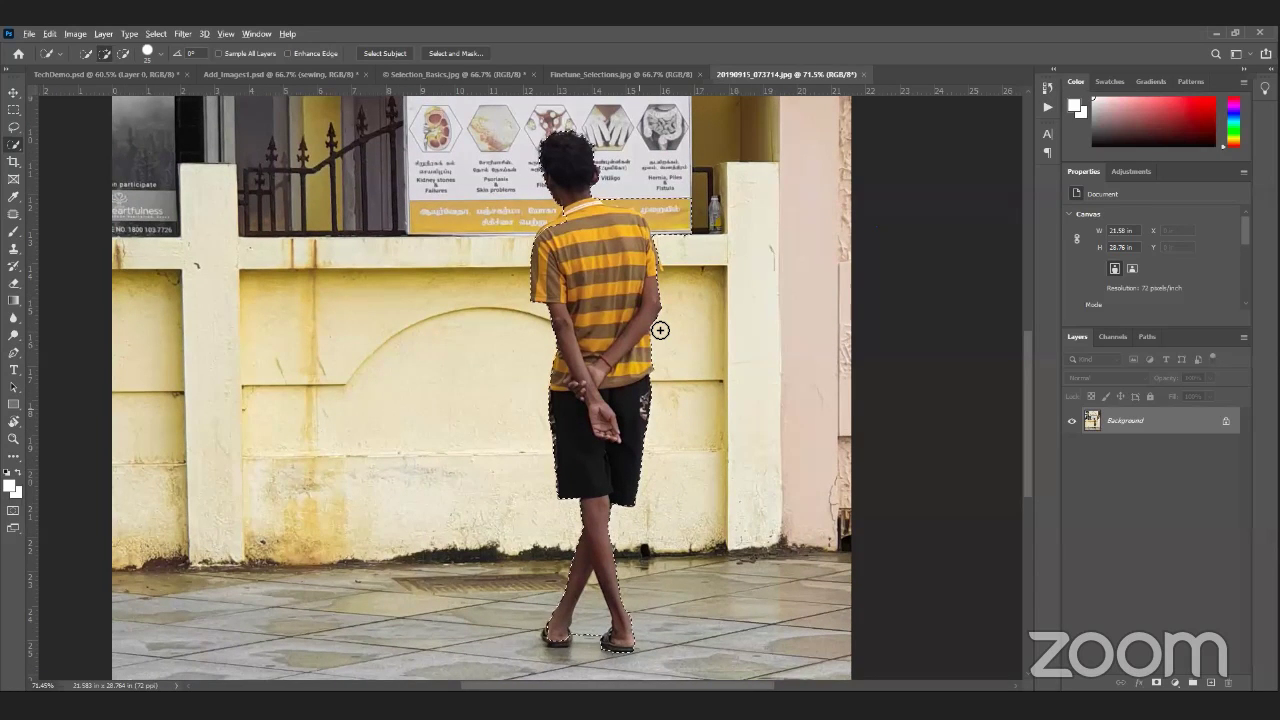
scroll(661, 320, up, 1)
scroll(650, 295, down, 1)
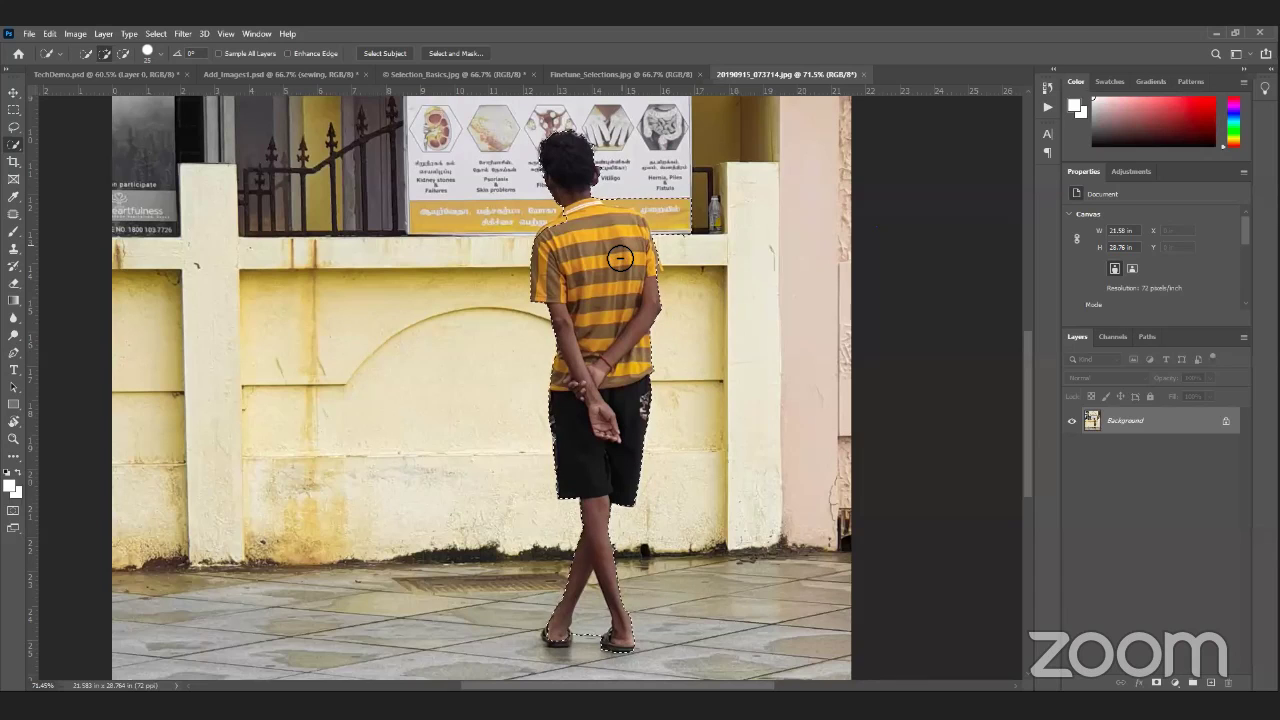
scroll(624, 248, up, 1)
scroll(620, 258, up, 2)
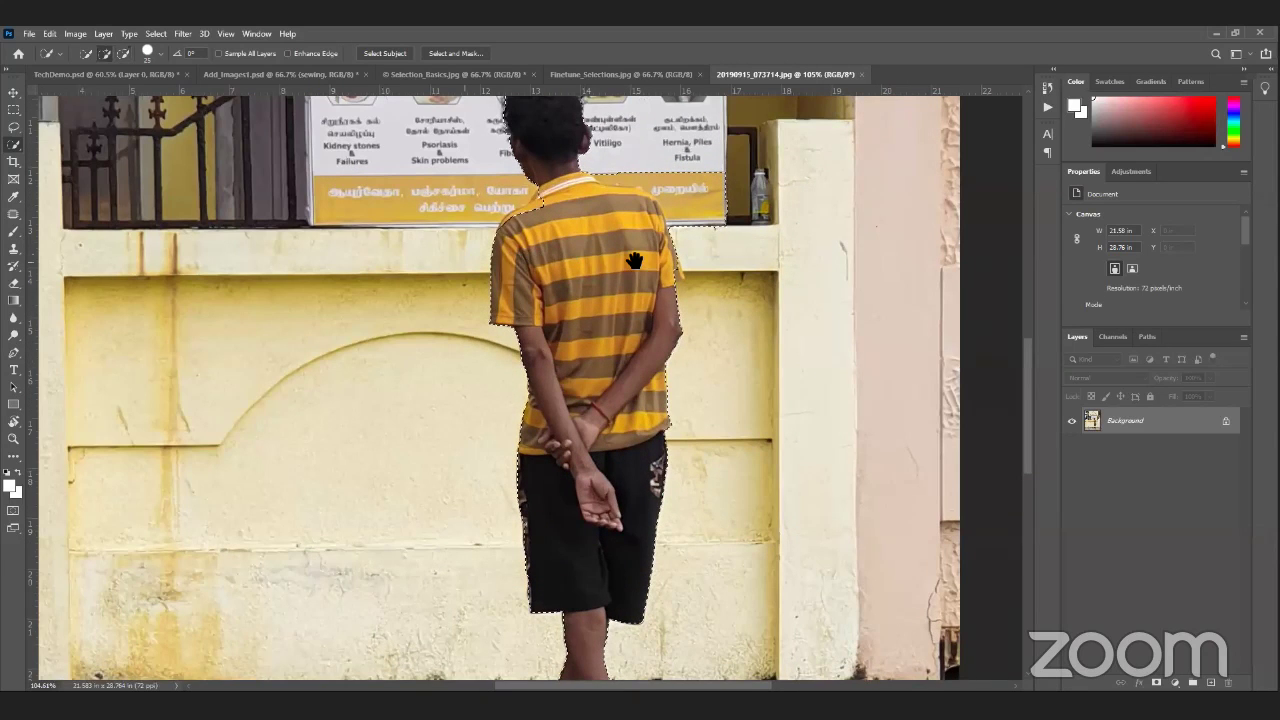
drag(395, 259, 461, 255)
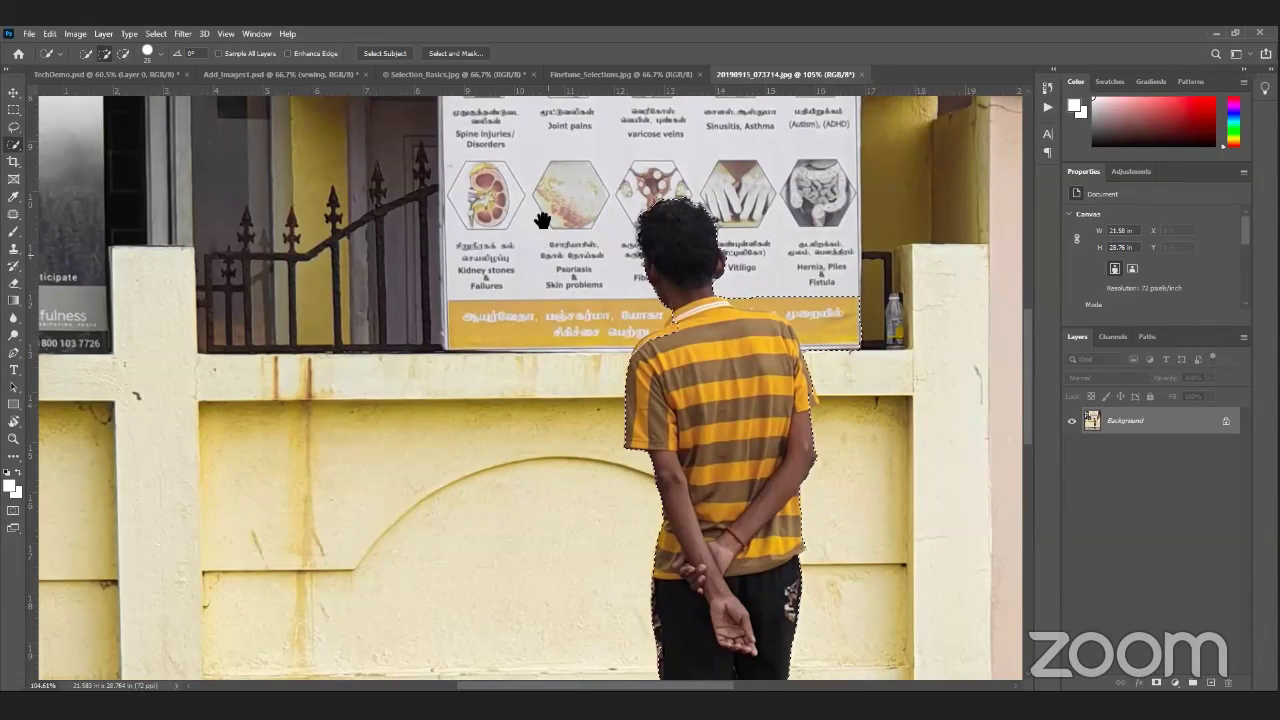
Step: Zoom and pan around the sign and upper poster beside the boy to inspect the selection edge
scroll(519, 303, down, 3)
scroll(450, 380, down, 1)
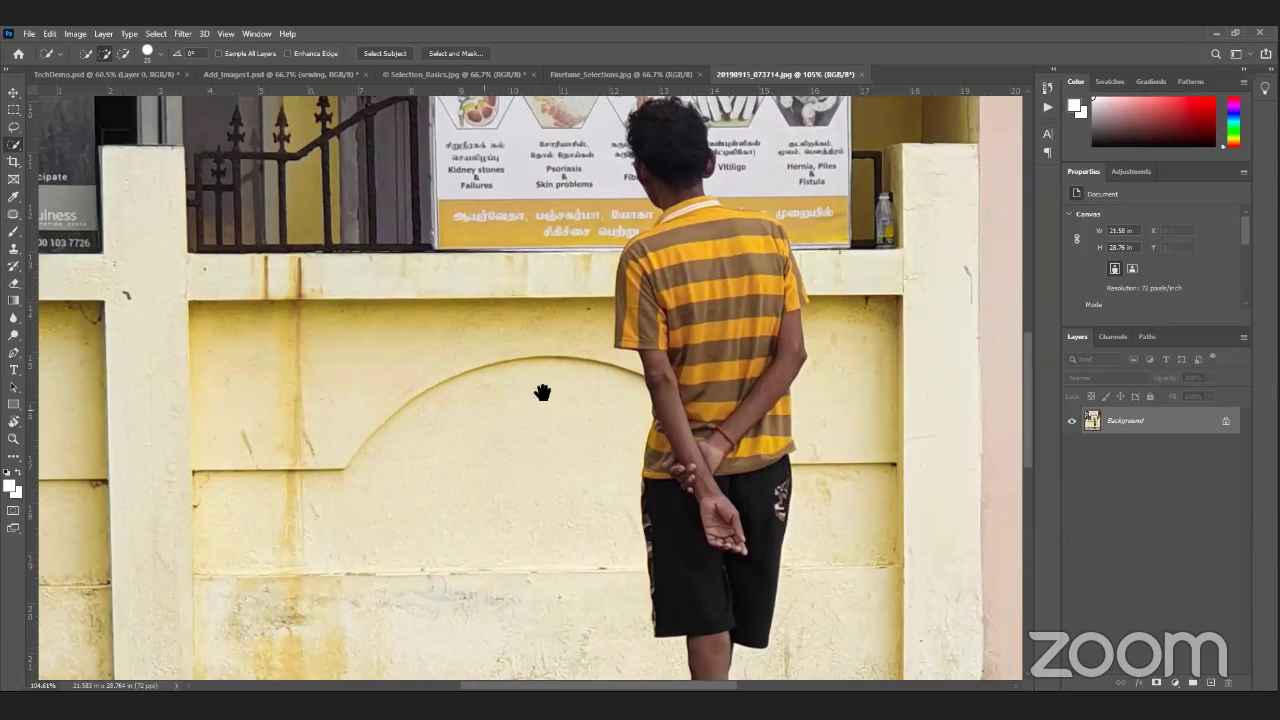
drag(572, 392, 626, 391)
scroll(457, 463, up, 2)
scroll(457, 463, right, 2)
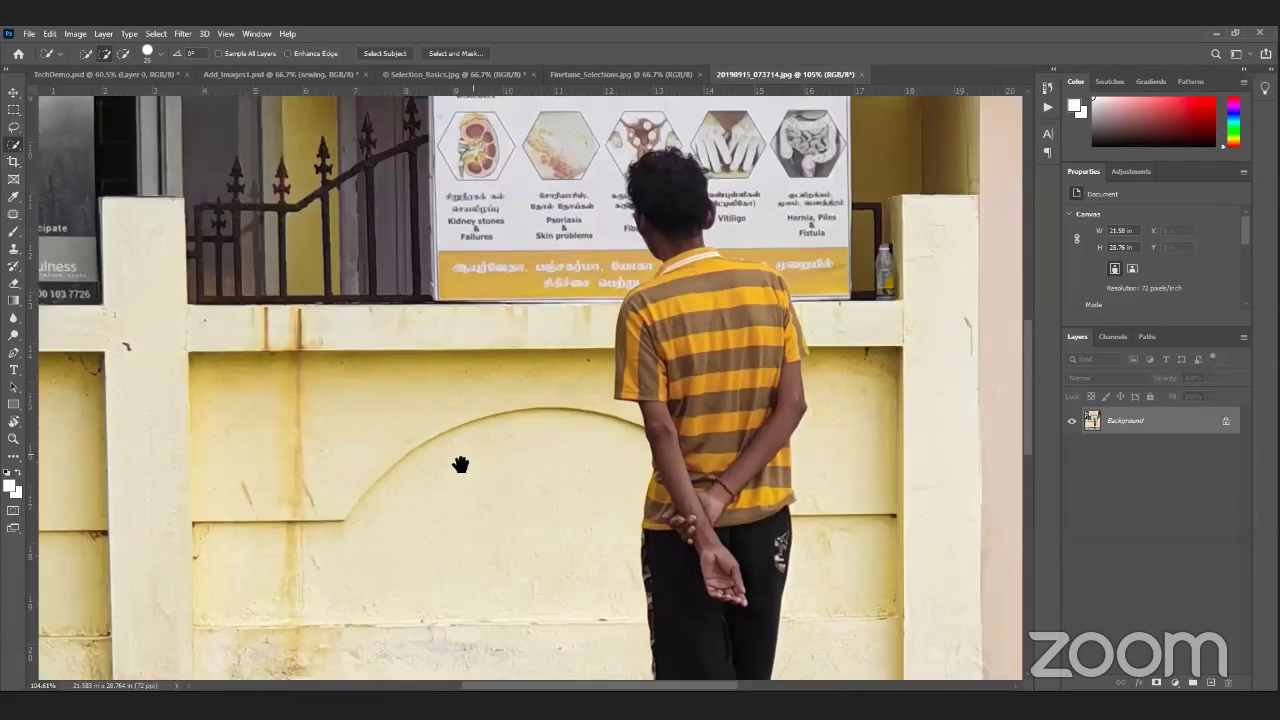
scroll(337, 514, up, 2)
scroll(337, 514, right, 4)
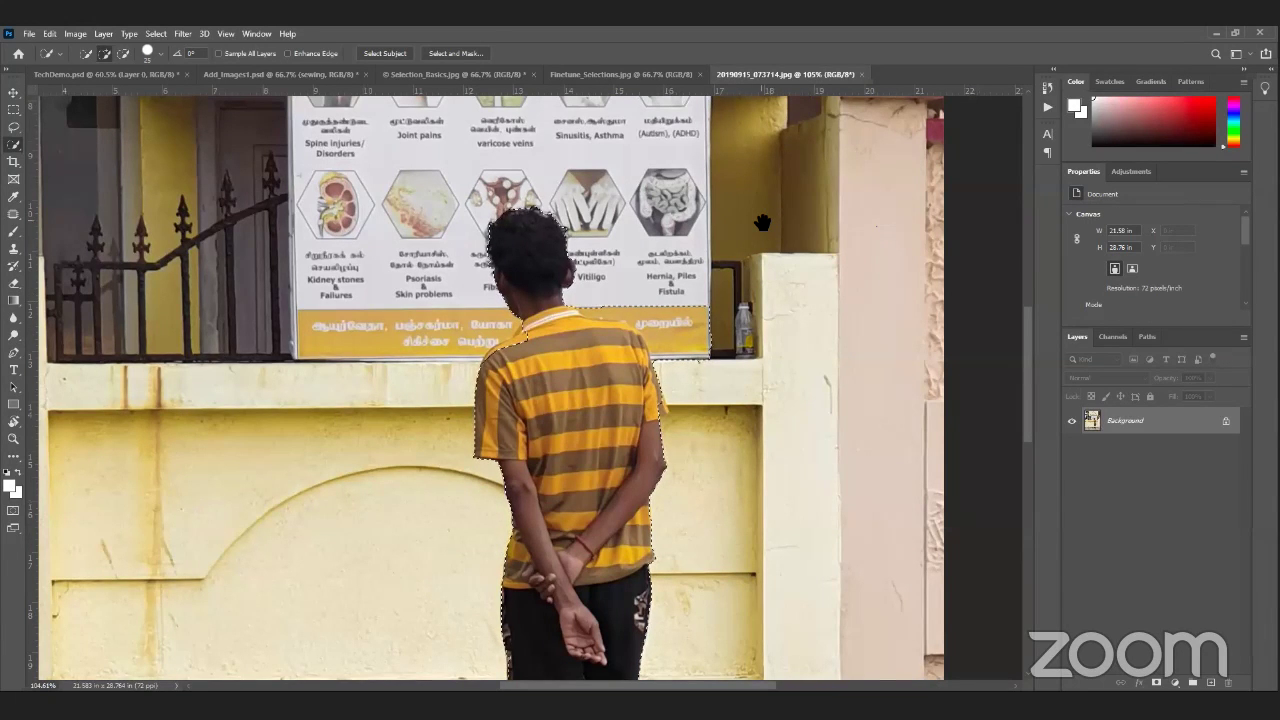
drag(762, 222, 942, 230)
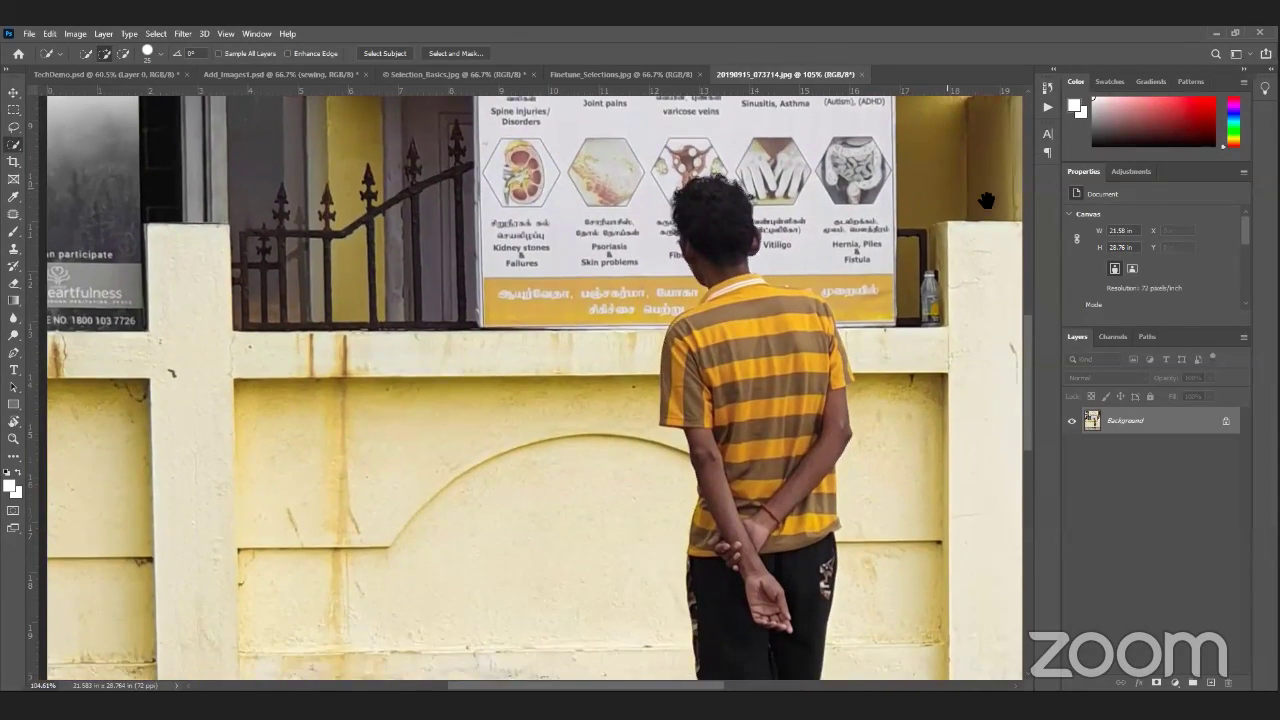
drag(867, 270, 825, 327)
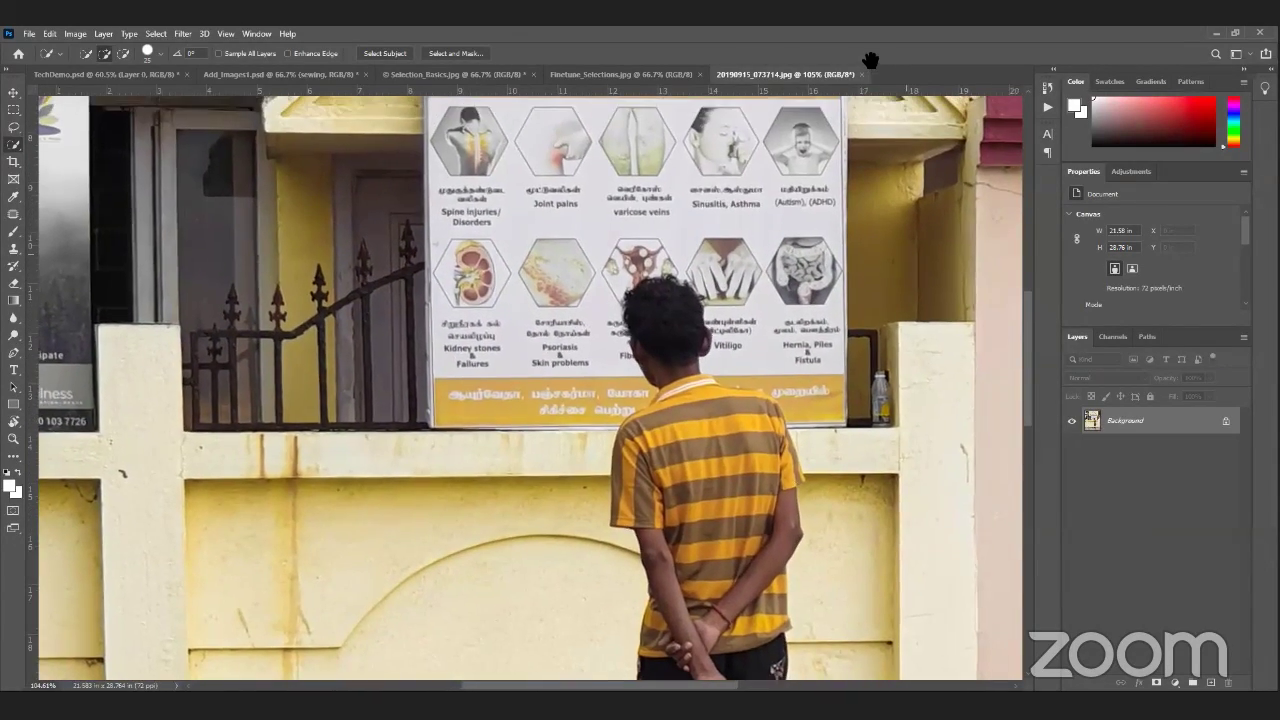
drag(869, 57, 865, 92)
scroll(800, 200, down, 4)
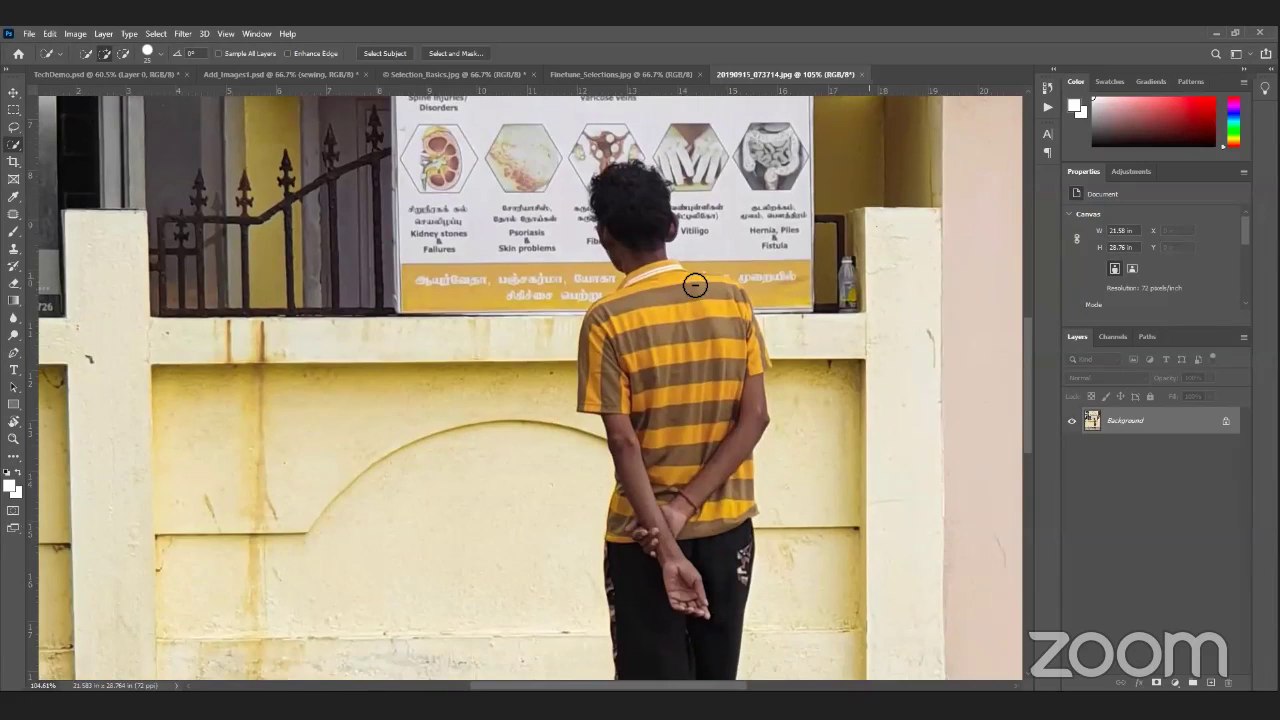
scroll(692, 283, down, 2)
scroll(694, 286, down, 3)
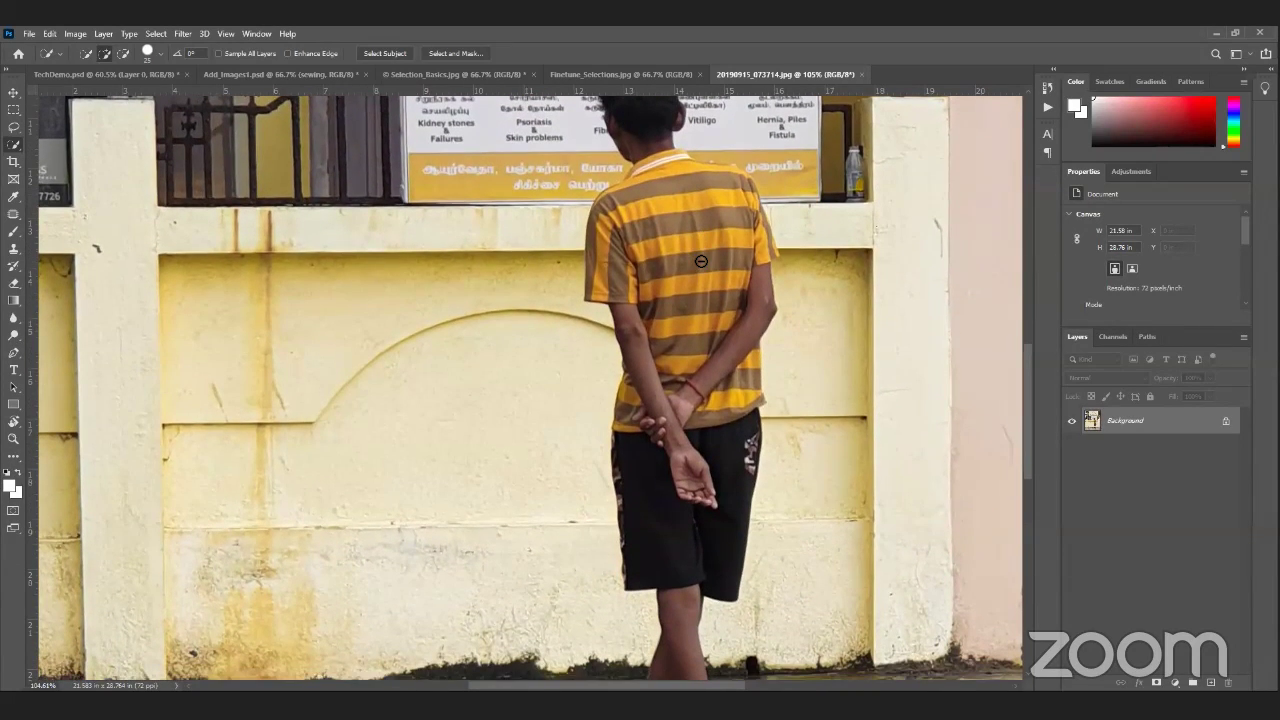
scroll(567, 359, down, 4)
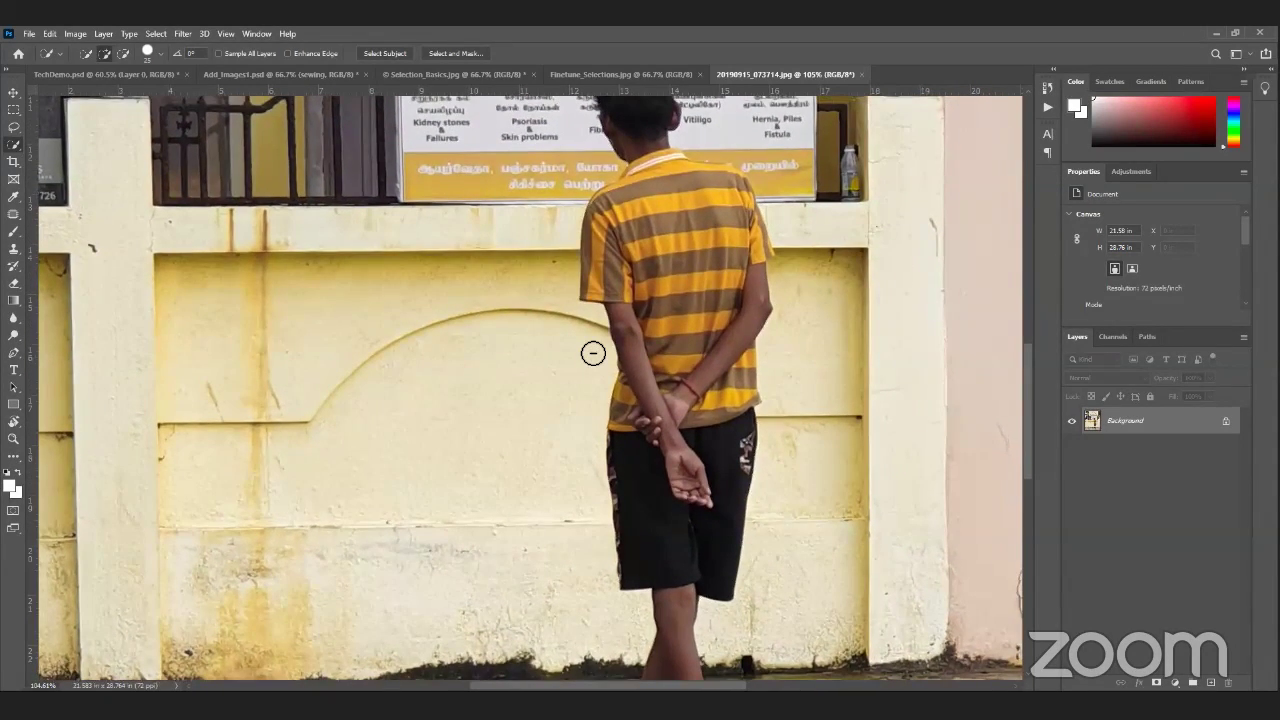
scroll(595, 350, up, 2)
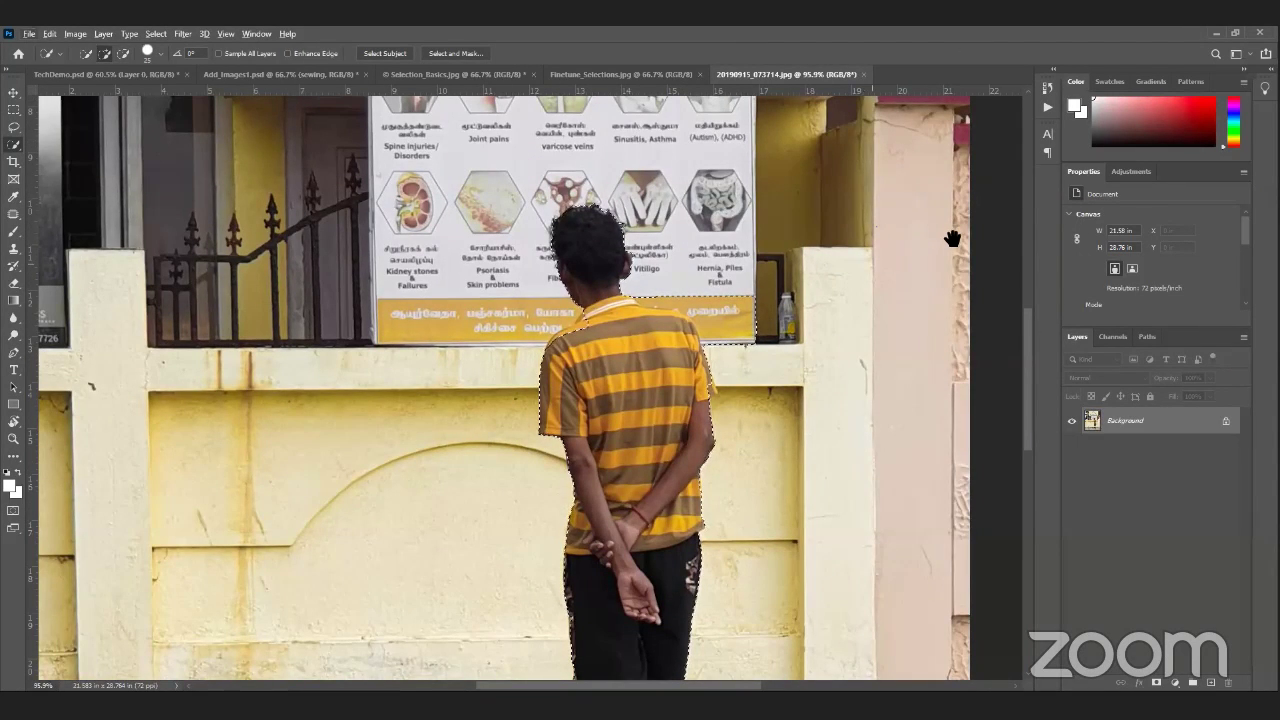
scroll(955, 241, left, 2)
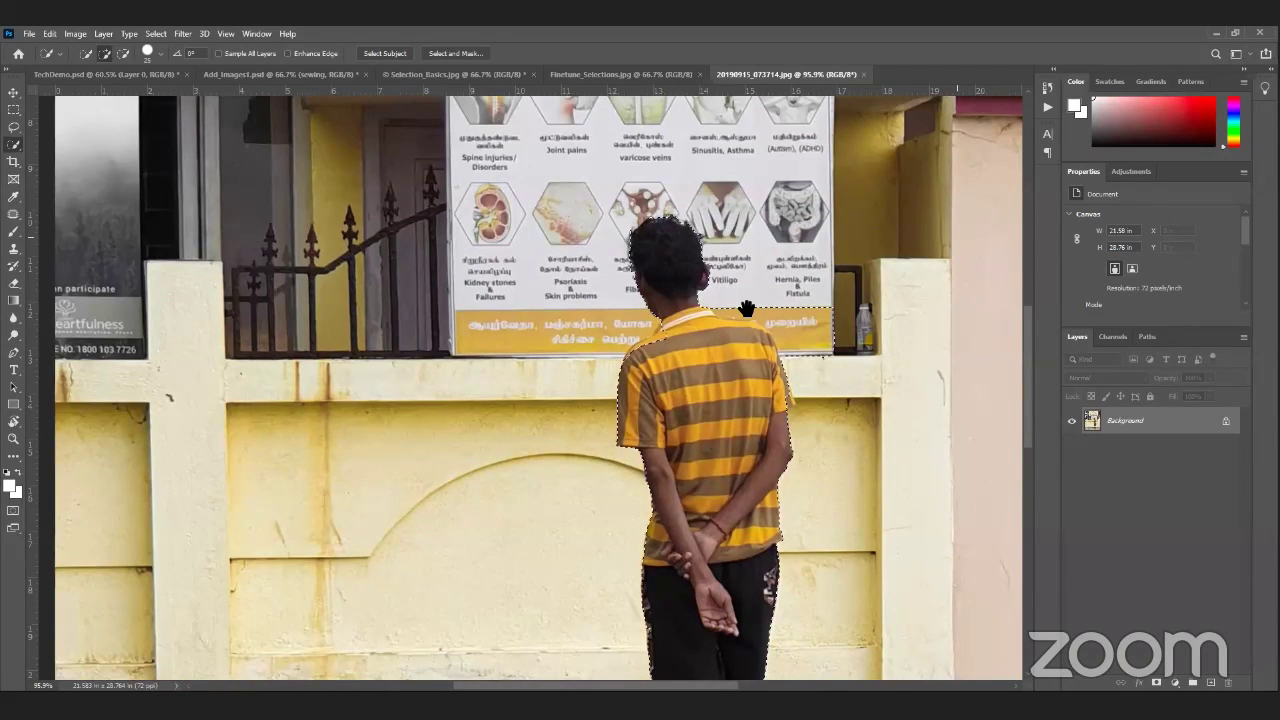
scroll(760, 300, down, 1)
scroll(760, 300, right, 1)
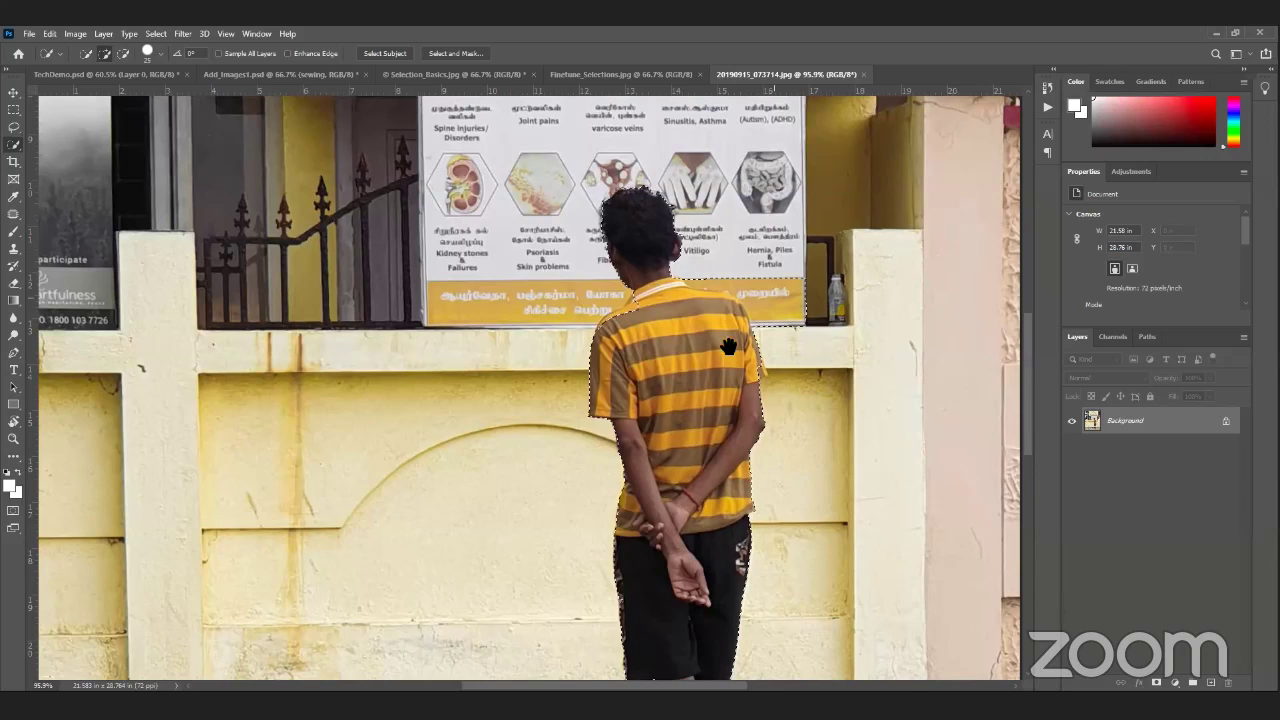
scroll(884, 391, down, 1)
scroll(884, 391, right, 2)
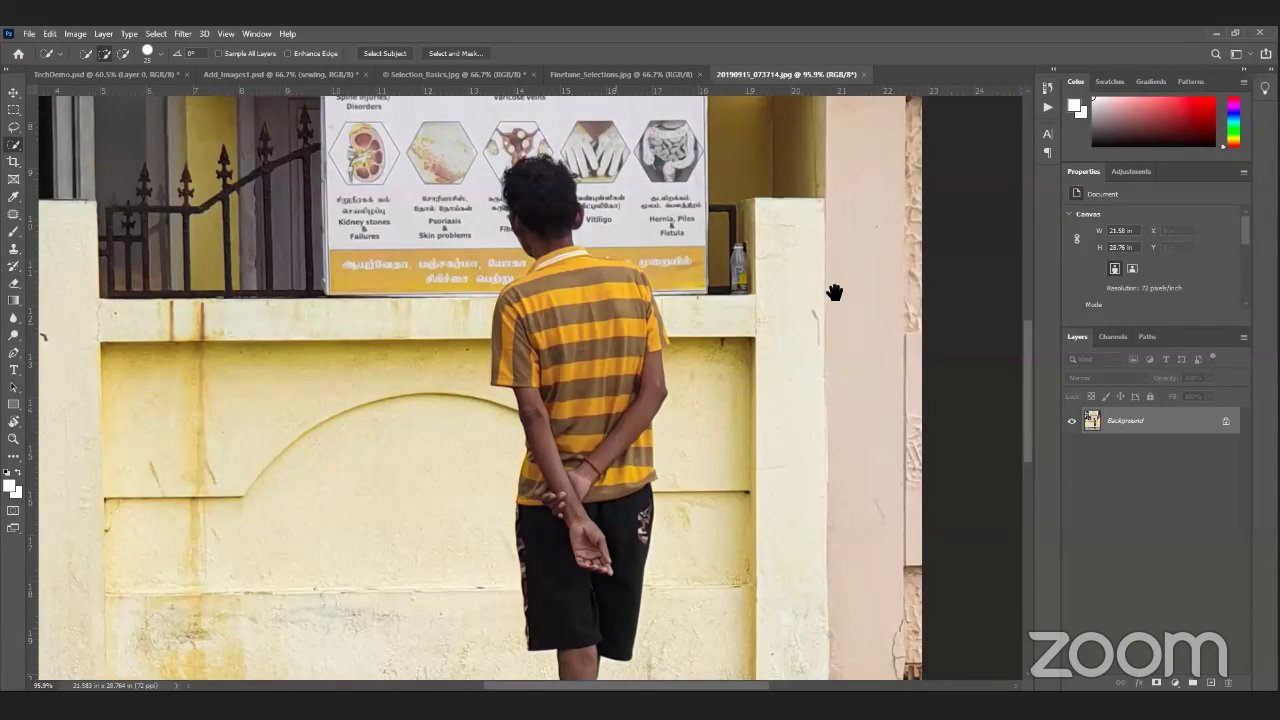
scroll(826, 300, left, 3)
scroll(826, 300, down, 1)
scroll(826, 316, down, 1)
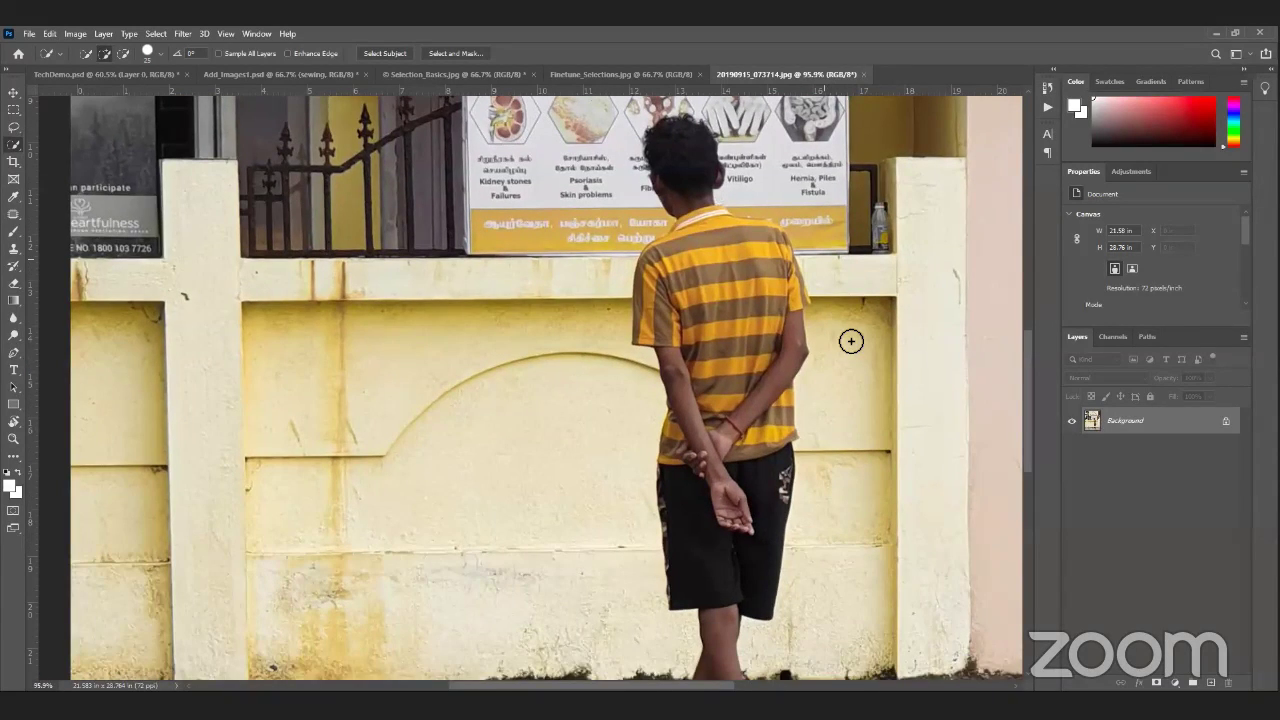
Step: Undo the wall area accidentally added beside the boy
mouse_move(851, 341)
mouse_down()
mouse_move(854, 291)
mouse_move(854, 303)
mouse_up()
scroll(858, 312, down, 1)
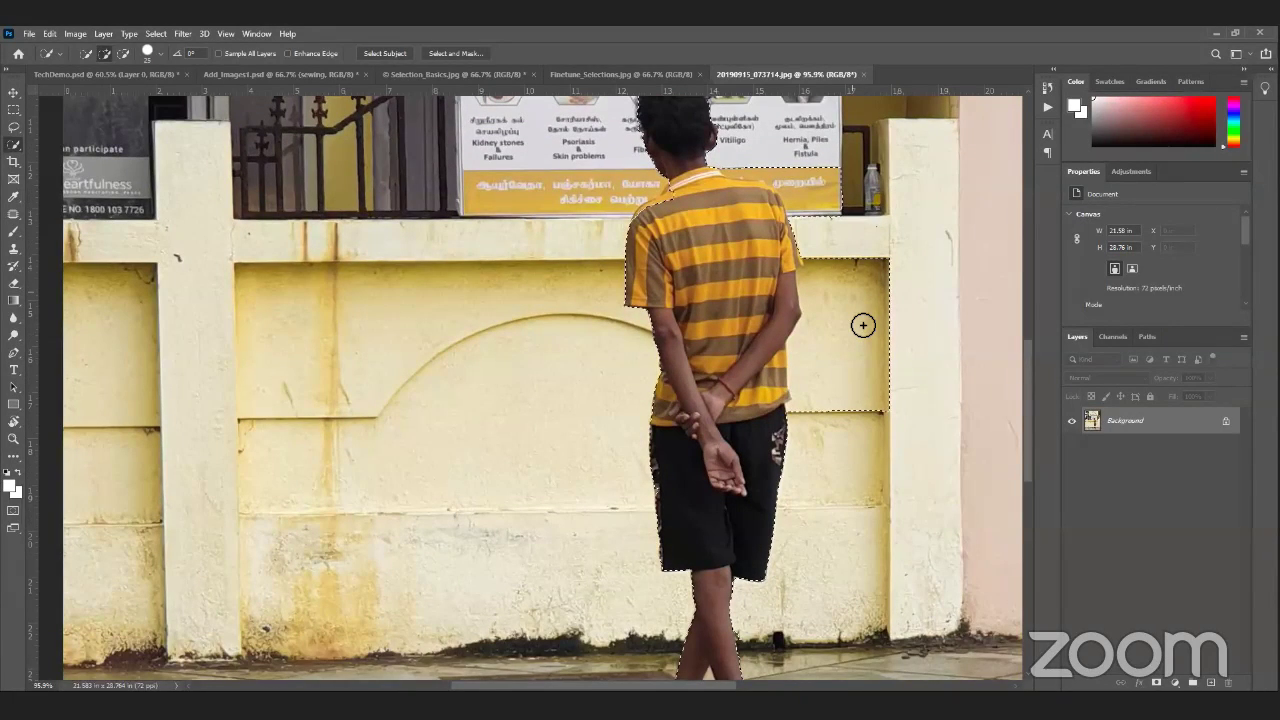
key(ctrl+z)
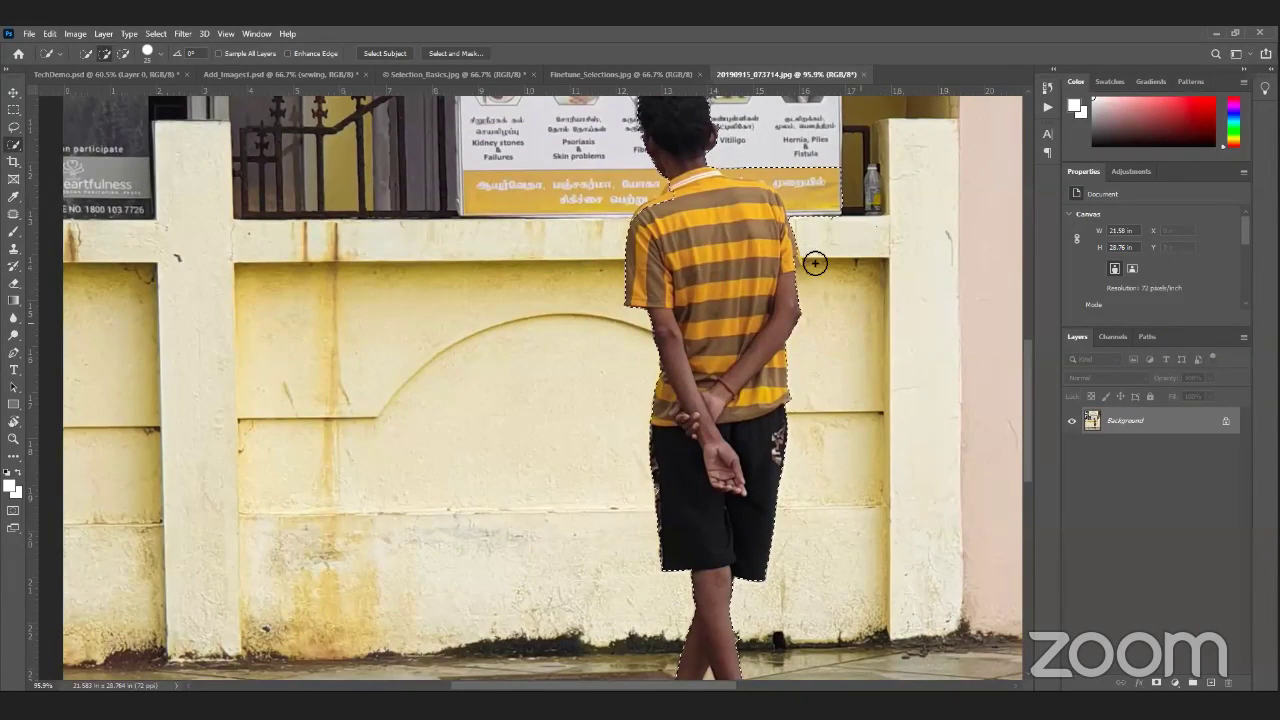
Step: Trim the background between the boy's legs out of the selection using a smaller brush
scroll(814, 266, up, 2)
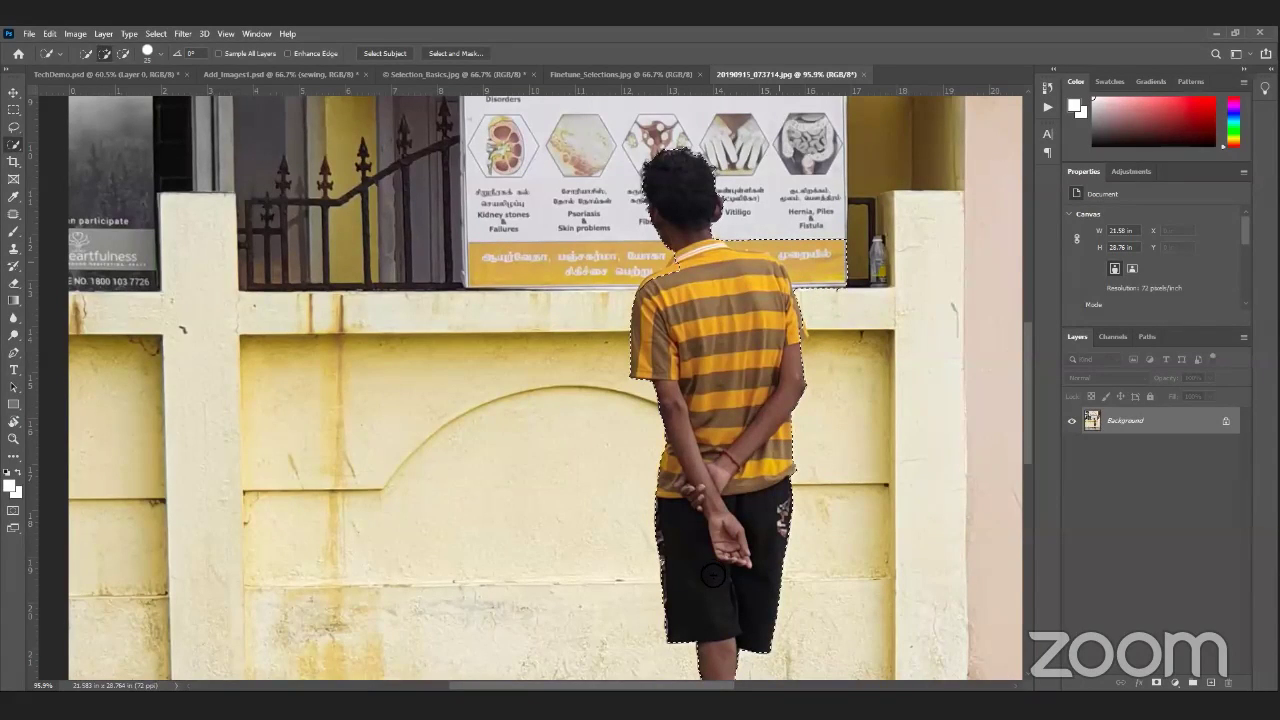
scroll(718, 535, down, 5)
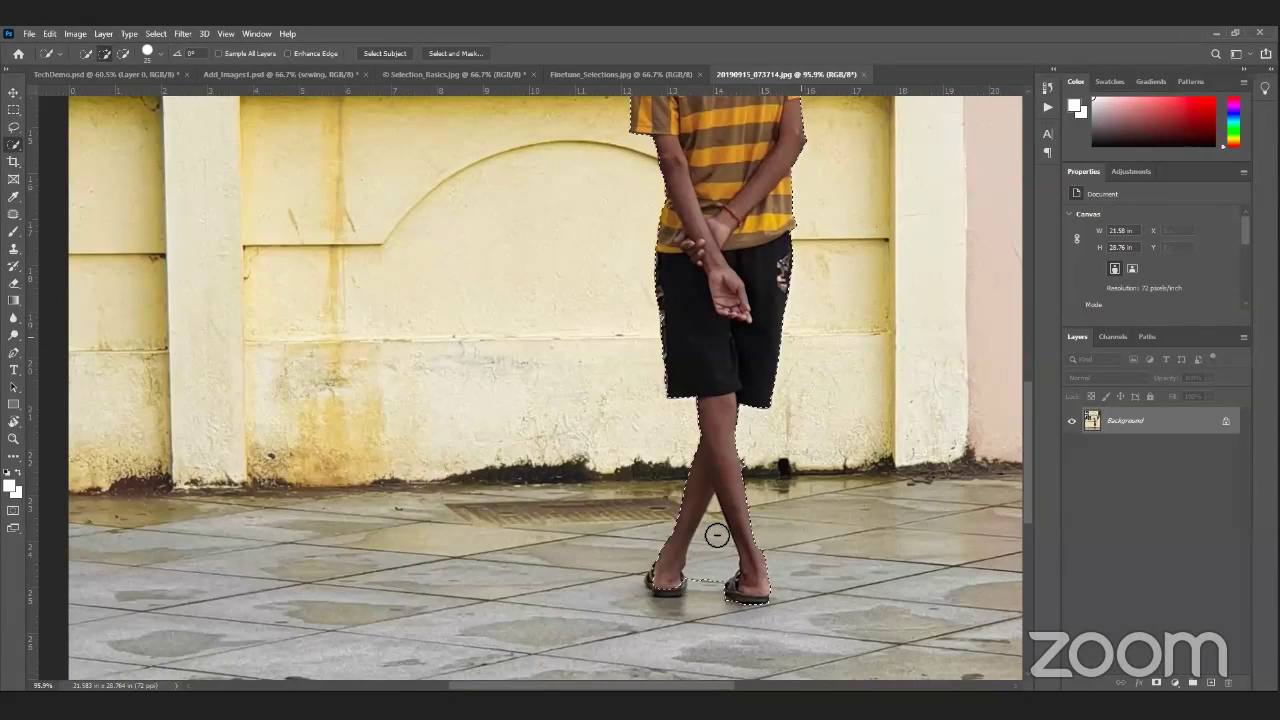
scroll(725, 545, down, 1)
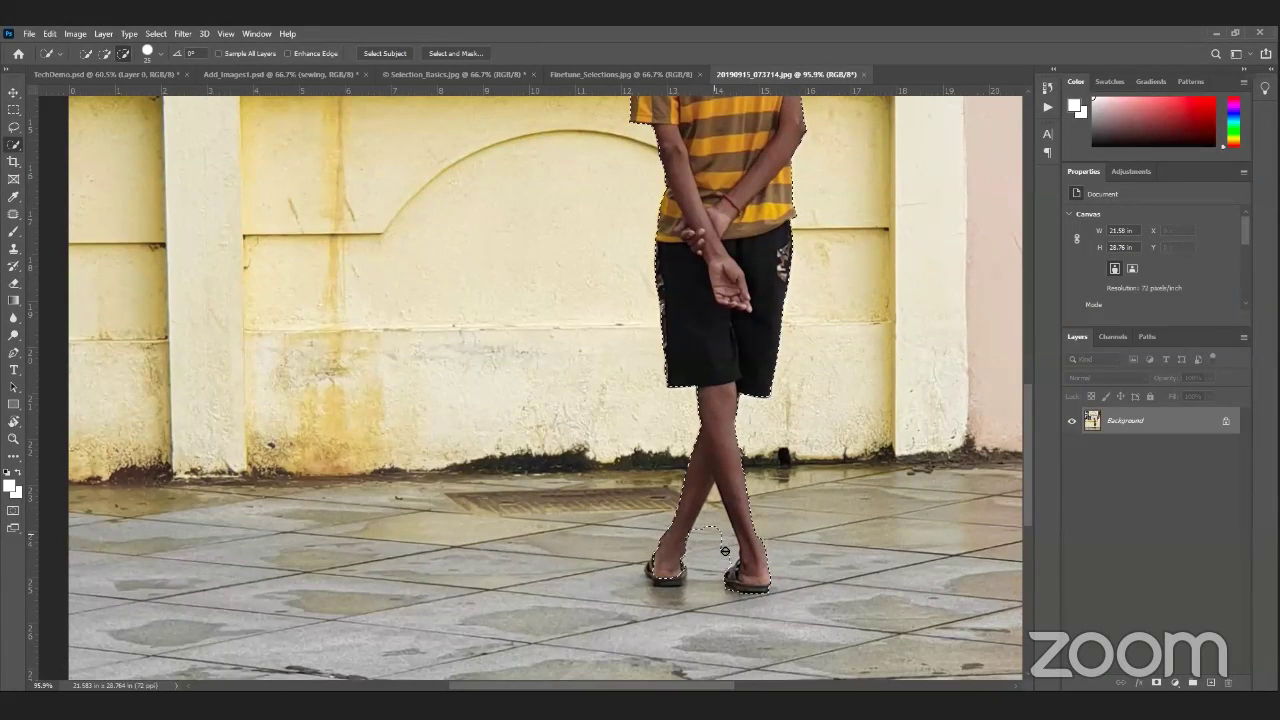
drag(731, 547, 718, 500)
key(bracketleft)
key(bracketleft)
key(bracketleft)
key(bracketleft)
key(bracketleft)
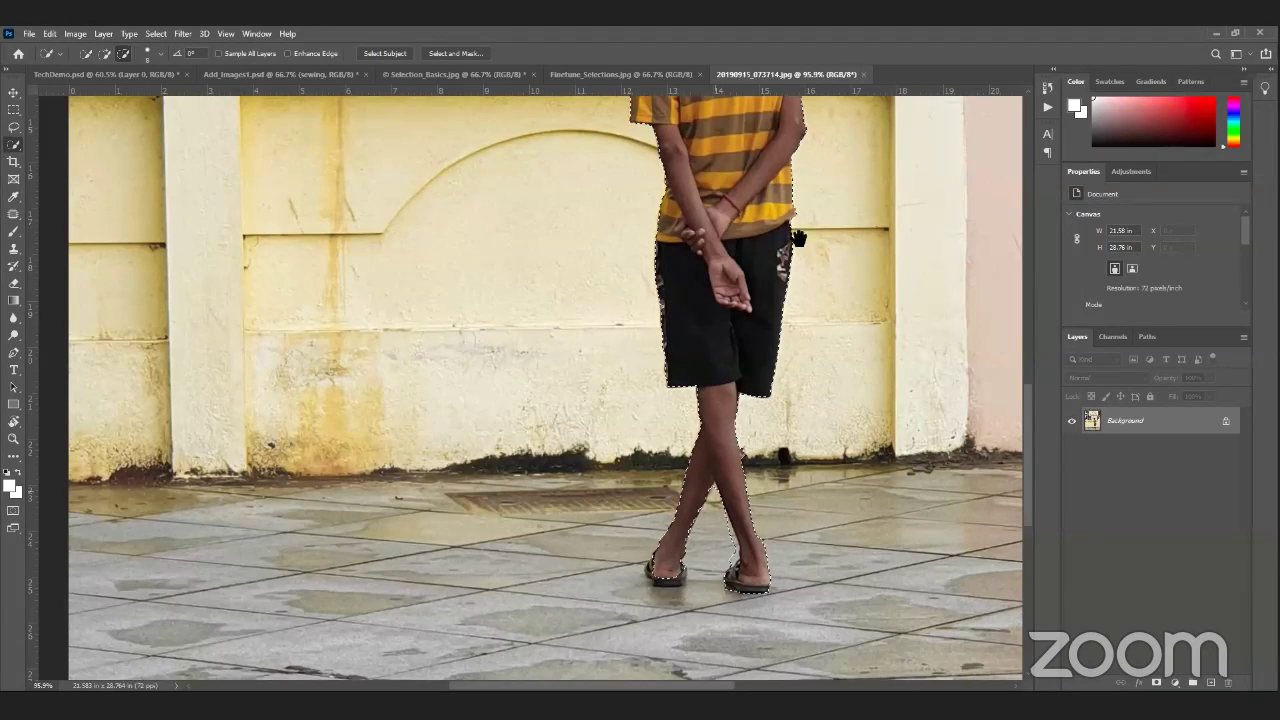
drag(806, 285, 801, 303)
Step: Subtract the sign area above the shoulder, return to Add mode, and fit the photo on screen
scroll(711, 399, up, 5)
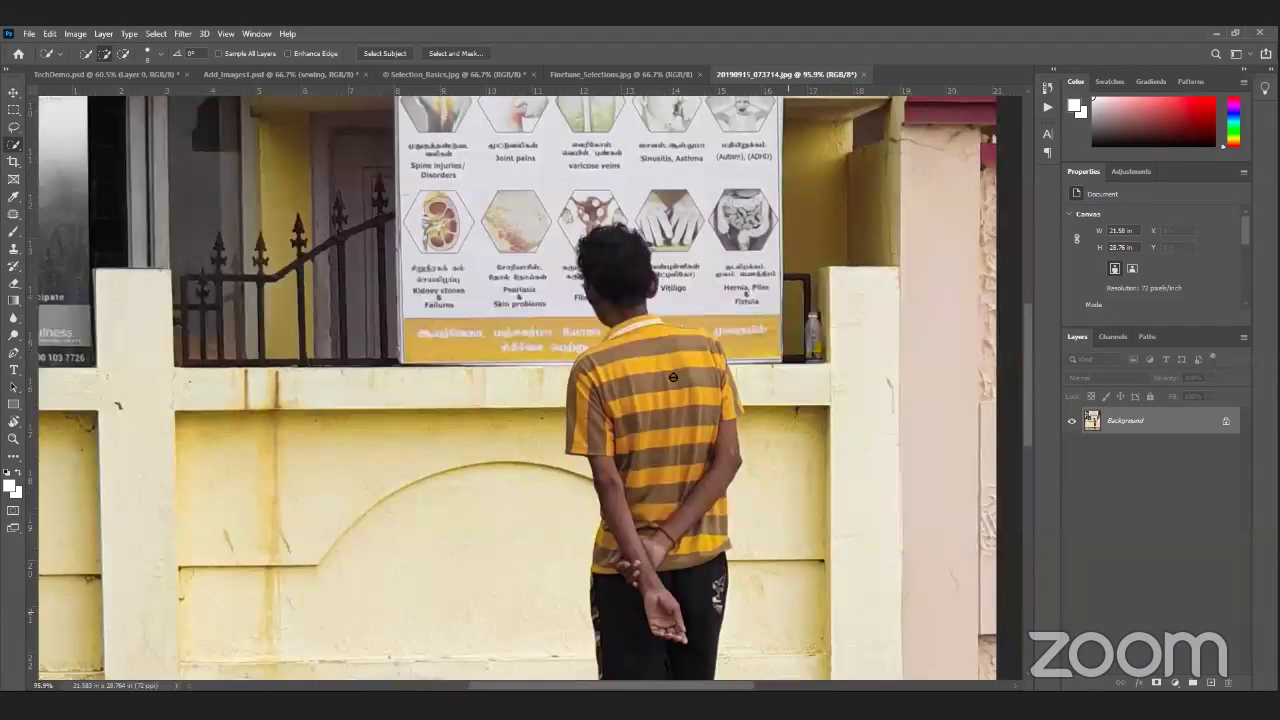
scroll(671, 401, up, 1)
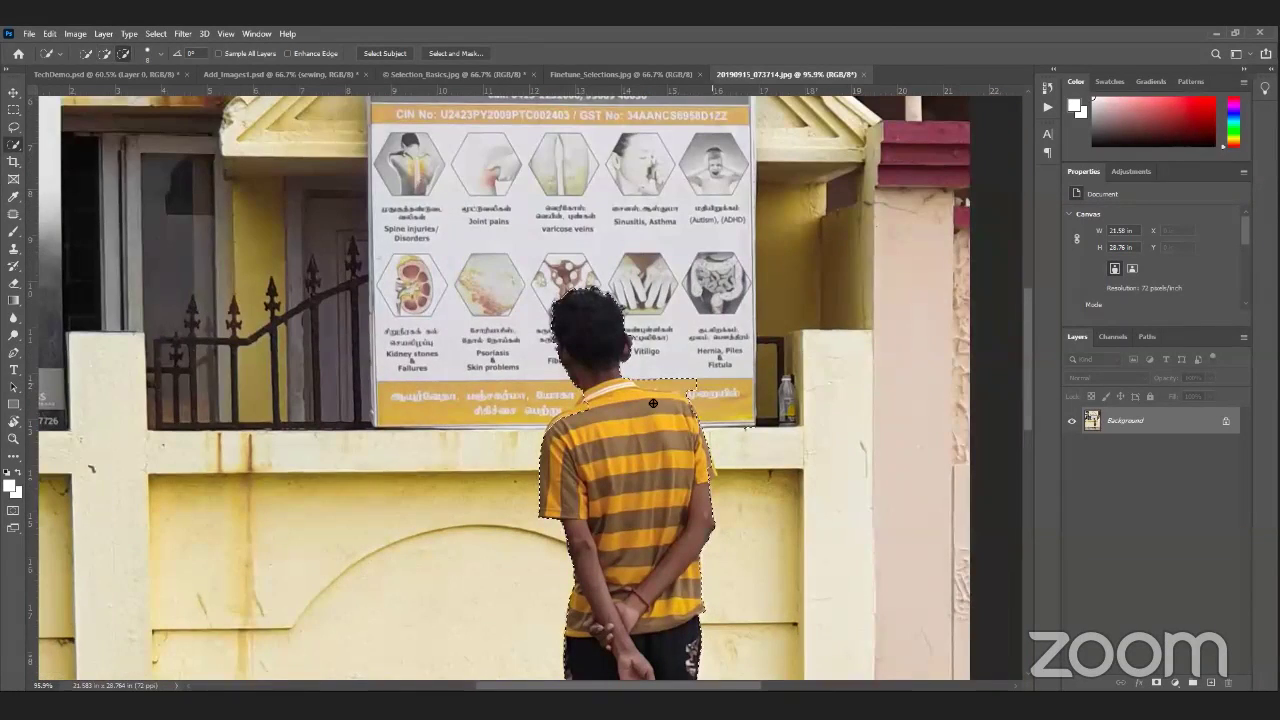
drag(671, 399, 681, 399)
key(alt)
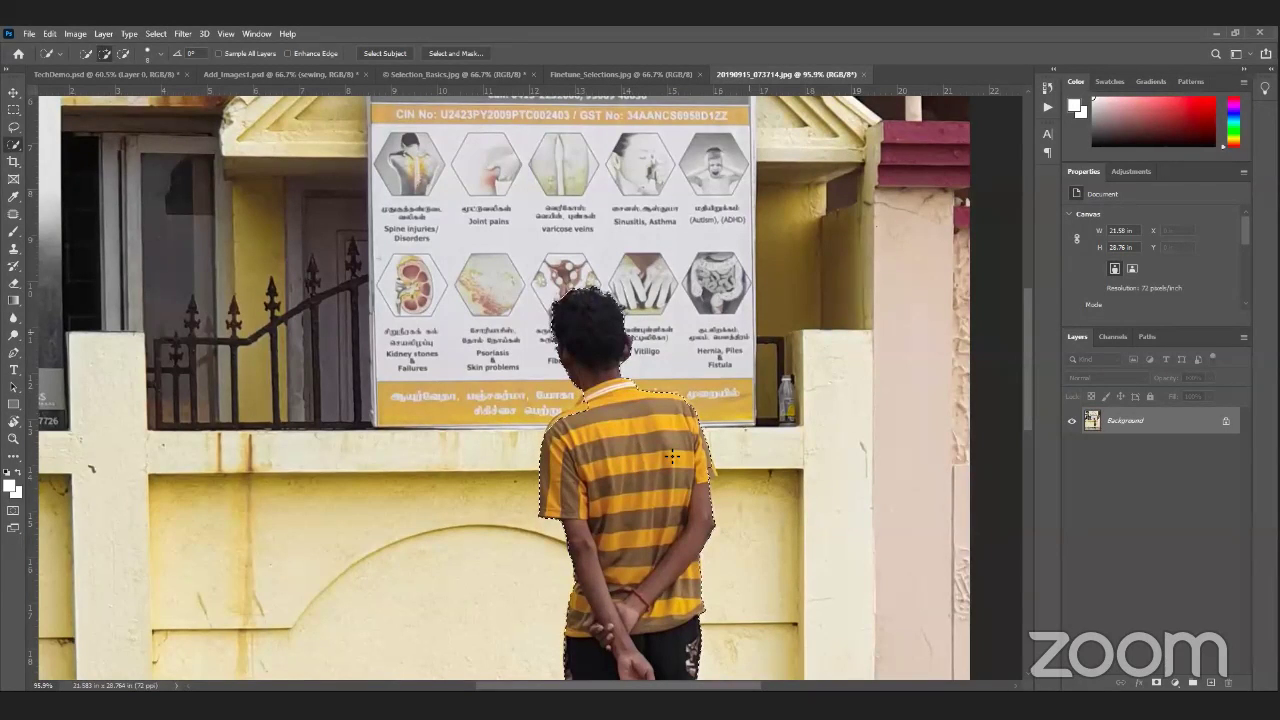
key(ctrl+0)
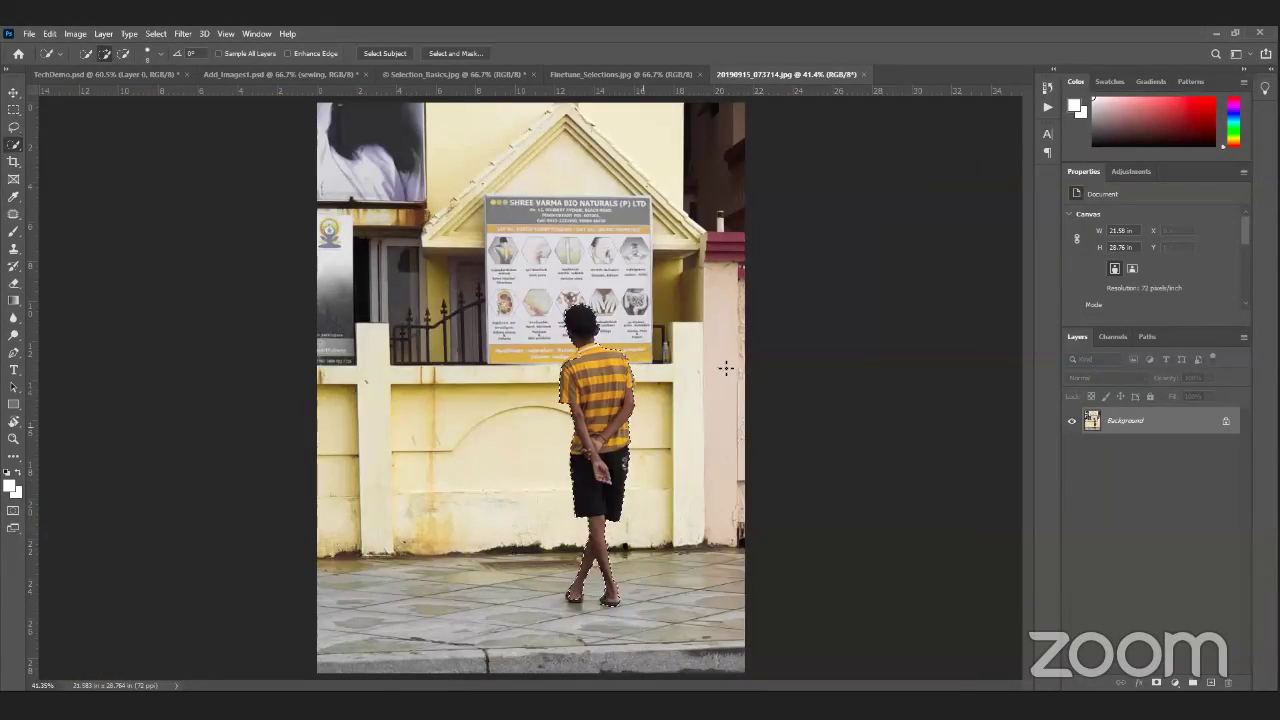
Step: Deselect, then box the man with the Object Selection Tool to select him automatically
key(ctrl+d)
right_click(13, 145)
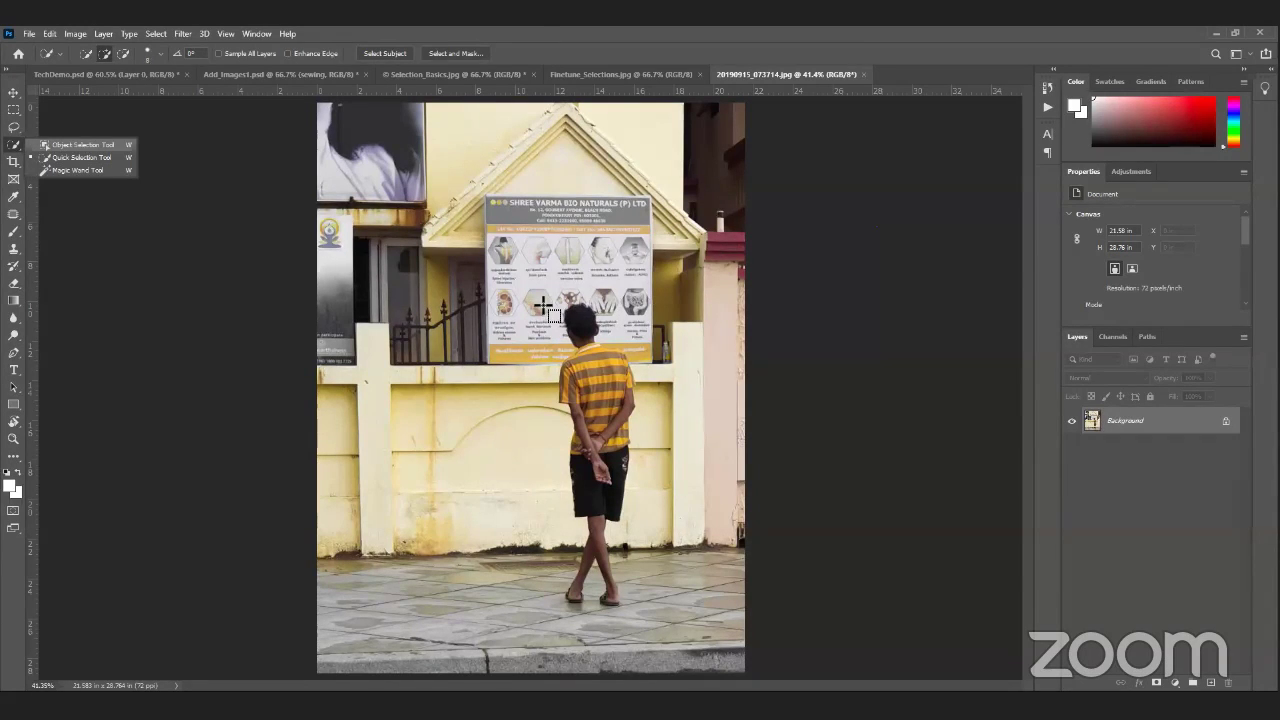
key(Return)
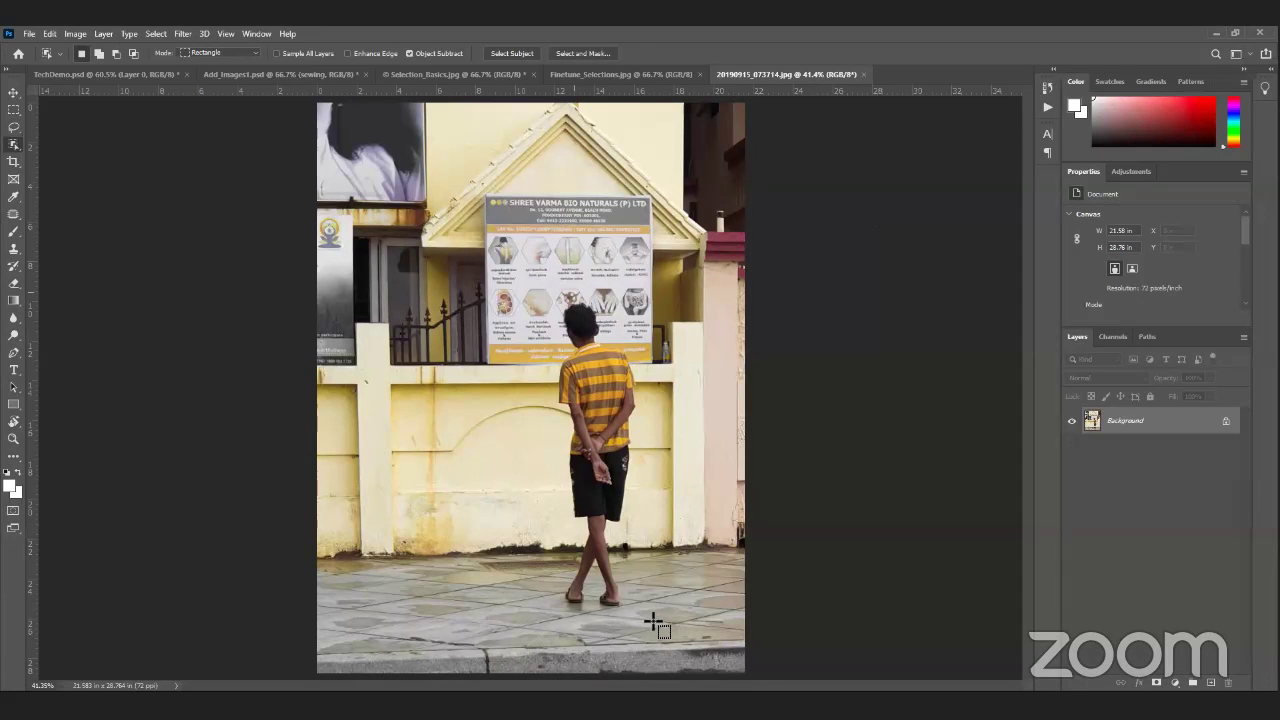
drag(538, 298, 646, 612)
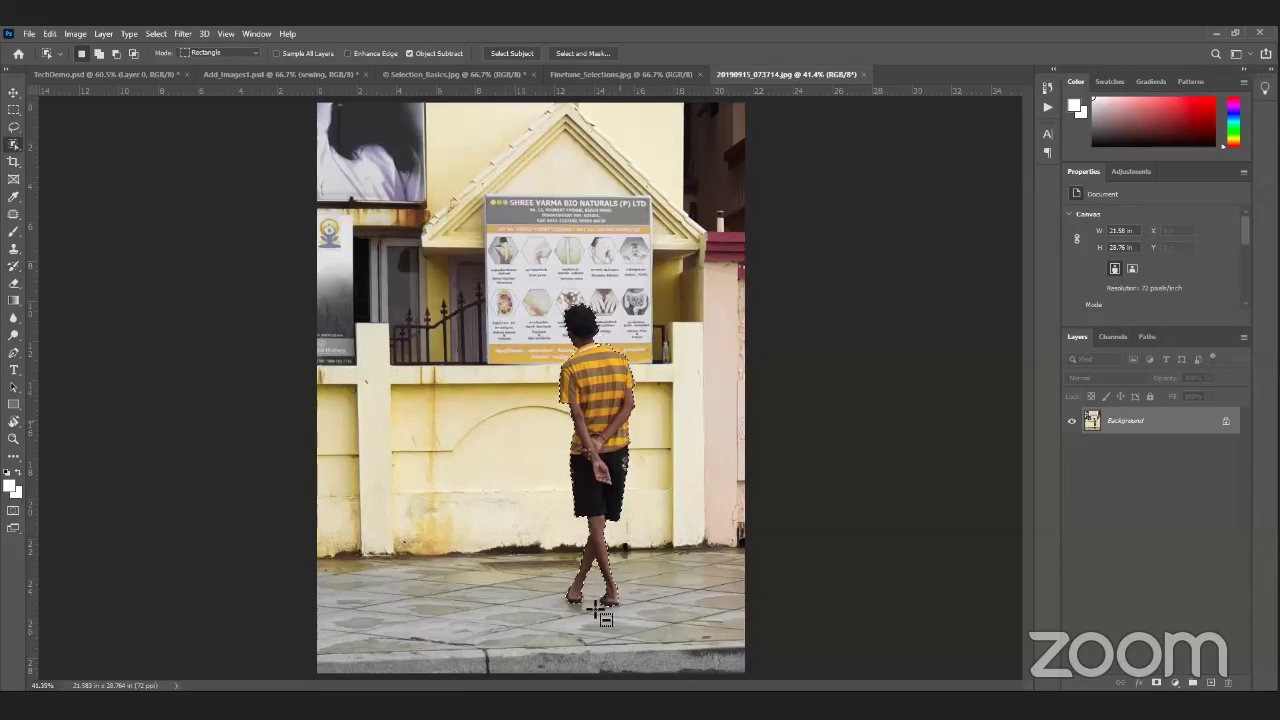
Step: Zoom in on the man's shoulders to check the new selection edge
scroll(728, 386, up, 2)
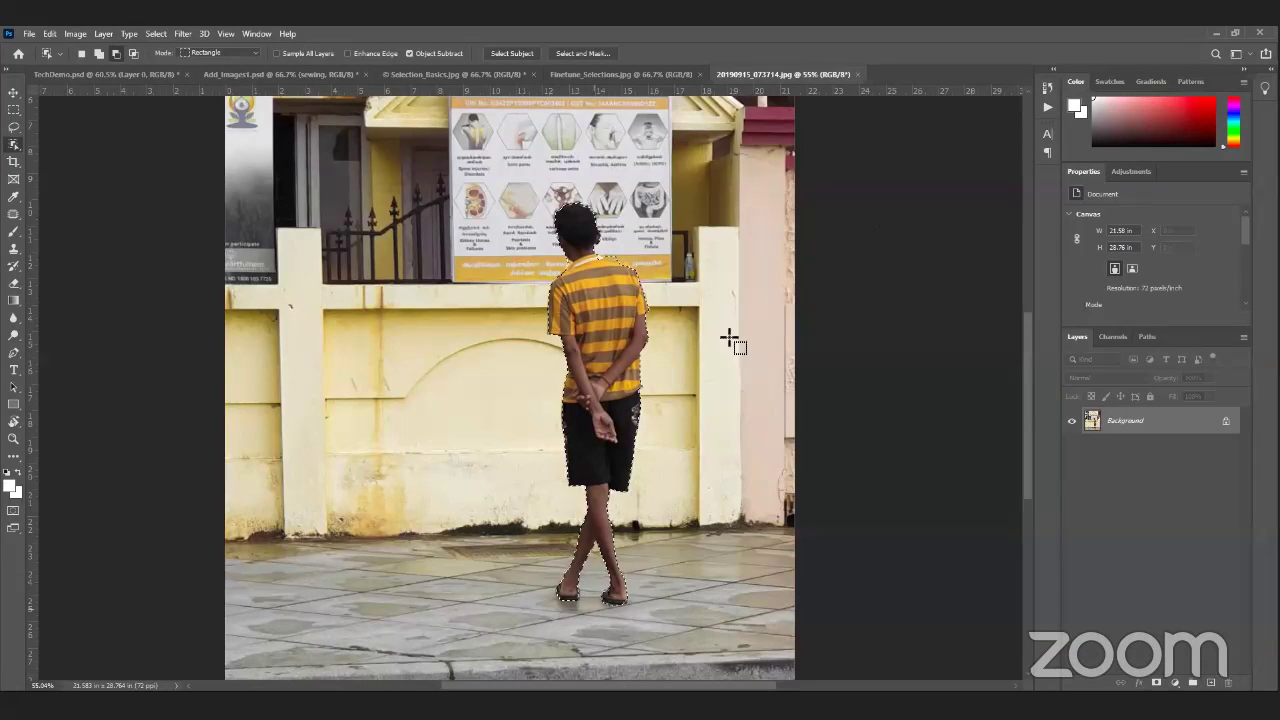
scroll(660, 235, up, 2)
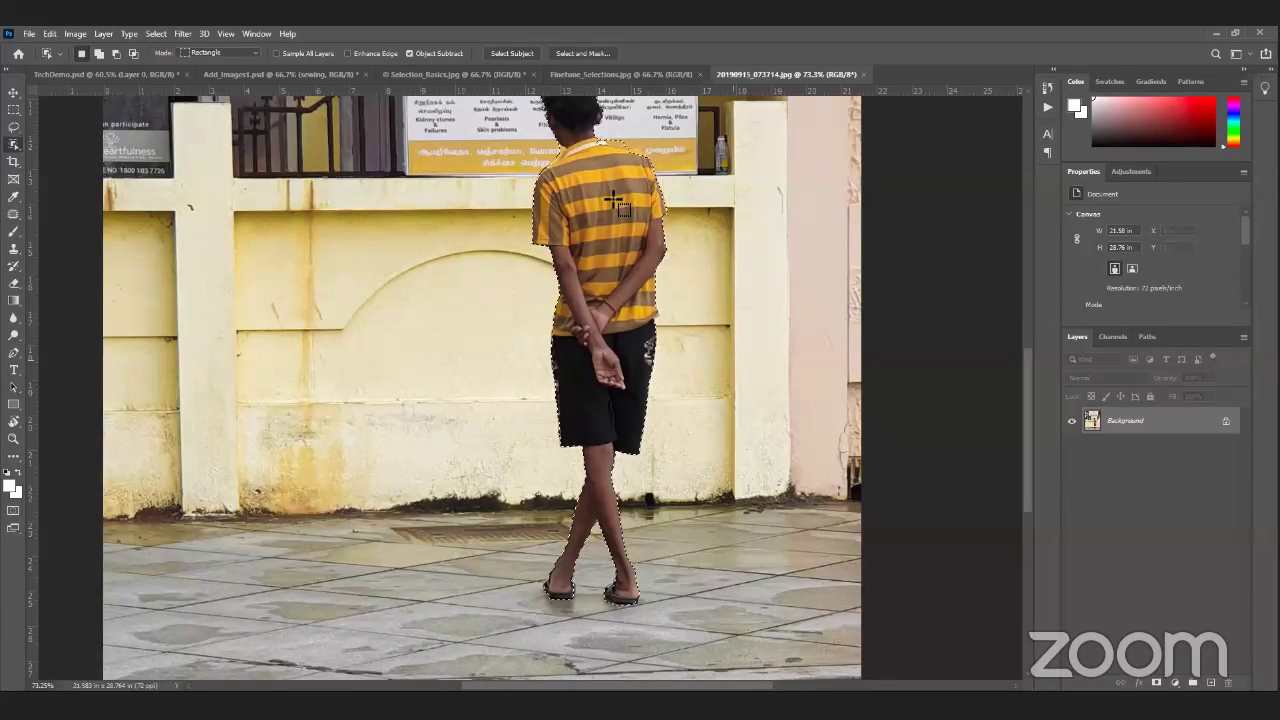
scroll(630, 220, up, 2)
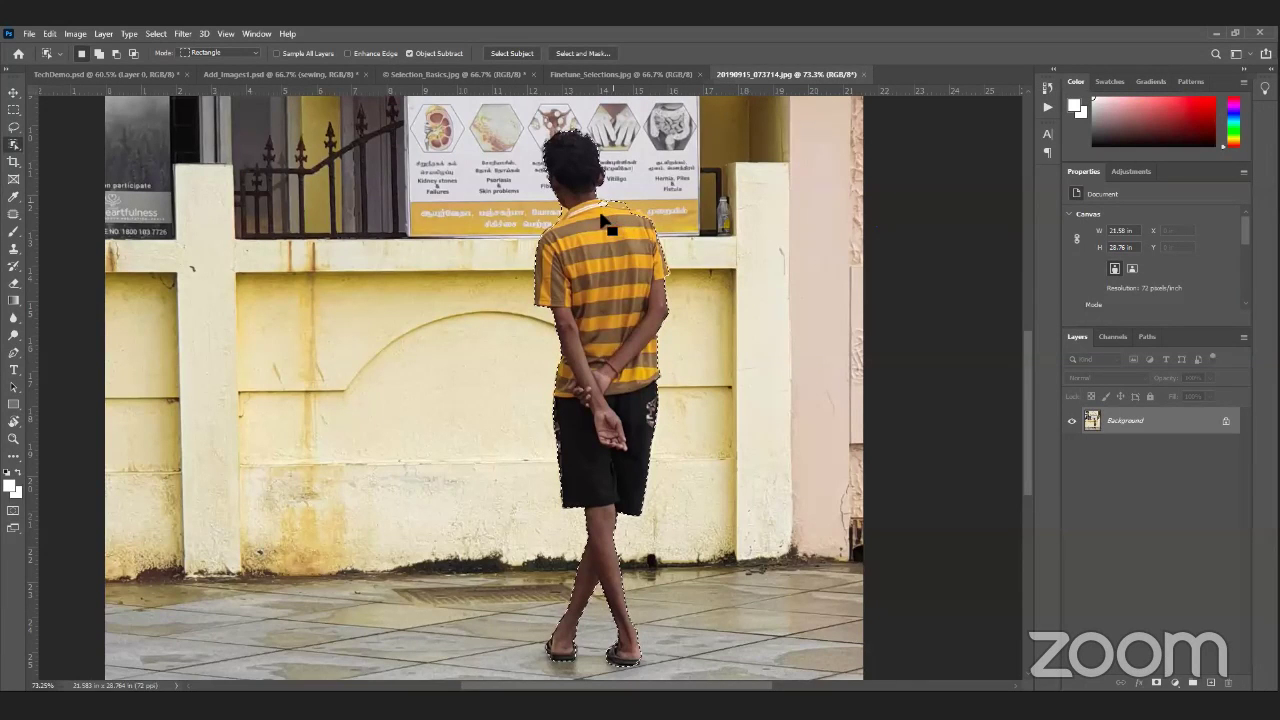
scroll(625, 237, up, 3)
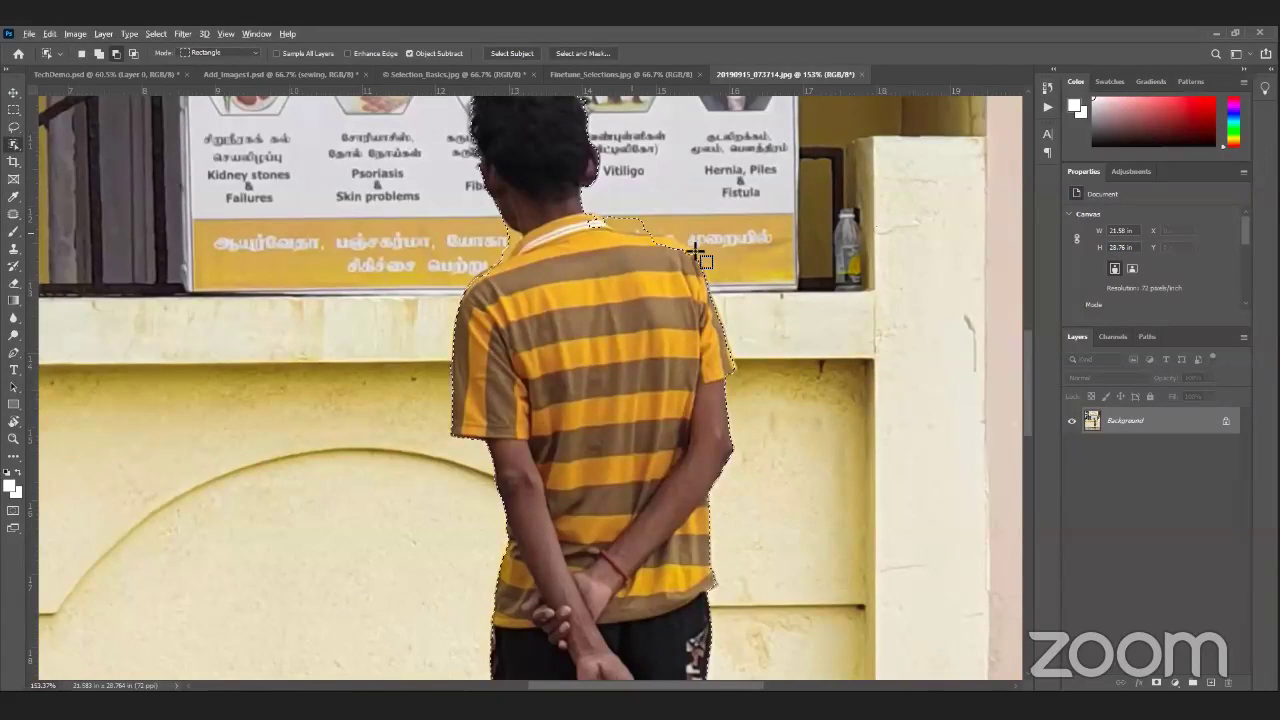
scroll(640, 250, up, 1)
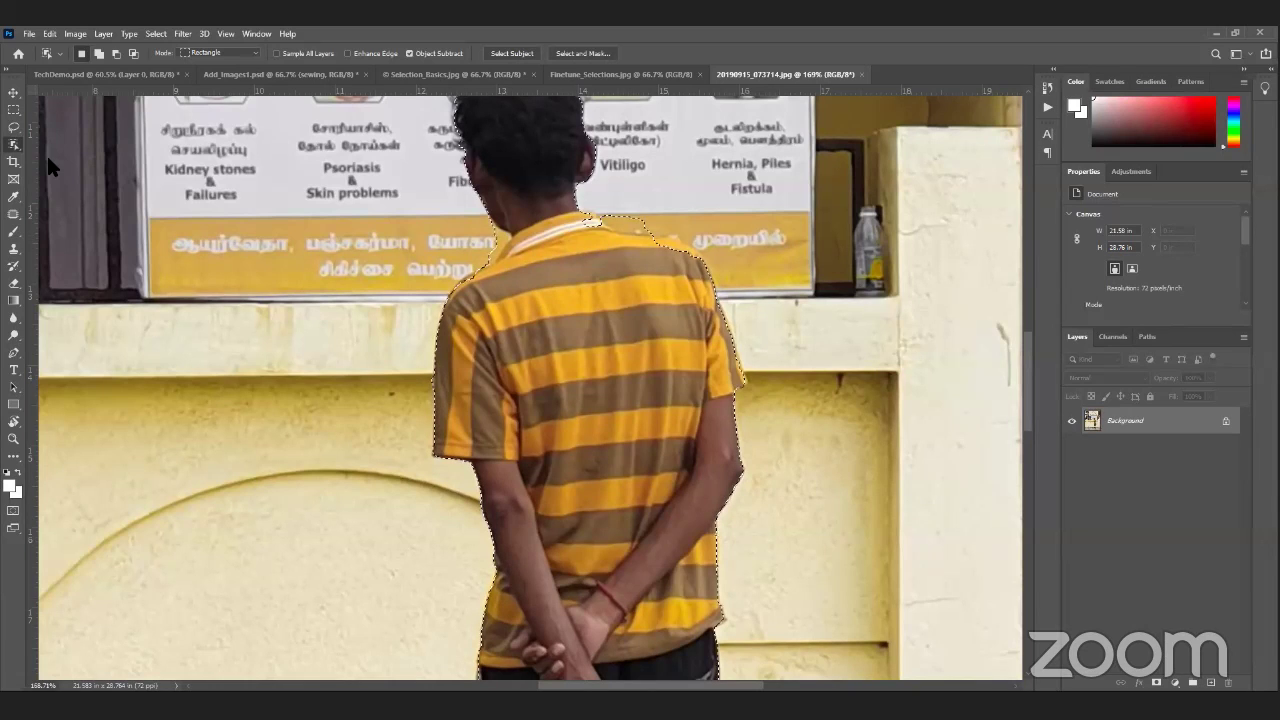
right_click(14, 144)
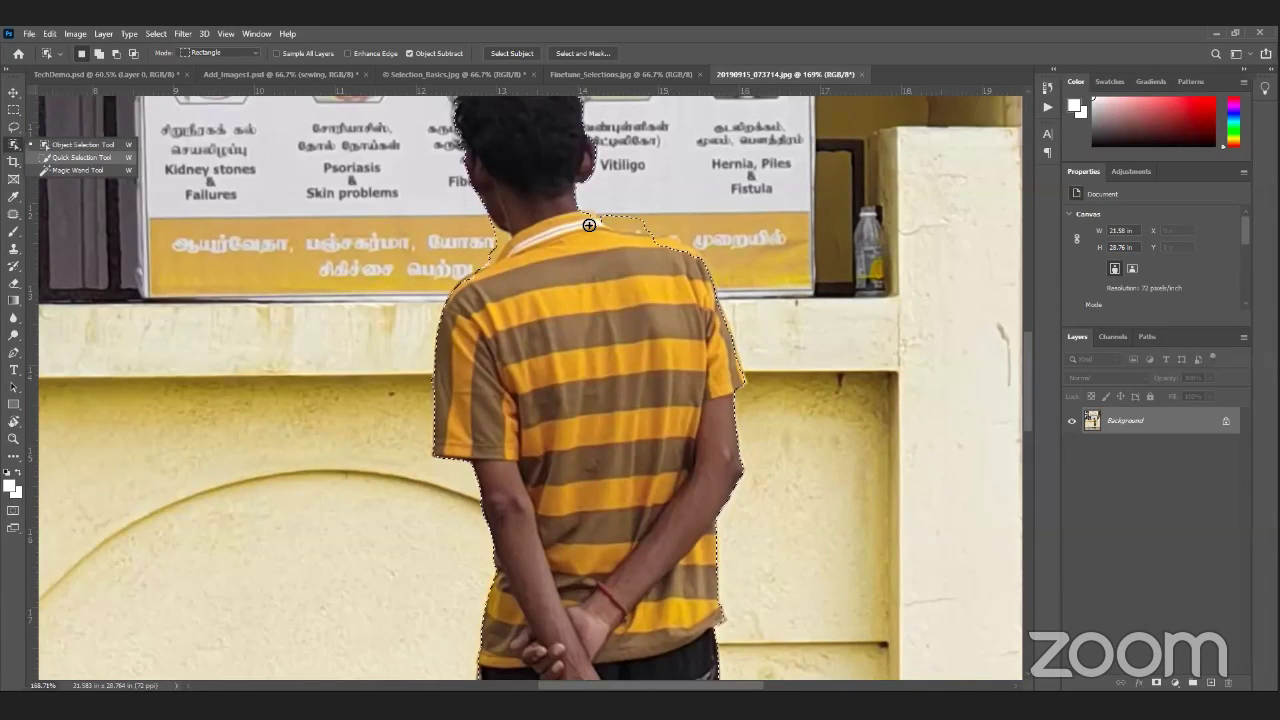
Step: With Quick Selection, subtract the bump above the right shoulder and restore the shoulder edge
click(80, 157)
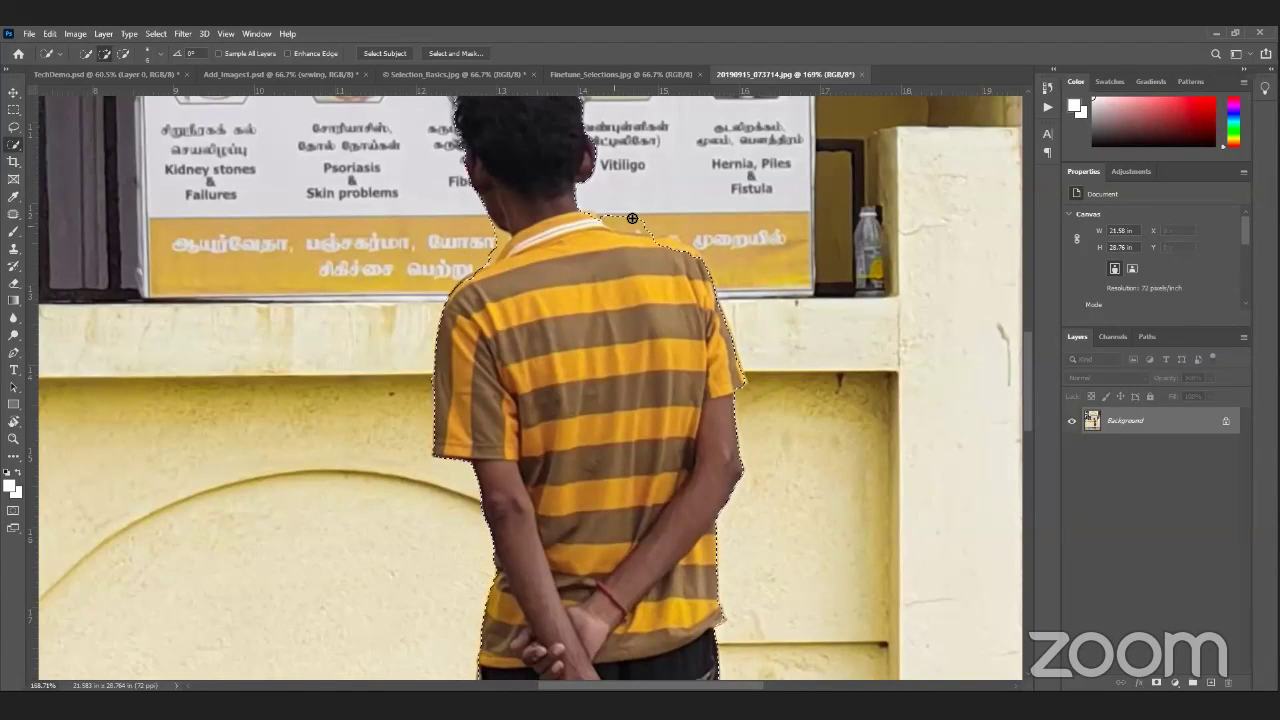
key(alt)
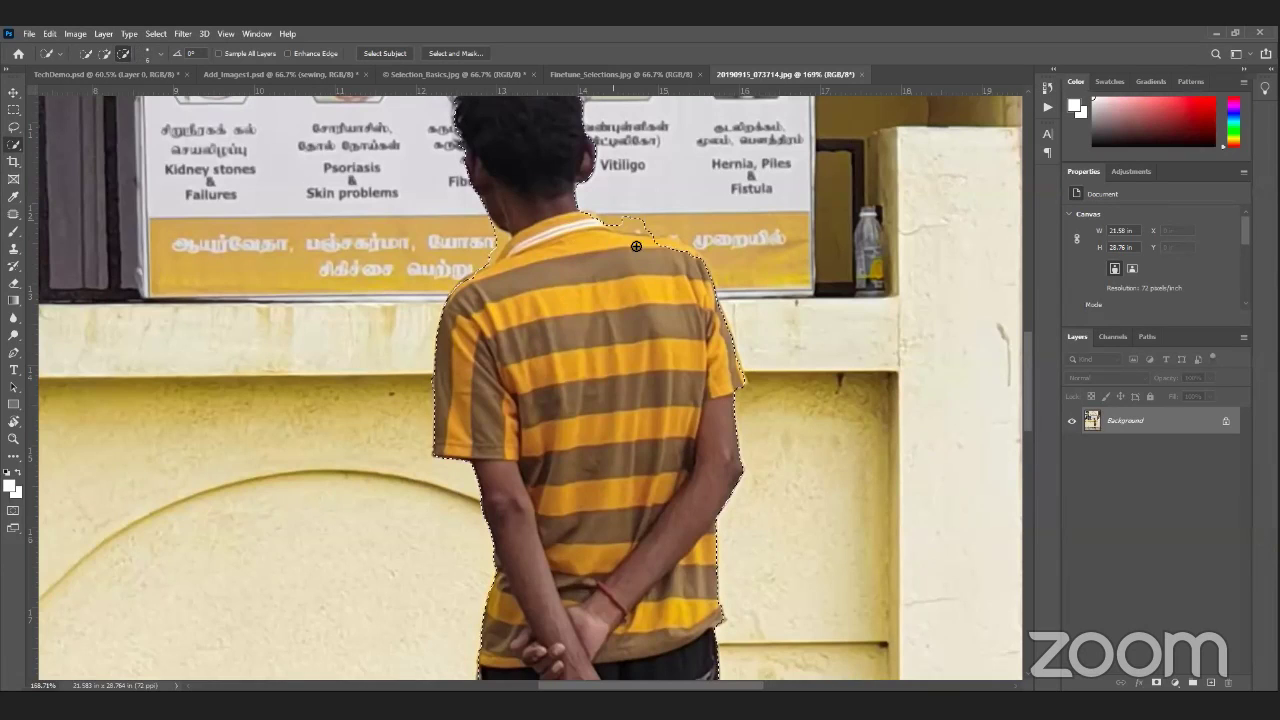
alt+click(634, 228)
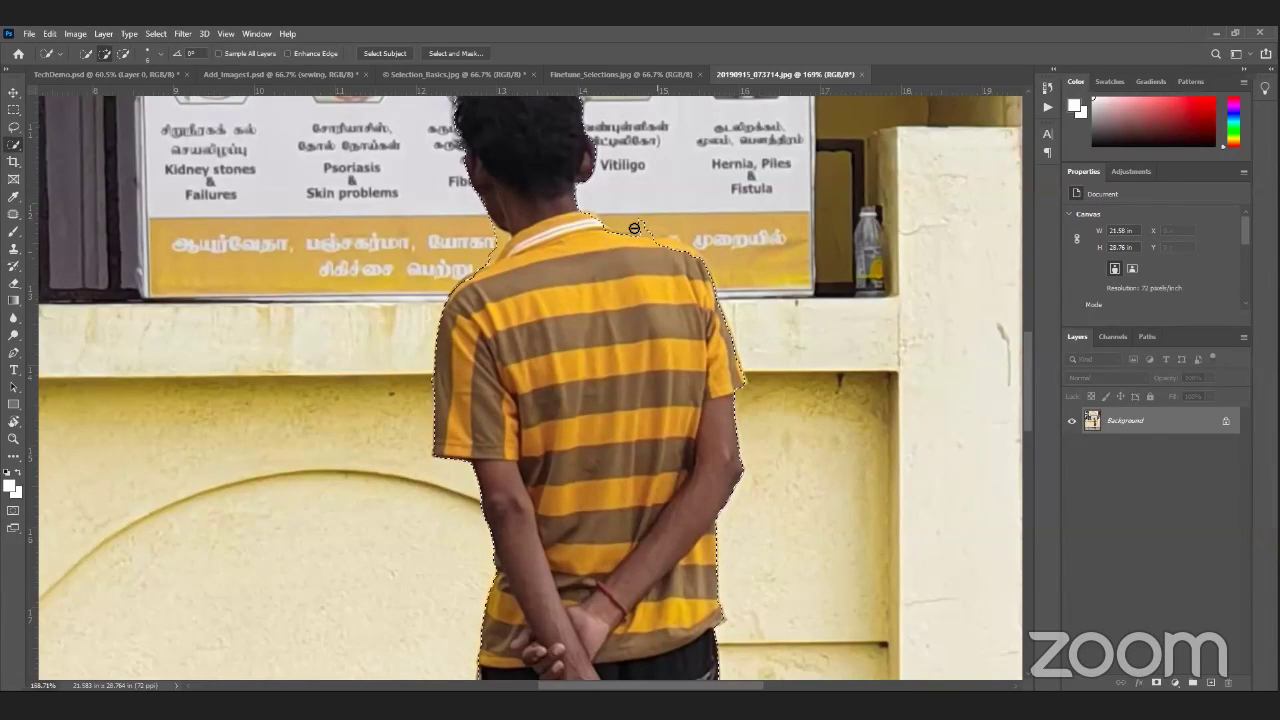
alt+click(624, 242)
drag(626, 244, 694, 258)
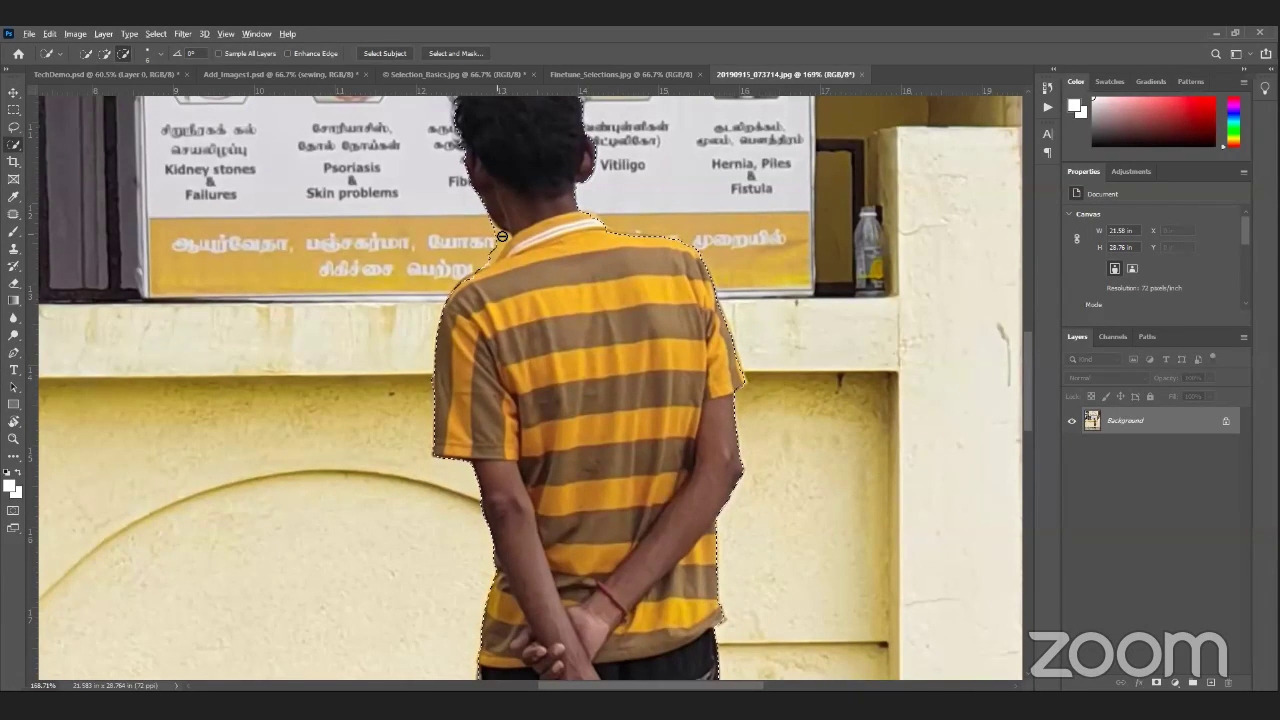
Step: Trim sign background off the left shoulder and collar, then zoom to review the outline
alt+click(479, 284)
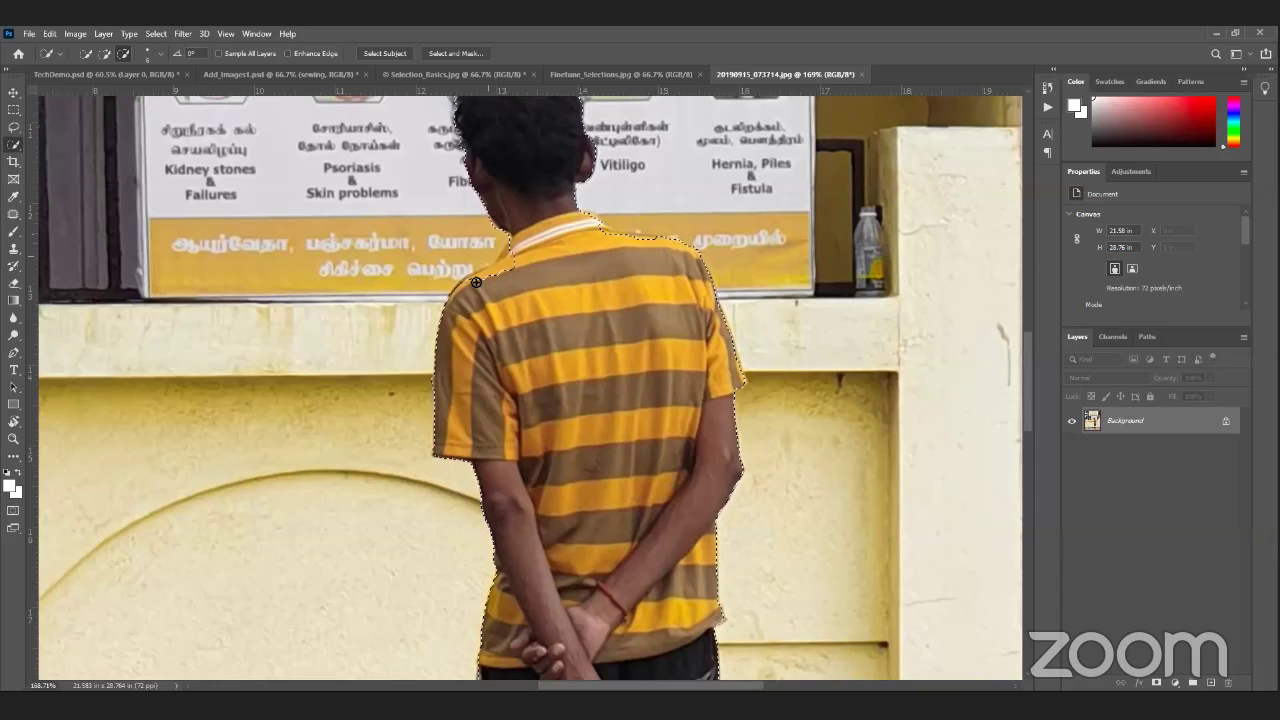
click(557, 297)
scroll(578, 242, down, 10)
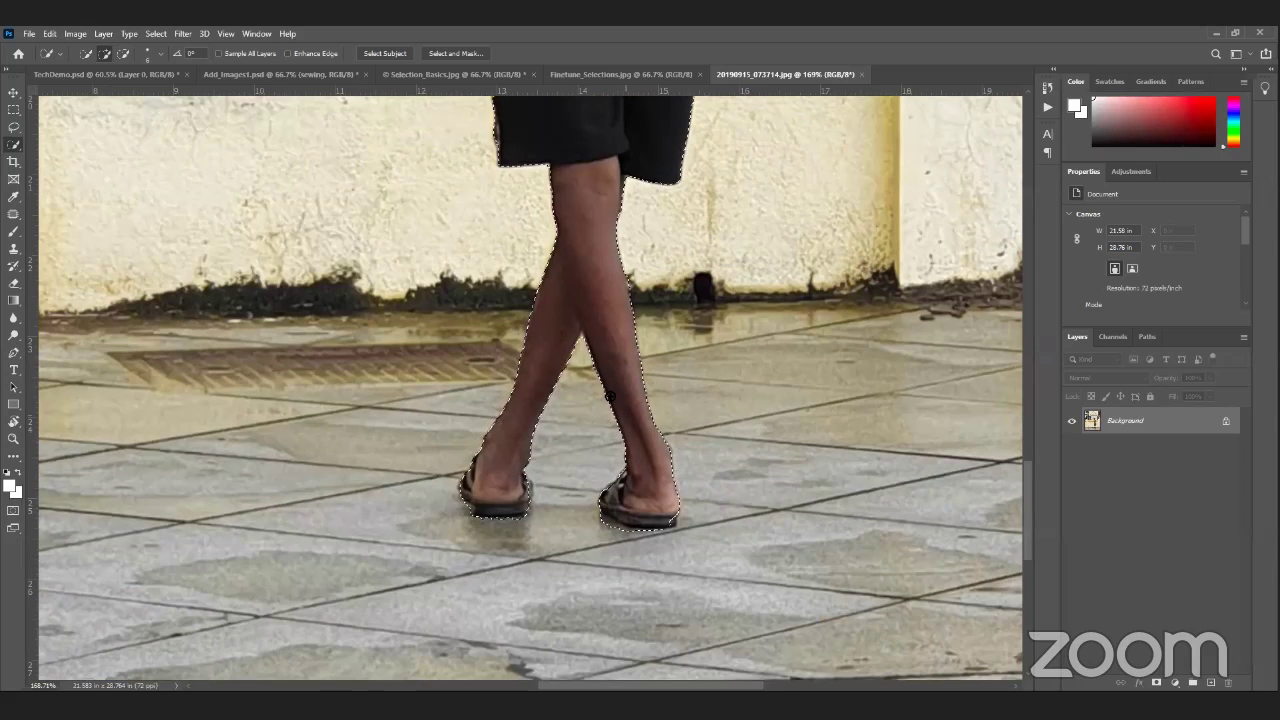
scroll(618, 415, up, 5)
scroll(610, 396, up, 6)
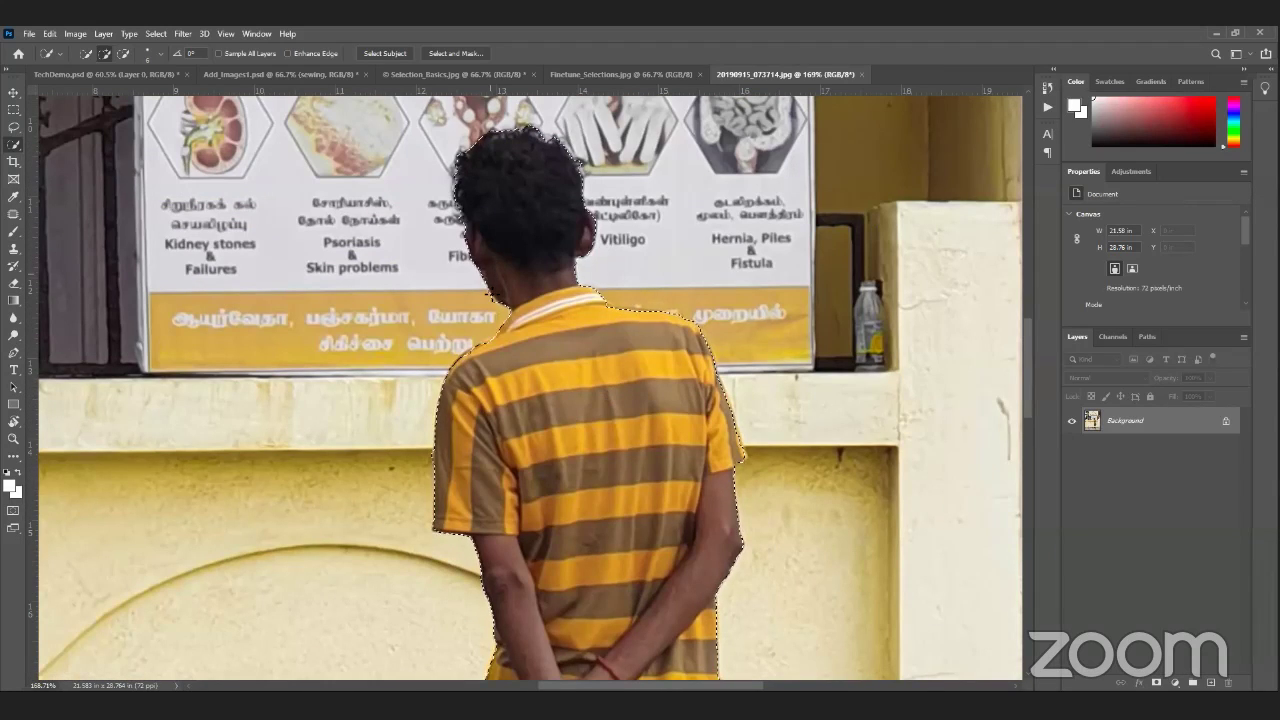
scroll(468, 322, down, 1)
scroll(468, 322, down, 5)
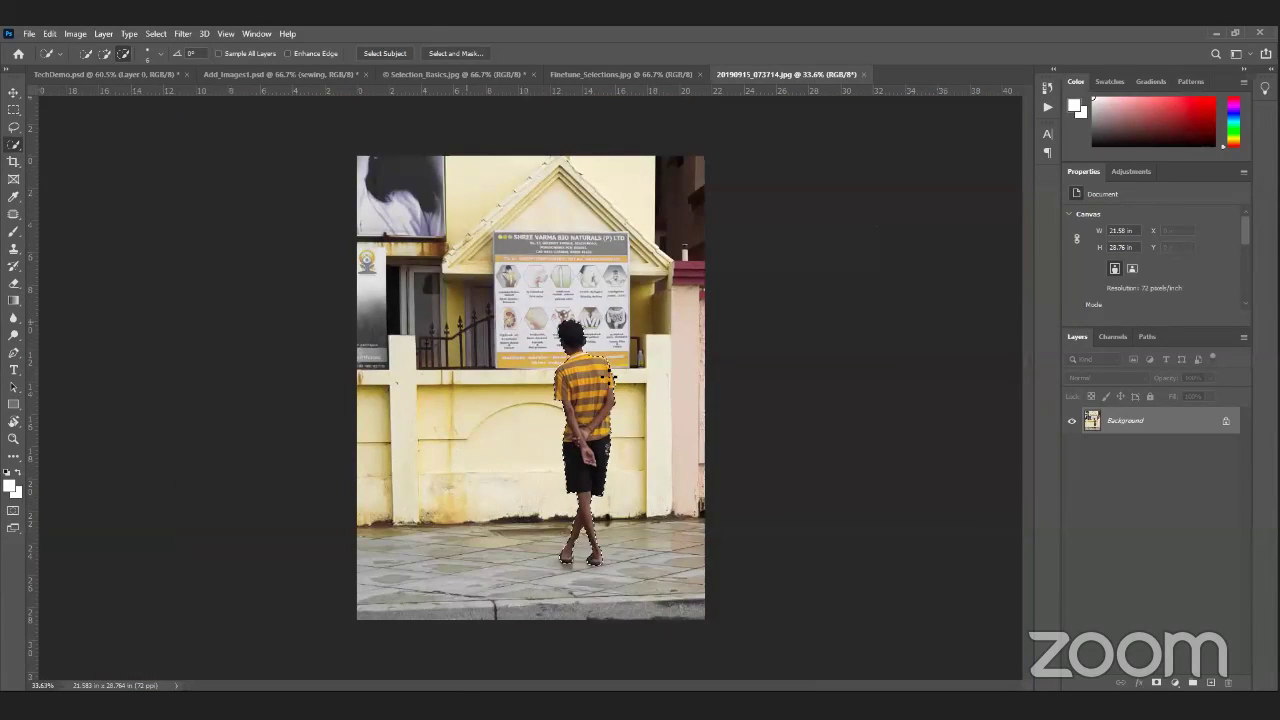
scroll(607, 376, up, 1)
Step: Copy the selected boy onto Layer 1 with Layer Via Copy, then toggle layer visibility to check it
key(v)
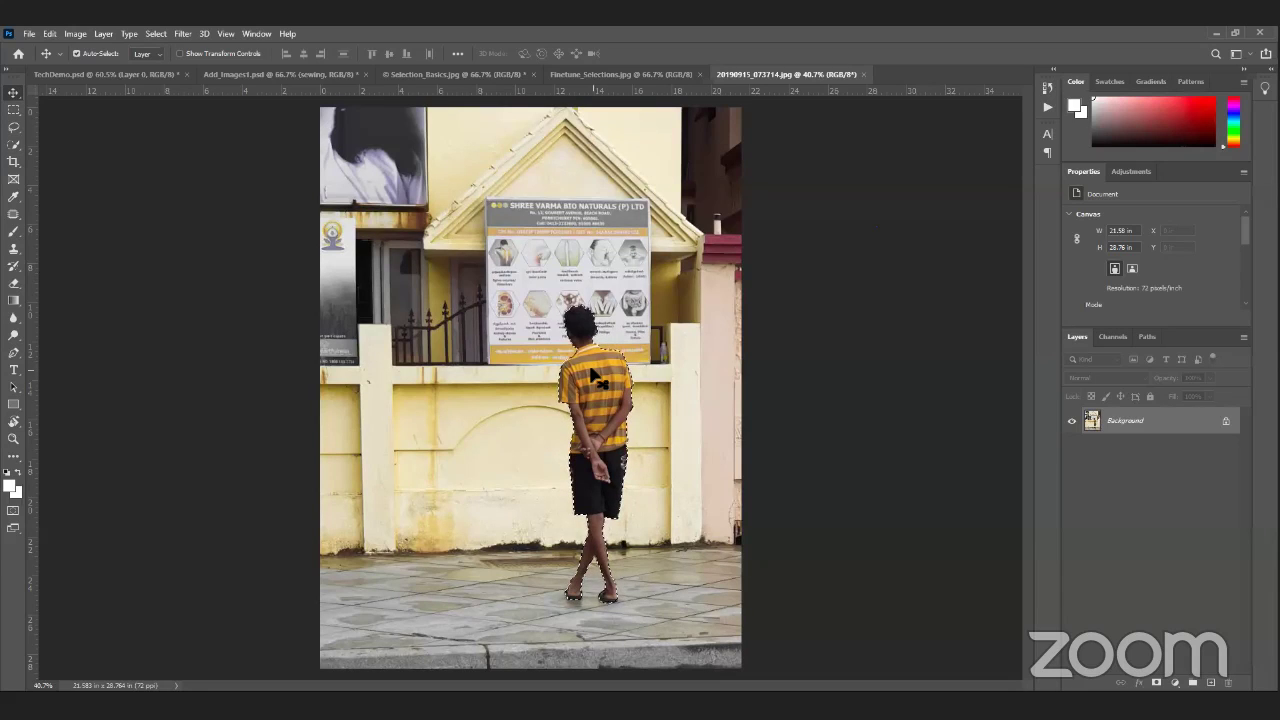
click(13, 144)
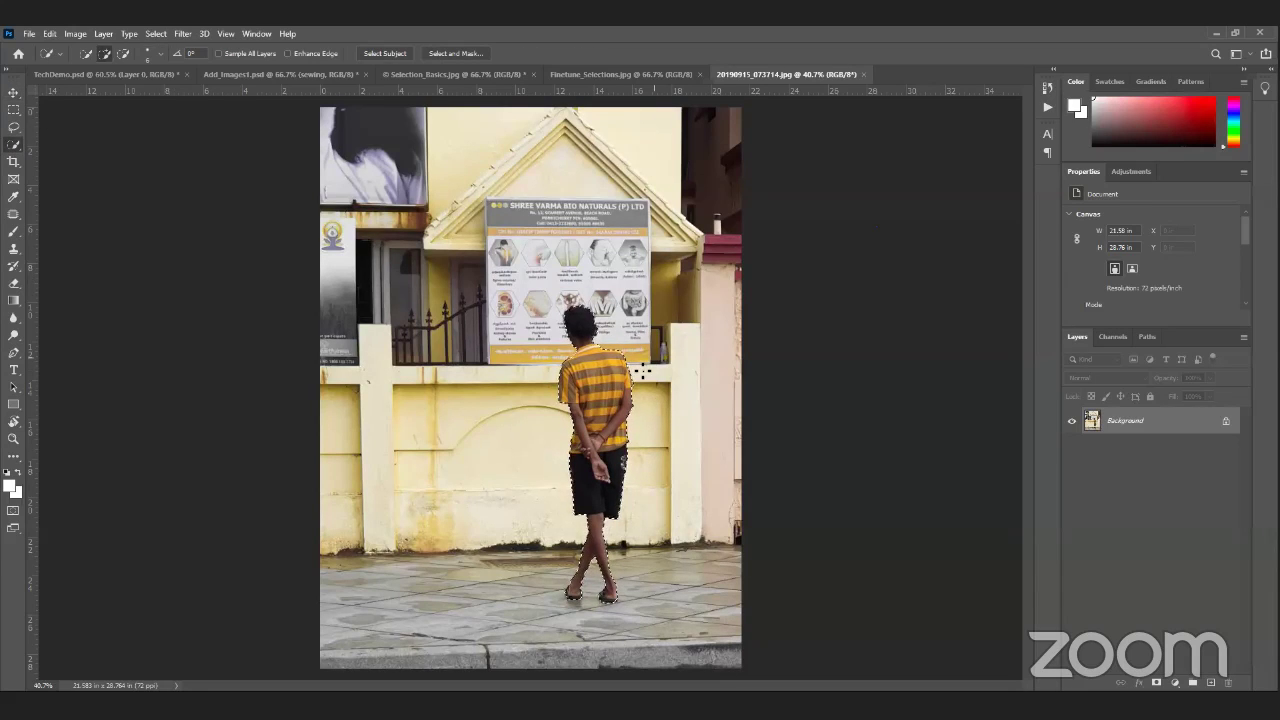
right_click(604, 376)
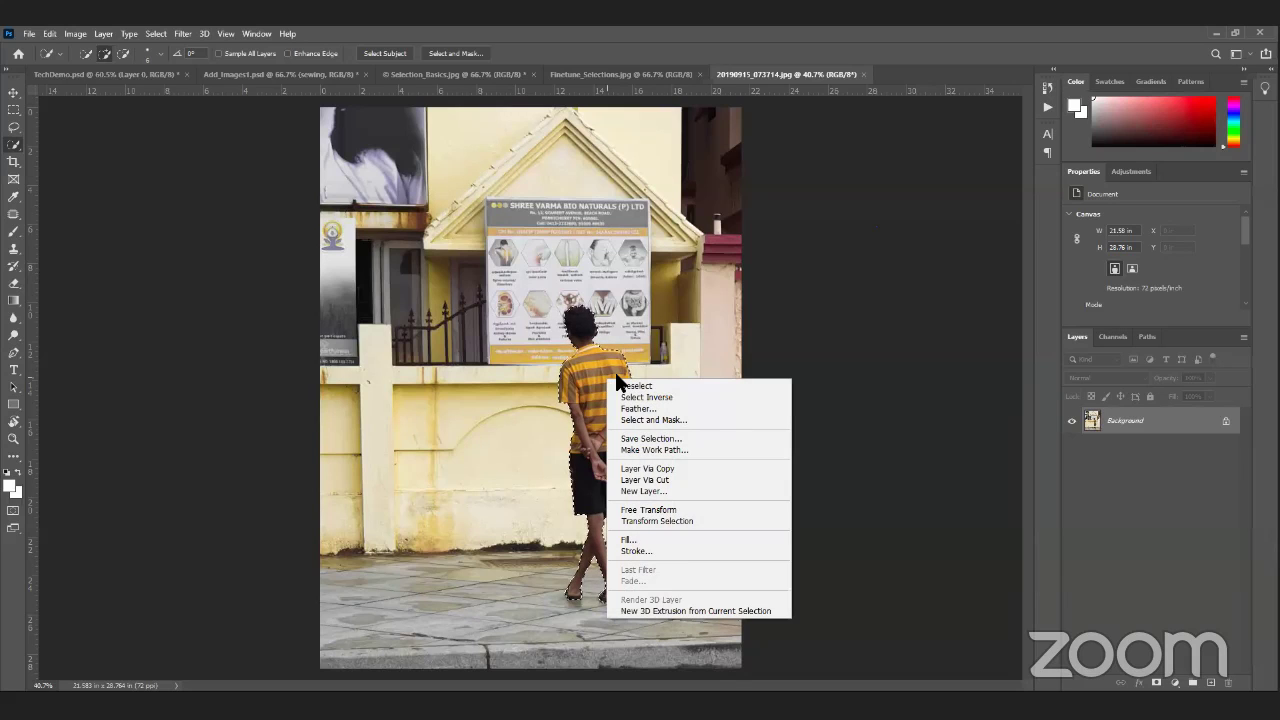
click(647, 468)
click(1071, 448)
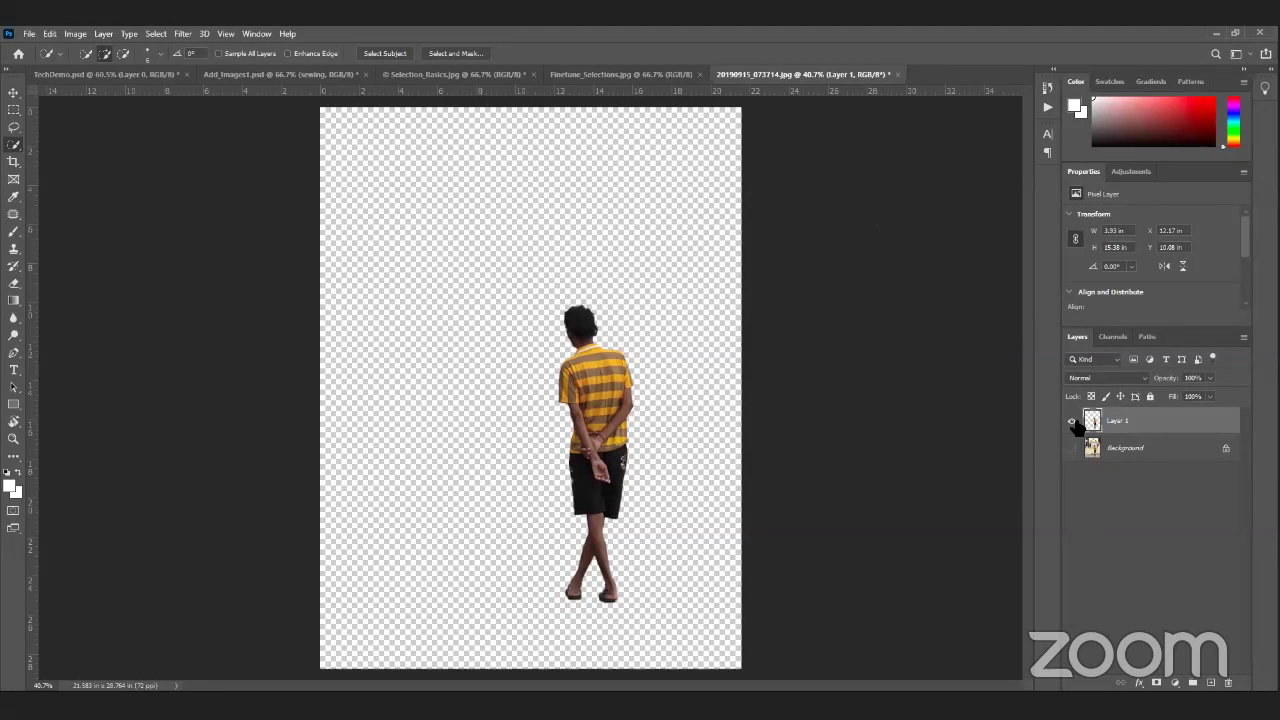
drag(1073, 446, 1074, 429)
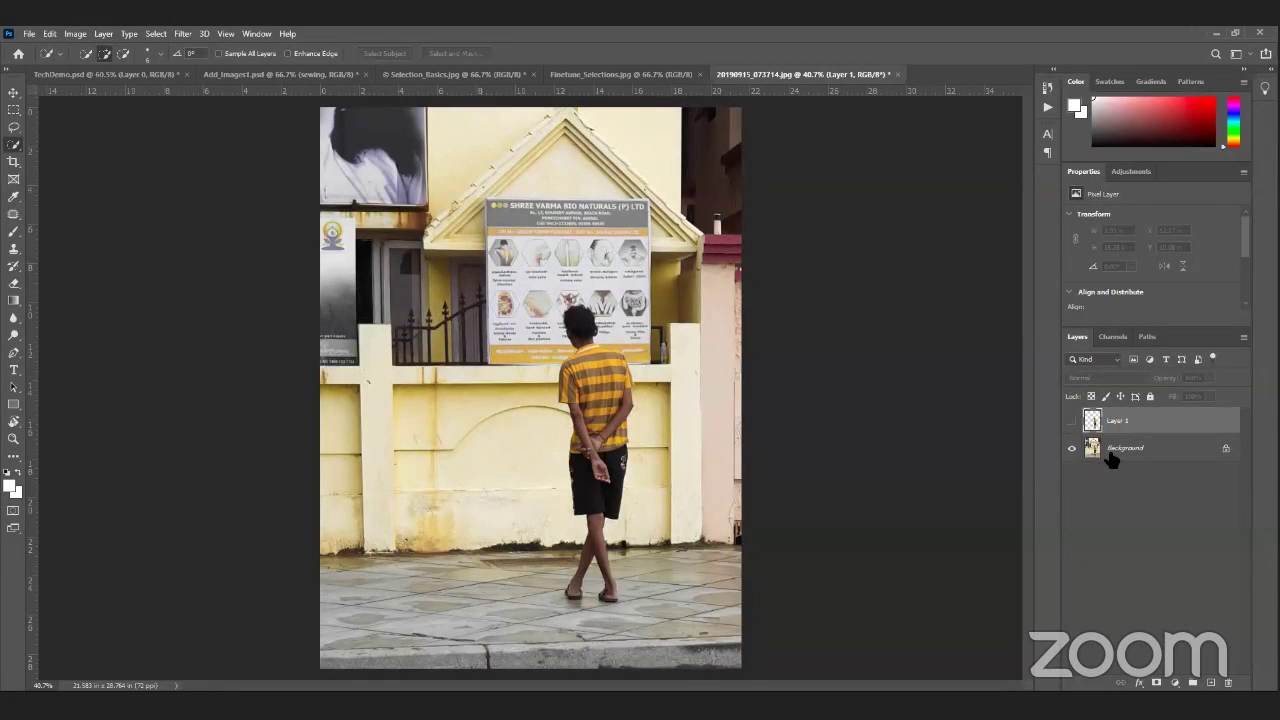
Step: Make the Background layer active and run Select > Subject to select the boy
click(1111, 451)
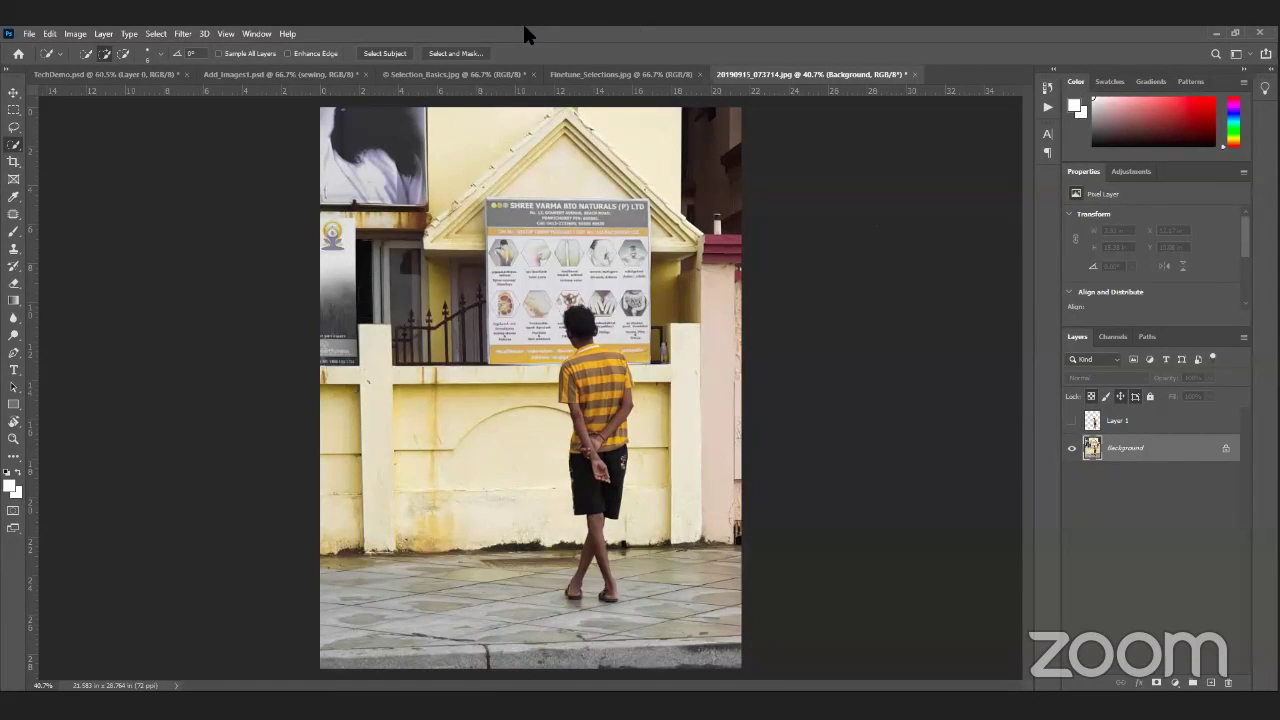
right_click(15, 146)
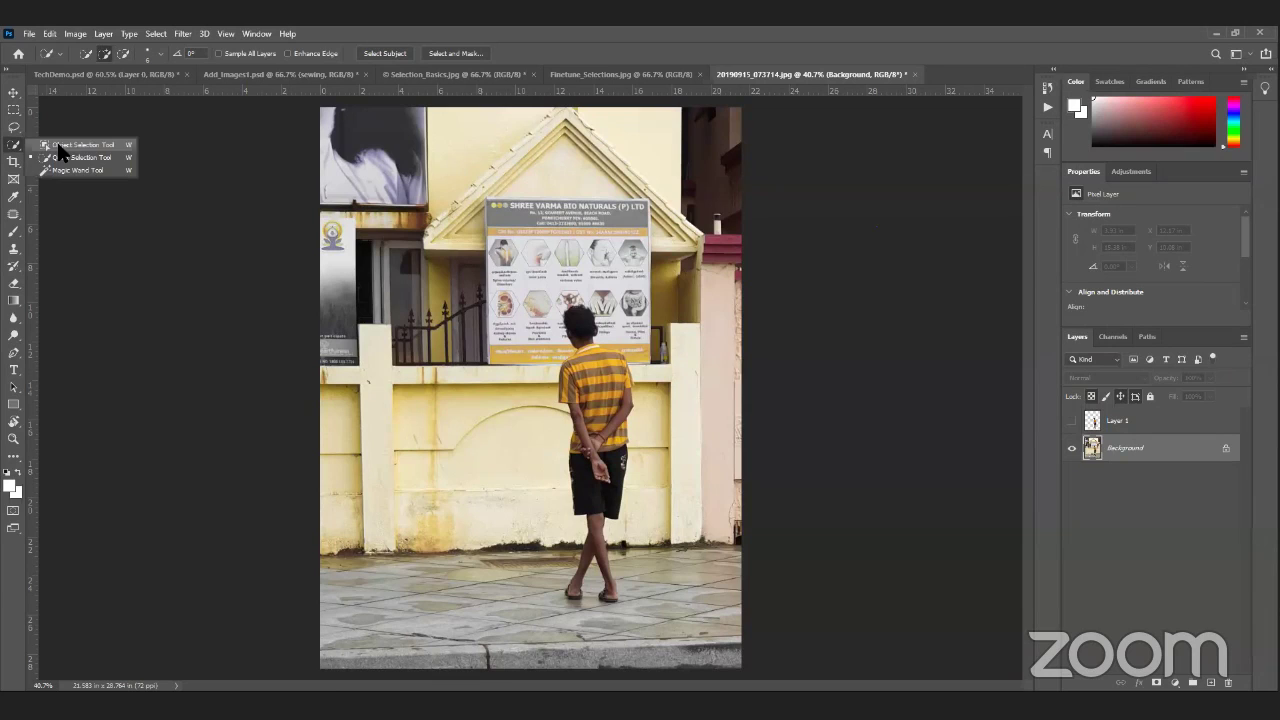
click(504, 27)
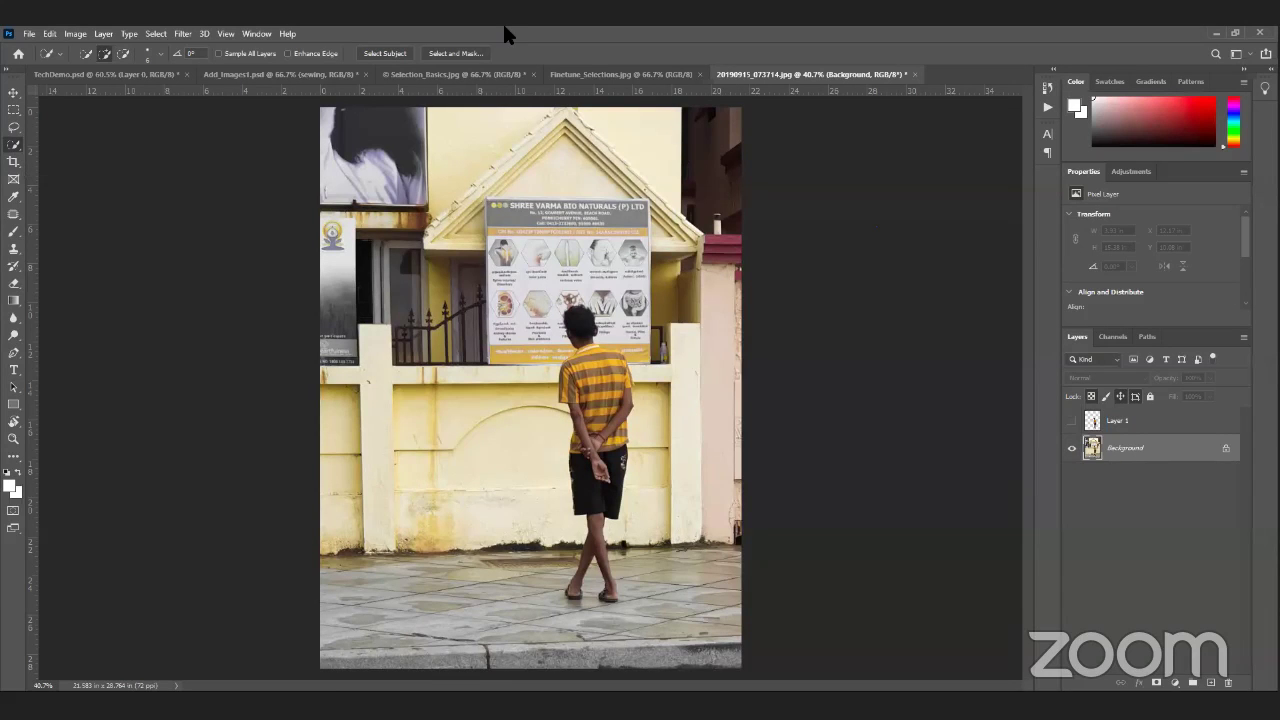
click(164, 33)
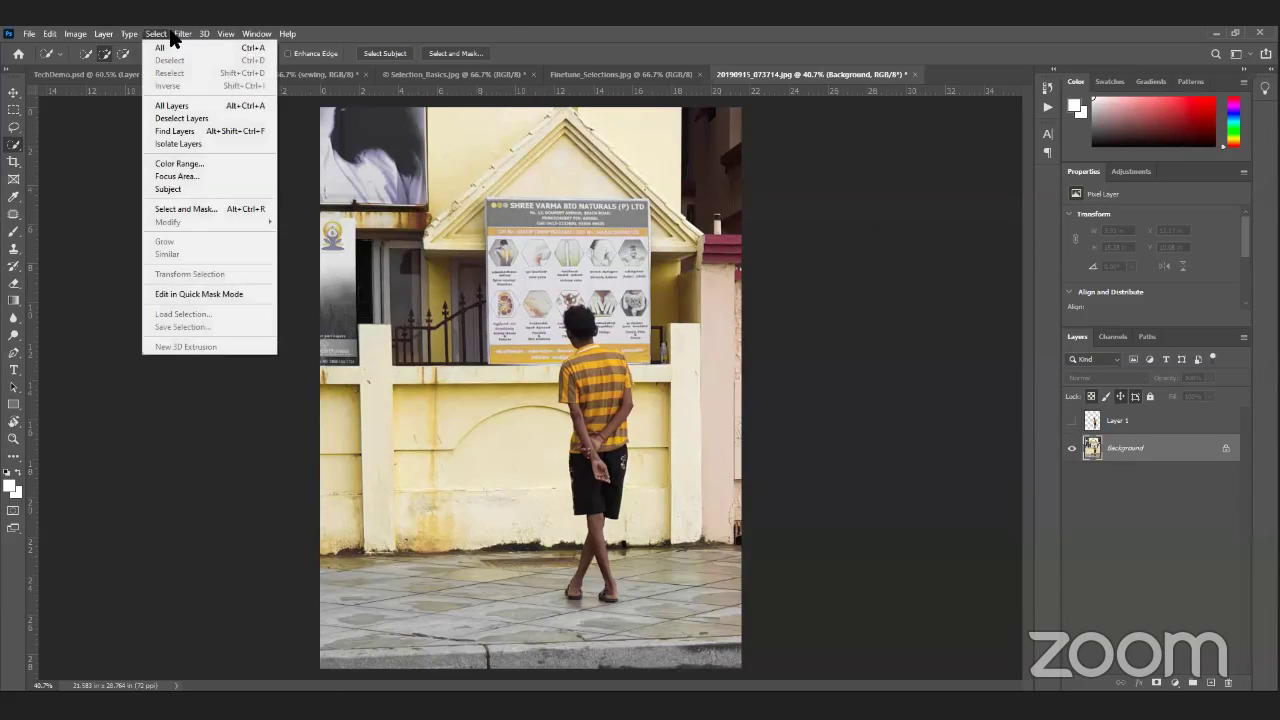
click(554, 27)
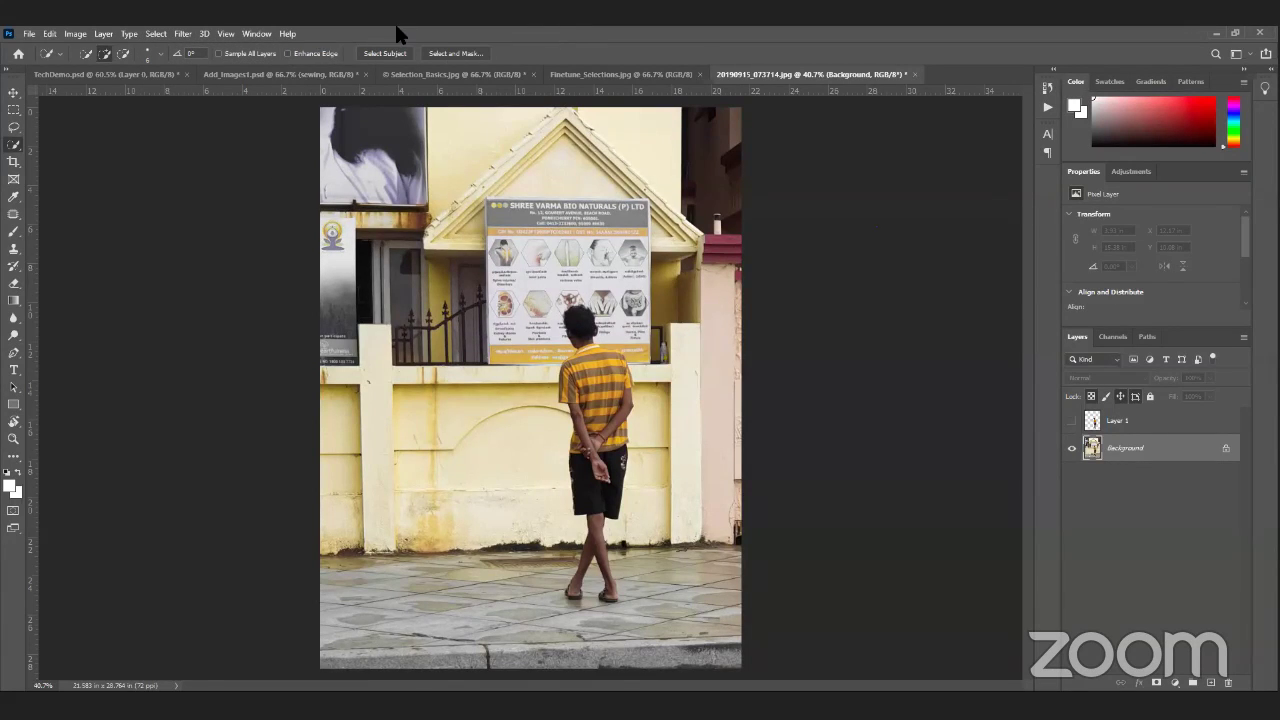
key(v)
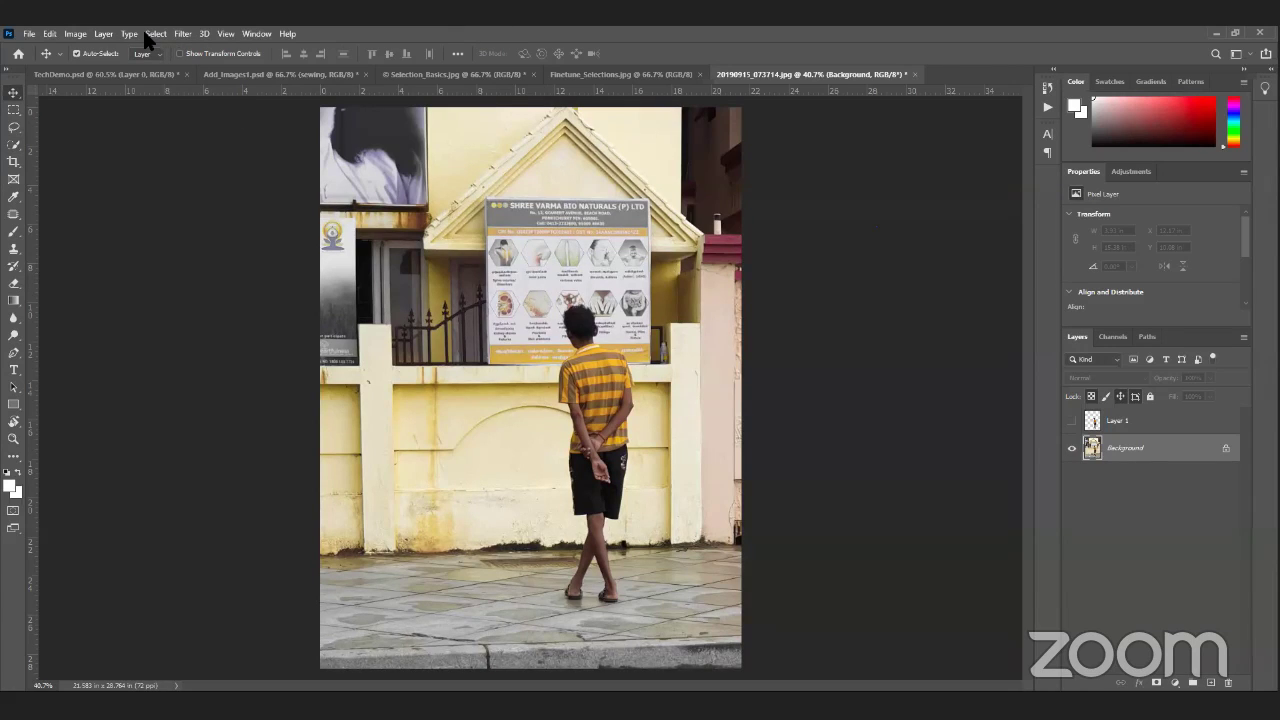
key(alt+s)
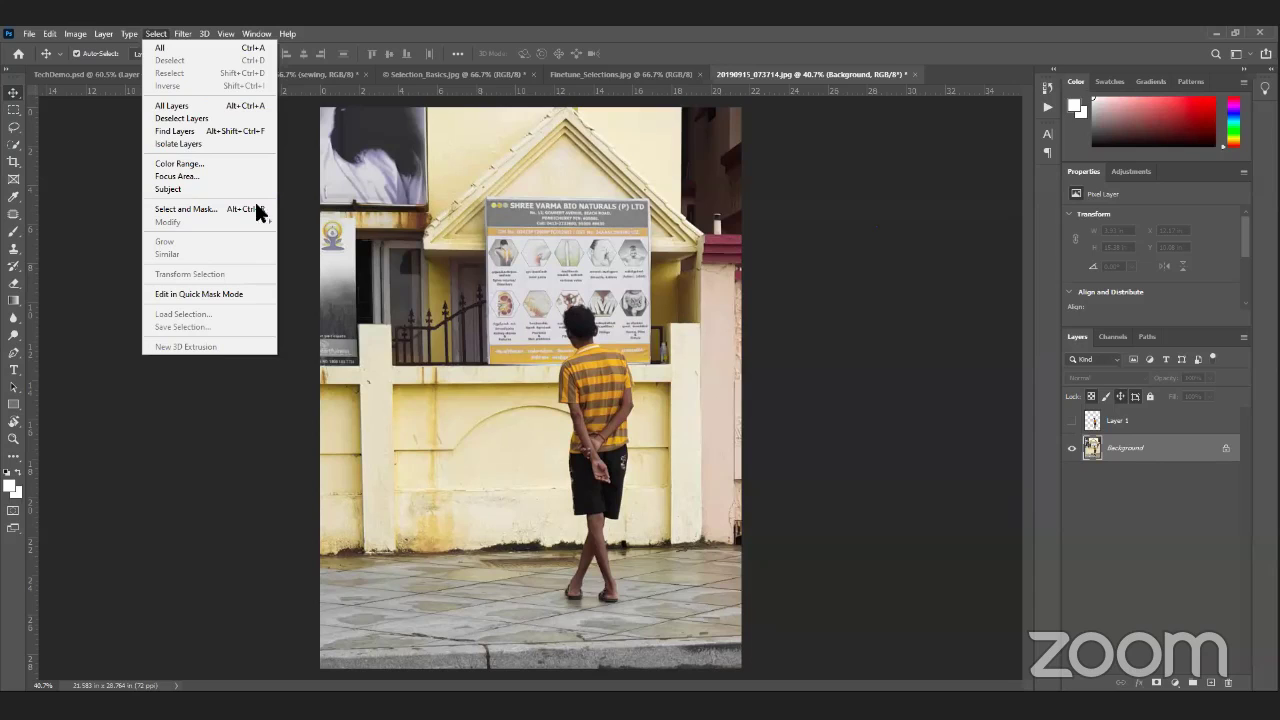
click(176, 176)
key(Down)
key(Return)
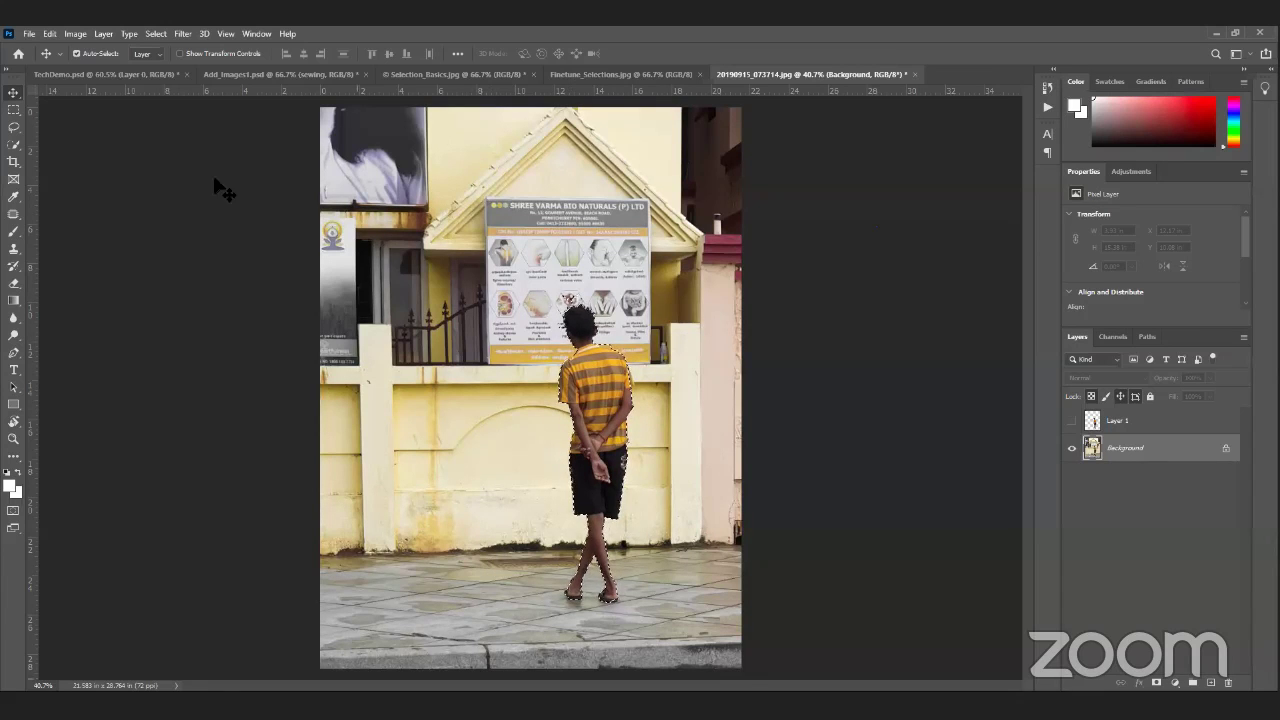
Step: Open the silhouette11 image through File > Open
click(29, 33)
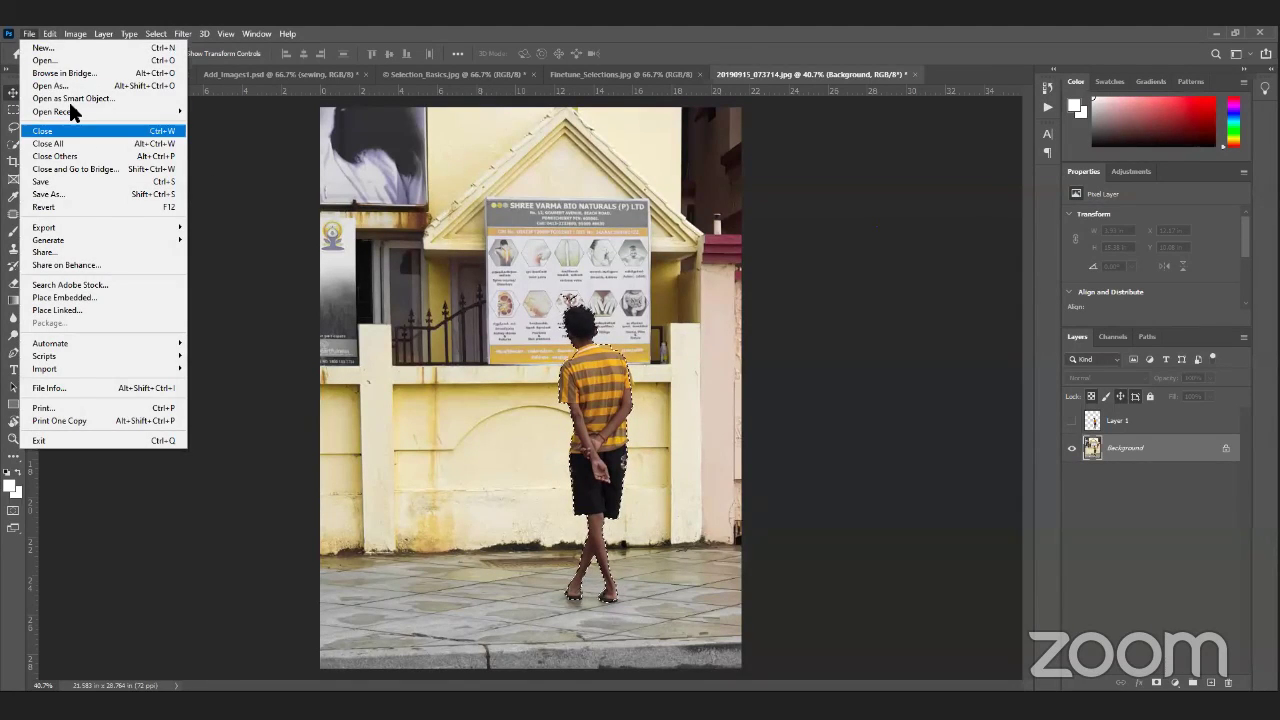
key(Up)
key(Up)
key(Up)
key(Up)
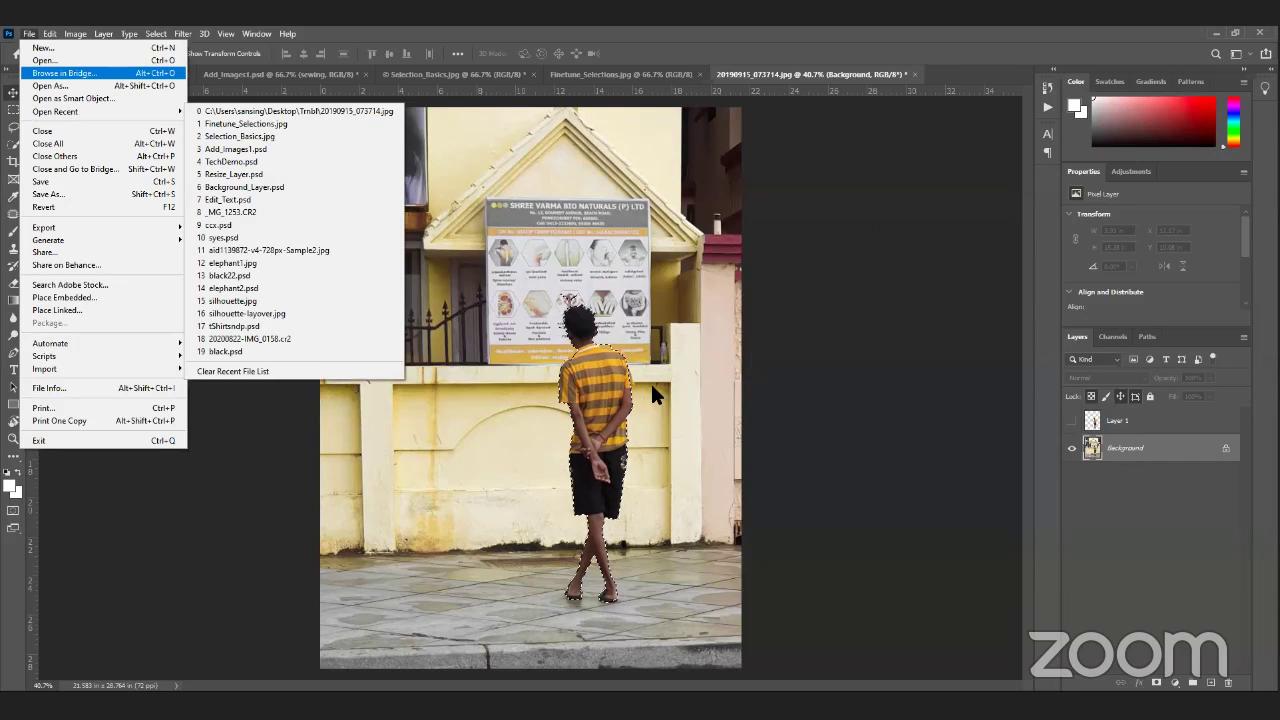
key(Return)
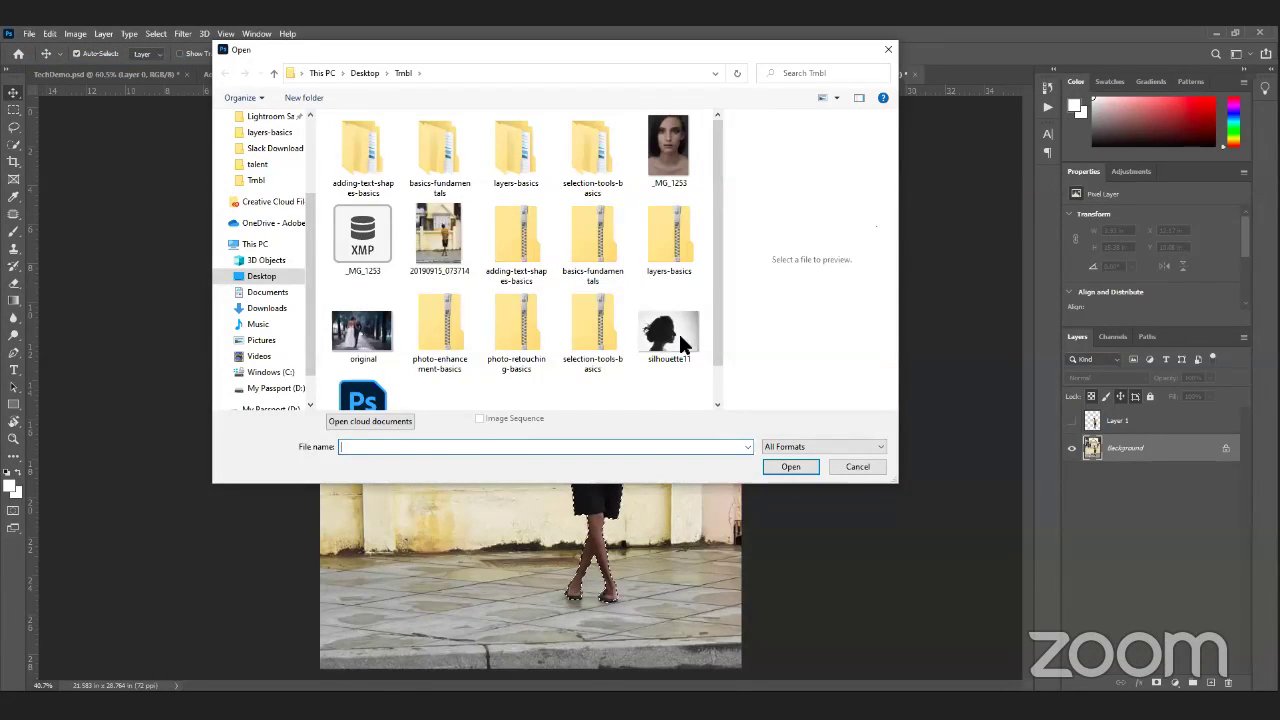
double_click(680, 338)
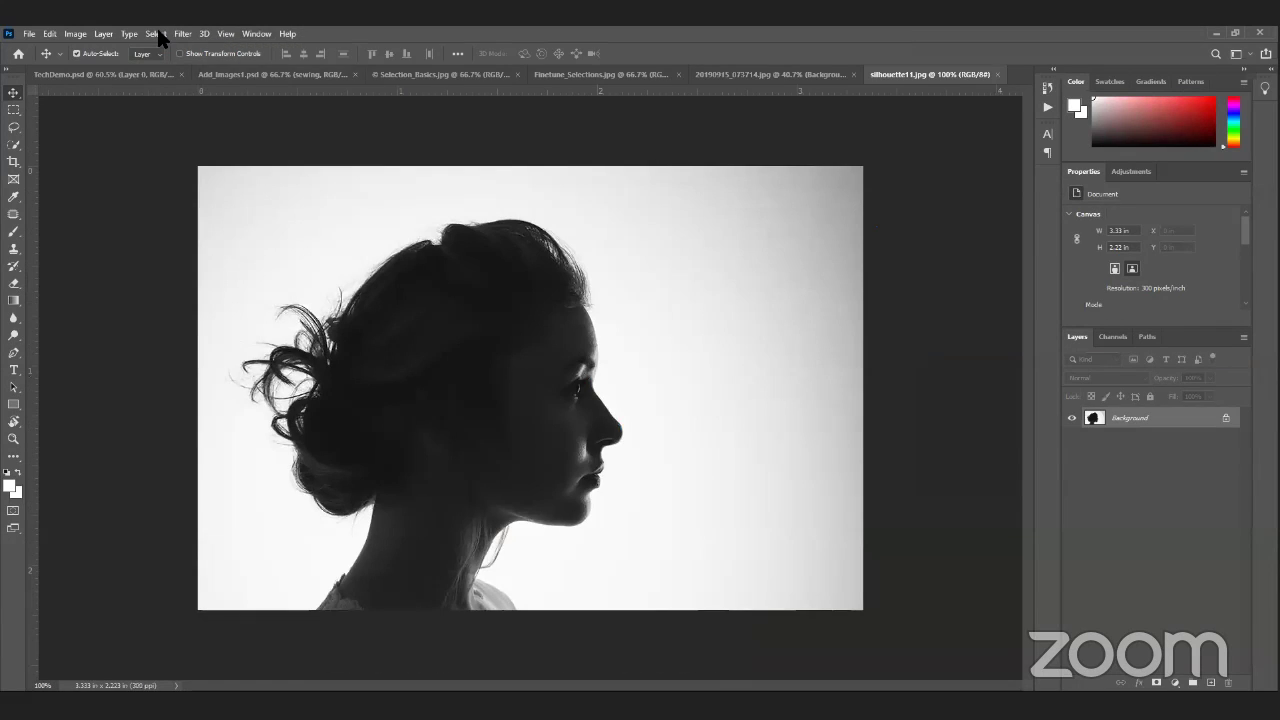
Step: Use Select > Subject to trace the woman's silhouetted profile, hair and neck
click(156, 35)
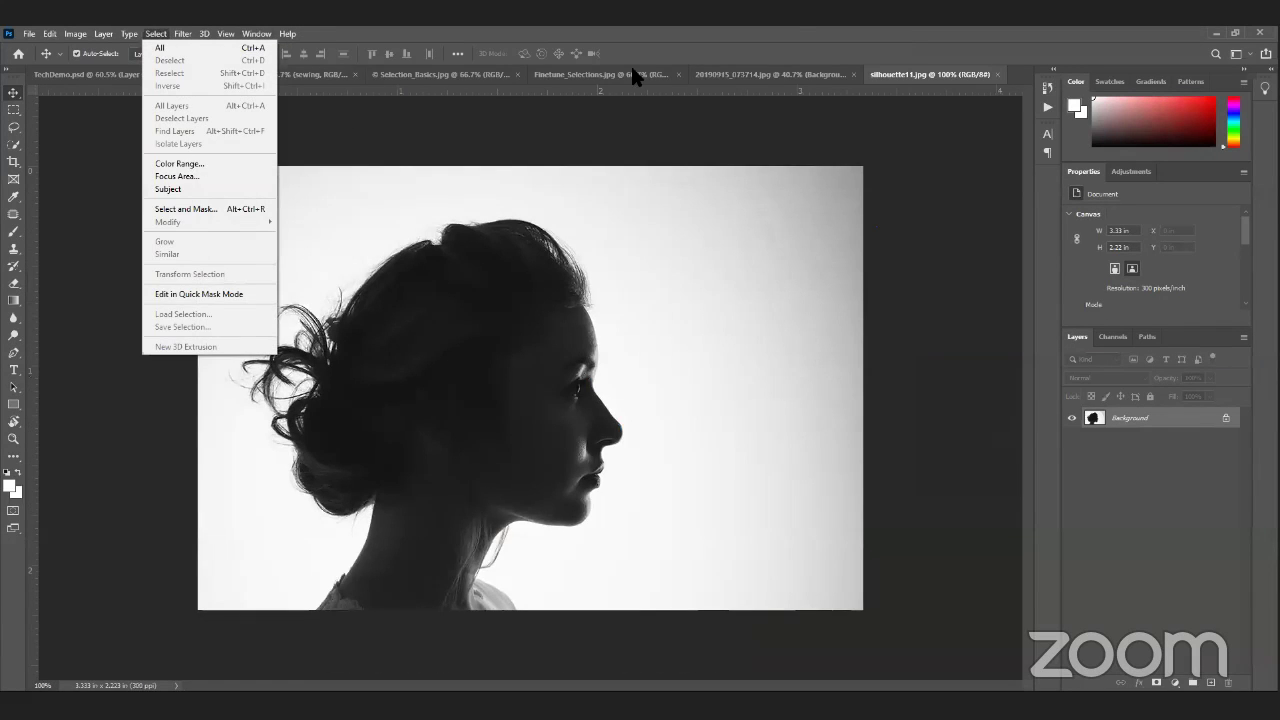
click(754, 211)
click(157, 33)
click(190, 189)
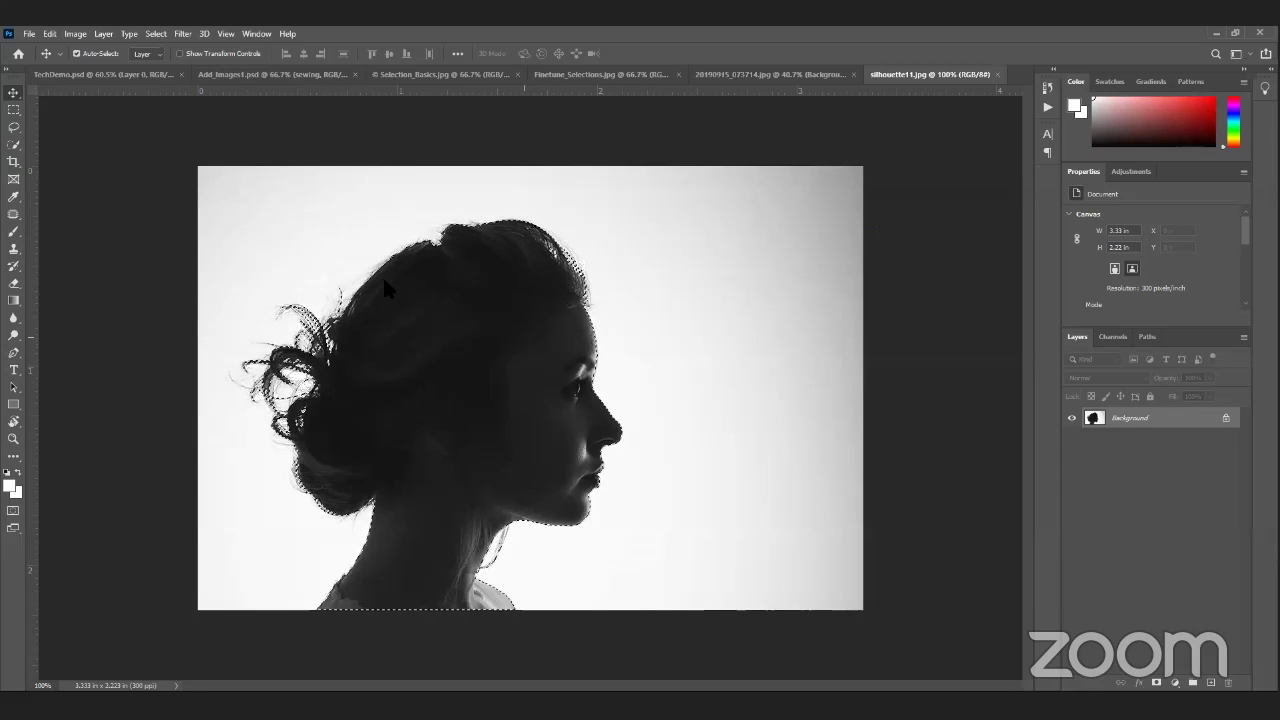
Step: Copy the silhouette selection onto Layer 1 and hide the Background layer
key(w)
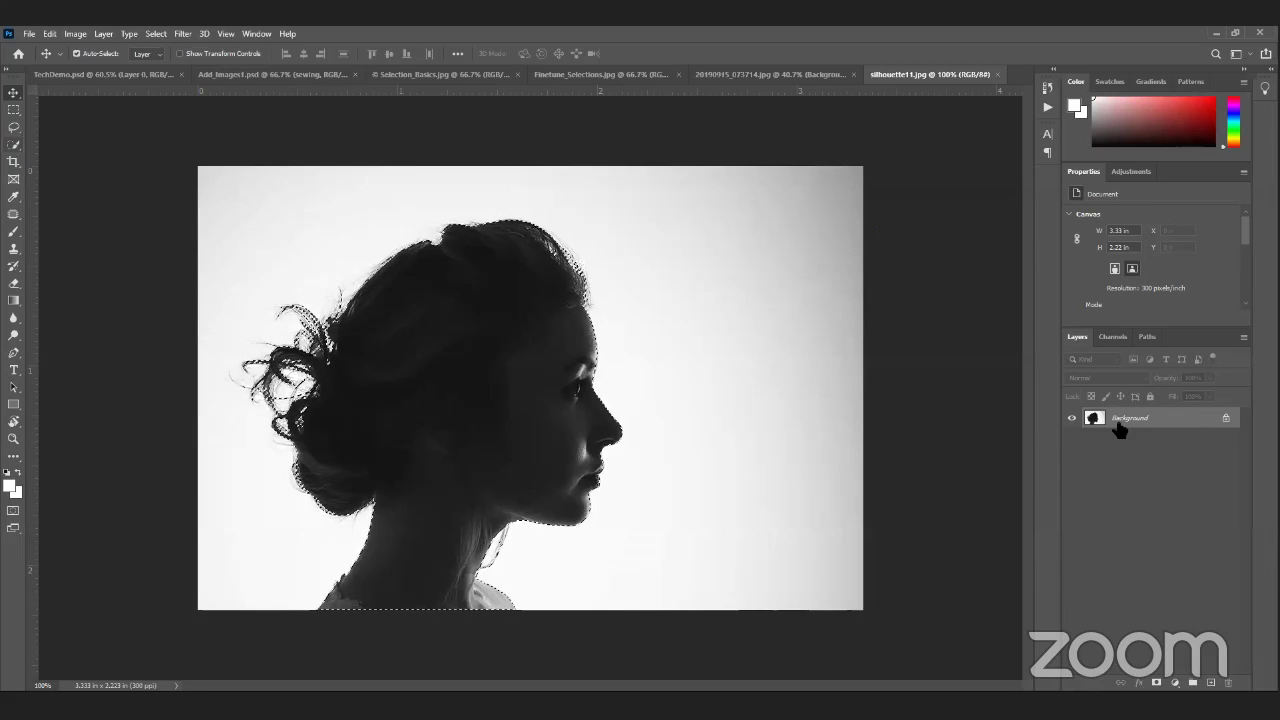
right_click(387, 284)
key(Down)
key(Down)
key(Down)
key(Down)
key(Down)
key(Down)
key(Return)
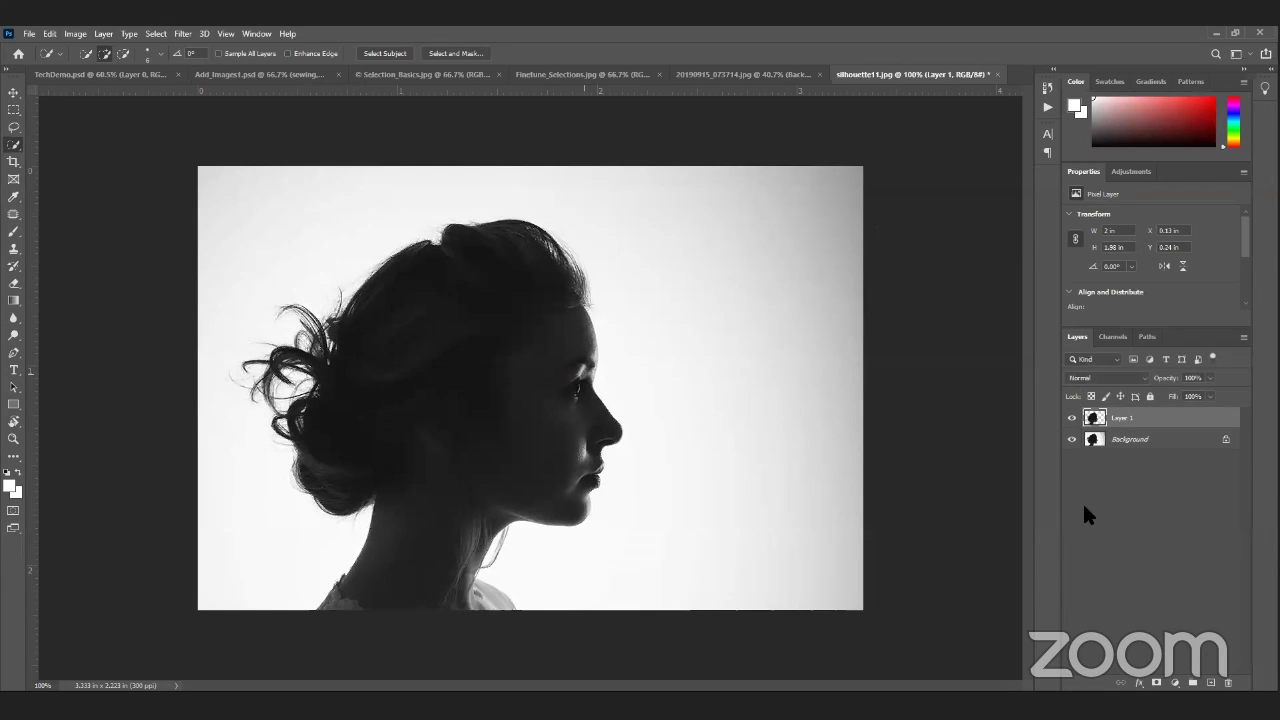
click(1072, 439)
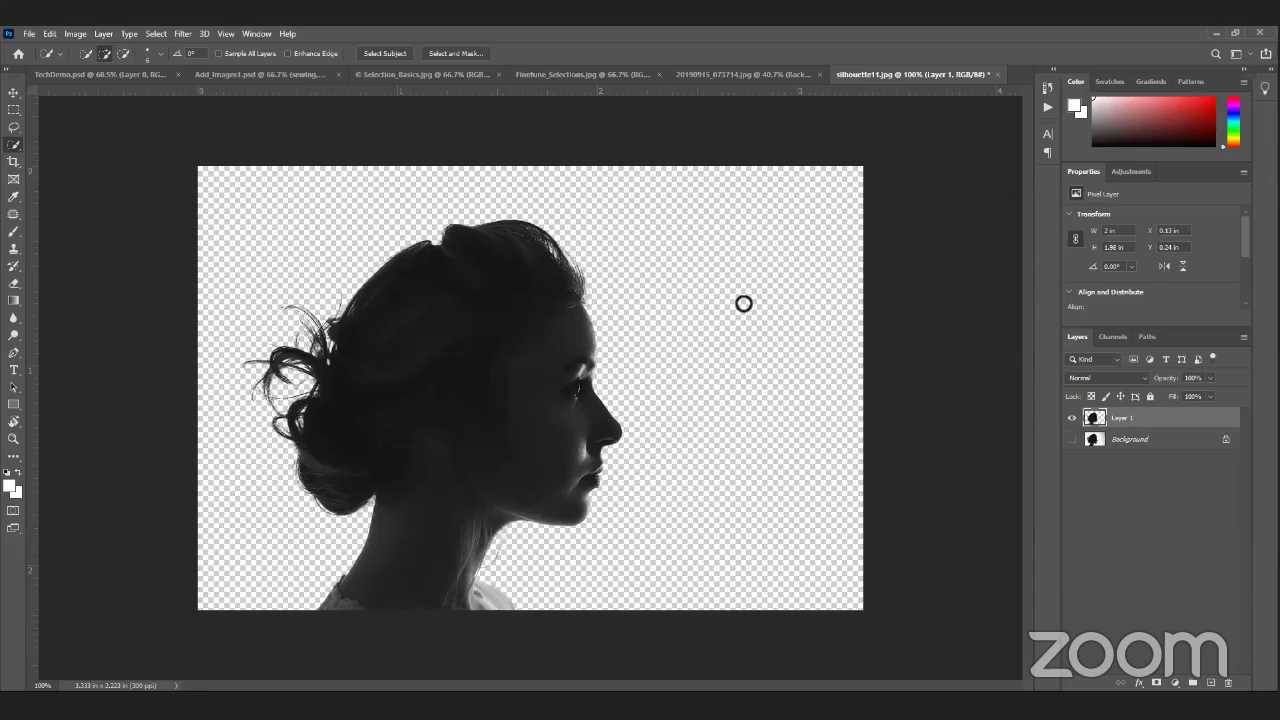
Step: Add a red ff0000 Solid Color fill layer and place it below Layer 1
click(1175, 682)
click(1200, 449)
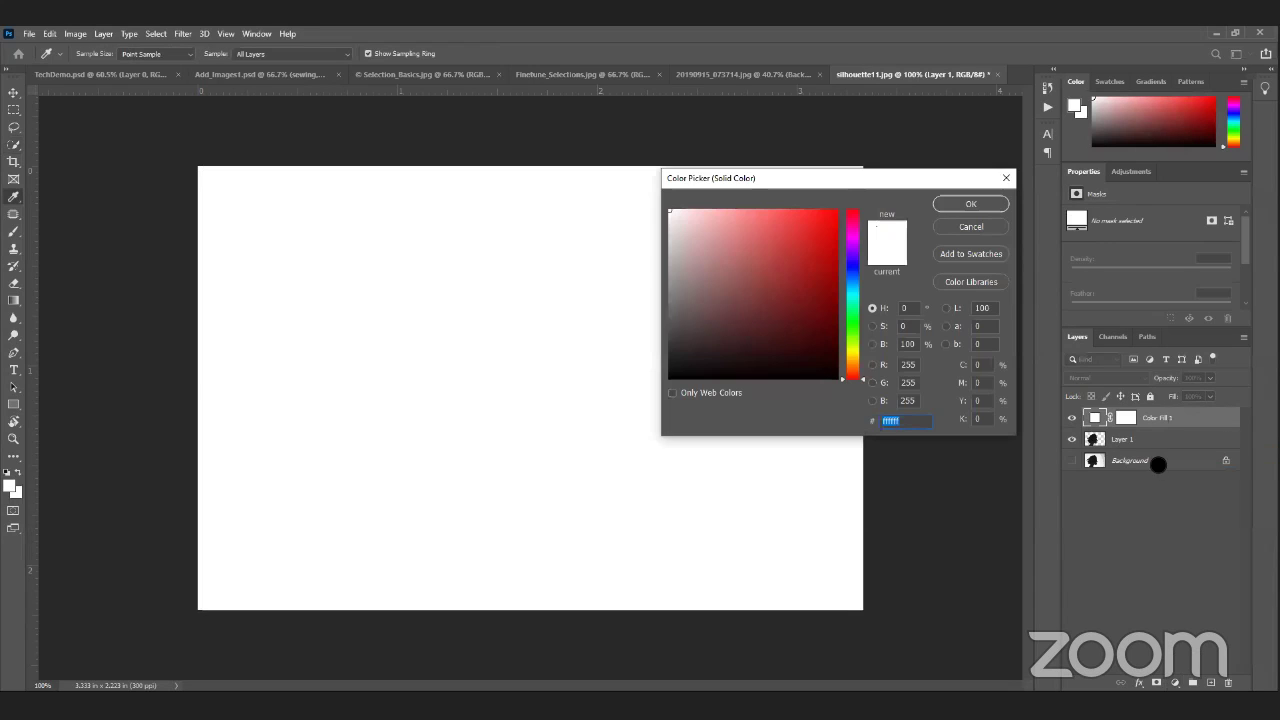
text(ff0000)
key(Return)
key(ctrl+bracketleft)
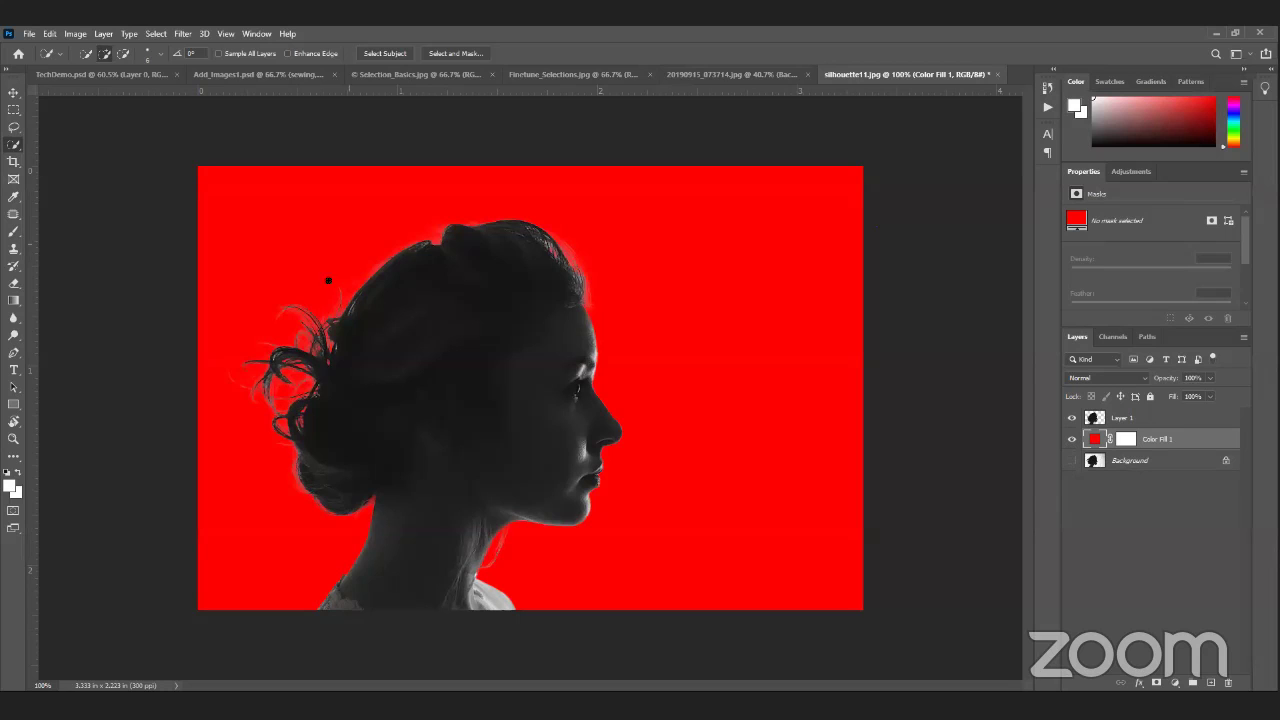
Step: Compare layer visibility, then delete Color Fill 1 and Layer 1, leaving only the Background
click(1073, 440)
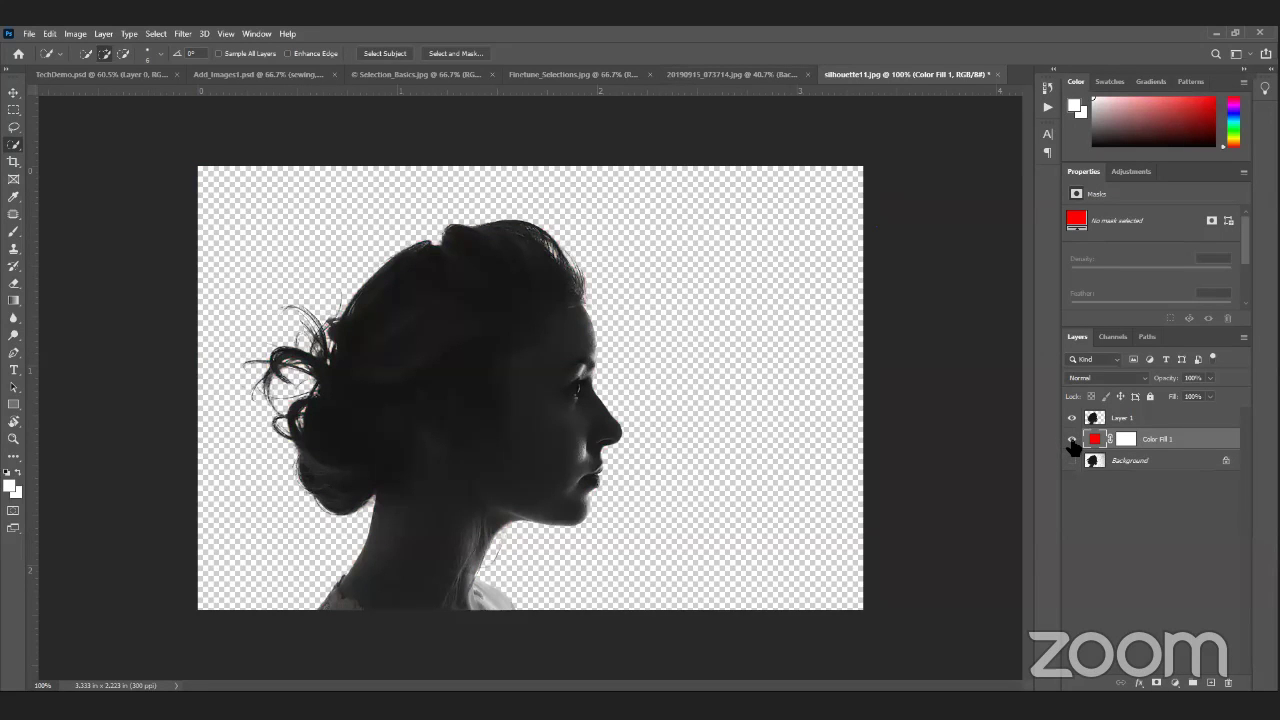
click(1073, 440)
click(1072, 418)
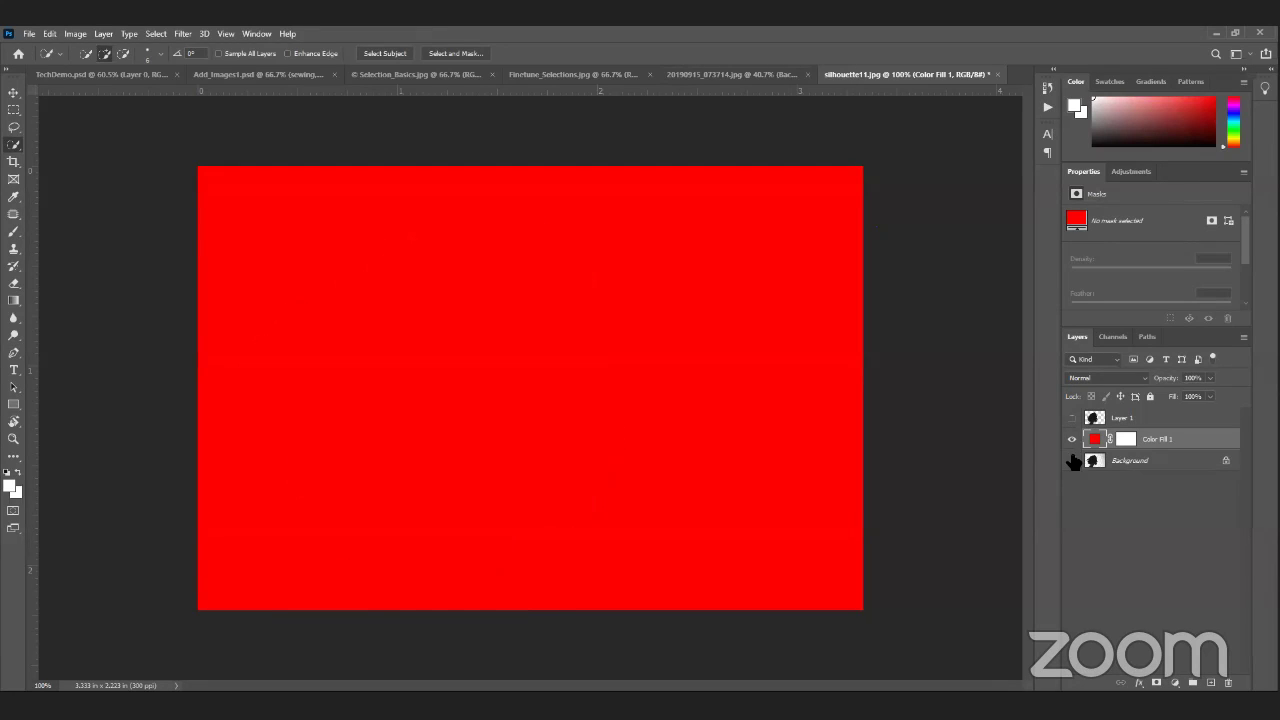
click(1072, 460)
click(1073, 440)
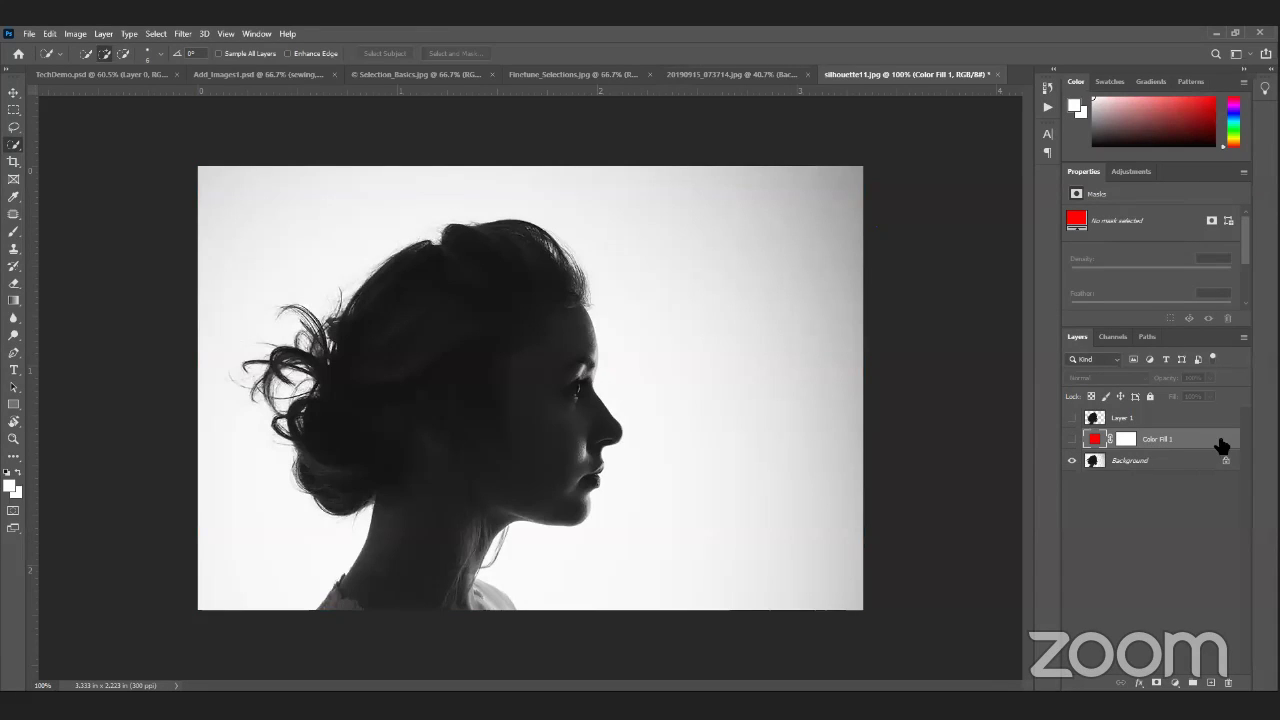
key(Delete)
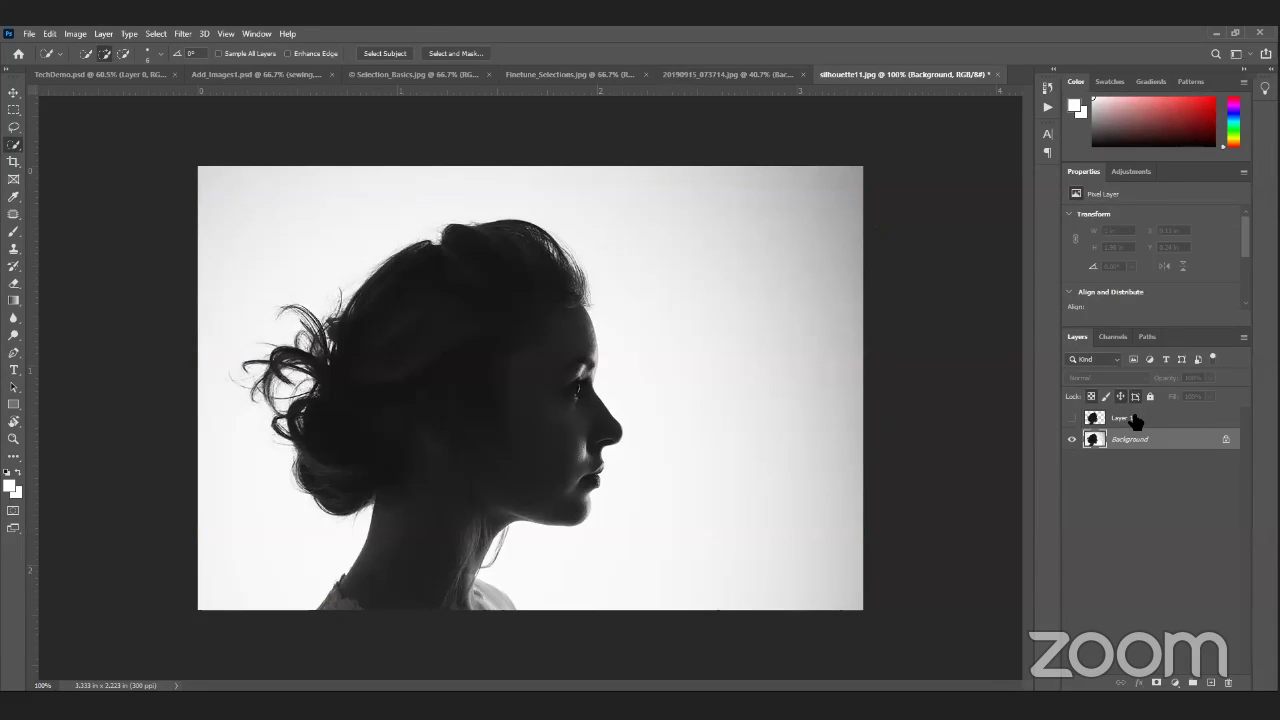
click(1135, 420)
key(Delete)
Step: Switch back to the 20190915_073714.jpg street photo and toggle Layer 1's visibility
key(v)
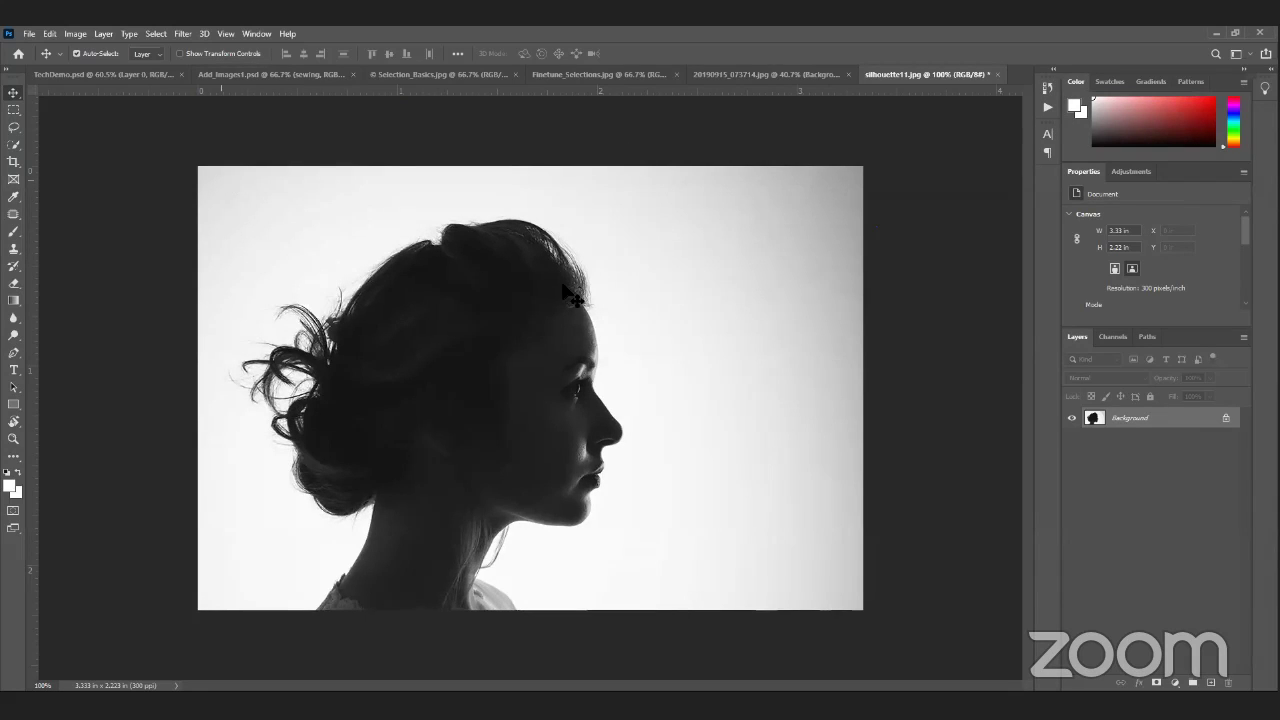
key(ctrl+shift+Tab)
click(1072, 421)
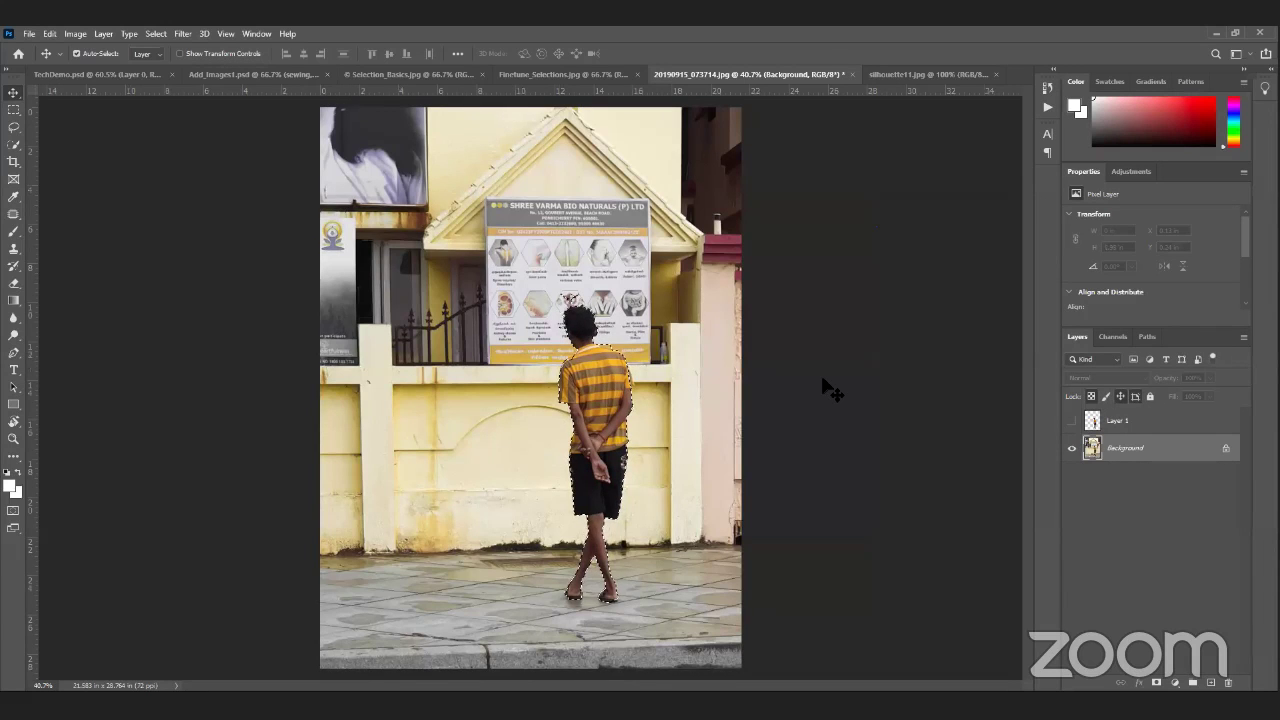
Step: Deselect, show Layer 1, and toggle the Background on and off to compare the cut-out
key(ctrl+d)
alt+click(1073, 448)
click(1073, 448)
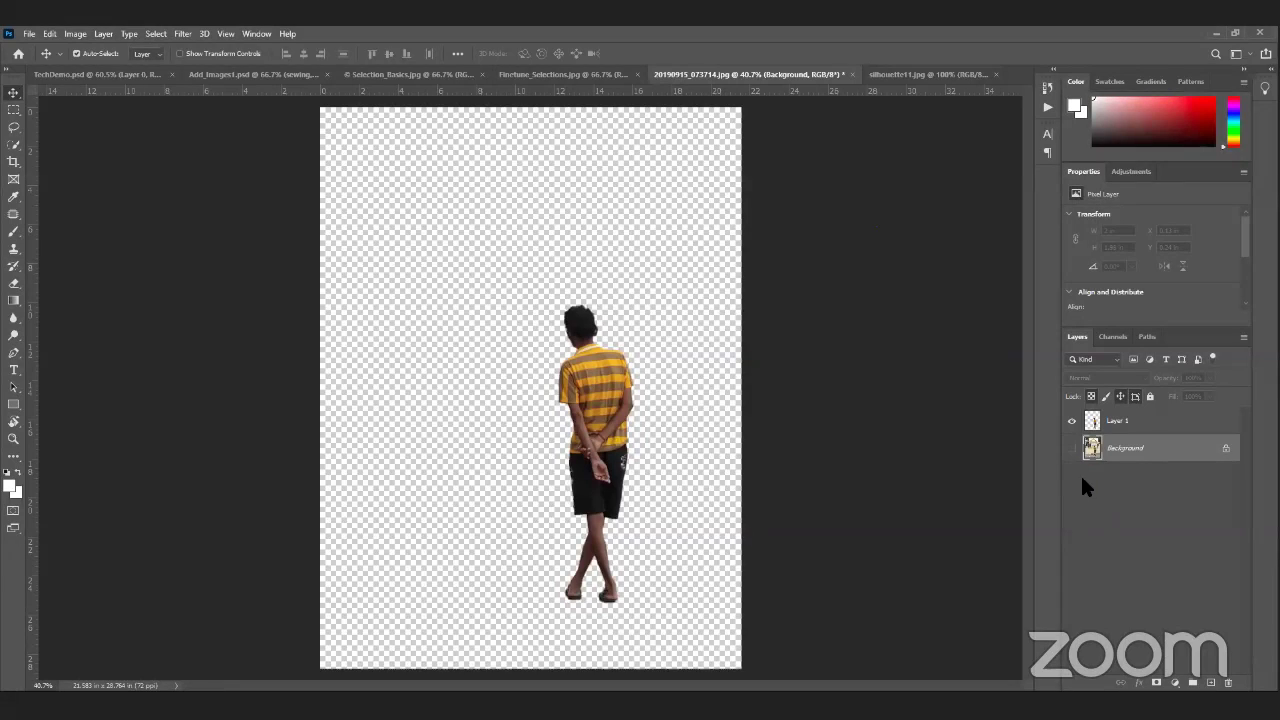
click(1072, 448)
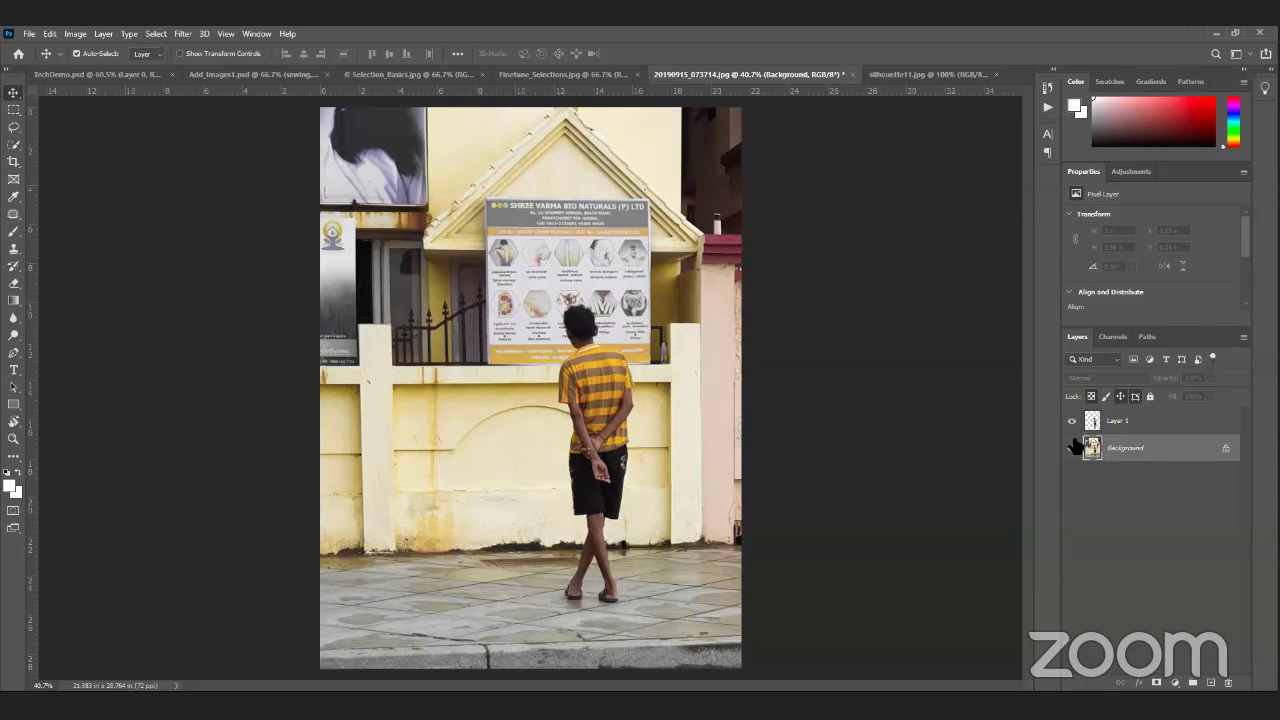
click(1072, 448)
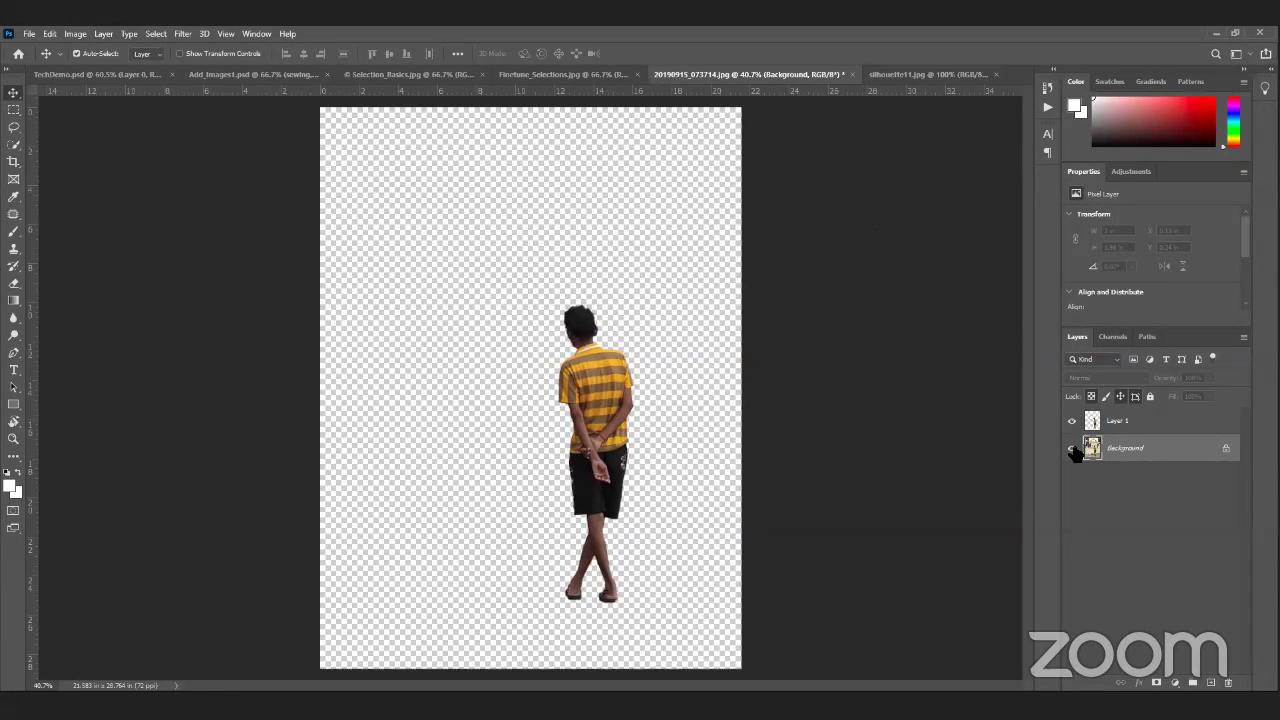
click(1072, 448)
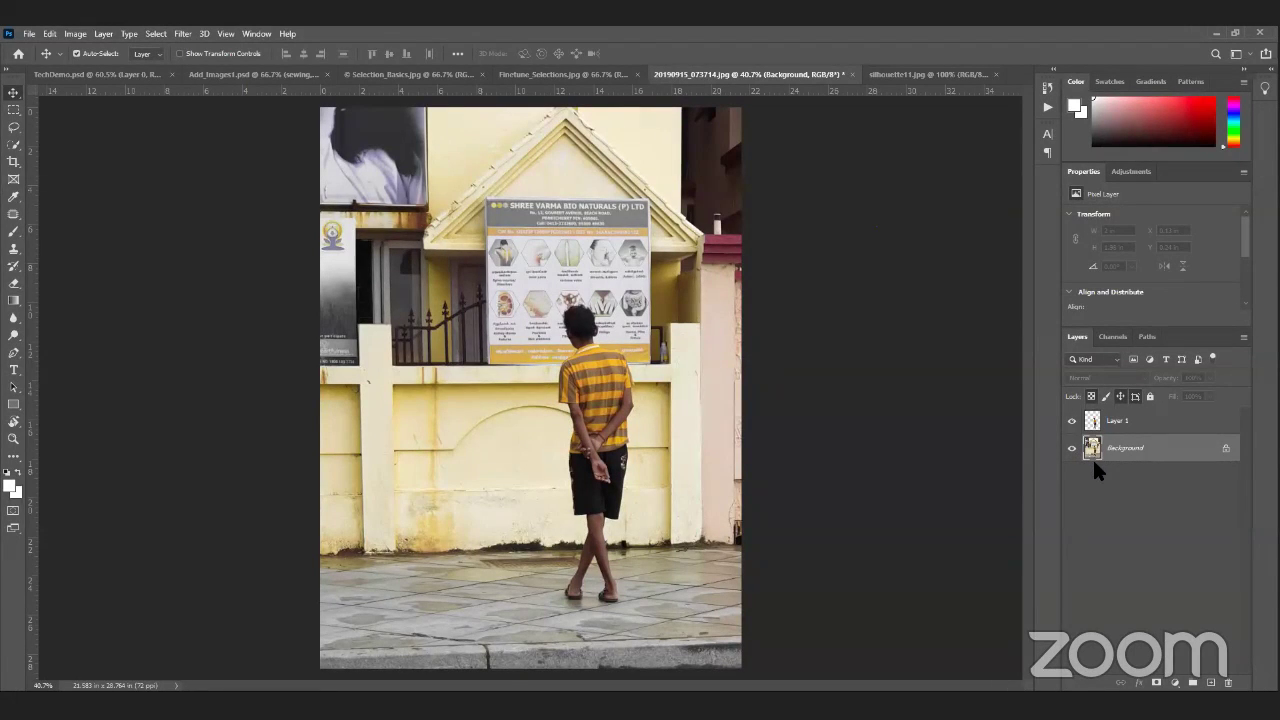
drag(1093, 458, 1150, 535)
Step: Open Add_Images2.jpg from the layers-basics subfolder with Ctrl+O
click(27, 36)
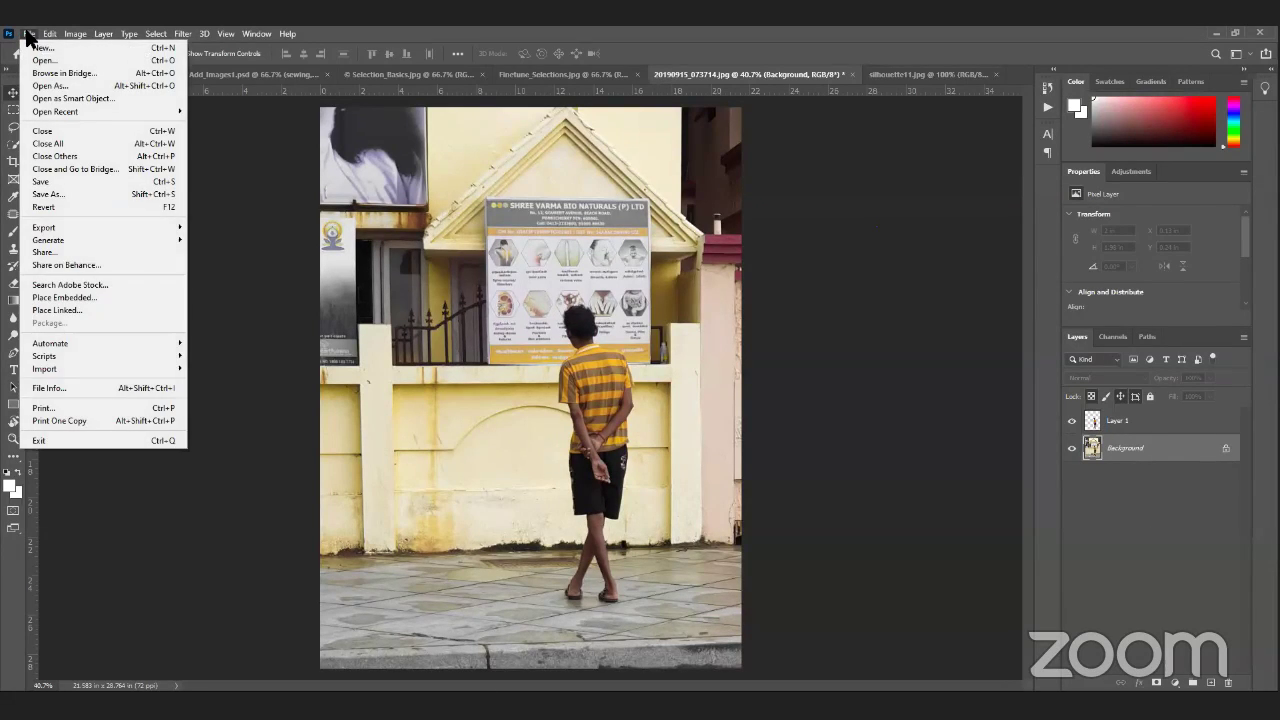
click(380, 34)
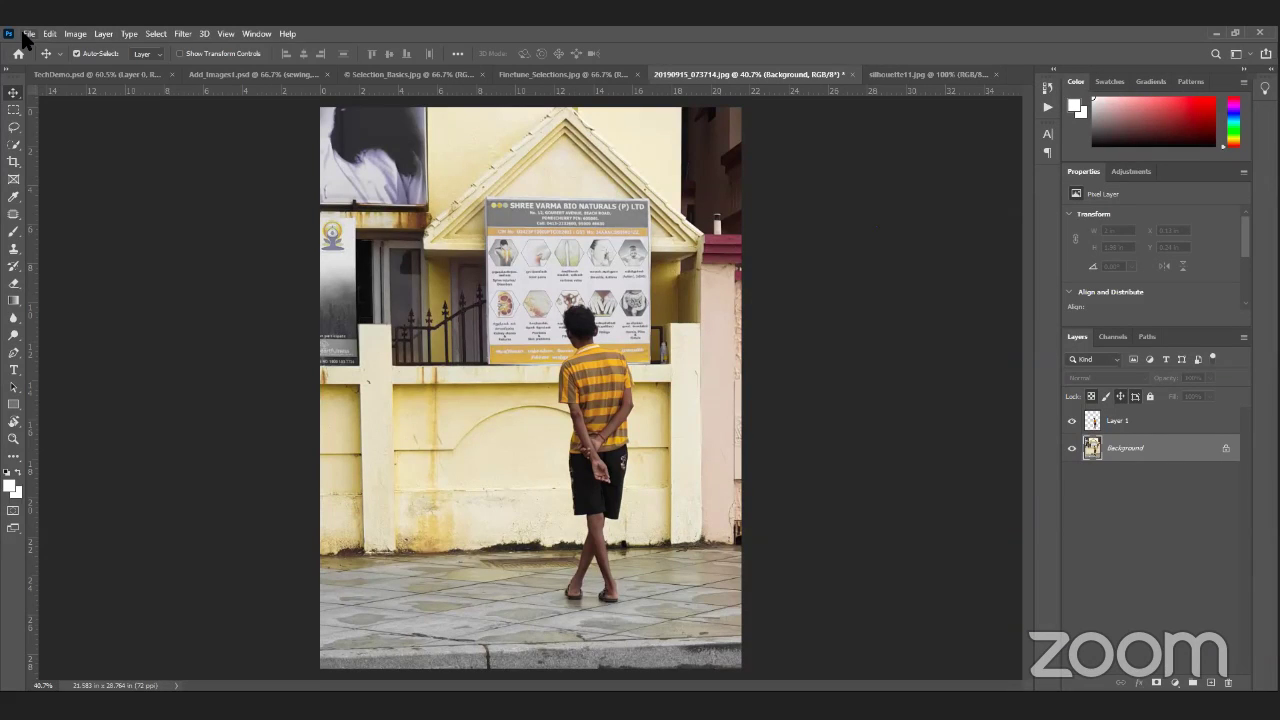
click(27, 35)
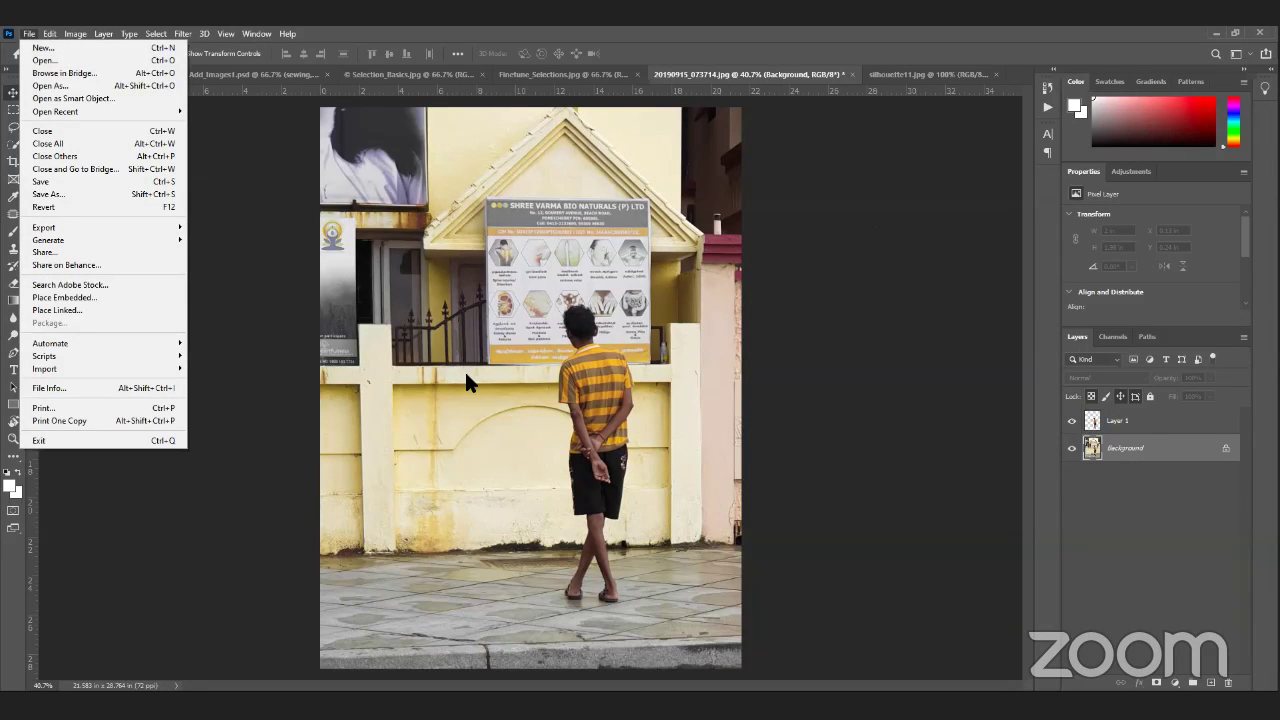
key(ctrl+o)
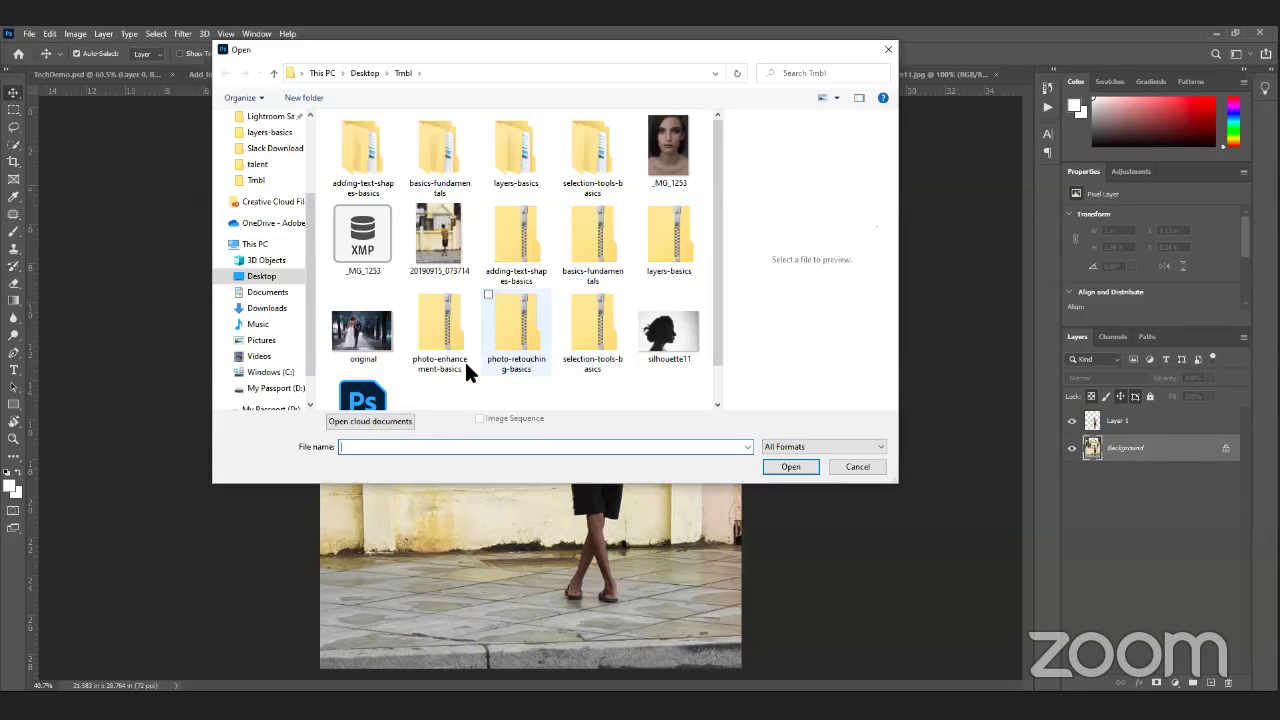
scroll(527, 155, down, 1)
scroll(527, 155, up, 1)
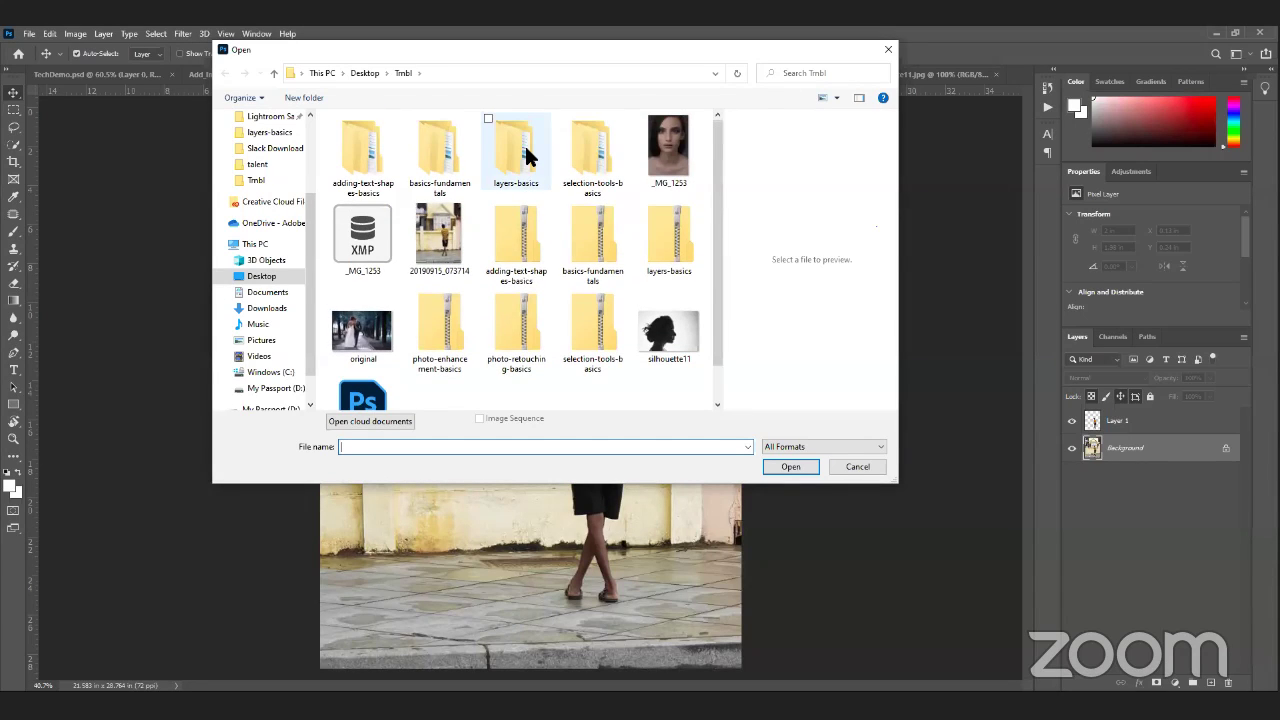
click(527, 155)
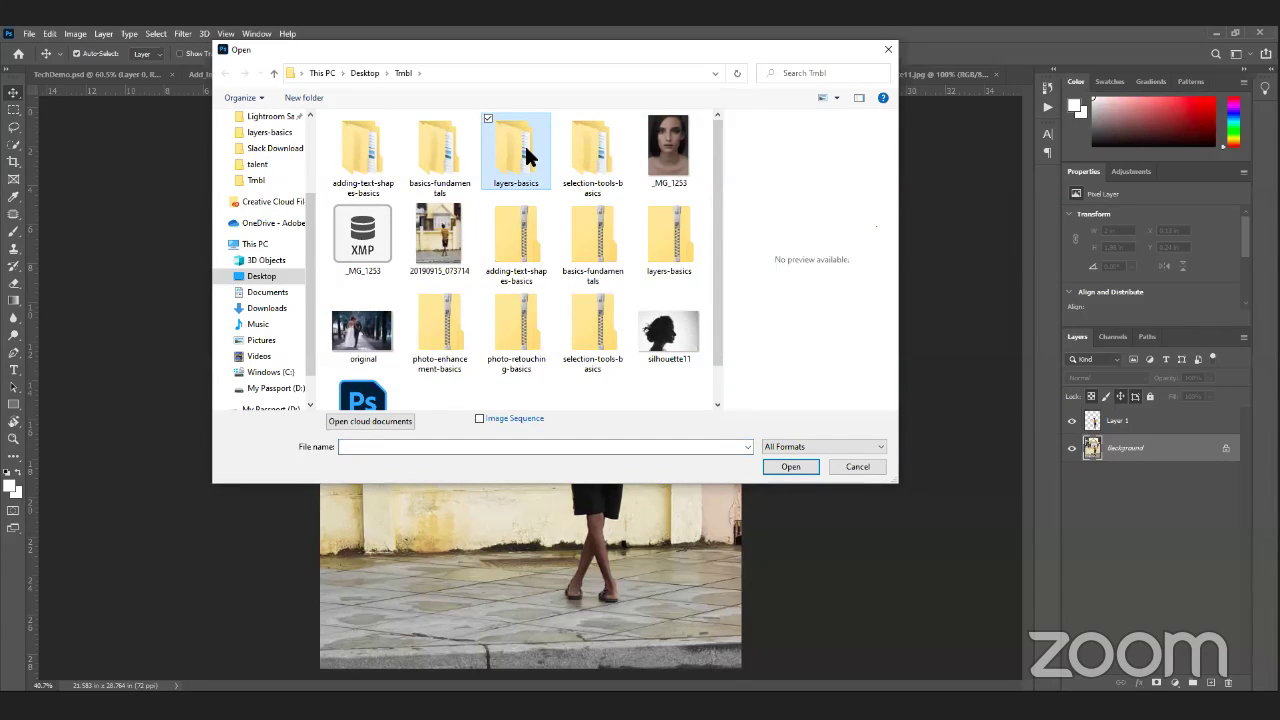
key(Return)
key(Return)
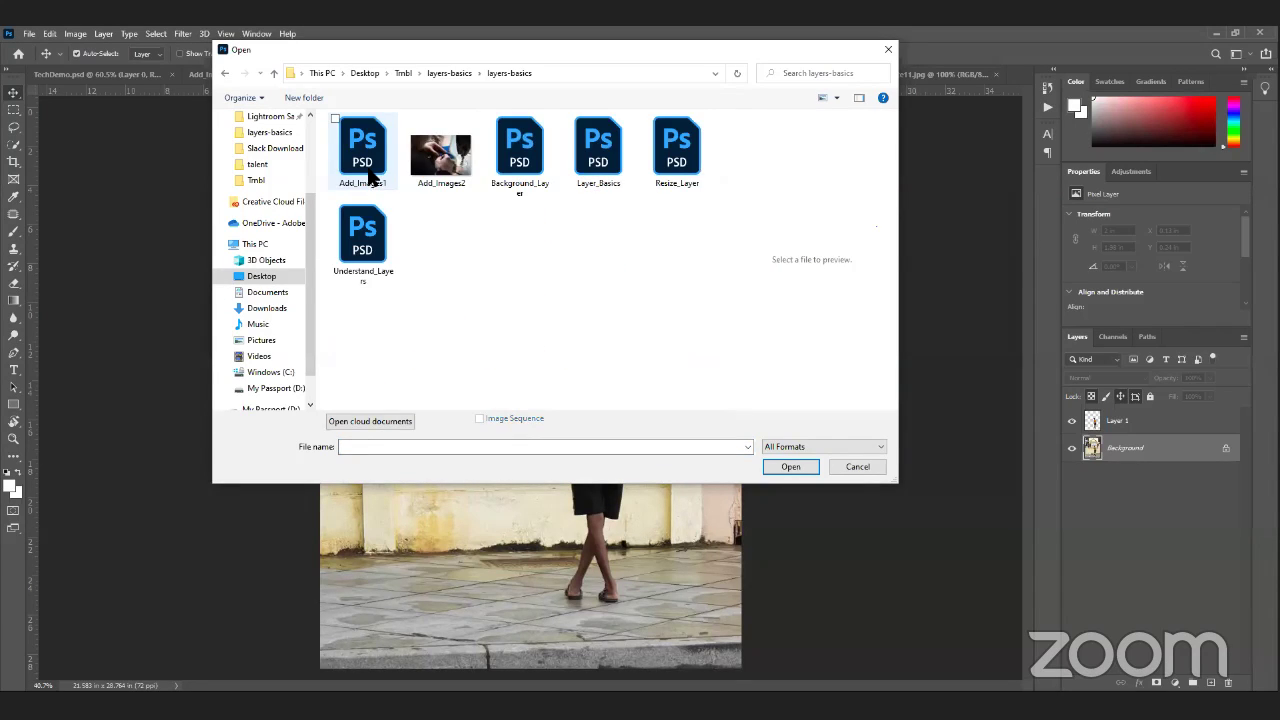
key(Right)
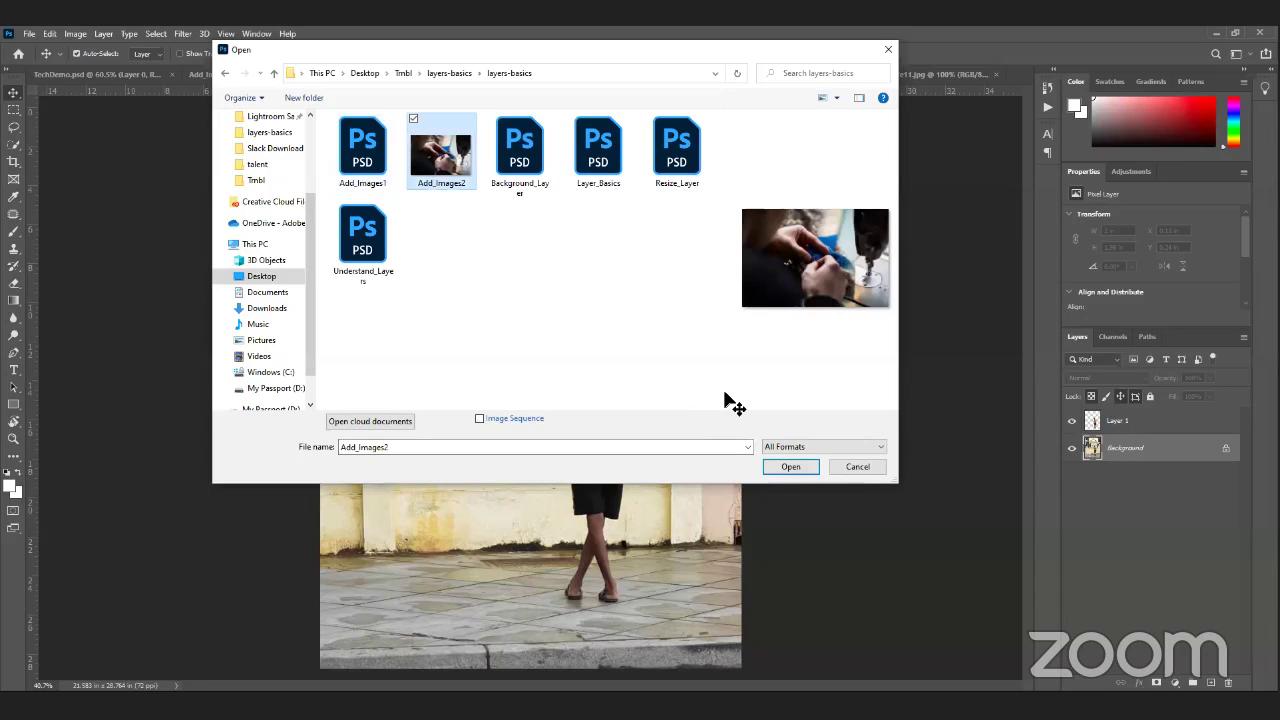
key(Return)
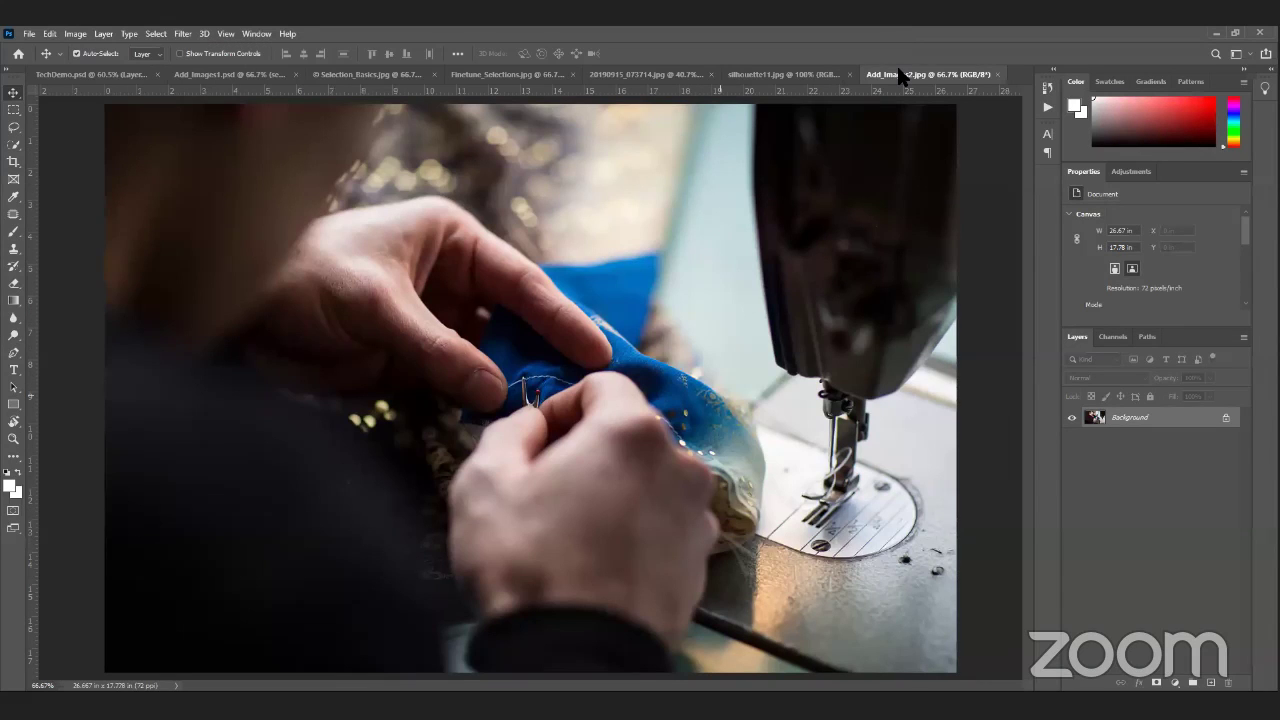
Step: Select Layer 1, the boy layer, in the 20190915_073714 photo
click(790, 74)
key(ctrl+Tab)
key(ctrl+shift+Tab)
key(ctrl+shift+Tab)
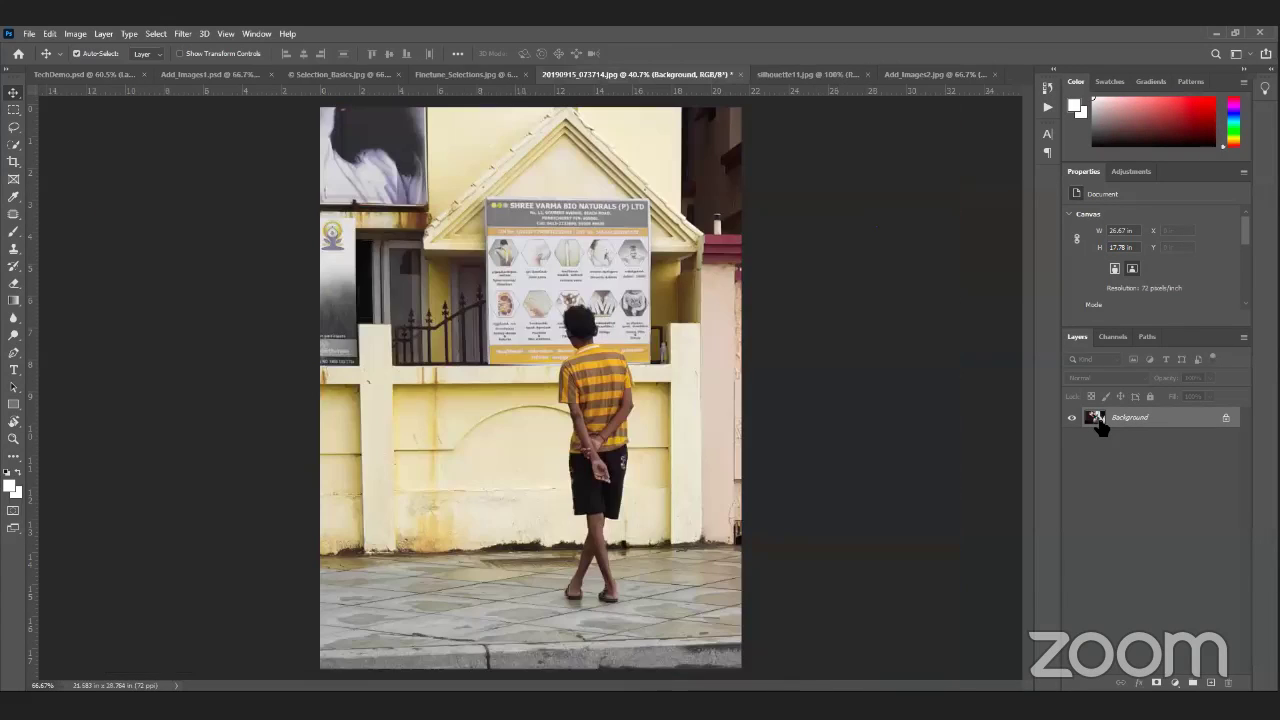
drag(1100, 425, 1098, 428)
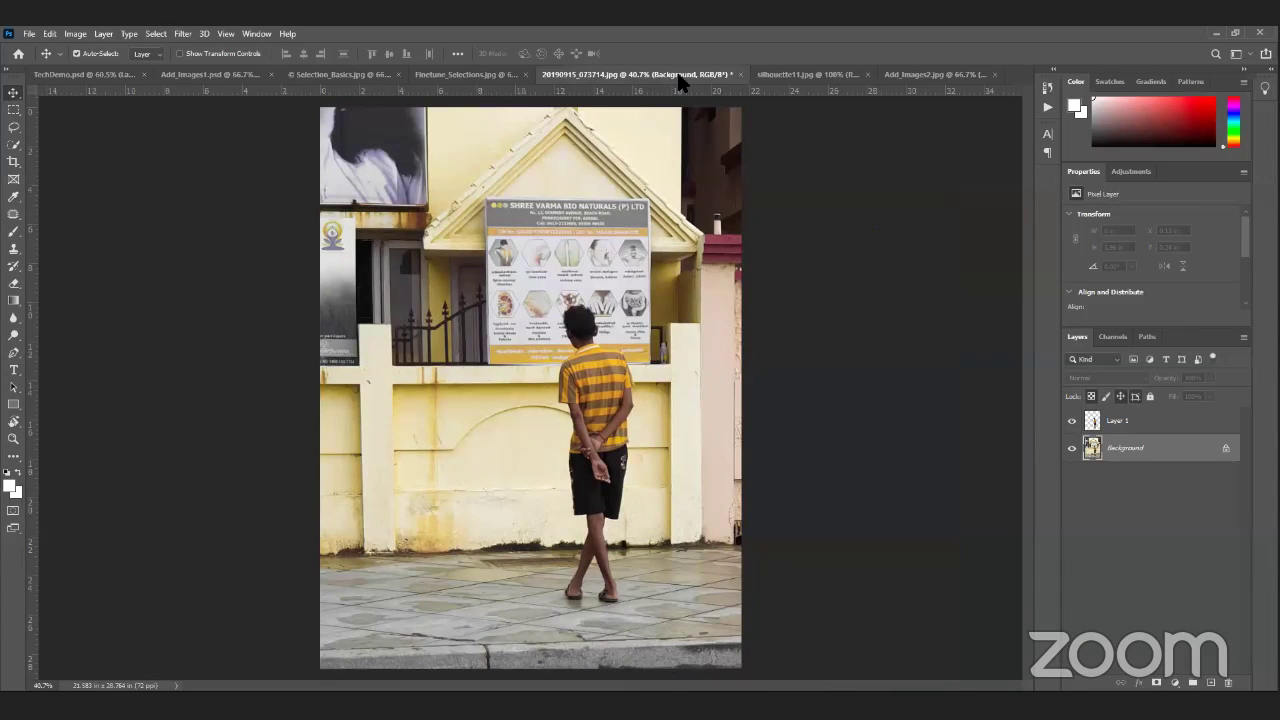
key(ctrl+Tab)
key(ctrl+Tab)
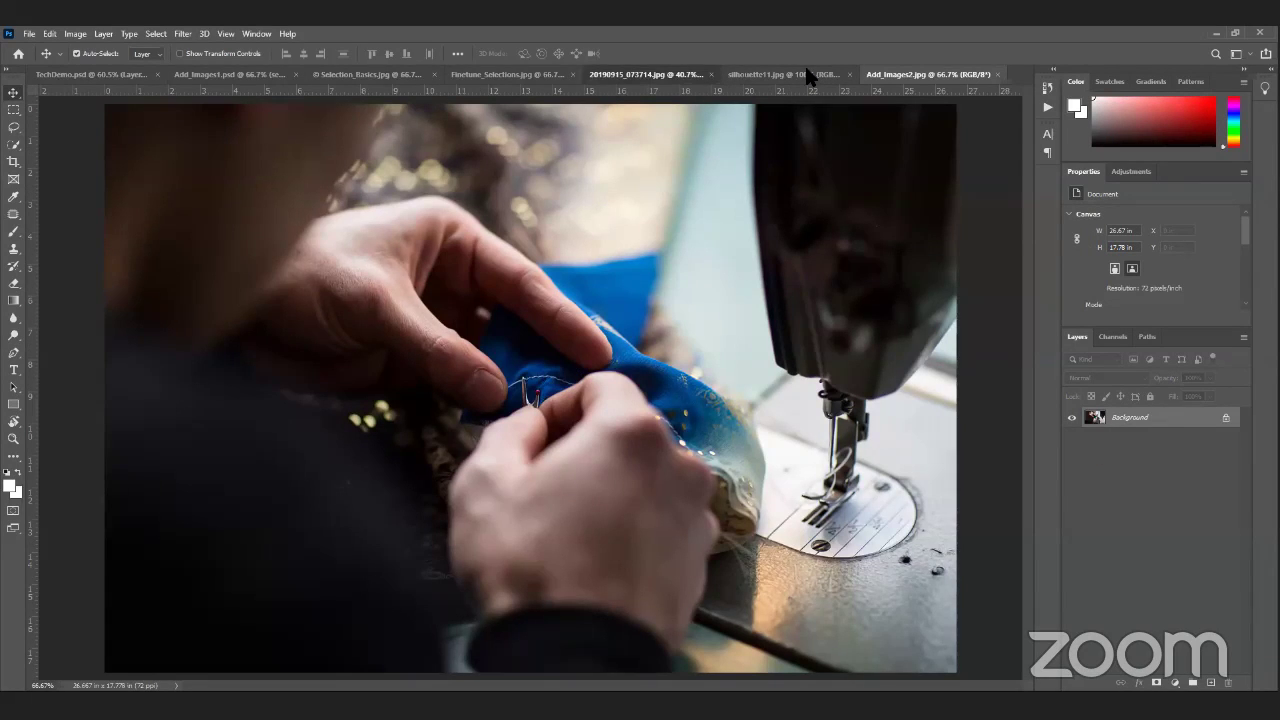
click(700, 74)
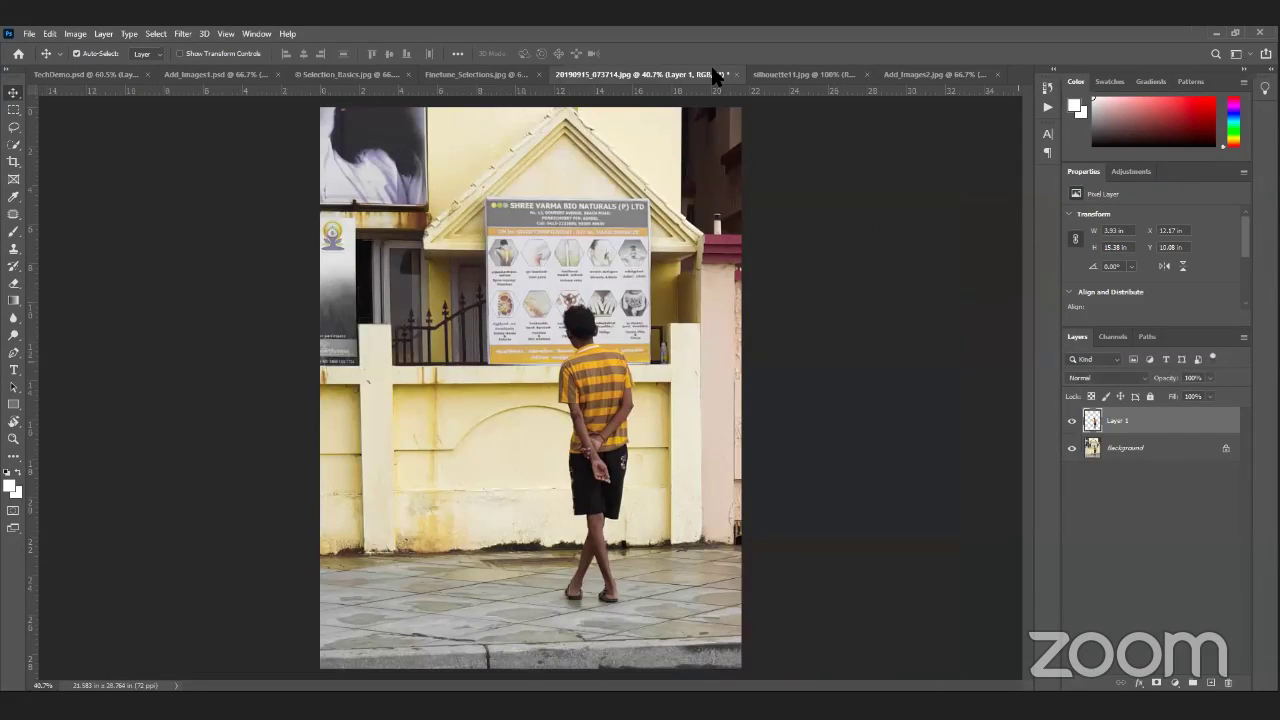
key(ctrl+Tab)
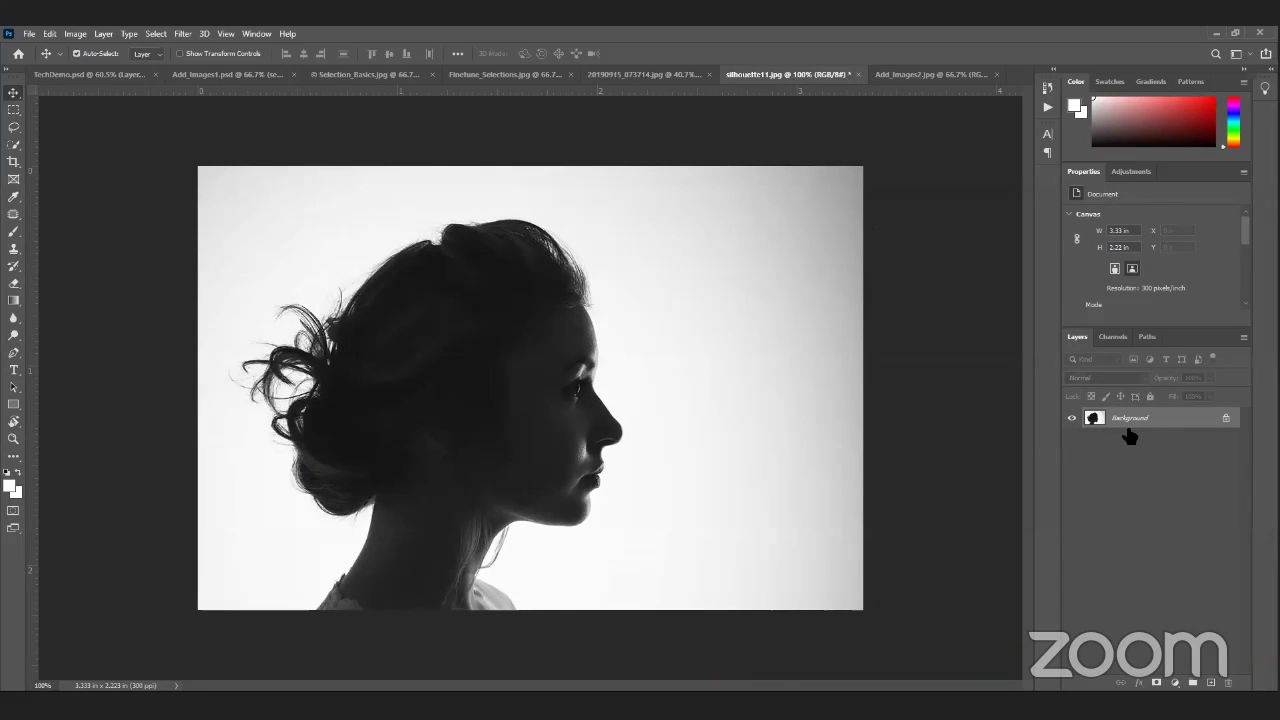
key(ctrl+Tab)
right_click(1092, 424)
key(Escape)
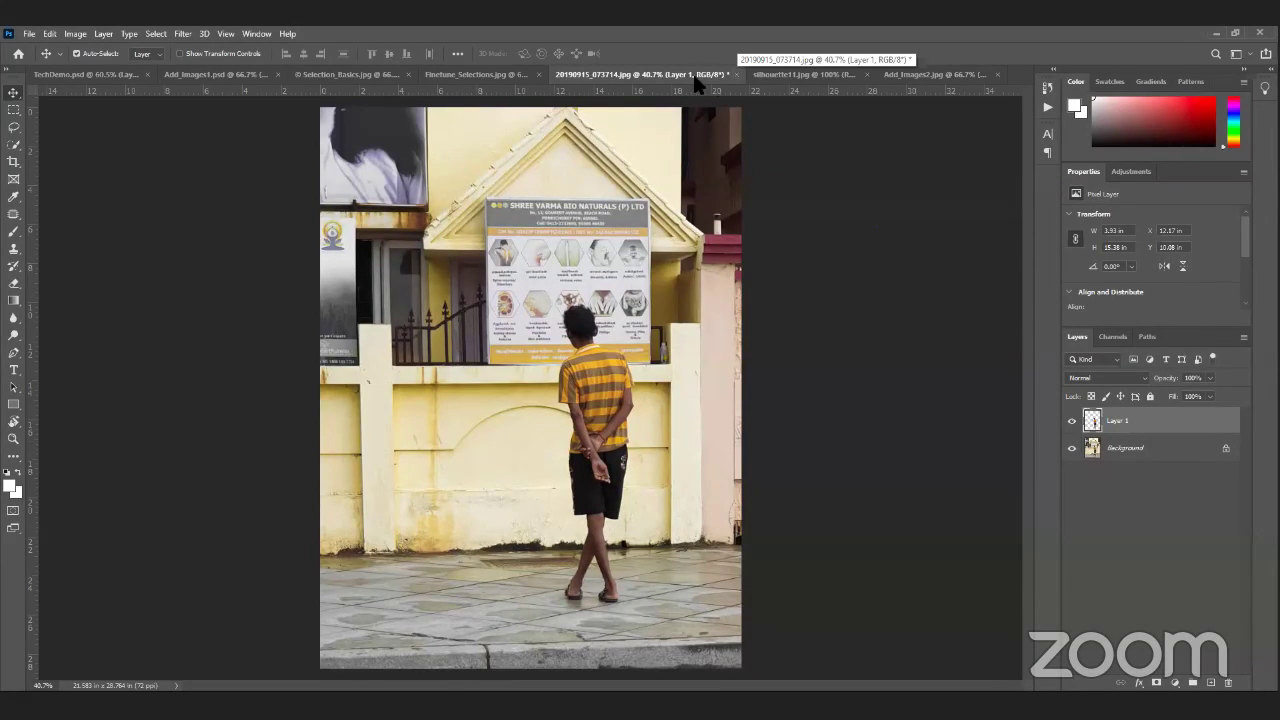
Step: Copy the boy layer with Edit > Copy and bring up the Add_Images2 sewing photo
key(ctrl+Tab)
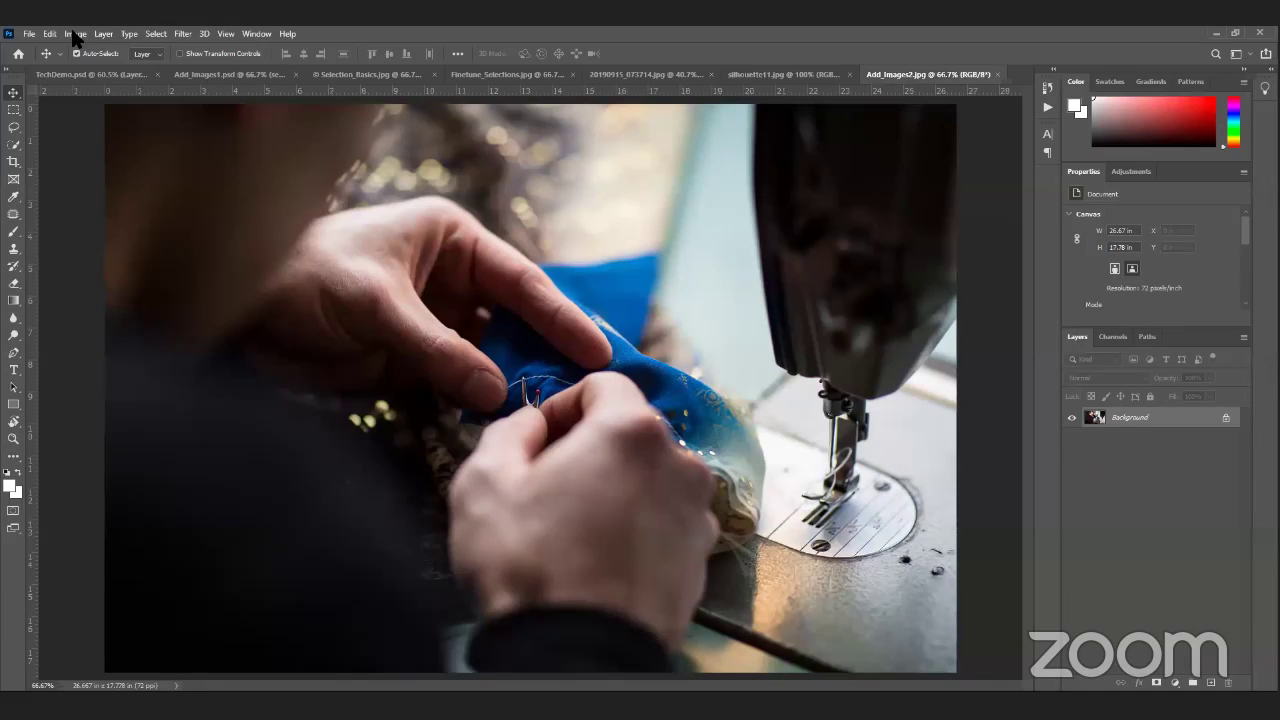
key(ctrl+Tab)
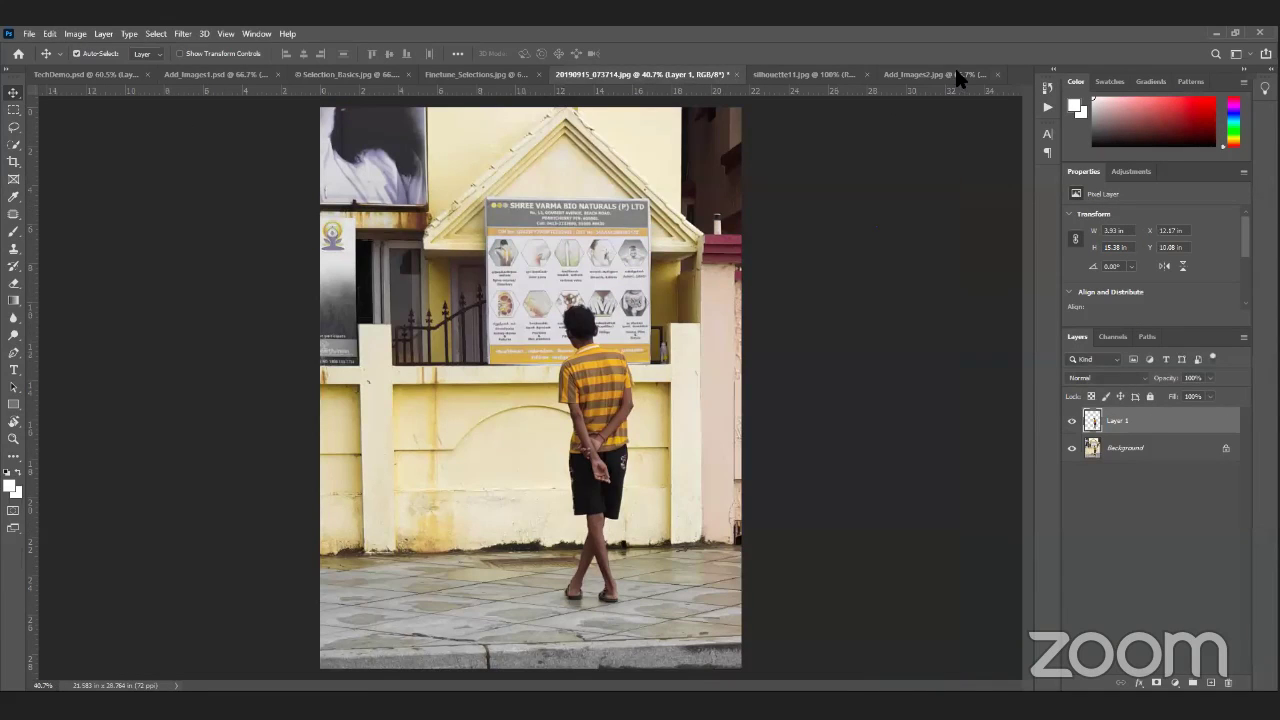
click(49, 33)
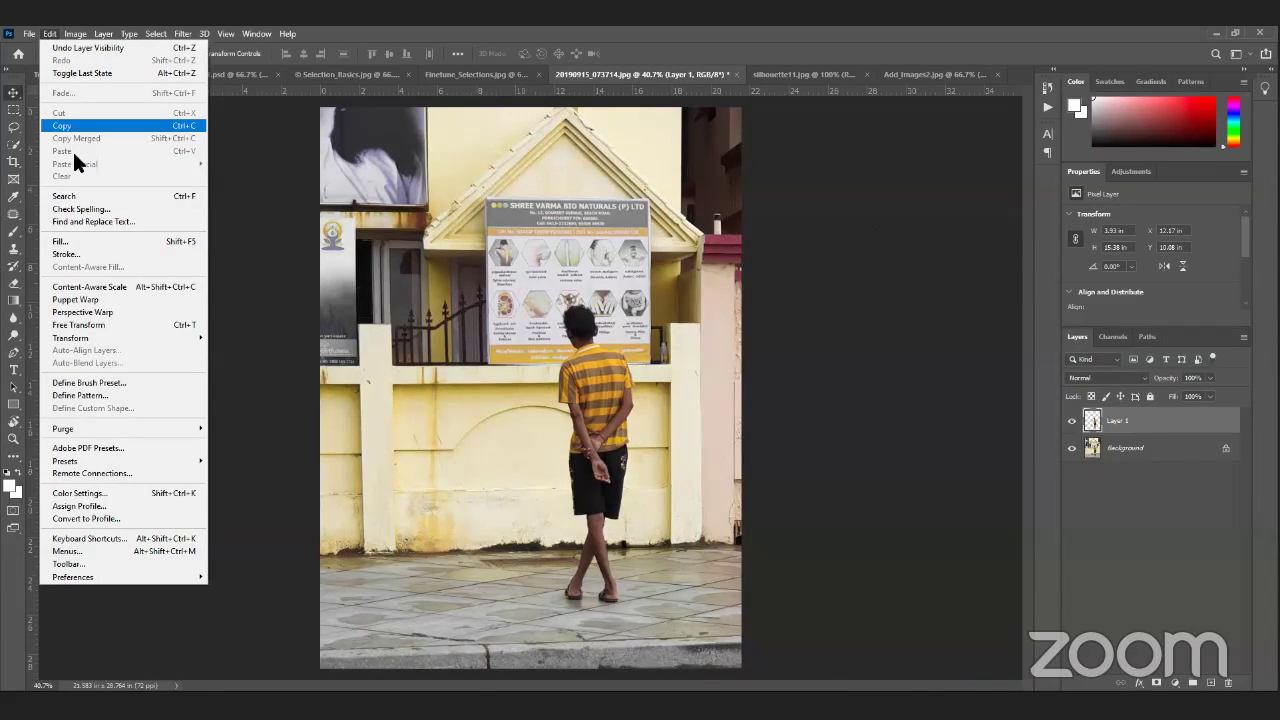
click(78, 160)
key(ctrl+Tab)
key(ctrl+z)
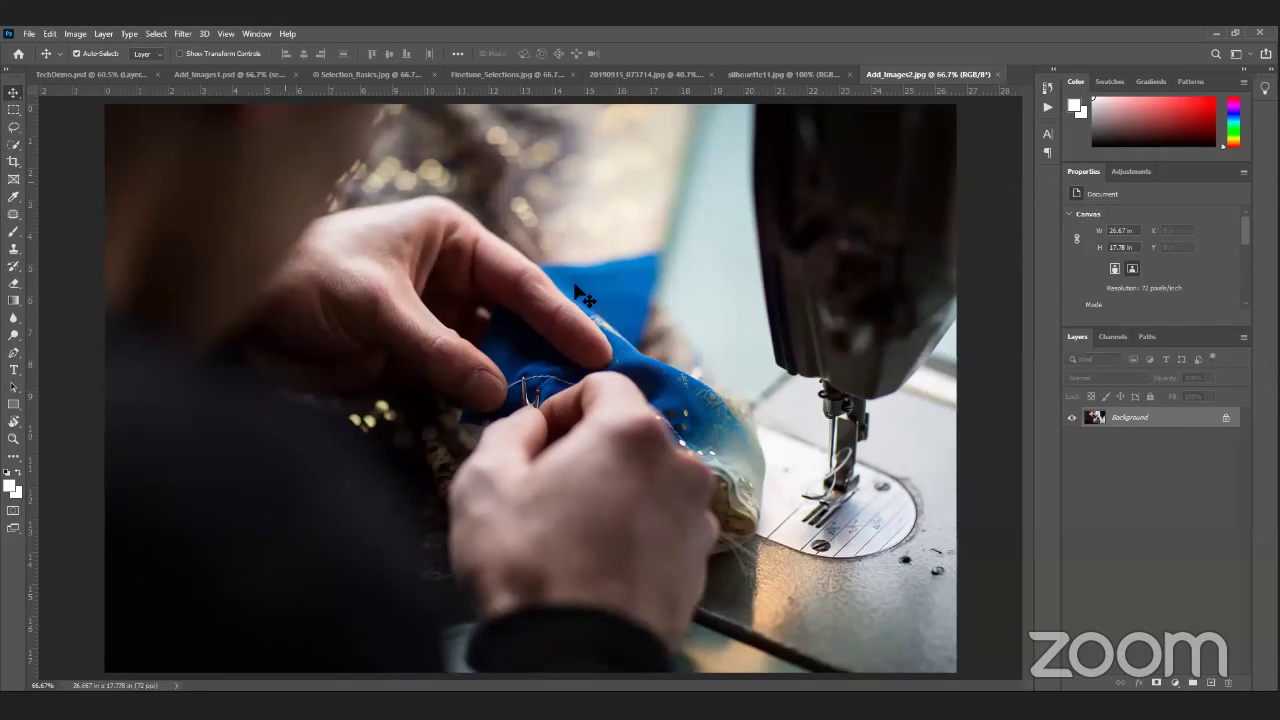
Step: Paste the boy into the sewing photo and position him on the right side
click(49, 33)
click(60, 150)
drag(565, 298, 891, 322)
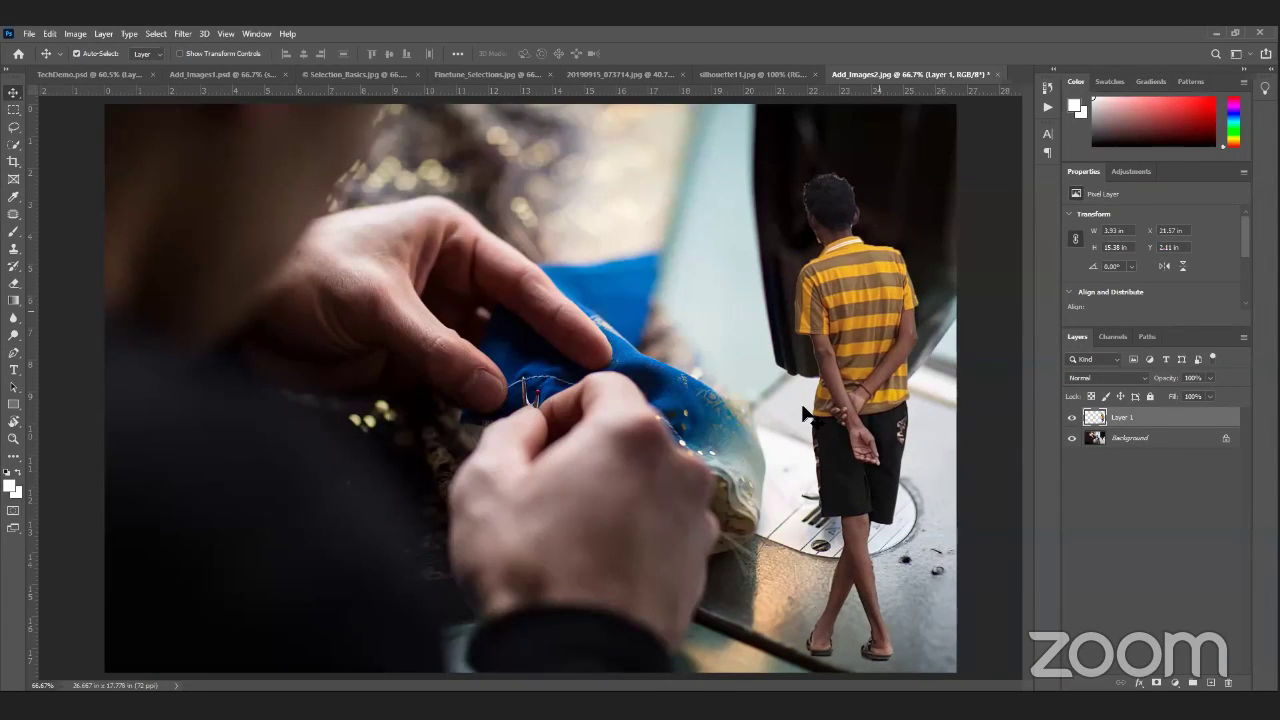
key(ctrl+minus)
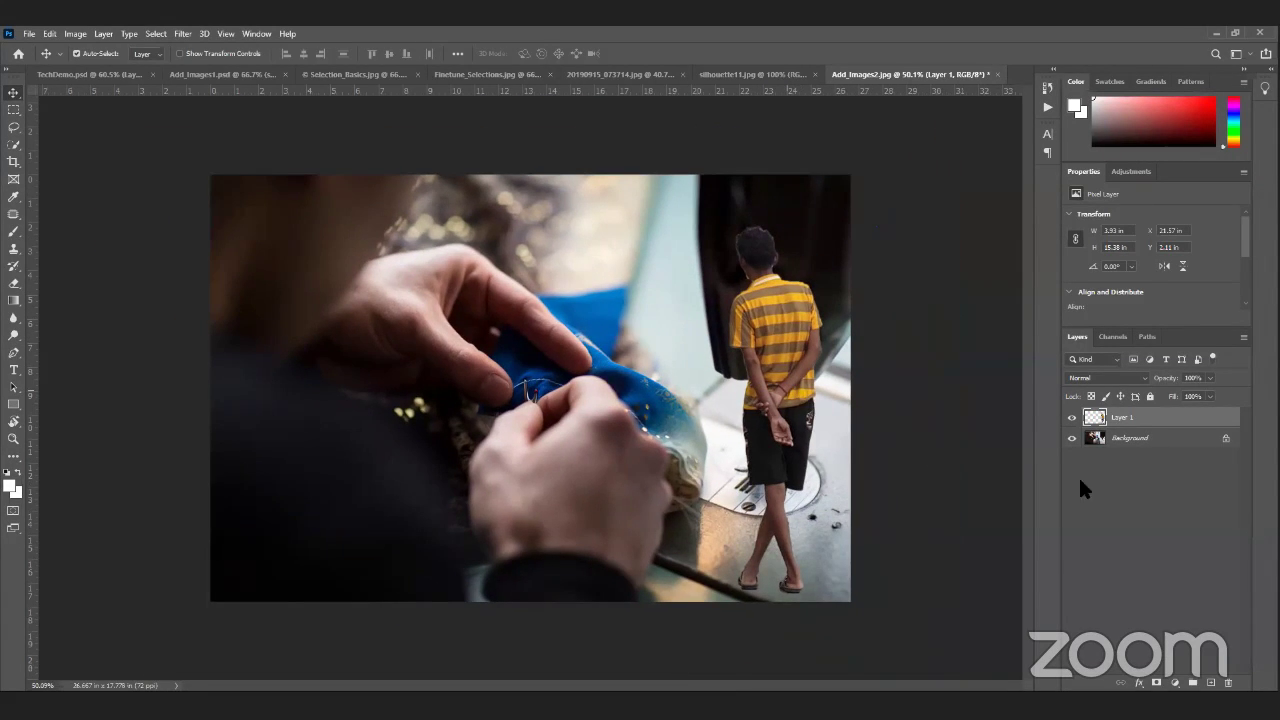
key(shift+Right)
key(shift+Right)
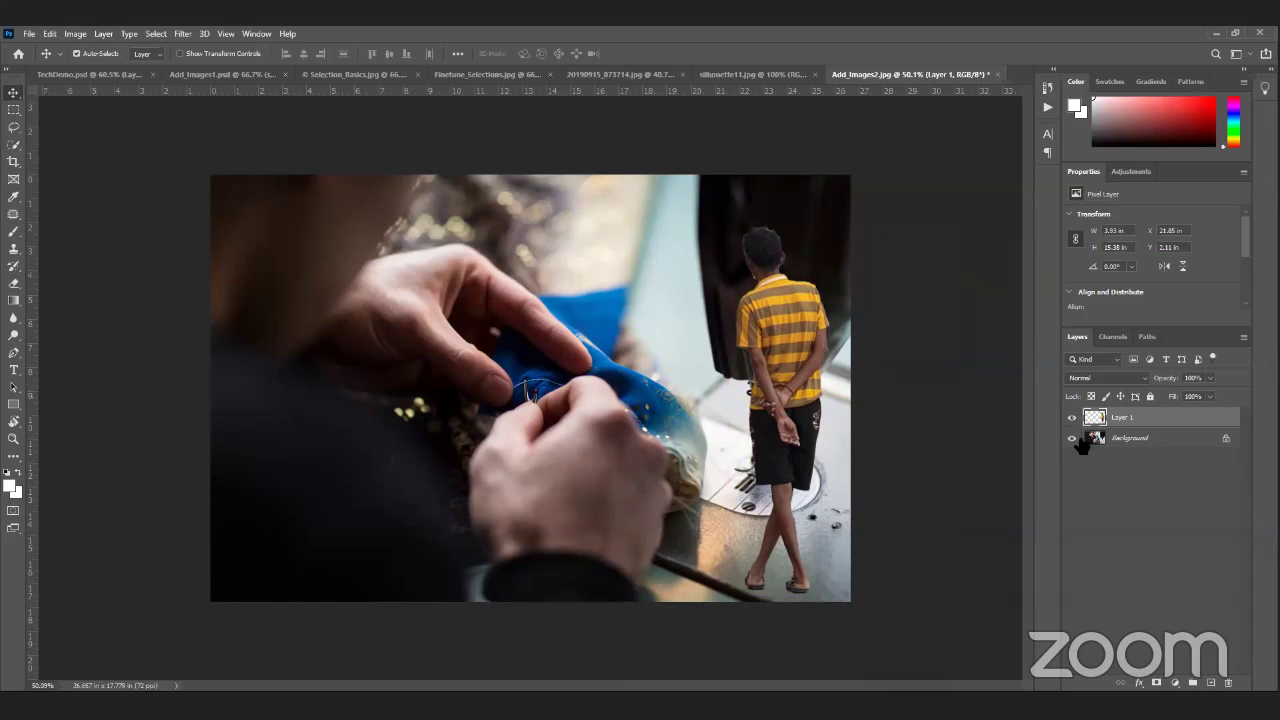
drag(789, 372, 784, 377)
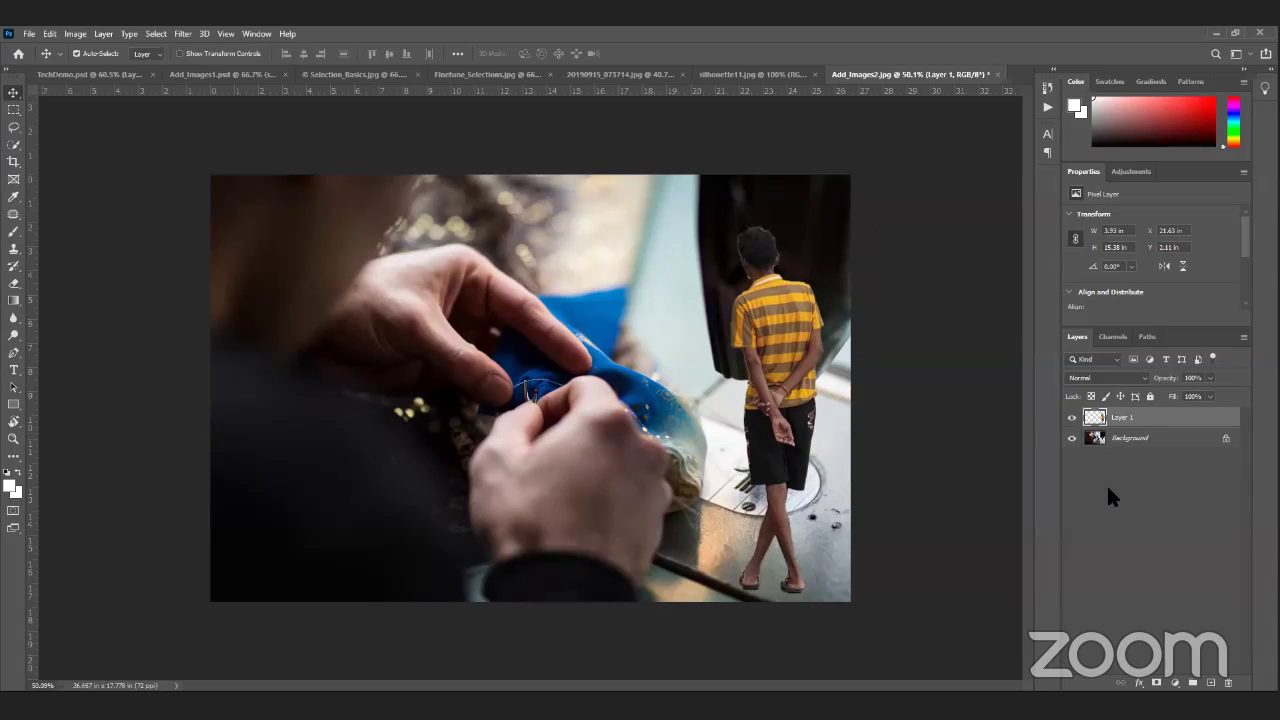
Step: Close the Finetune_Selections image
click(594, 75)
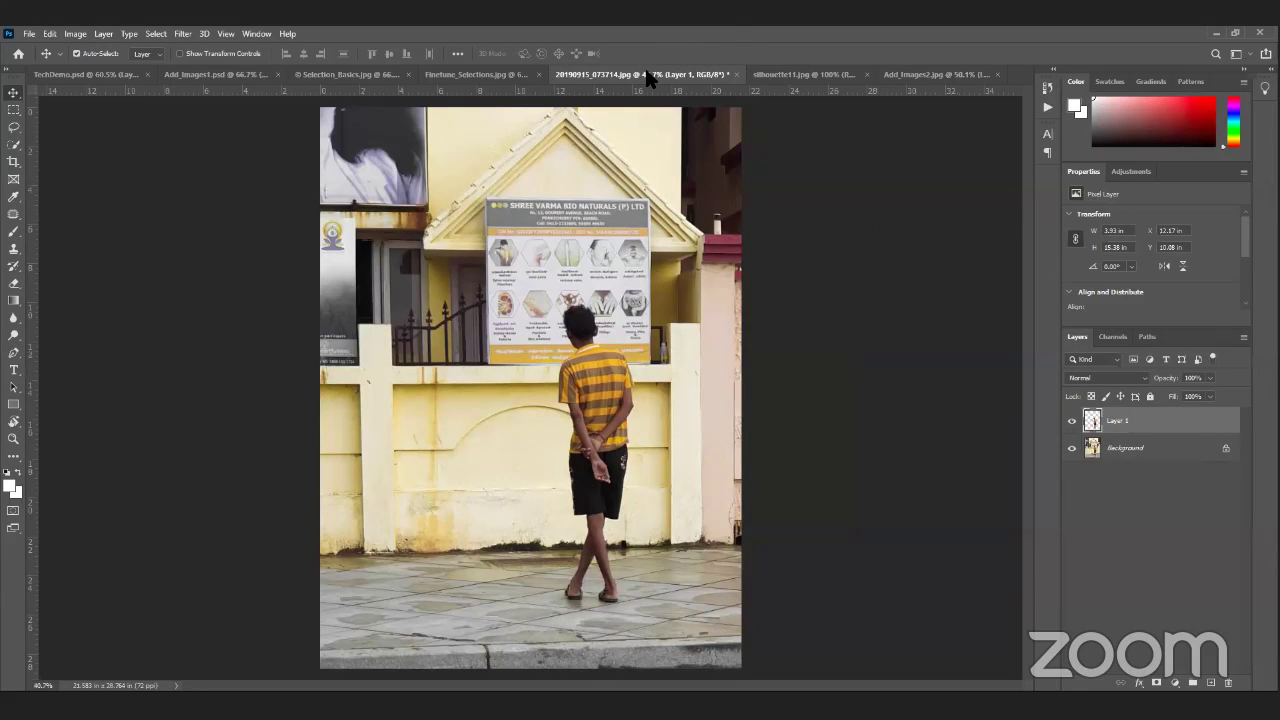
click(534, 76)
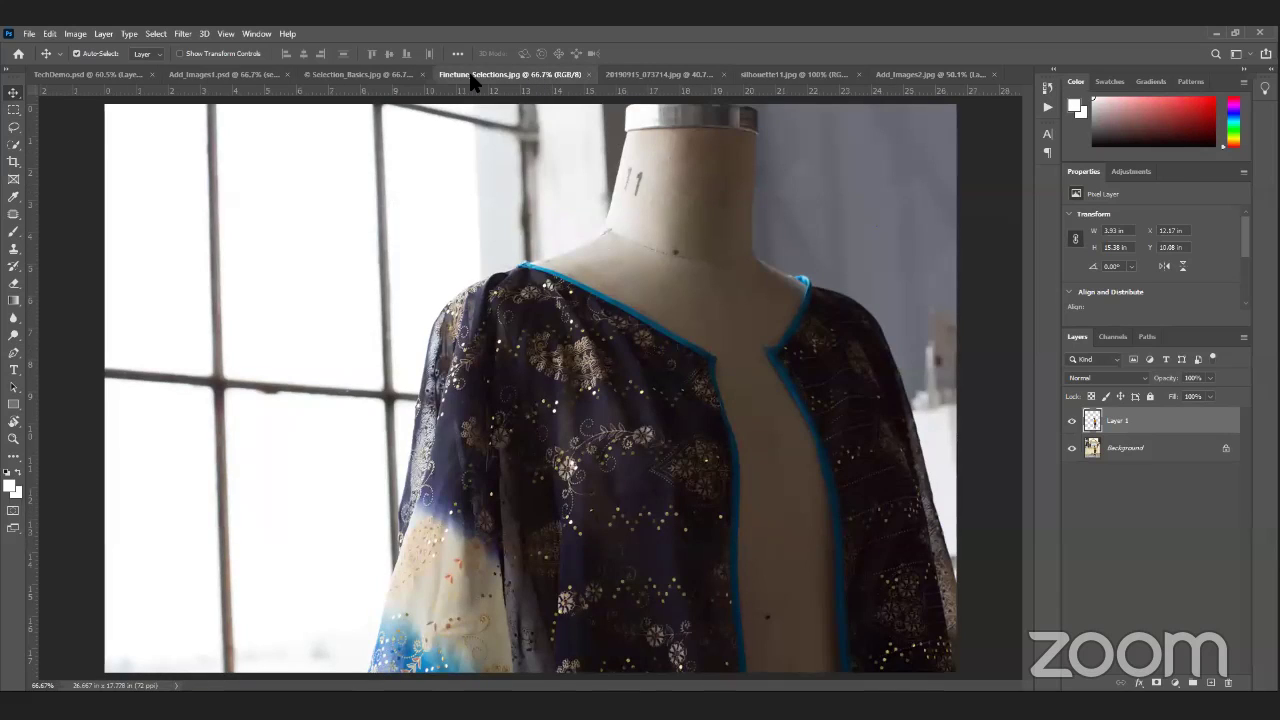
click(588, 74)
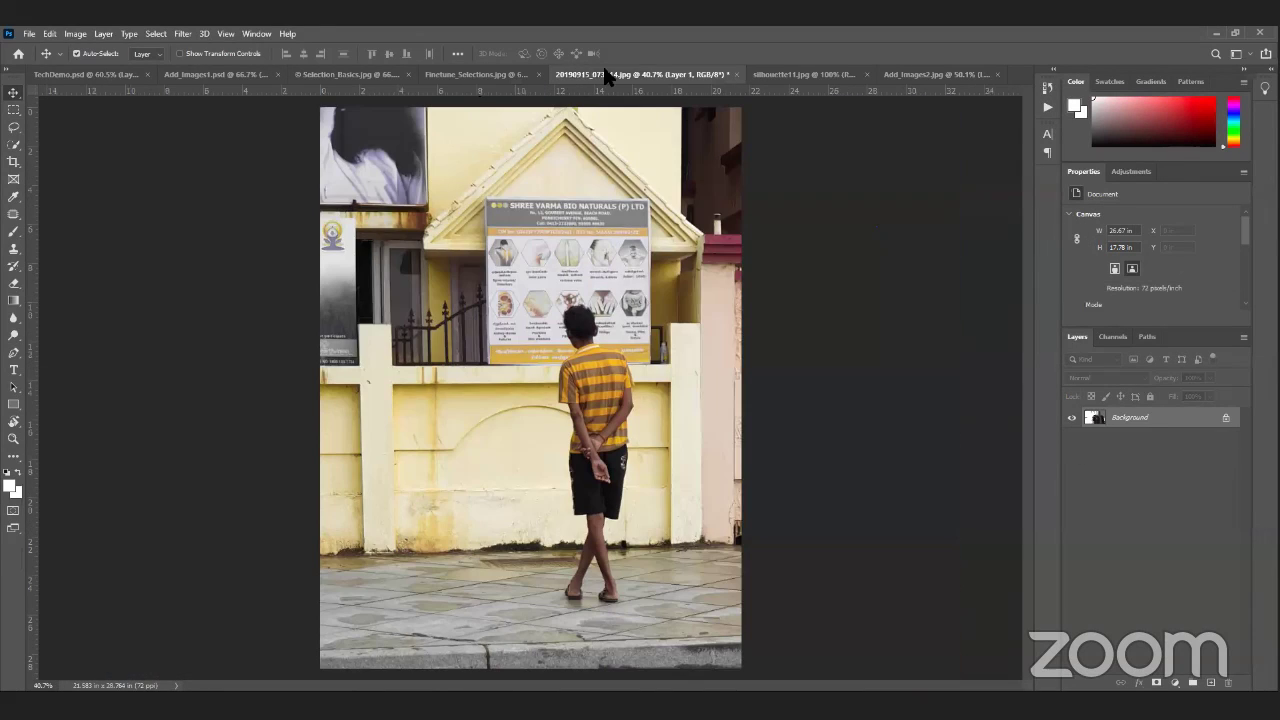
key(ctrl+shift+Tab)
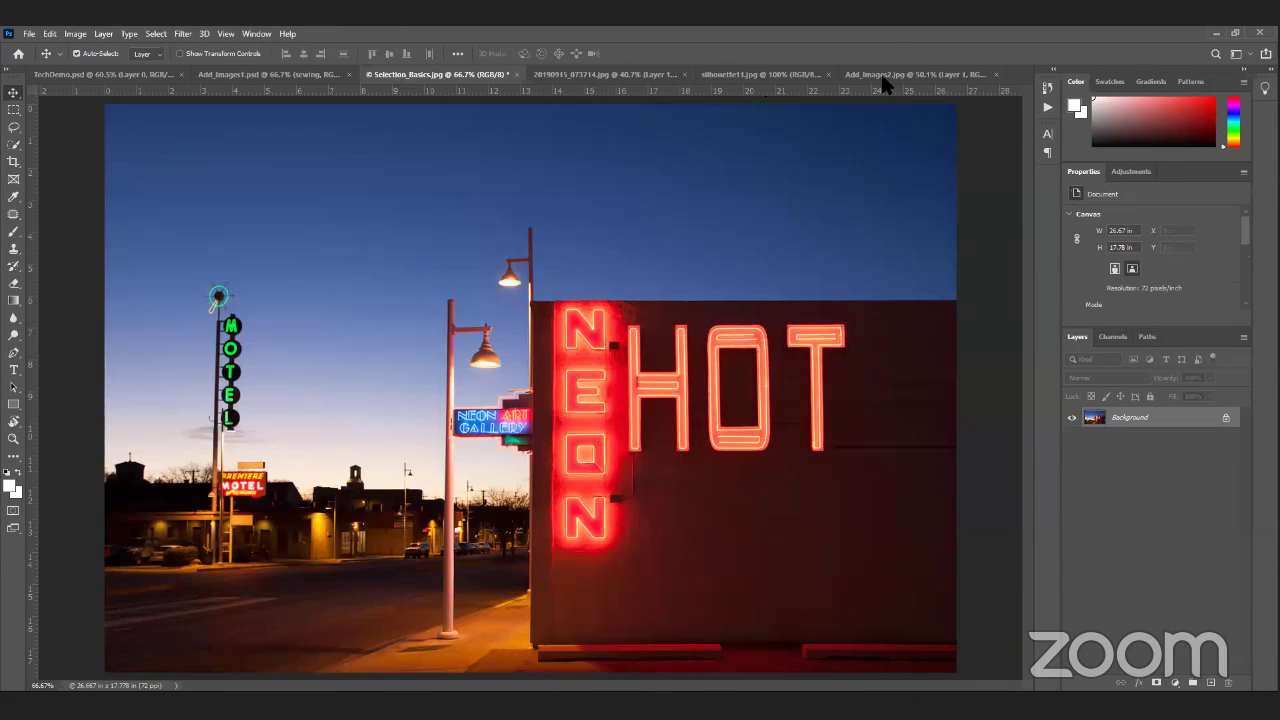
key(ctrl+Tab)
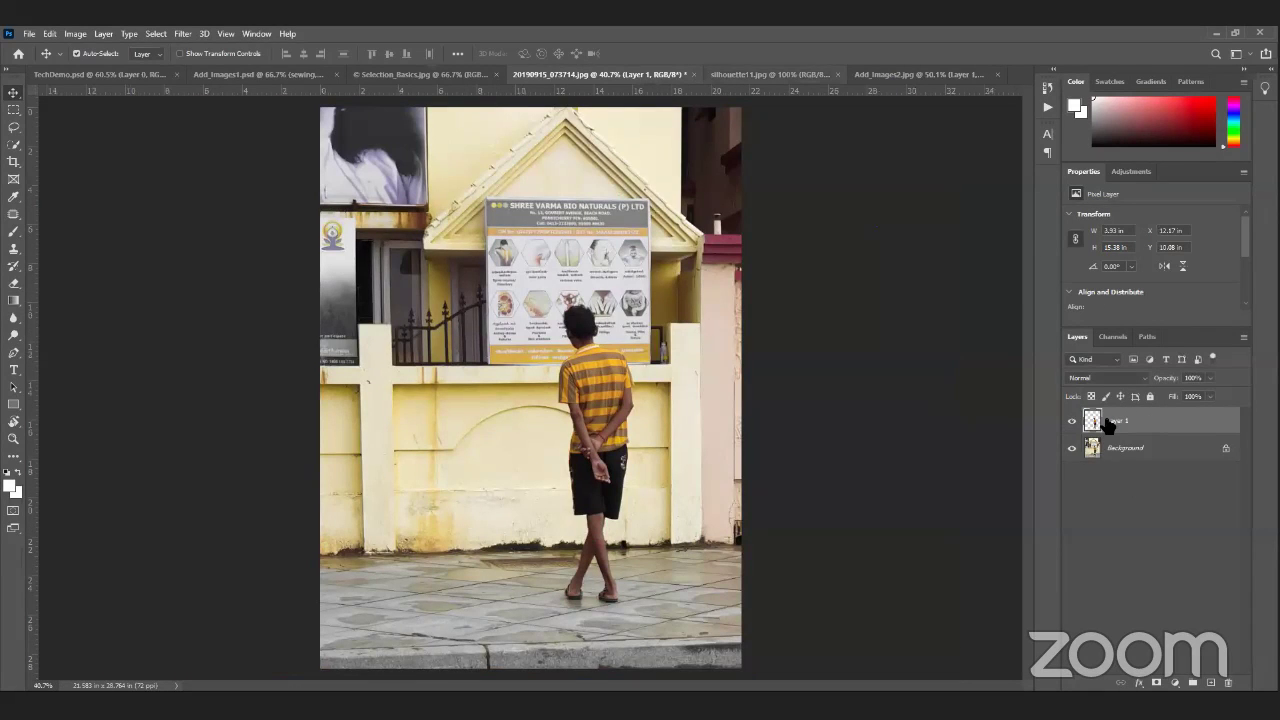
key(ctrl+Tab)
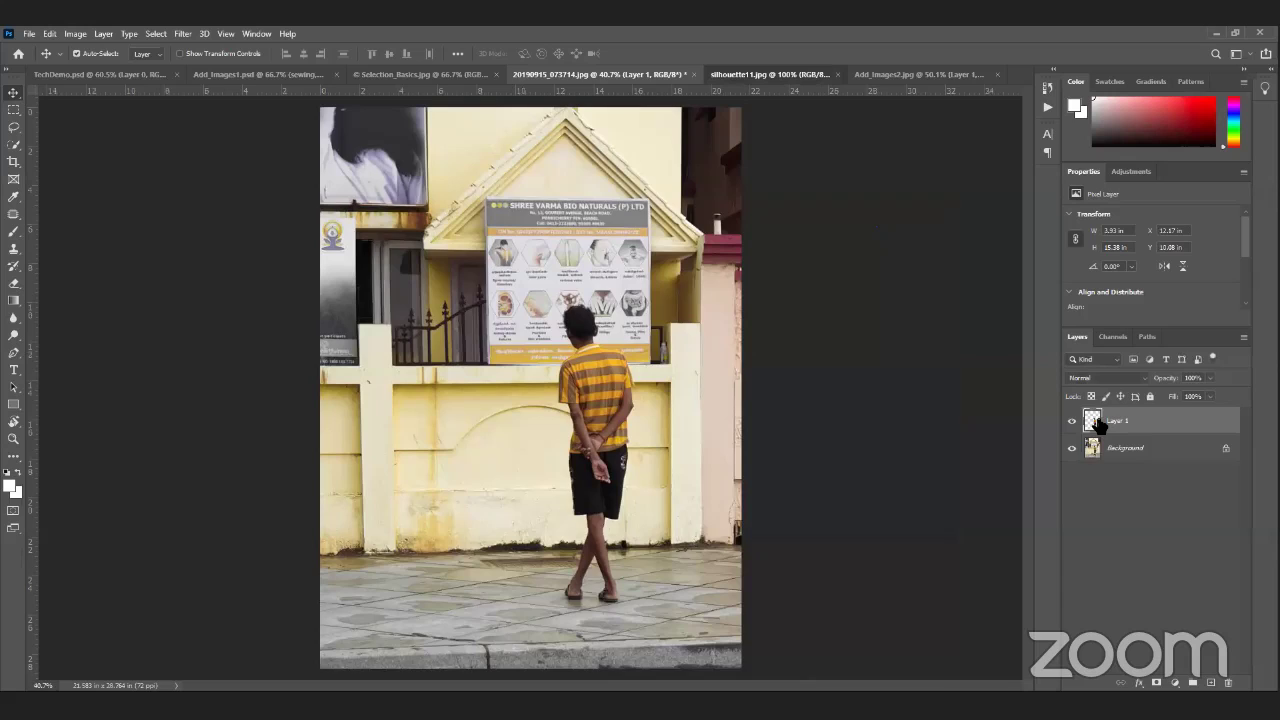
Step: Move the boy beside the sewing machine, then delete the pasted boy layer
key(ctrl+Tab)
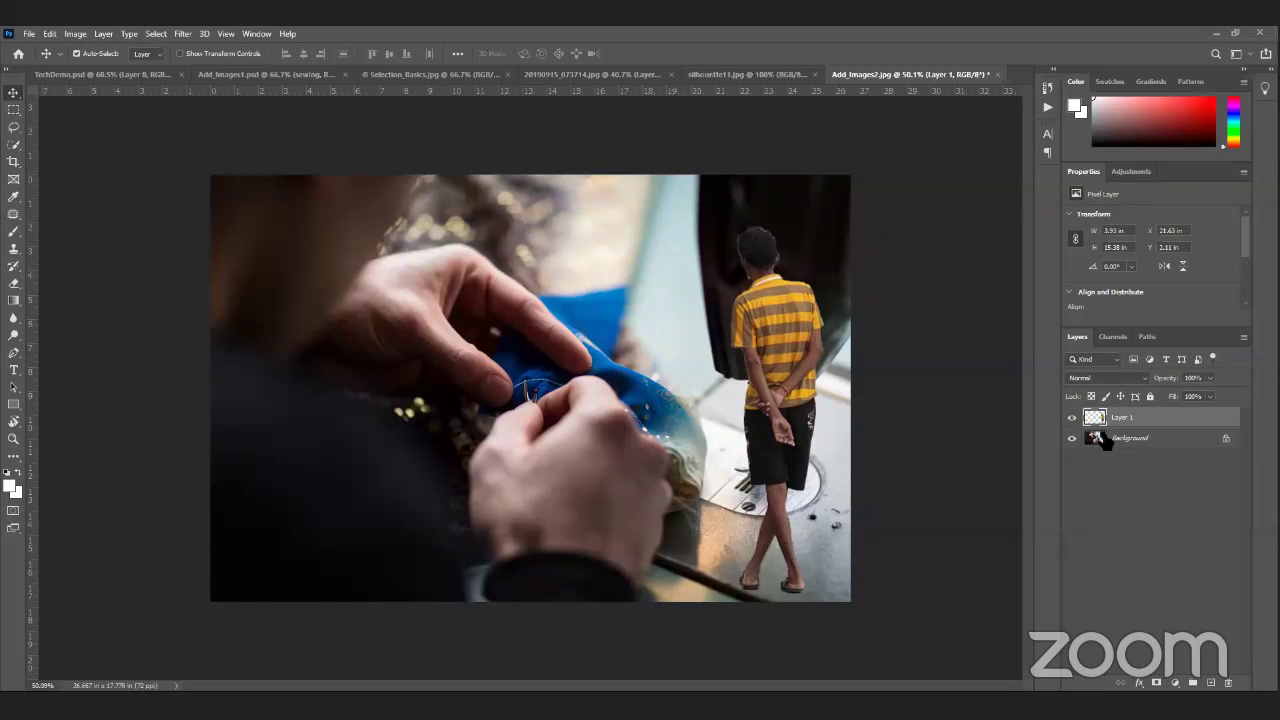
mouse_move(794, 341)
mouse_down()
mouse_move(760, 333)
mouse_move(778, 356)
mouse_up()
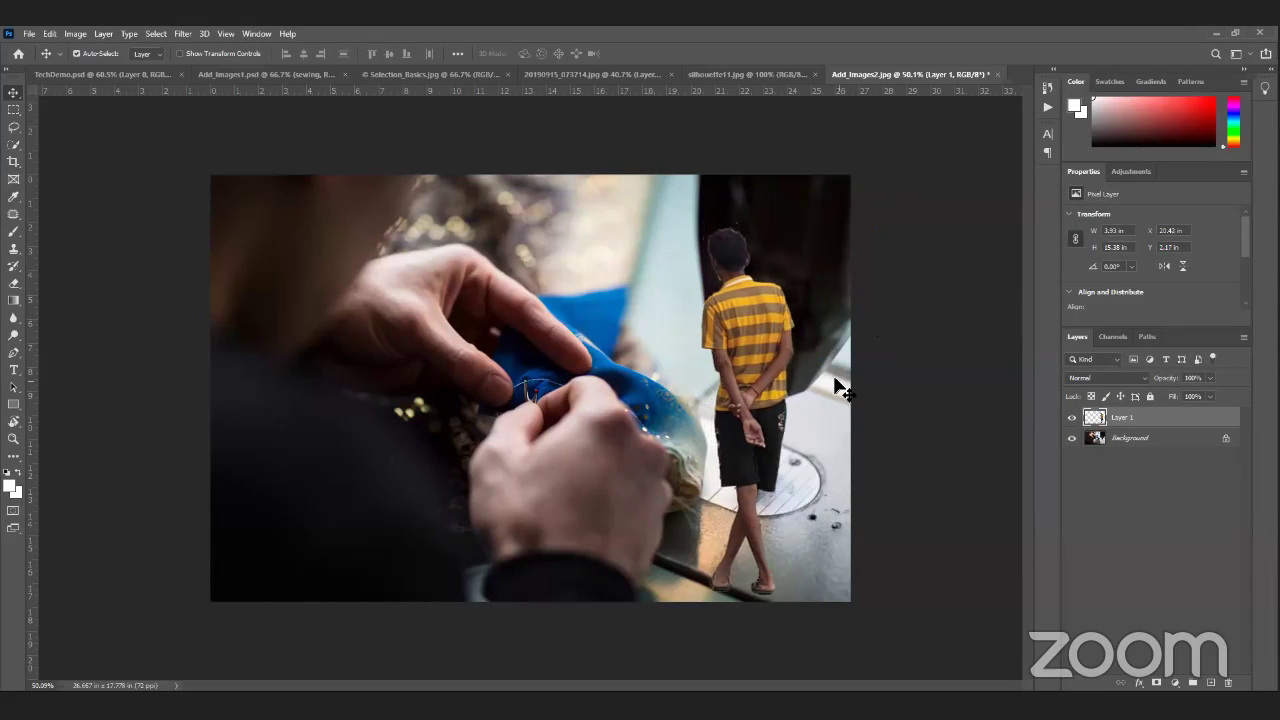
key(Delete)
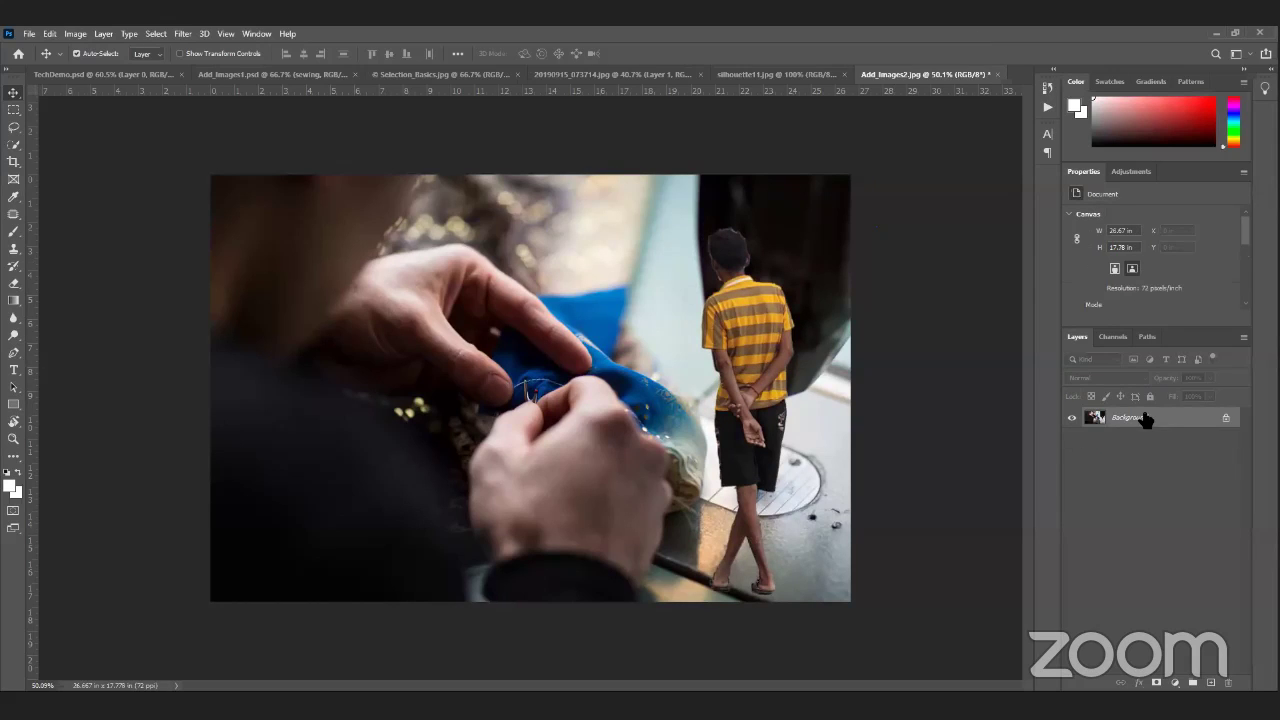
Step: Close the Add_Images2 sewing photo, saving its changes
click(797, 70)
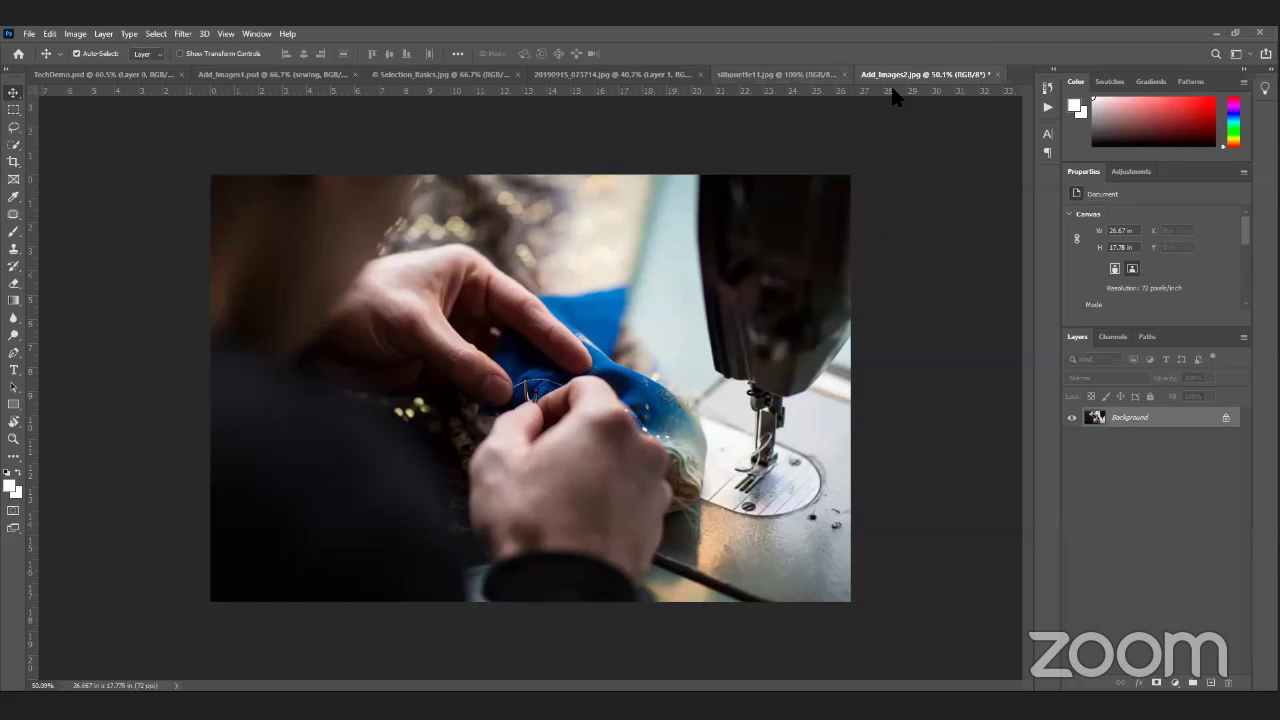
click(975, 74)
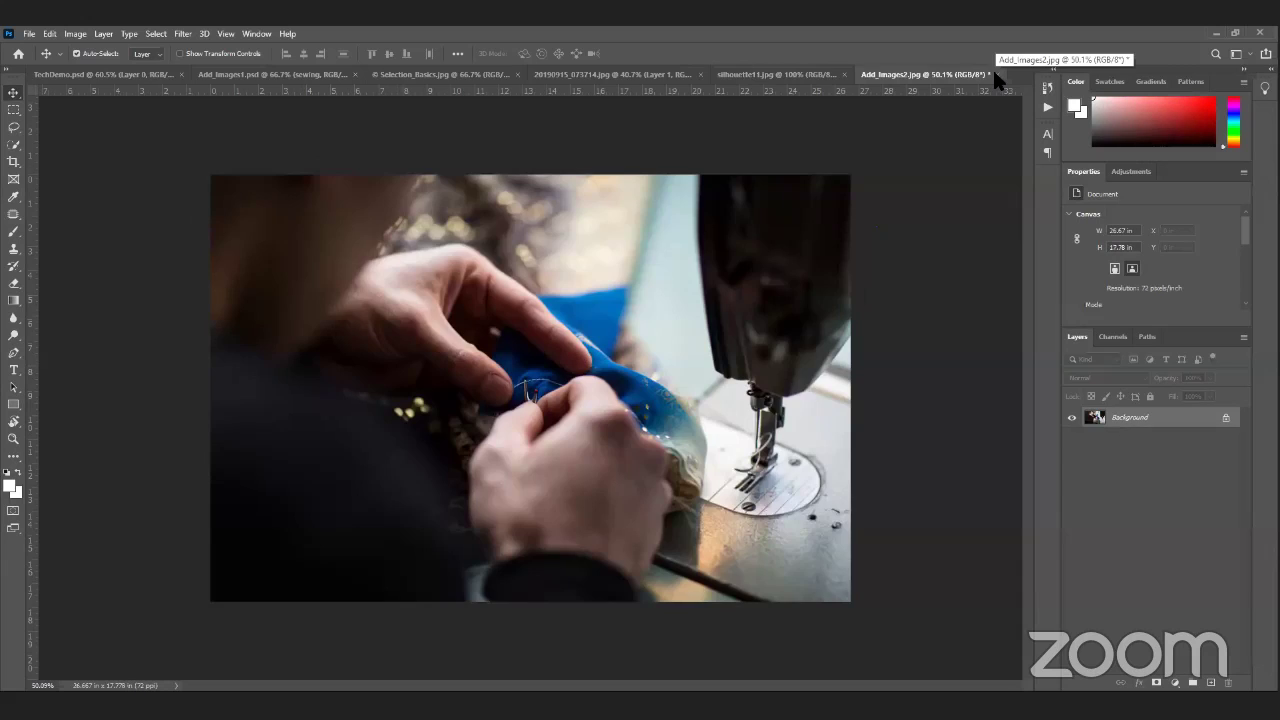
click(993, 72)
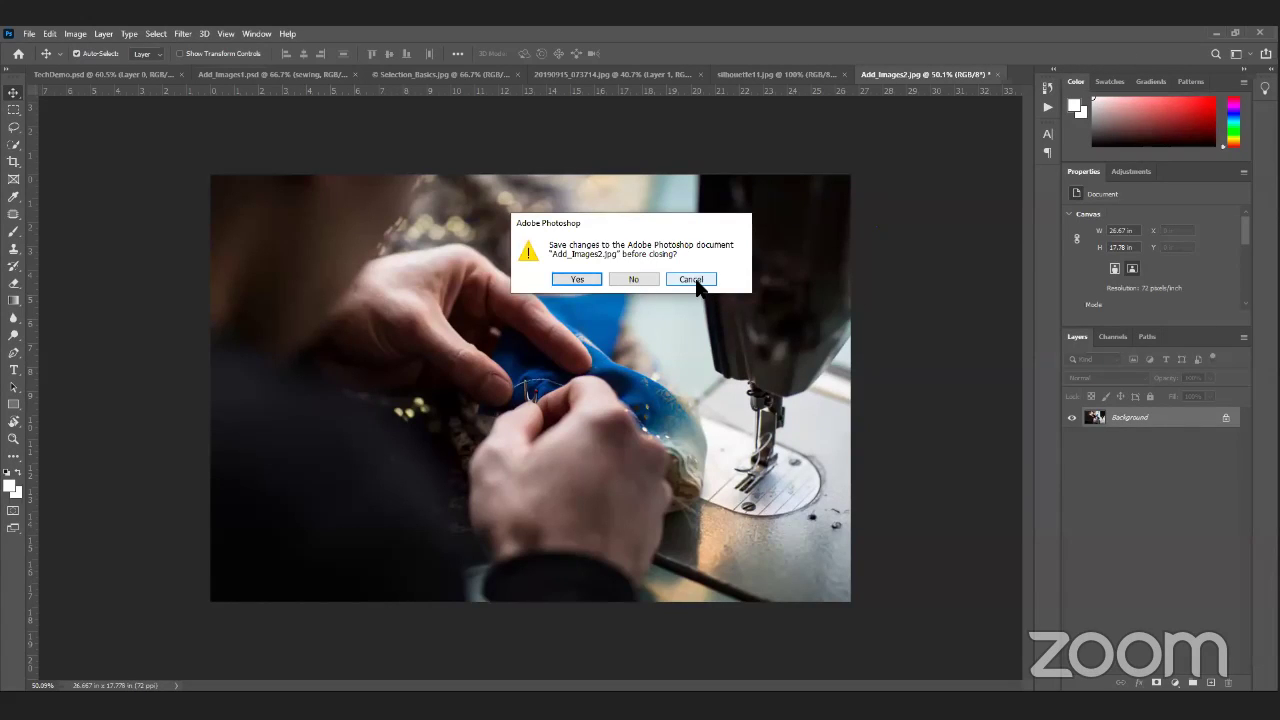
click(697, 285)
click(996, 74)
click(583, 280)
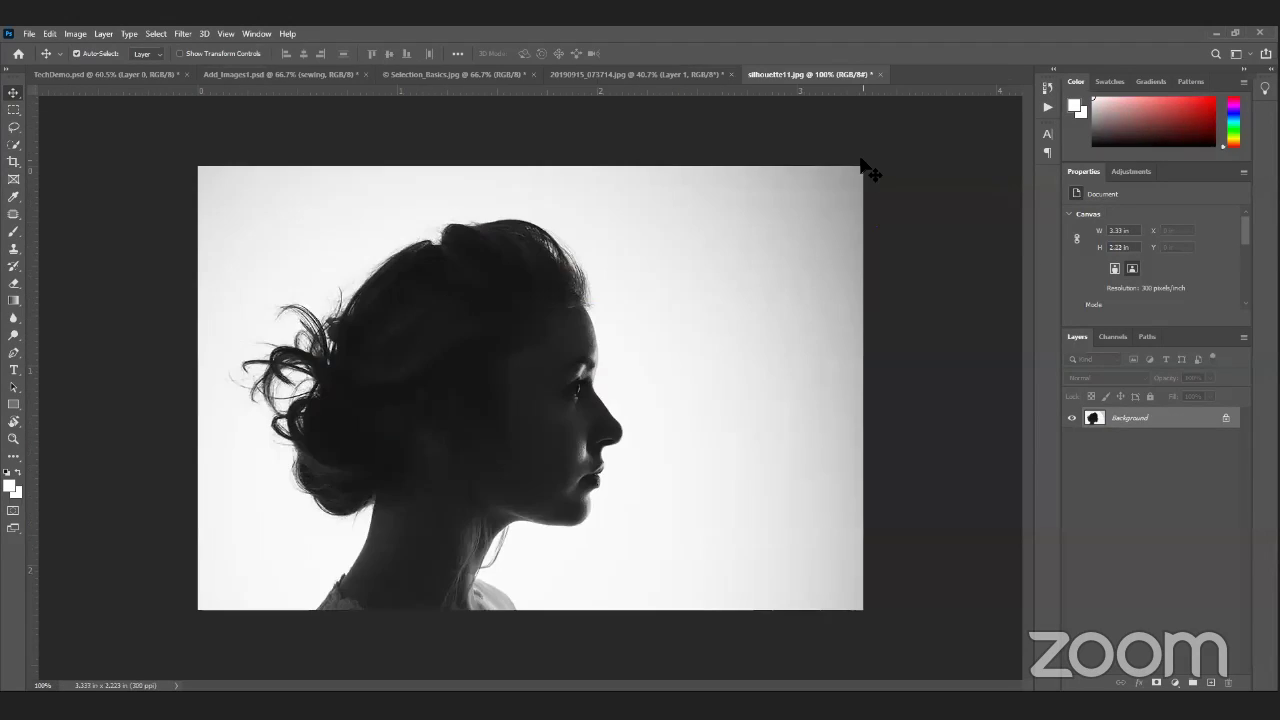
Step: Close silhouette11.jpg and 20190915_073714.jpg without saving, returning to TechDemo.psd
click(871, 74)
click(640, 276)
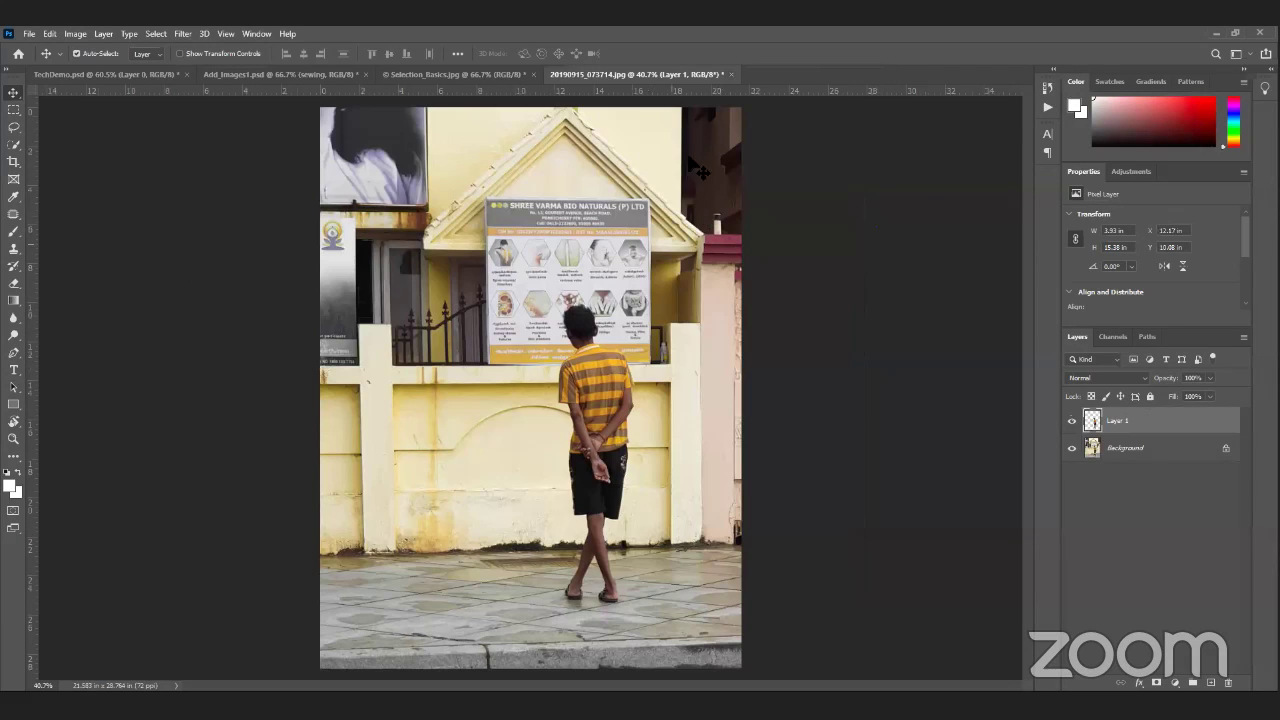
click(198, 74)
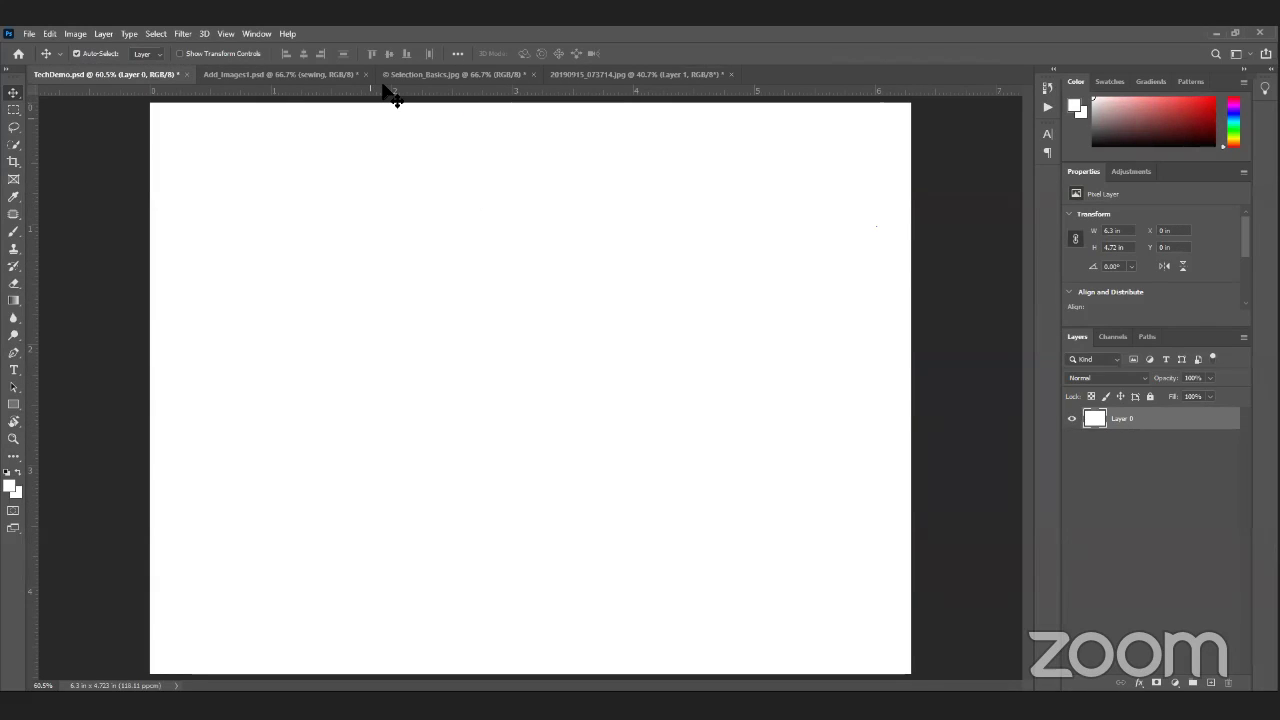
click(500, 78)
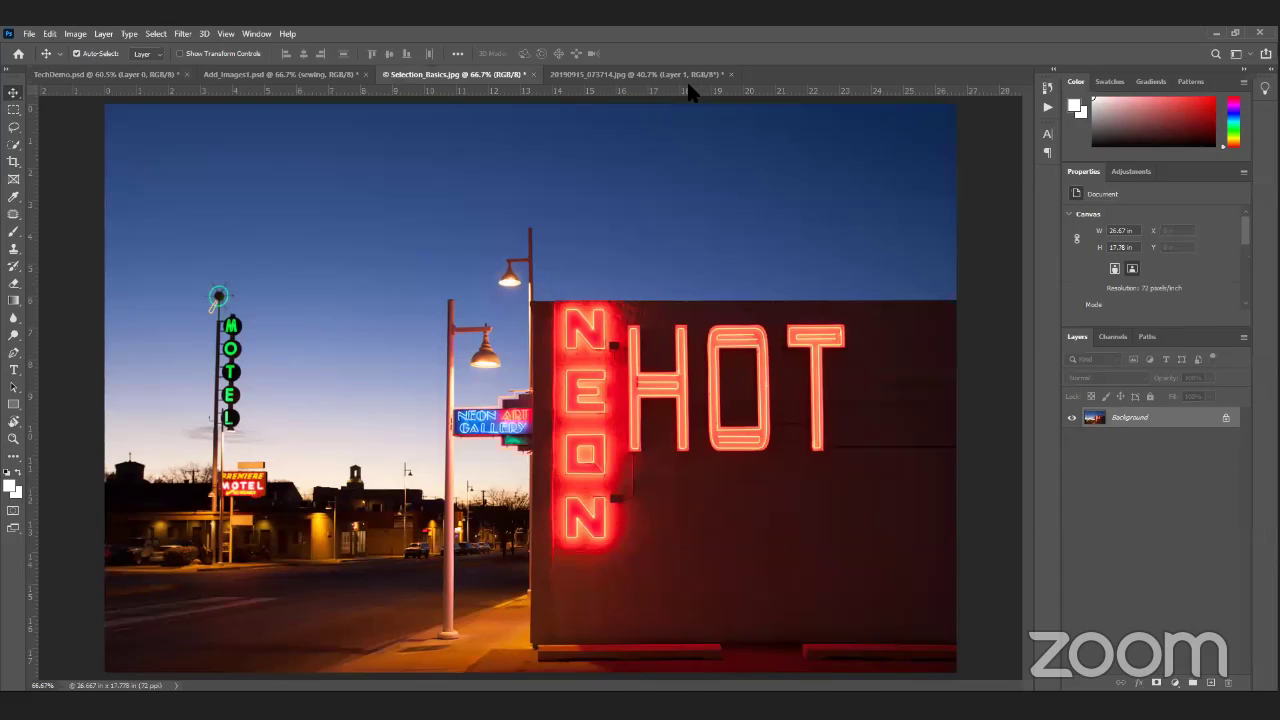
click(722, 76)
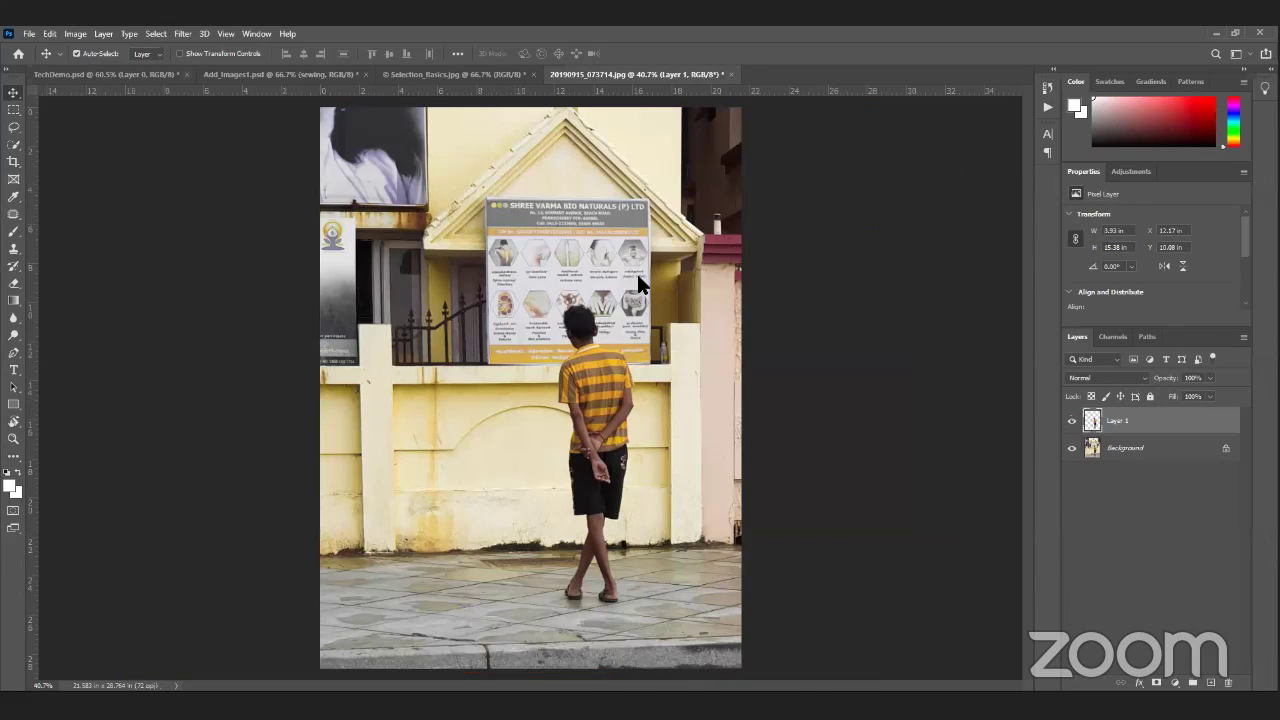
key(ctrl+w)
key(Tab)
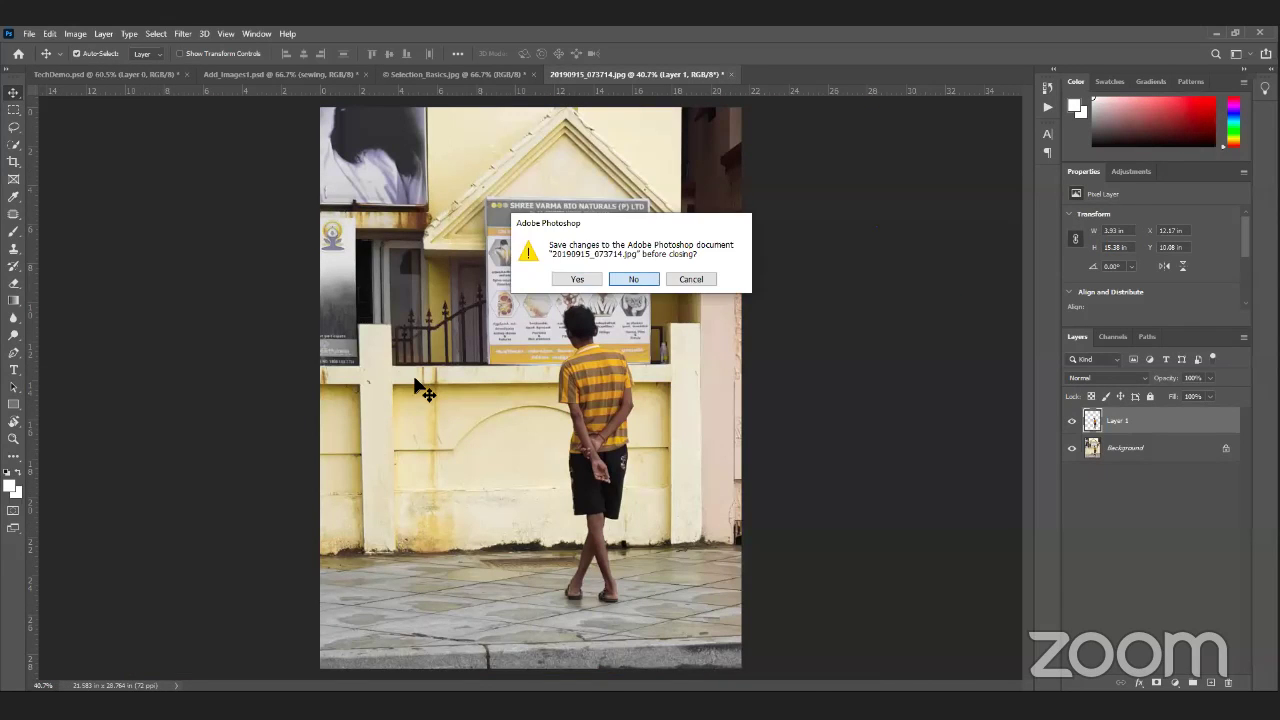
key(Return)
key(ctrl+Tab)
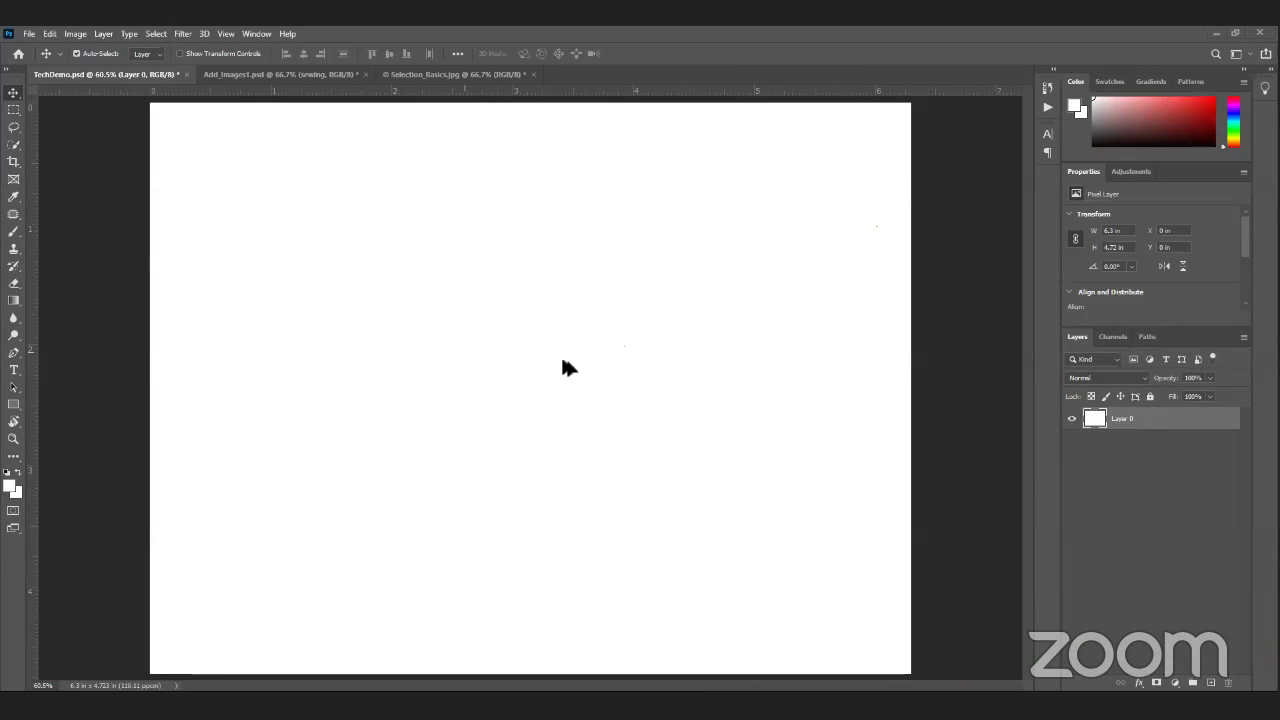
Step: Restore the sewing photo's side-by-side position in Add_Images1.psd, then pick the Type tool
click(276, 74)
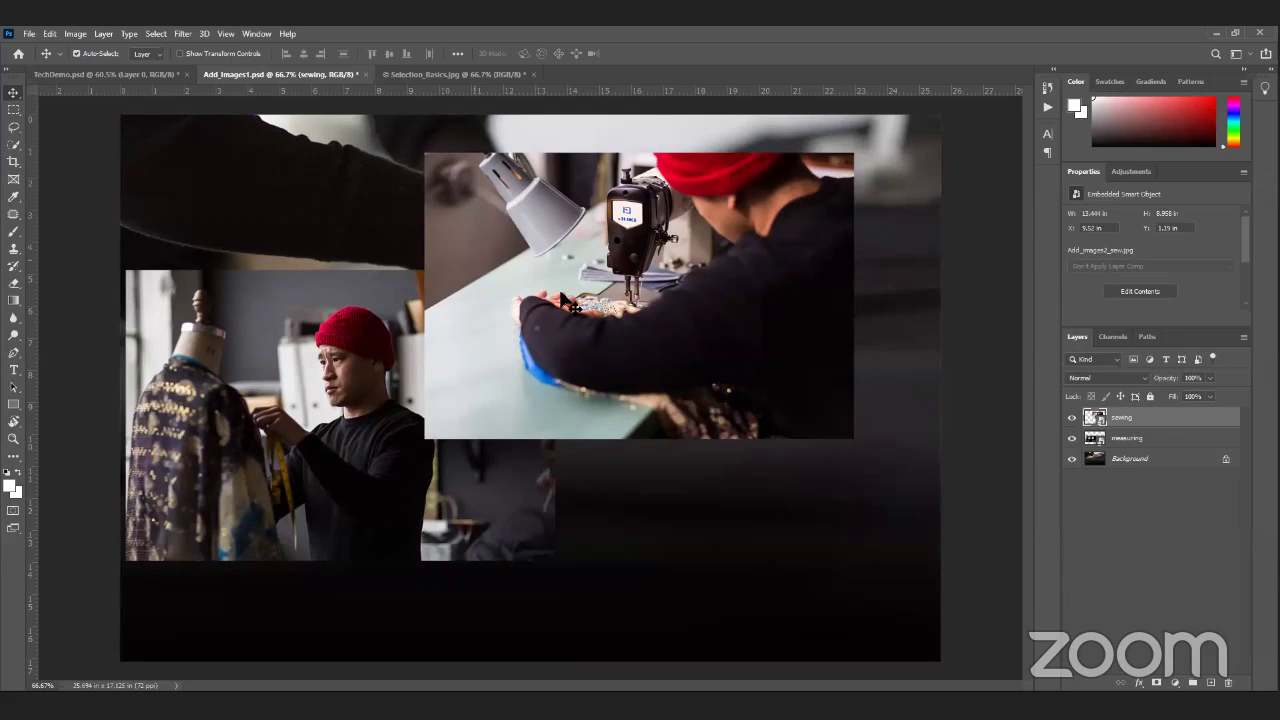
key(ctrl+shift+Tab)
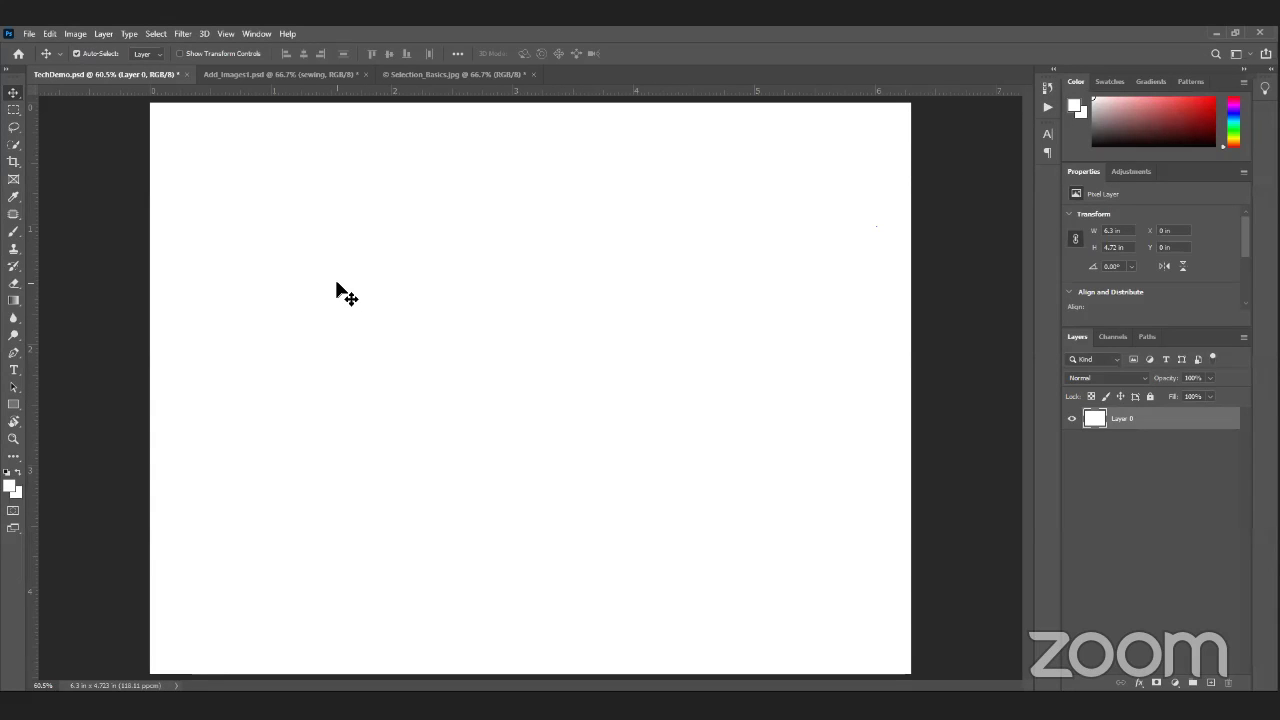
key(t)
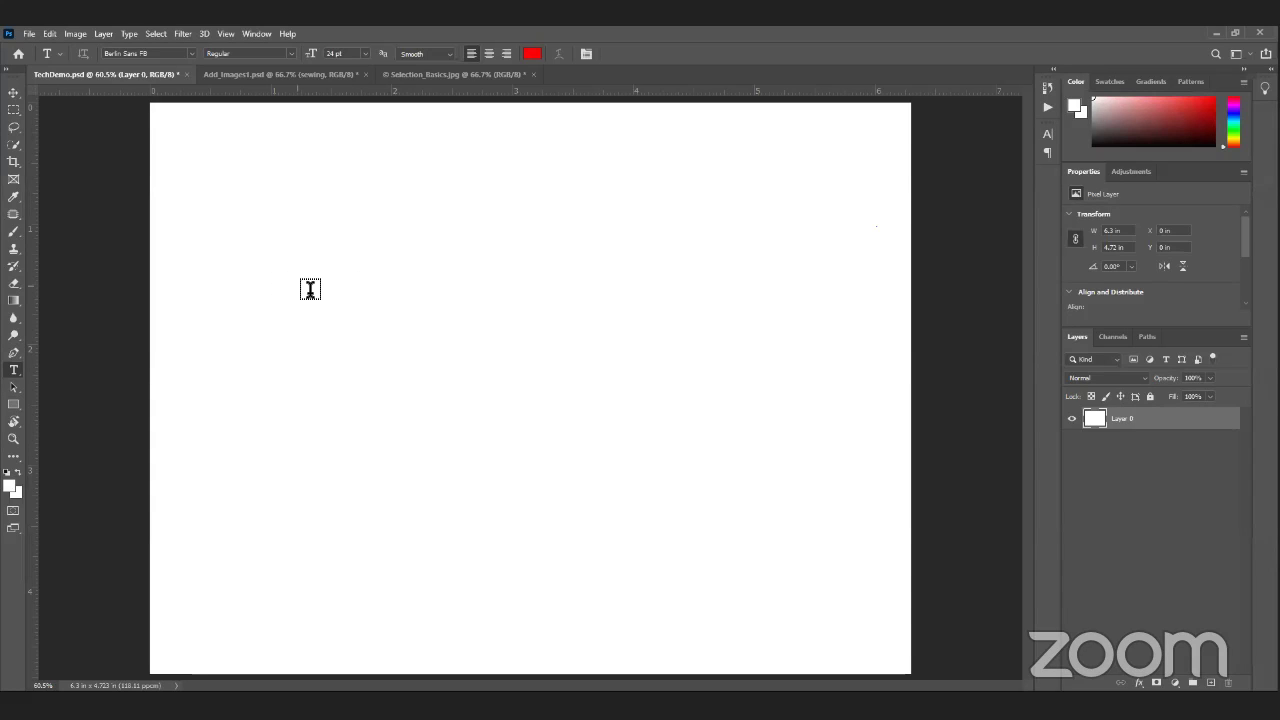
click(310, 289)
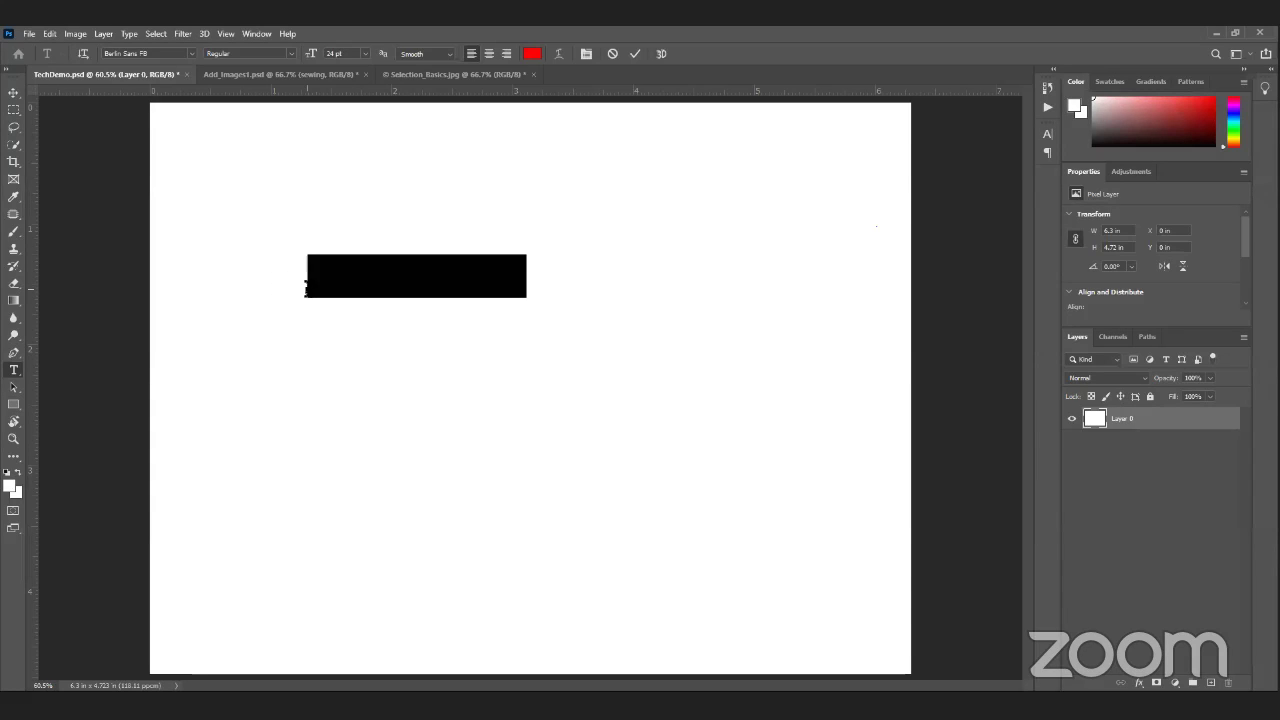
click(613, 54)
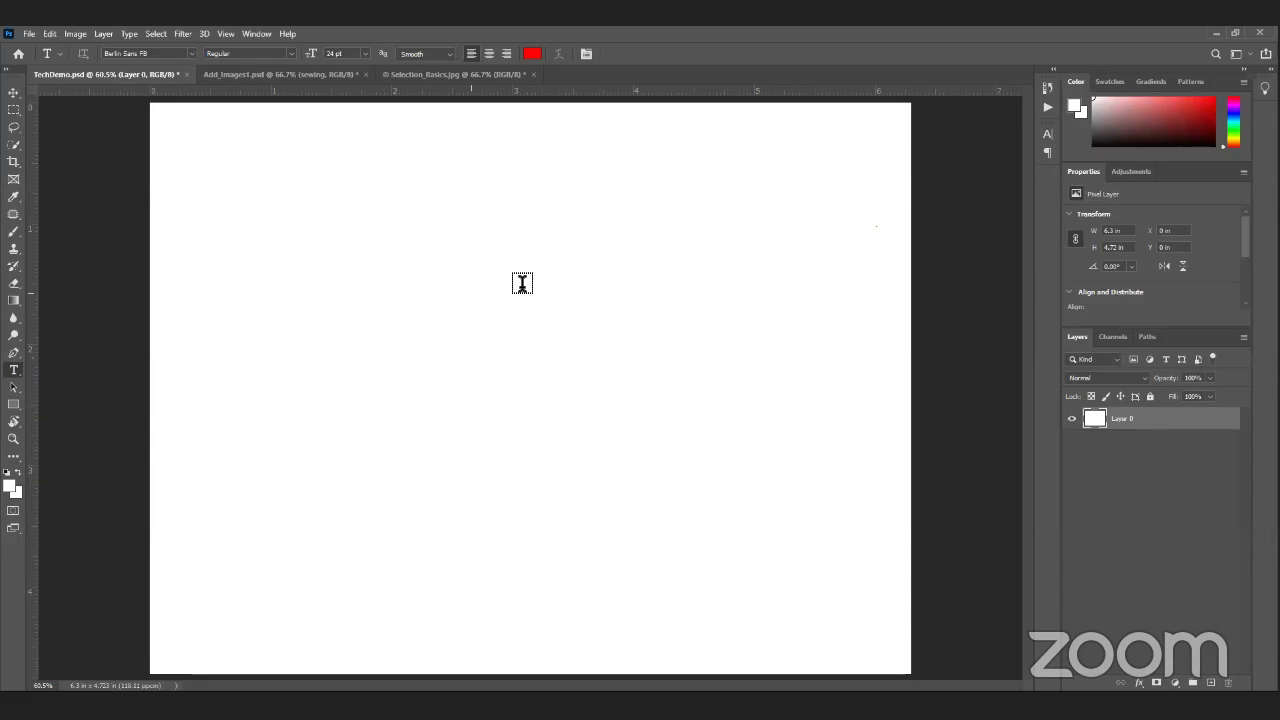
click(440, 73)
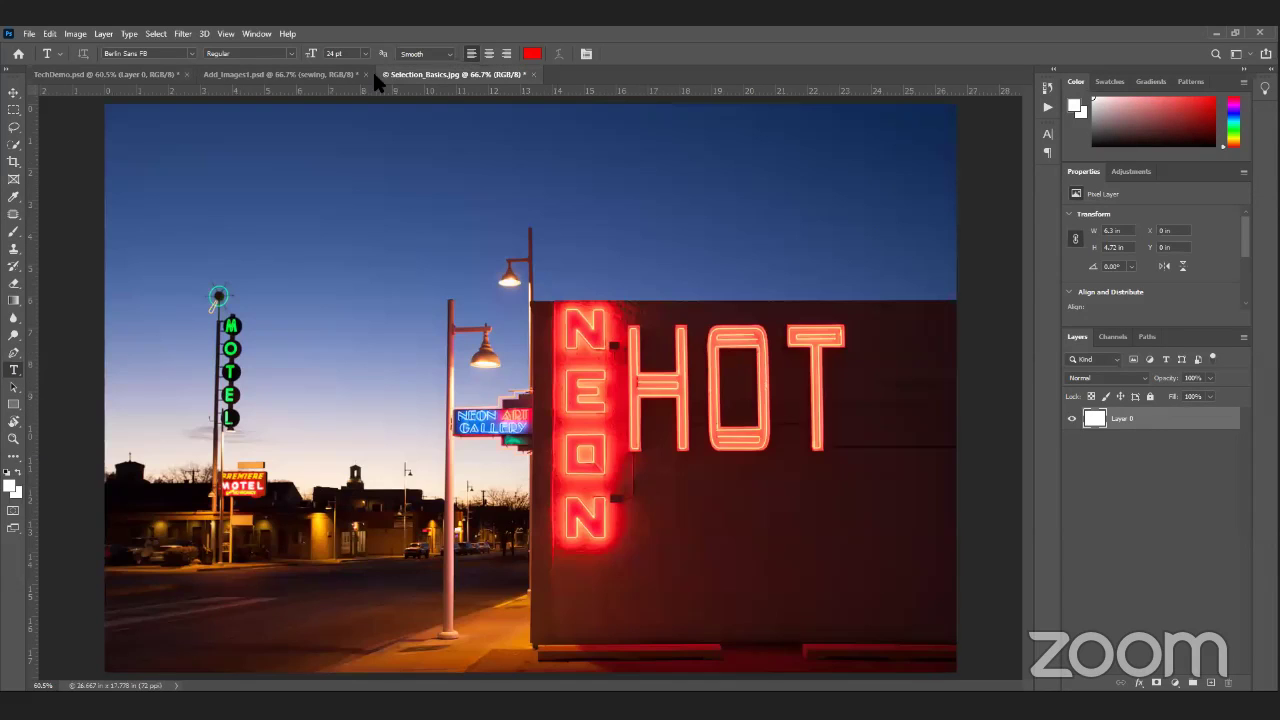
click(300, 73)
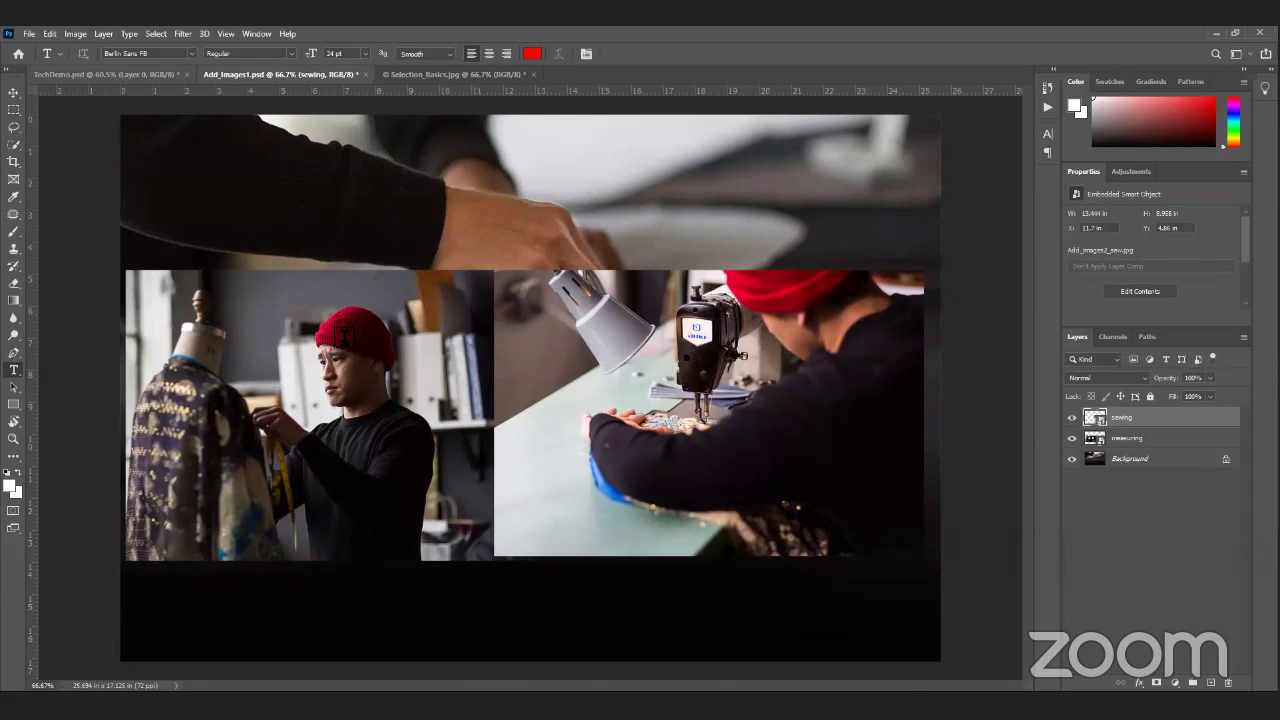
click(135, 76)
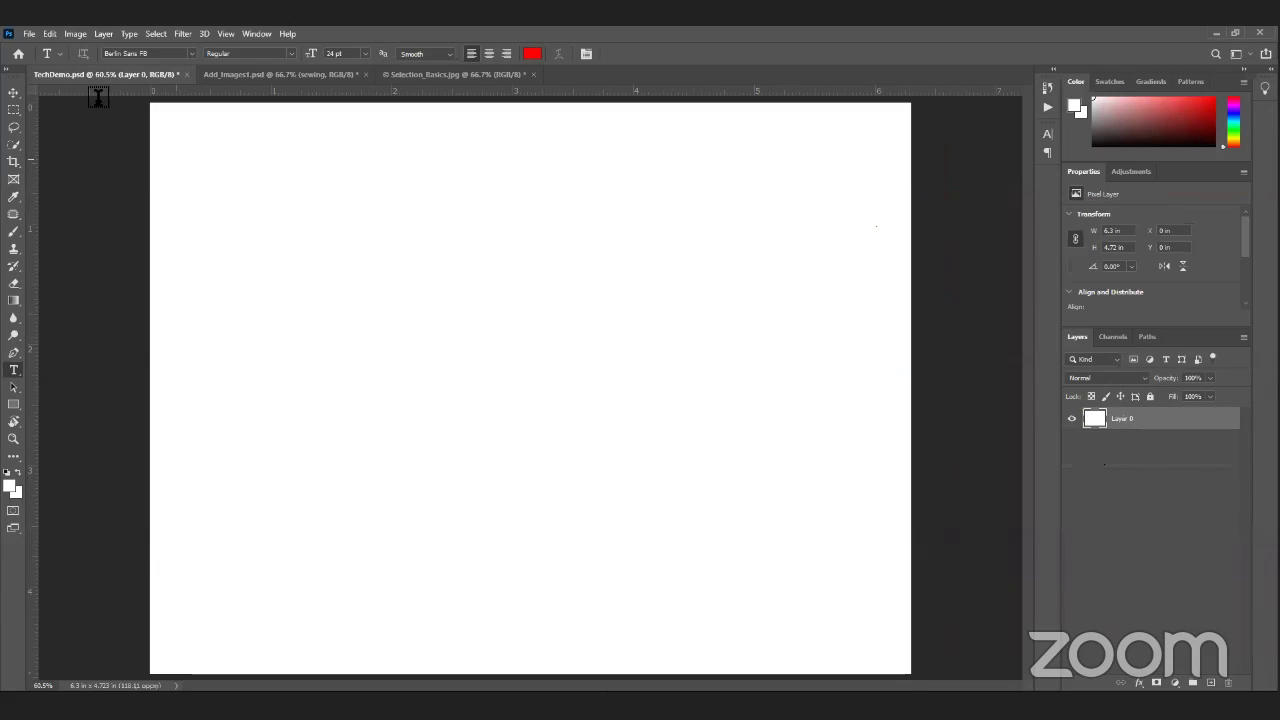
Step: Keep the Horizontal Type Tool and click the canvas to create a Lorem Ipsum text layer
click(13, 372)
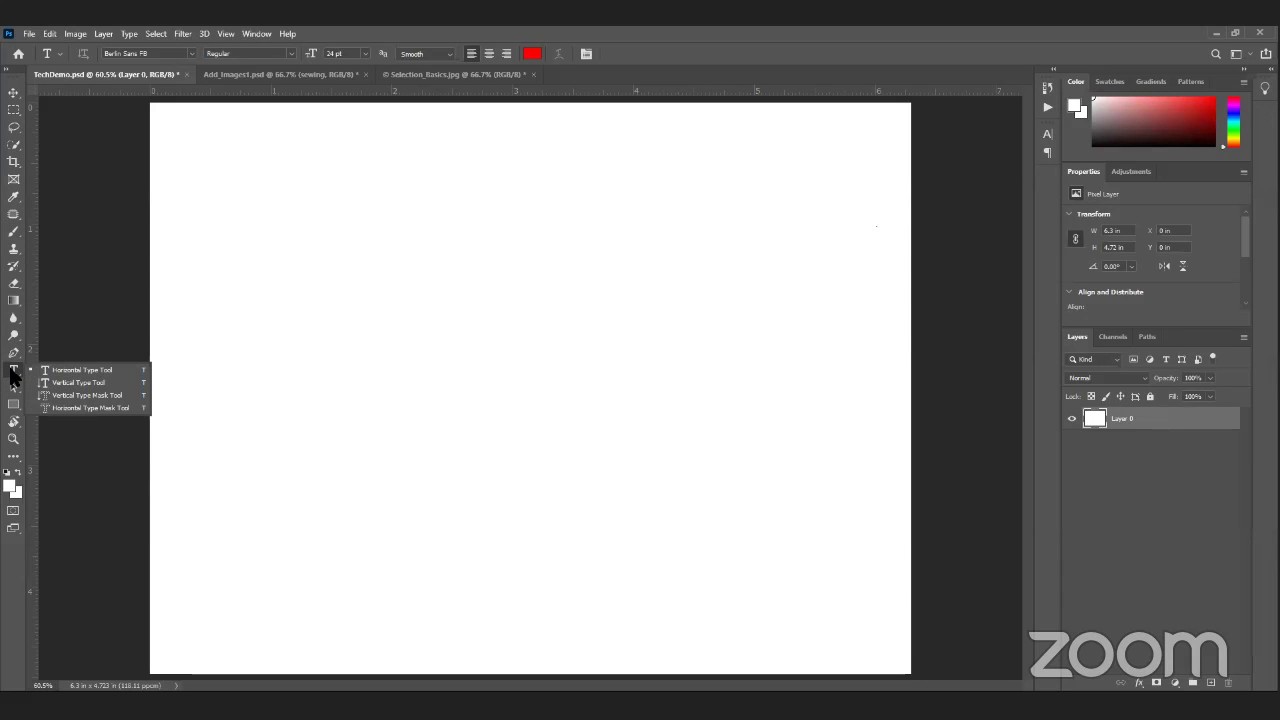
click(13, 374)
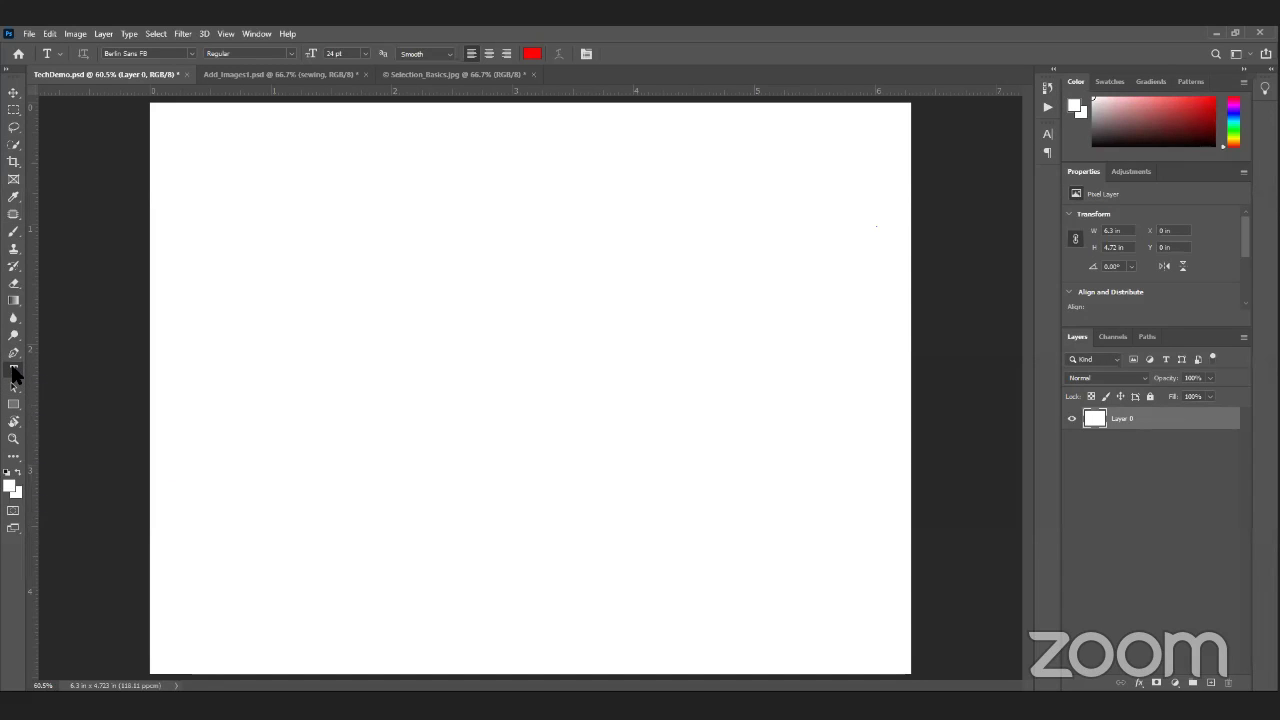
click(13, 374)
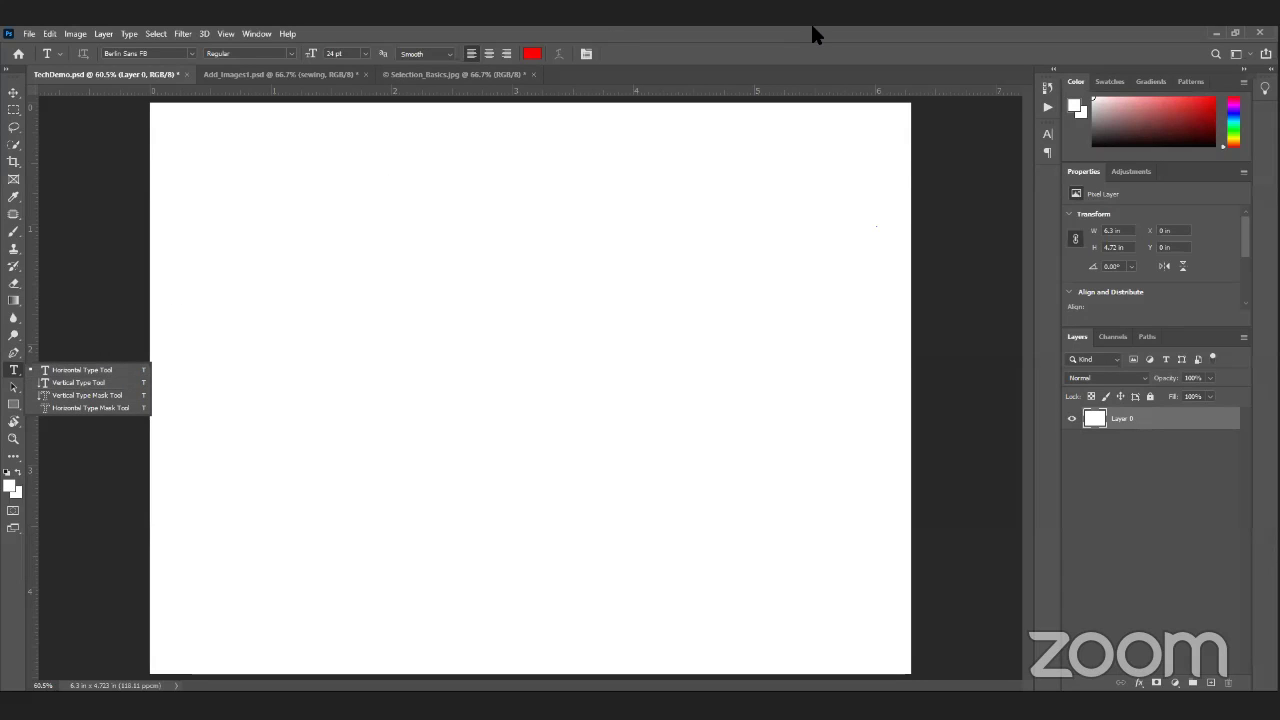
click(362, 285)
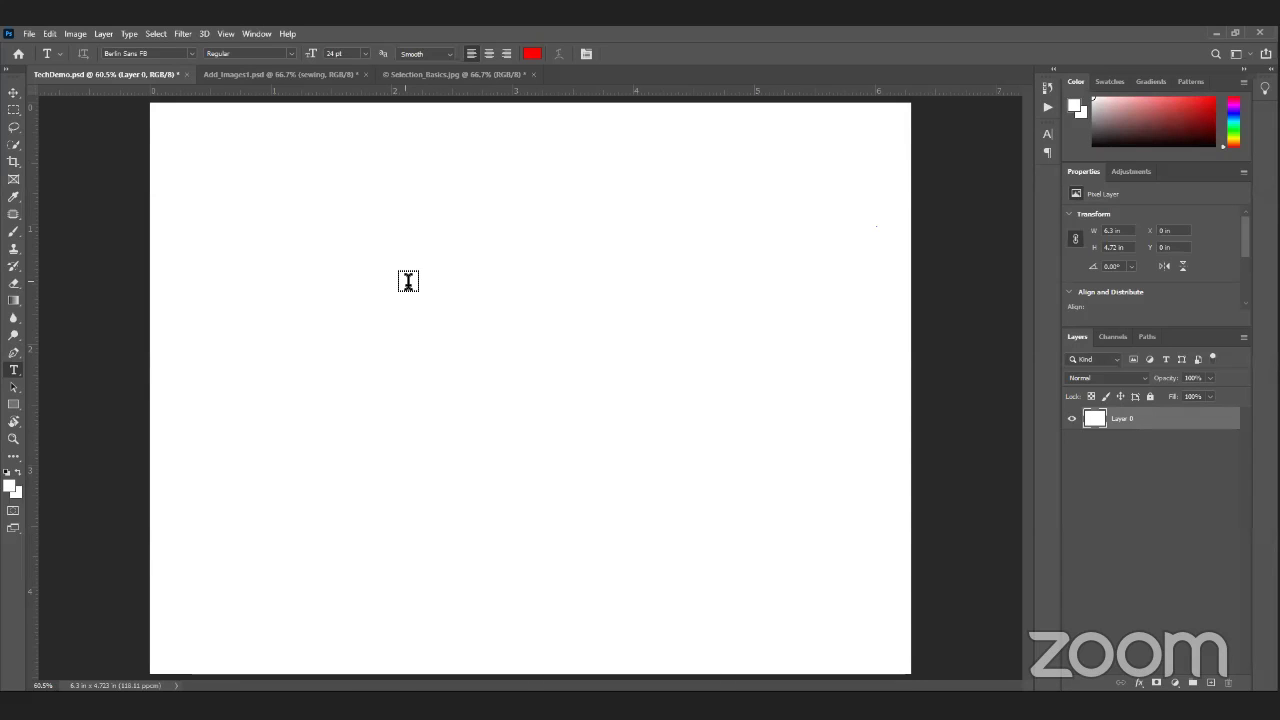
click(403, 272)
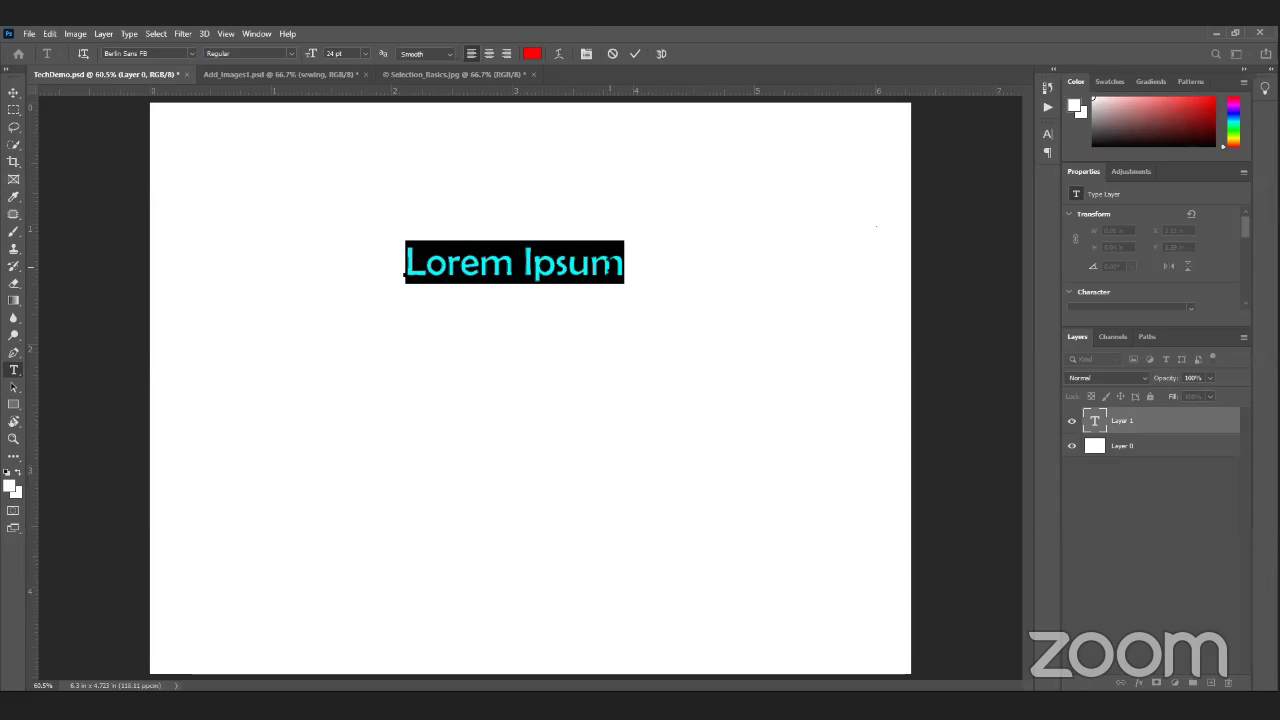
Step: Replace Lorem Ipsum with 'Nasscomm', commit it, and drag it down to X 2.17 in, Y 1.9 in
click(620, 264)
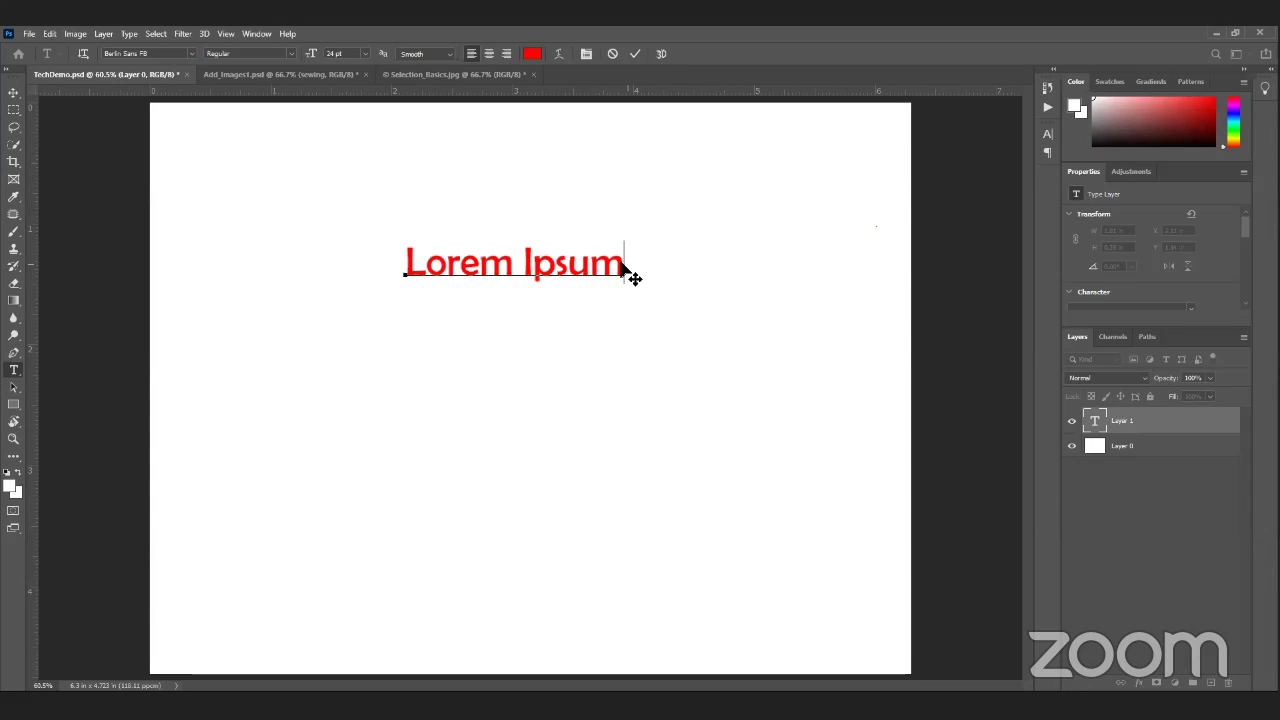
key(BackSpace)
key(BackSpace)
key(BackSpace)
key(BackSpace)
key(BackSpace)
key(BackSpace)
key(BackSpace)
key(BackSpace)
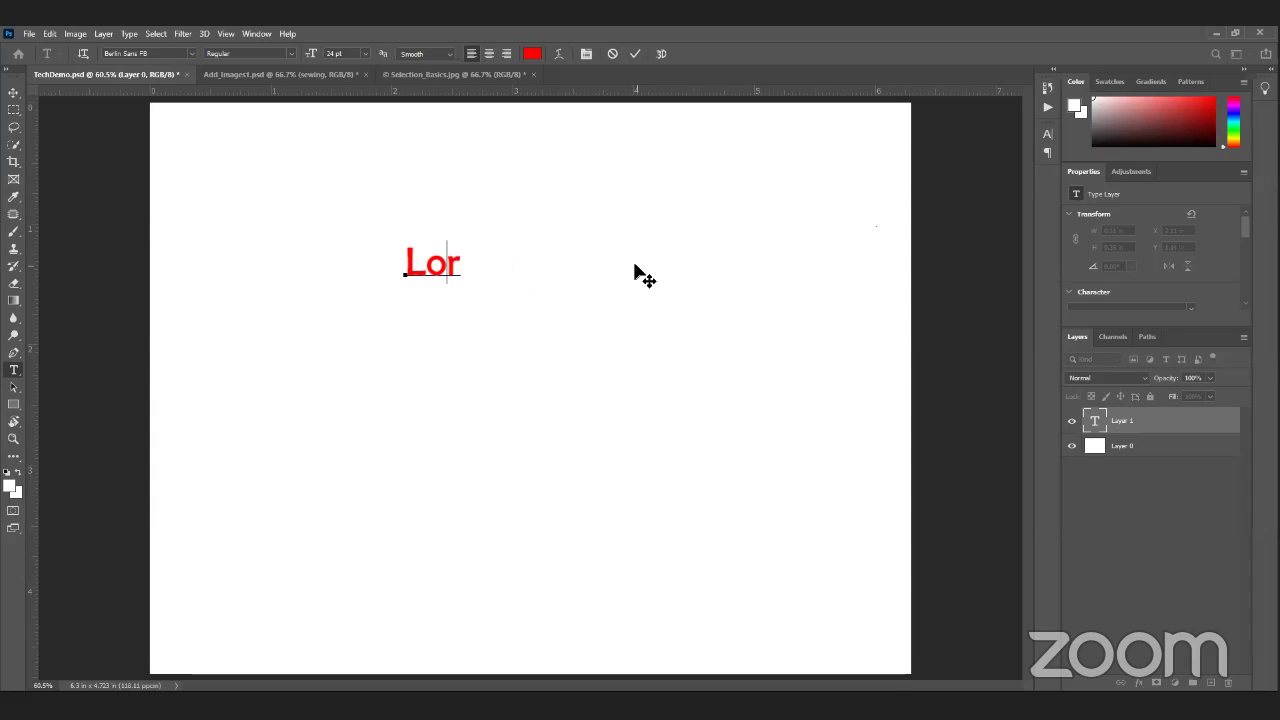
key(BackSpace)
key(BackSpace)
key(BackSpace)
text(Na)
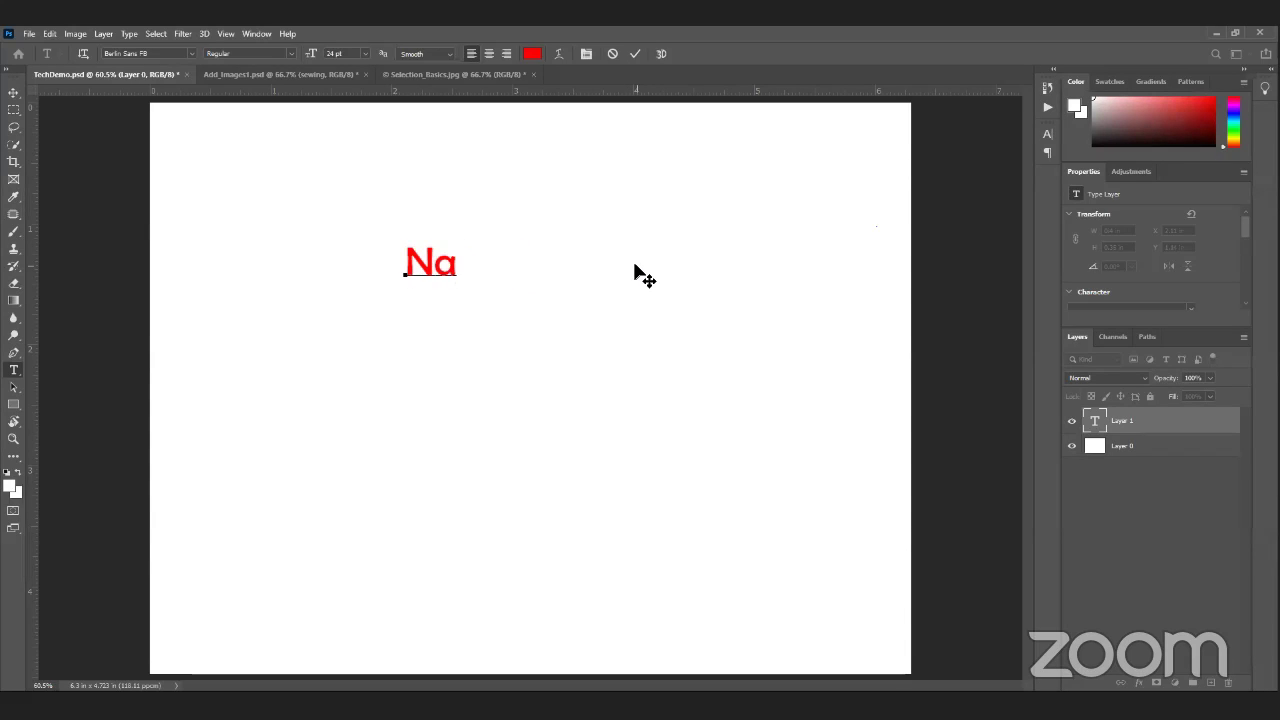
text(sscomm)
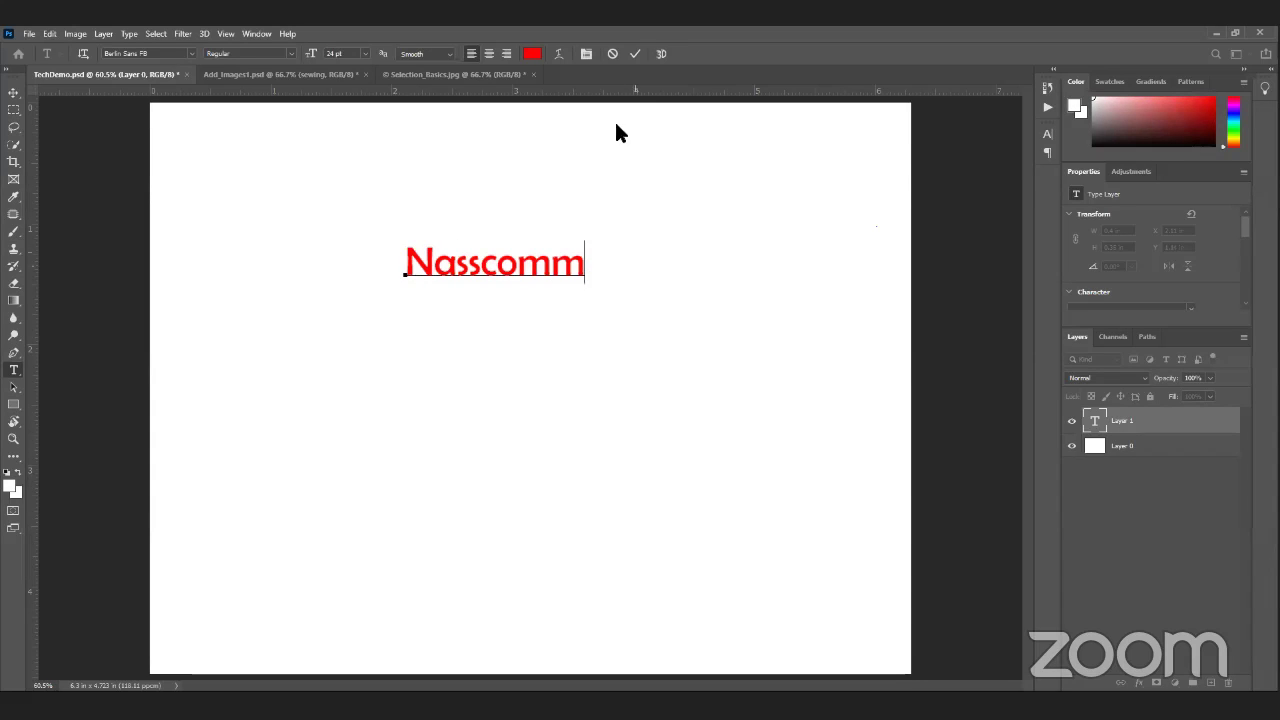
click(634, 54)
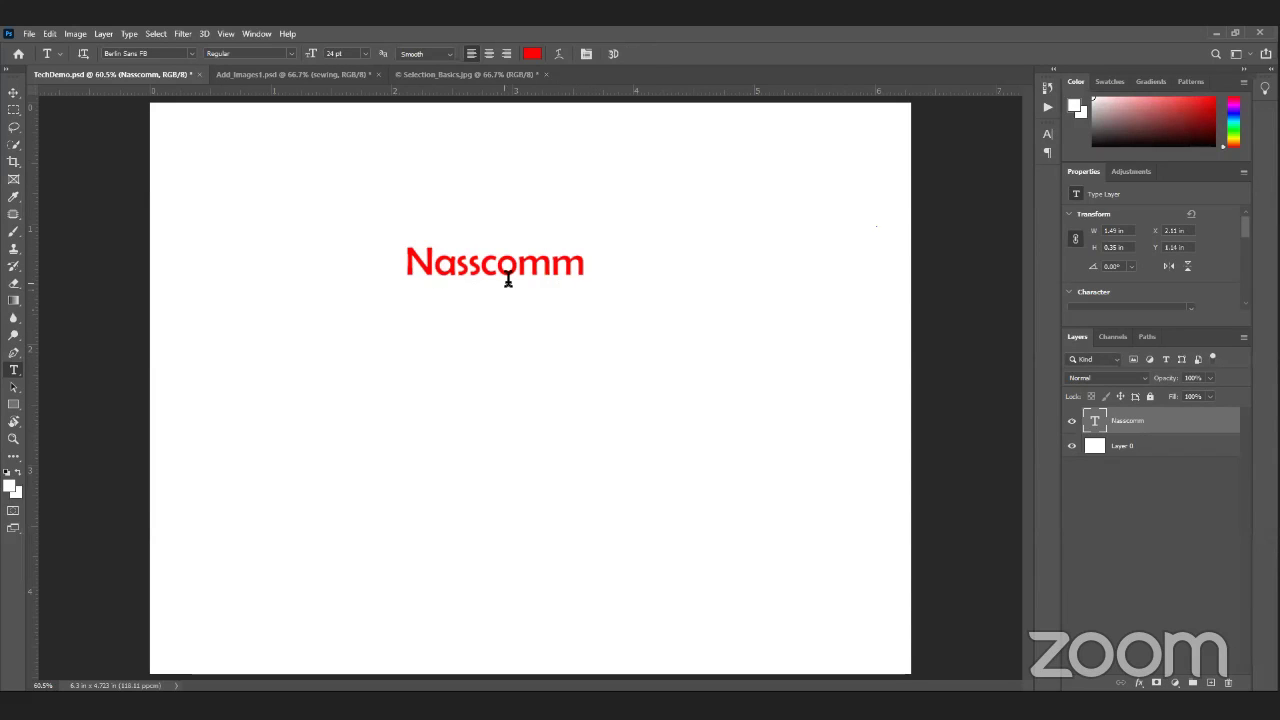
key(v)
drag(510, 267, 522, 362)
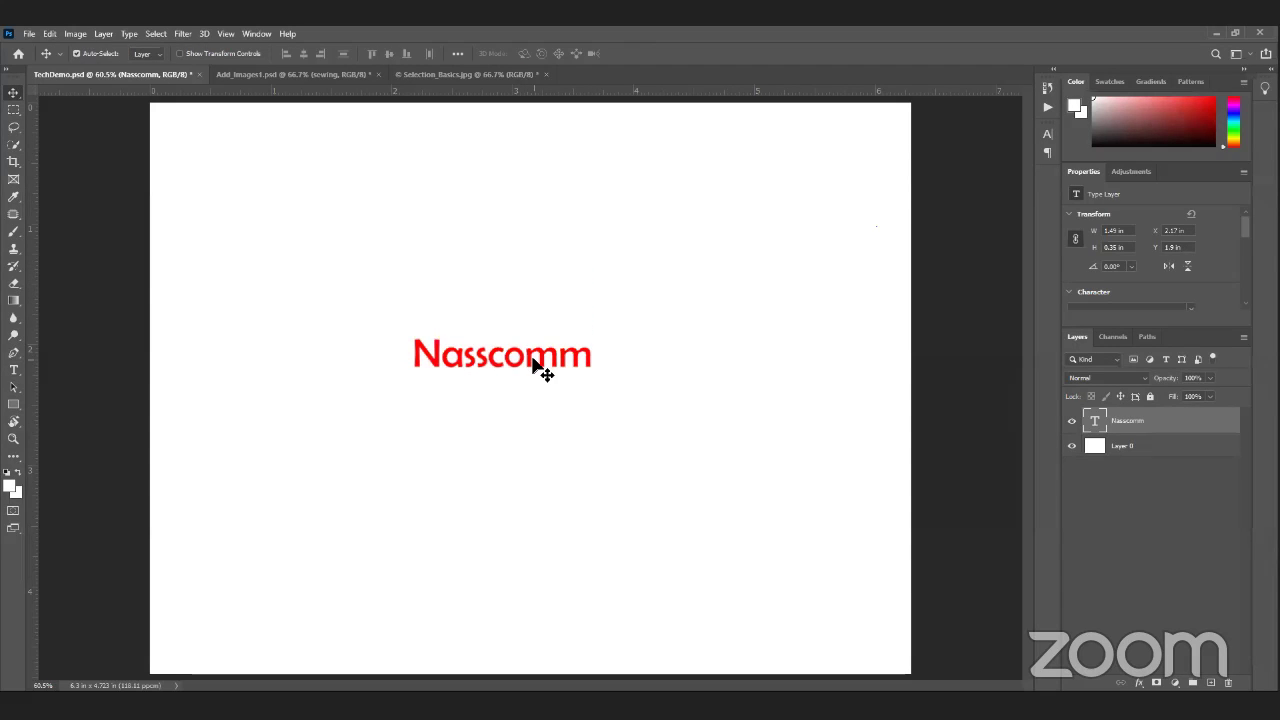
Step: Select the whole word Nasscomm and open the font family list
double_click(534, 360)
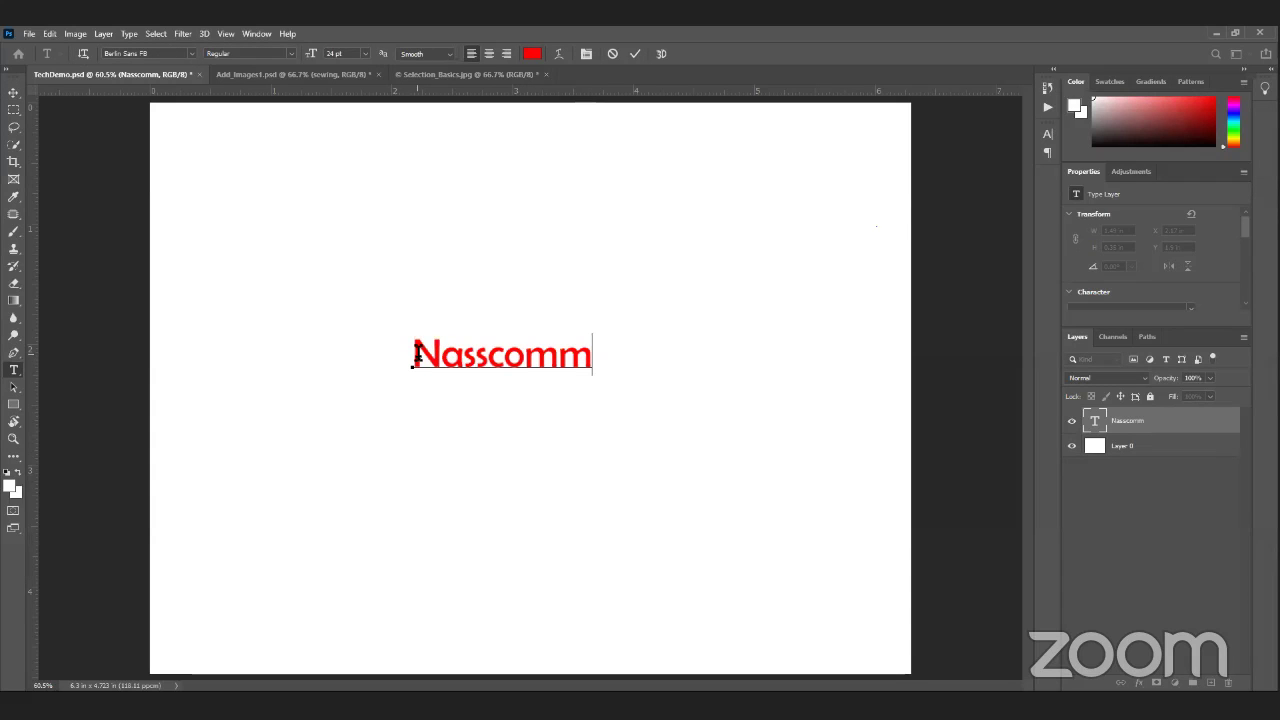
drag(414, 357, 598, 359)
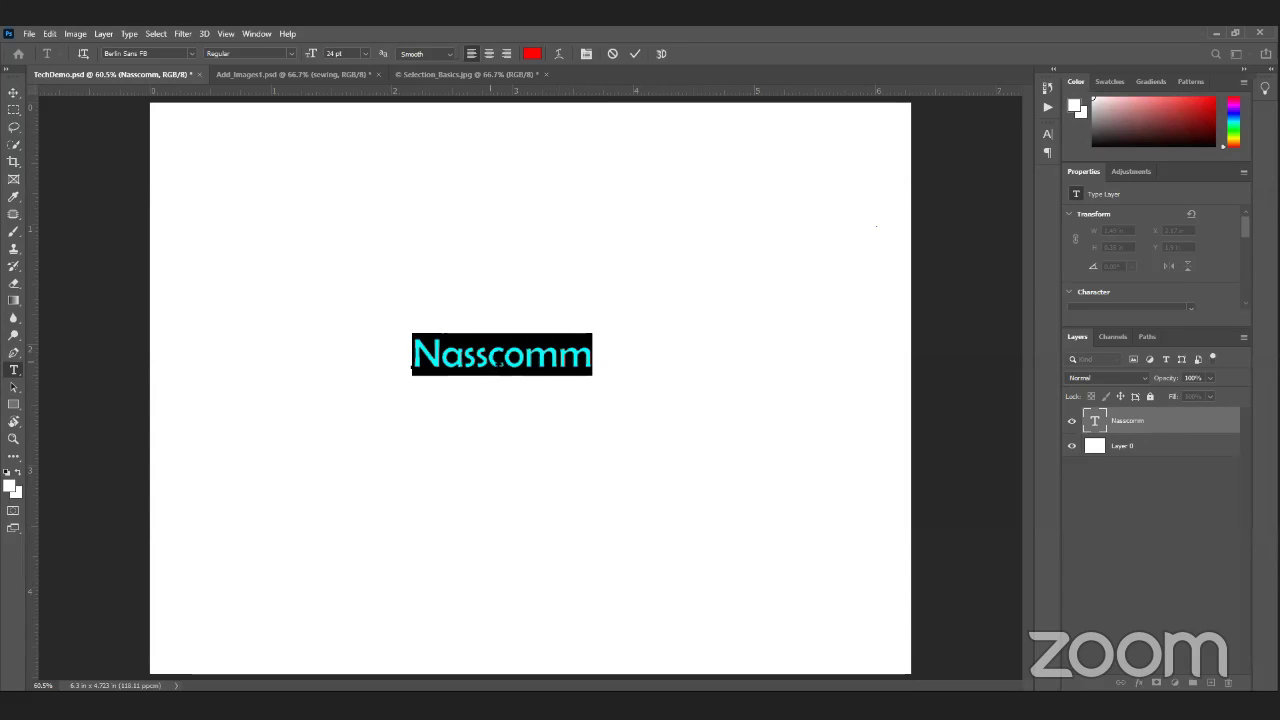
click(191, 52)
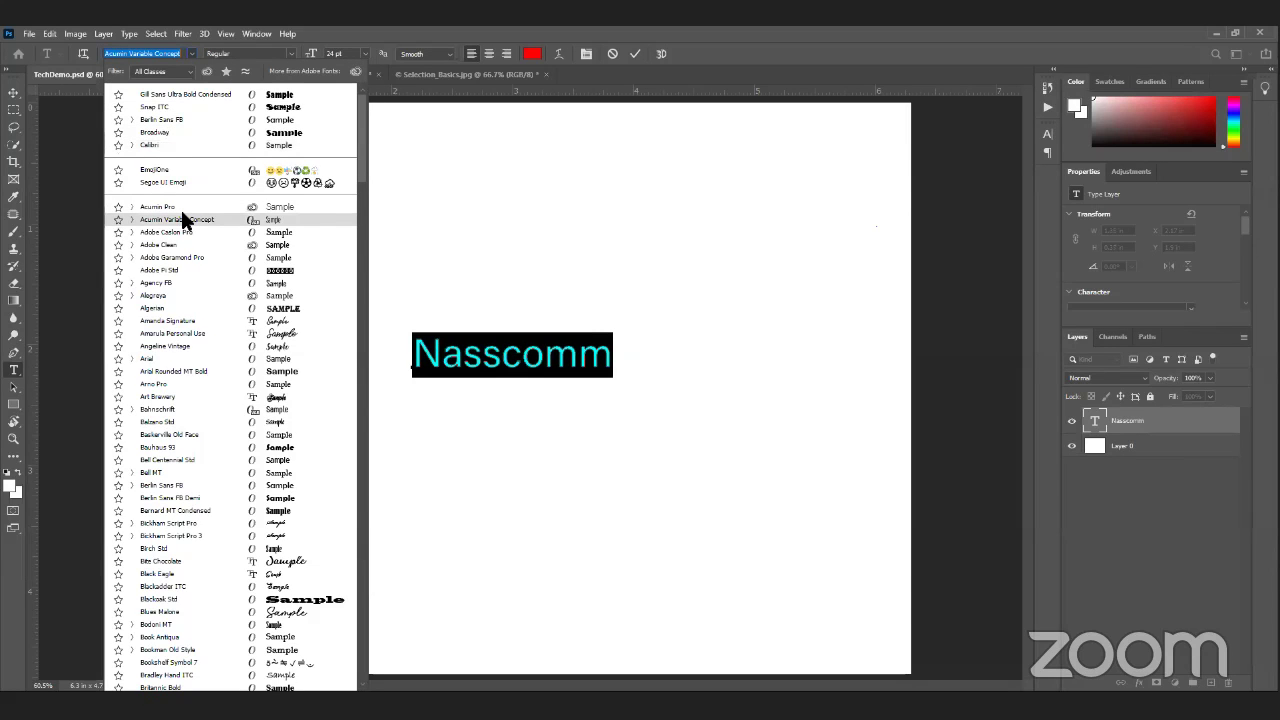
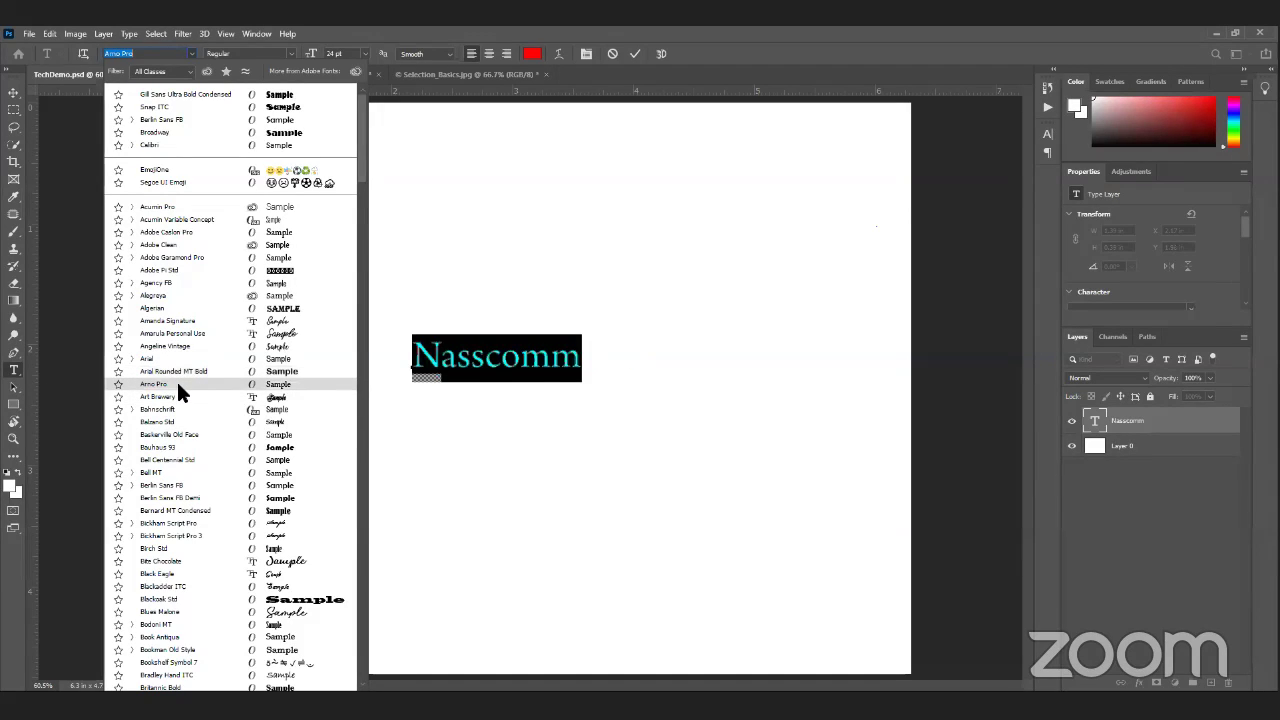
Step: Set the Nasscomm text in Arno Pro at 72 pt
click(178, 384)
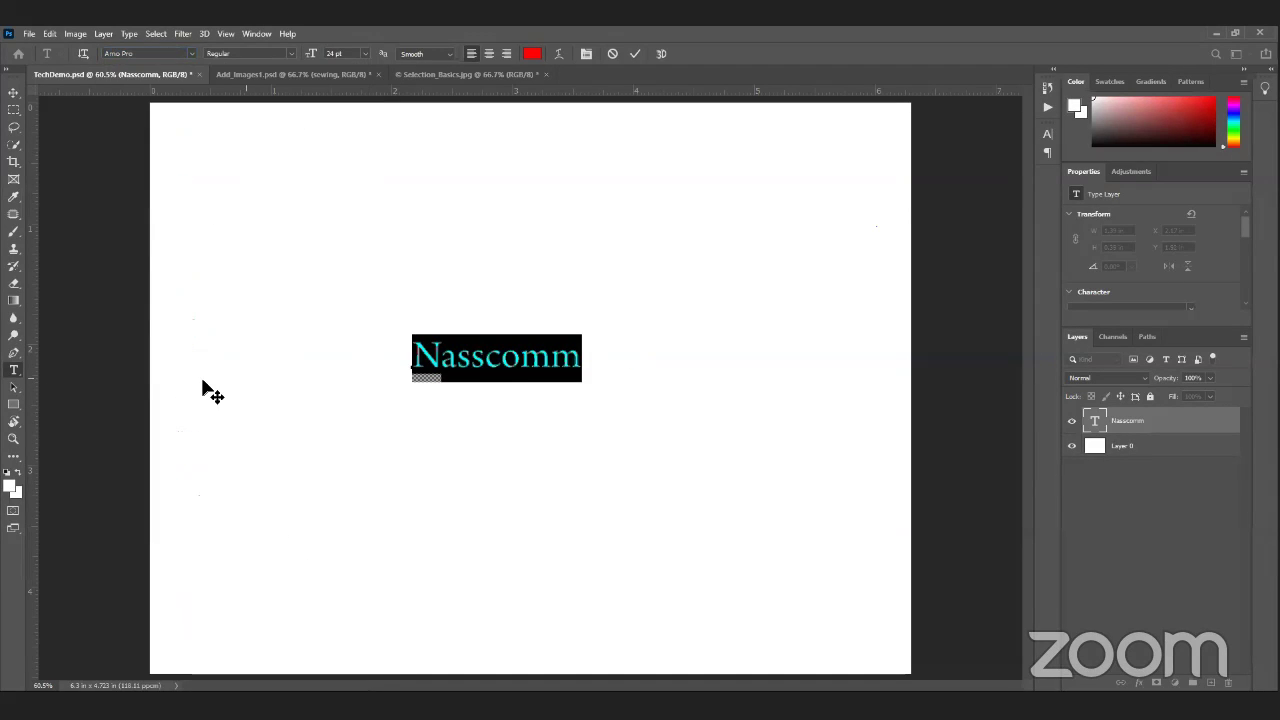
click(365, 53)
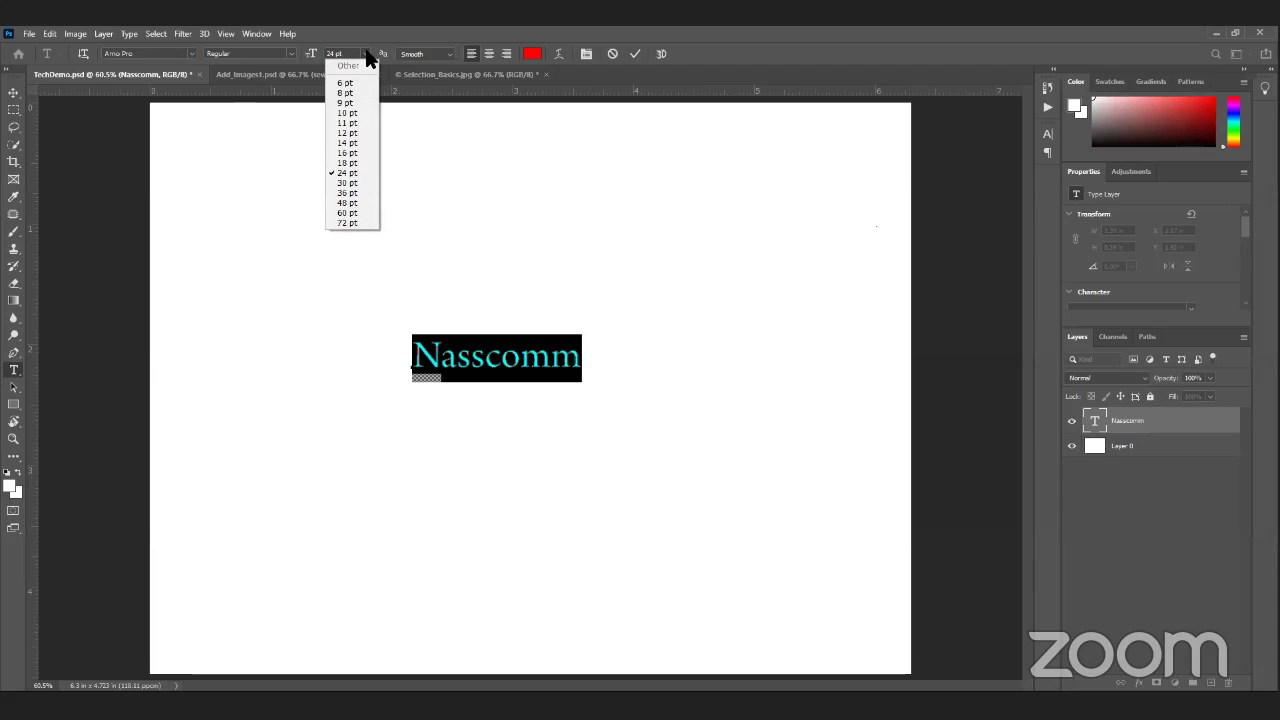
click(354, 222)
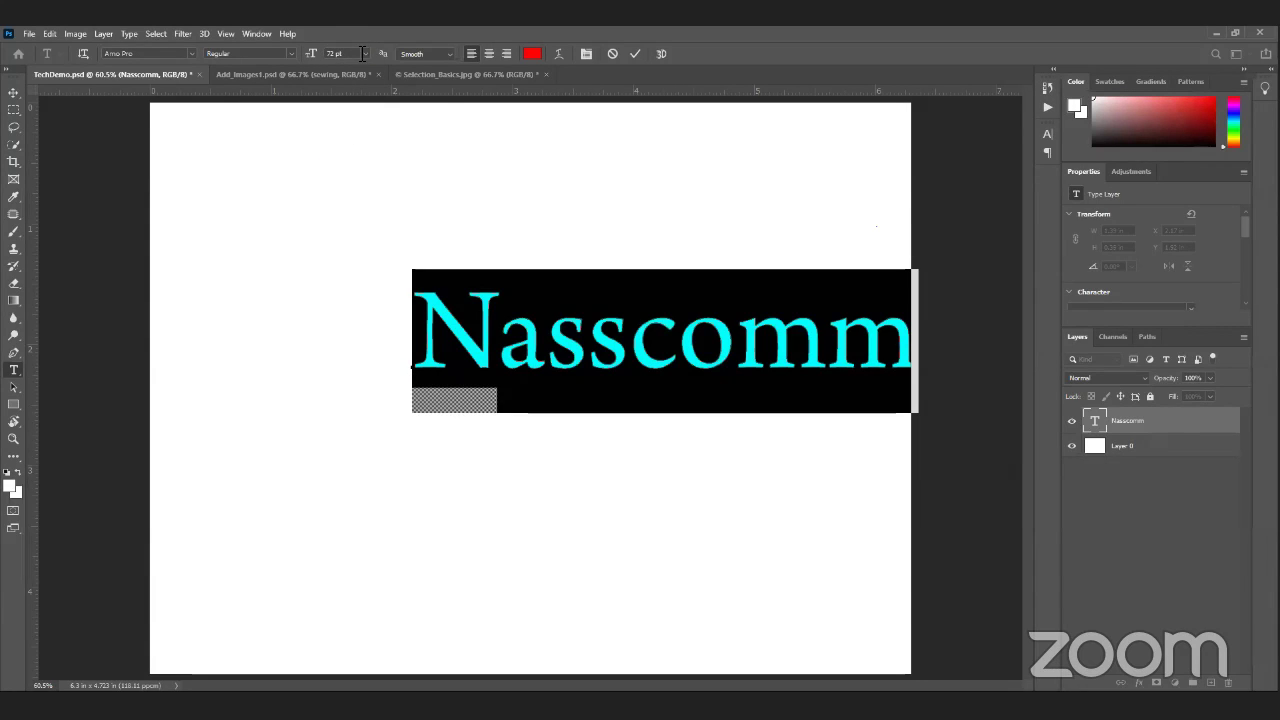
click(366, 57)
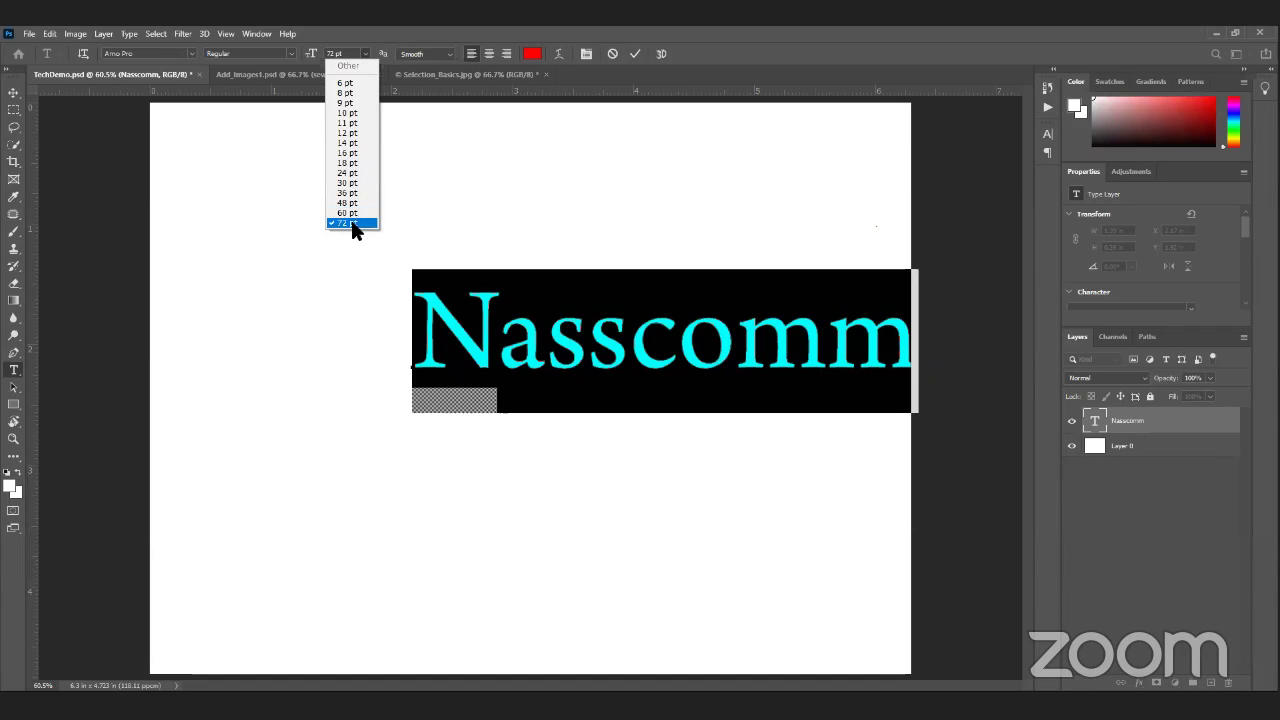
click(742, 27)
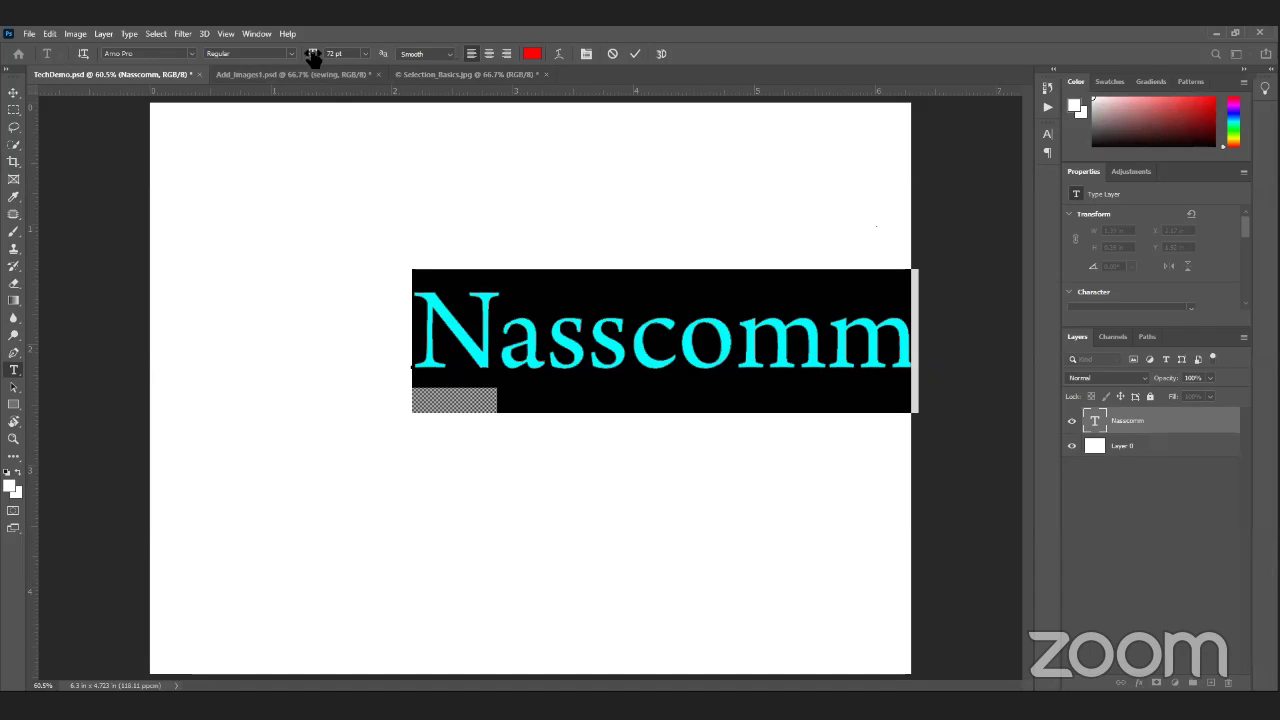
Step: Enlarge the Nasscomm text to 150 pt and commit the type edit
drag(311, 54, 344, 58)
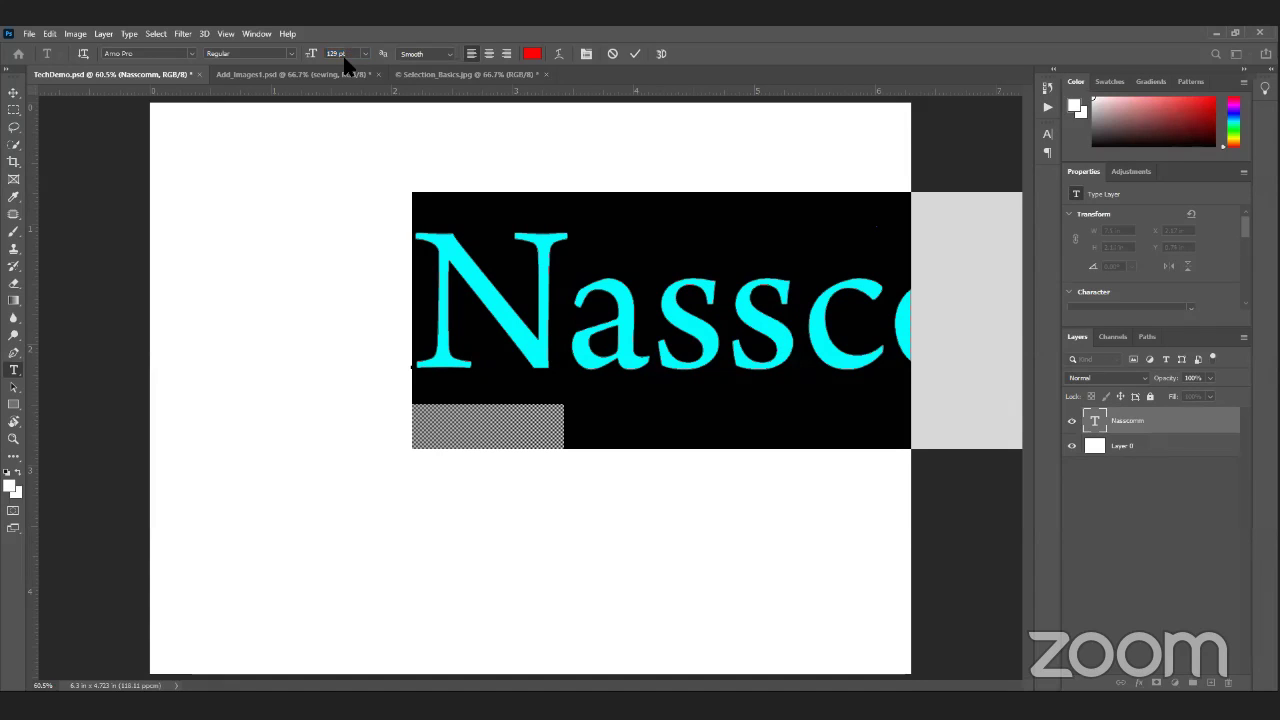
text(15)
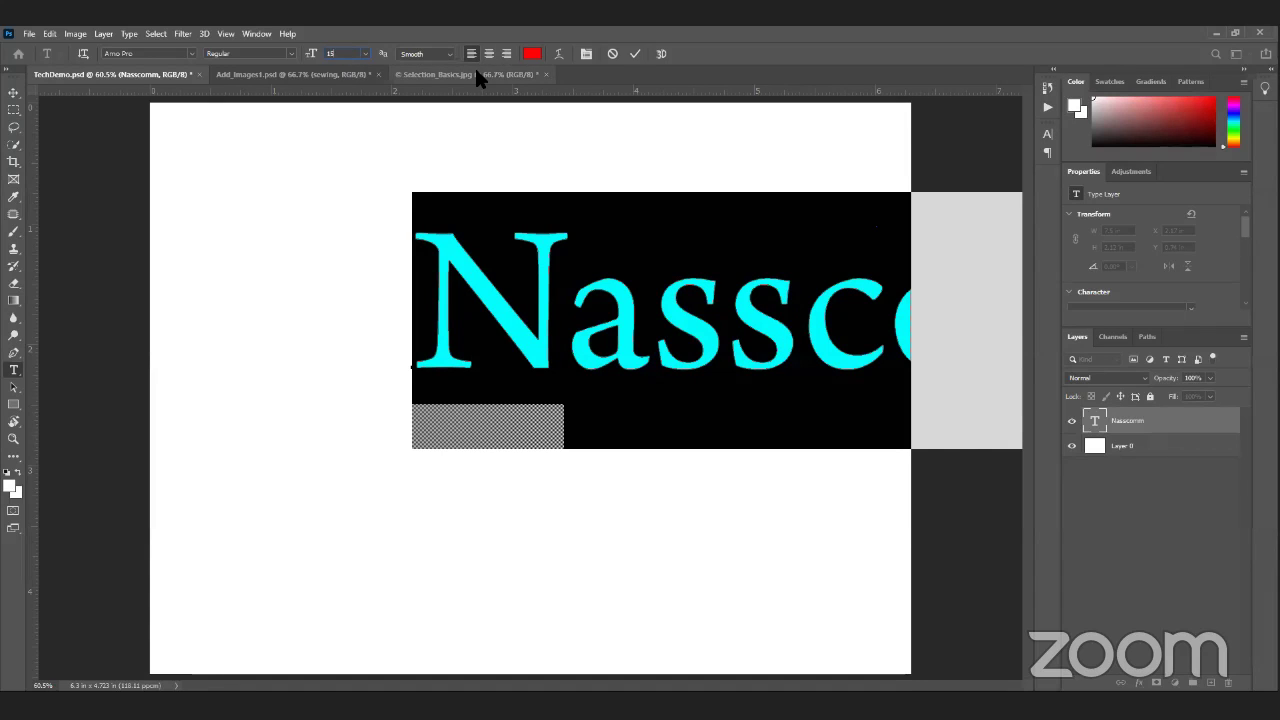
text(0)
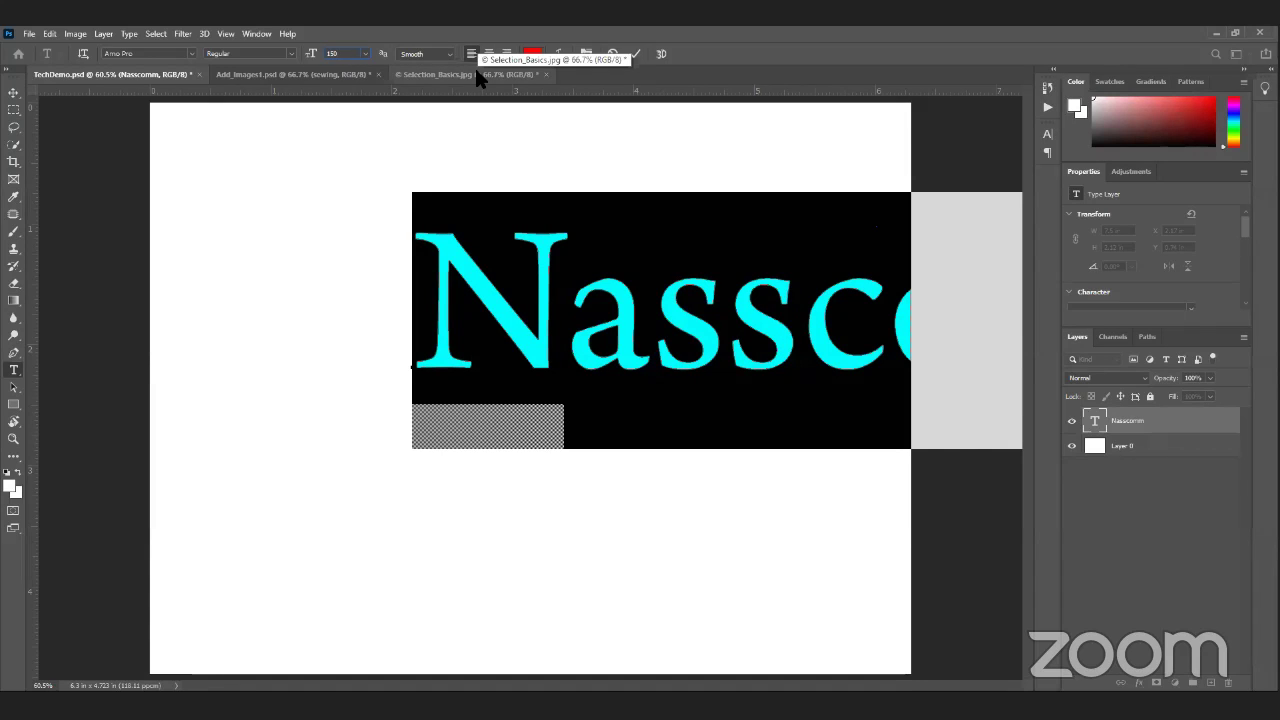
key(Return)
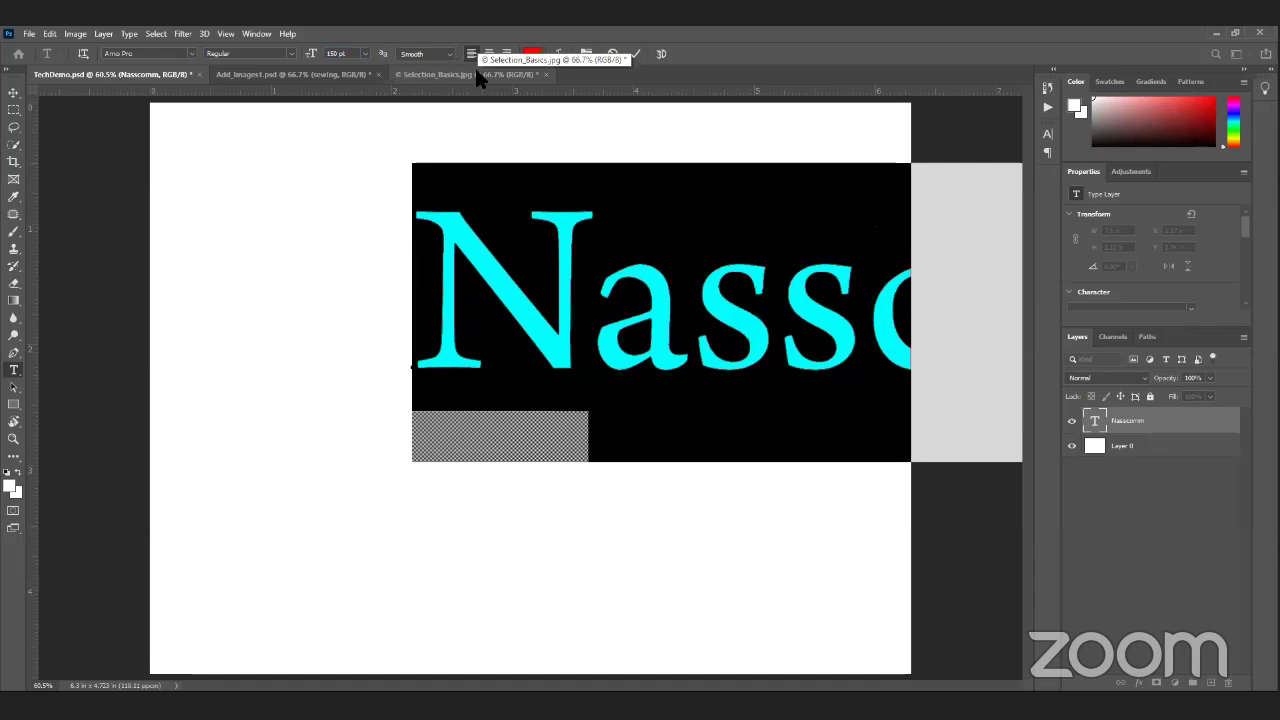
click(635, 52)
key(v)
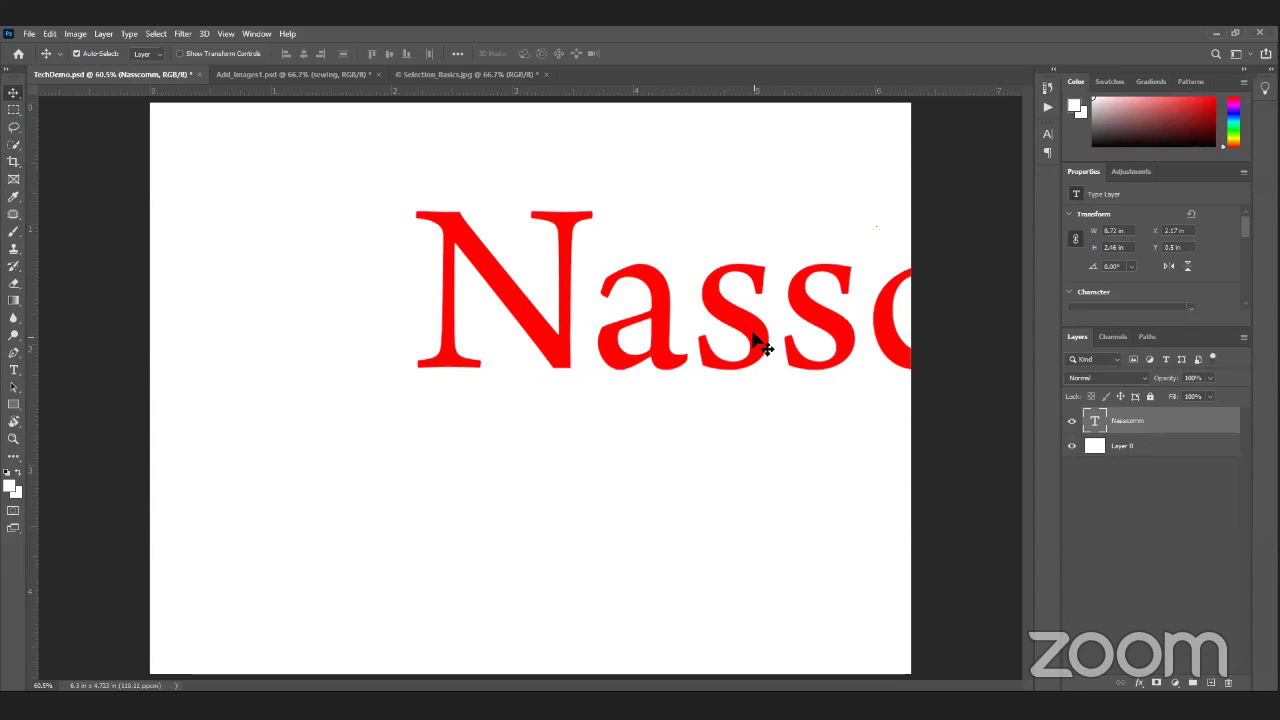
Step: Shift the Nasscomm text left and down on the canvas
drag(737, 336, 304, 396)
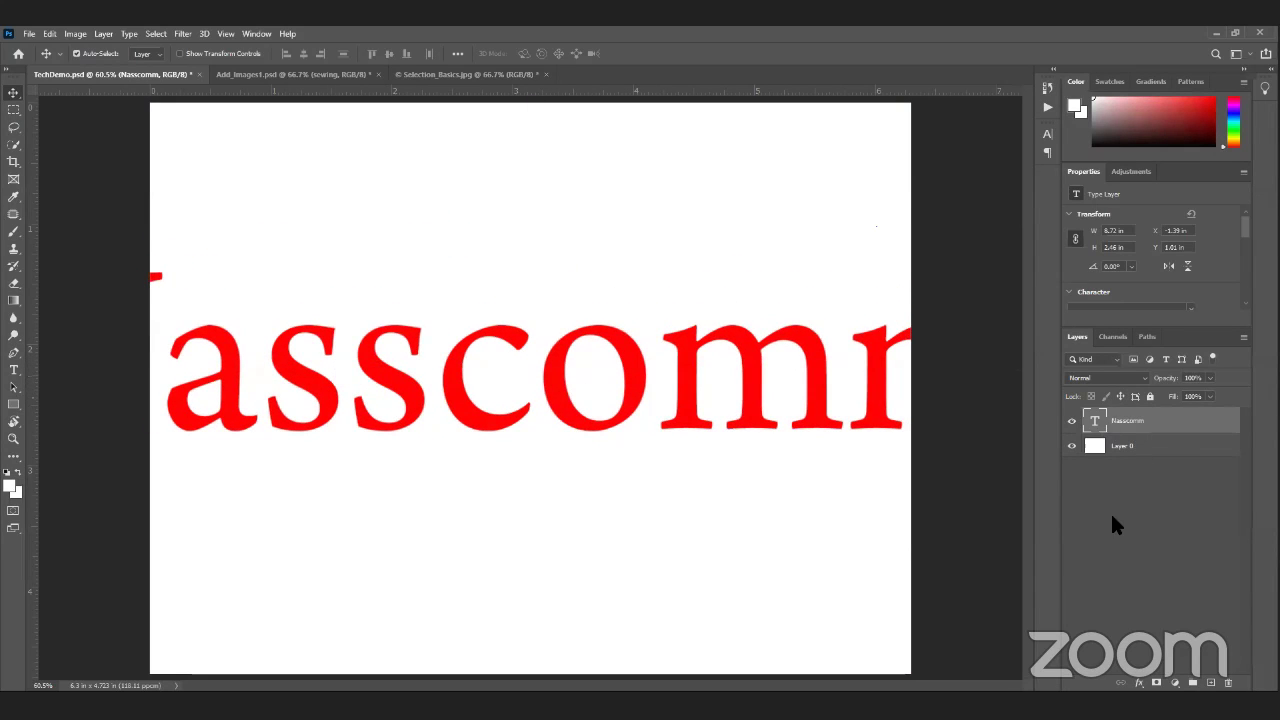
click(1110, 511)
click(1166, 422)
drag(649, 391, 636, 386)
Step: Shrink all the Nasscomm text to 82 pt and move it to the canvas centre
double_click(627, 372)
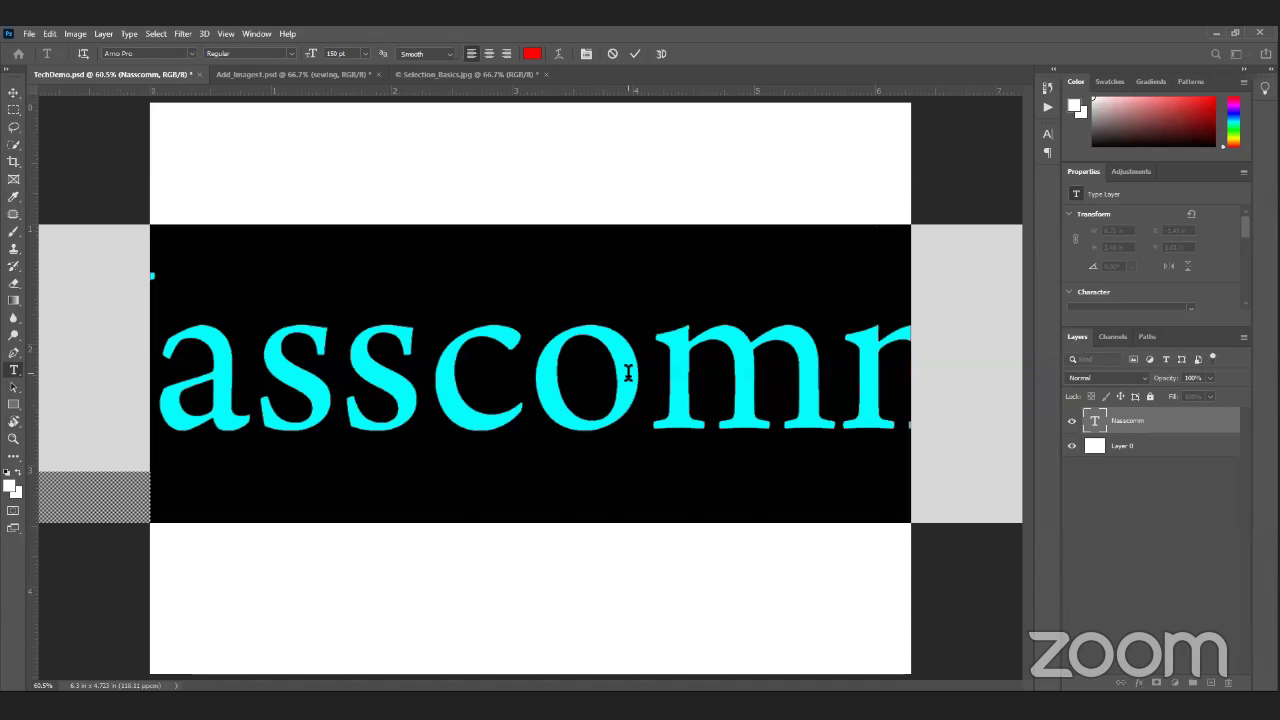
click(627, 372)
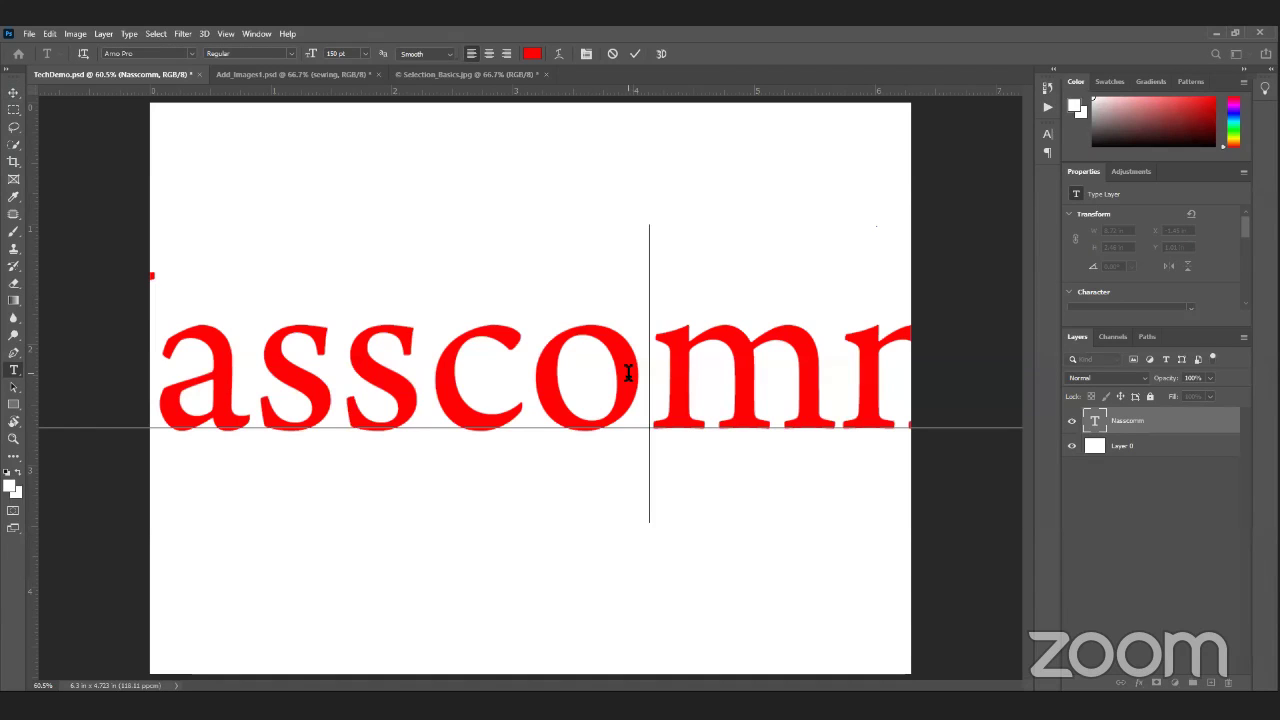
key(ctrl+a)
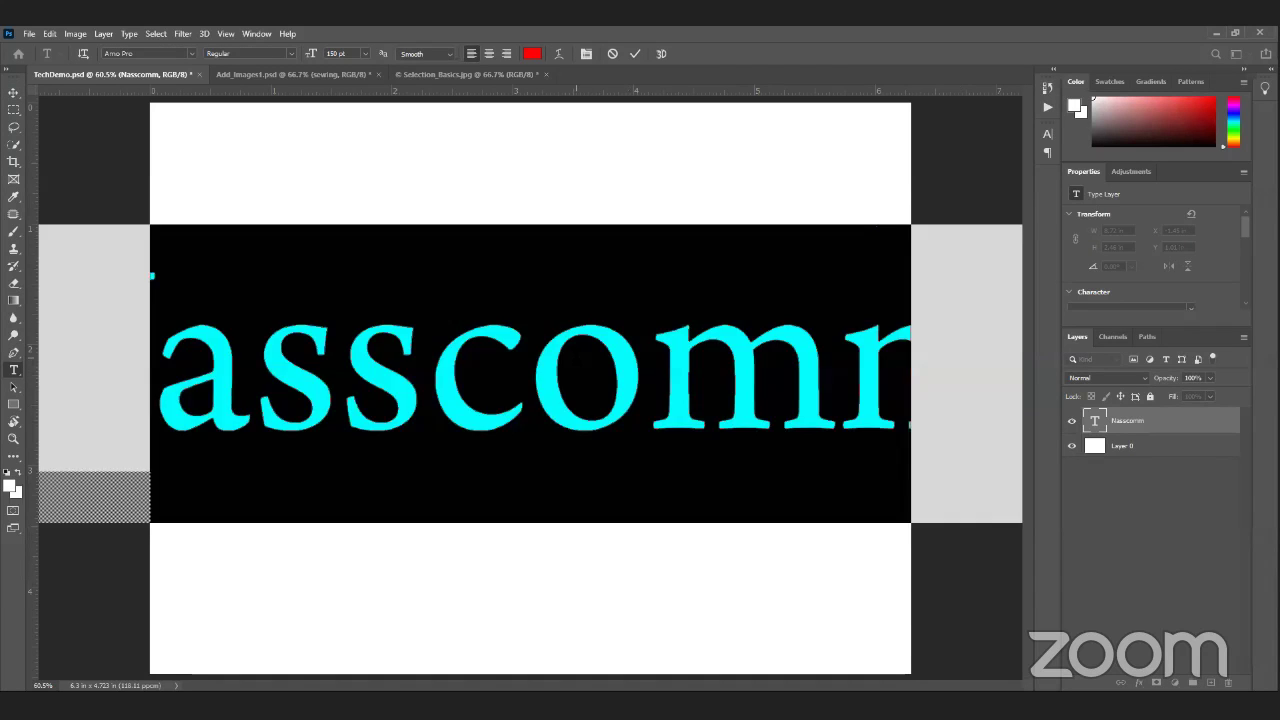
click(365, 54)
click(313, 53)
drag(313, 53, 269, 58)
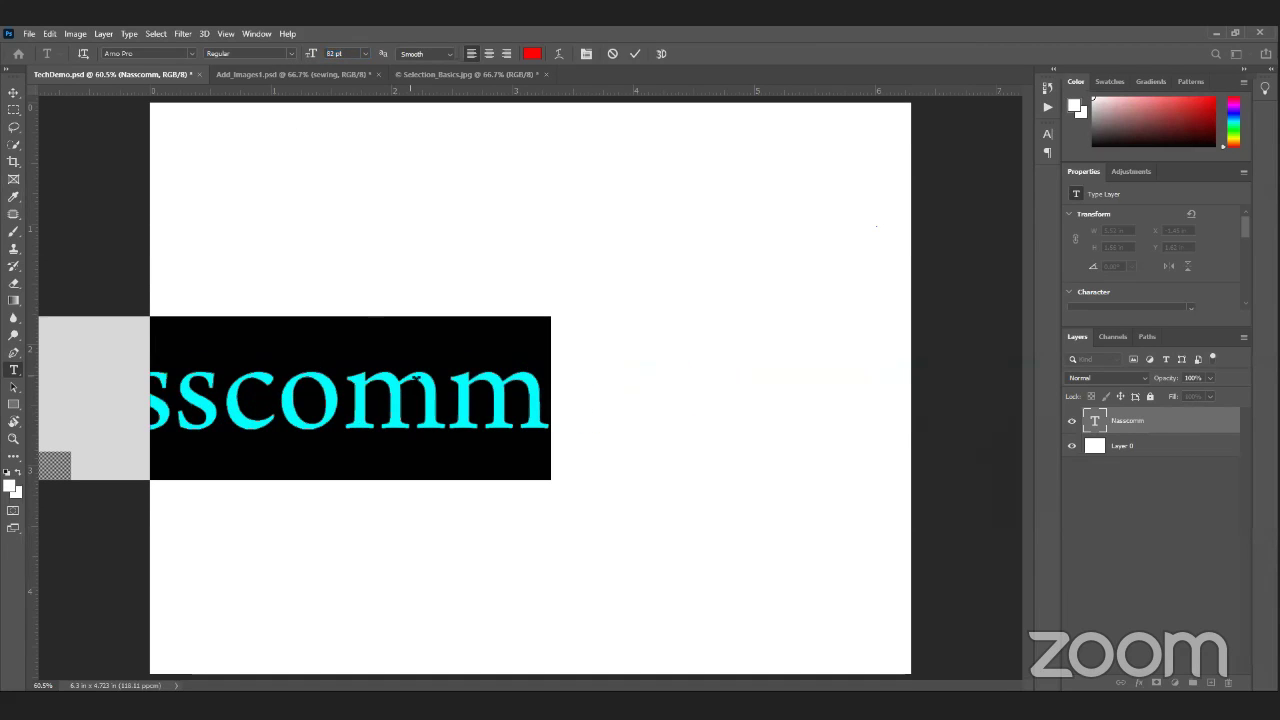
click(634, 53)
key(v)
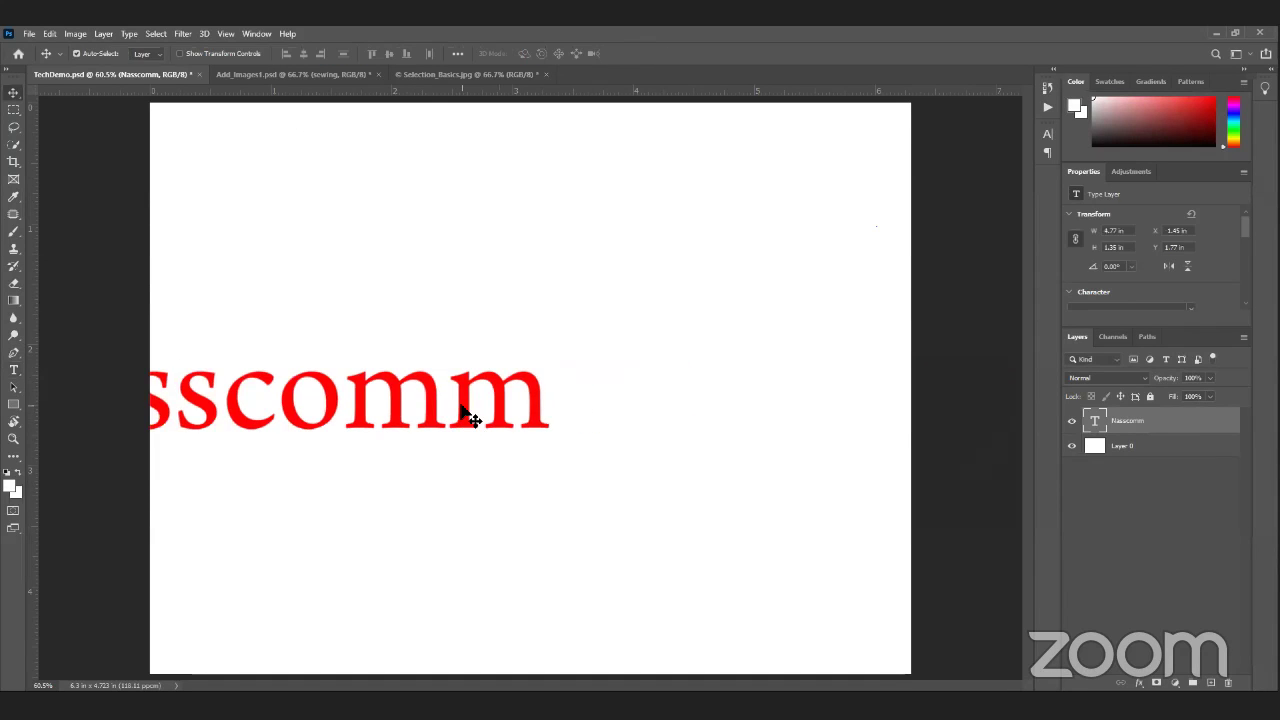
drag(466, 417, 739, 397)
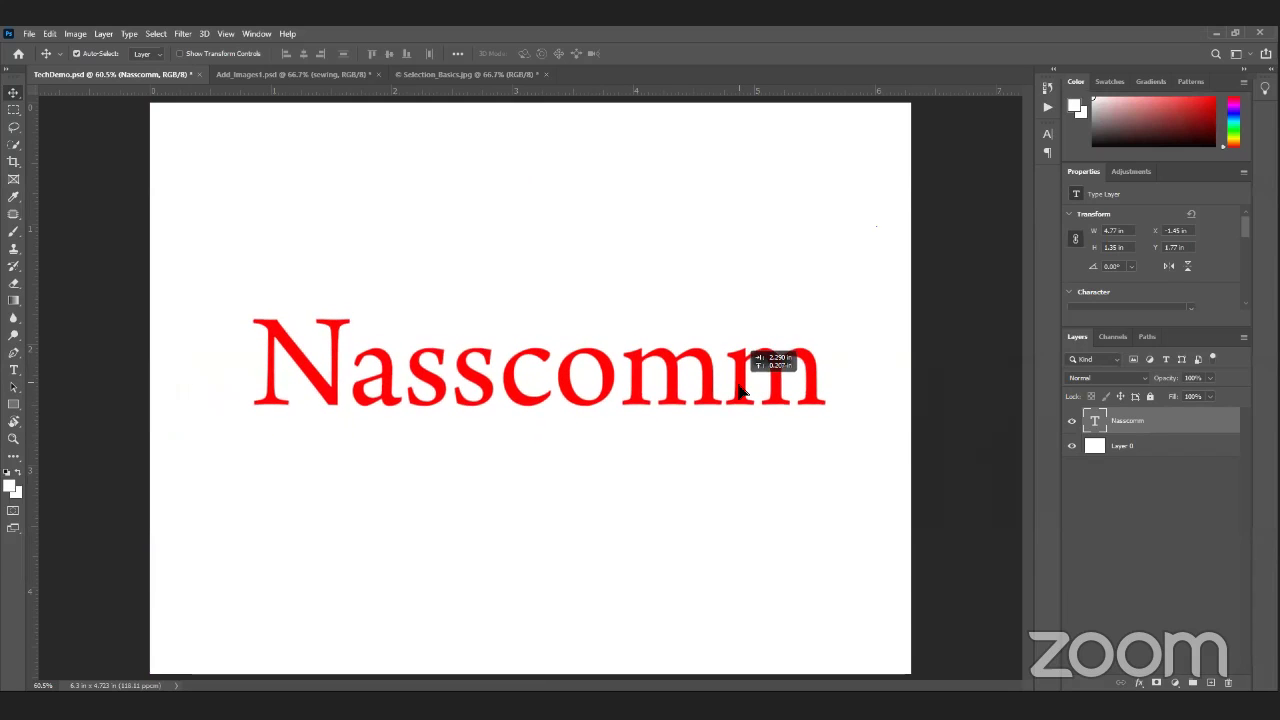
Step: Try black as the Nasscomm text colour and commit it
double_click(608, 388)
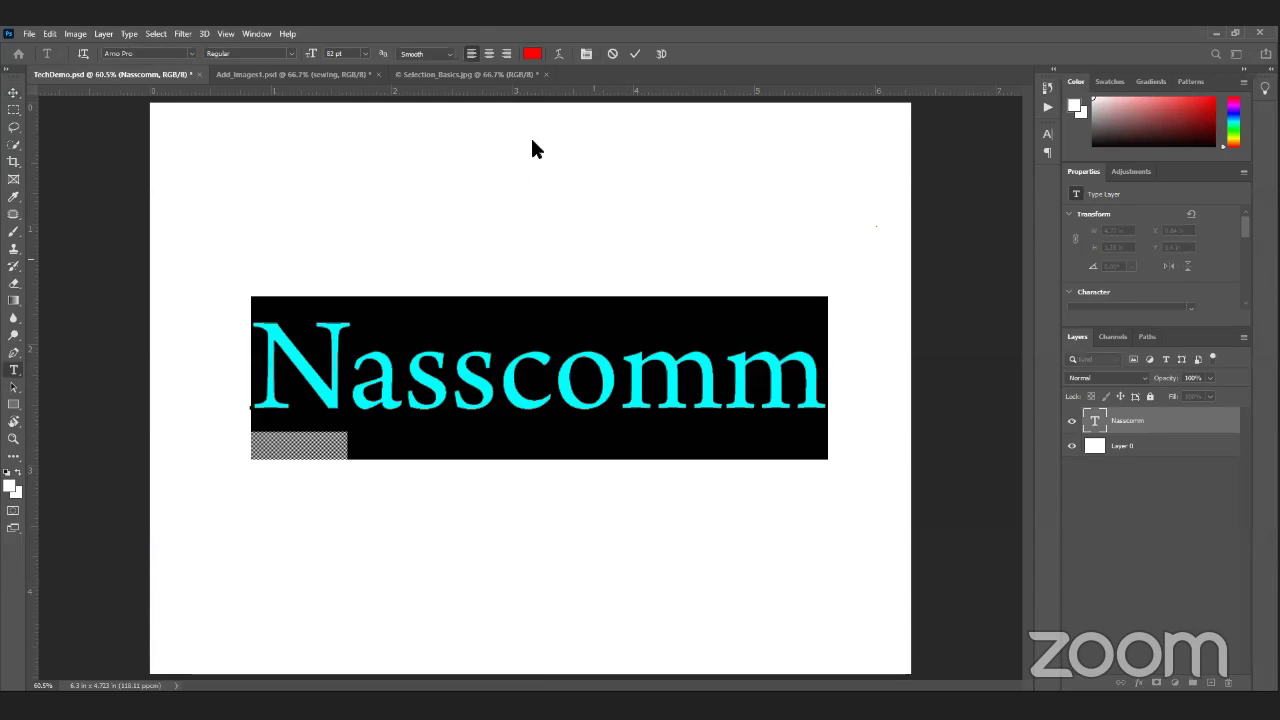
click(544, 54)
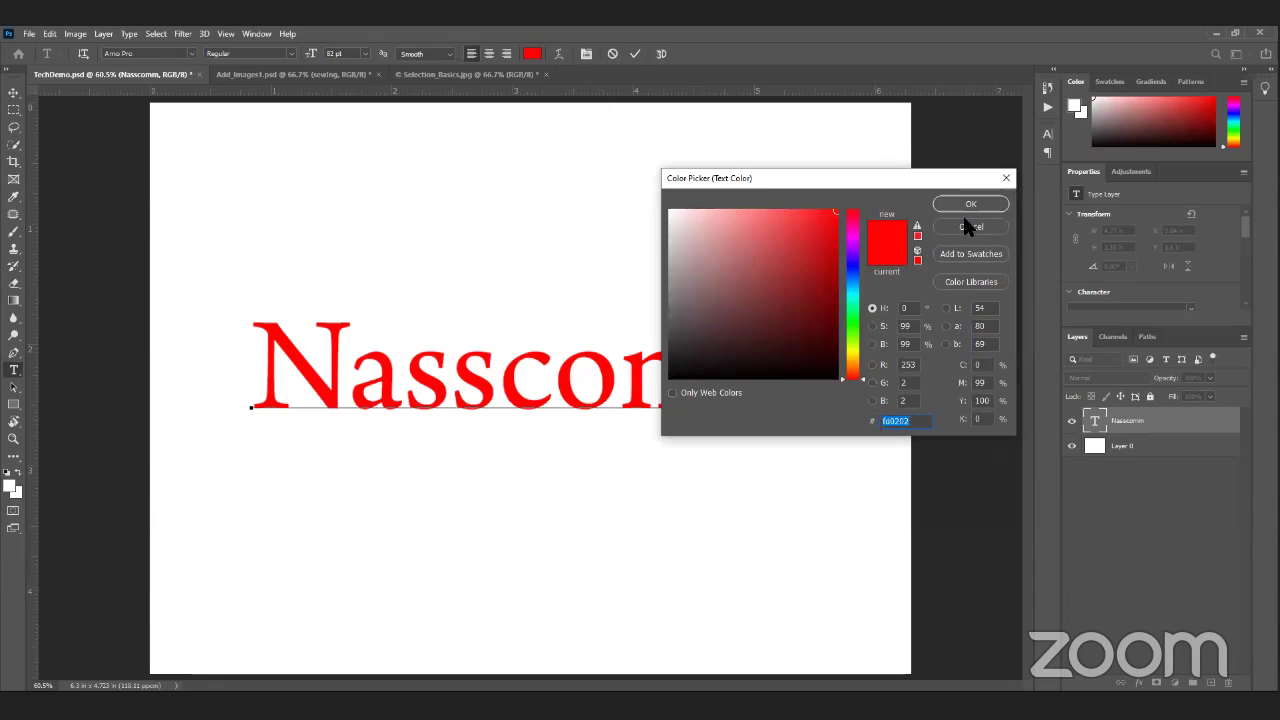
click(962, 213)
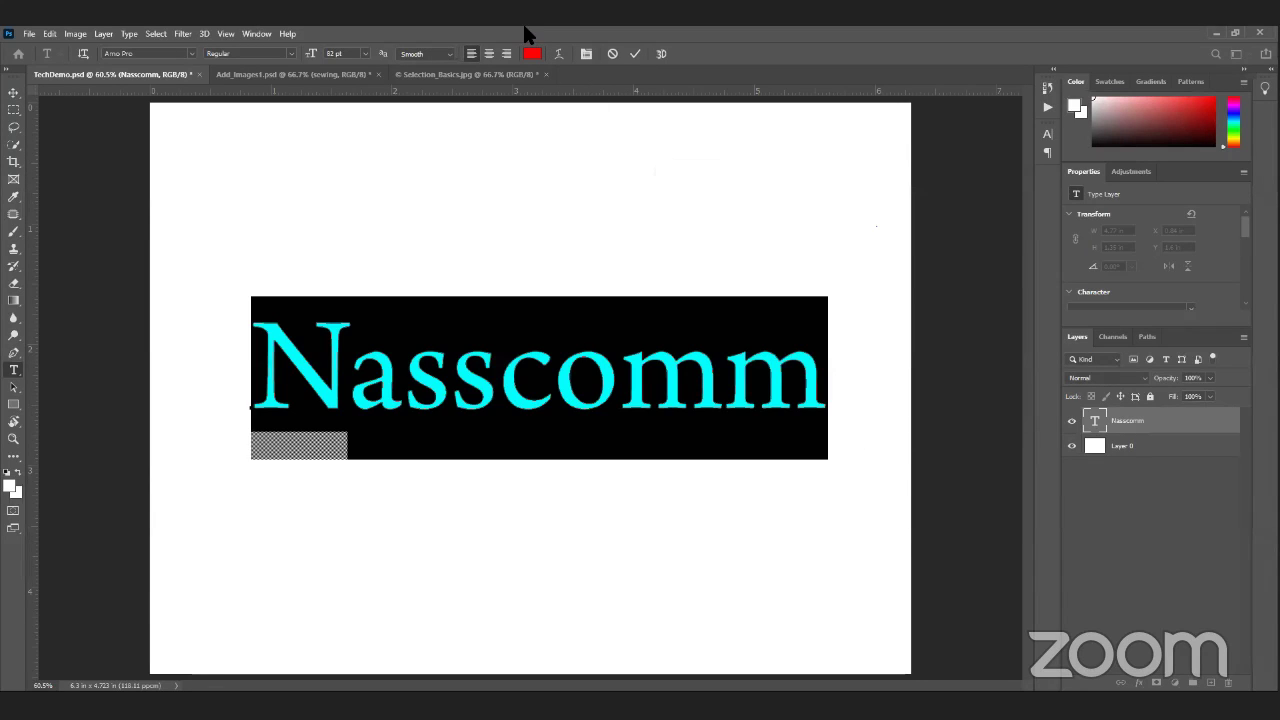
key(ctrl+h)
key(ctrl+h)
click(533, 55)
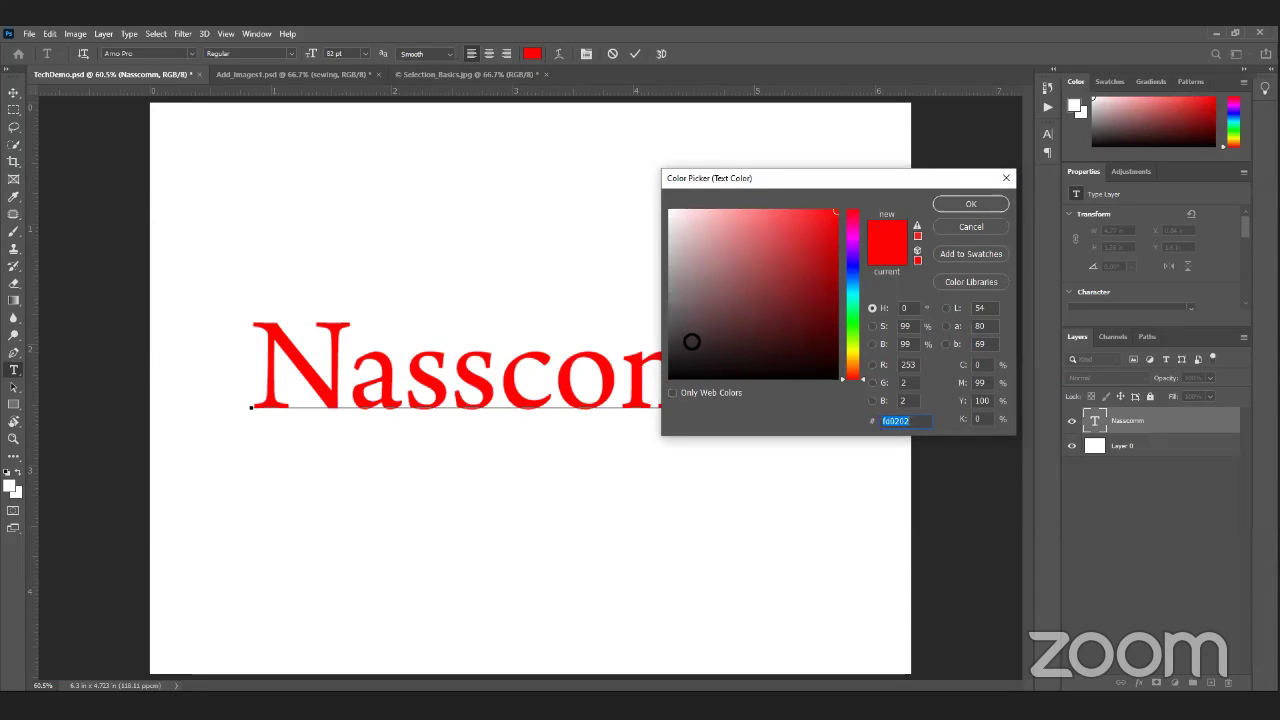
drag(691, 342, 671, 385)
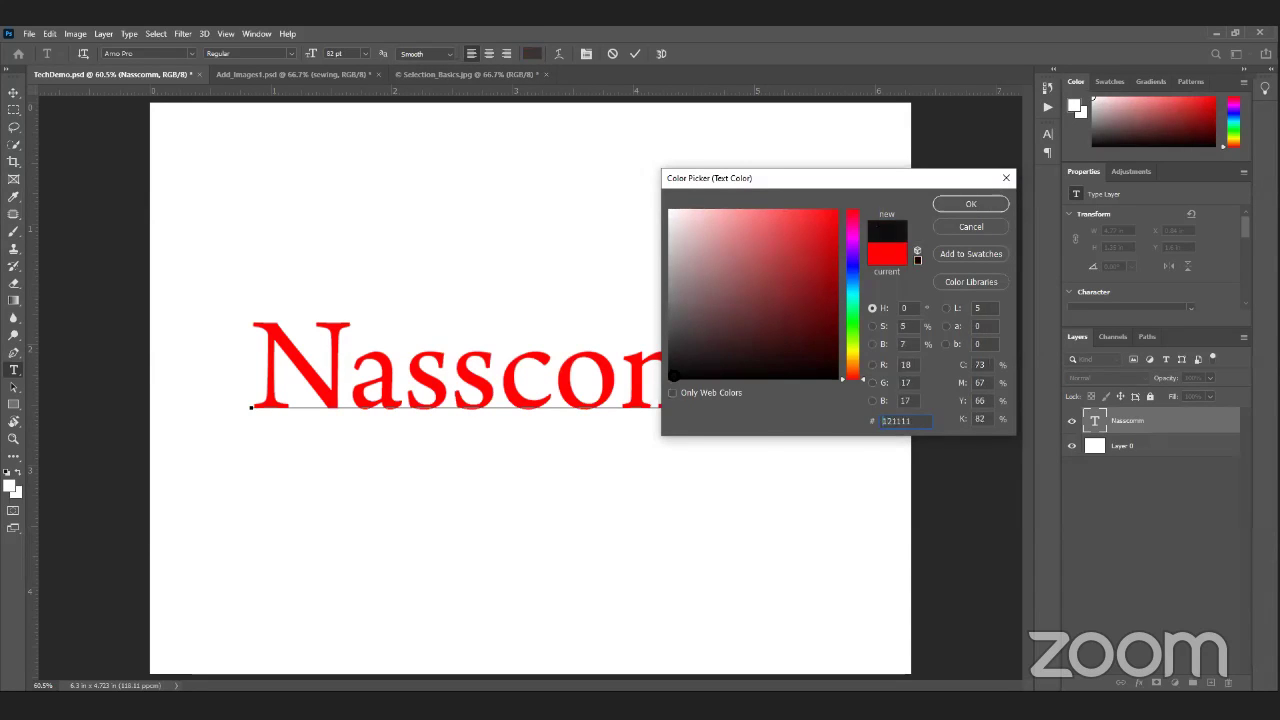
click(960, 205)
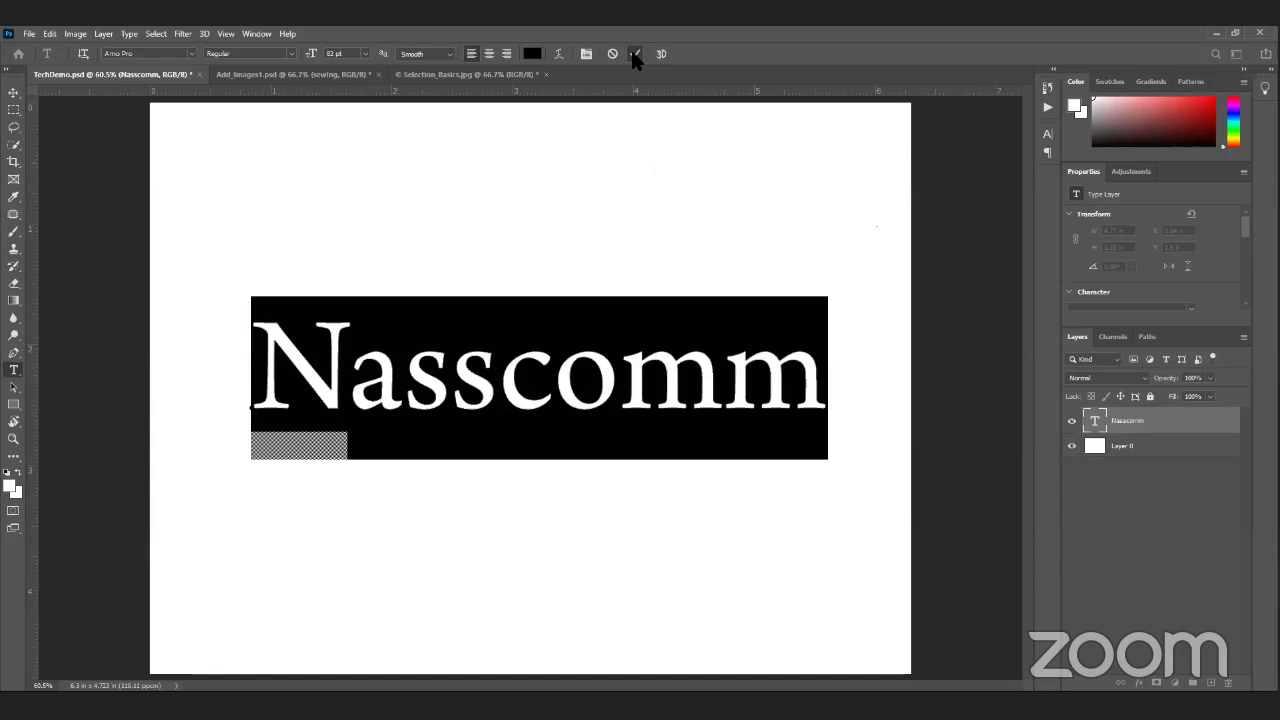
click(634, 54)
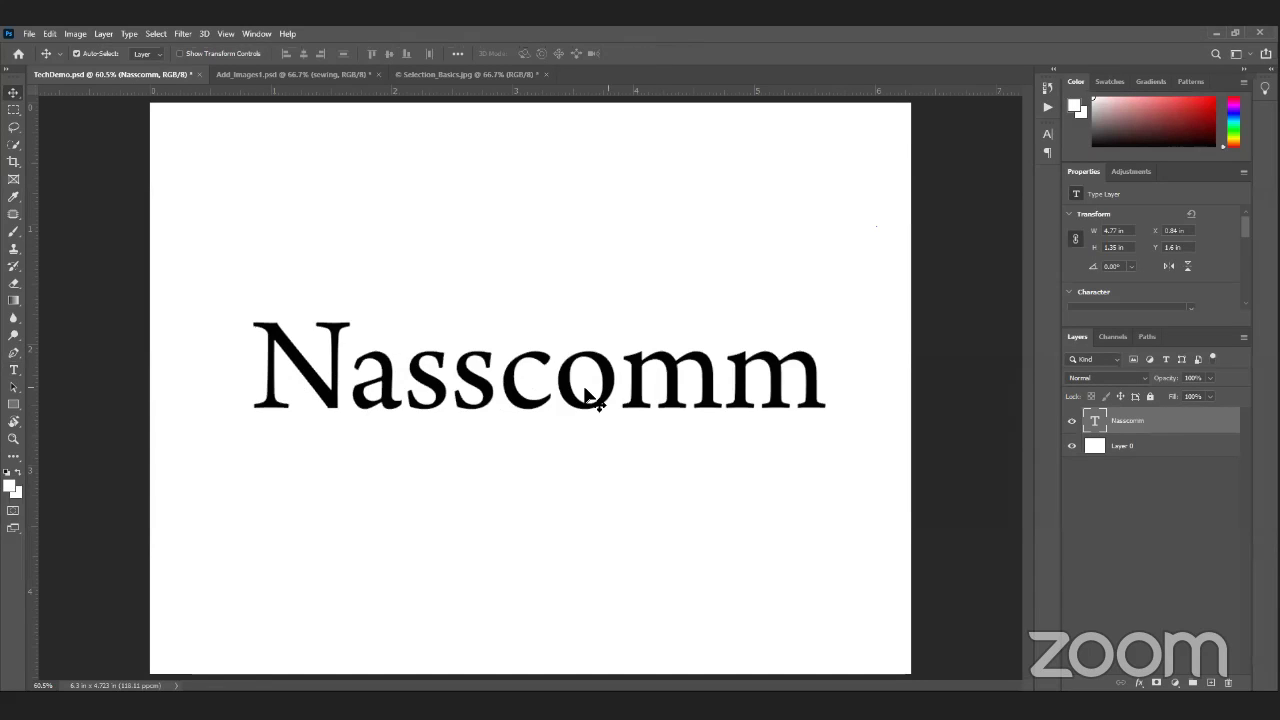
Step: Preview orange and yellow hues, then recolour Nasscomm bright cyan (02d2ff) and commit
double_click(572, 362)
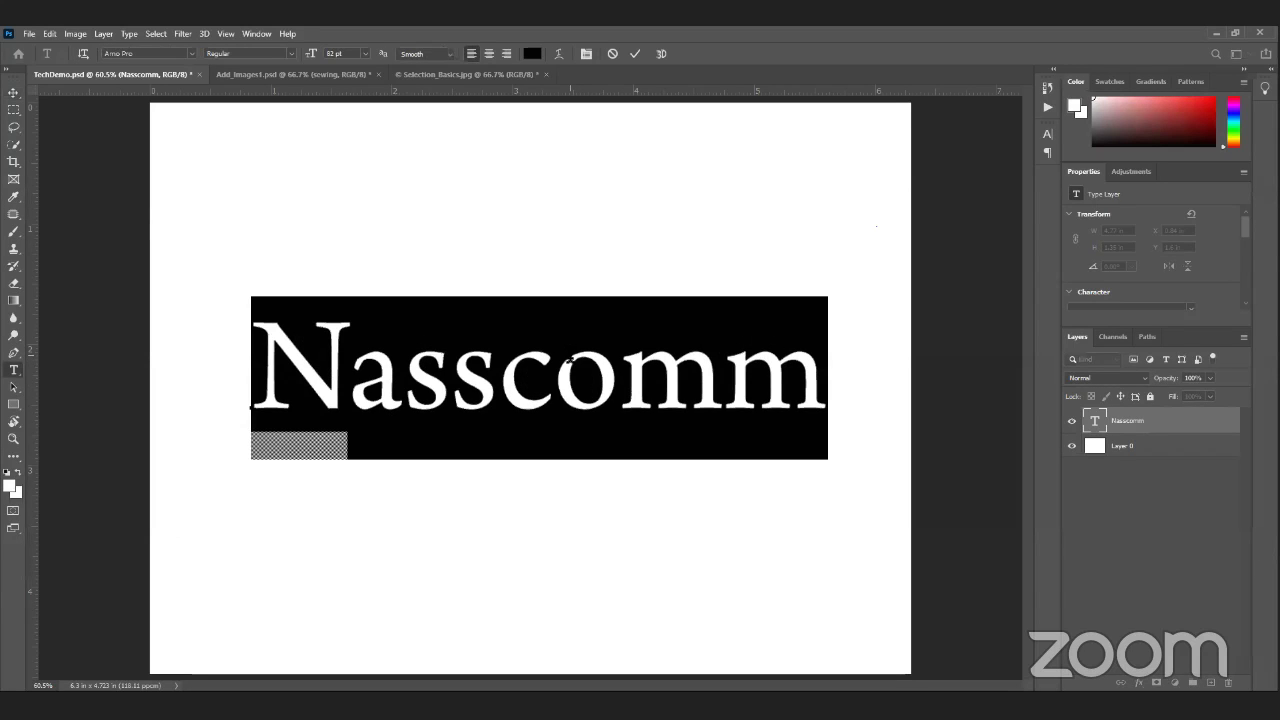
click(532, 54)
drag(855, 278, 862, 367)
mouse_move(803, 247)
mouse_down()
mouse_move(709, 233)
mouse_move(834, 220)
mouse_move(717, 217)
mouse_move(824, 232)
mouse_up()
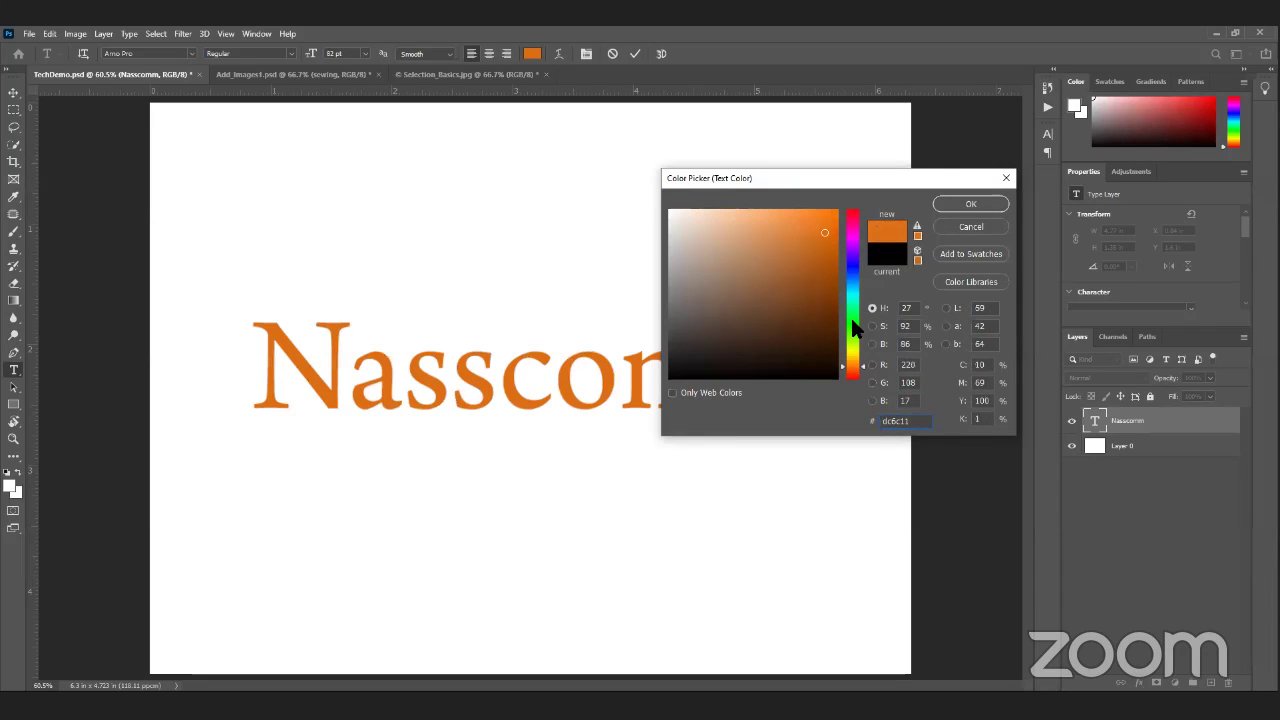
click(852, 351)
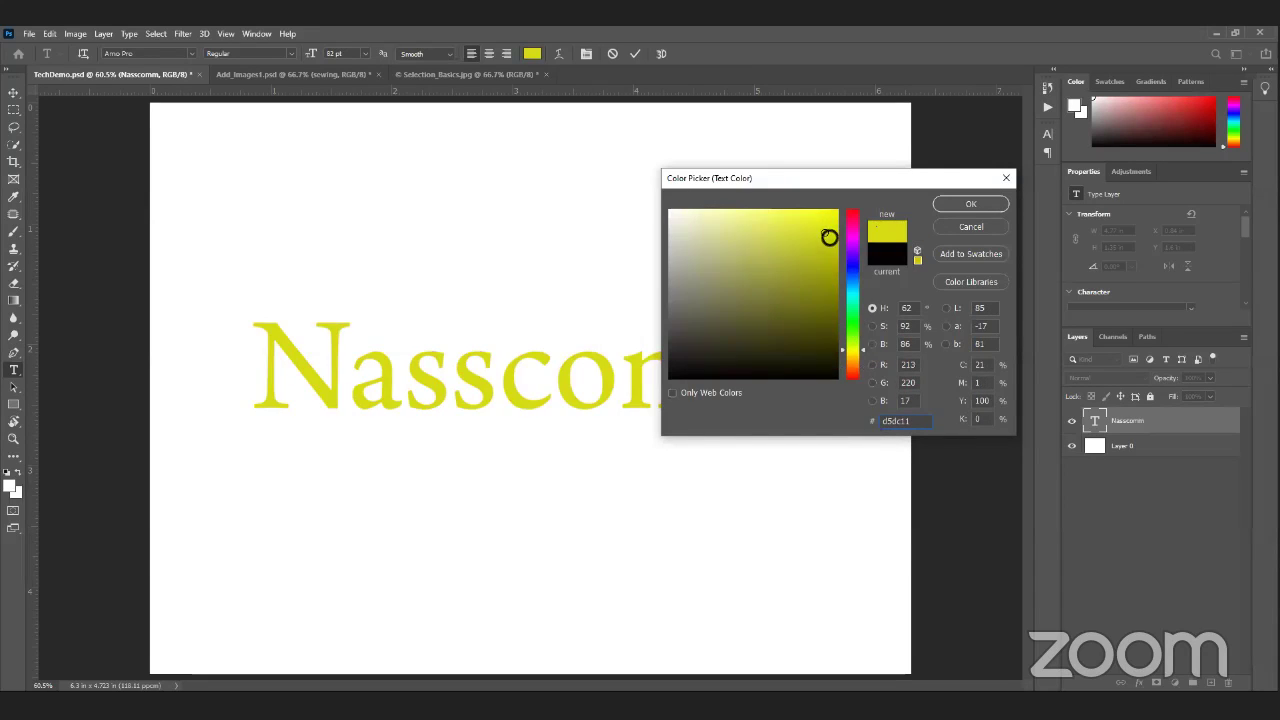
drag(826, 233, 838, 208)
drag(851, 343, 852, 283)
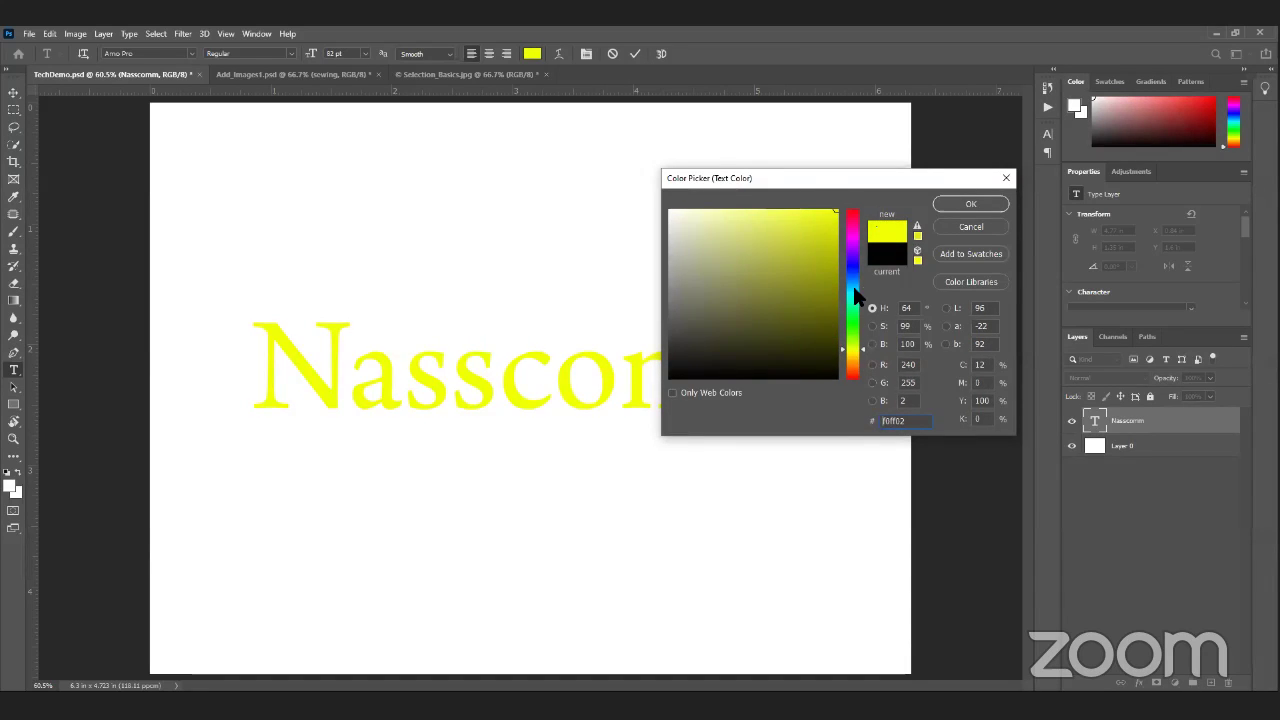
click(970, 204)
click(633, 53)
key(v)
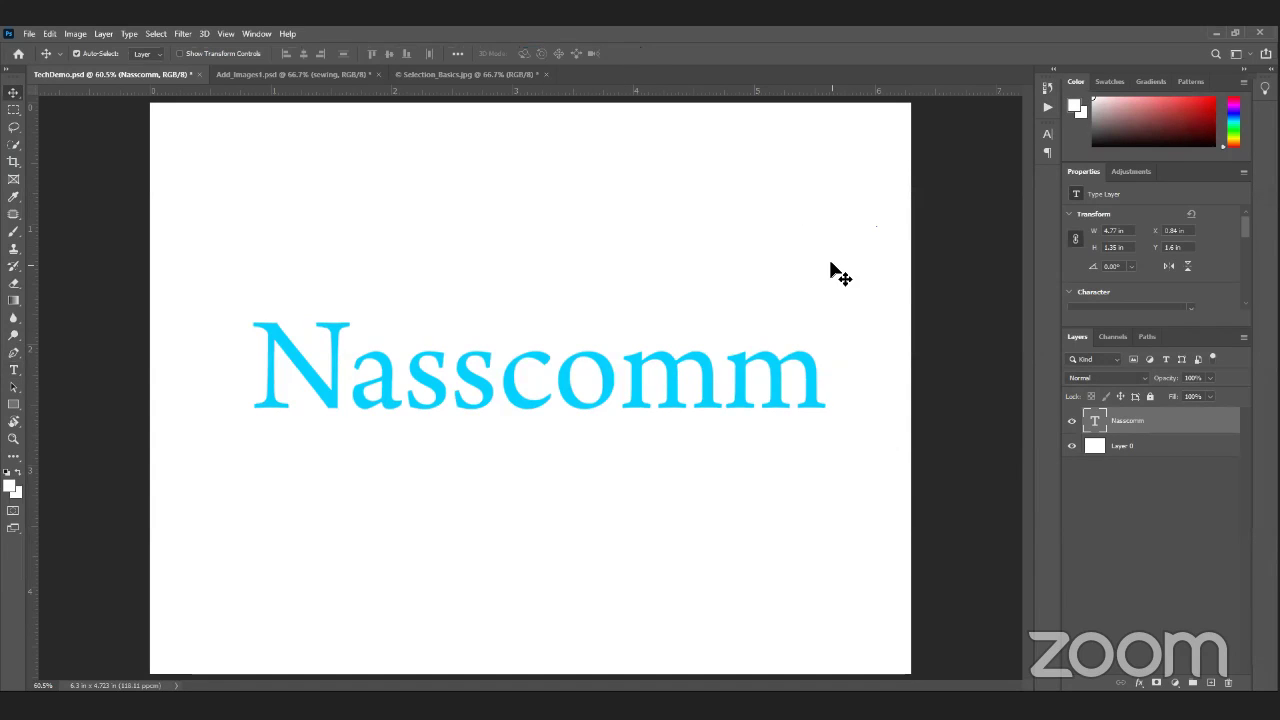
Step: Try centre, right and left alignment on Nasscomm, cancel, then highlight the whole word
double_click(549, 380)
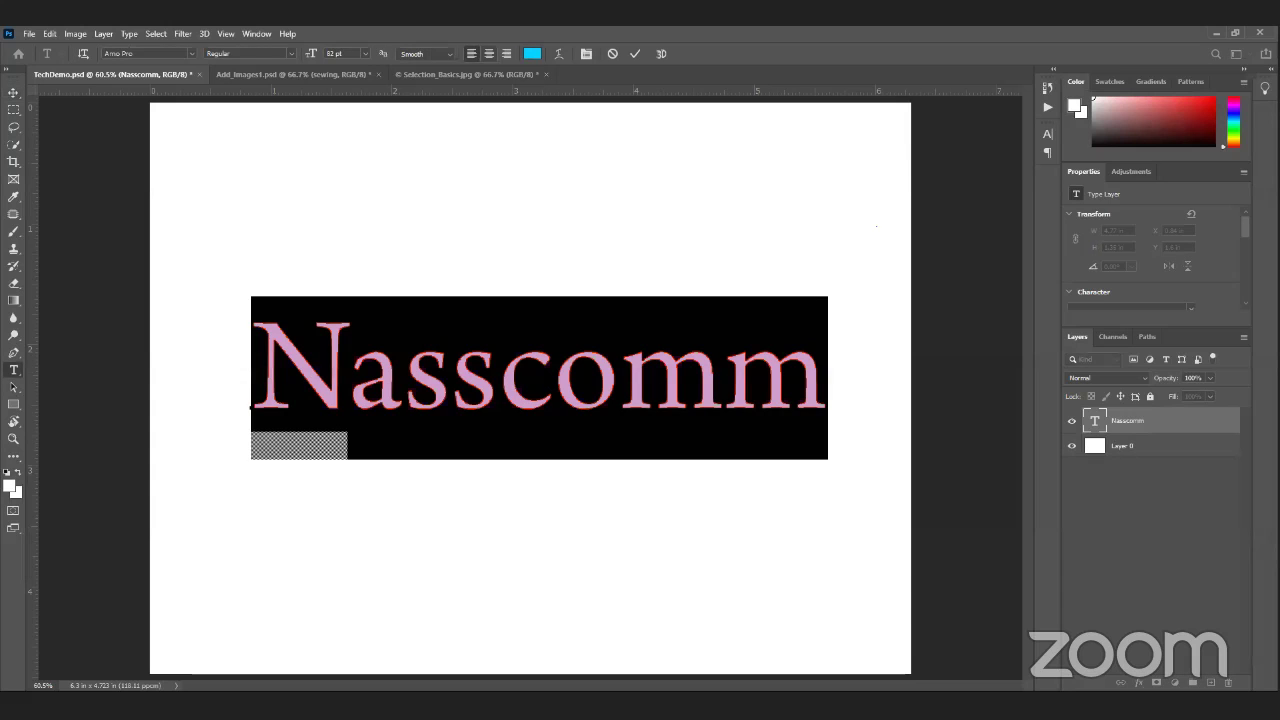
click(489, 53)
click(471, 53)
click(506, 54)
click(489, 53)
click(471, 53)
click(613, 54)
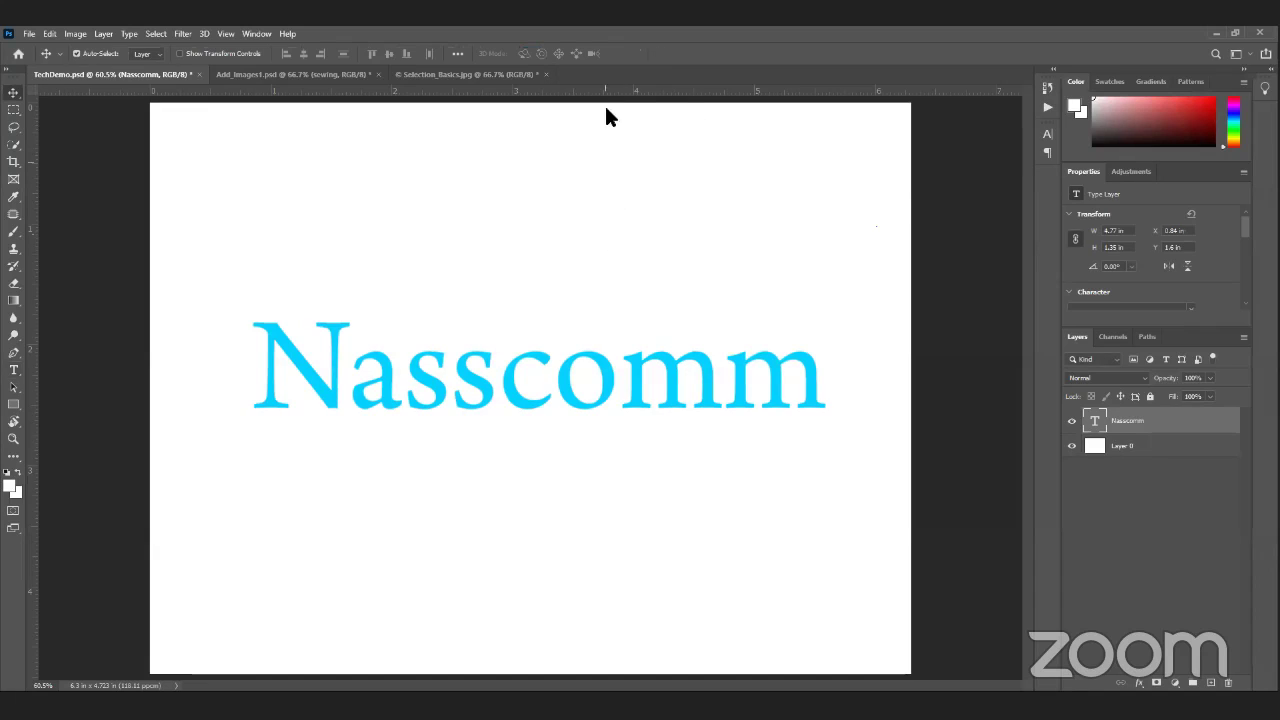
double_click(564, 378)
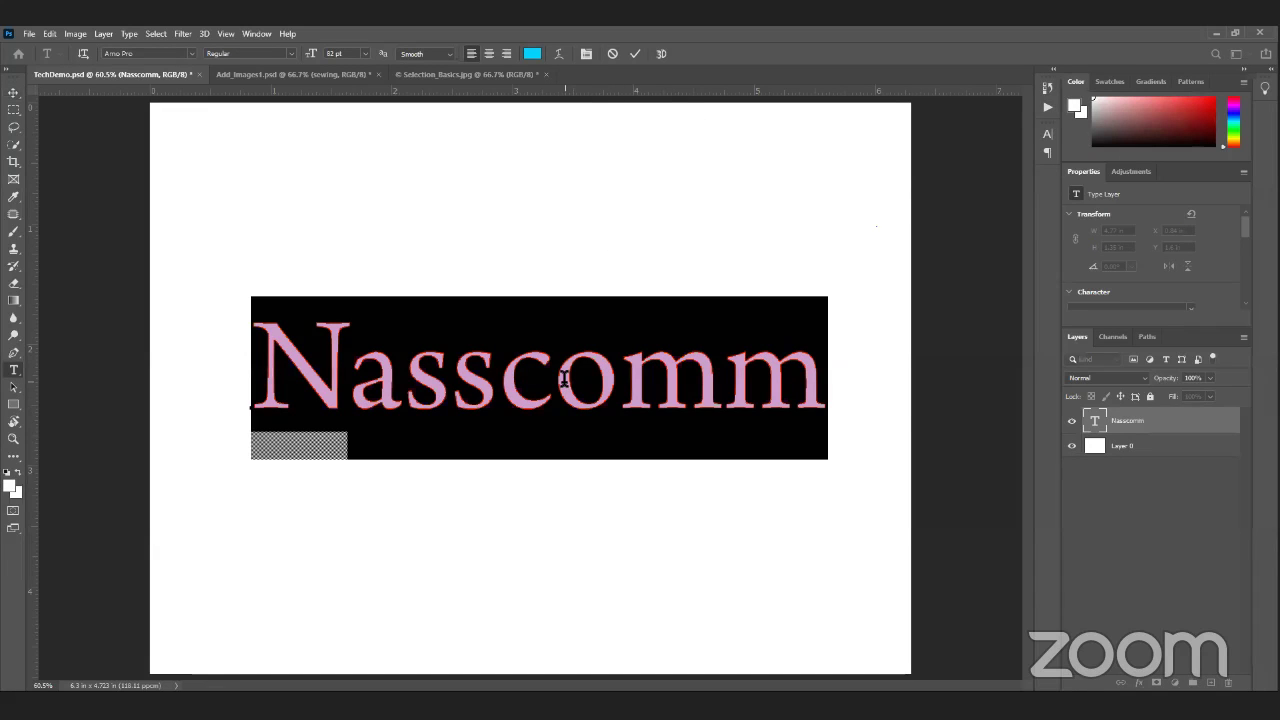
Step: Browse the Character panel font list and try Berlin Sans FB Demi Bold
click(587, 55)
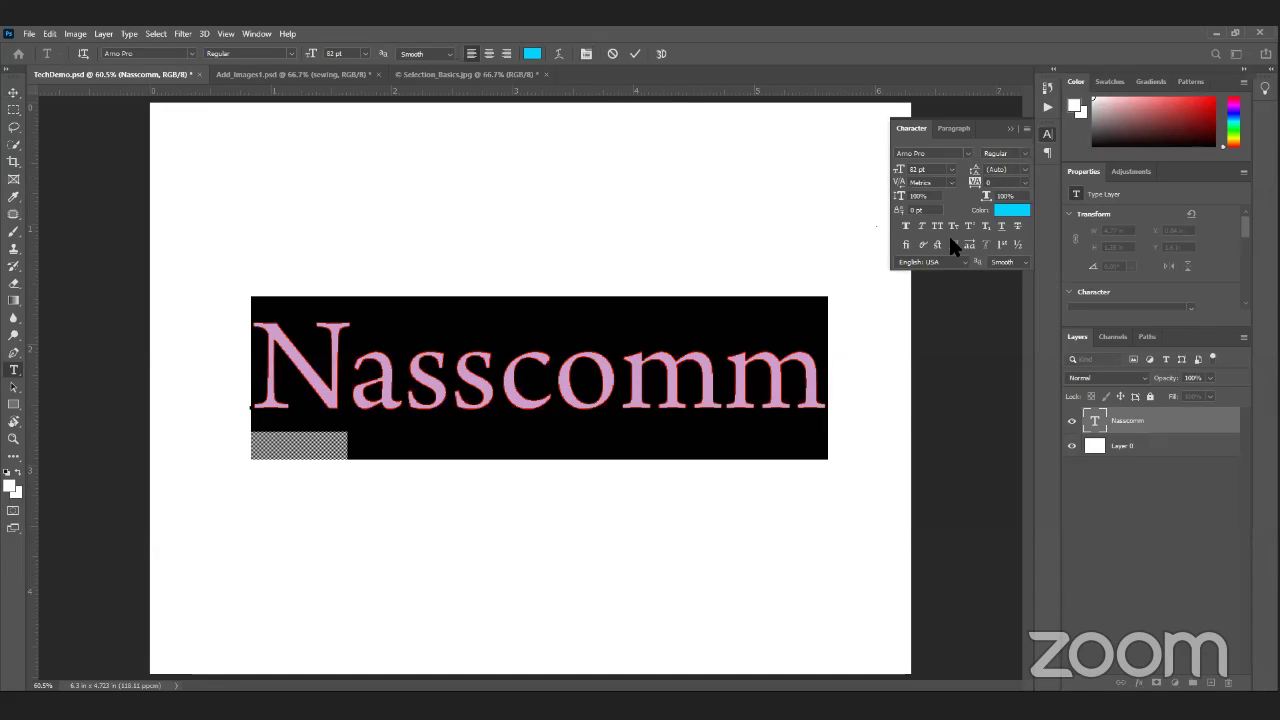
click(966, 153)
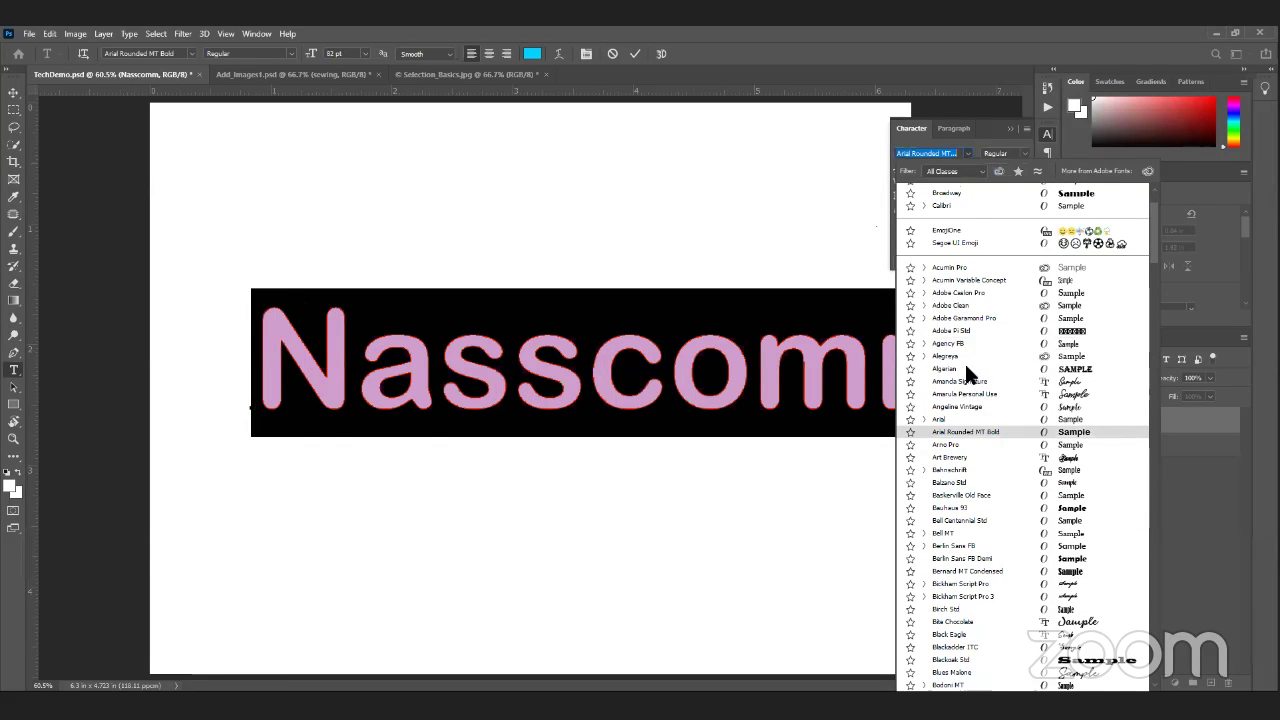
scroll(964, 372, down, 2)
scroll(962, 440, down, 1)
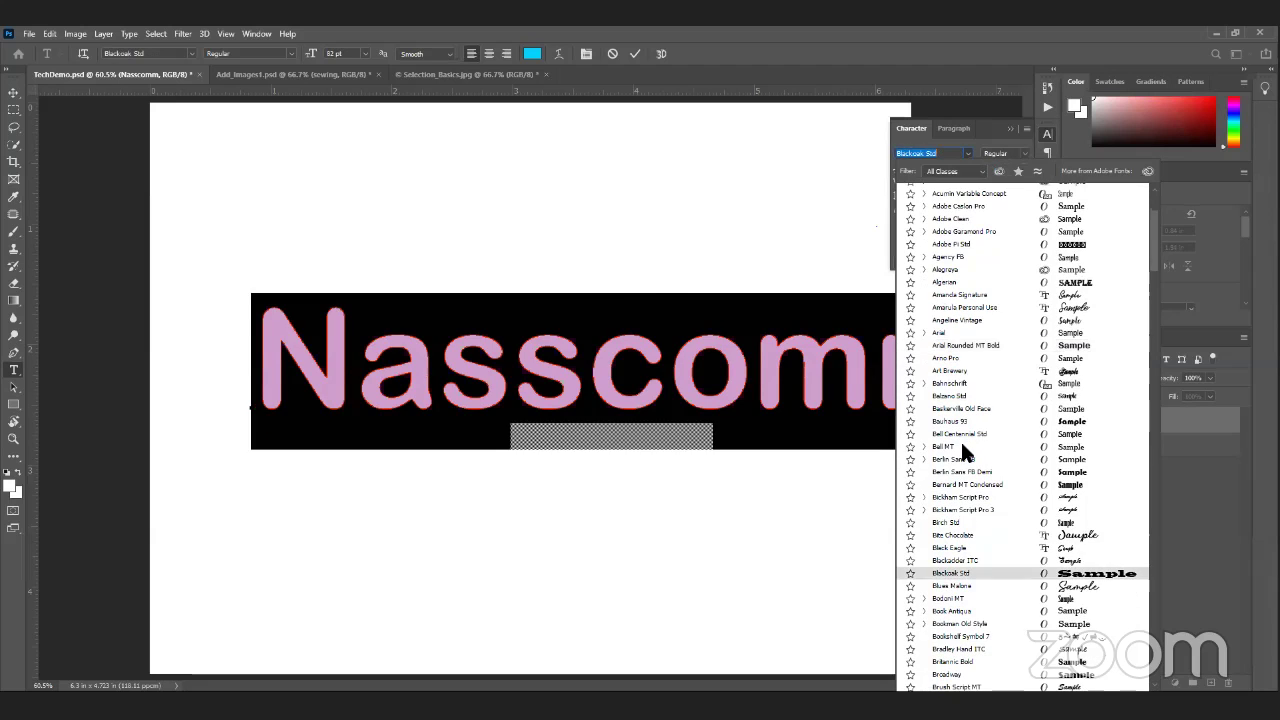
scroll(962, 448, up, 13)
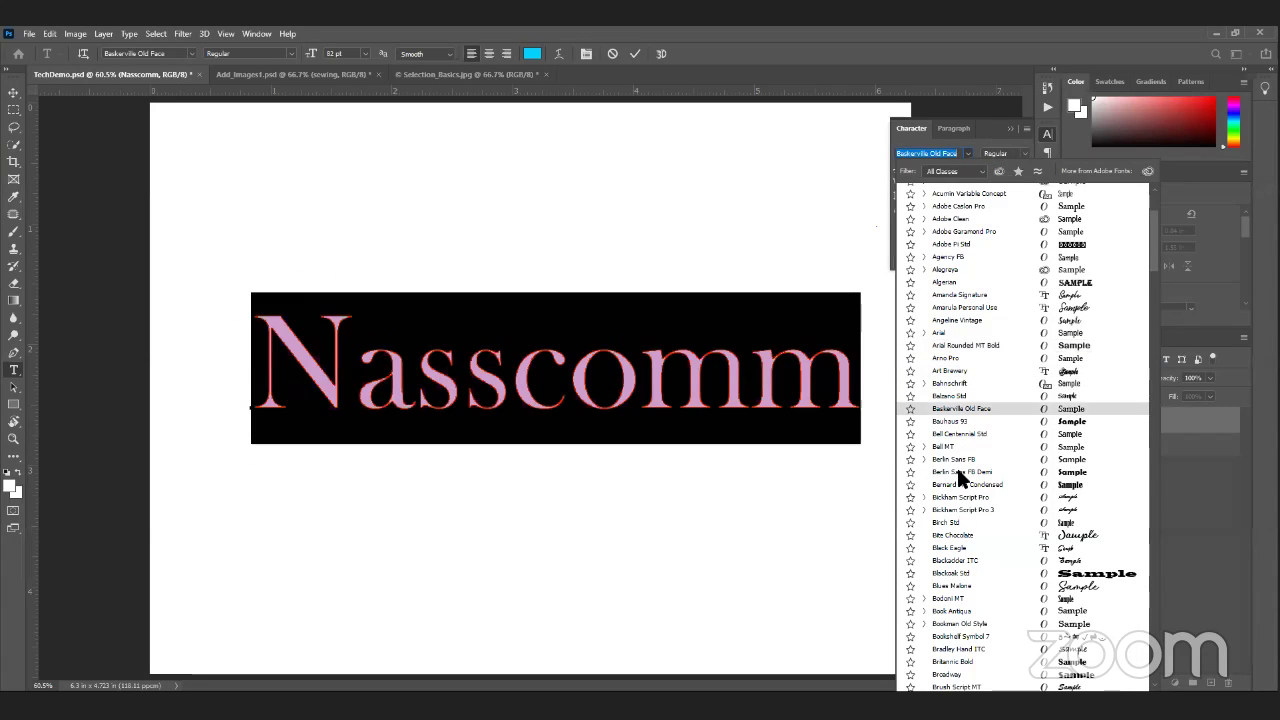
scroll(956, 465, down, 5)
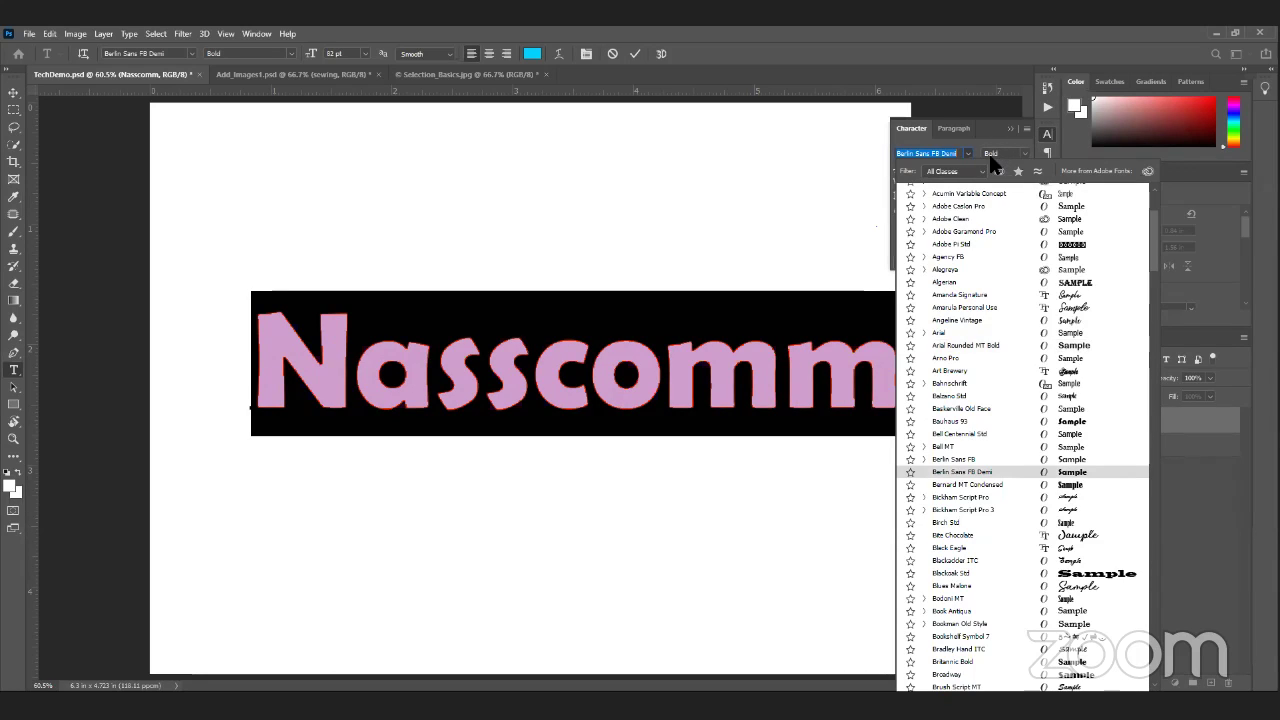
click(1020, 147)
click(1016, 156)
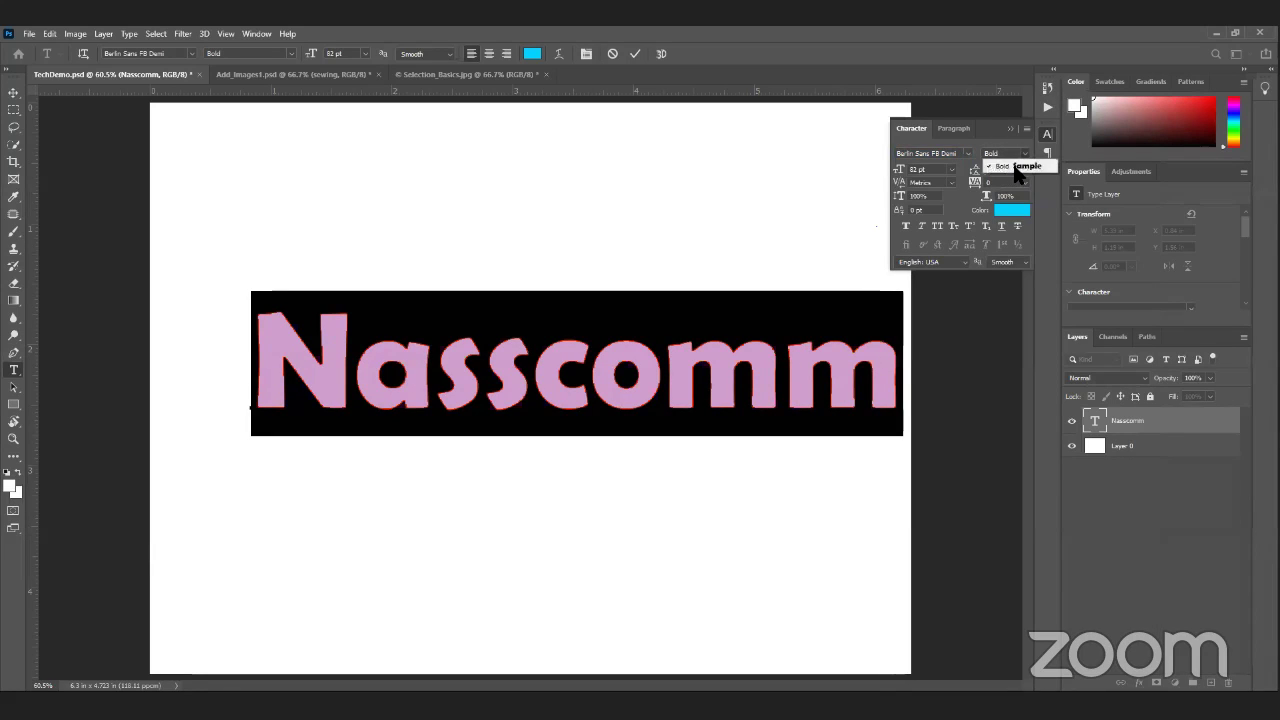
click(990, 140)
Step: Set the font to Arial Narrow after trying Narrow Bold and Italic, keeping 82 pt
click(966, 155)
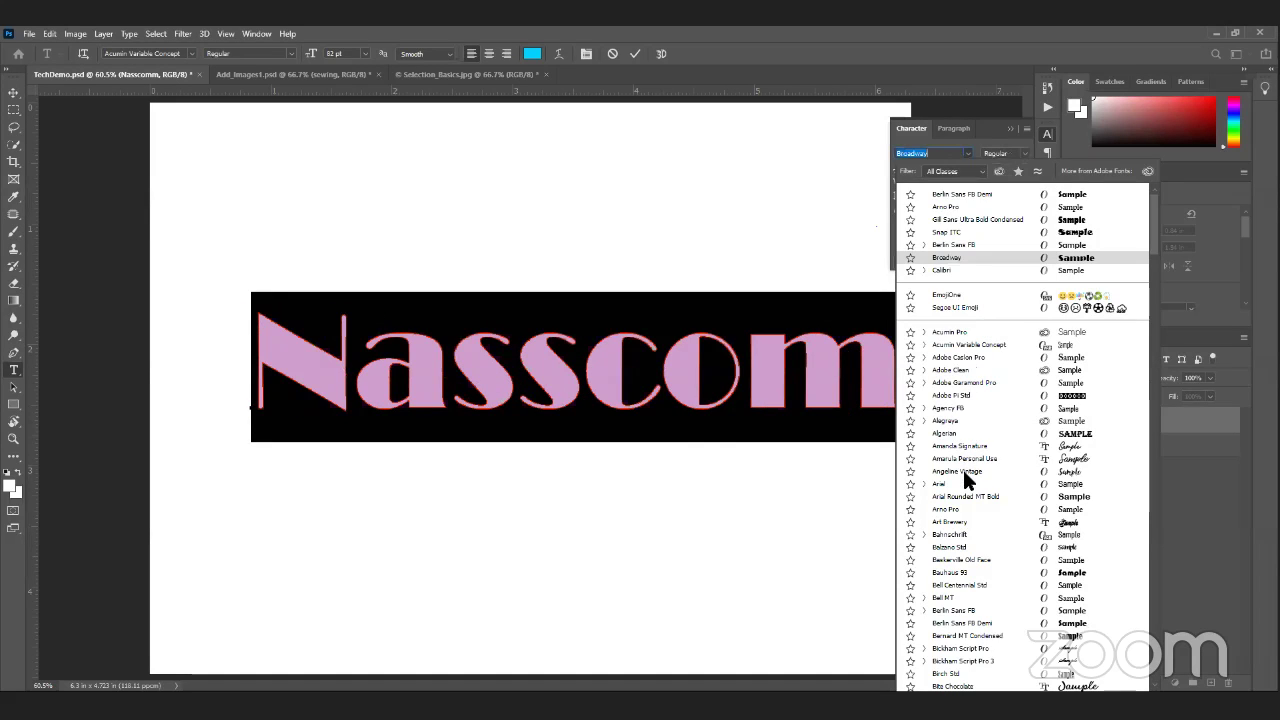
key(Down)
key(Down)
key(Down)
key(Down)
key(Down)
key(Down)
key(Down)
key(Down)
key(Down)
key(Down)
key(Down)
key(Down)
key(Down)
key(Down)
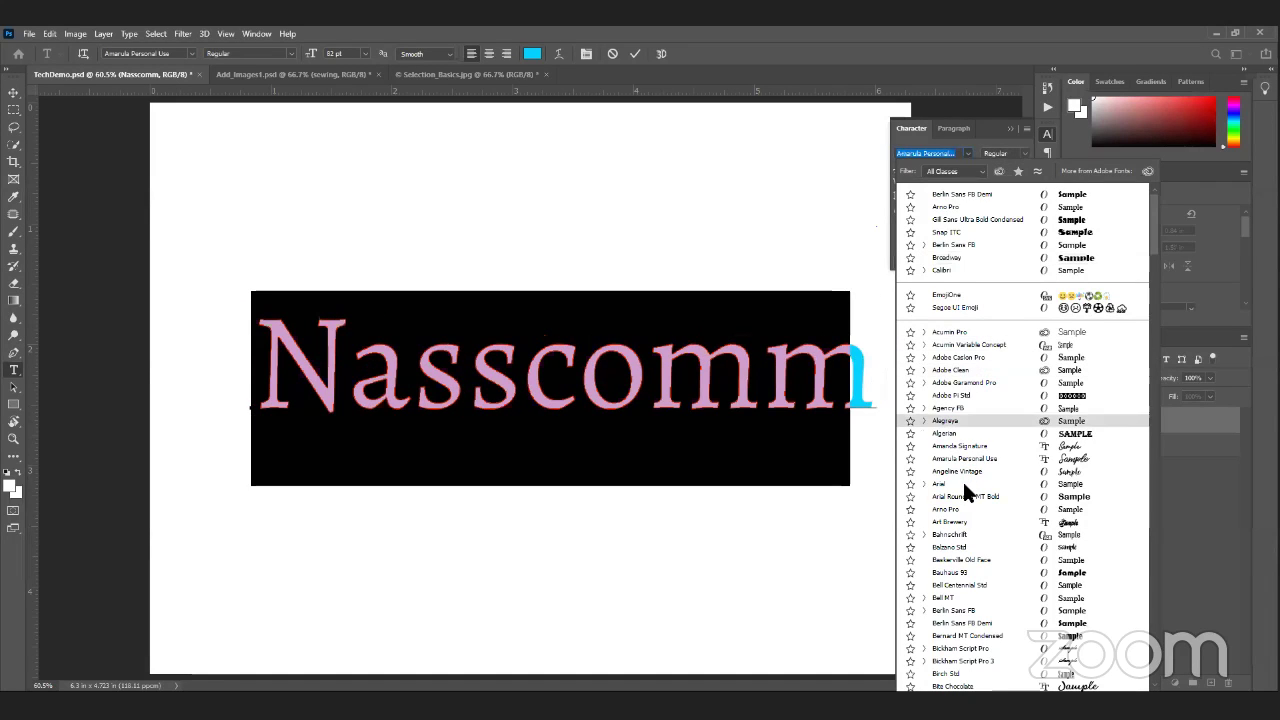
key(Down)
key(Down)
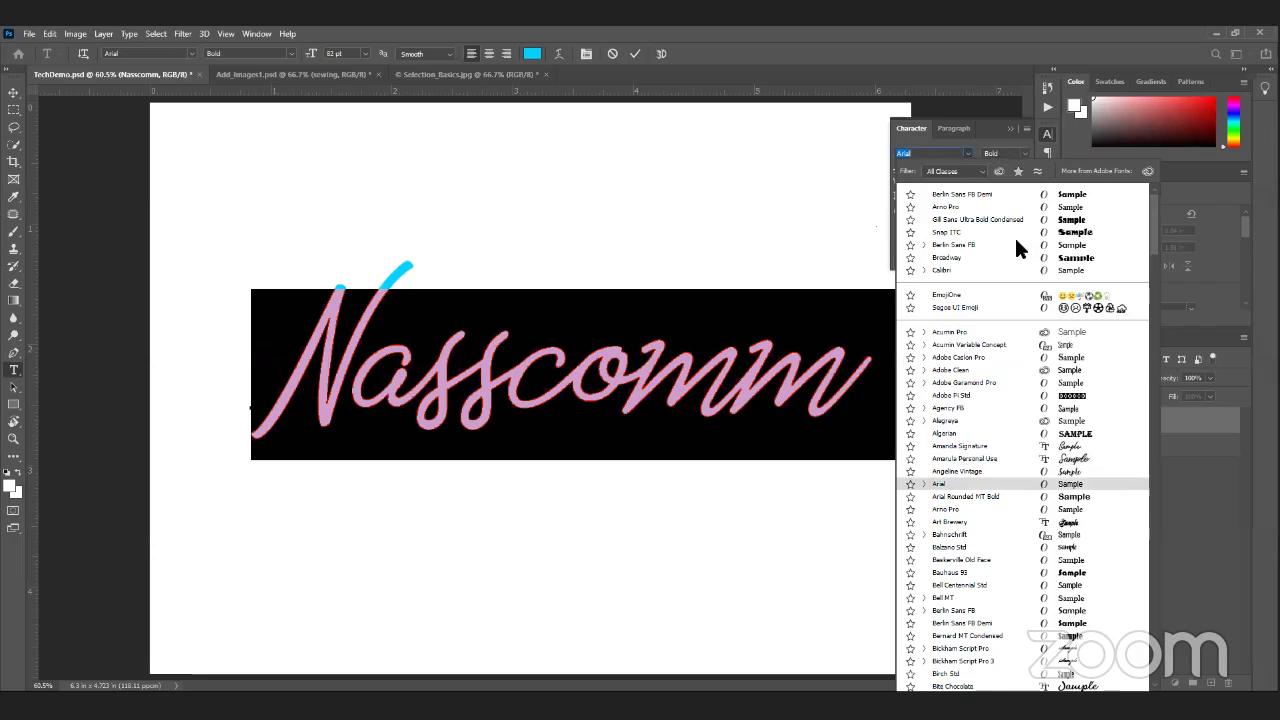
key(Return)
click(1022, 153)
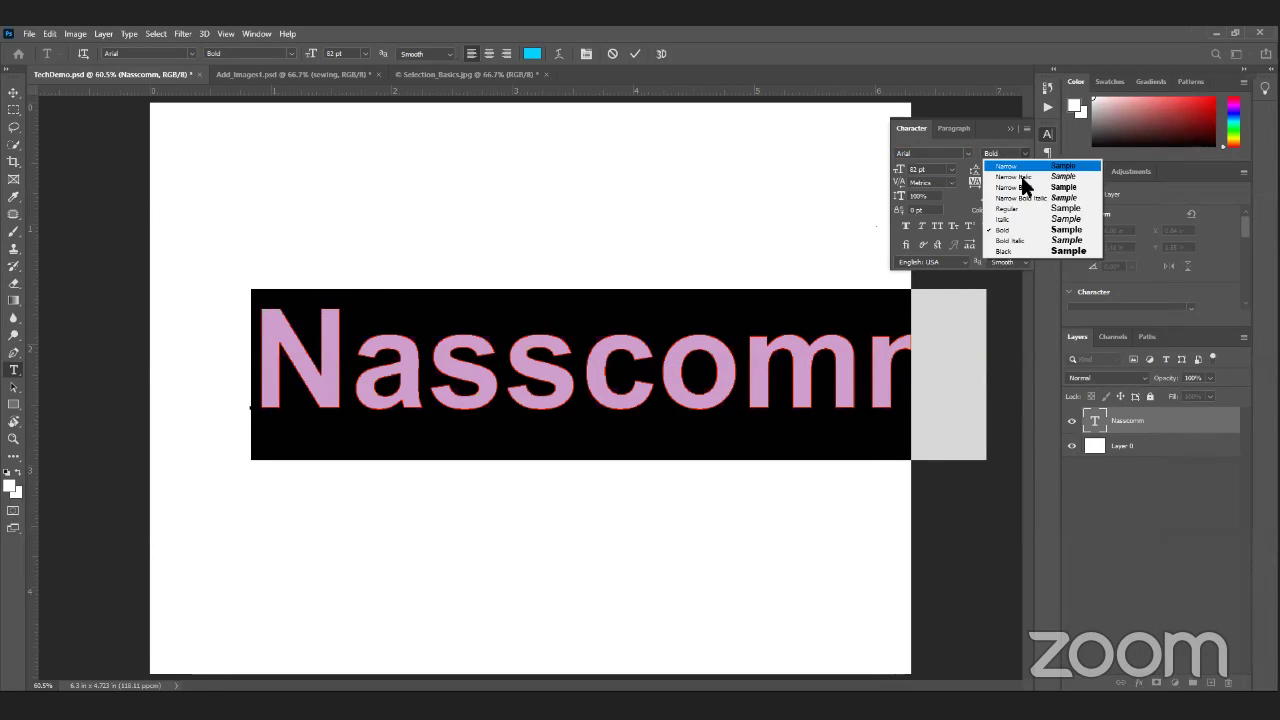
key(Up)
key(Up)
key(Return)
key(Up)
key(Up)
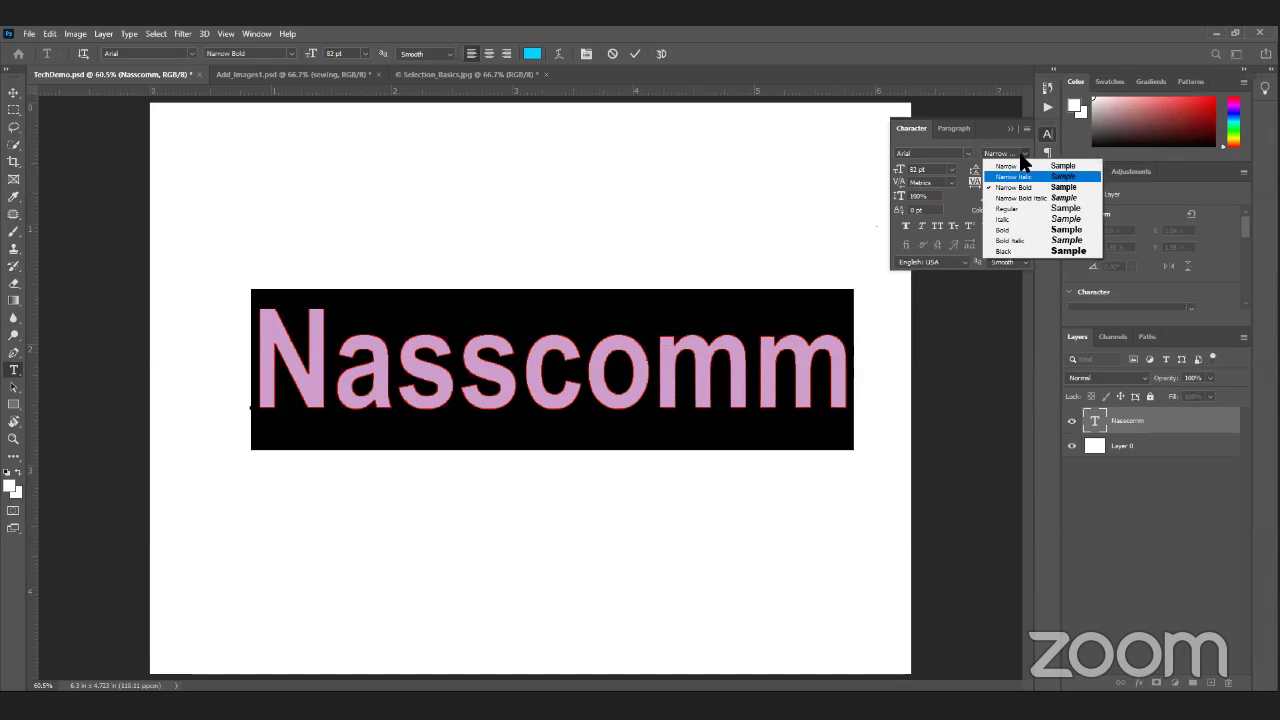
key(Return)
key(Up)
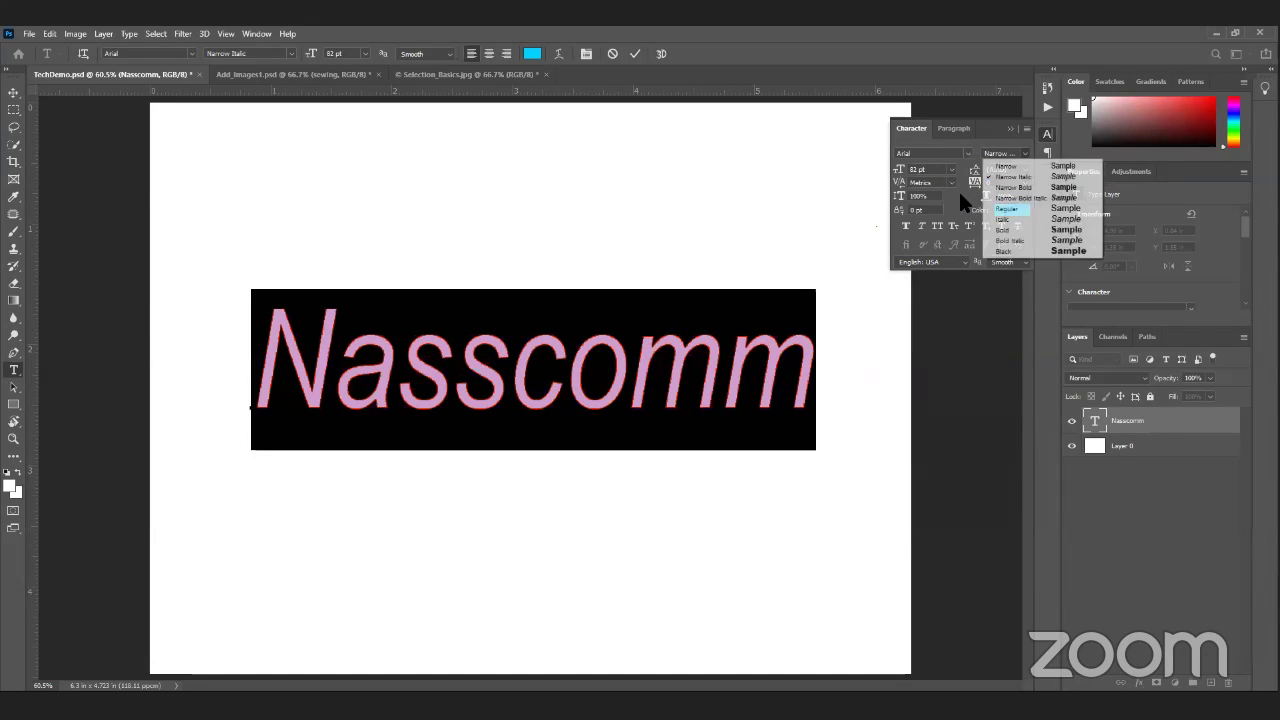
key(Return)
click(951, 169)
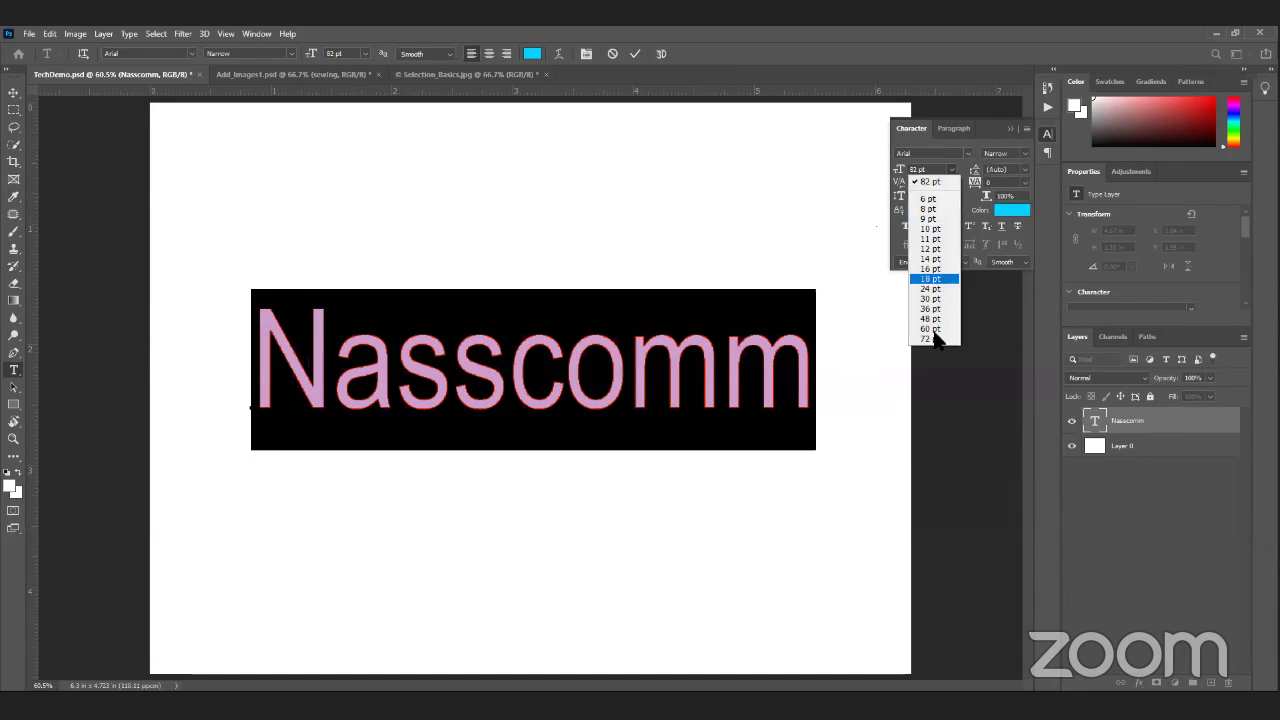
key(Escape)
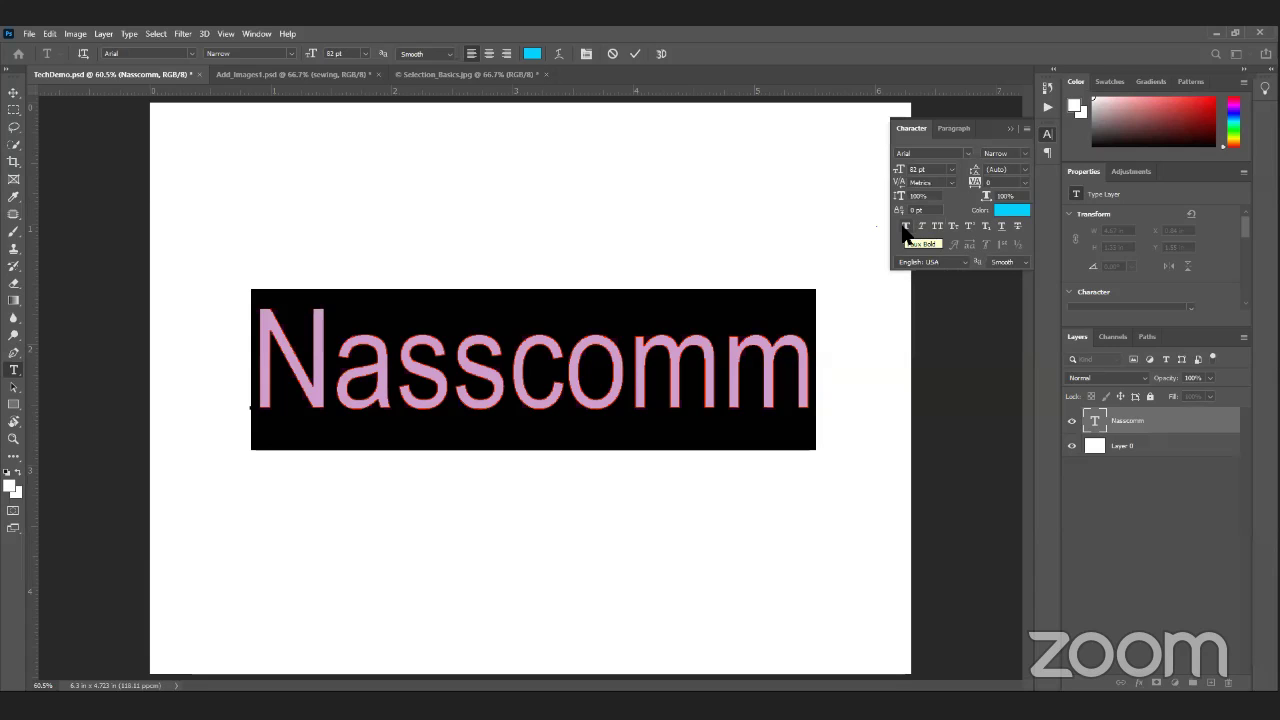
Step: Test Faux Bold and Faux Italic on the text, then turn both off
click(903, 232)
click(916, 224)
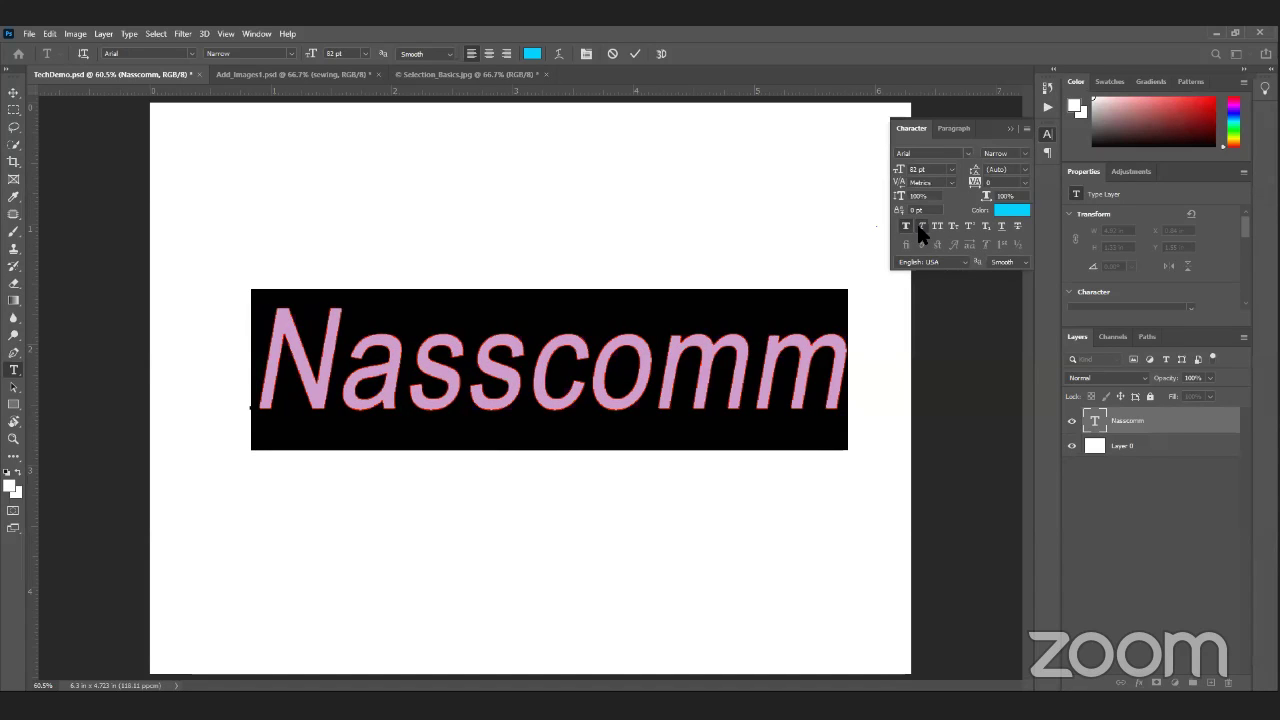
click(916, 224)
click(906, 228)
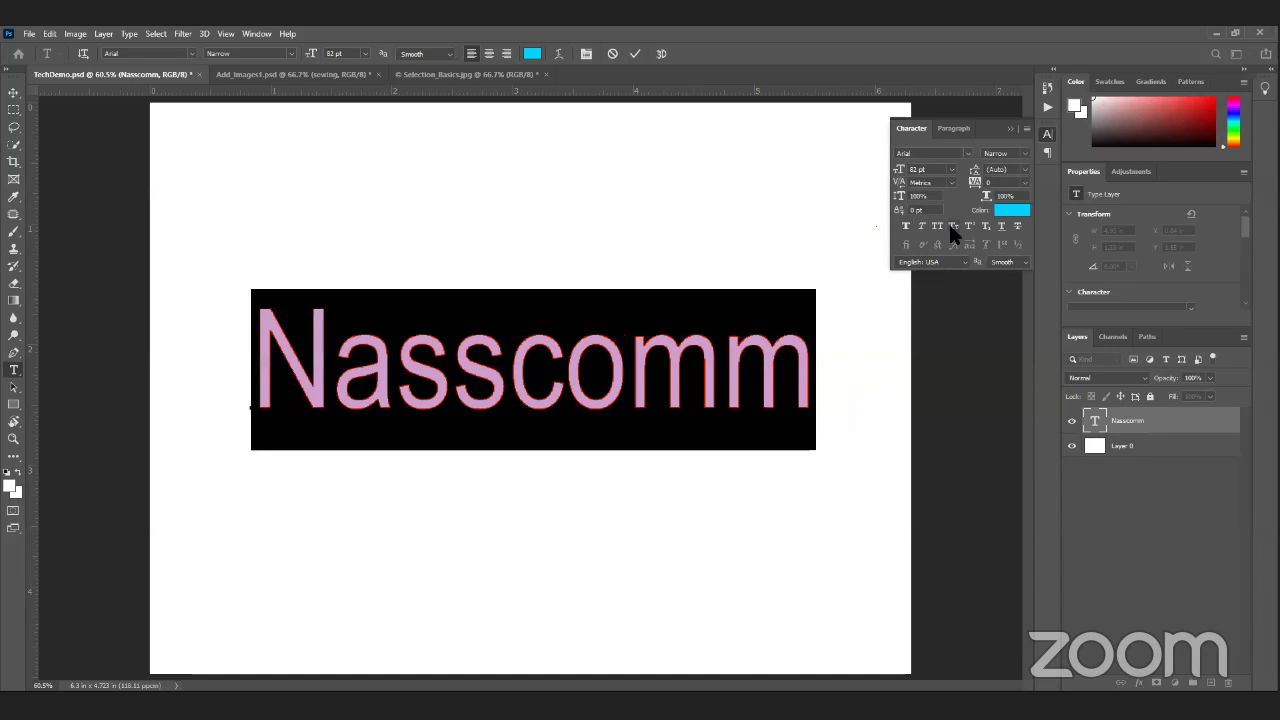
Step: Replace the word Nasscomm with '14th Sep' and finish the edit
click(1047, 135)
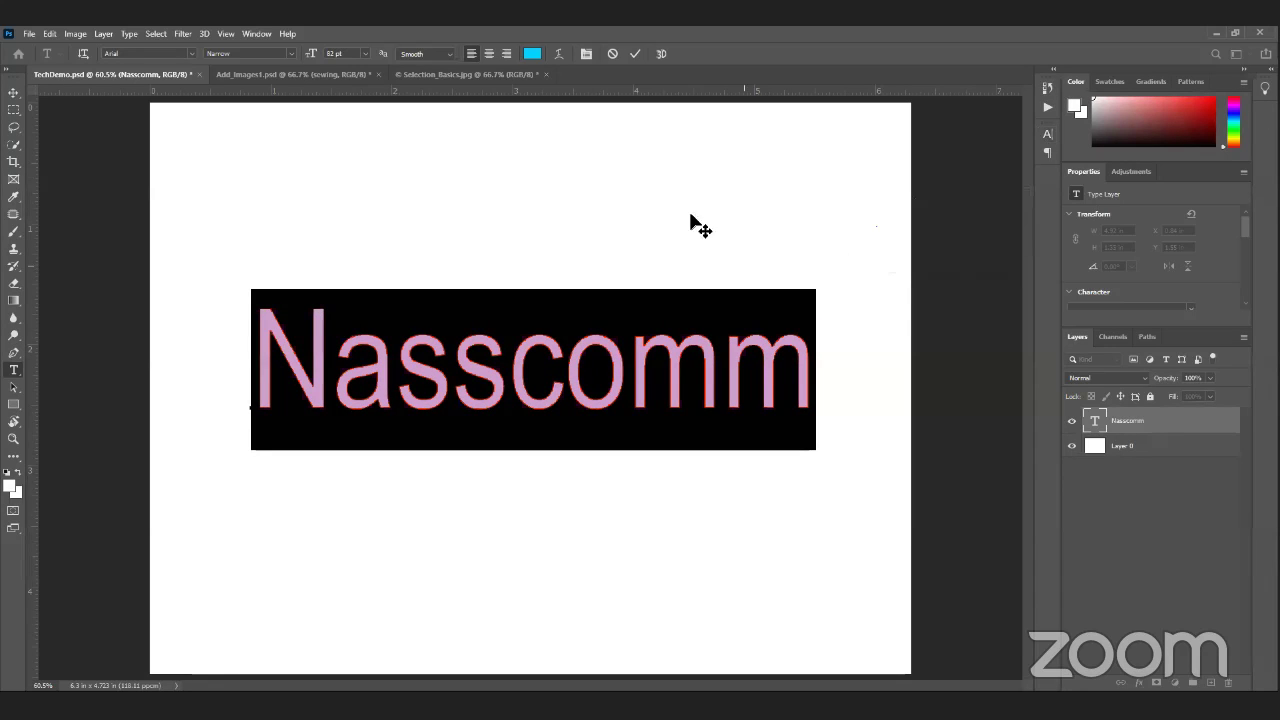
click(628, 366)
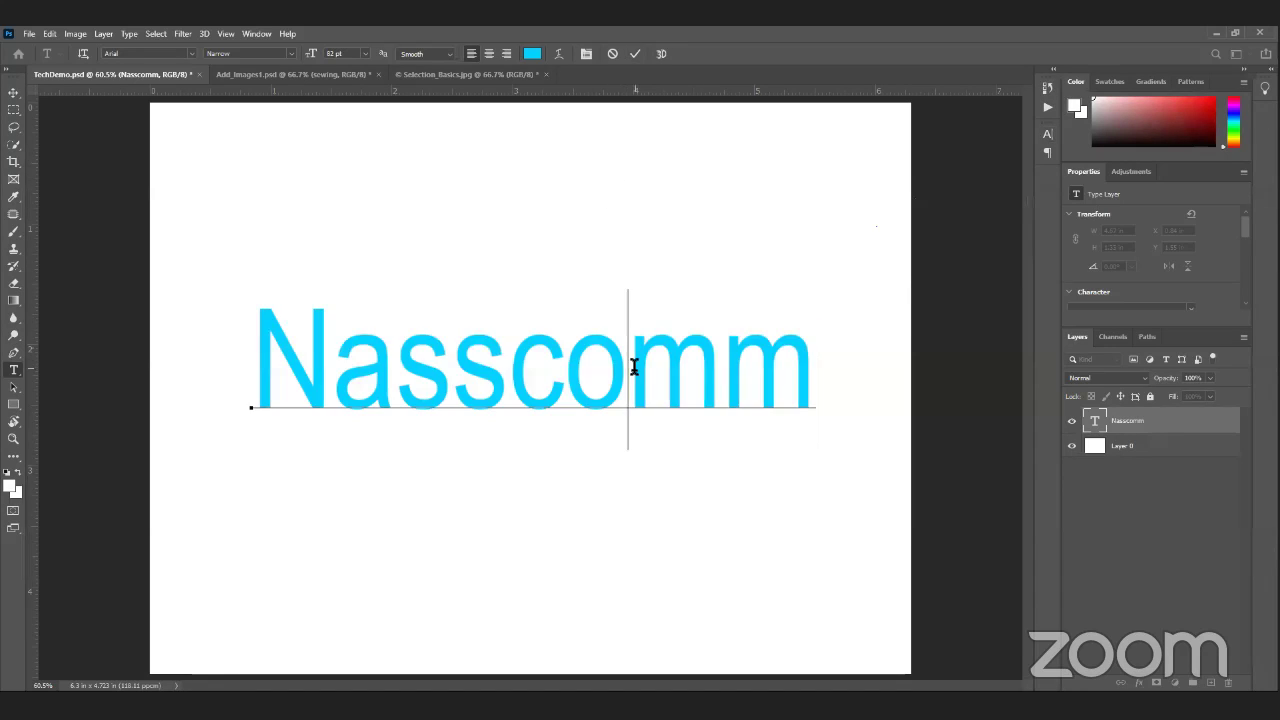
double_click(630, 366)
key(BackSpace)
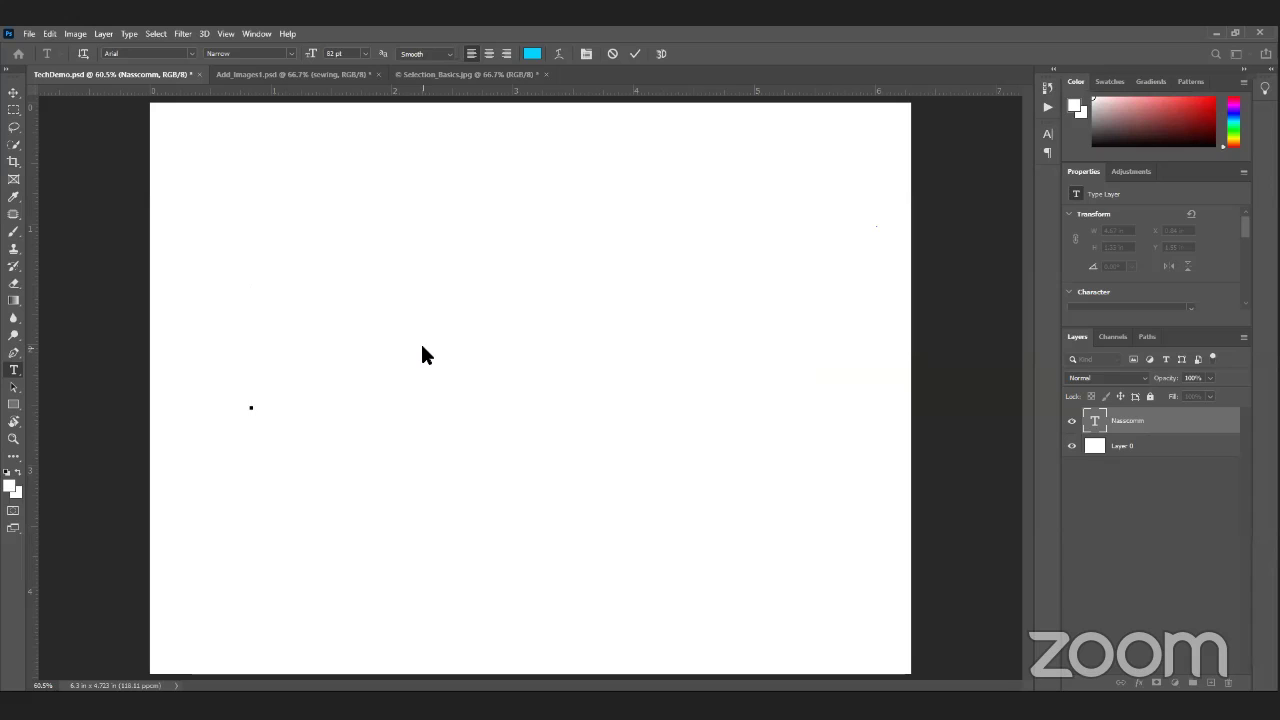
text(14th)
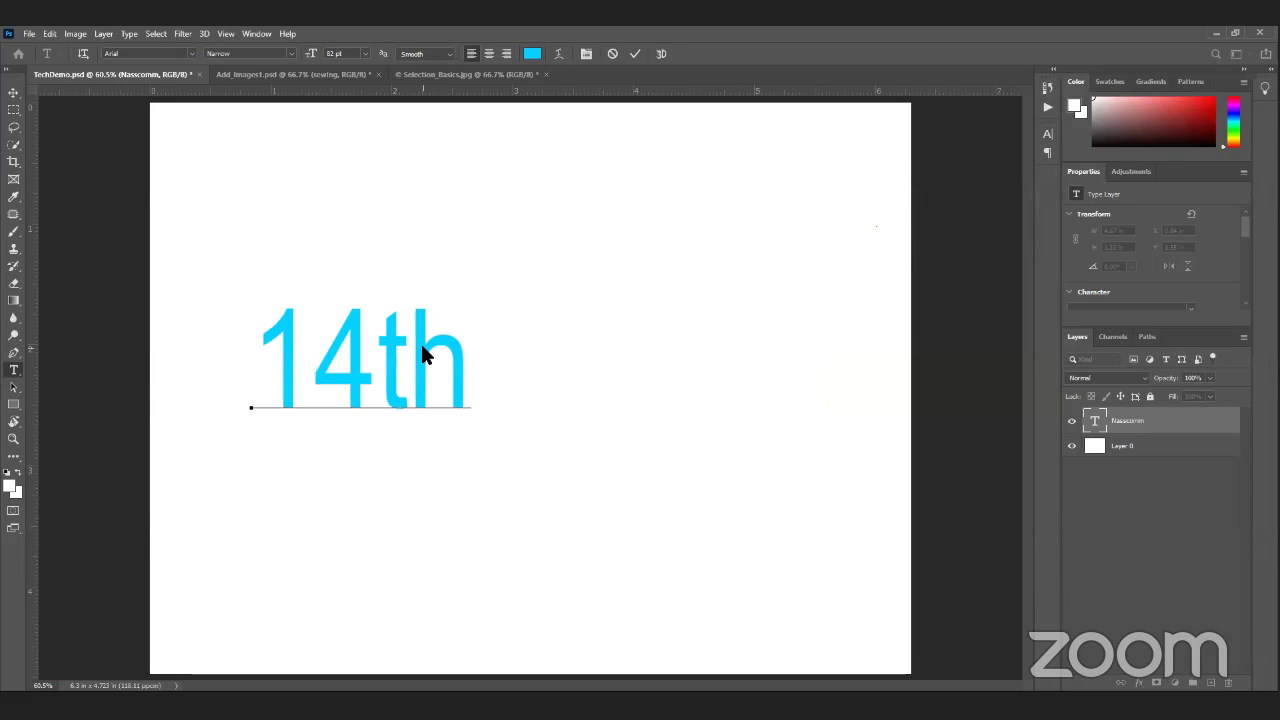
text( Sep)
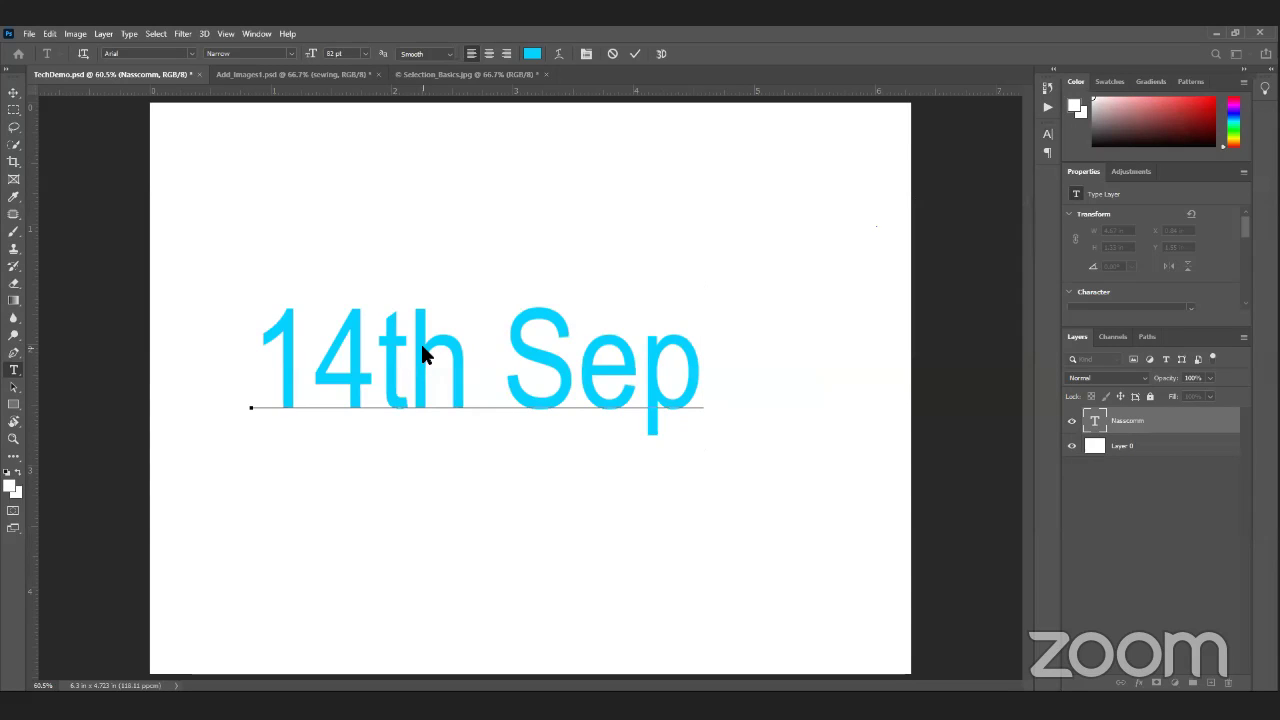
click(634, 53)
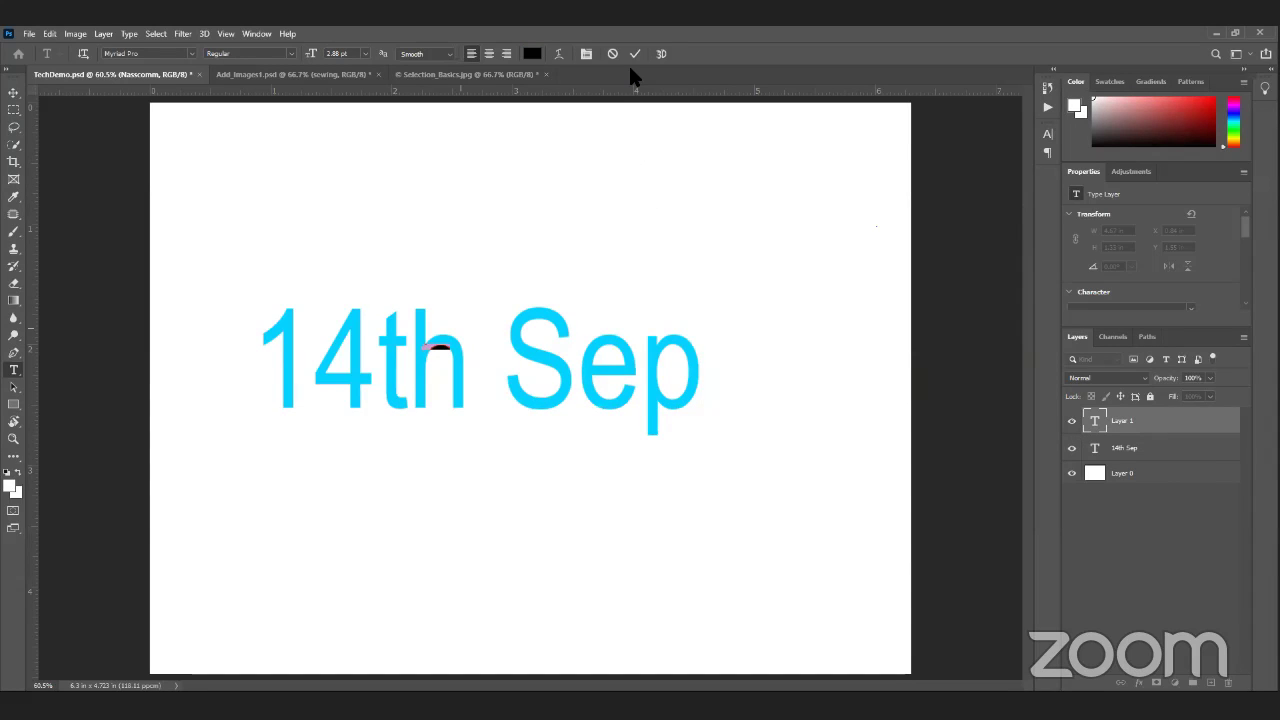
Step: Delete the stray Lorem Ipsum type layer and resume editing the 14th Sep text
click(634, 53)
key(v)
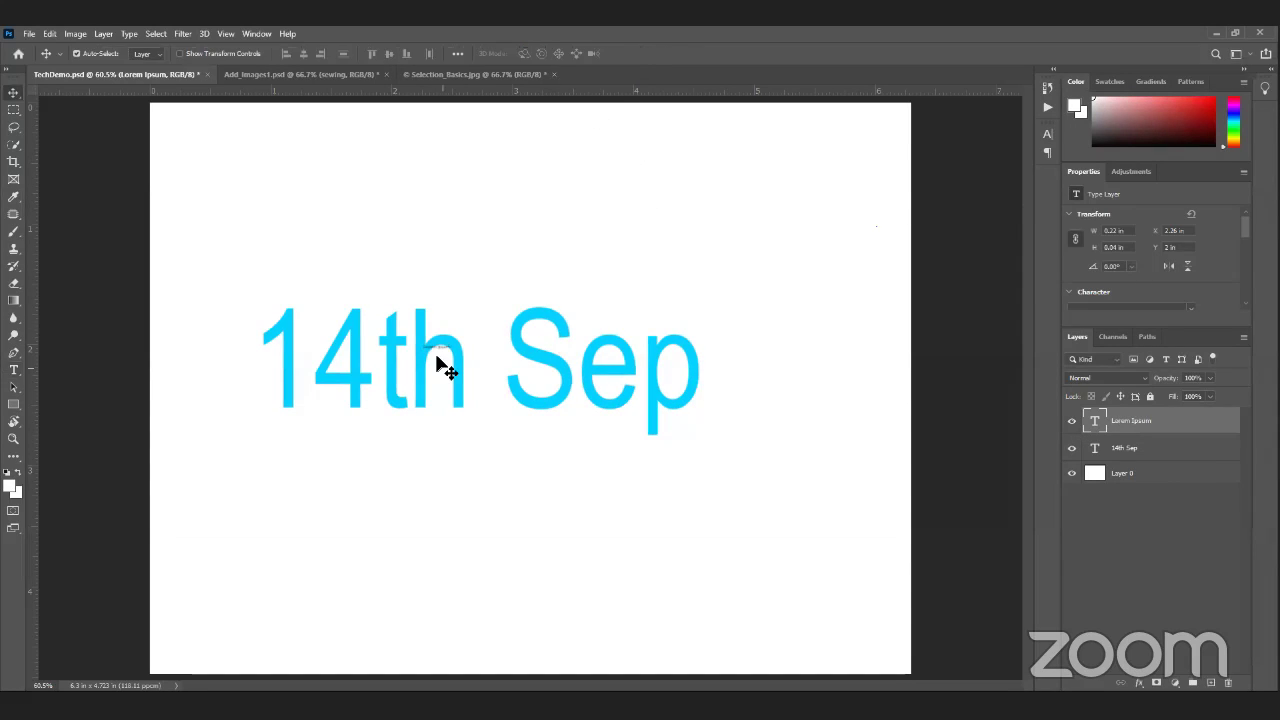
drag(436, 350, 607, 275)
key(Delete)
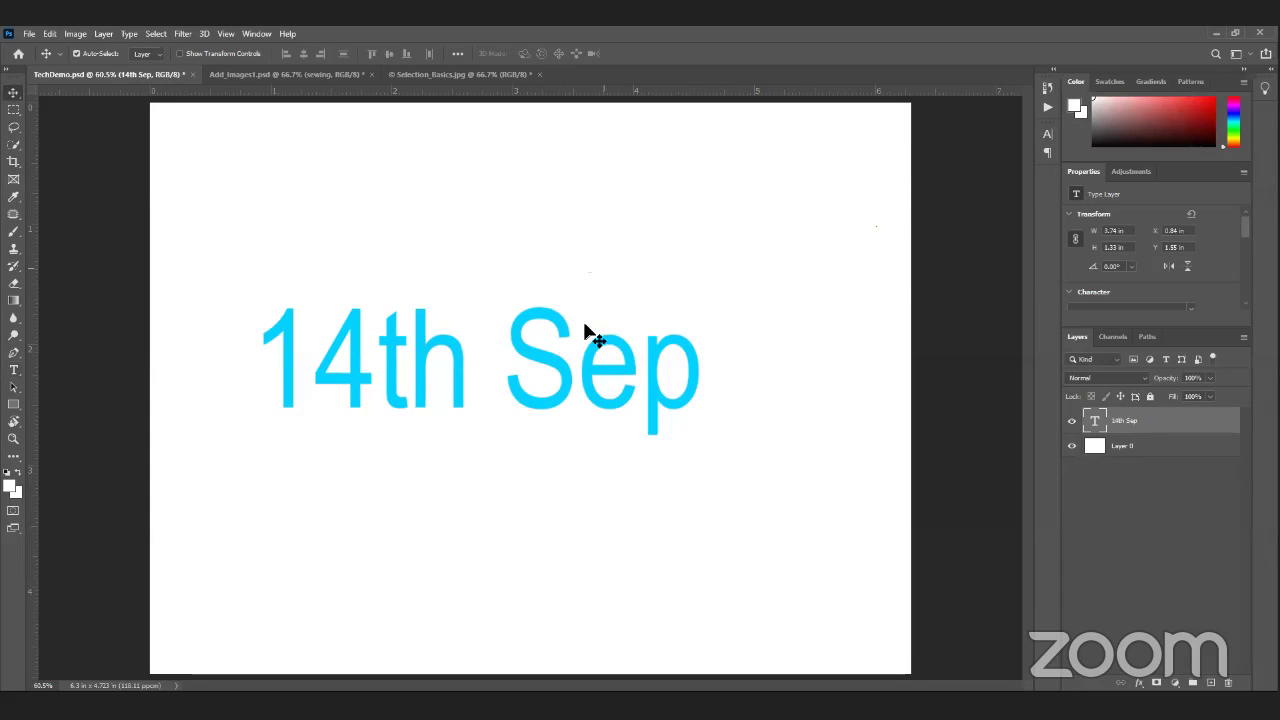
double_click(425, 350)
click(405, 340)
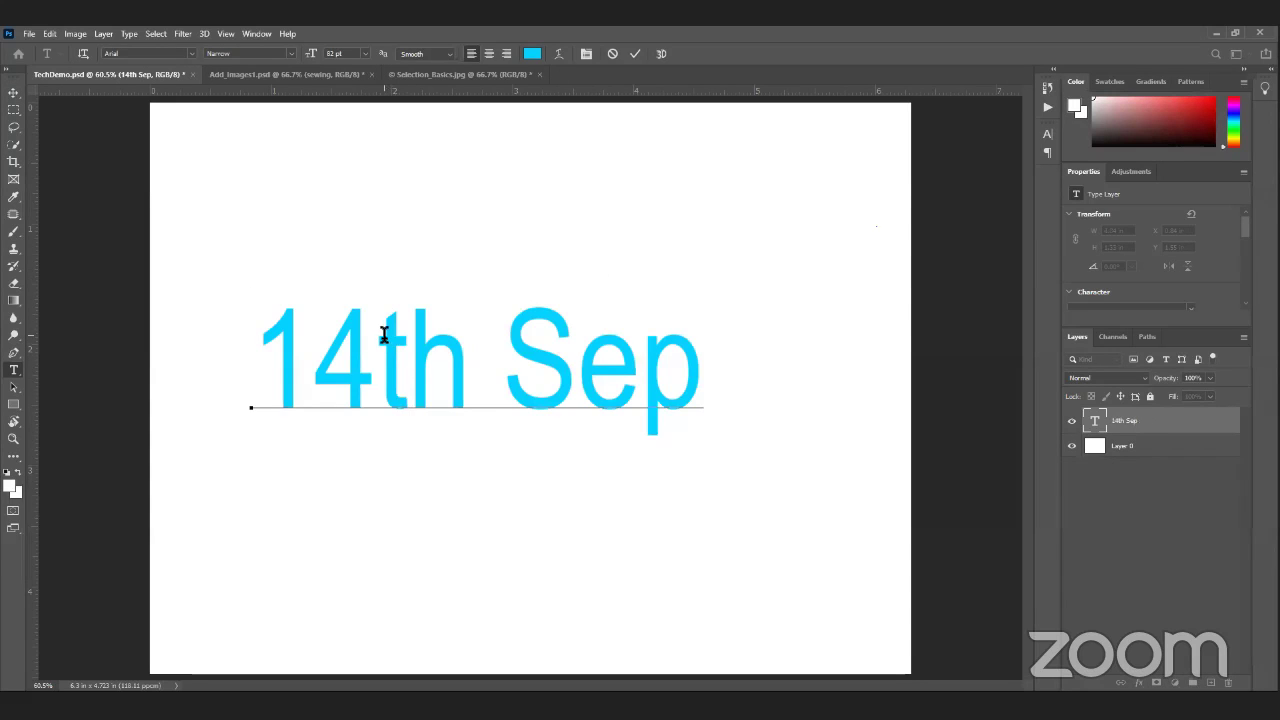
Step: Make 'th' superscript in 14th Sep, commit, and nudge the date to the right
drag(386, 334, 462, 345)
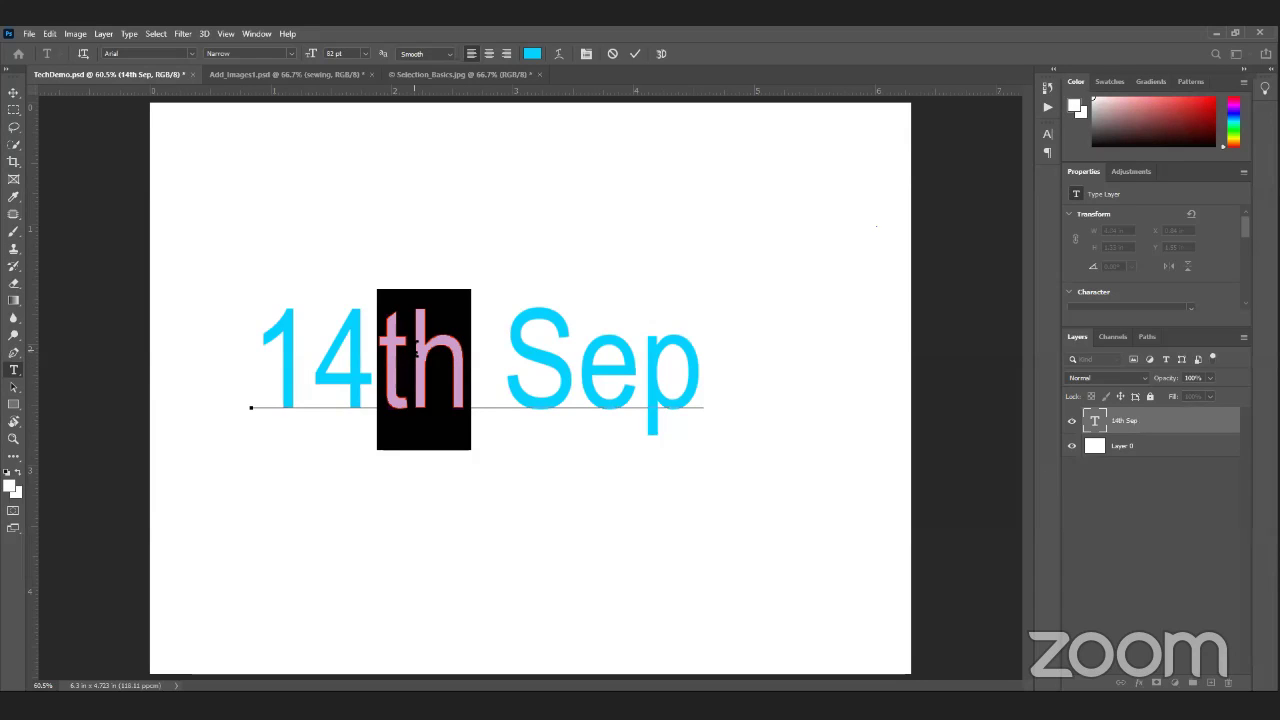
click(586, 54)
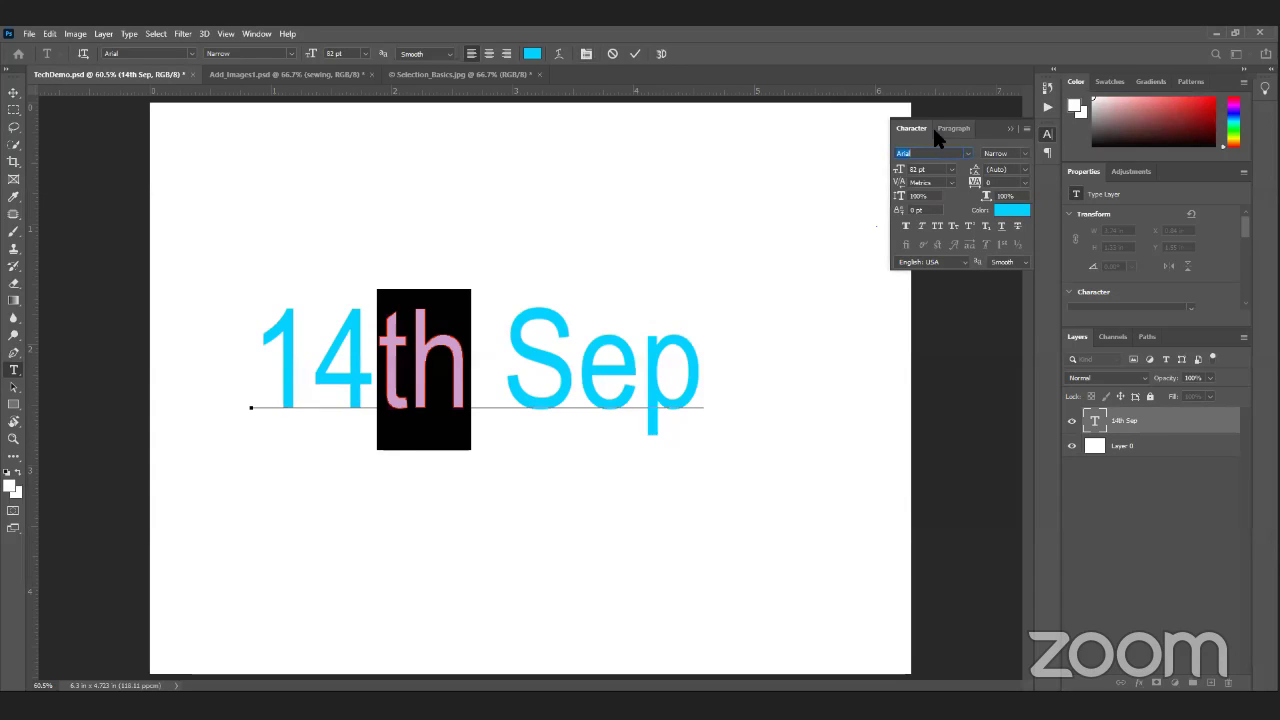
click(968, 226)
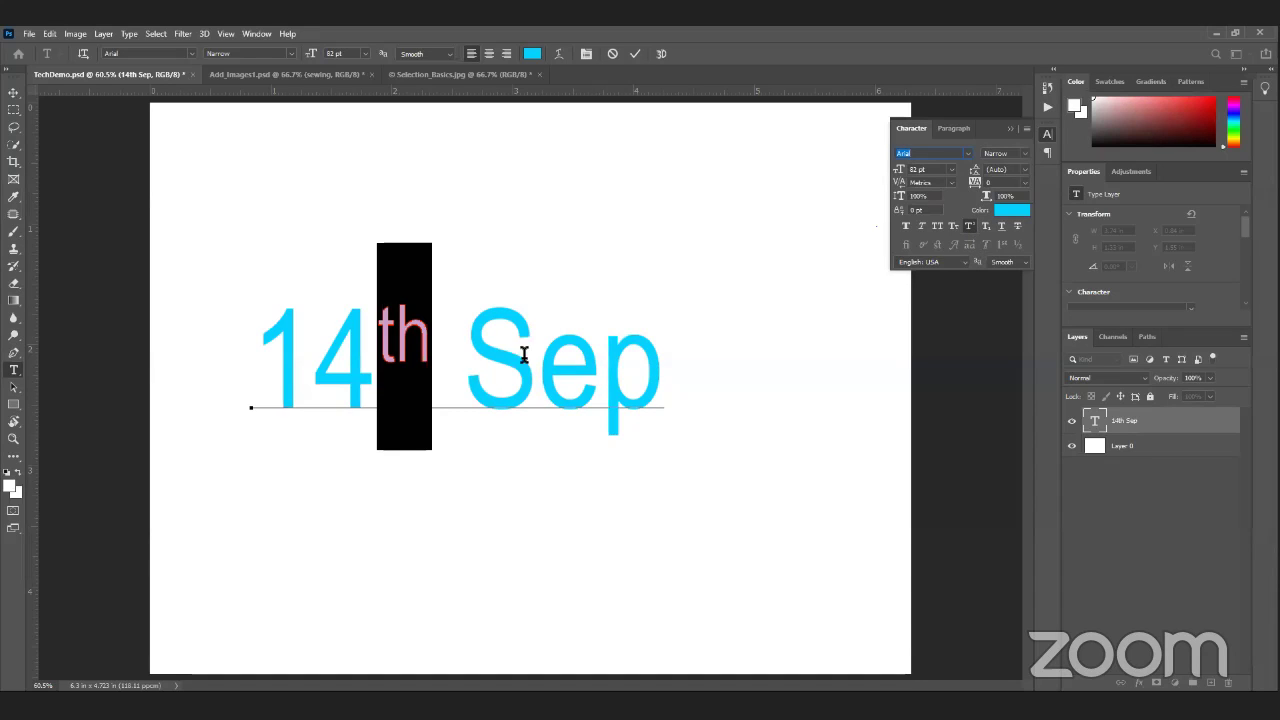
click(630, 54)
key(v)
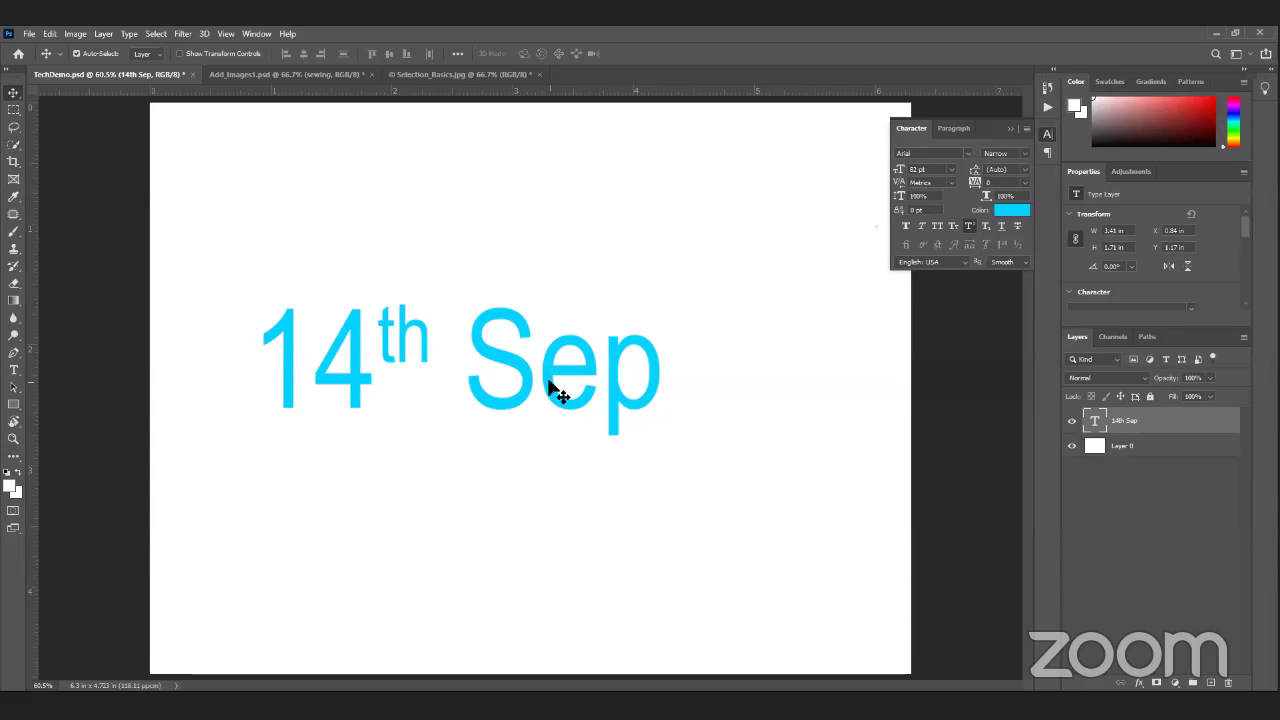
drag(548, 382, 613, 385)
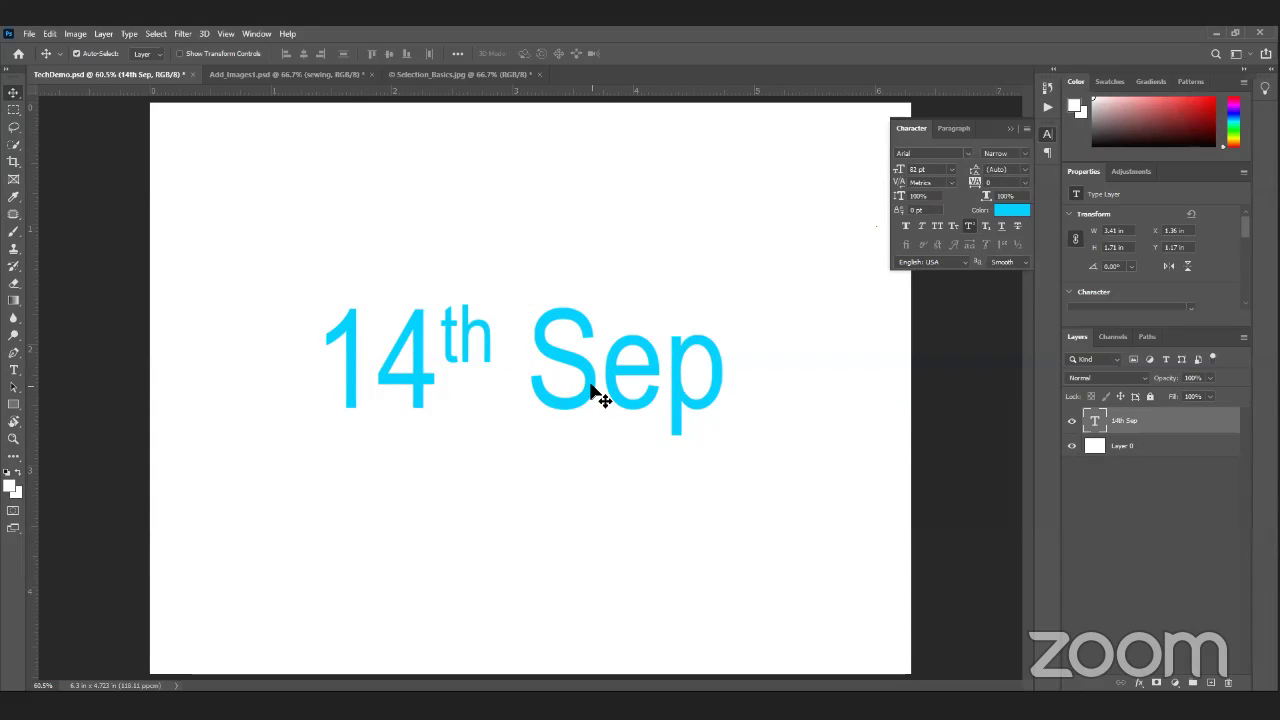
Step: Toggle subscript and underline on 'th', leaving it superscript, then underline Sep and commit
double_click(448, 330)
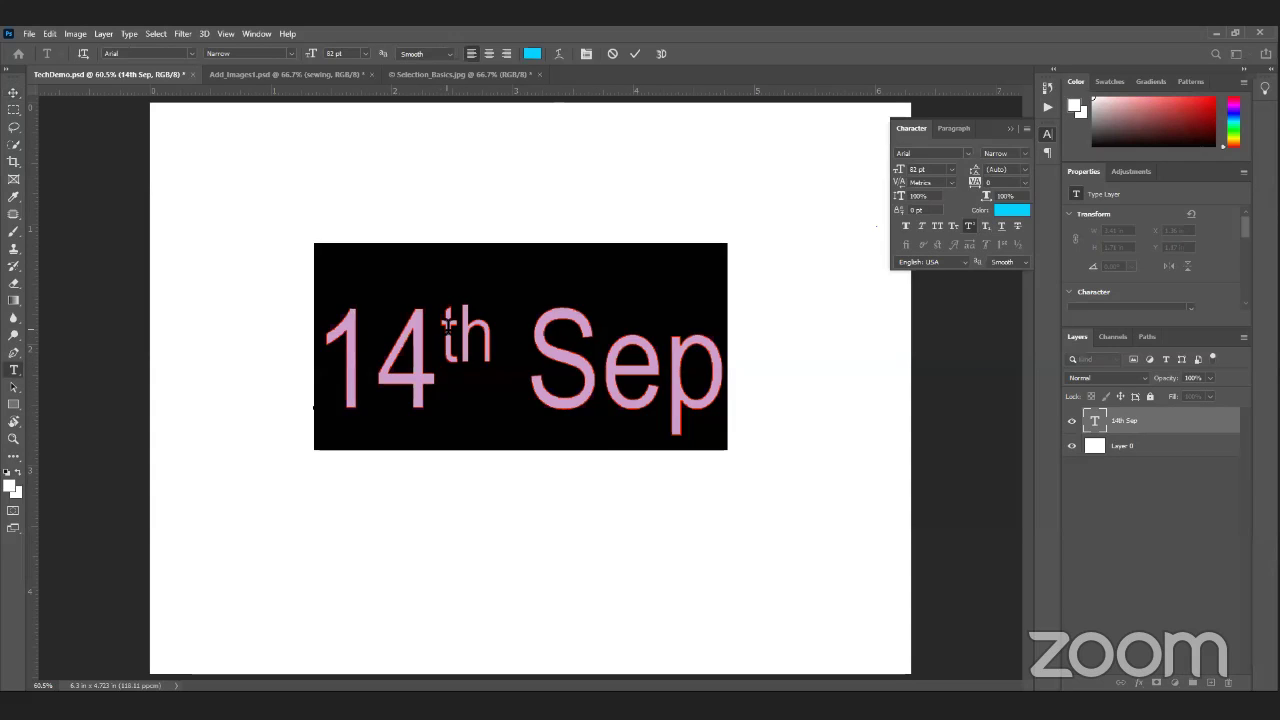
drag(439, 330, 496, 330)
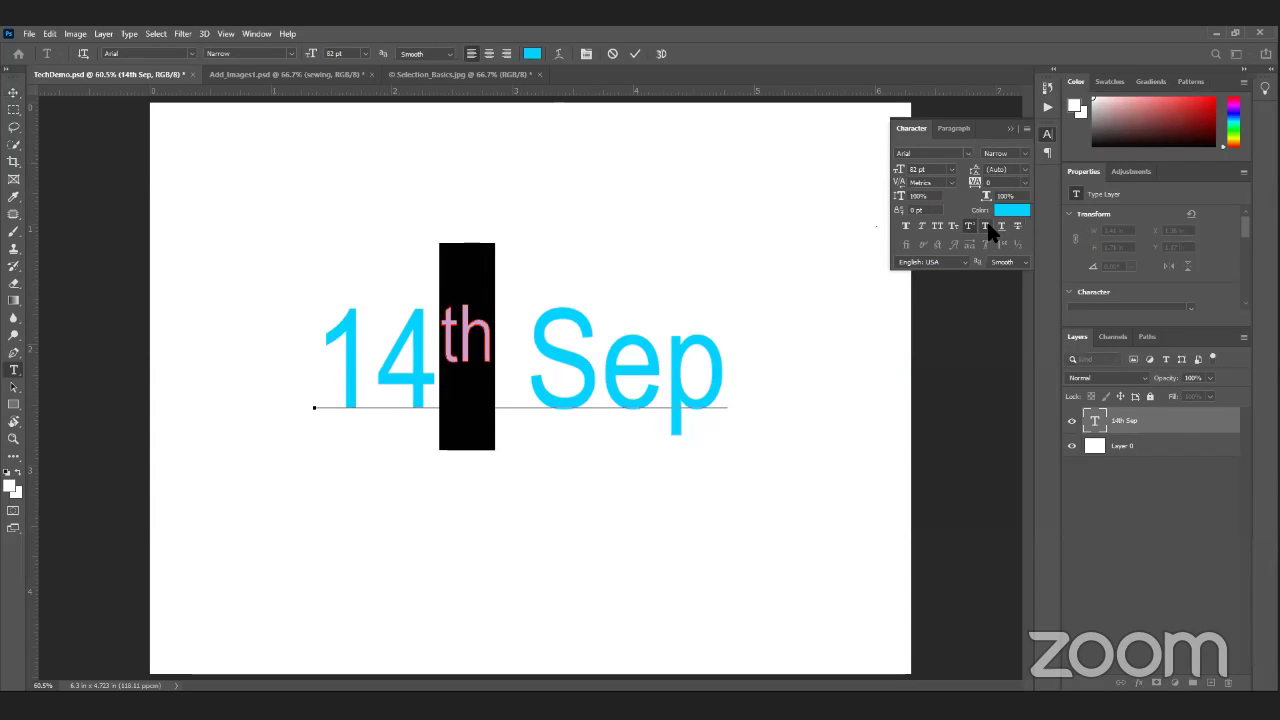
click(986, 225)
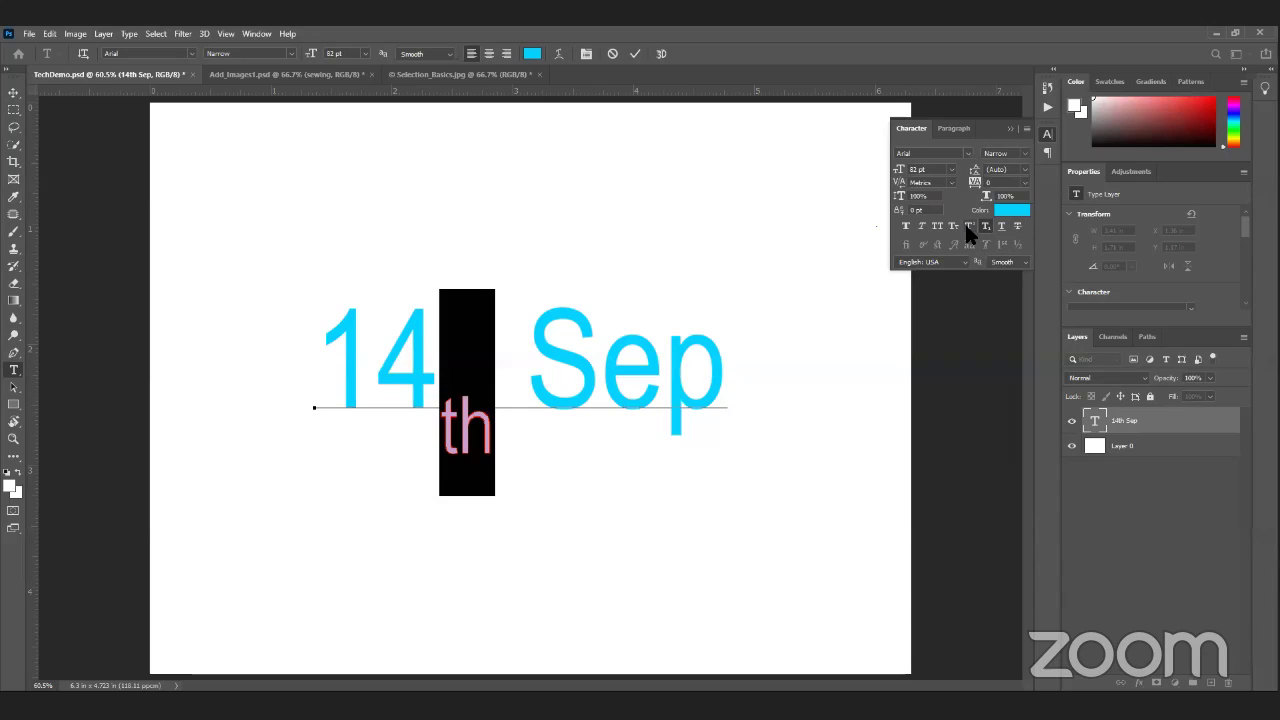
click(967, 226)
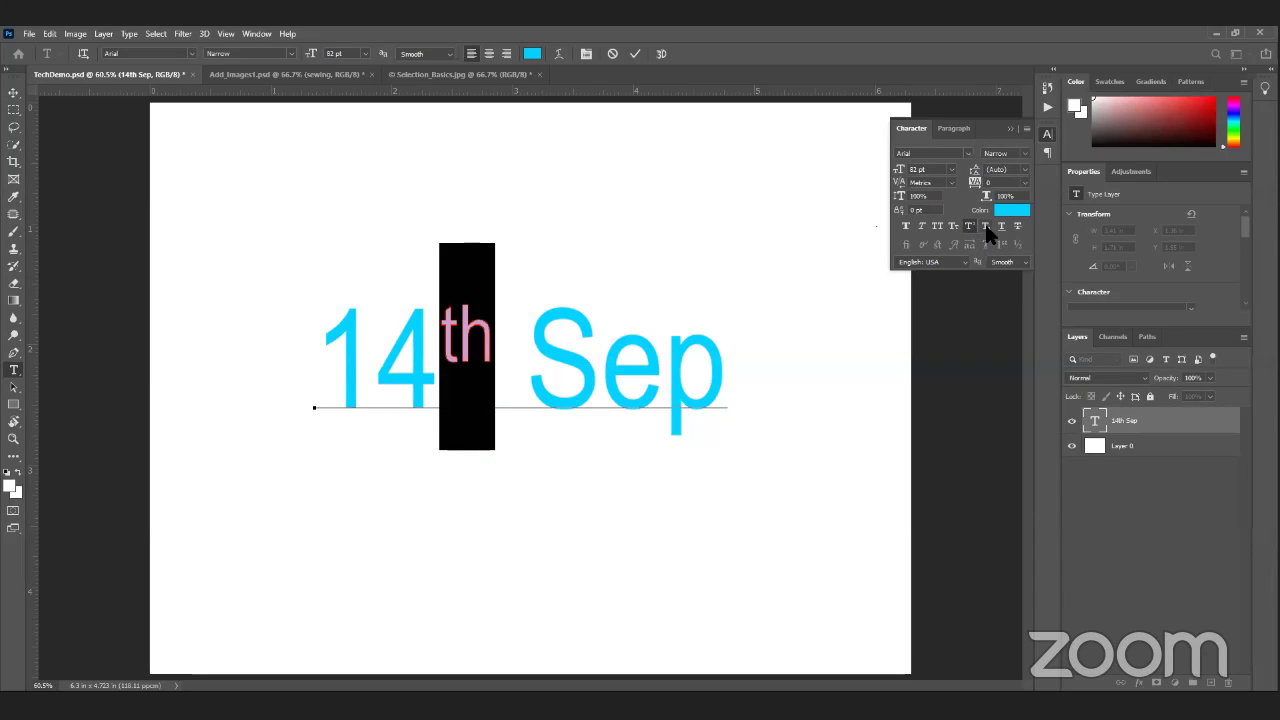
click(986, 226)
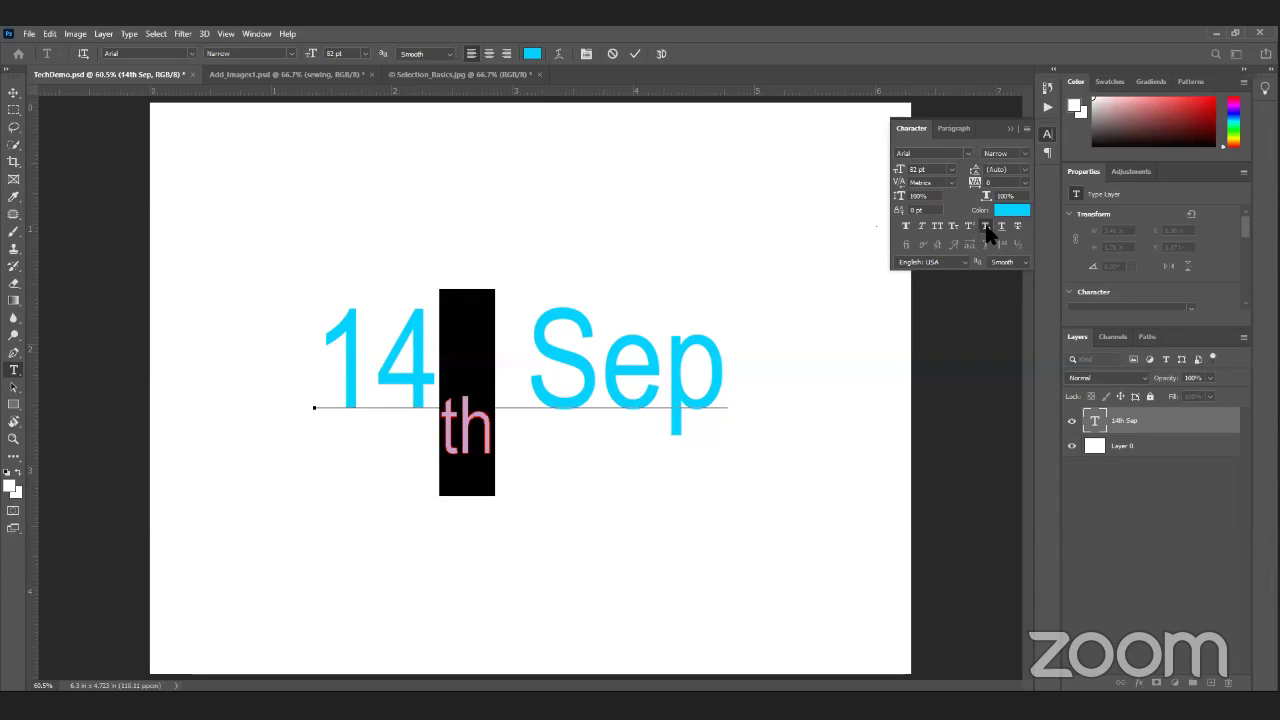
click(969, 226)
click(998, 228)
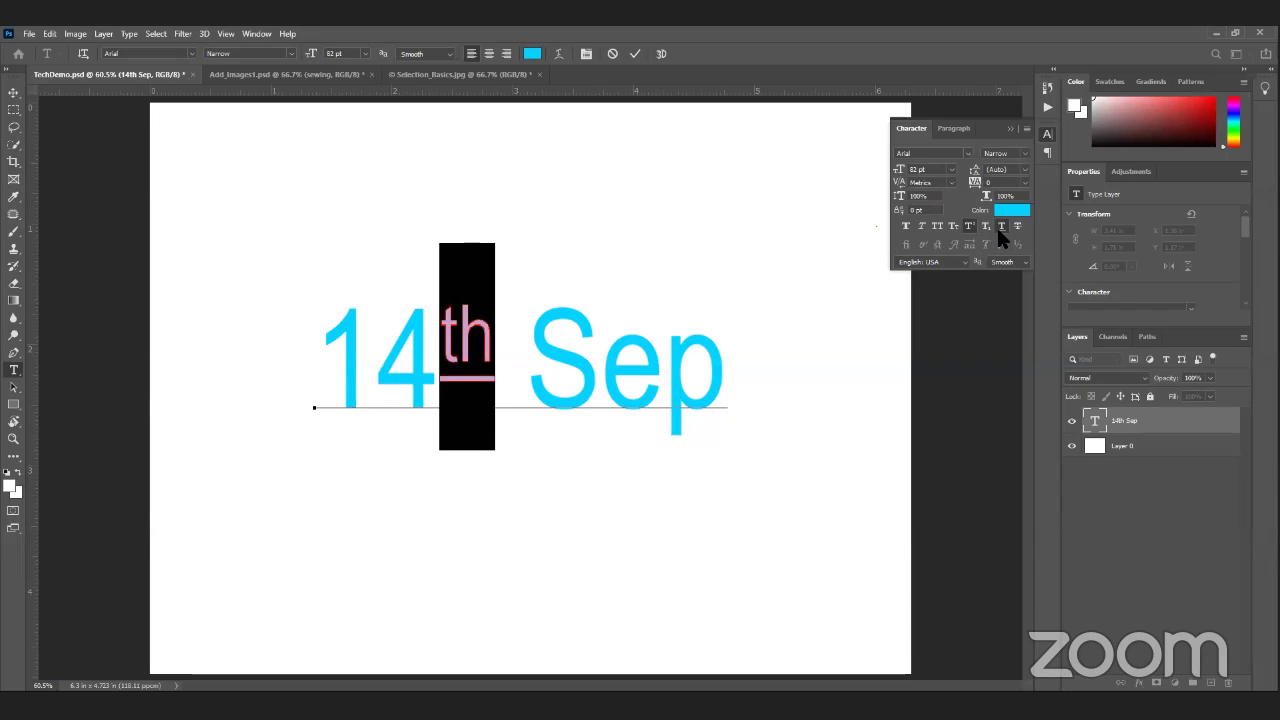
click(998, 226)
drag(528, 340, 712, 340)
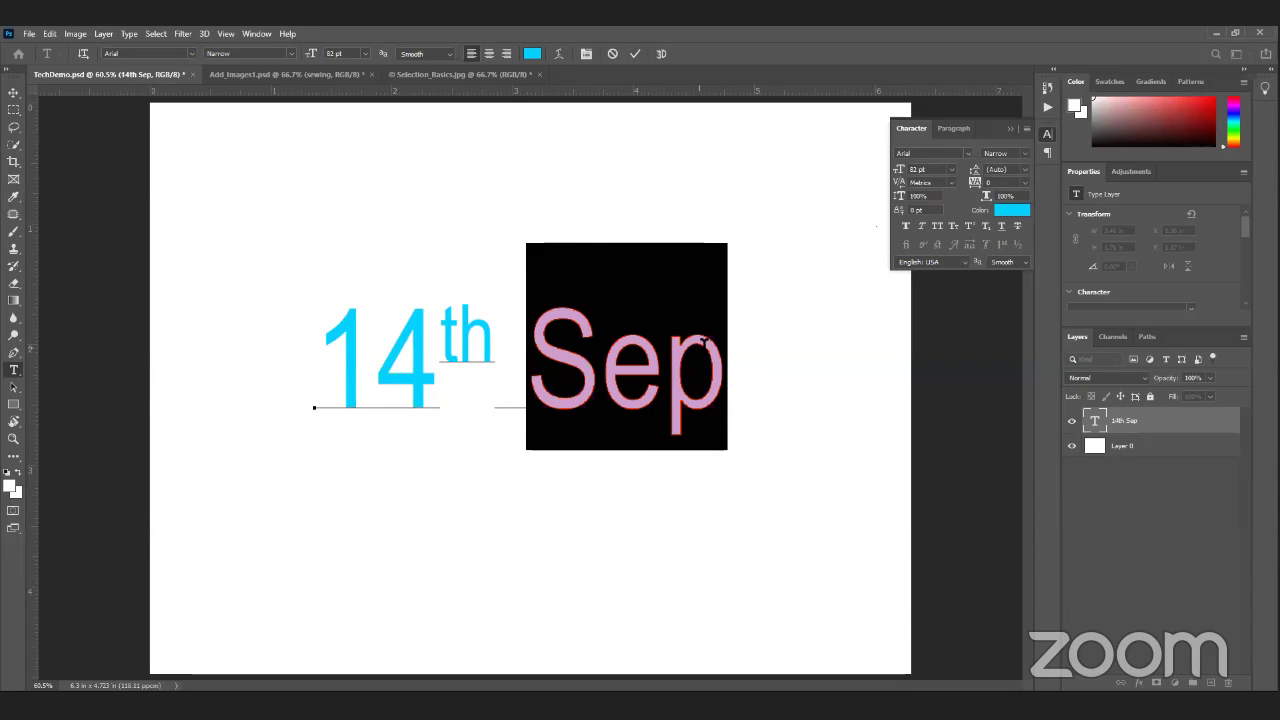
click(1001, 226)
click(634, 53)
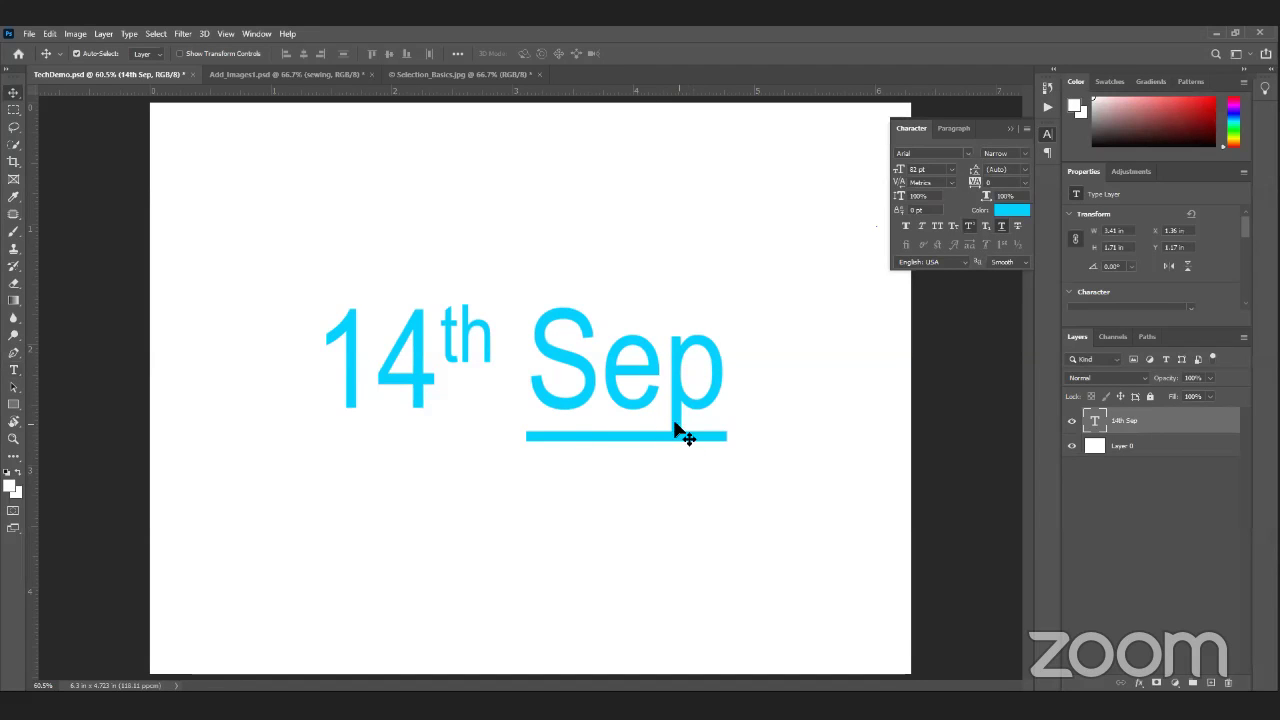
Step: Remove Sep's underline, trial strikethrough and small caps on it, and commit
triple_click(656, 372)
click(657, 377)
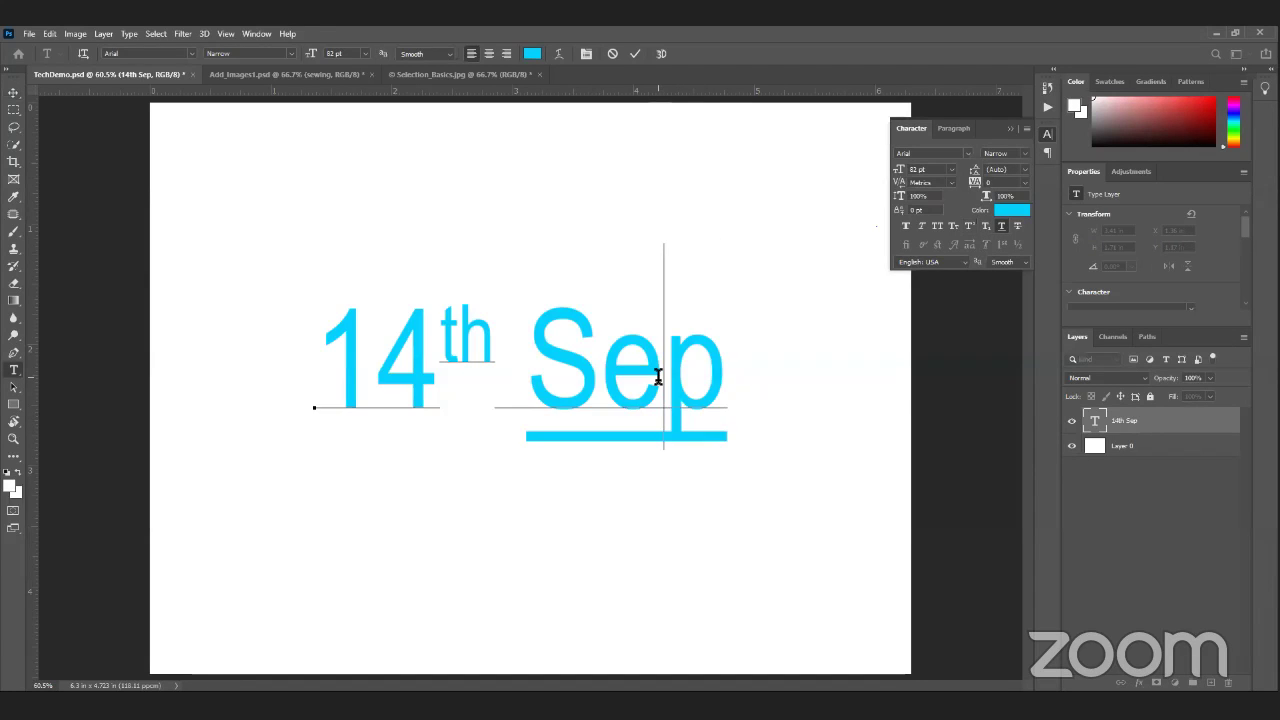
double_click(657, 377)
click(999, 226)
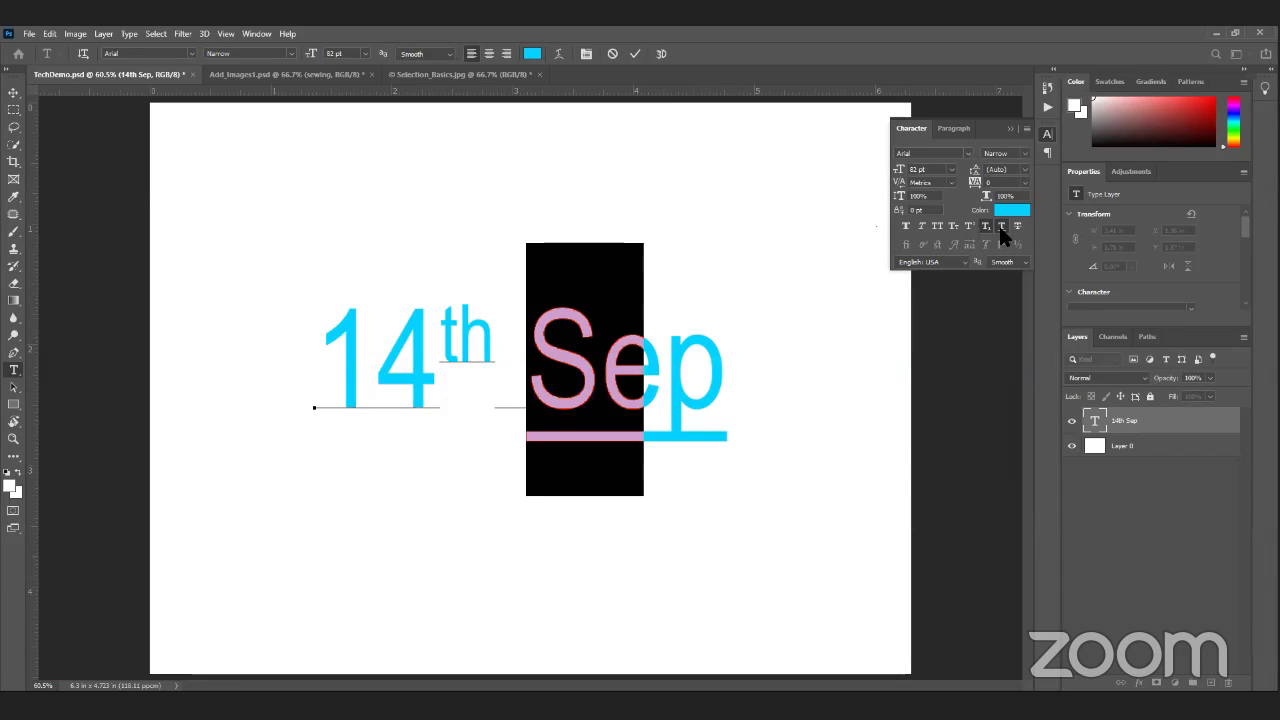
click(1016, 227)
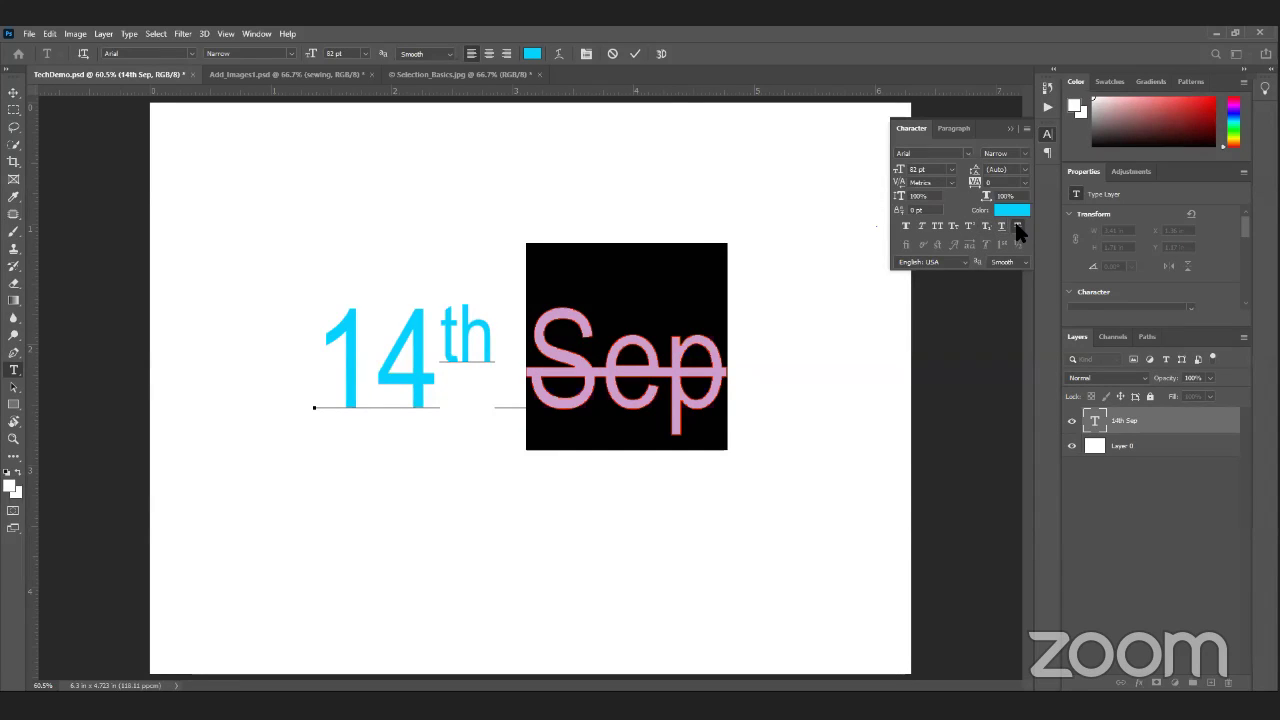
click(1017, 227)
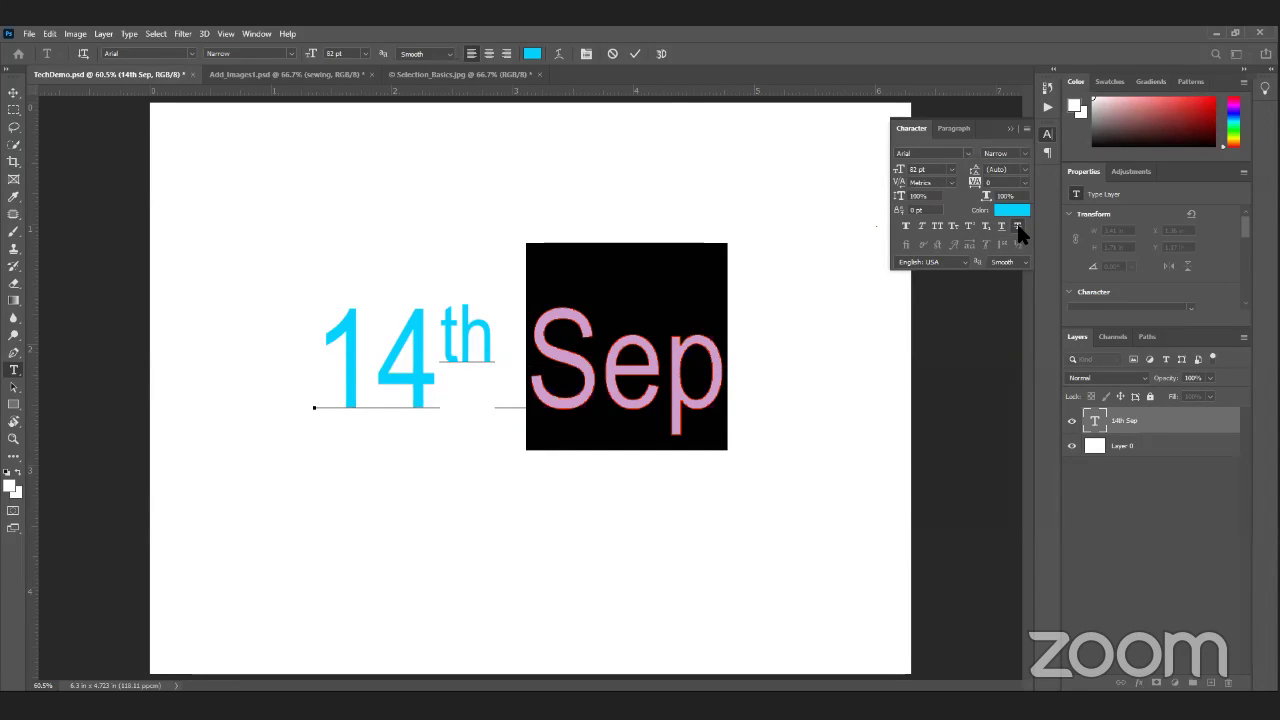
click(951, 222)
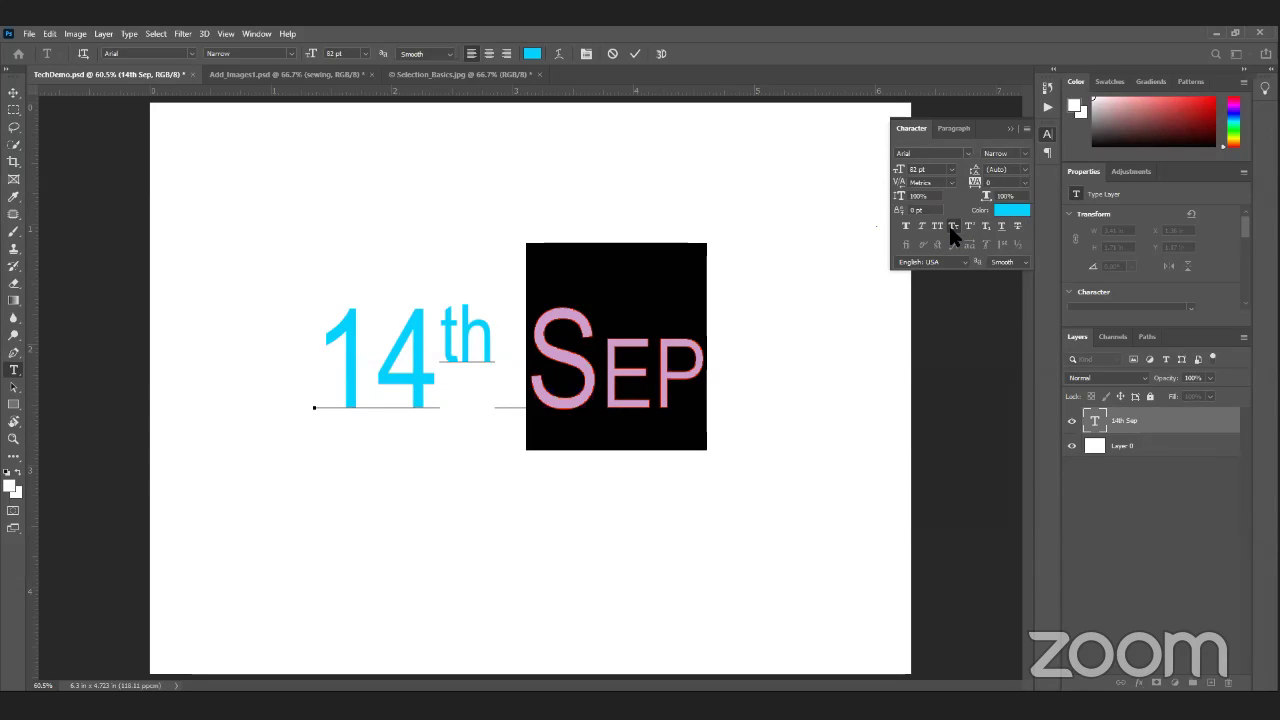
click(954, 221)
click(954, 221)
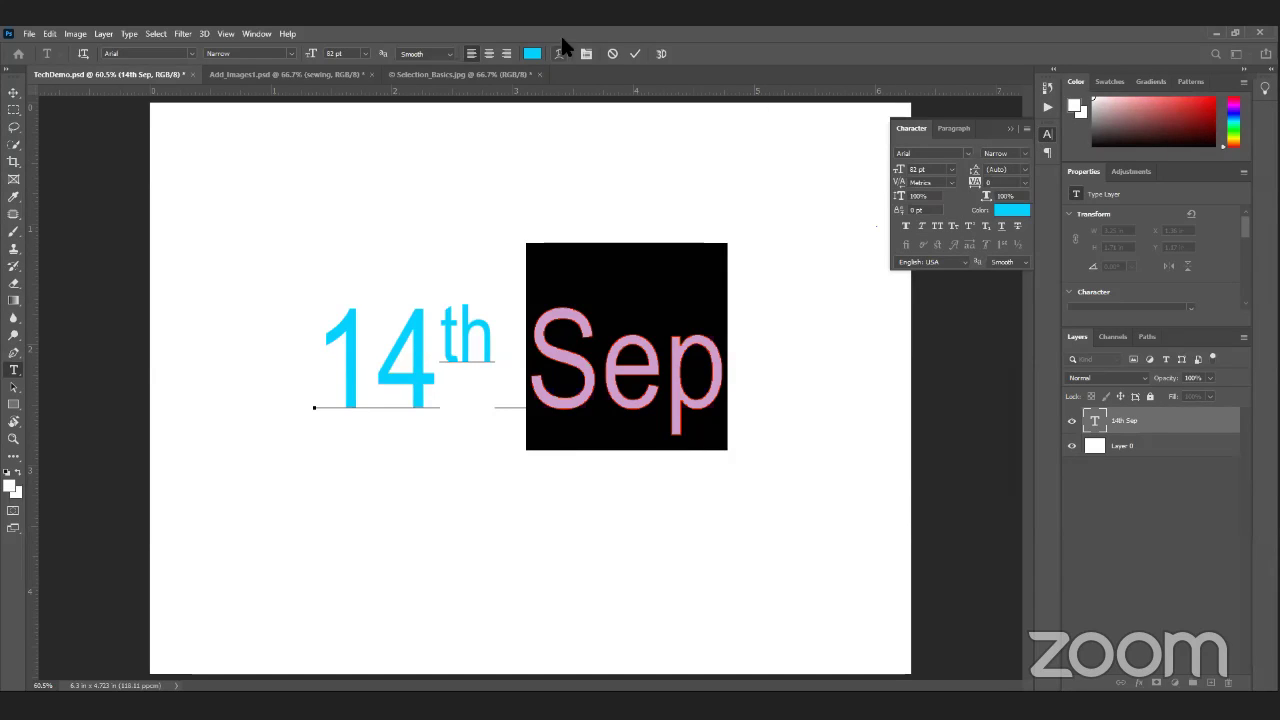
click(635, 54)
Step: Switch between the Add_Images1, neon motel and TechDemo documents, collapsing the Character panel
key(v)
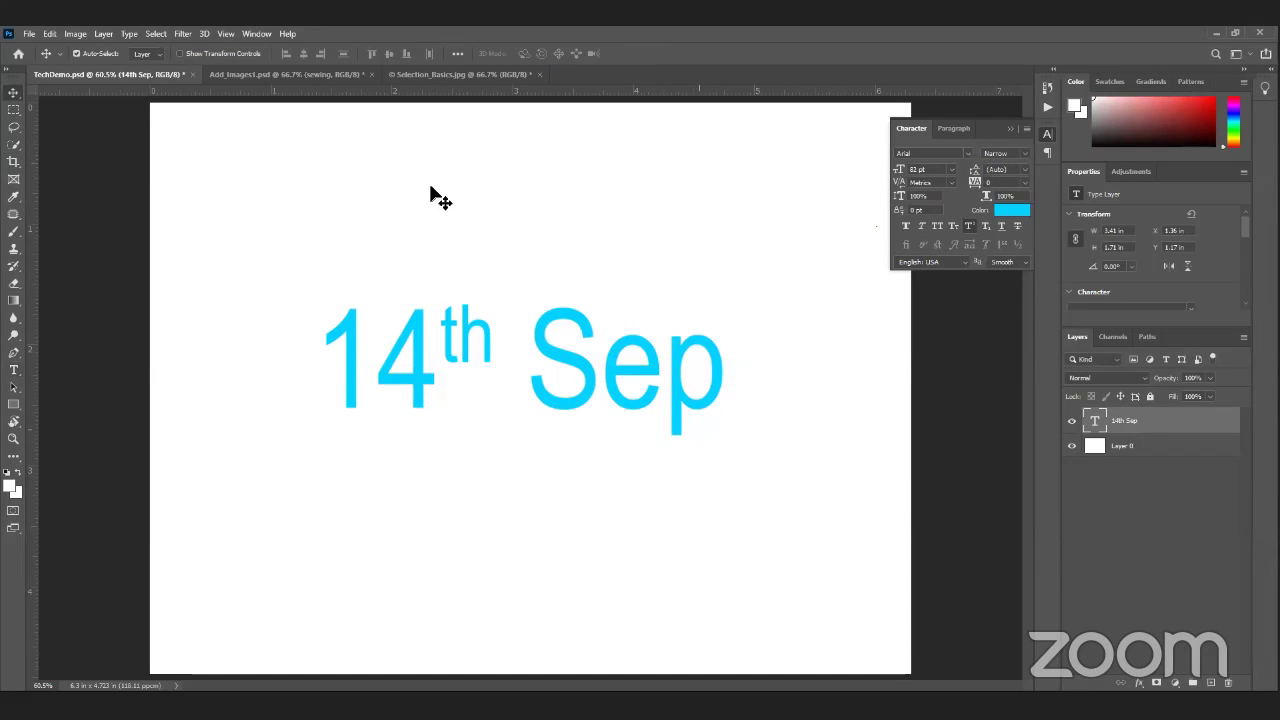
click(283, 75)
click(430, 75)
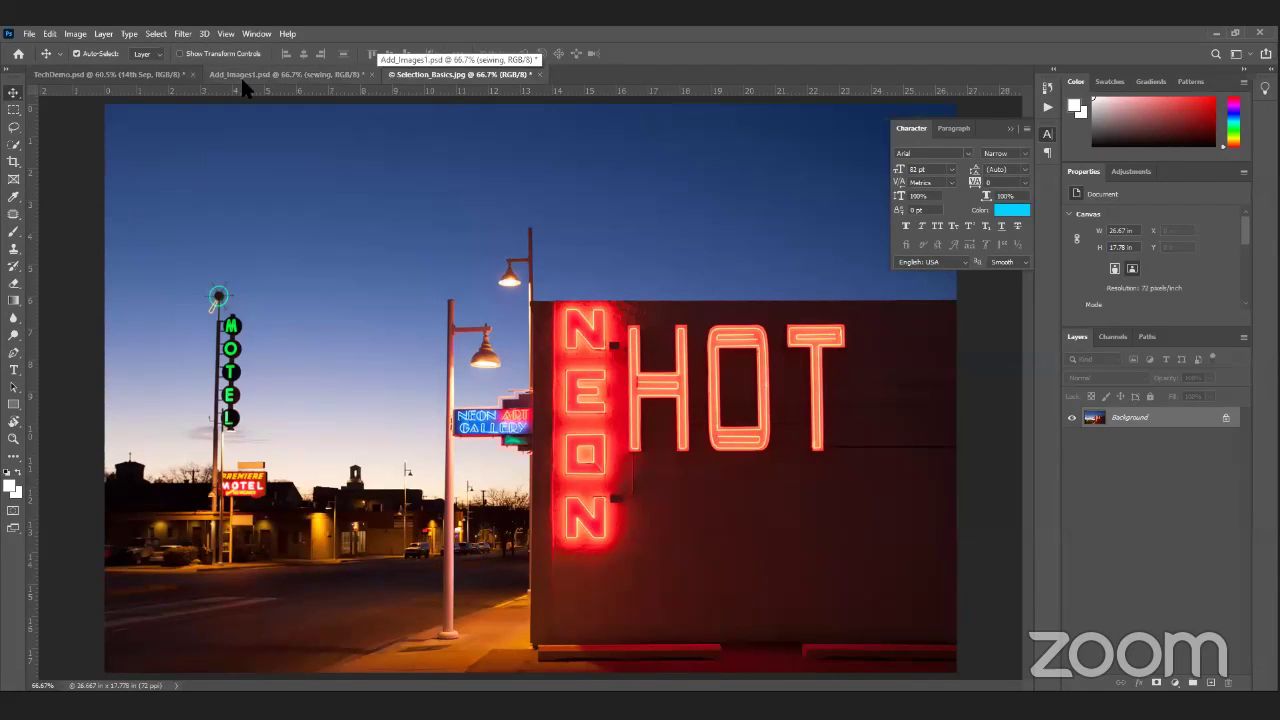
click(150, 75)
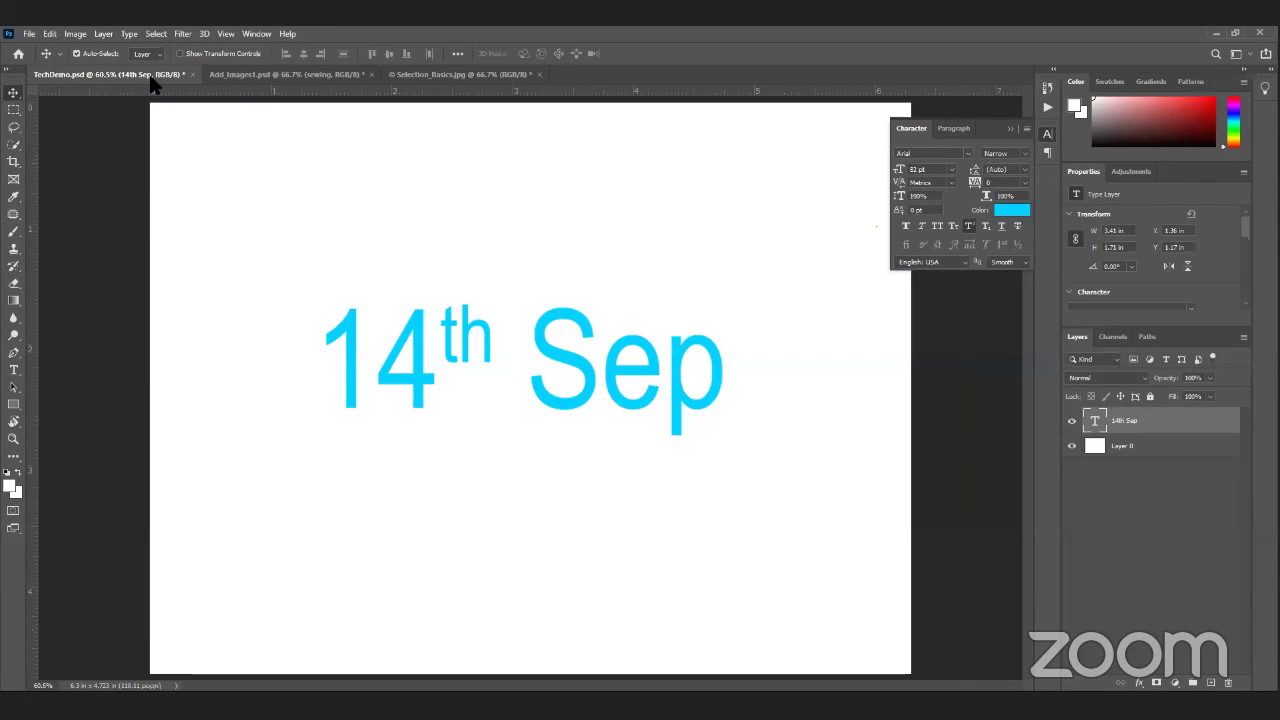
click(509, 79)
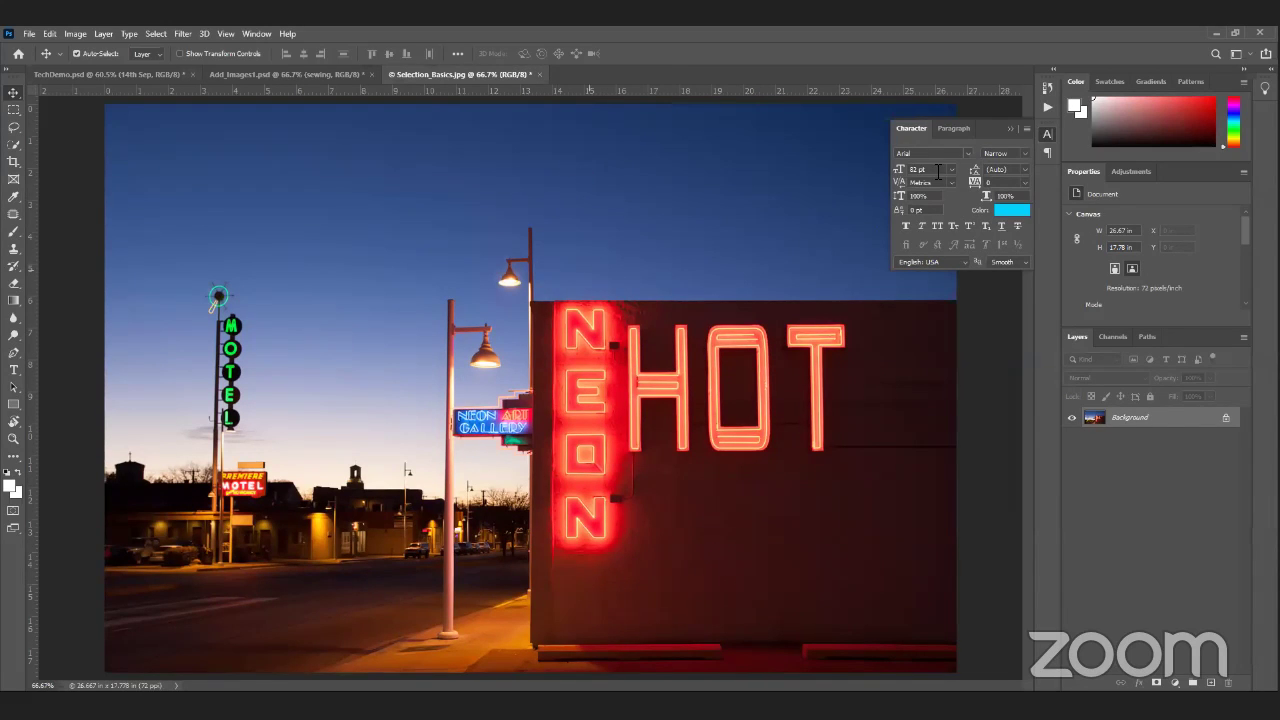
click(1045, 134)
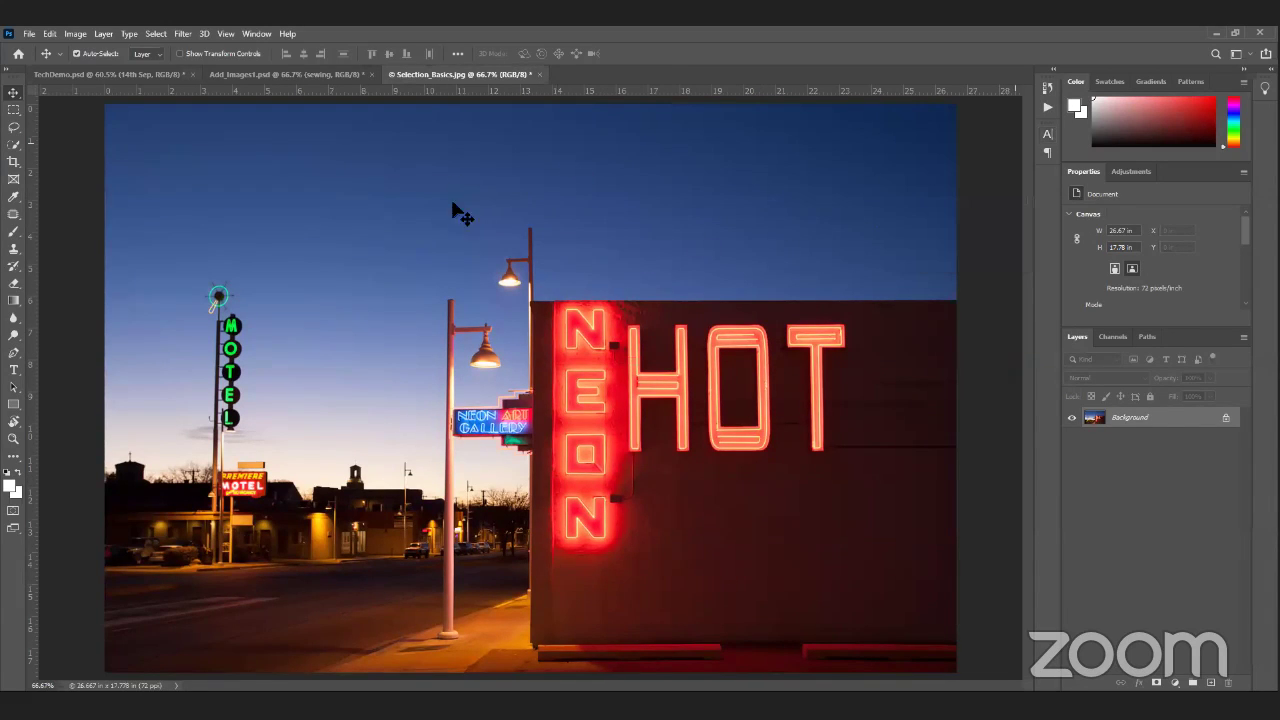
click(12, 406)
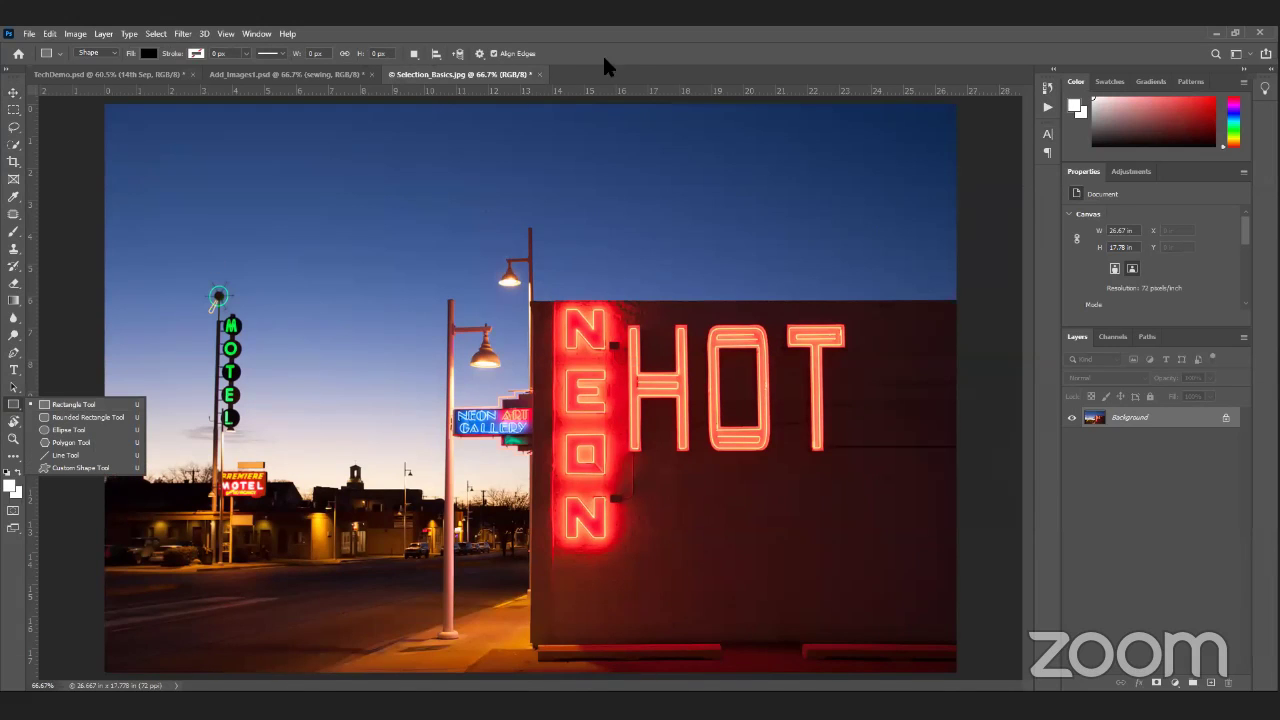
click(150, 74)
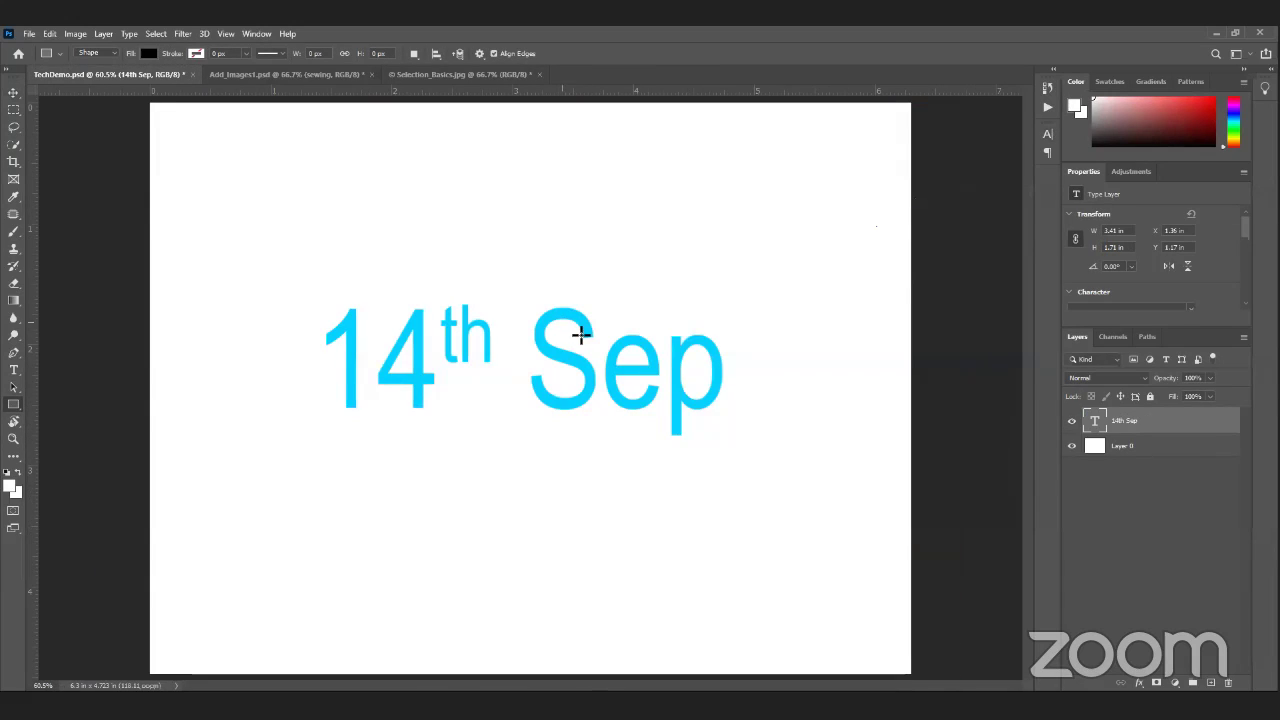
Step: Move the 14th Sep text higher on the TechDemo canvas, undoing a stray duplicate
key(v)
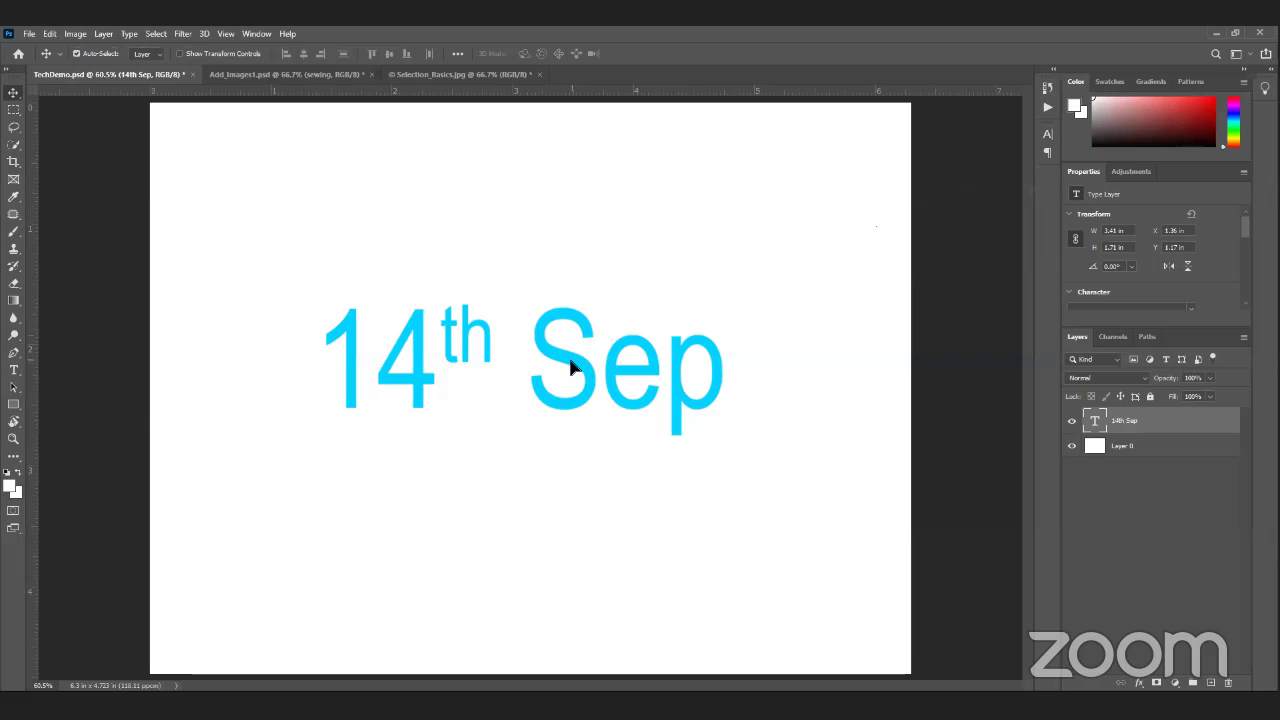
drag(573, 368, 593, 459)
key(ctrl+z)
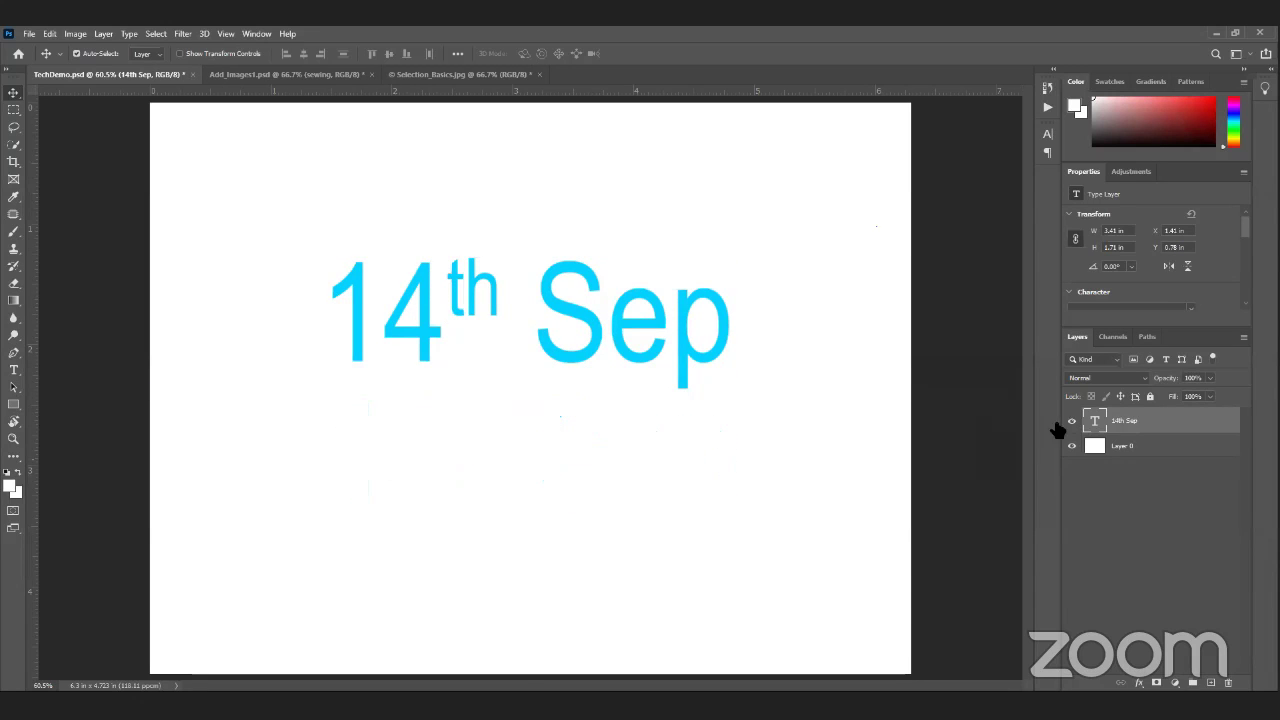
right_click(1120, 423)
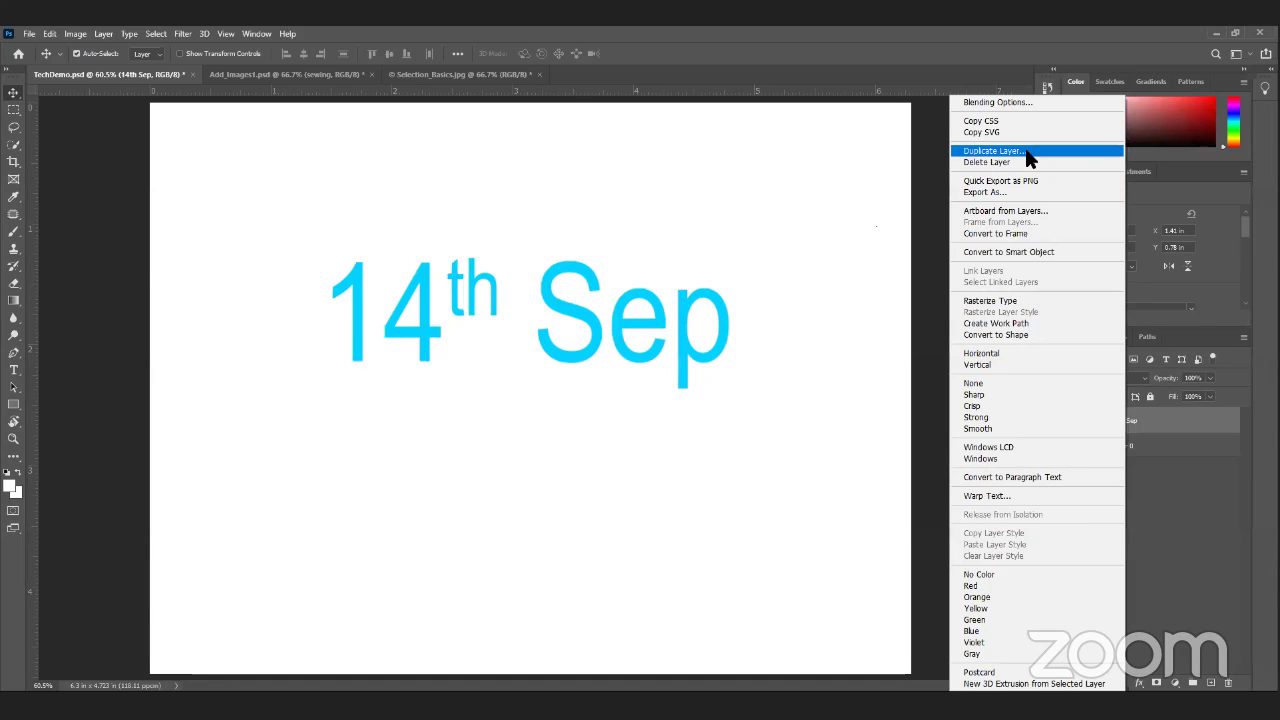
Step: Create a '14th Sep copy' layer with Ctrl+J and place it directly beneath the original
click(1158, 447)
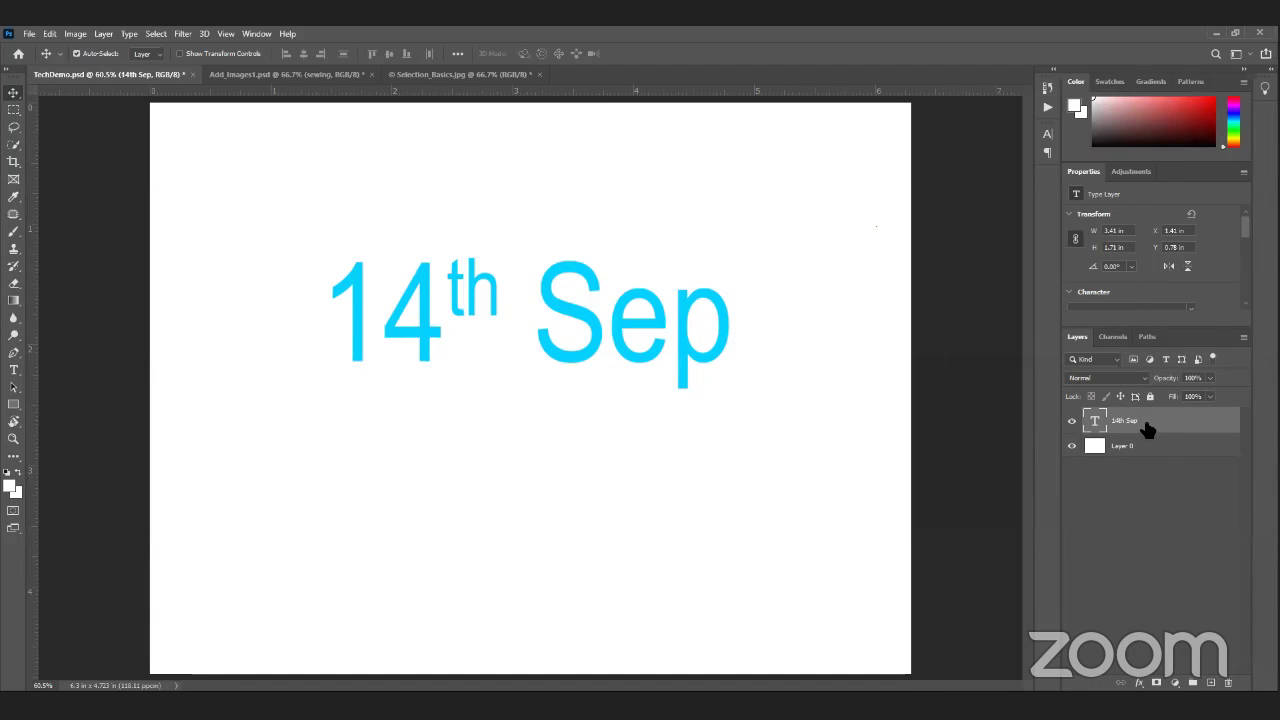
key(ctrl+j)
drag(677, 349, 690, 500)
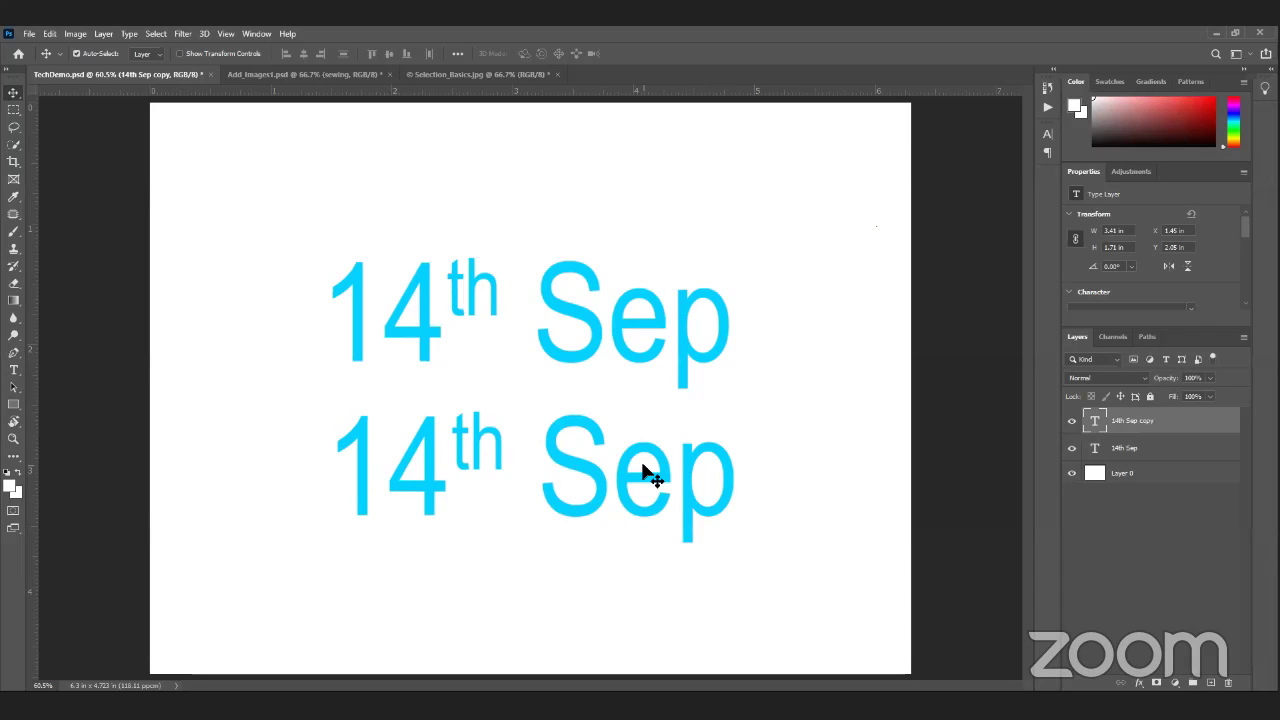
double_click(652, 472)
Step: Recolour the S in the copied 14th Sep line to red
click(574, 452)
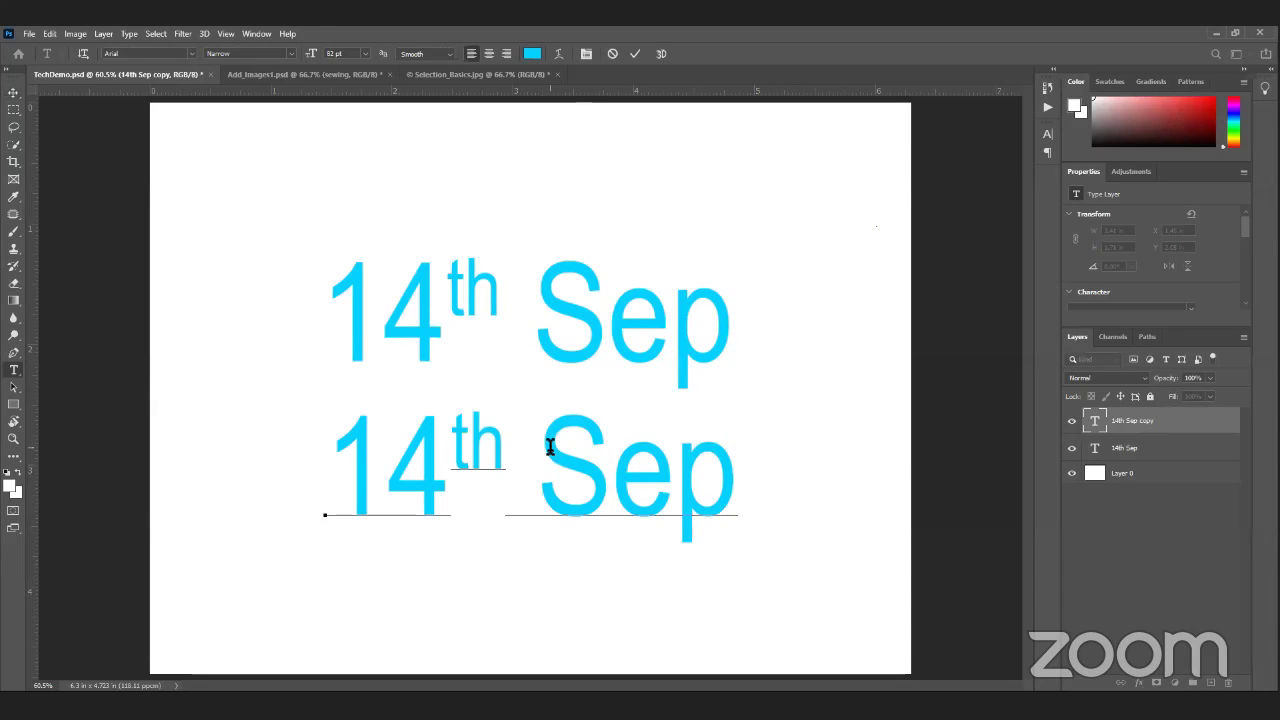
shift+click(613, 476)
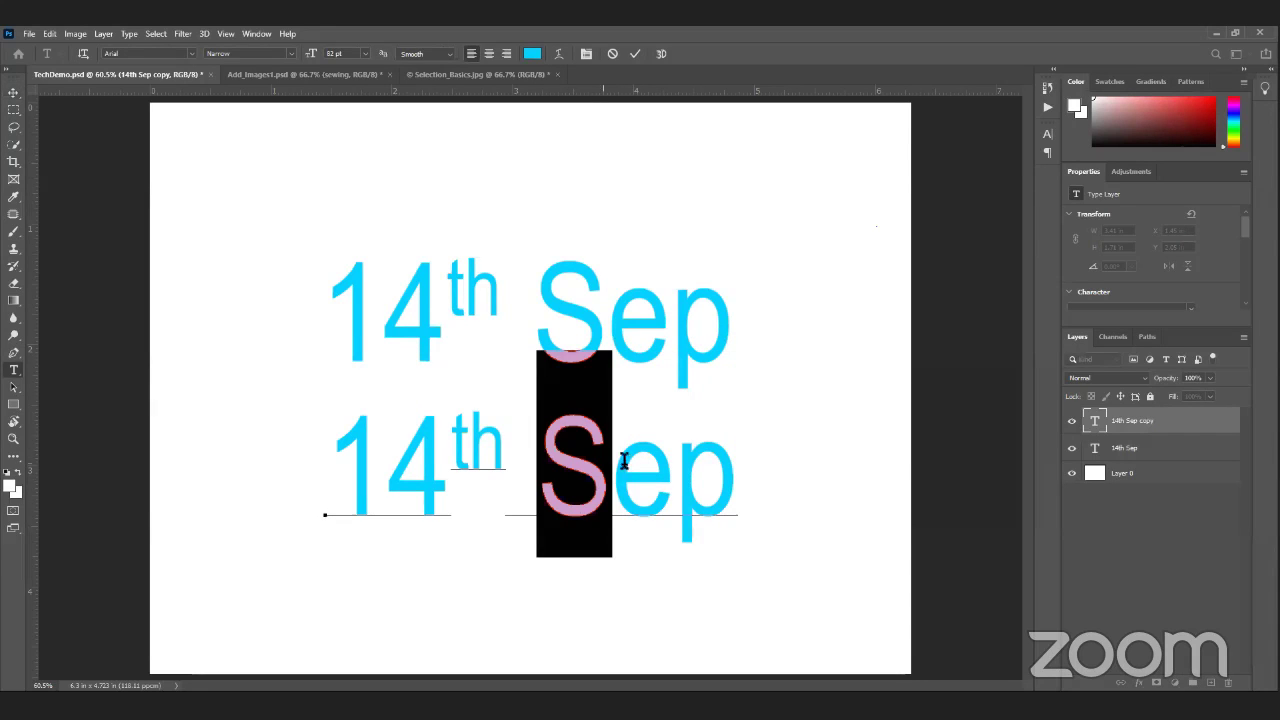
click(623, 460)
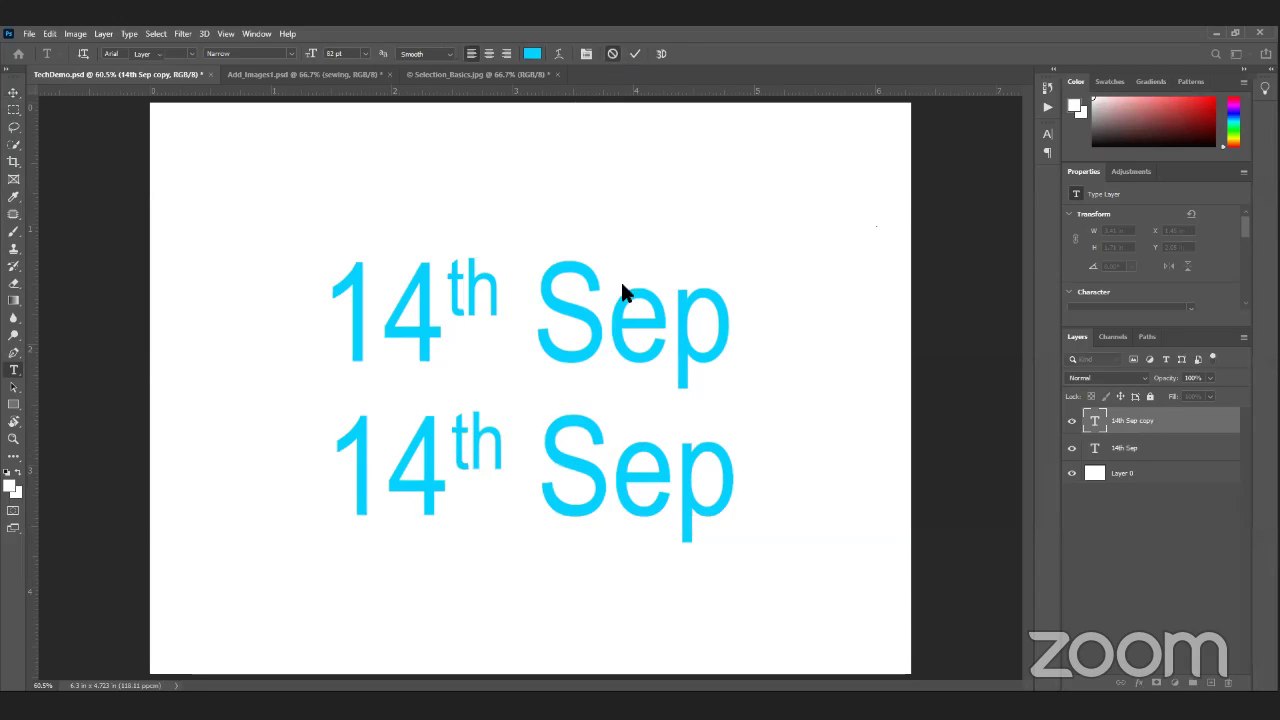
key(Escape)
key(v)
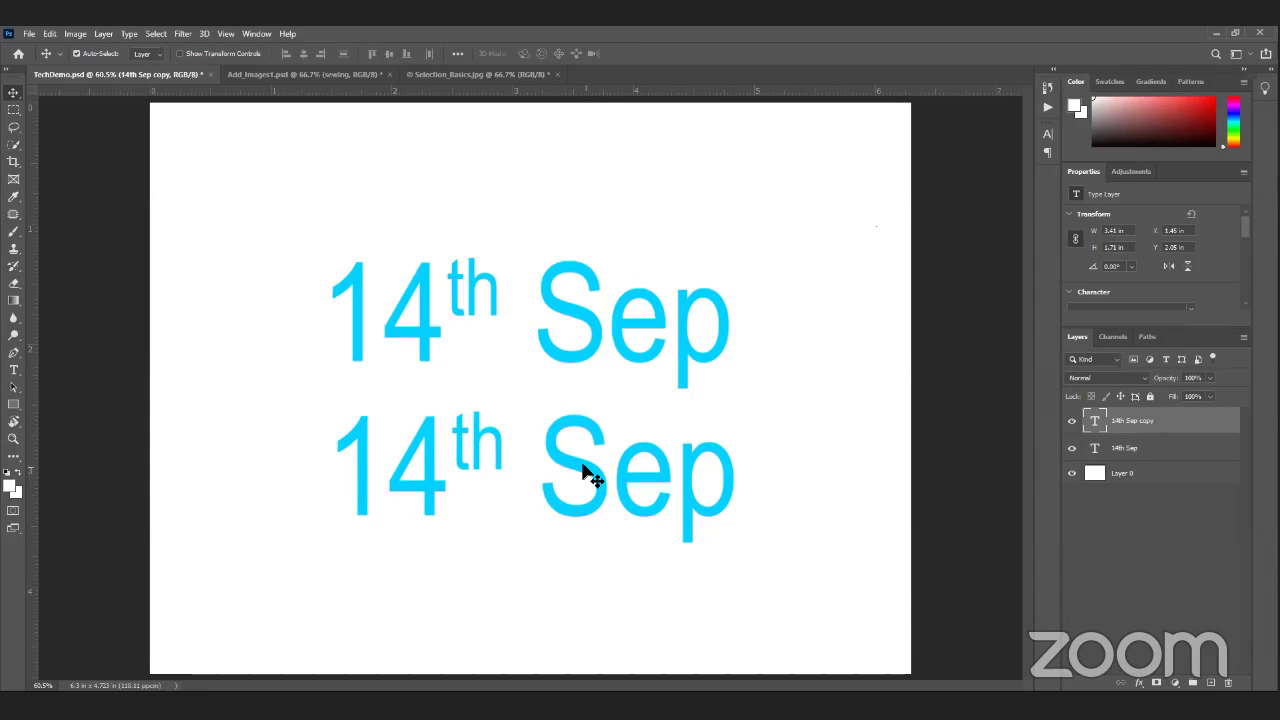
double_click(540, 451)
drag(536, 455, 612, 460)
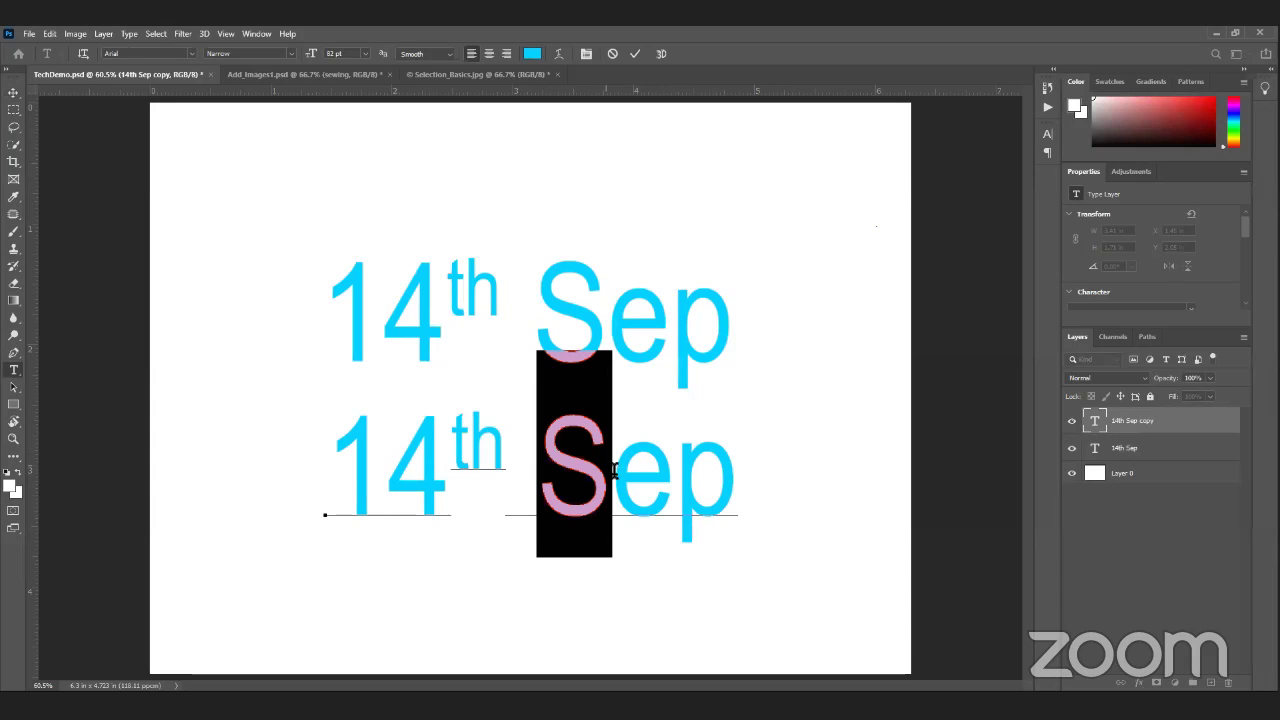
click(532, 54)
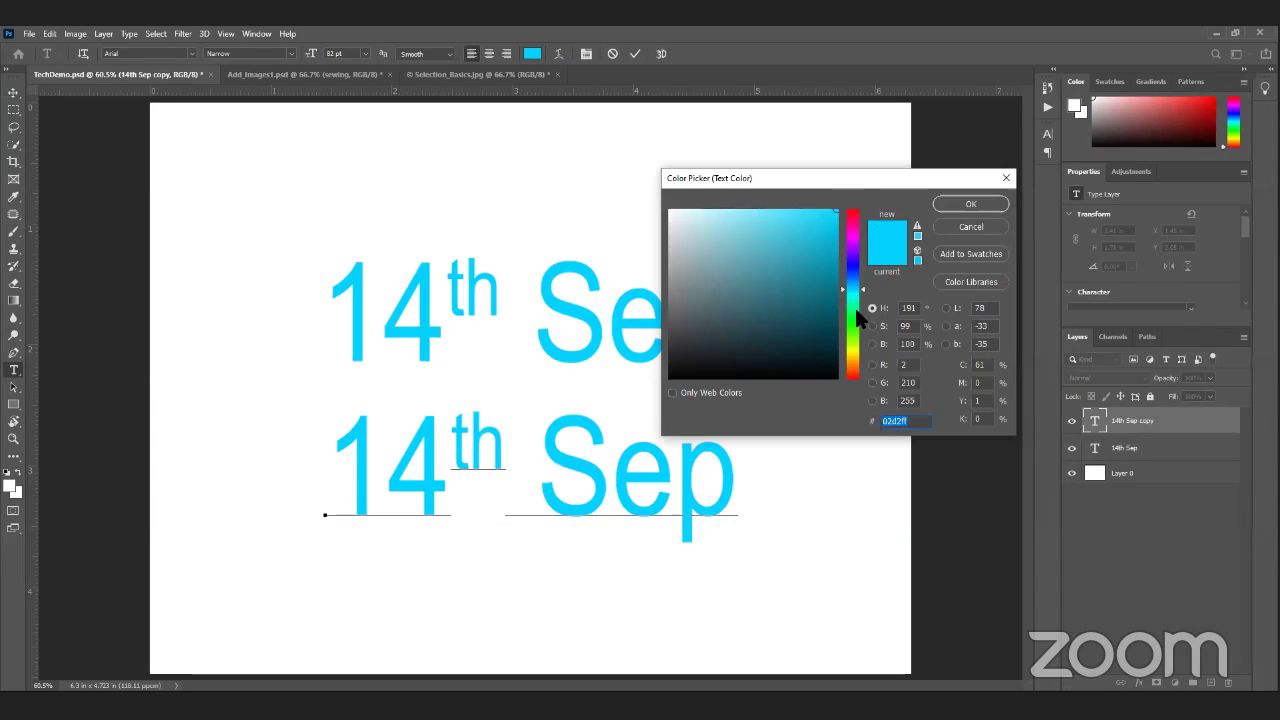
drag(854, 305, 850, 328)
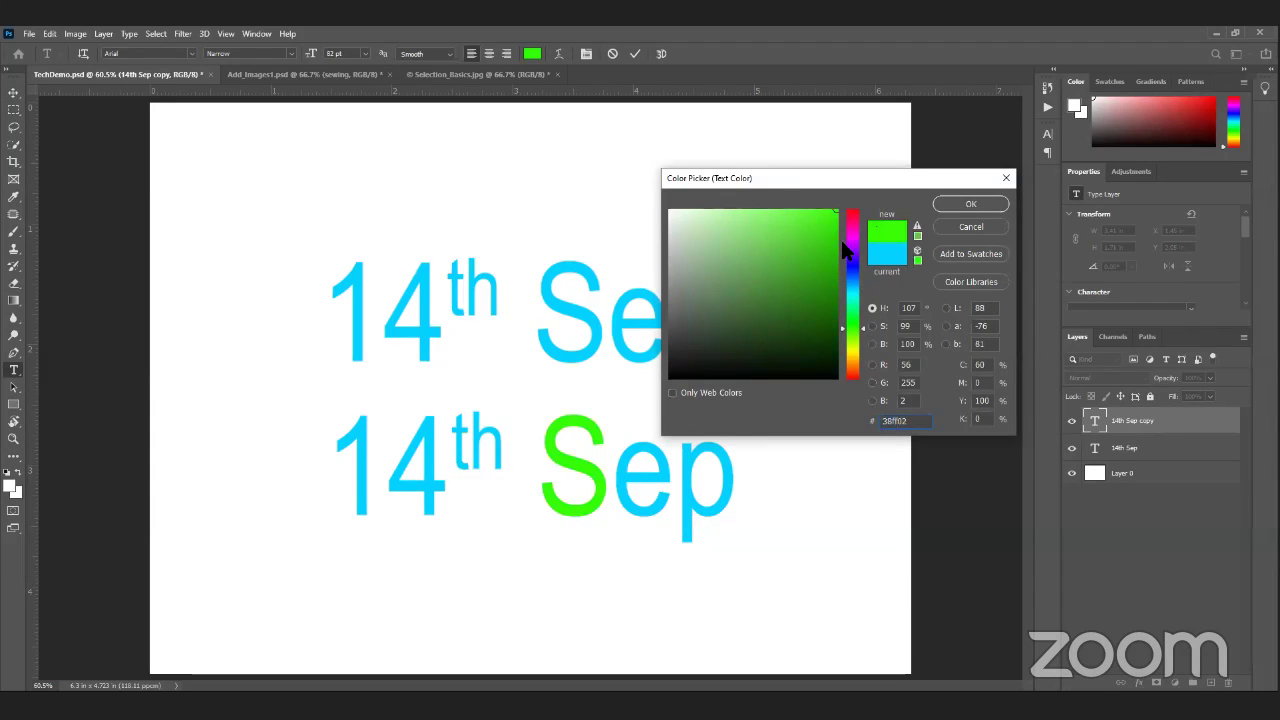
drag(850, 255, 852, 222)
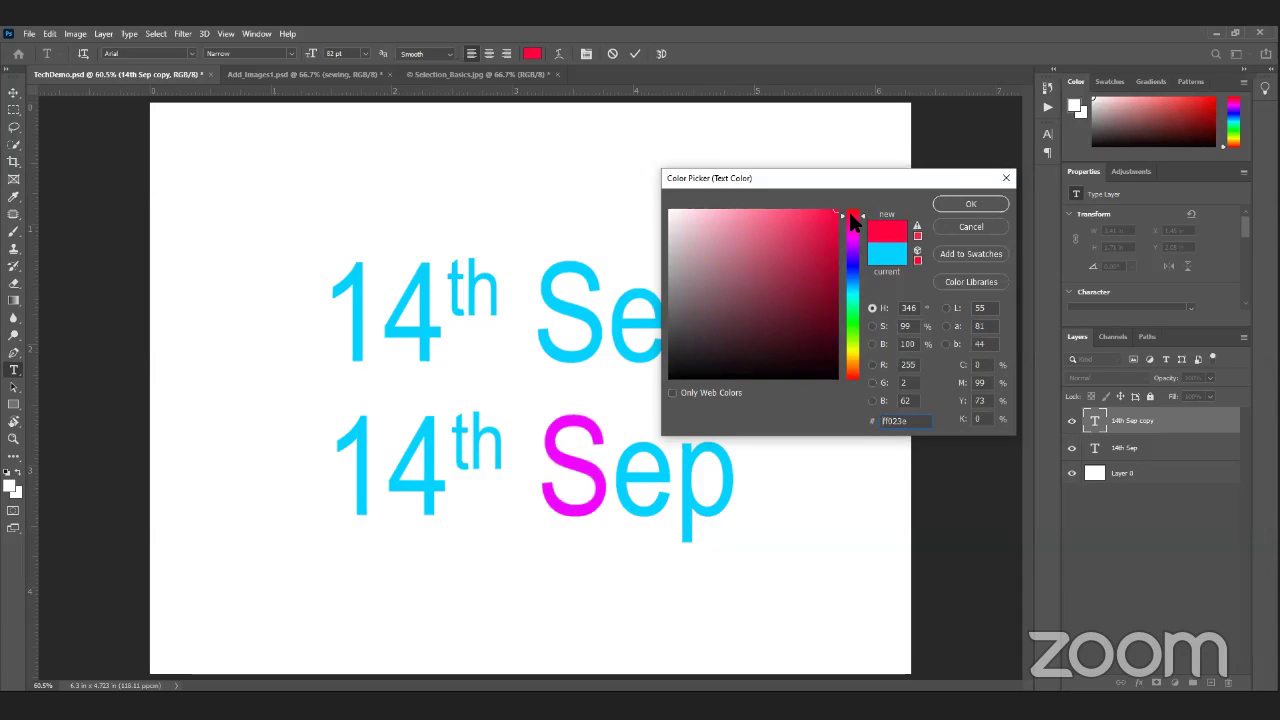
key(Return)
click(636, 54)
key(v)
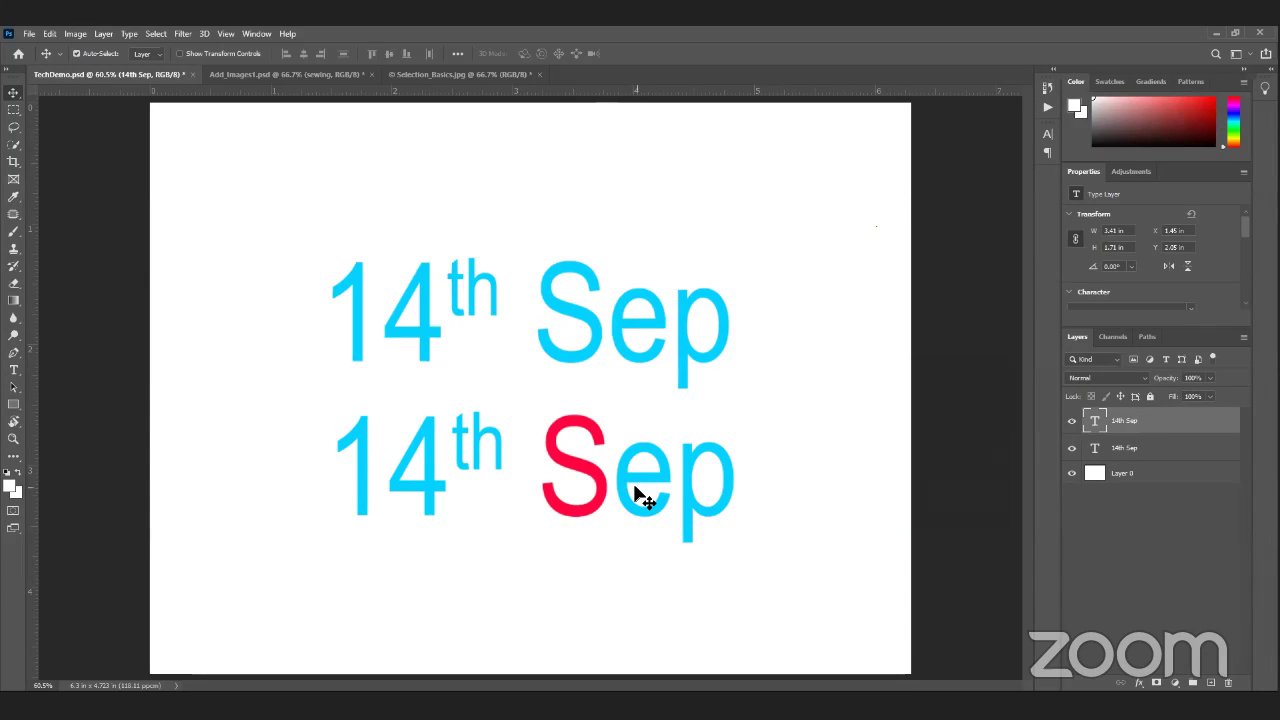
Step: Make the 14th in the copied date line orange
double_click(386, 450)
click(337, 443)
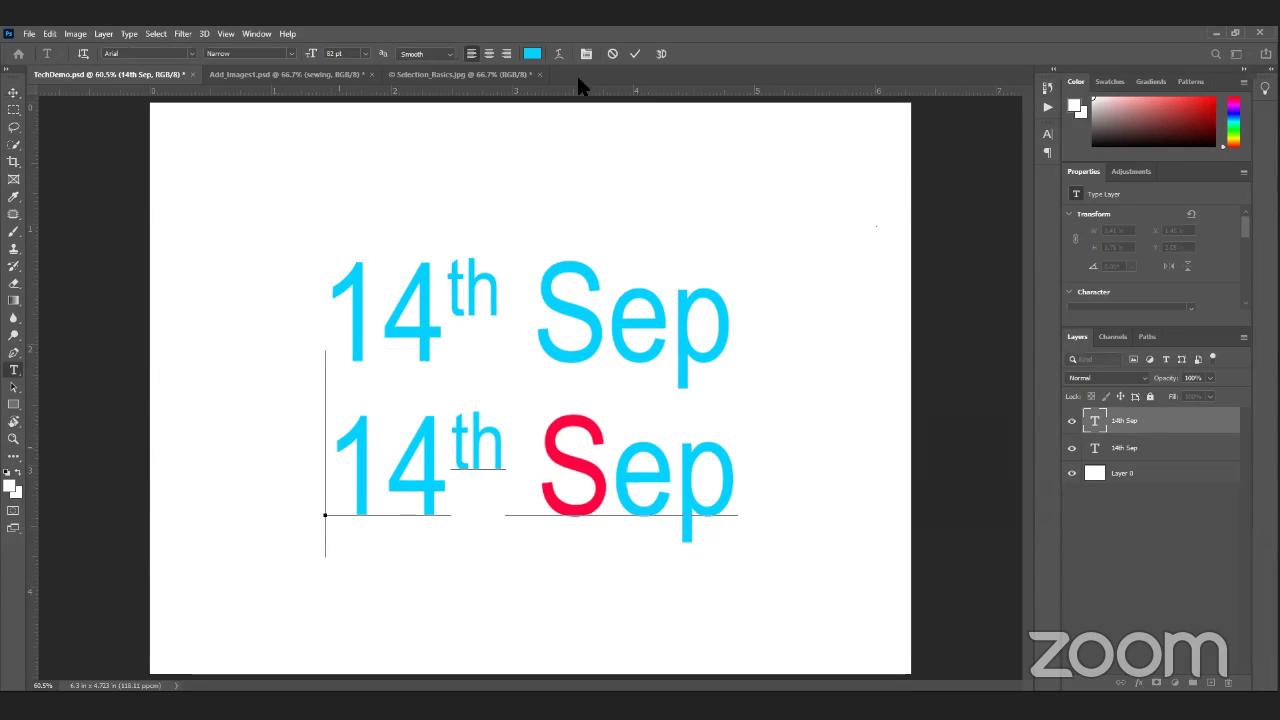
key(shift+Right)
key(shift+Right)
key(shift+Right)
key(shift+Right)
click(532, 54)
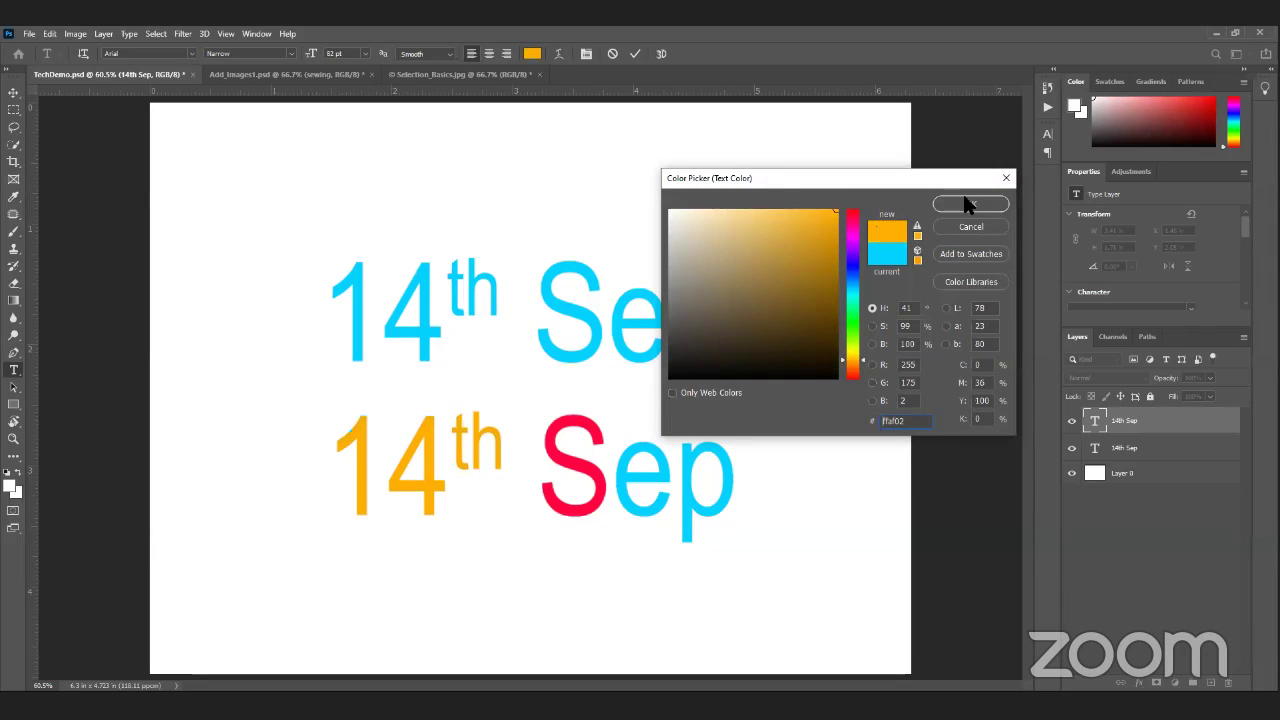
click(964, 201)
key(Escape)
key(v)
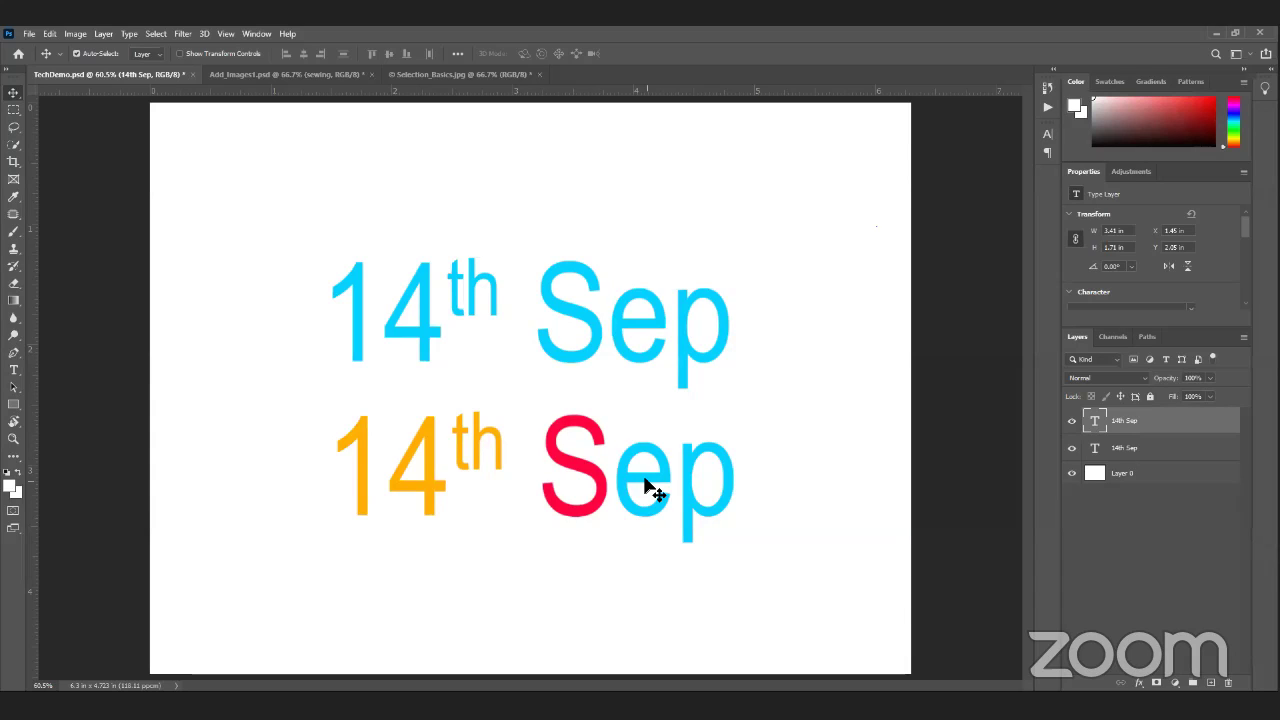
Step: Move the recoloured 14th Sep up beneath the original and select its layer
drag(652, 490, 648, 466)
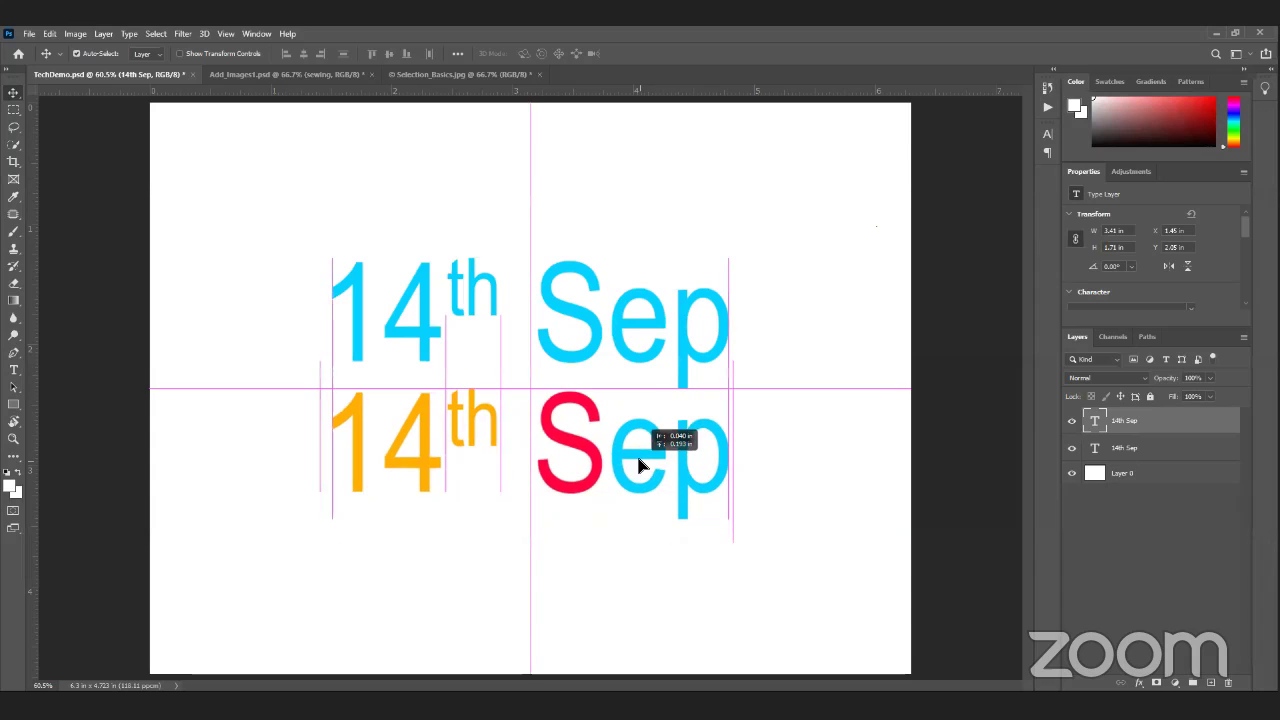
click(649, 366)
click(625, 440)
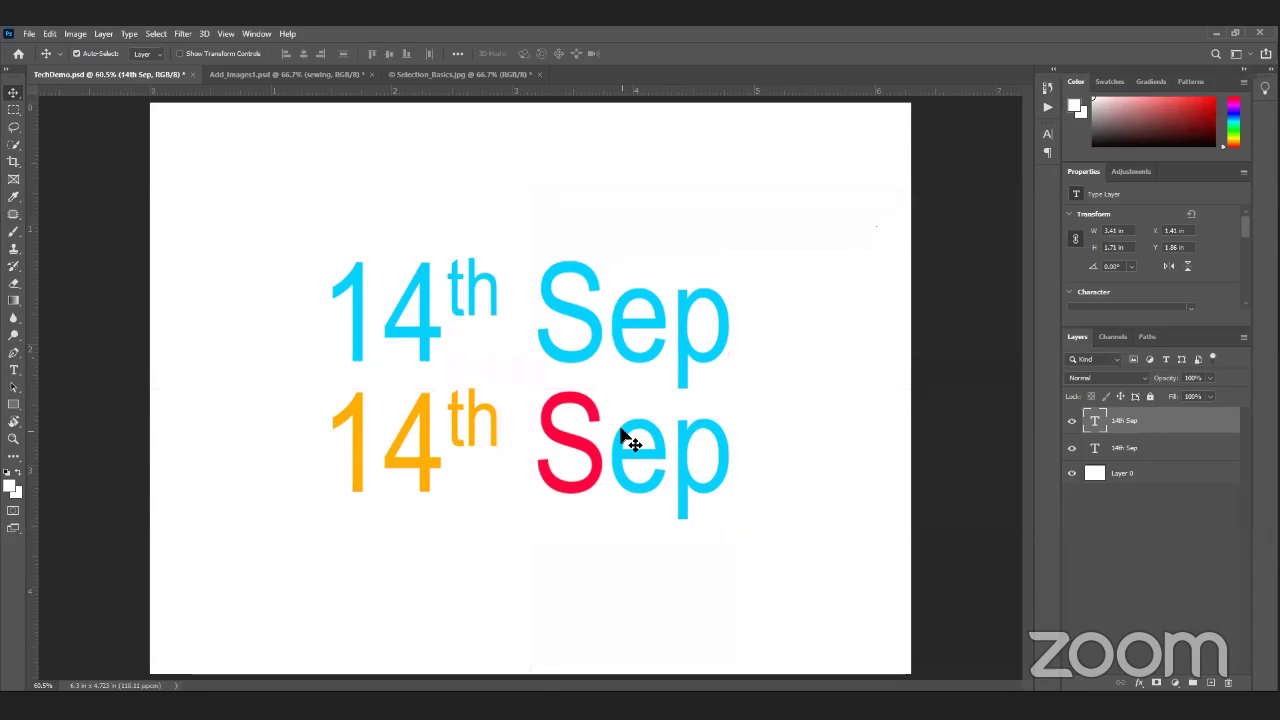
Step: Delete both the recoloured and the cyan 14th Sep text layers
key(Delete)
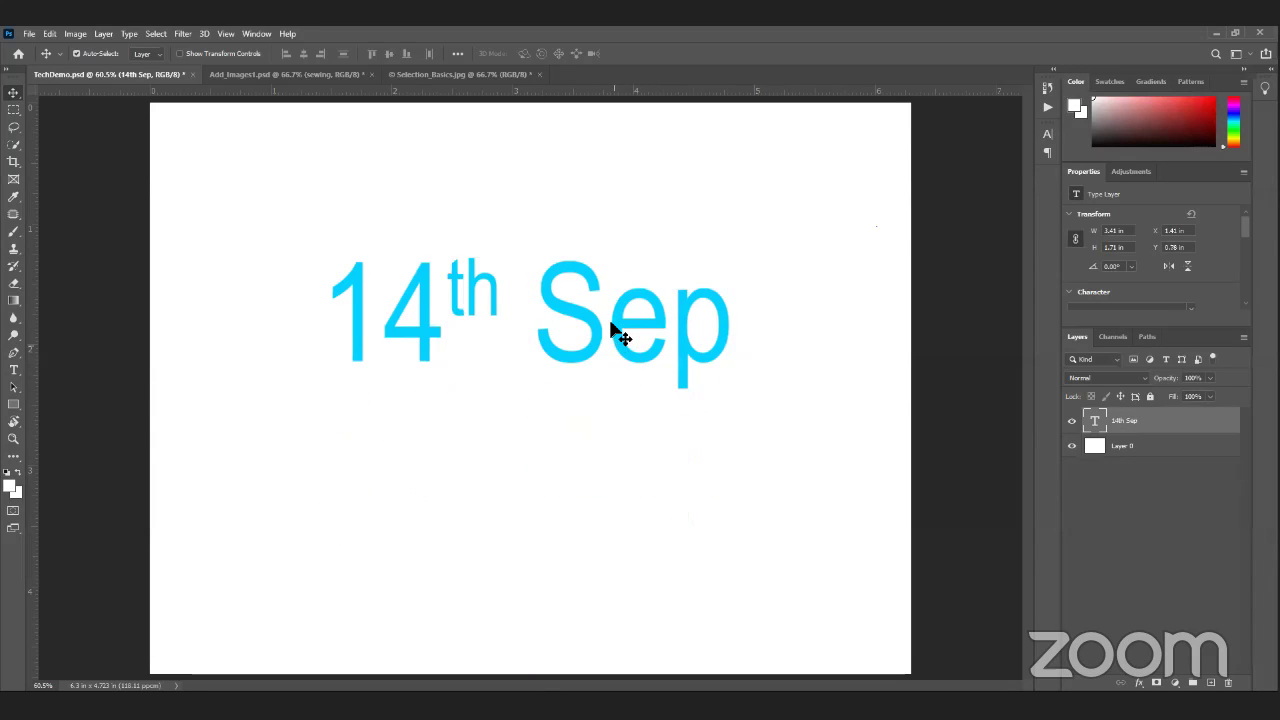
key(Delete)
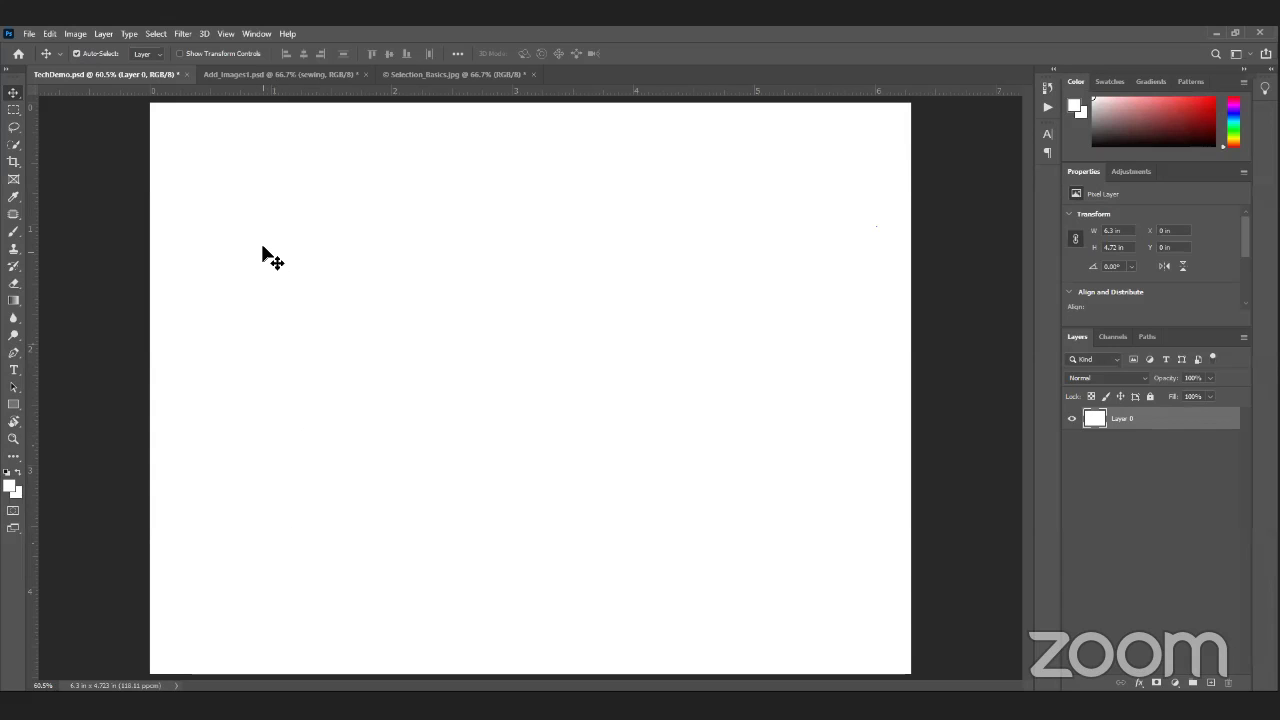
Step: Type 'All the best' as a new text layer and move it toward the page centre
key(t)
click(232, 276)
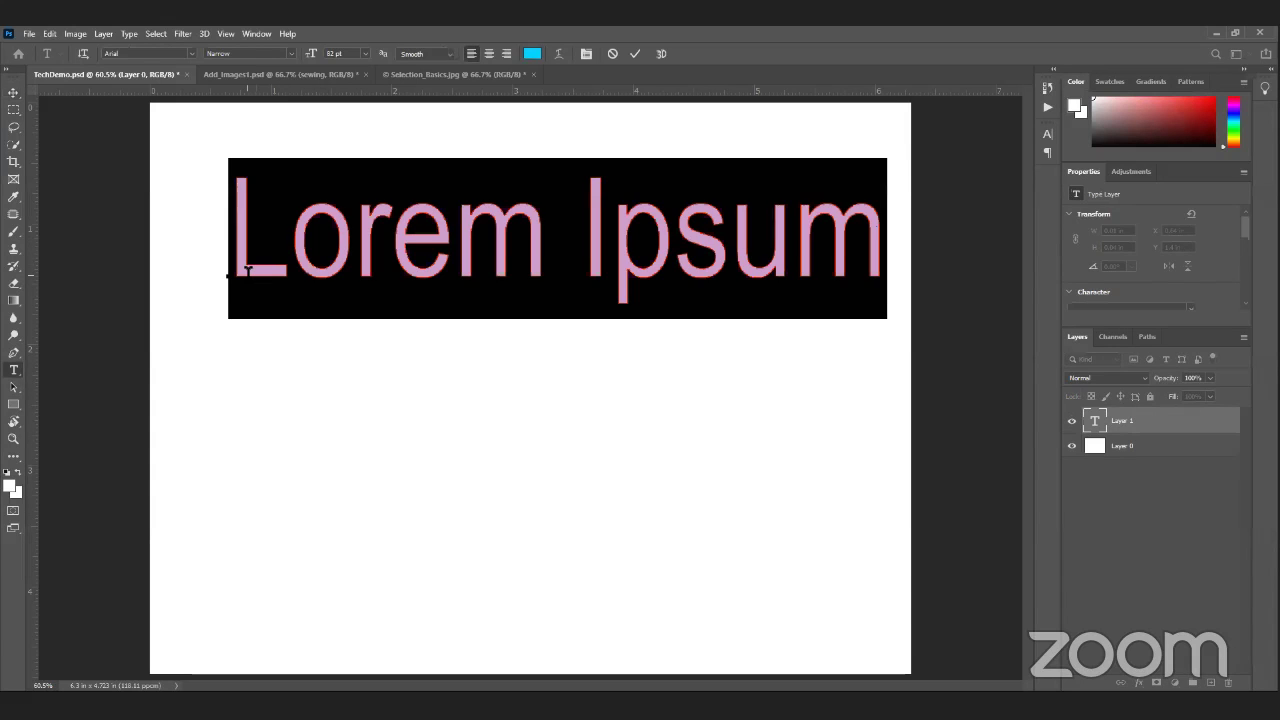
text(All the)
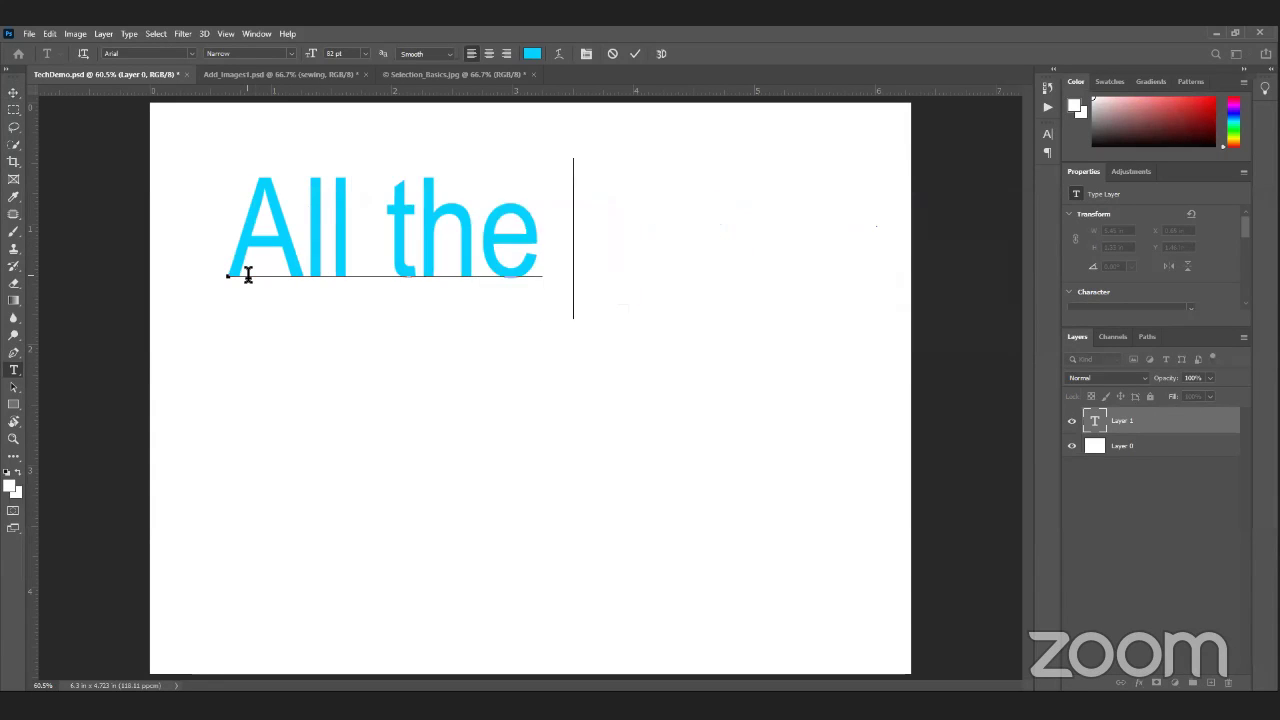
text( be)
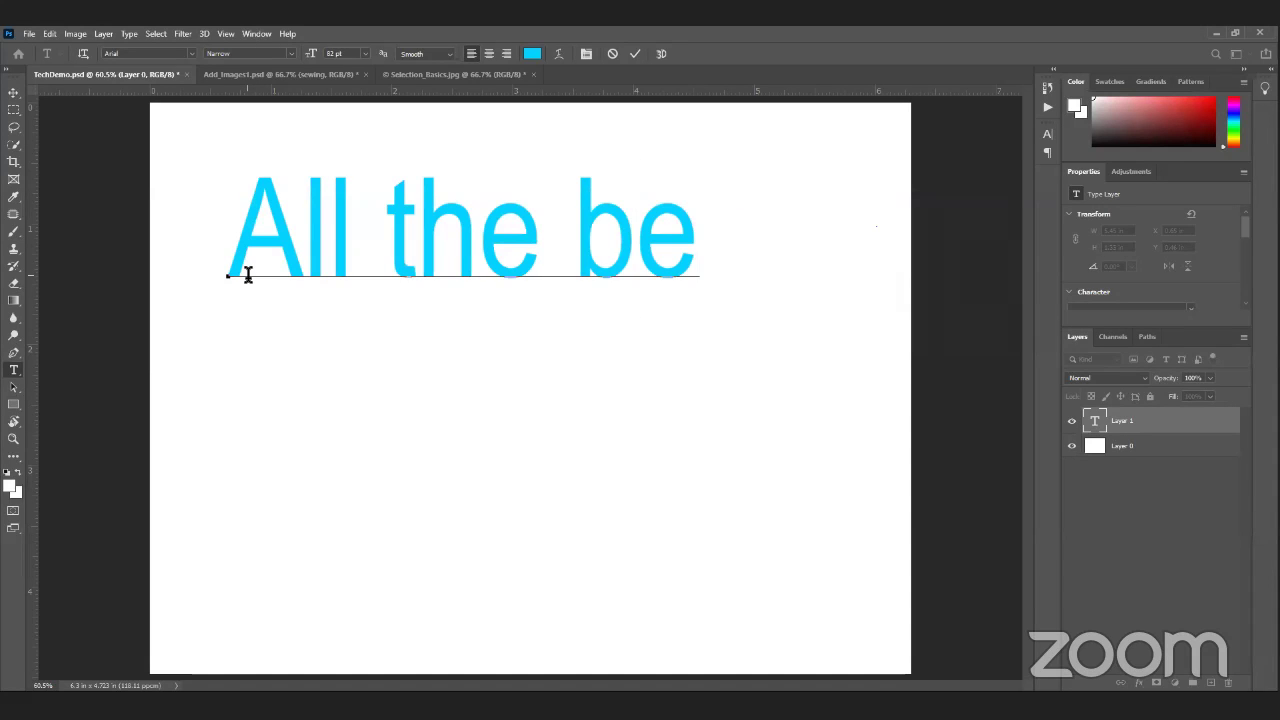
key(BackSpace)
text(est)
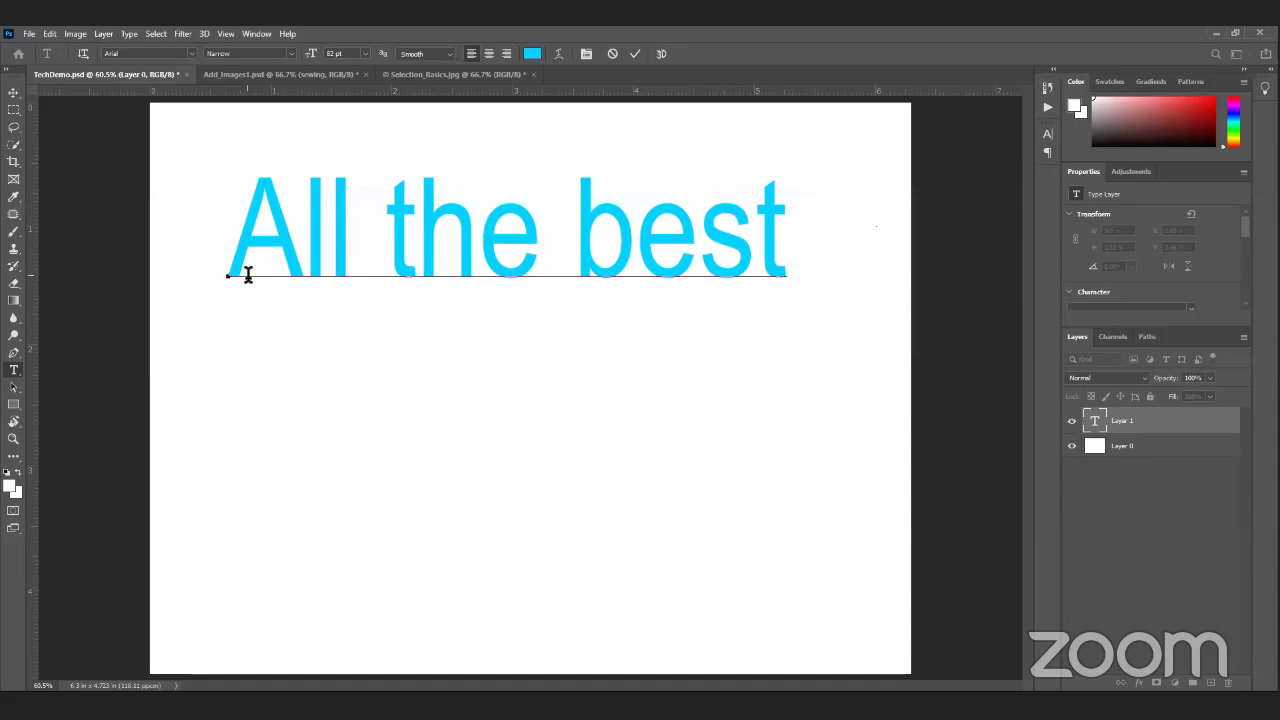
click(634, 53)
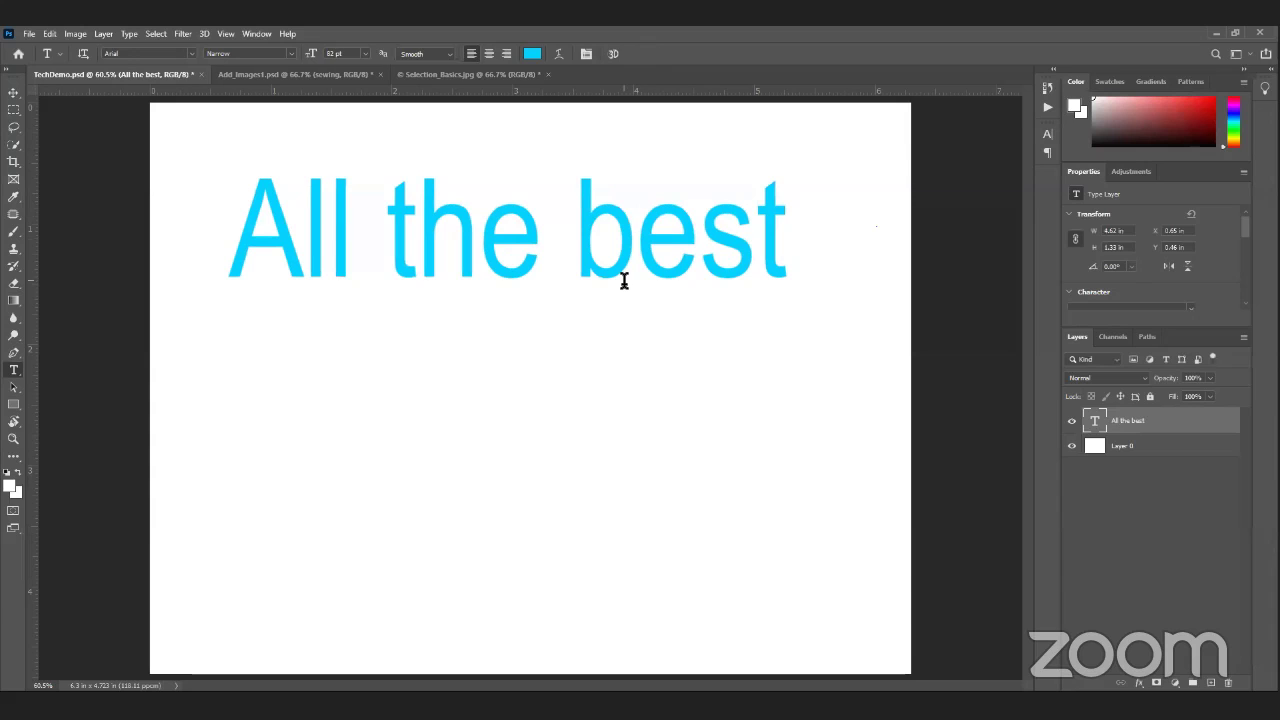
key(v)
drag(614, 280, 620, 302)
drag(624, 360, 643, 380)
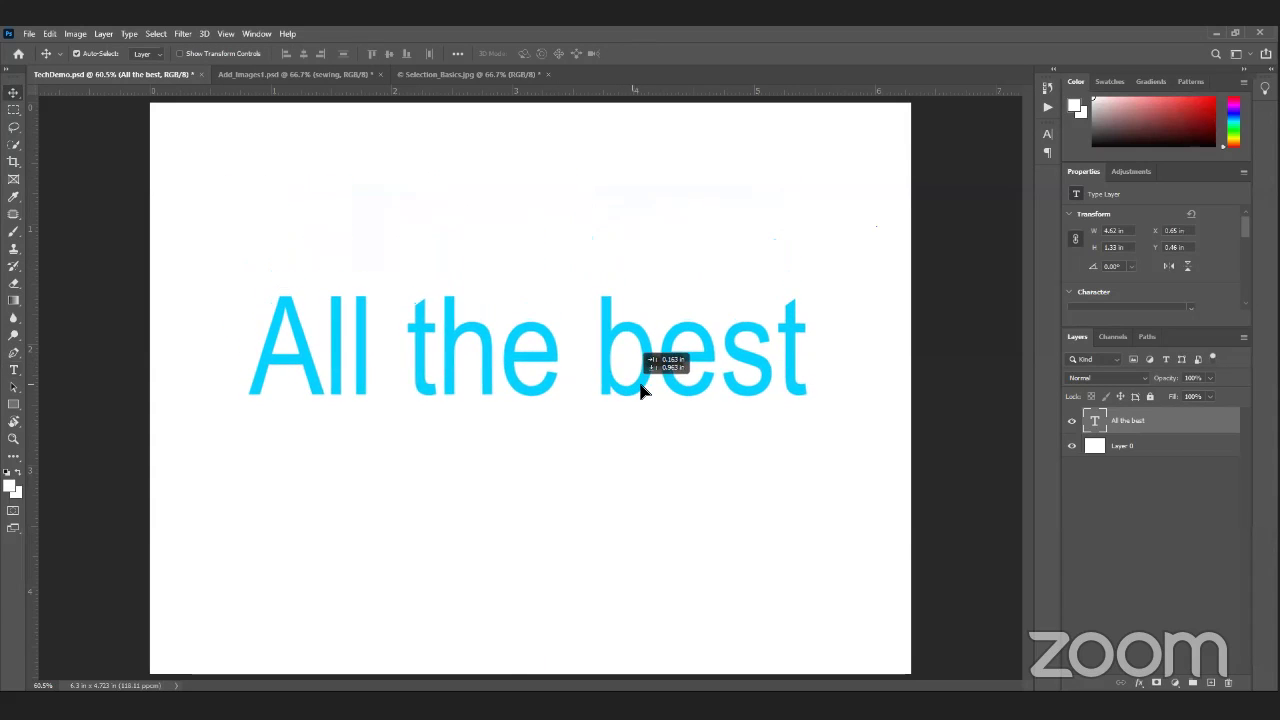
Step: Colour the word 'the' hot pink
double_click(457, 337)
double_click(460, 340)
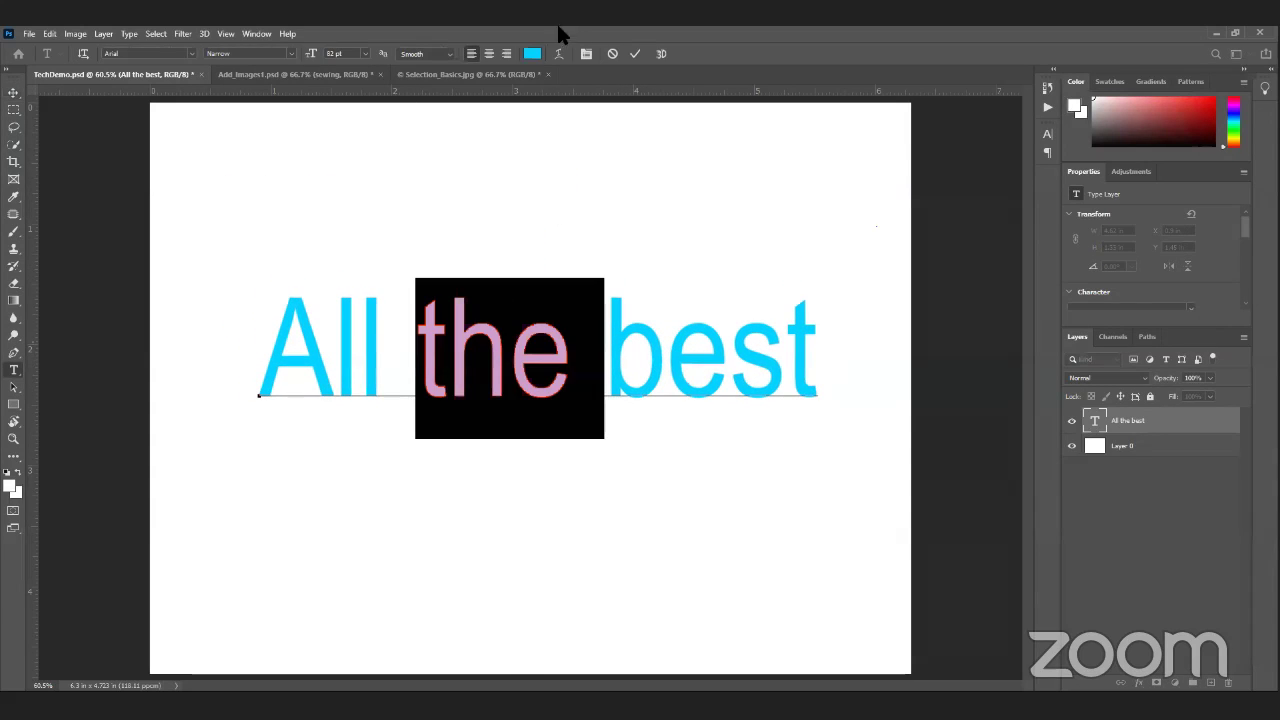
click(532, 53)
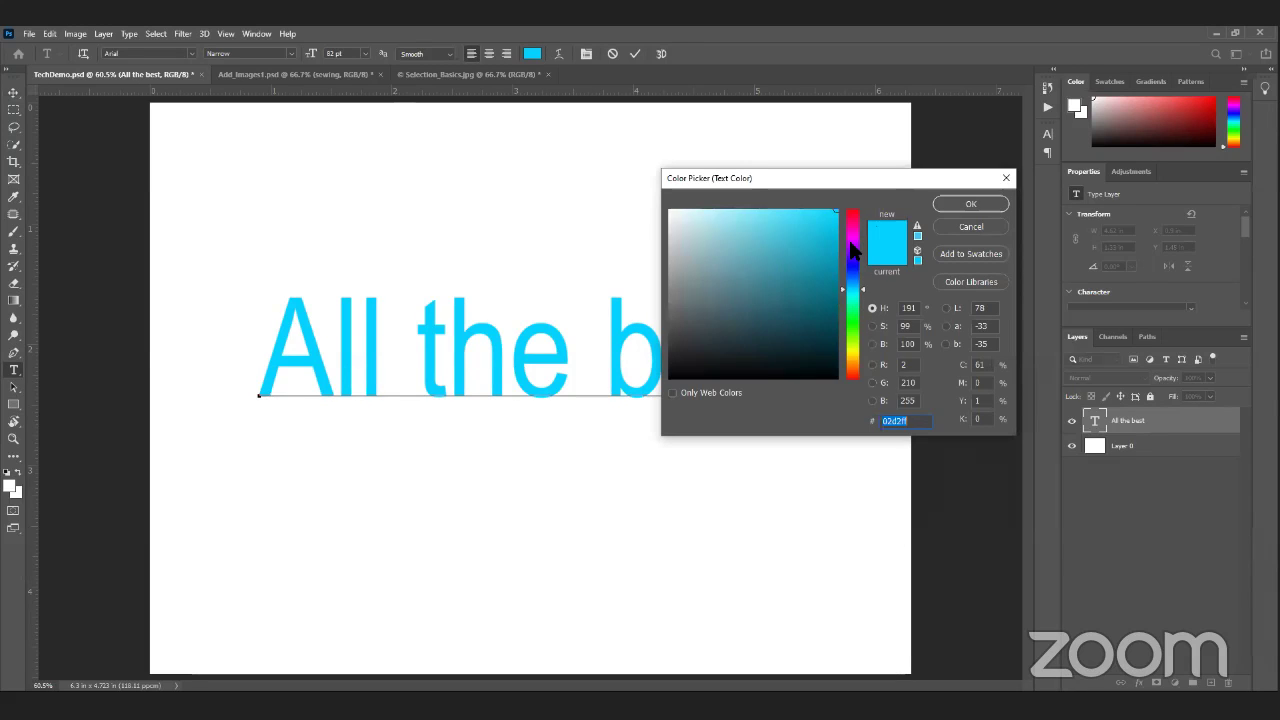
drag(852, 250, 862, 232)
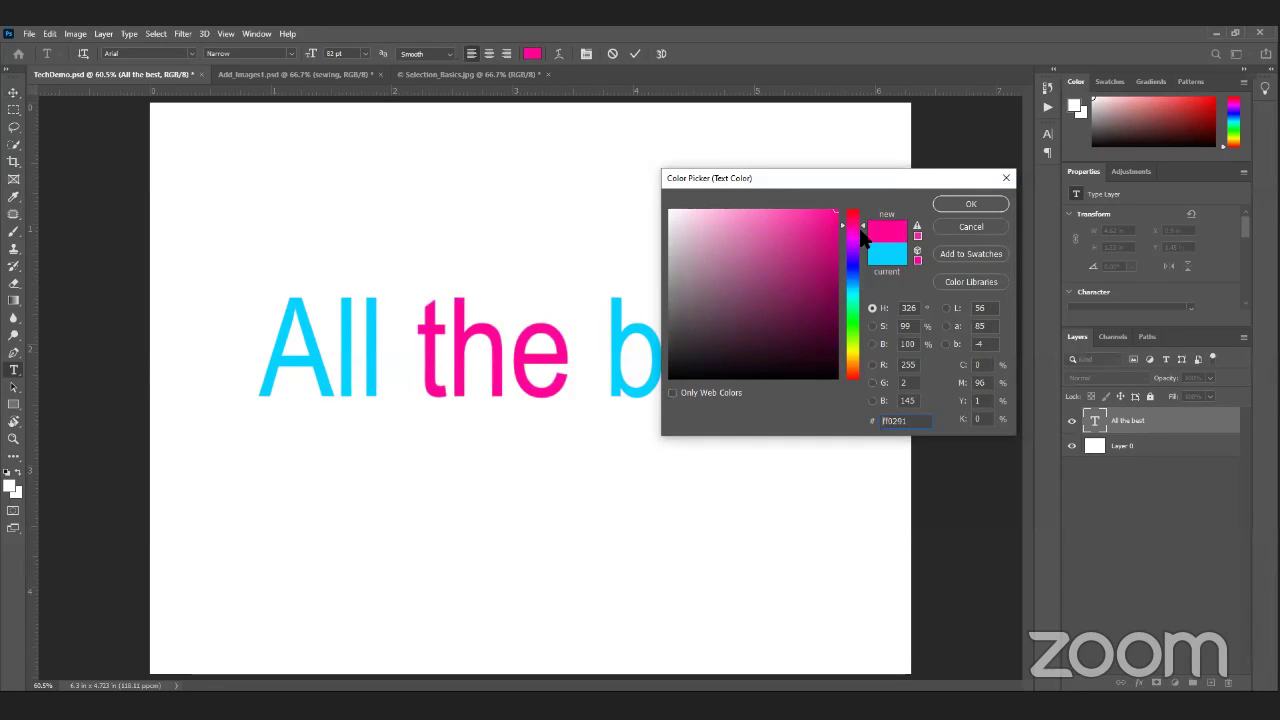
click(953, 204)
click(740, 369)
Step: Colour the word 'best' yellow and commit the edits
double_click(740, 369)
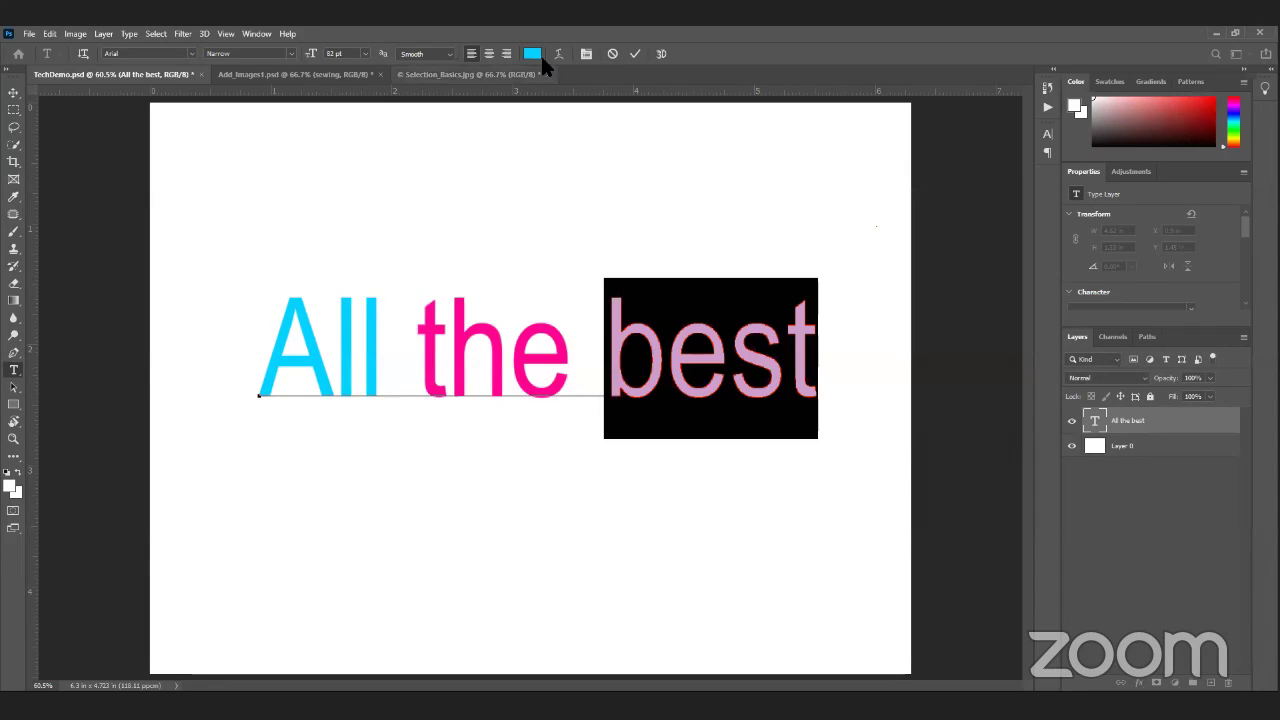
click(536, 53)
drag(863, 312, 855, 352)
click(968, 205)
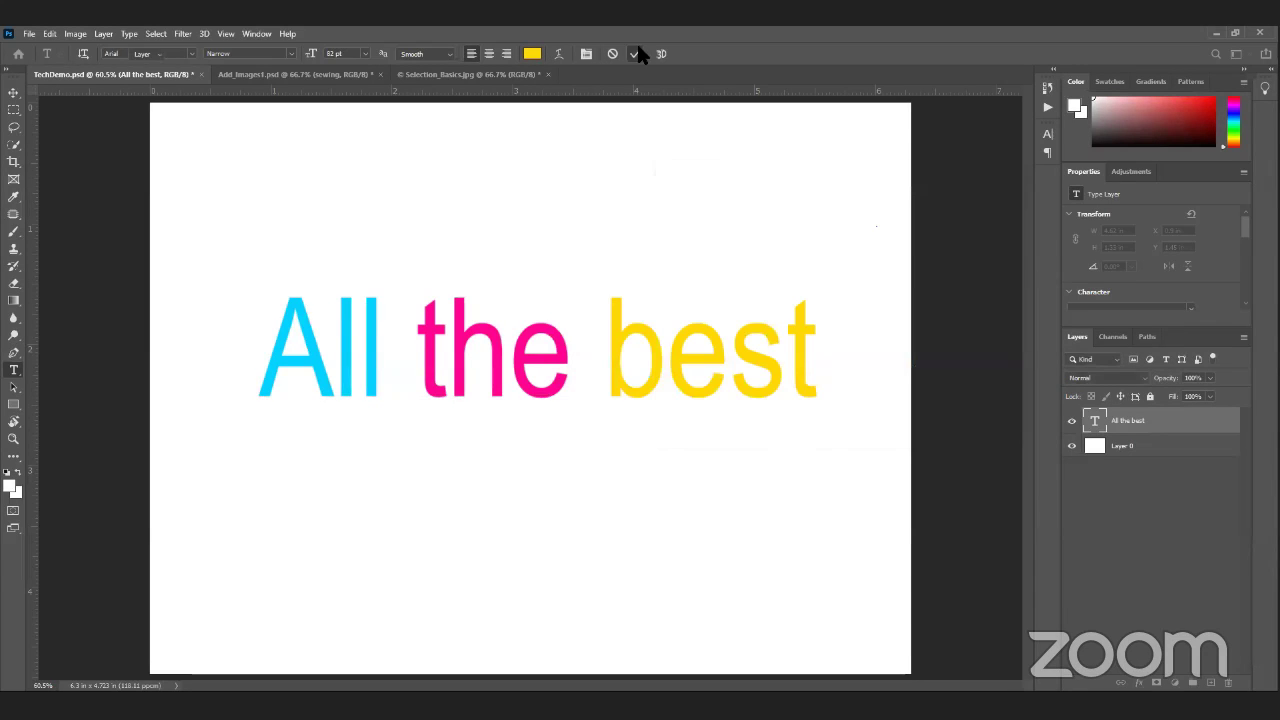
click(637, 53)
key(v)
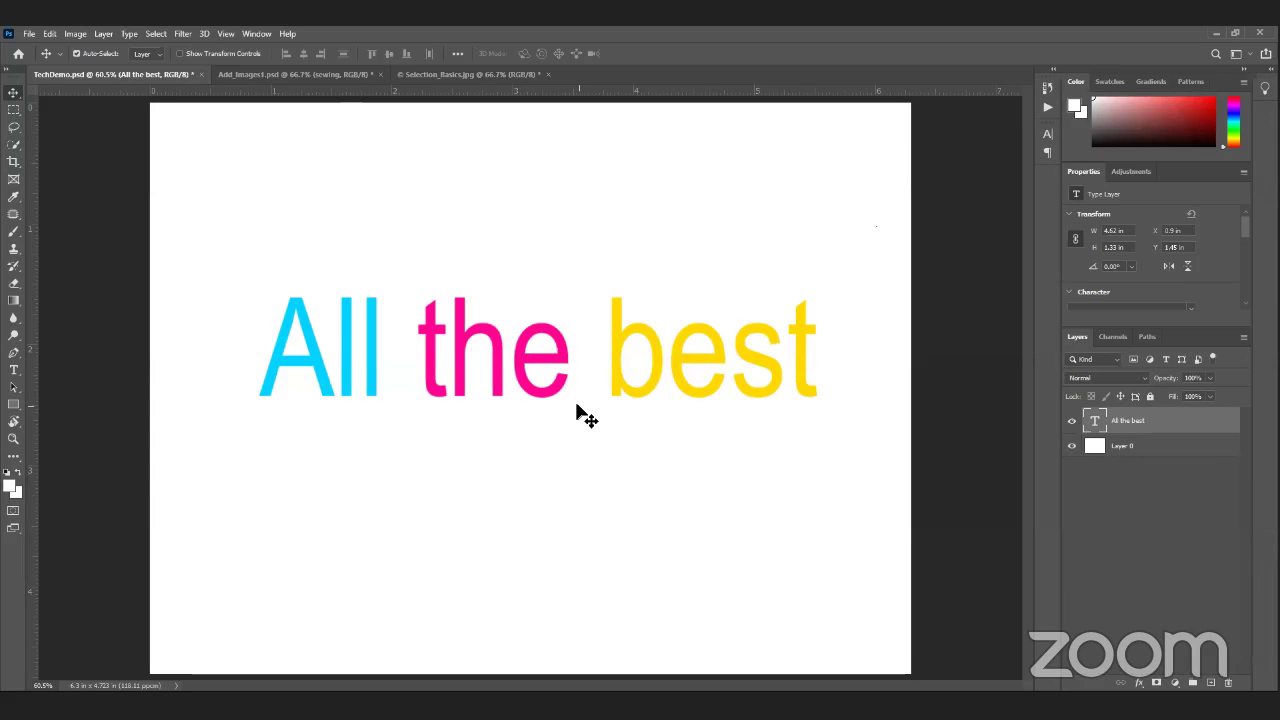
Step: Delete 'the best' so the original text layer reads only 'All'
mouse_move(609, 371)
mouse_down()
mouse_move(623, 371)
mouse_move(617, 380)
mouse_move(612, 356)
mouse_up()
double_click(534, 357)
click(429, 323)
drag(418, 330, 834, 346)
key(BackSpace)
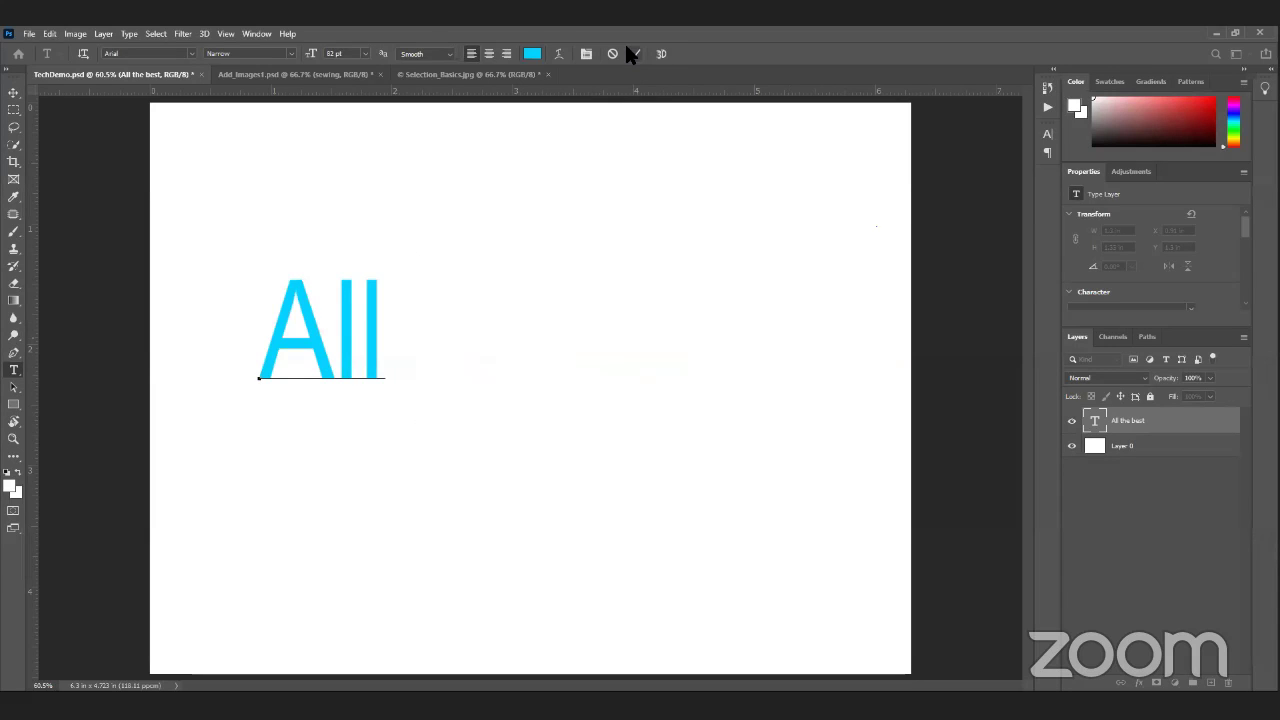
click(631, 50)
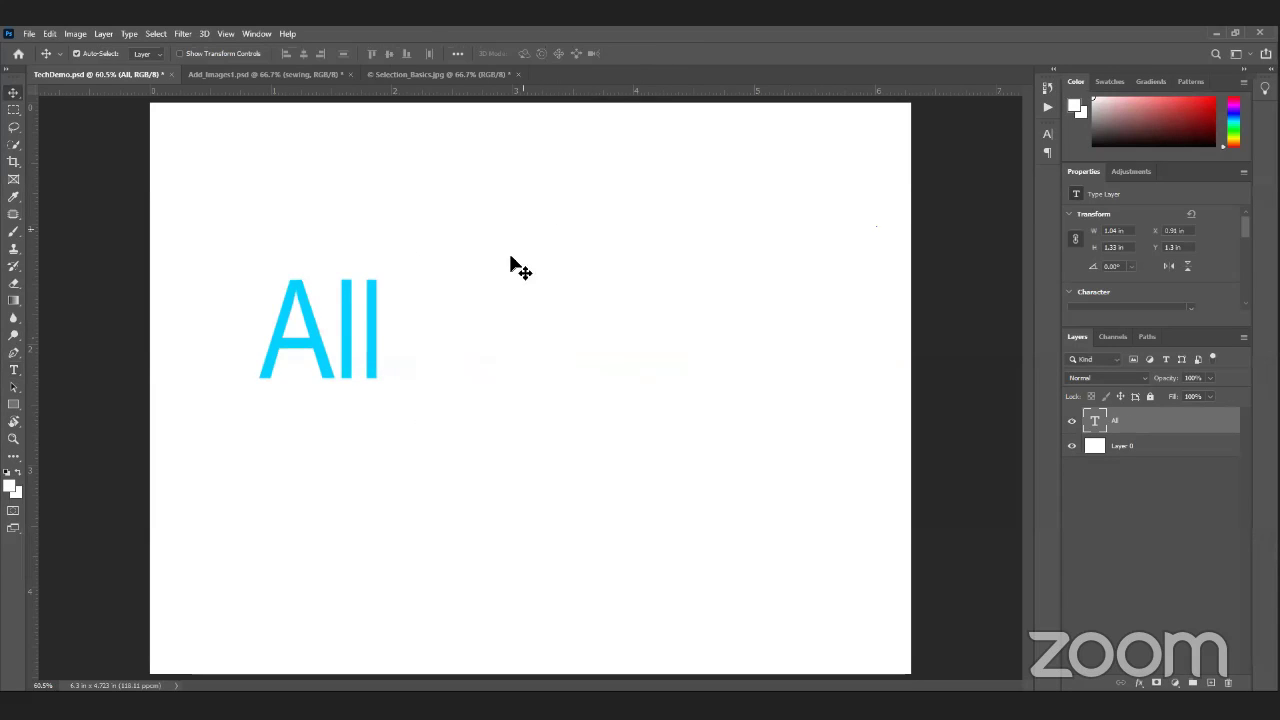
Step: Add 'the' and 'best' as two separate new text layers
click(466, 308)
text(tyhe)
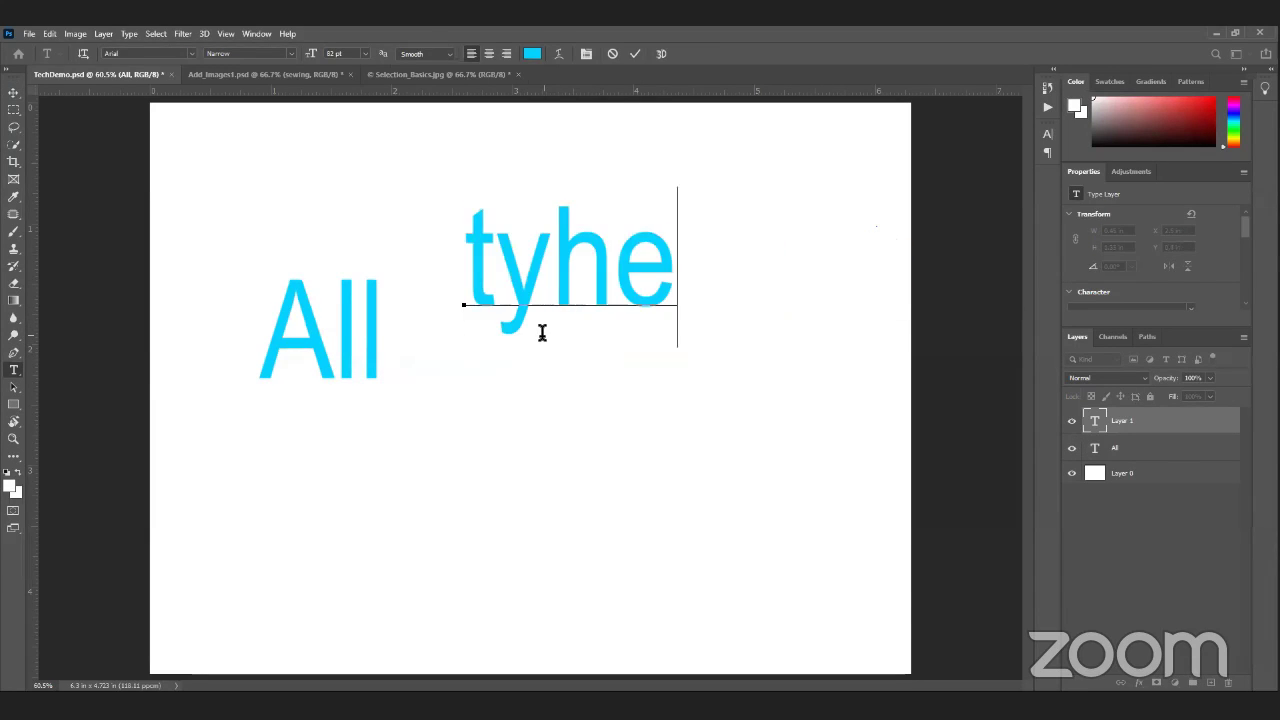
key(BackSpace)
key(BackSpace)
key(BackSpace)
text(he)
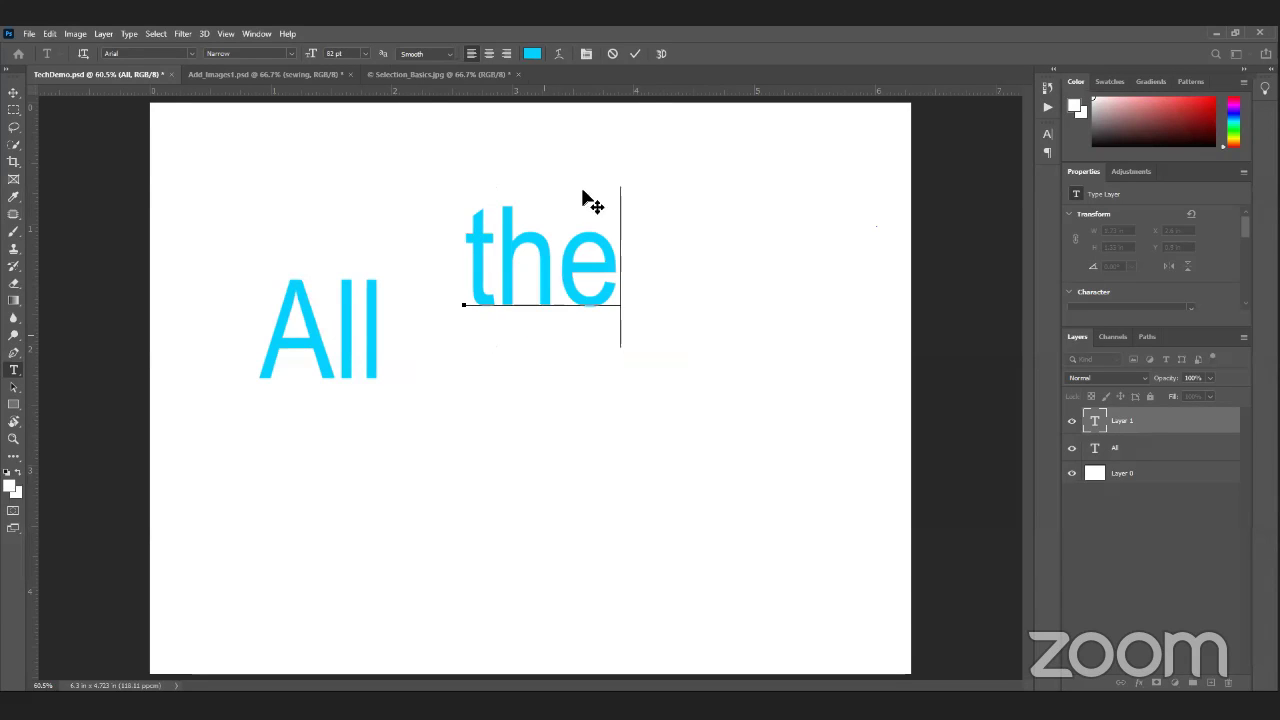
click(634, 53)
click(510, 461)
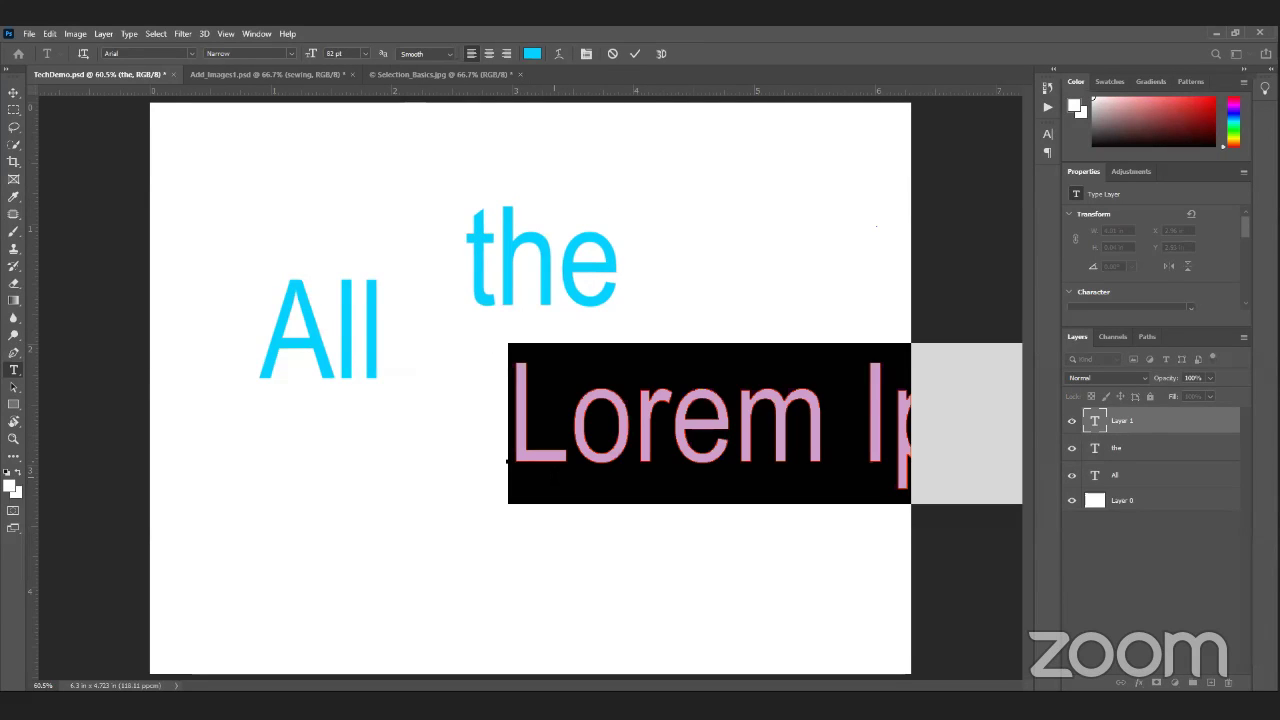
text(best)
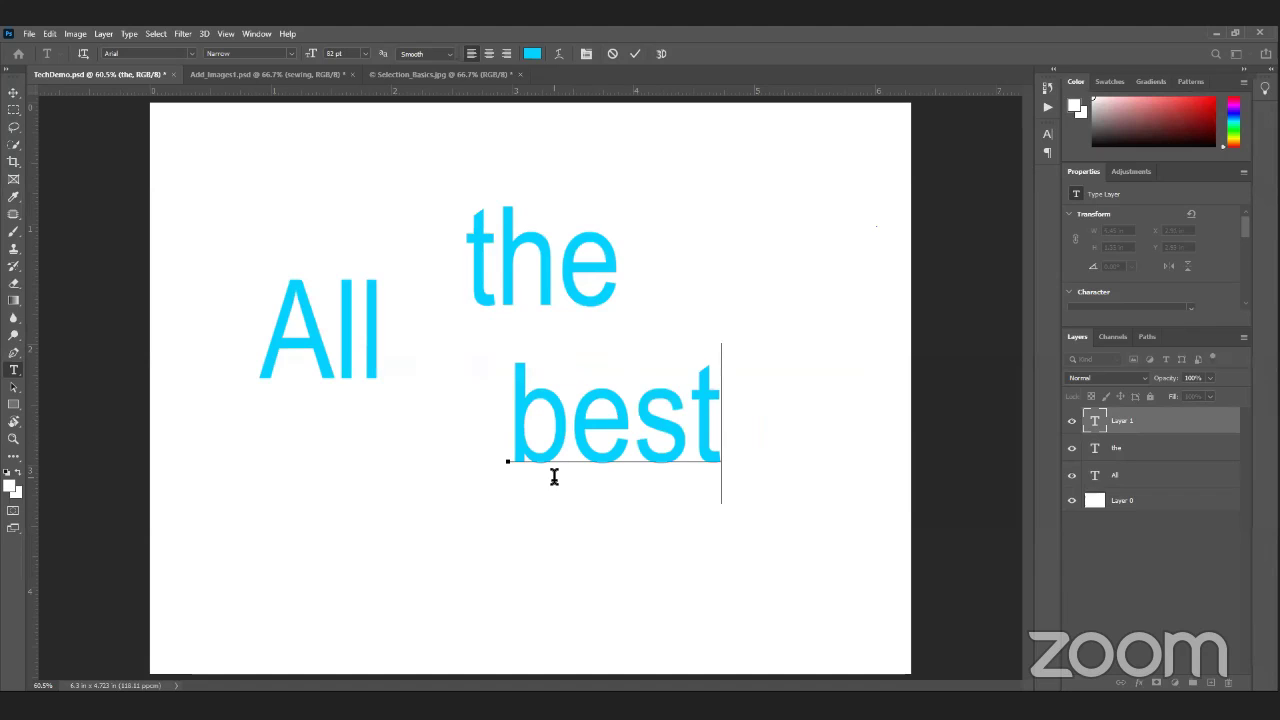
click(634, 53)
Step: Rearrange the three words and enlarge 'the' to 151 pt under 'All'
key(v)
drag(614, 429, 646, 494)
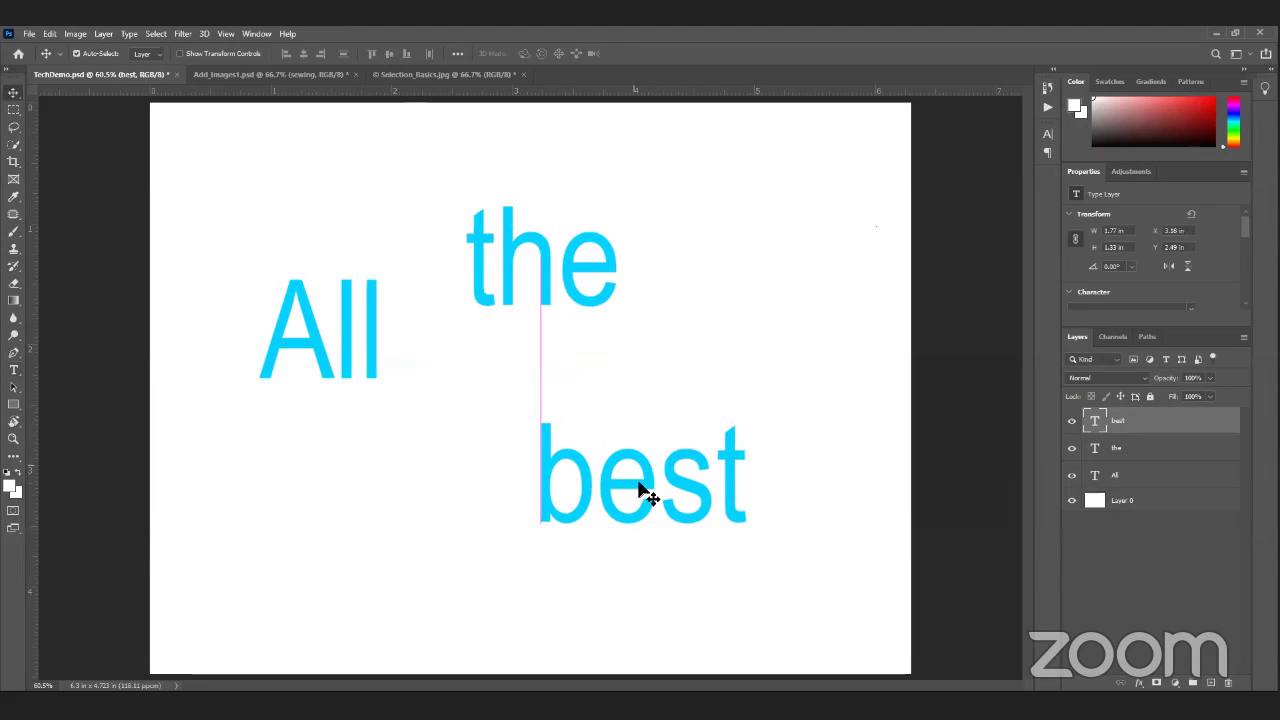
drag(545, 292, 567, 350)
drag(340, 347, 377, 263)
click(549, 312)
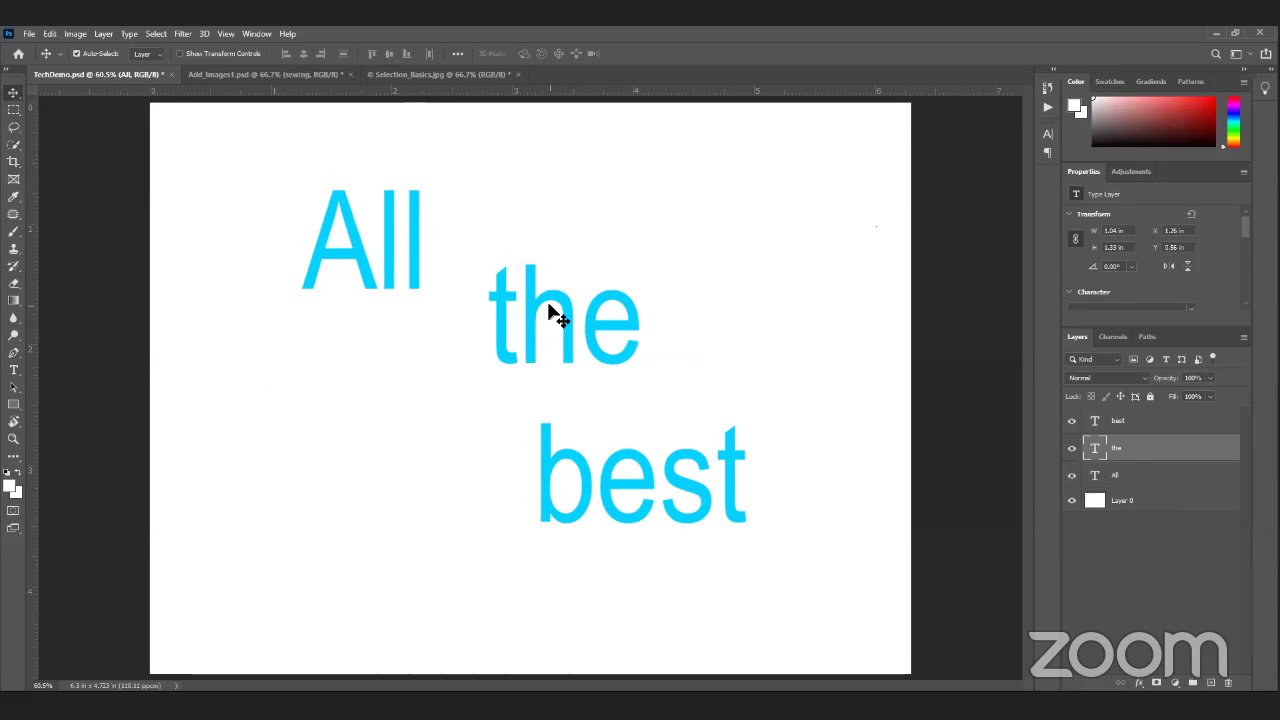
drag(566, 326, 518, 352)
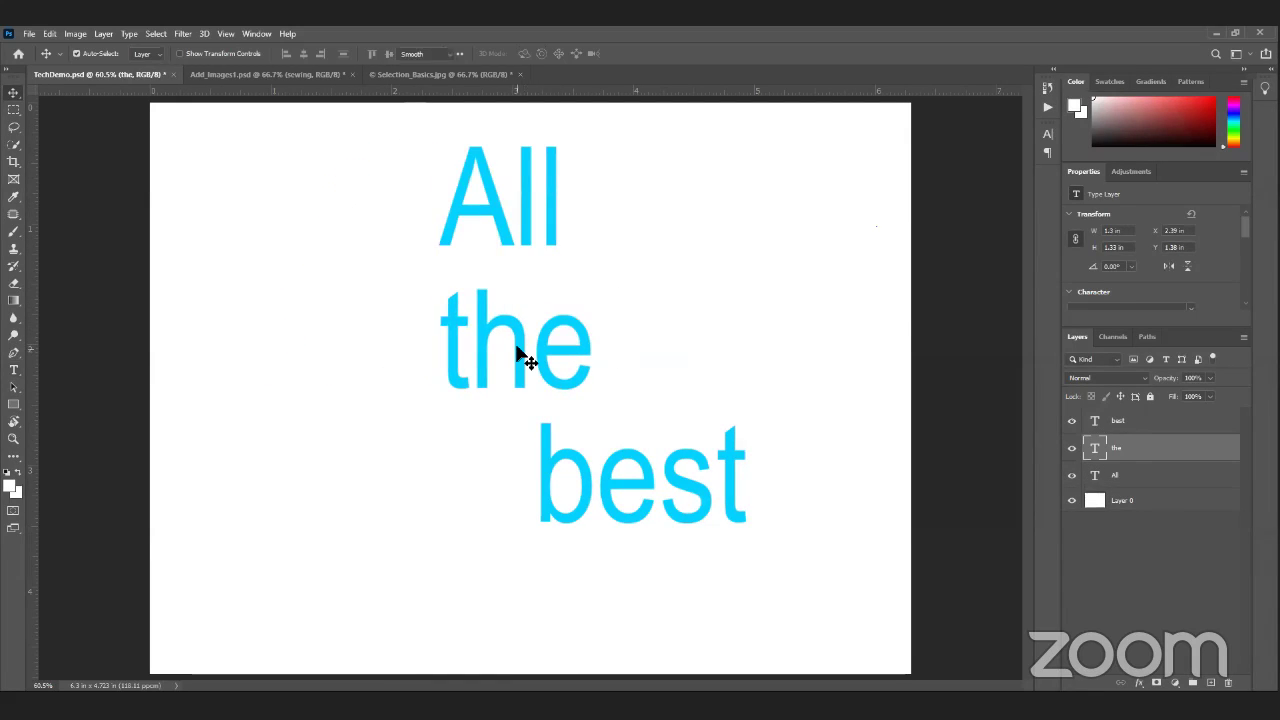
double_click(518, 352)
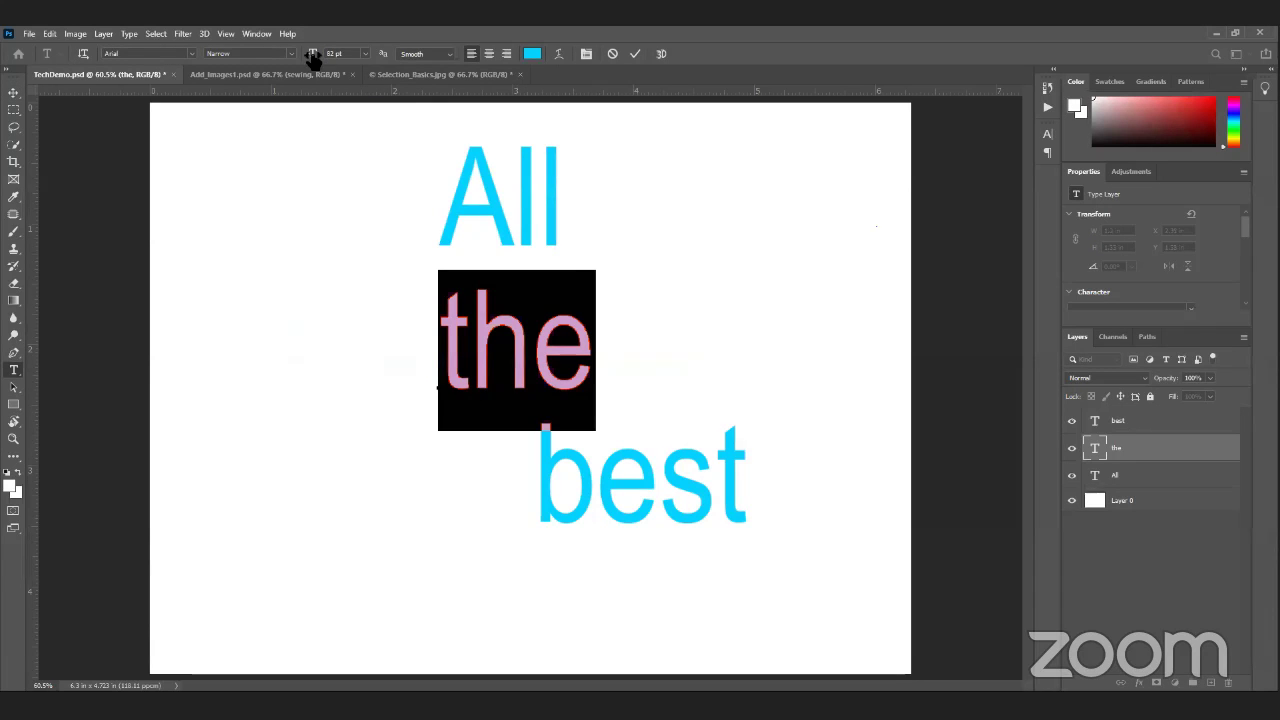
drag(313, 59, 355, 58)
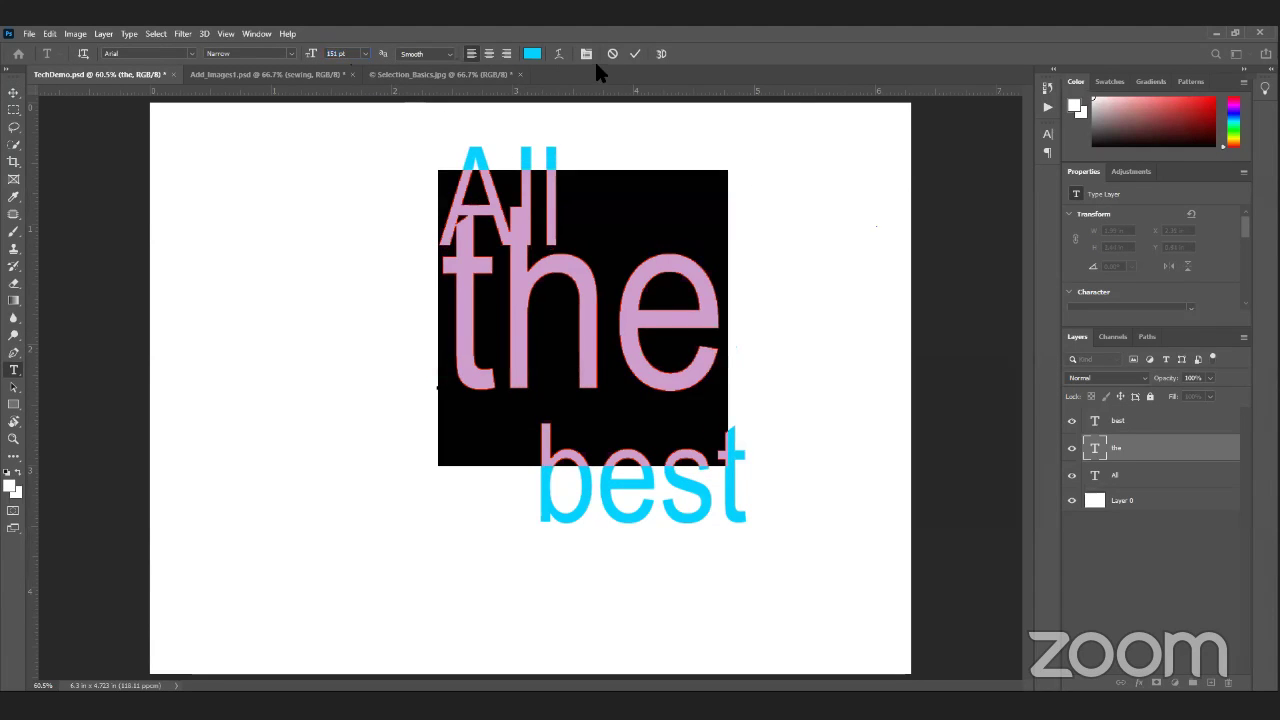
click(633, 57)
Step: Enlarge 'best' to 159 pt and place it beneath 'the'
drag(592, 294, 507, 346)
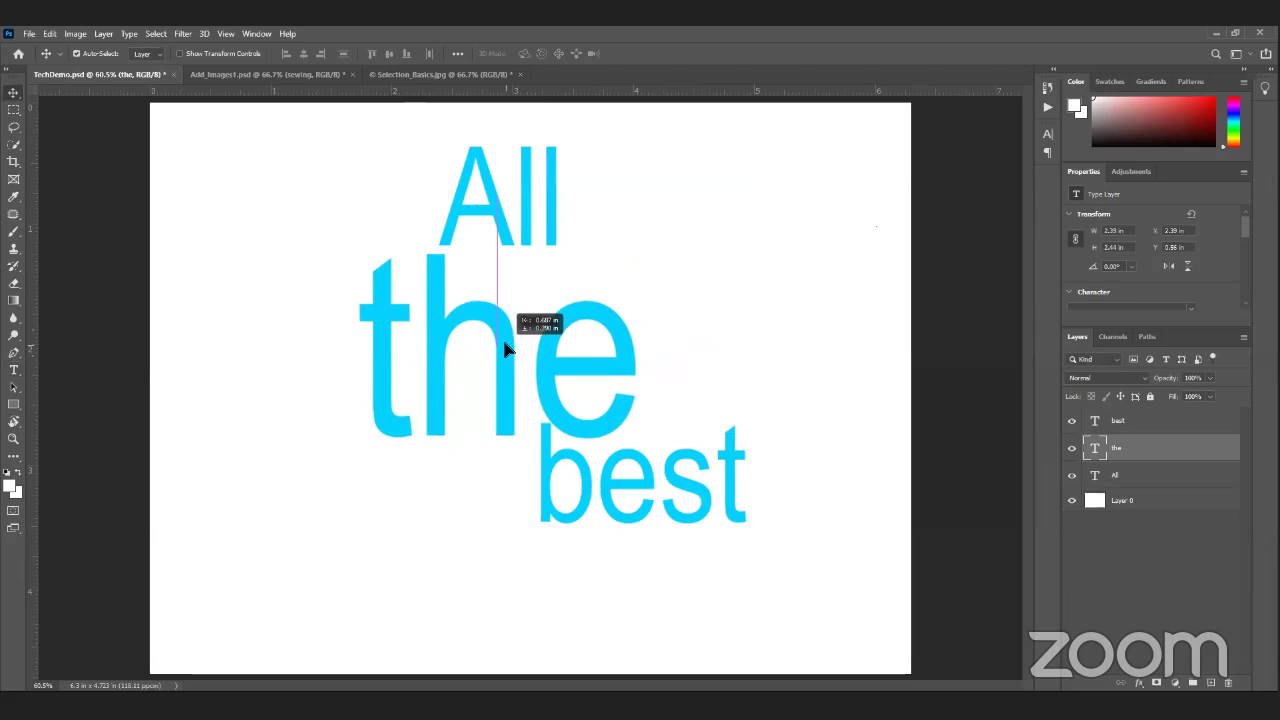
drag(594, 490, 484, 535)
double_click(484, 537)
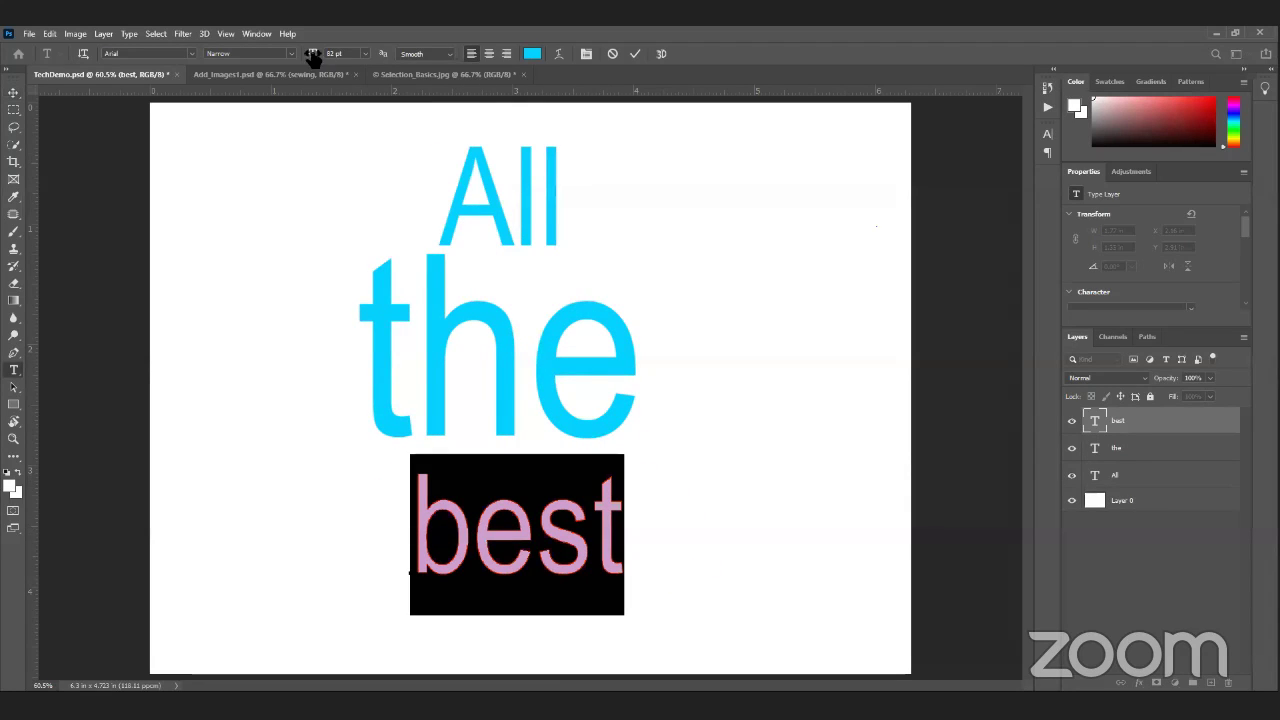
drag(314, 59, 364, 53)
drag(625, 463, 516, 513)
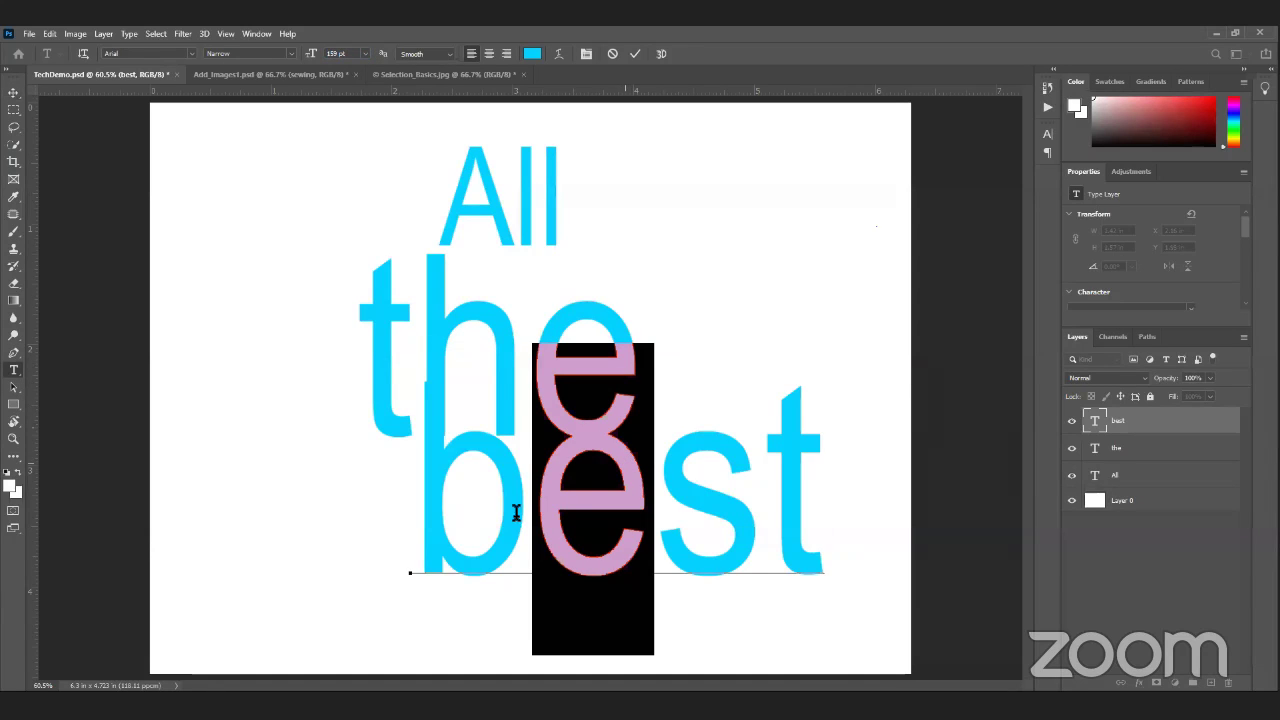
click(612, 54)
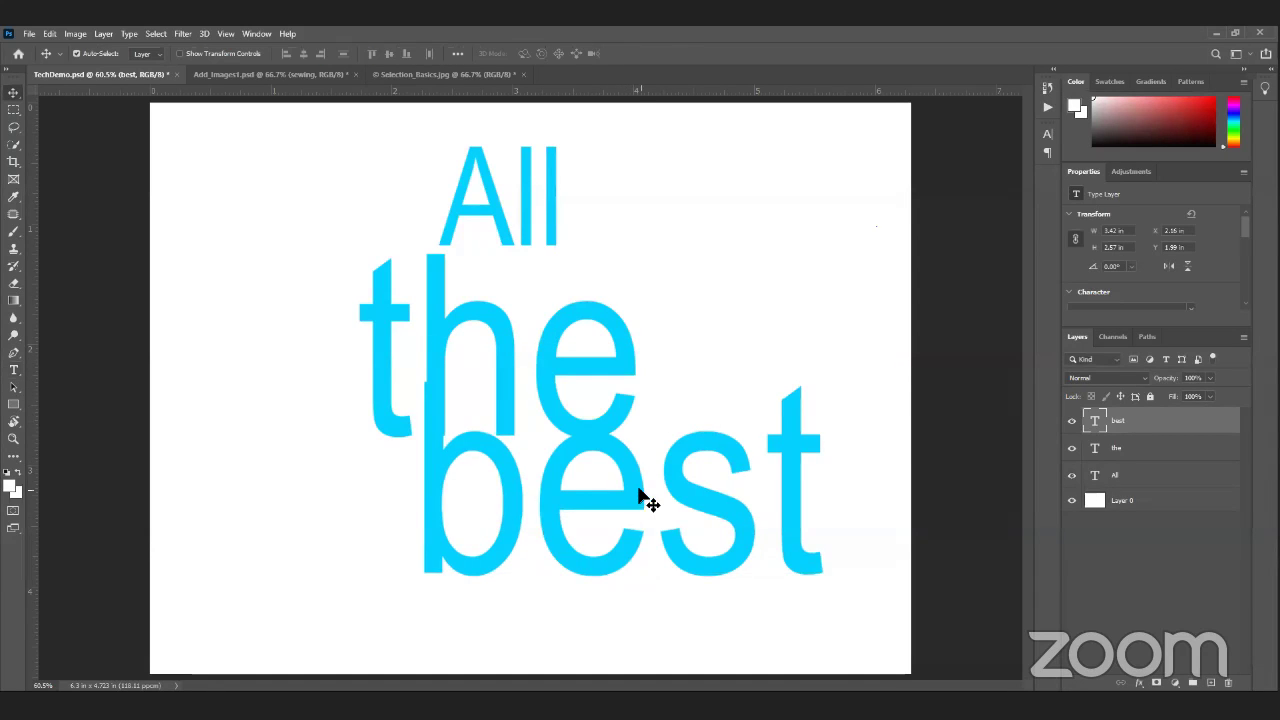
drag(646, 500, 529, 557)
Step: Fine-tune the positions of 'All', 'the' and 'best' into a tight column
drag(509, 366, 525, 380)
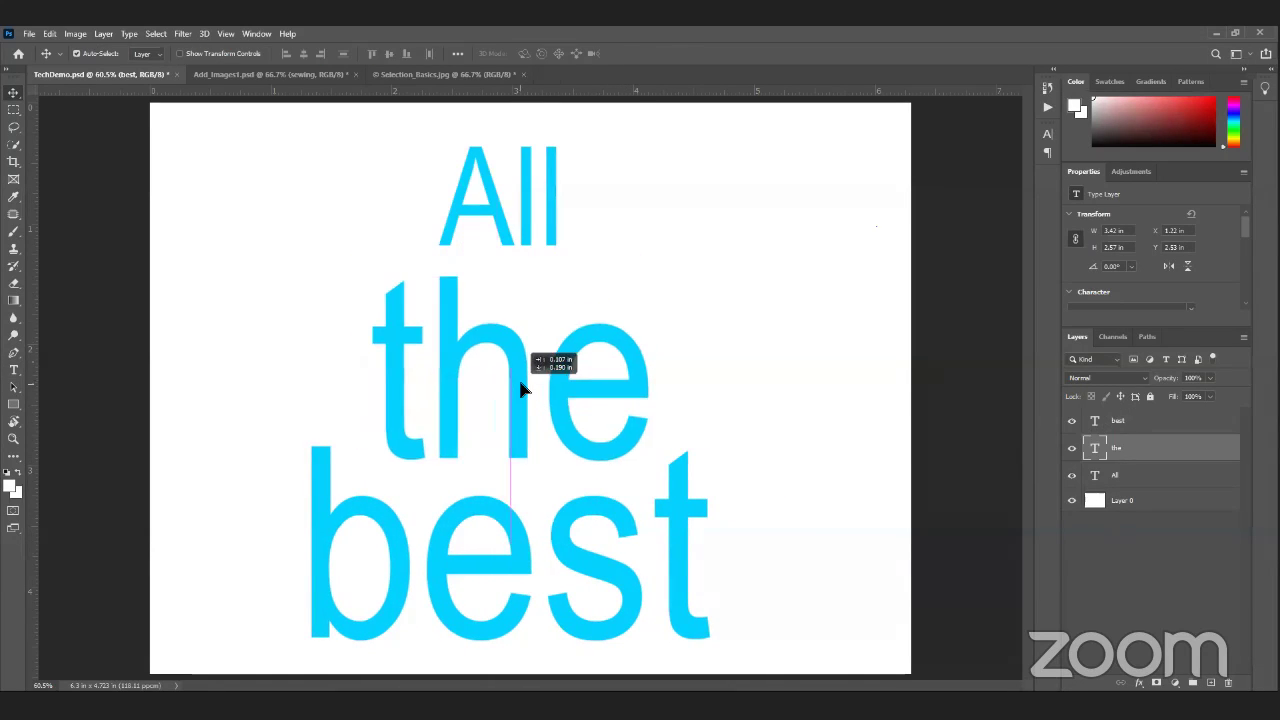
drag(509, 234, 505, 225)
click(597, 383)
drag(597, 383, 594, 386)
drag(586, 528, 590, 500)
drag(518, 210, 508, 210)
drag(498, 340, 470, 360)
drag(516, 500, 502, 505)
Step: Recolour the word 'best' lemon yellow (fff600)
double_click(533, 528)
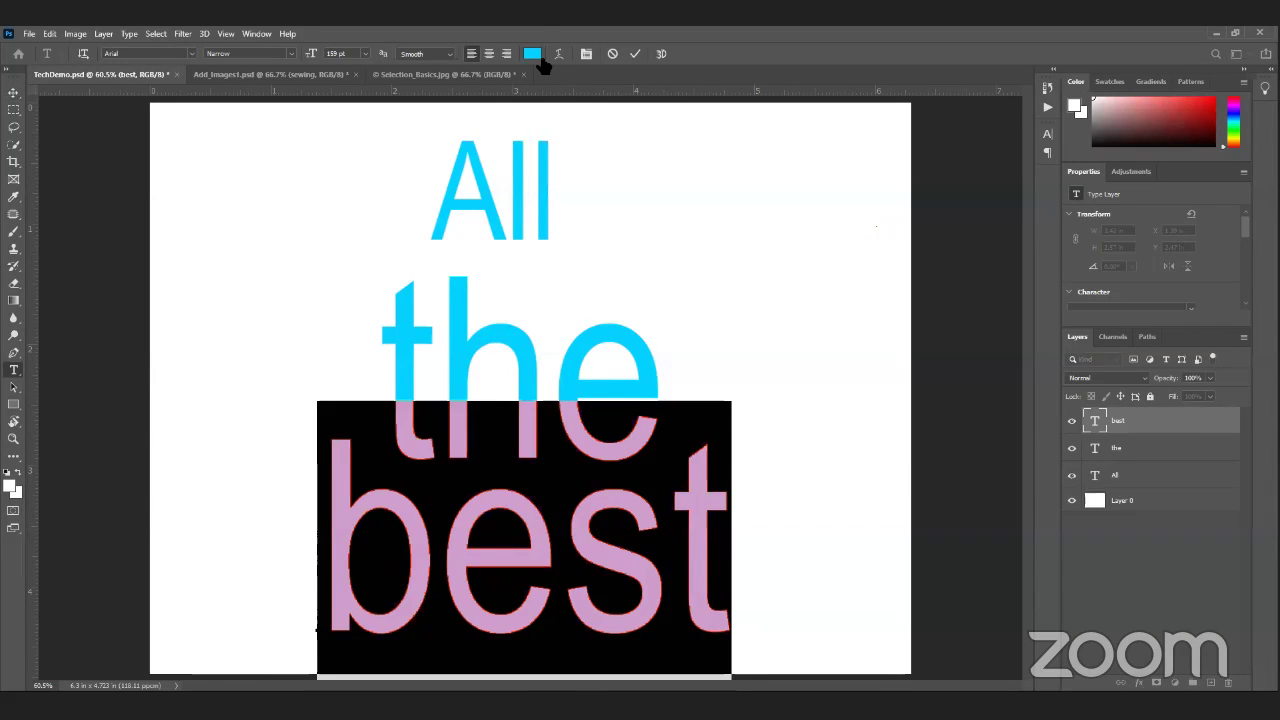
click(532, 53)
click(853, 231)
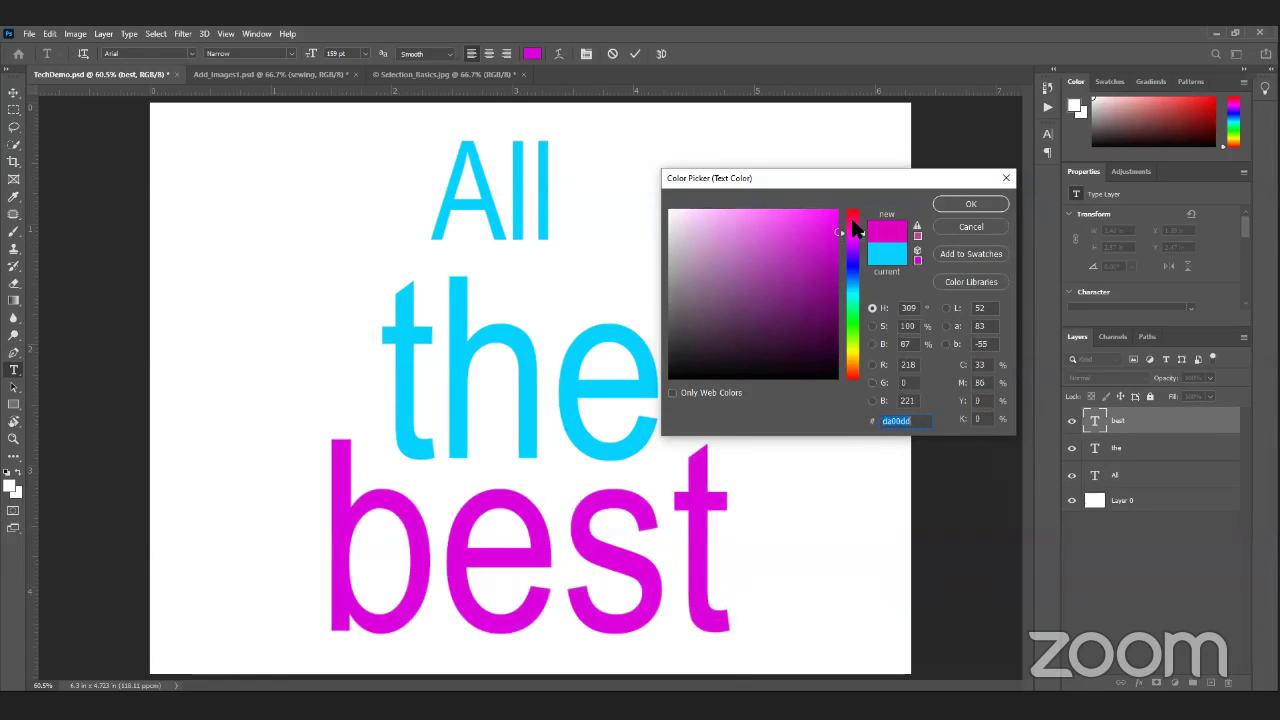
click(853, 222)
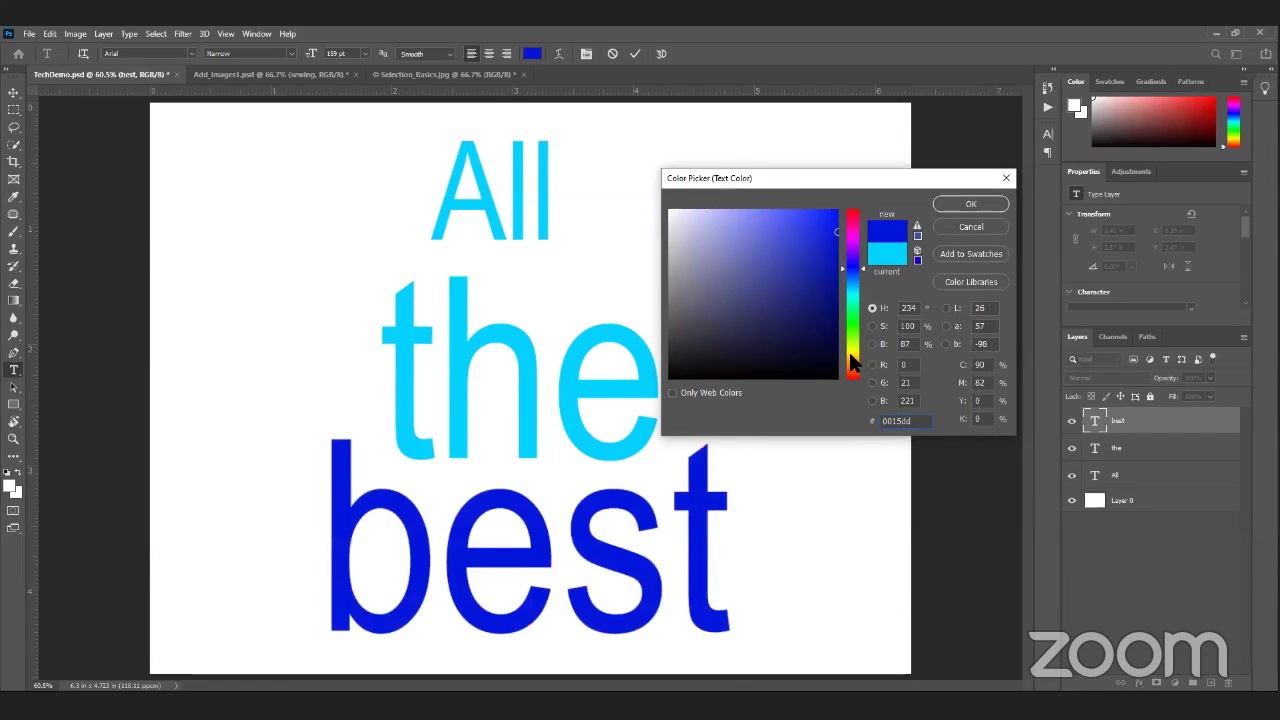
mouse_move(848, 354)
mouse_down()
mouse_move(853, 366)
mouse_move(854, 350)
mouse_up()
mouse_move(836, 236)
mouse_down()
mouse_move(839, 209)
mouse_move(931, 199)
mouse_up()
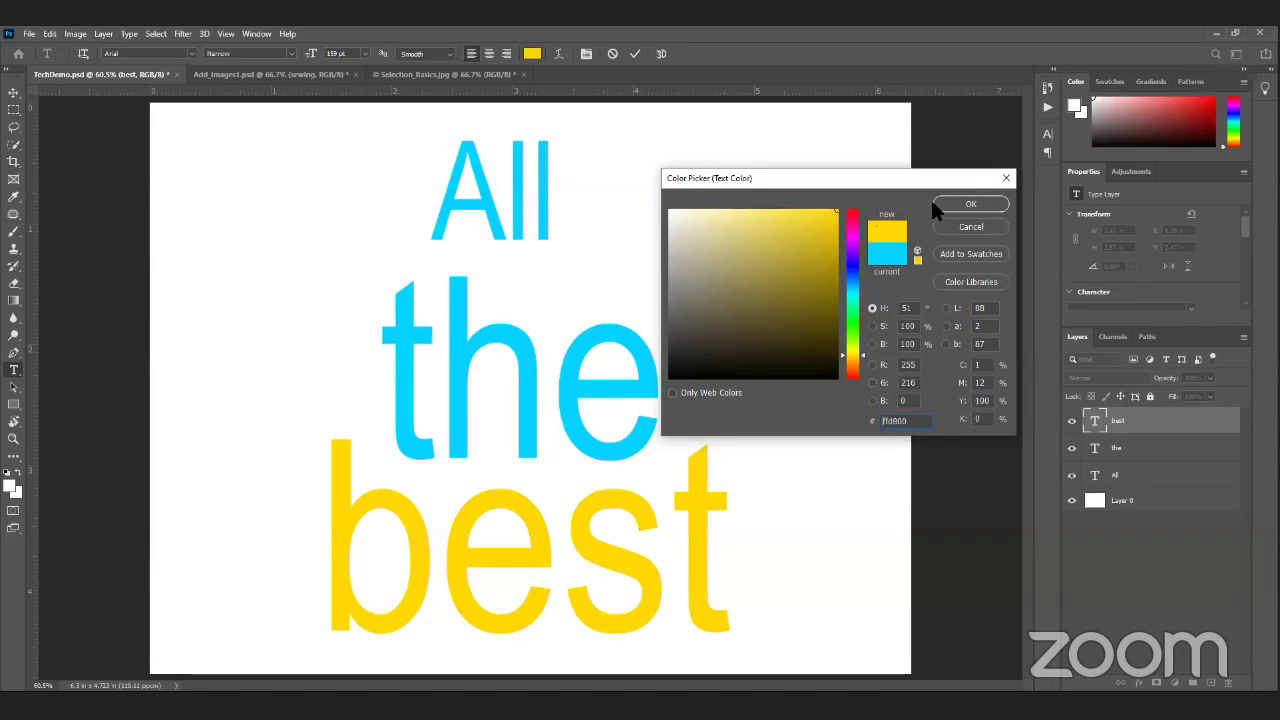
drag(858, 357, 861, 348)
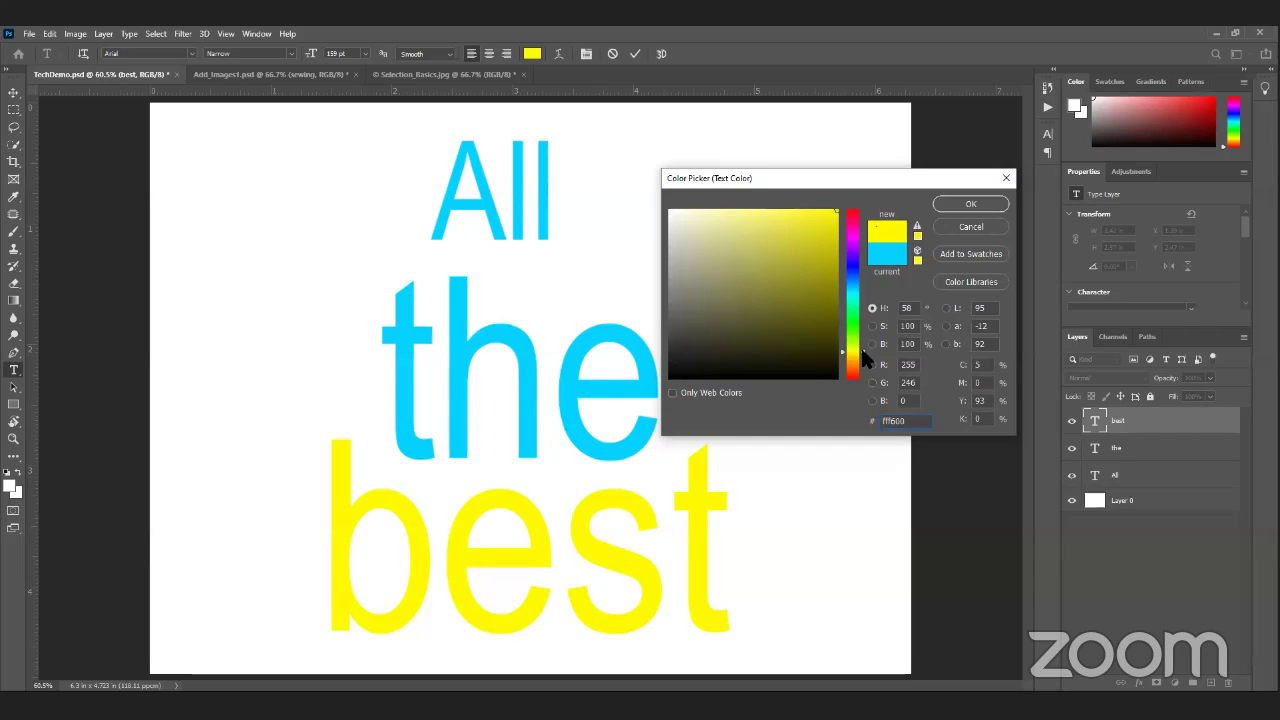
key(Return)
click(635, 53)
key(v)
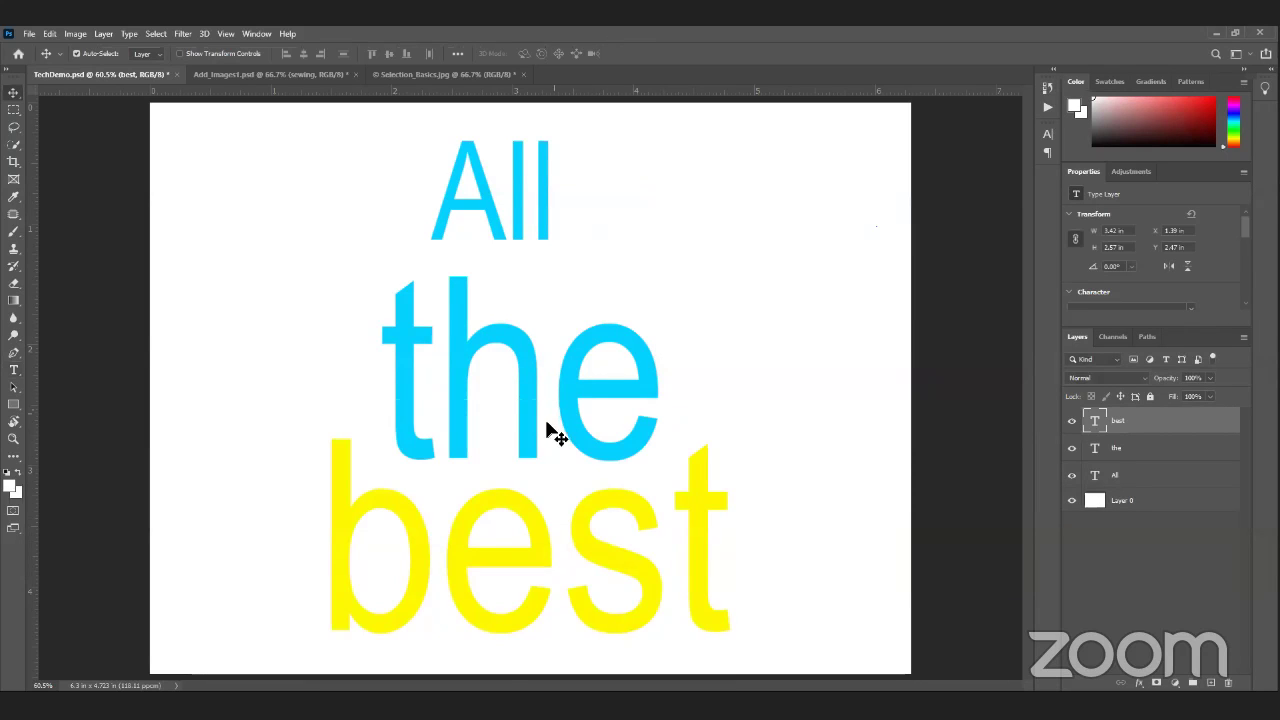
Step: Make 'the' bright green (91ff02) and nudge 'All' slightly right
click(577, 403)
double_click(574, 387)
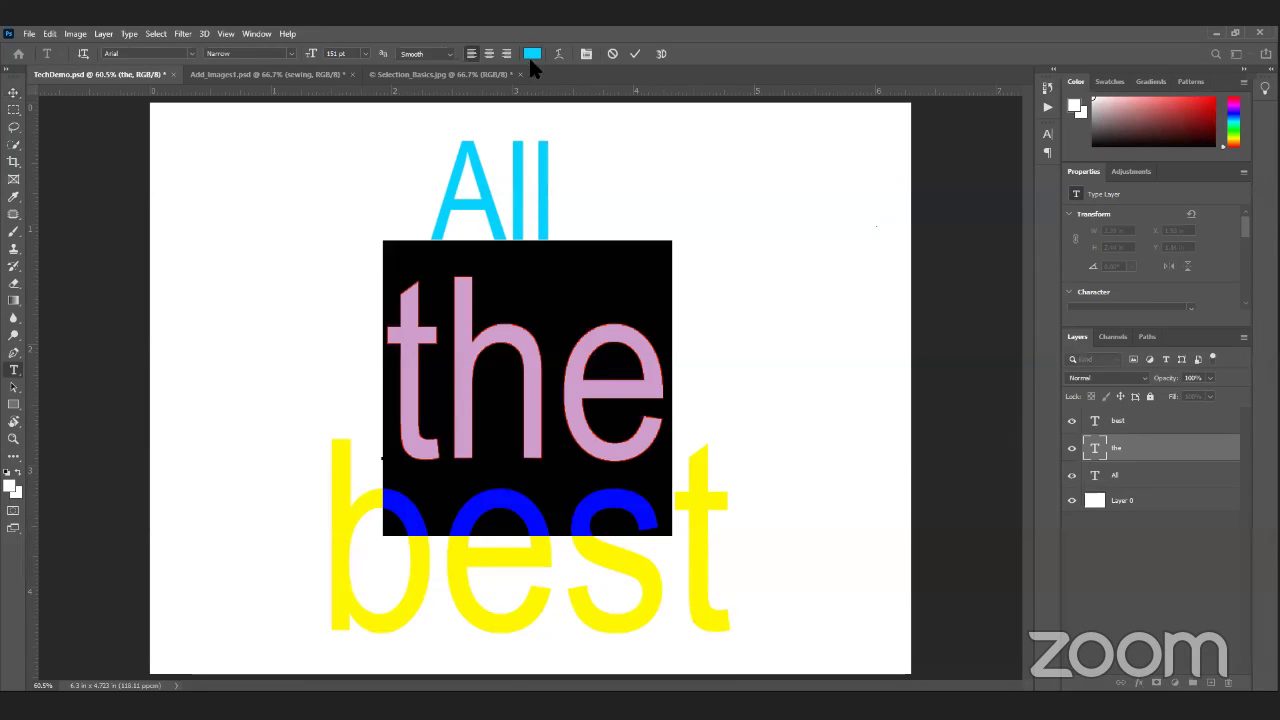
click(531, 54)
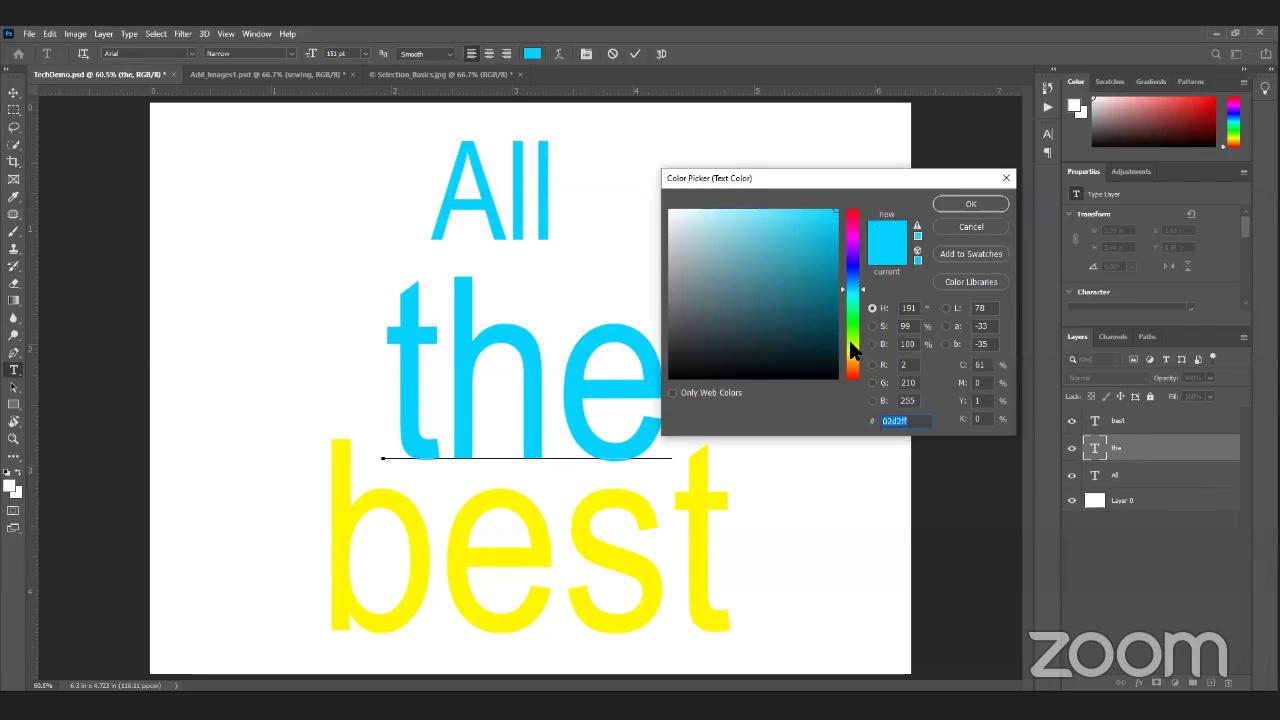
click(852, 337)
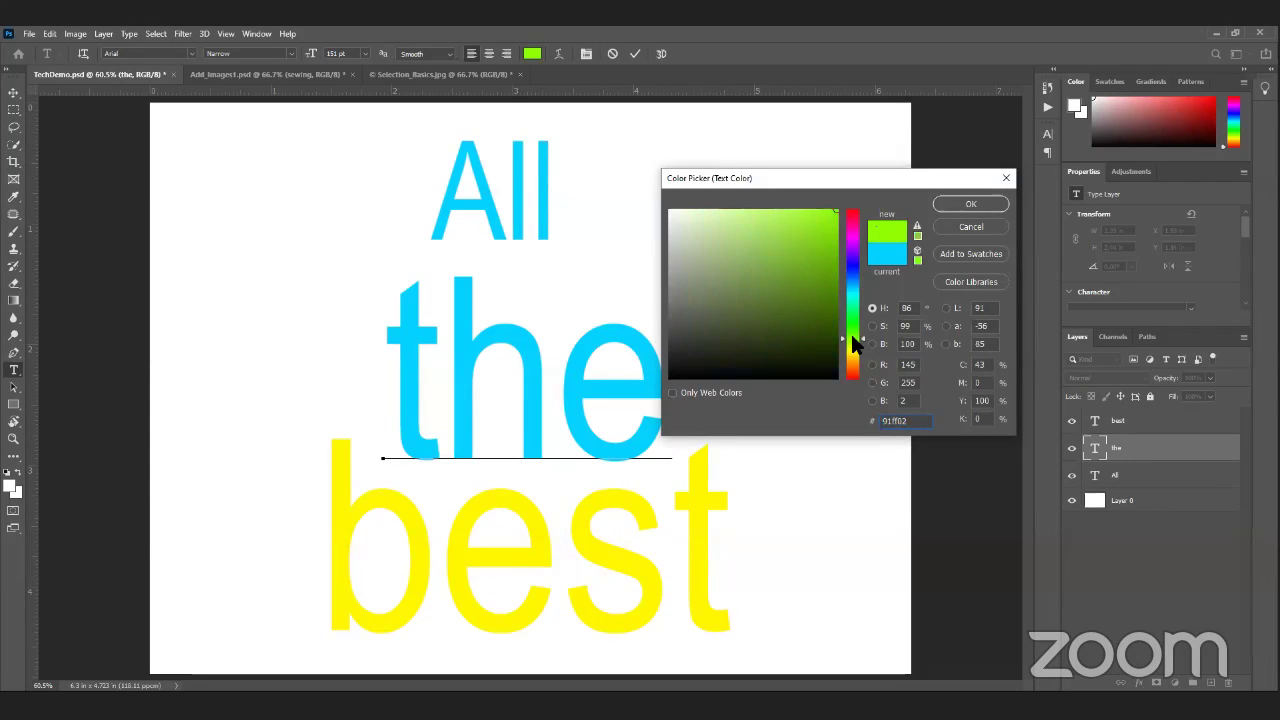
click(968, 205)
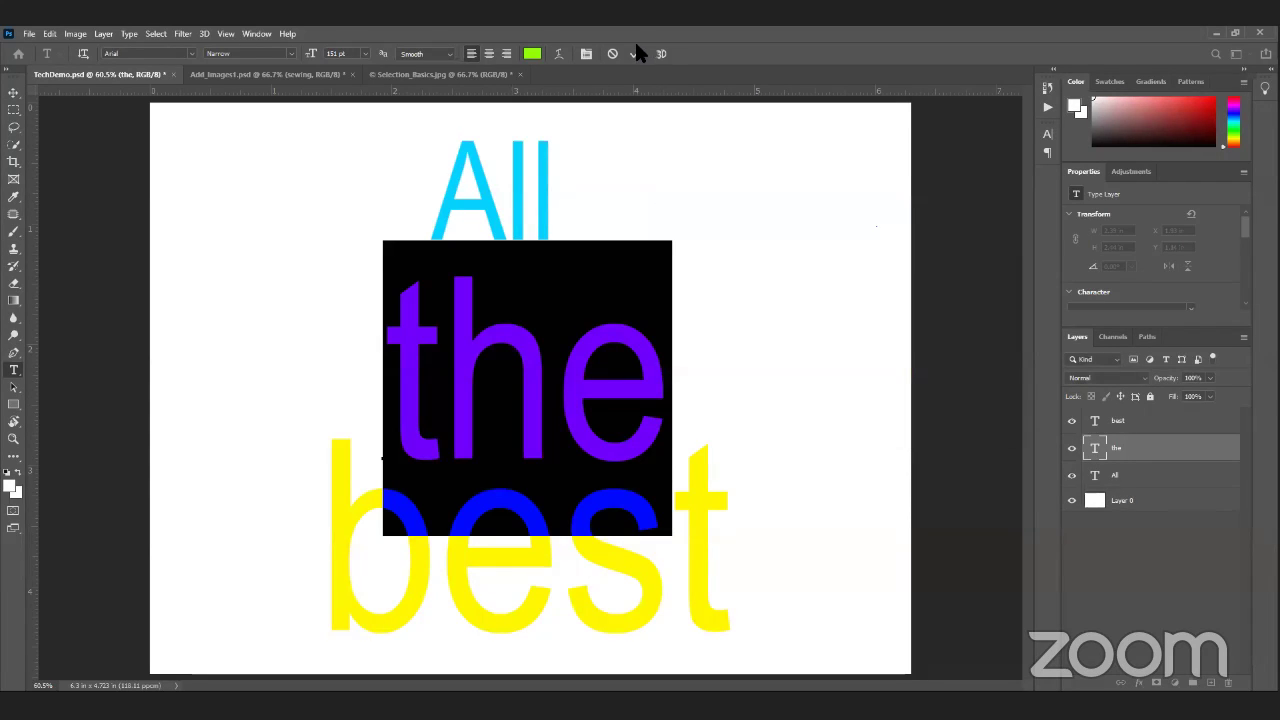
key(ctrl+Return)
key(v)
drag(531, 191, 533, 187)
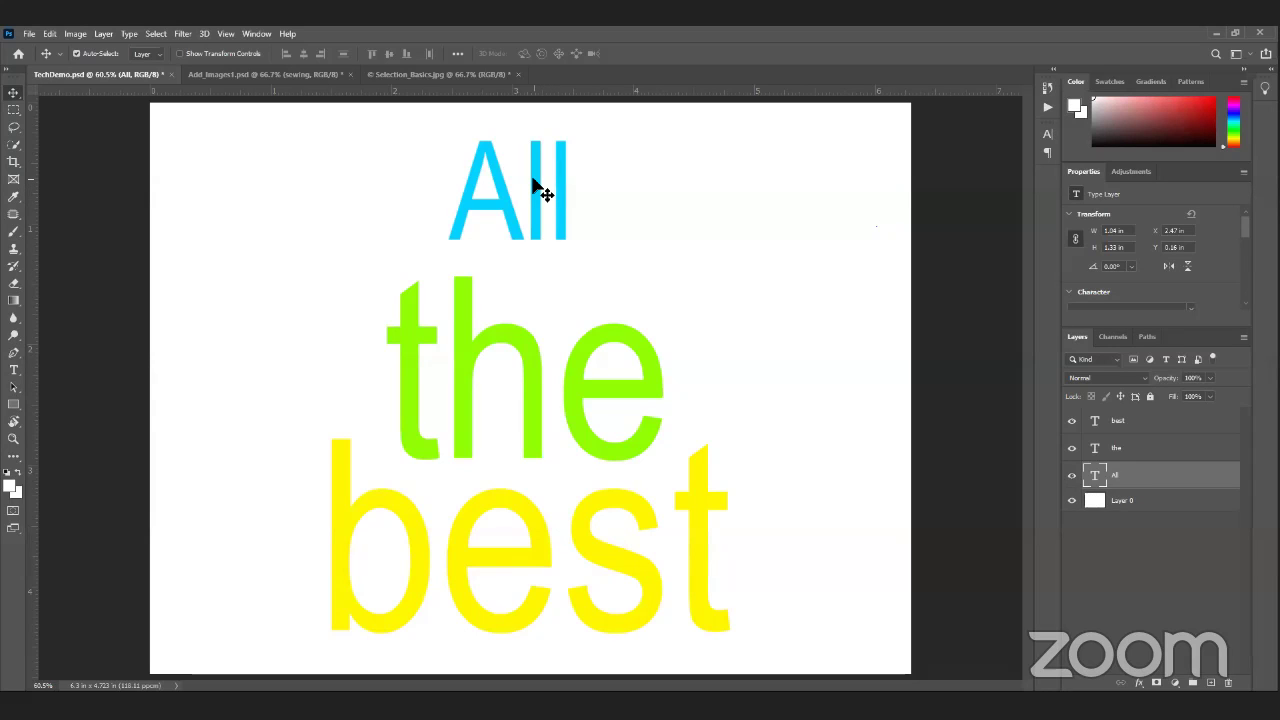
Step: Try yellow for 'All' via the Character panel swatch and nudge 'the' up
double_click(533, 185)
click(634, 53)
mouse_move(1243, 224)
mouse_down()
mouse_move(1250, 262)
mouse_move(1246, 220)
mouse_up()
drag(1248, 236, 1247, 256)
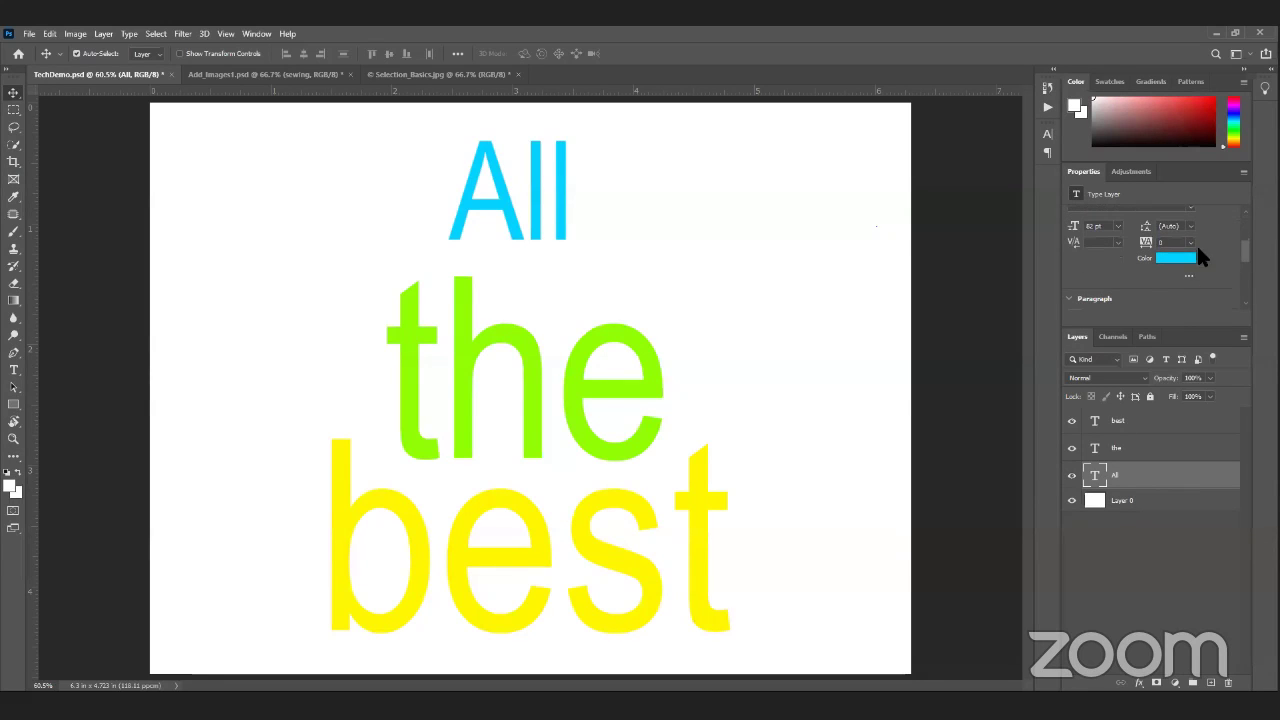
click(1176, 260)
drag(852, 300, 856, 345)
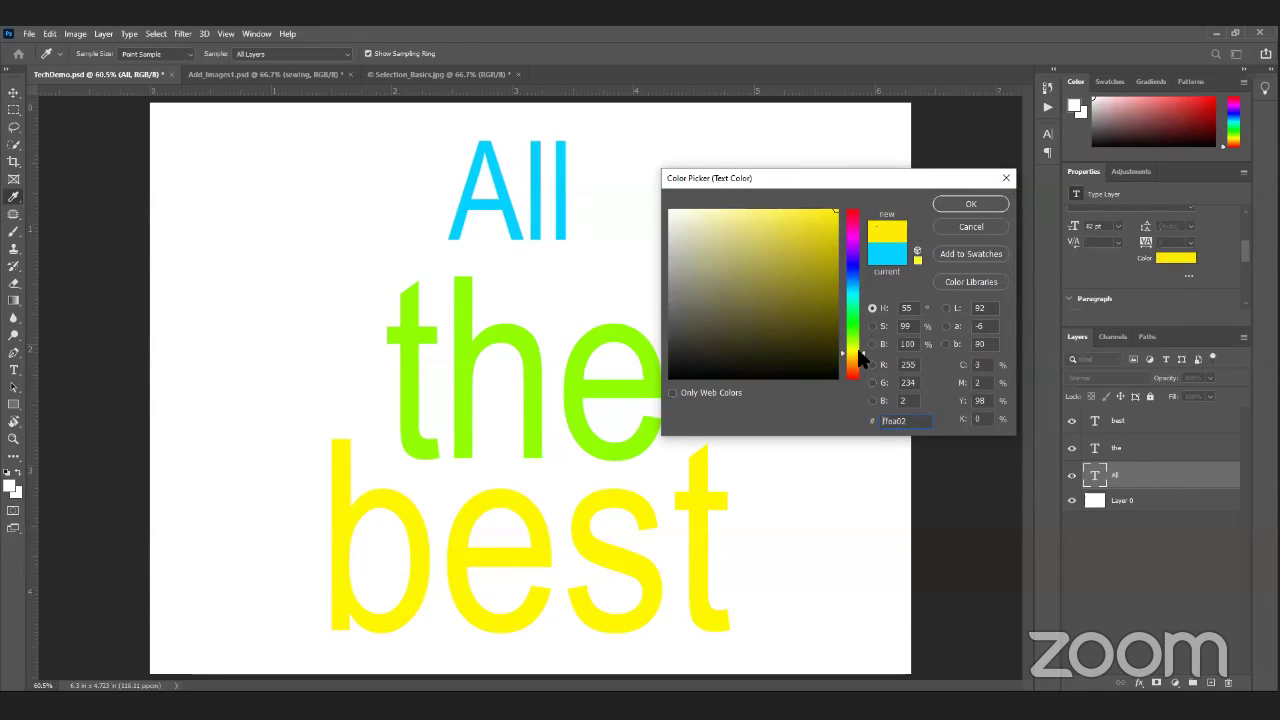
click(966, 206)
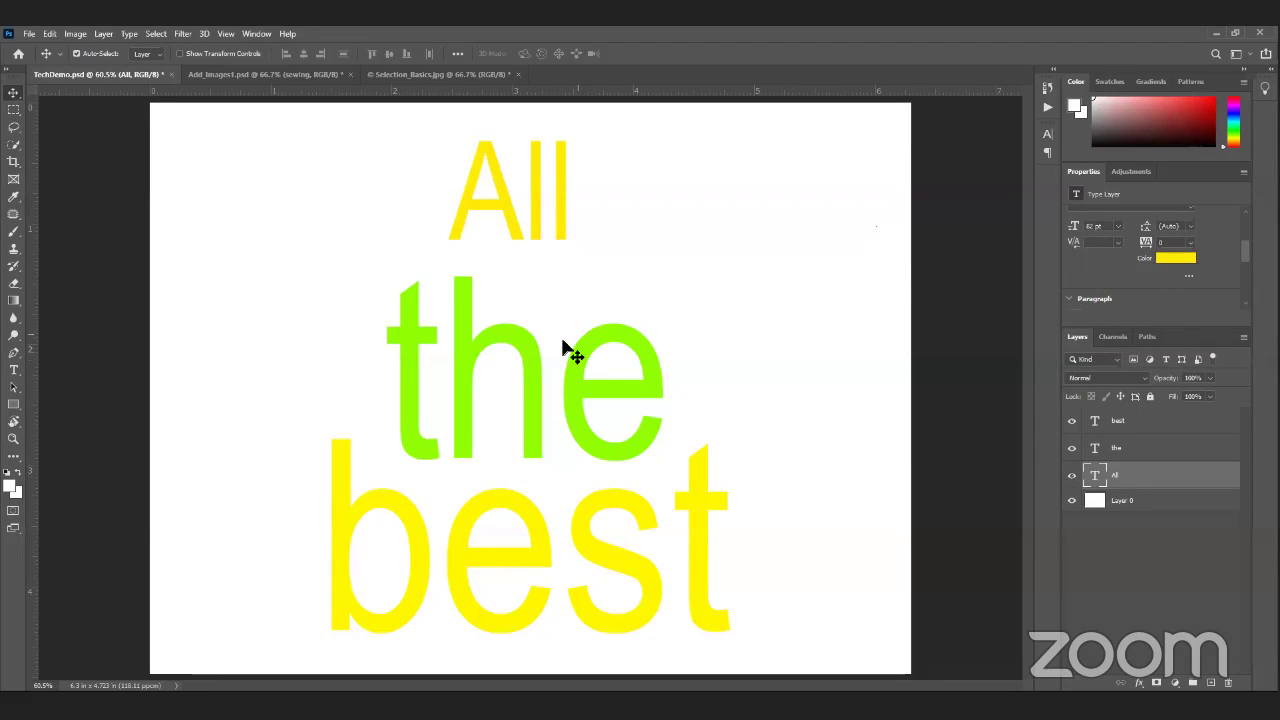
drag(573, 376, 566, 356)
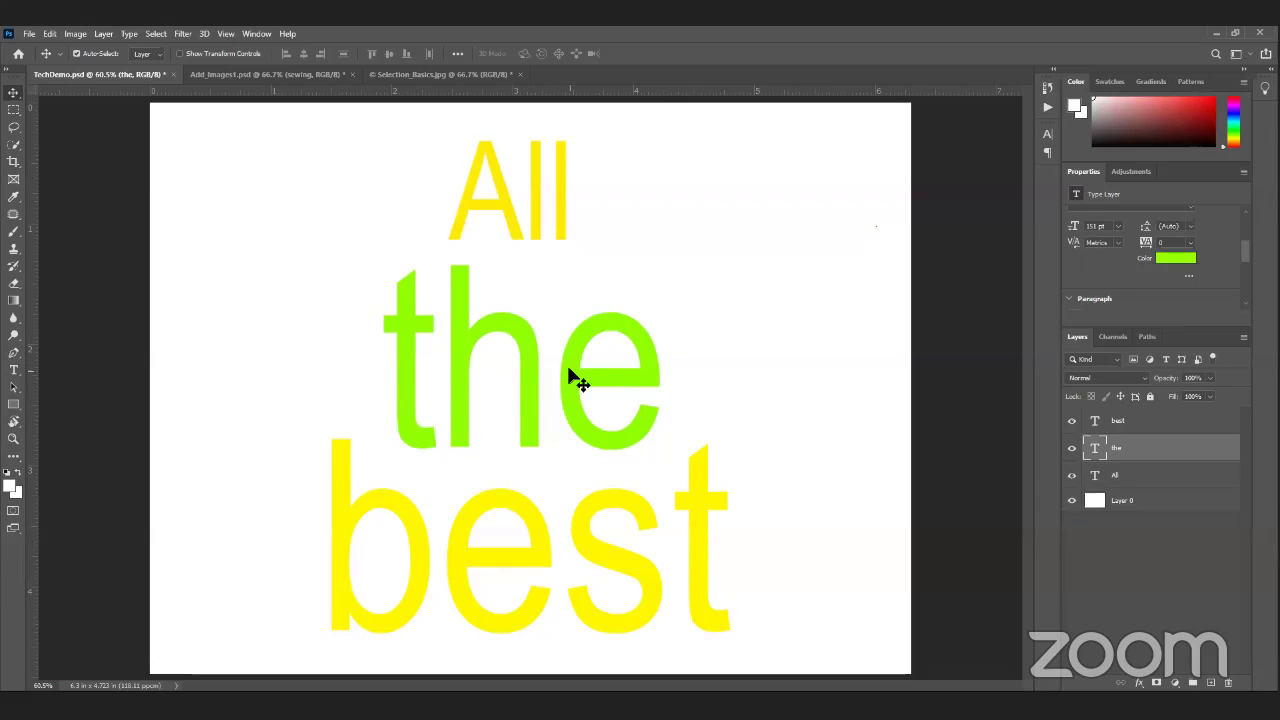
Step: Change the colour of 'All' to teal
click(544, 207)
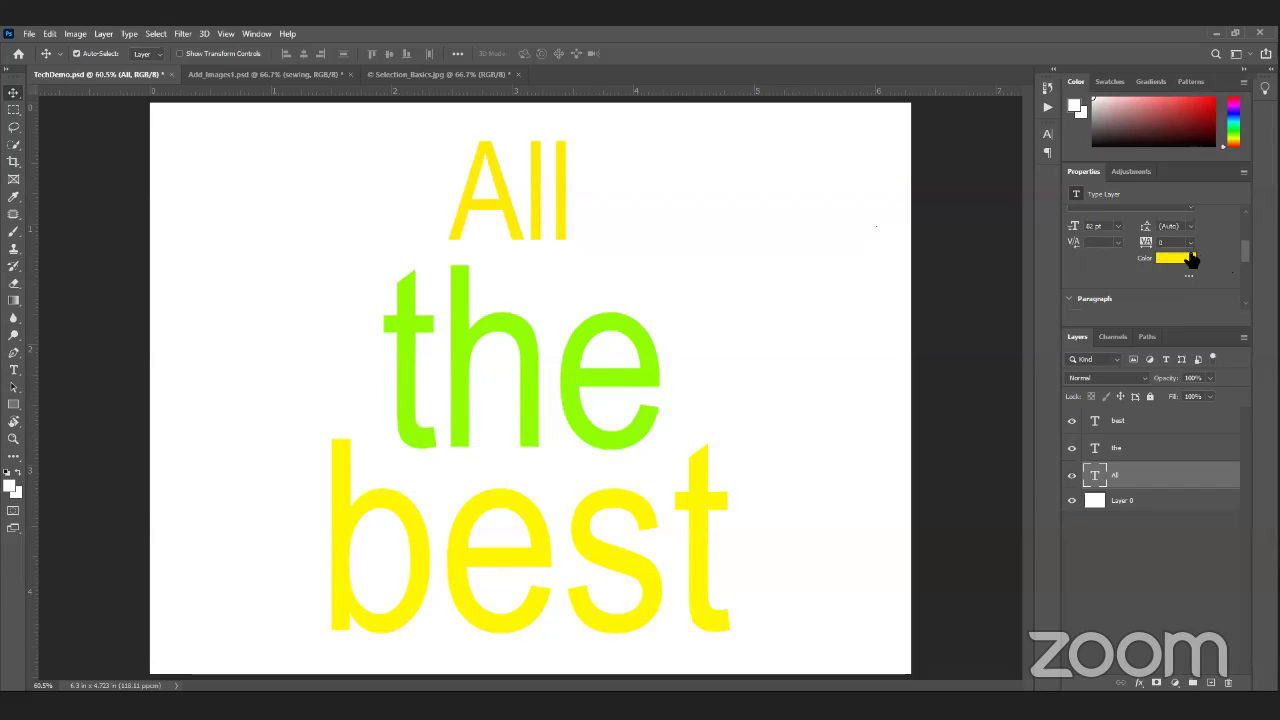
click(1187, 259)
click(836, 279)
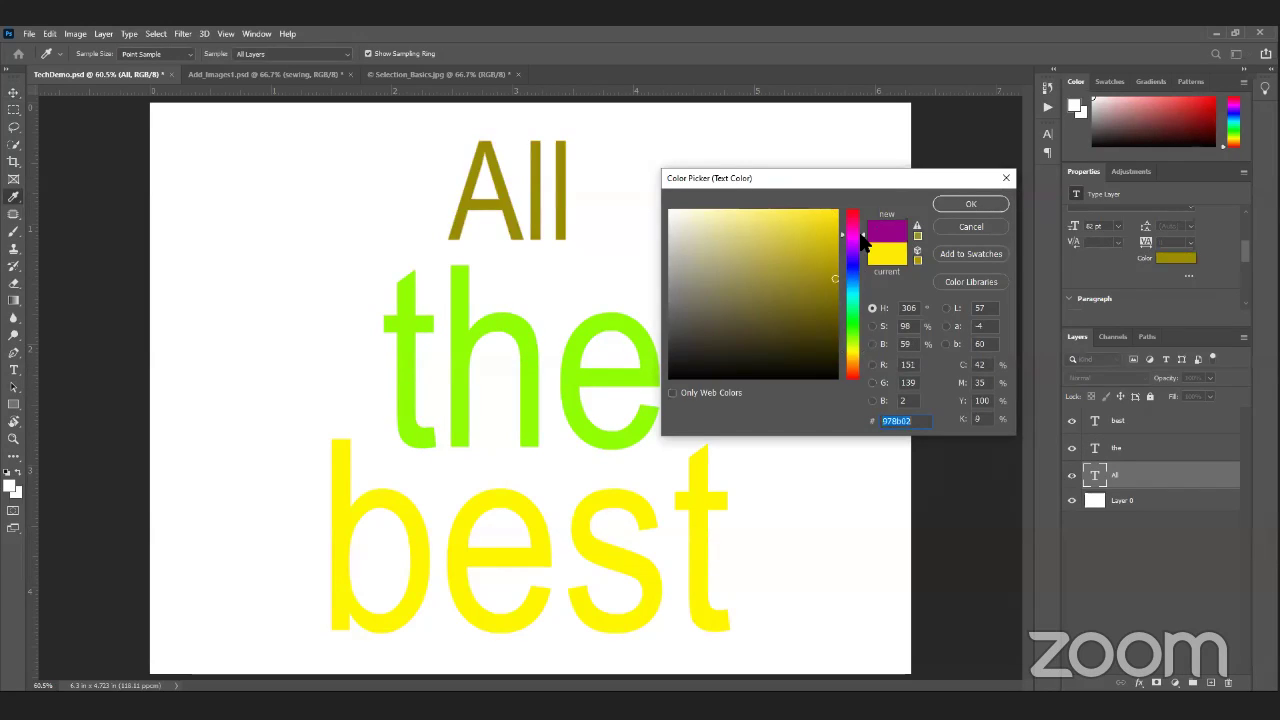
click(852, 237)
mouse_move(852, 237)
mouse_down()
mouse_move(854, 223)
mouse_move(851, 296)
mouse_move(841, 250)
mouse_up()
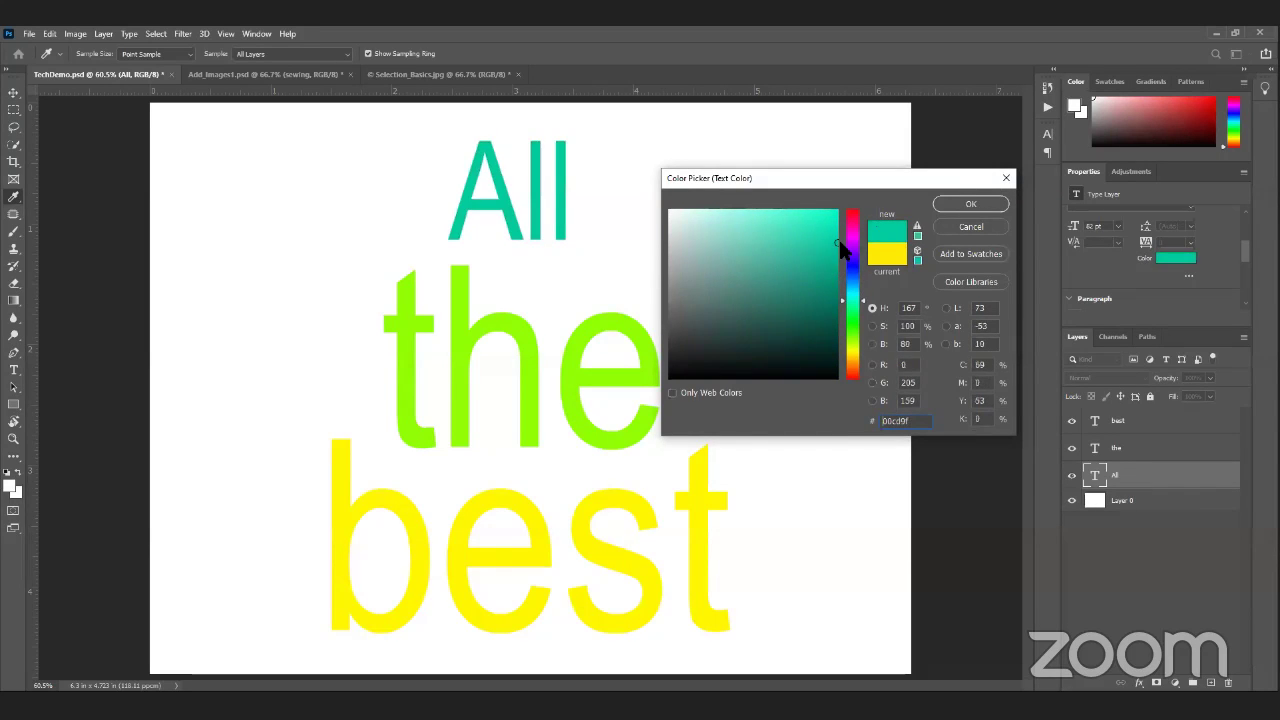
click(981, 203)
Step: Recolour 'the' orange (ff6102) and select the 'best' layer
click(618, 363)
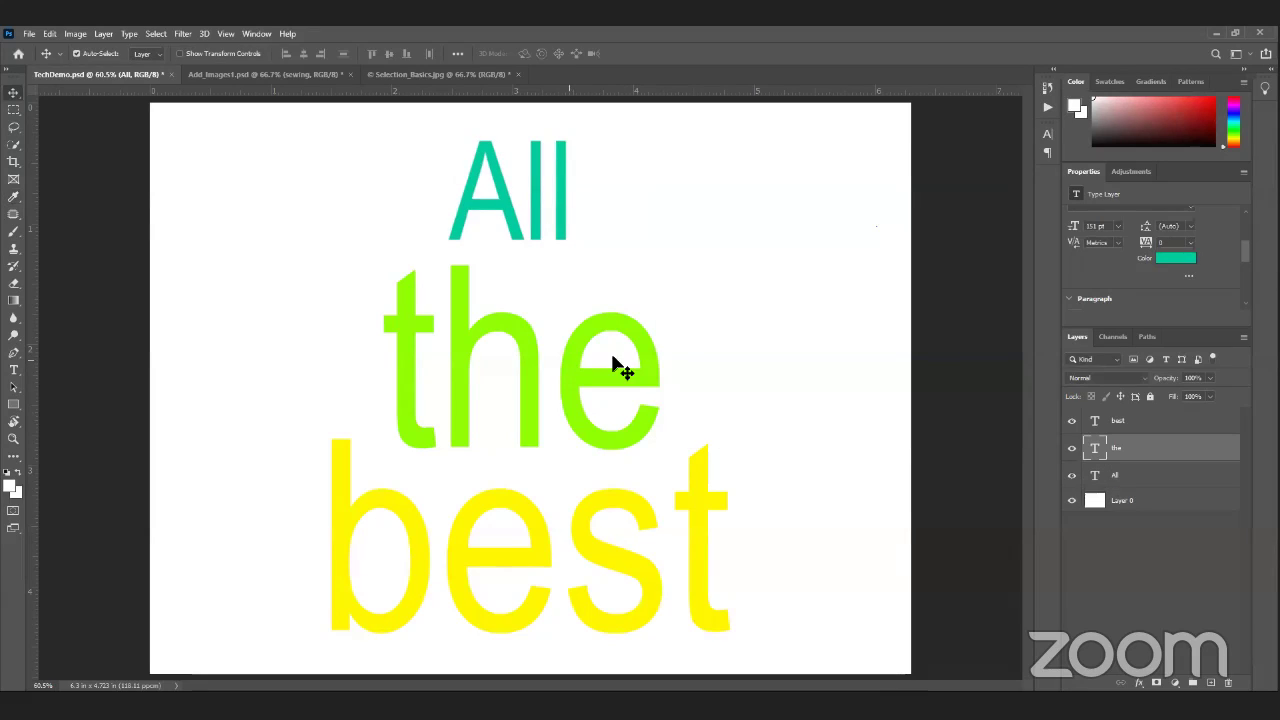
click(1180, 262)
drag(853, 337, 859, 362)
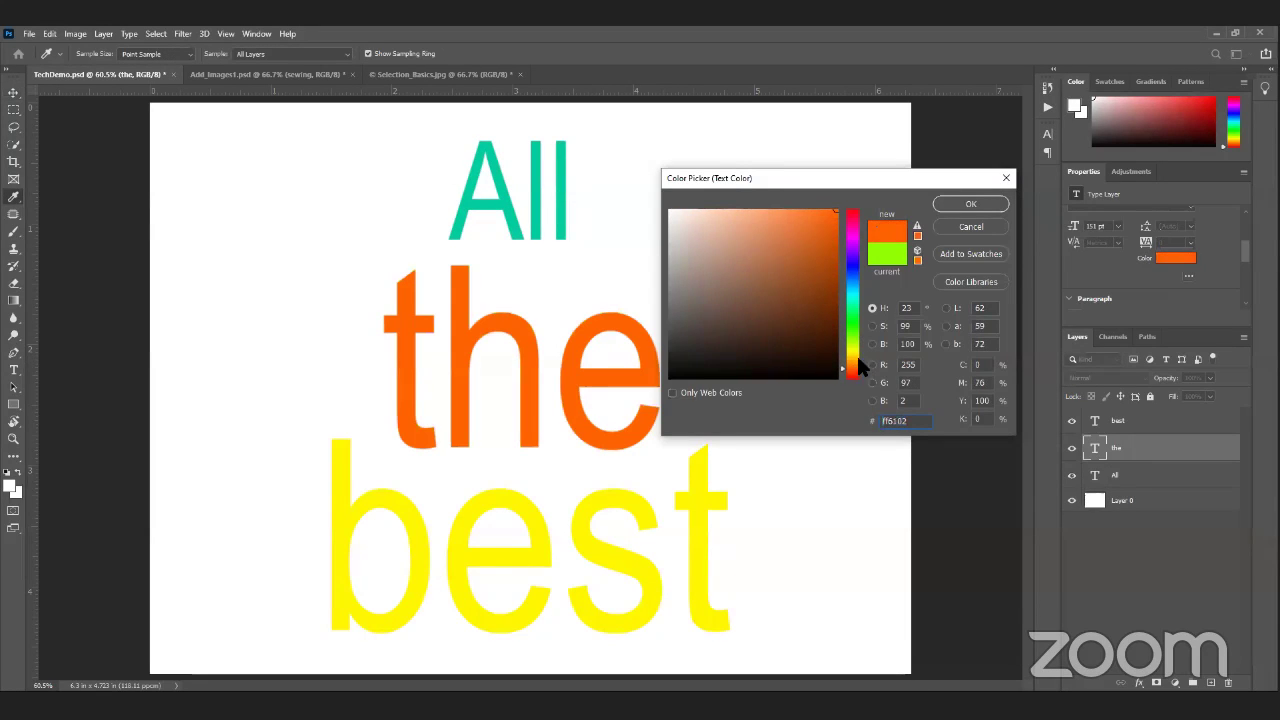
click(975, 204)
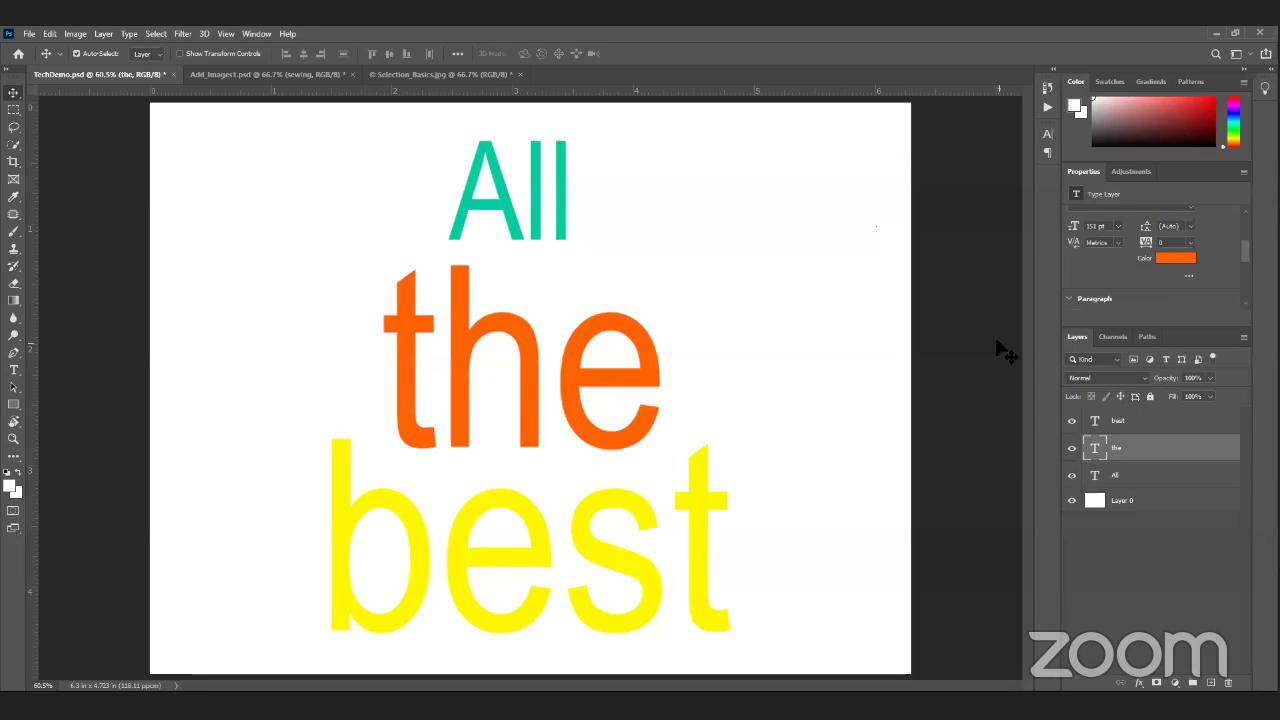
click(700, 555)
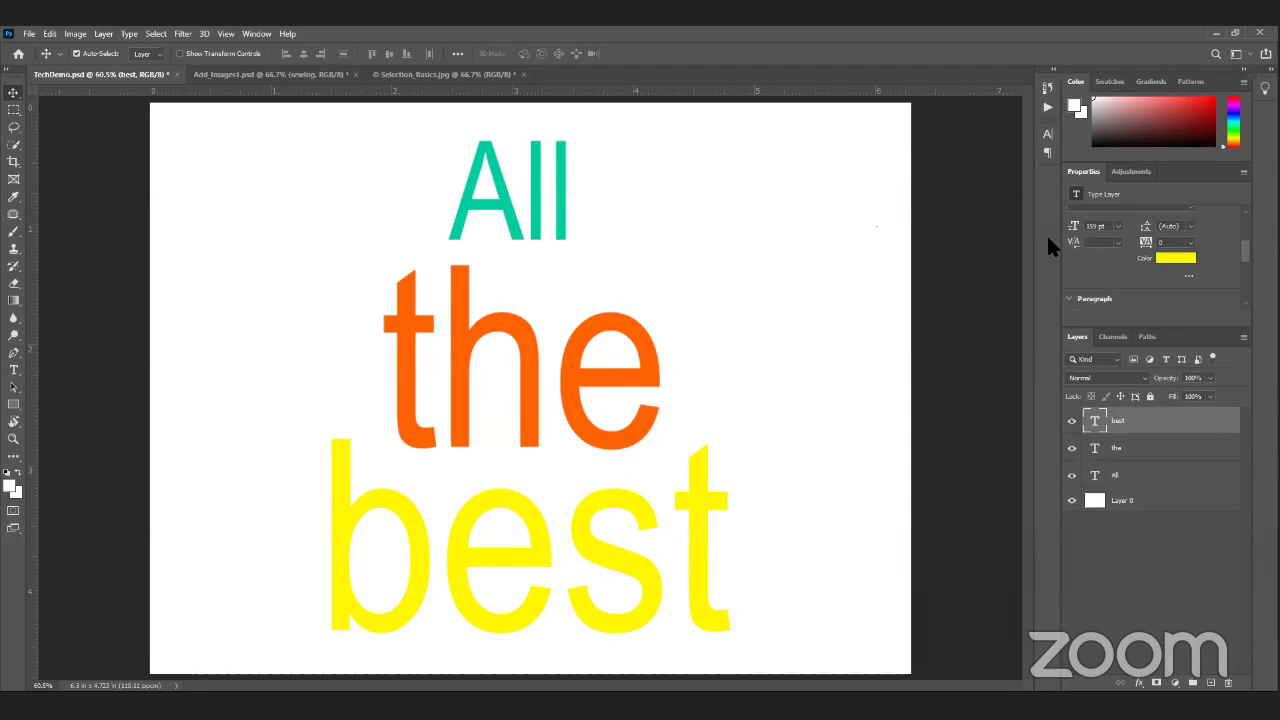
Step: Shift 'All' about 44 px and 'the' about 8 px left, then deselect all layers
scroll(1096, 189, up, 2)
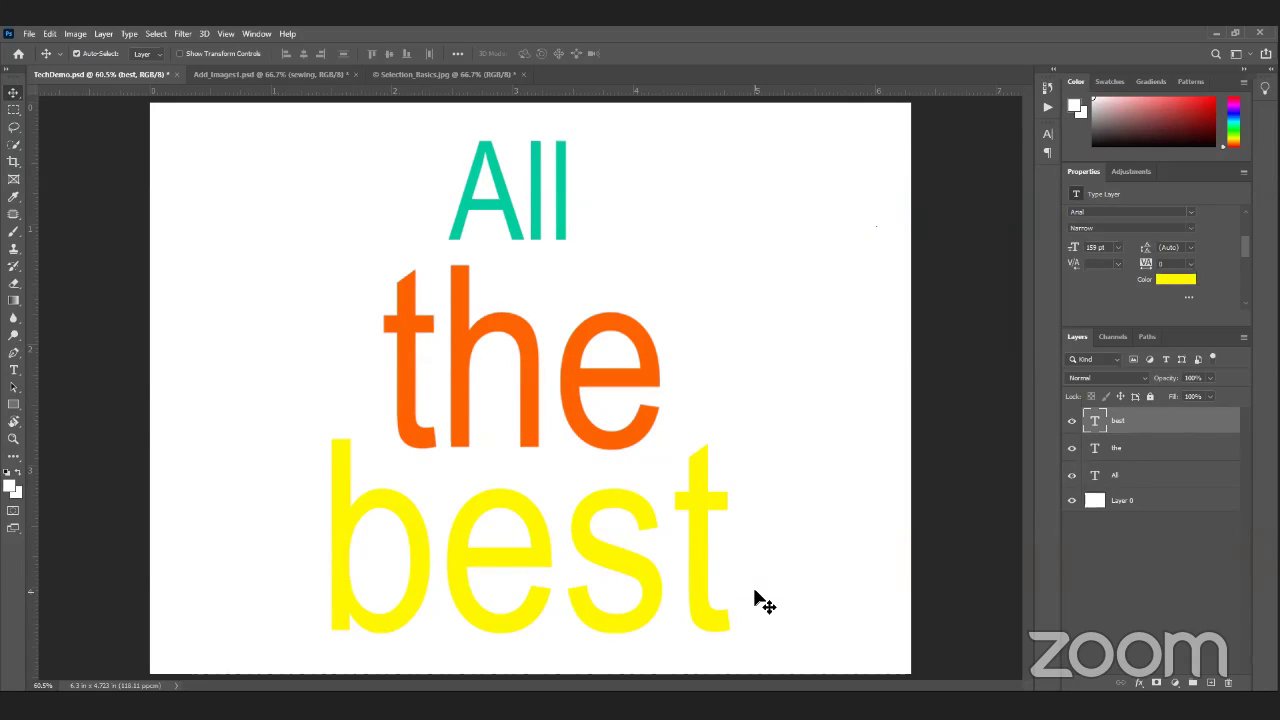
drag(514, 209, 470, 199)
drag(520, 335, 514, 323)
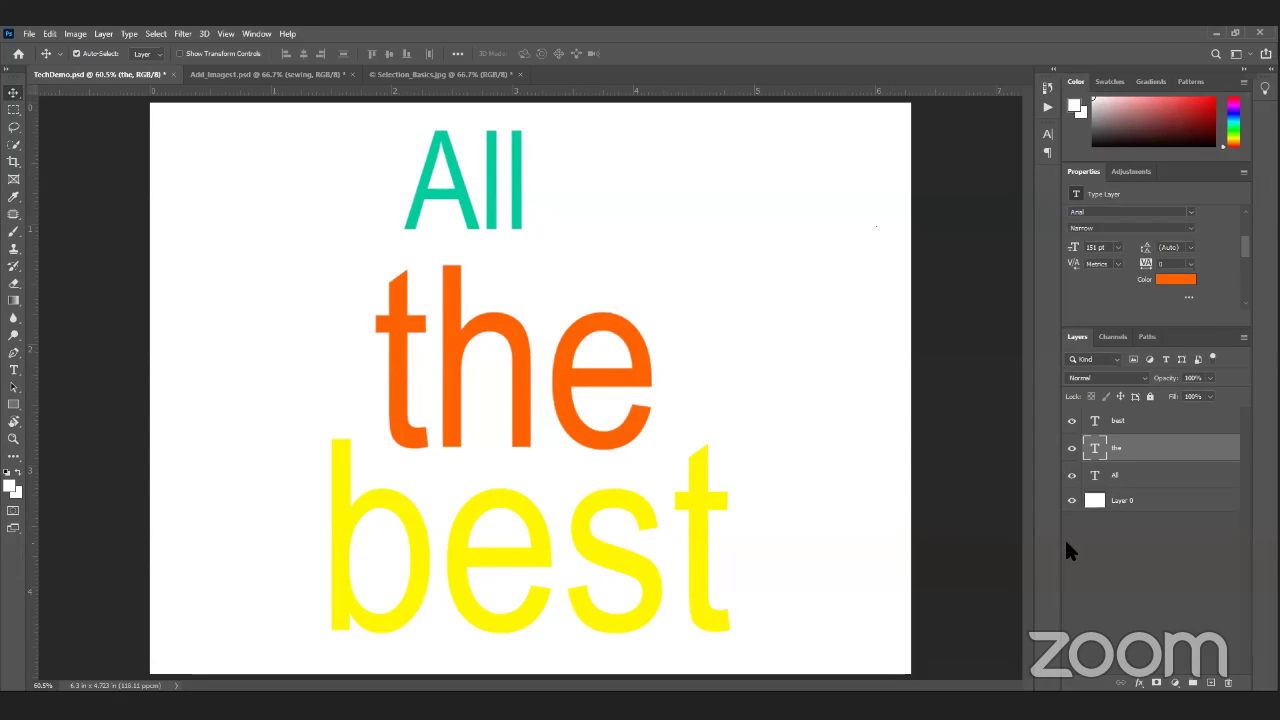
click(1116, 544)
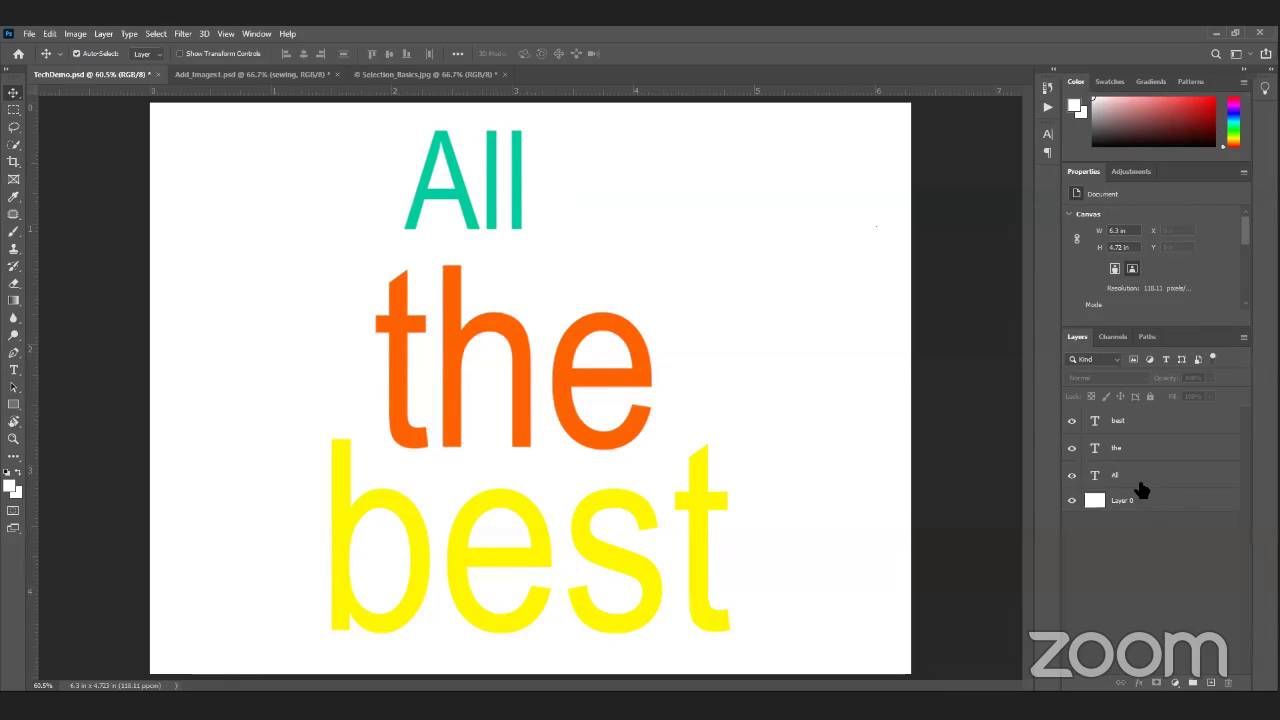
key(ctrl)
Step: Select the 'best', 'the' and 'All' layers and apply Align Horizontal Centers
click(156, 33)
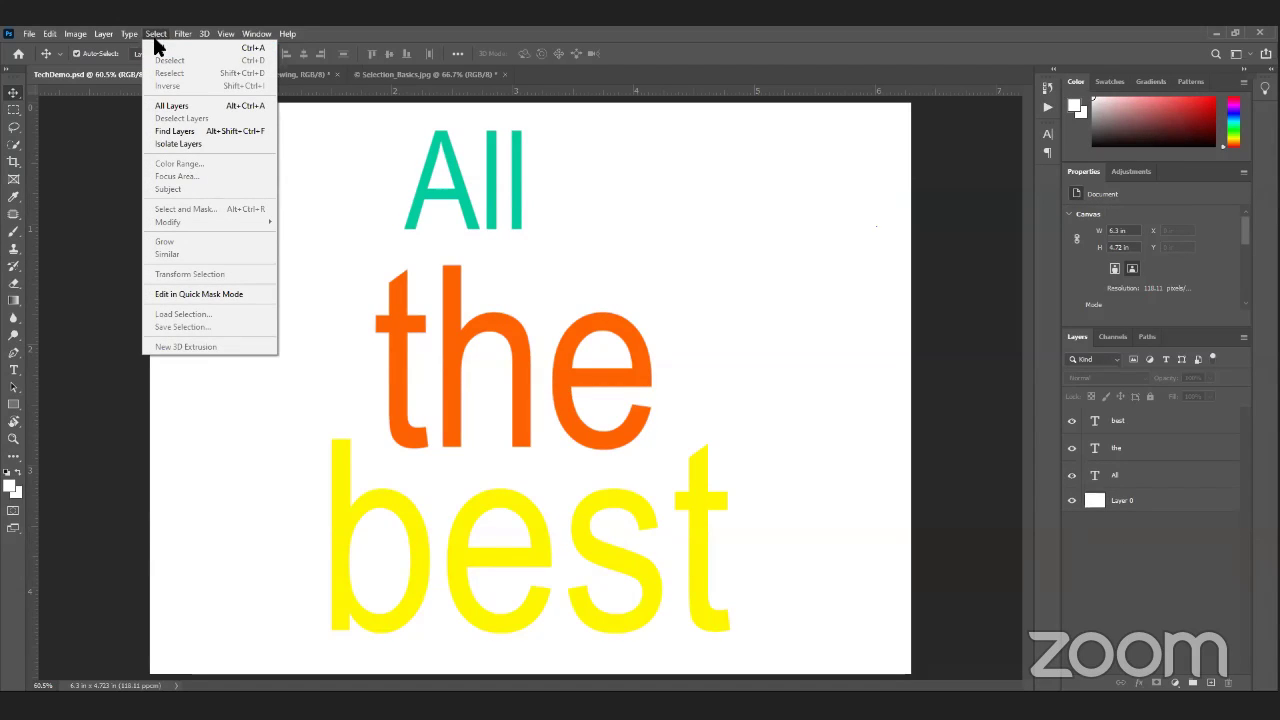
click(160, 49)
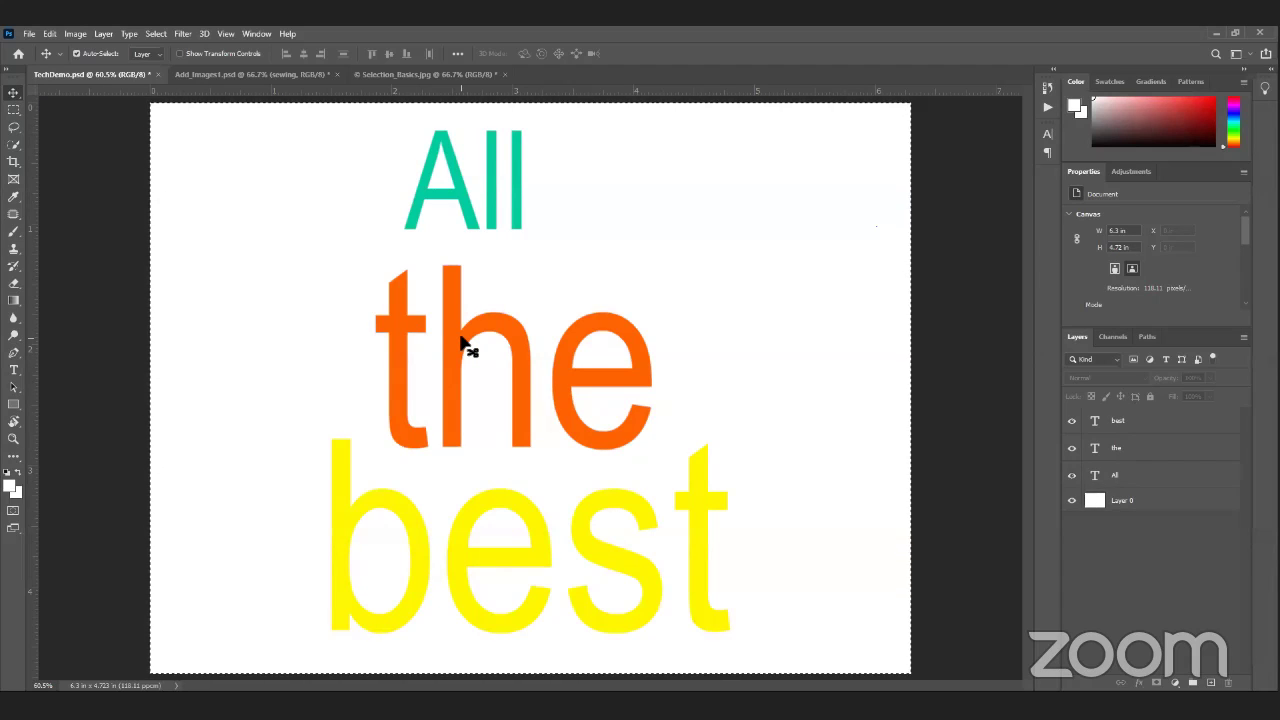
click(1125, 476)
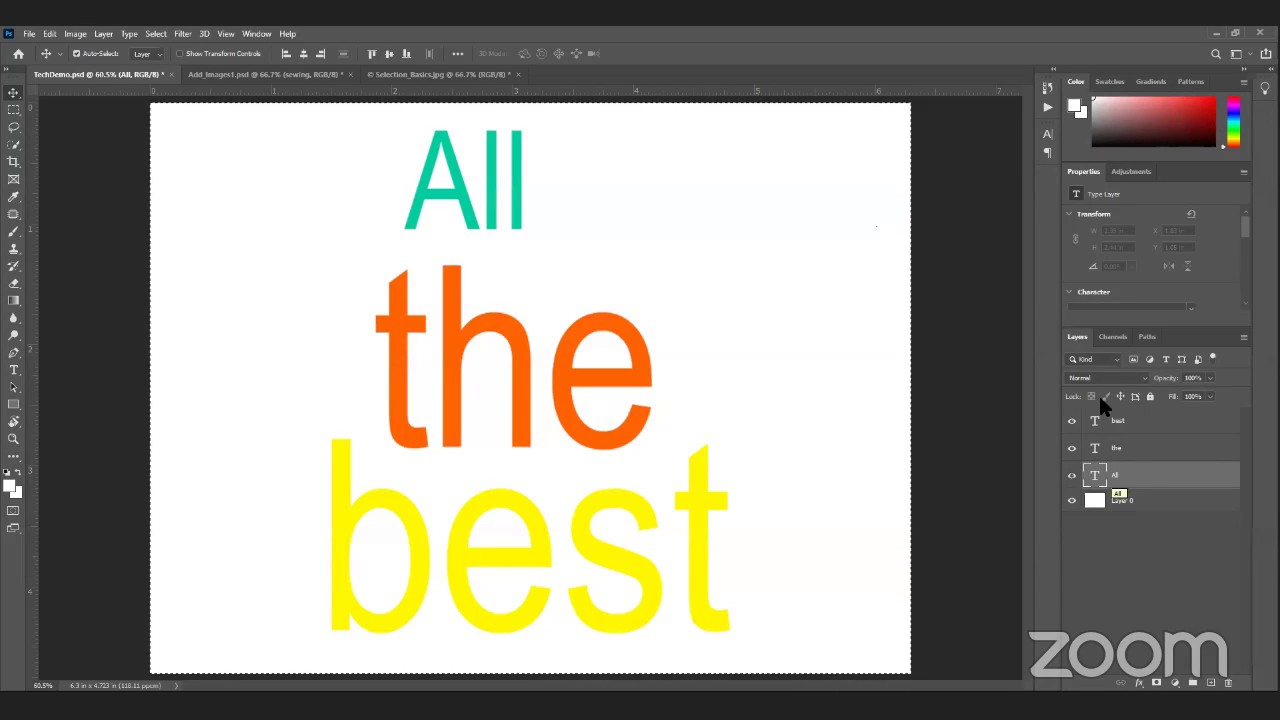
click(1124, 425)
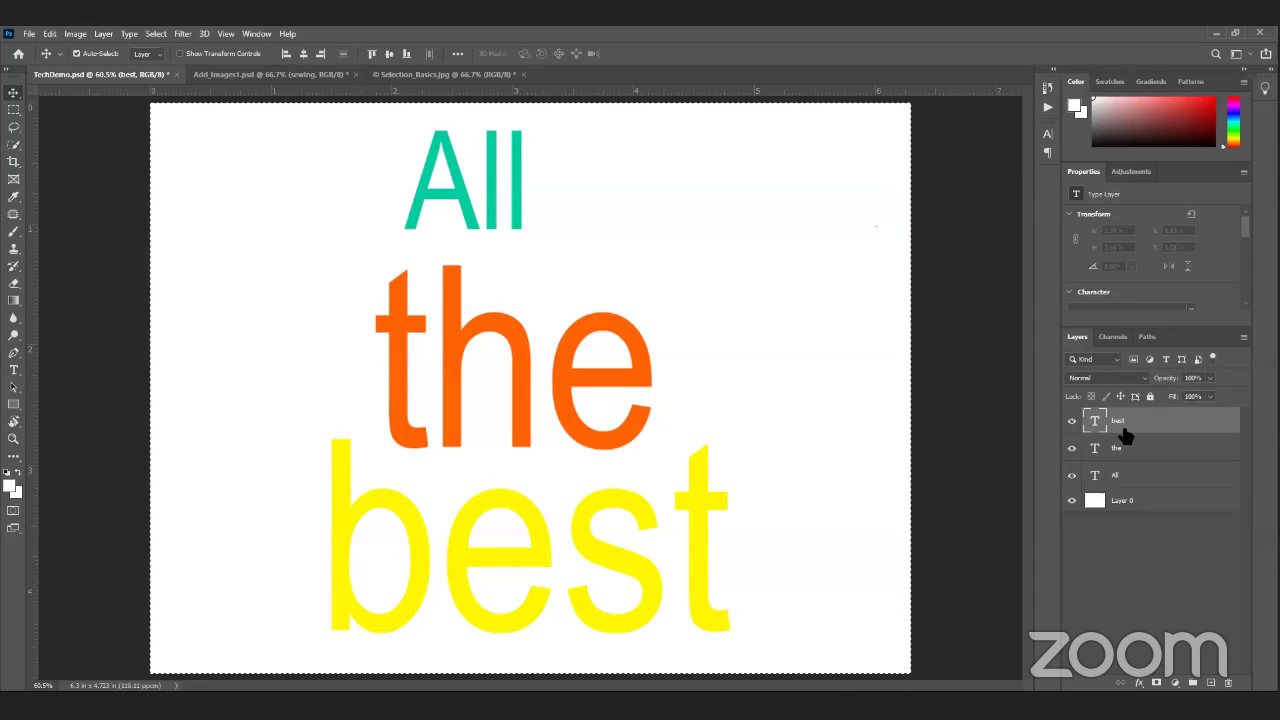
shift+click(1120, 457)
shift+click(1123, 477)
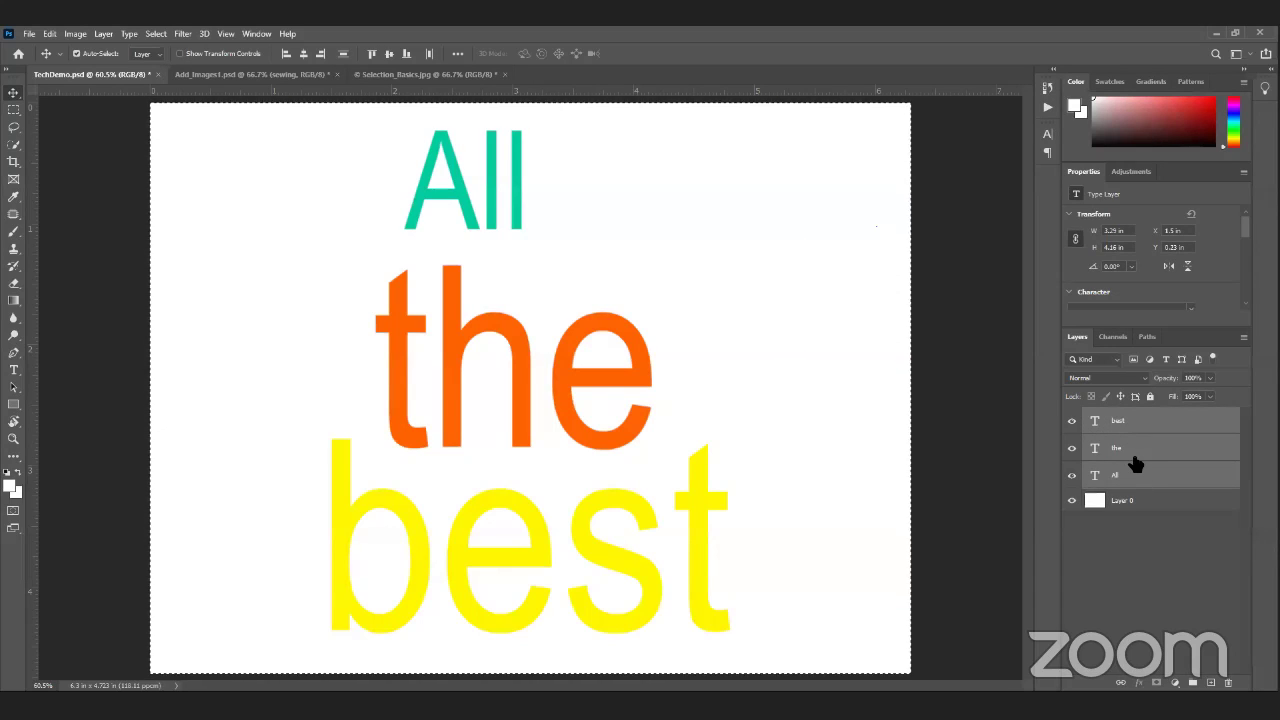
click(303, 54)
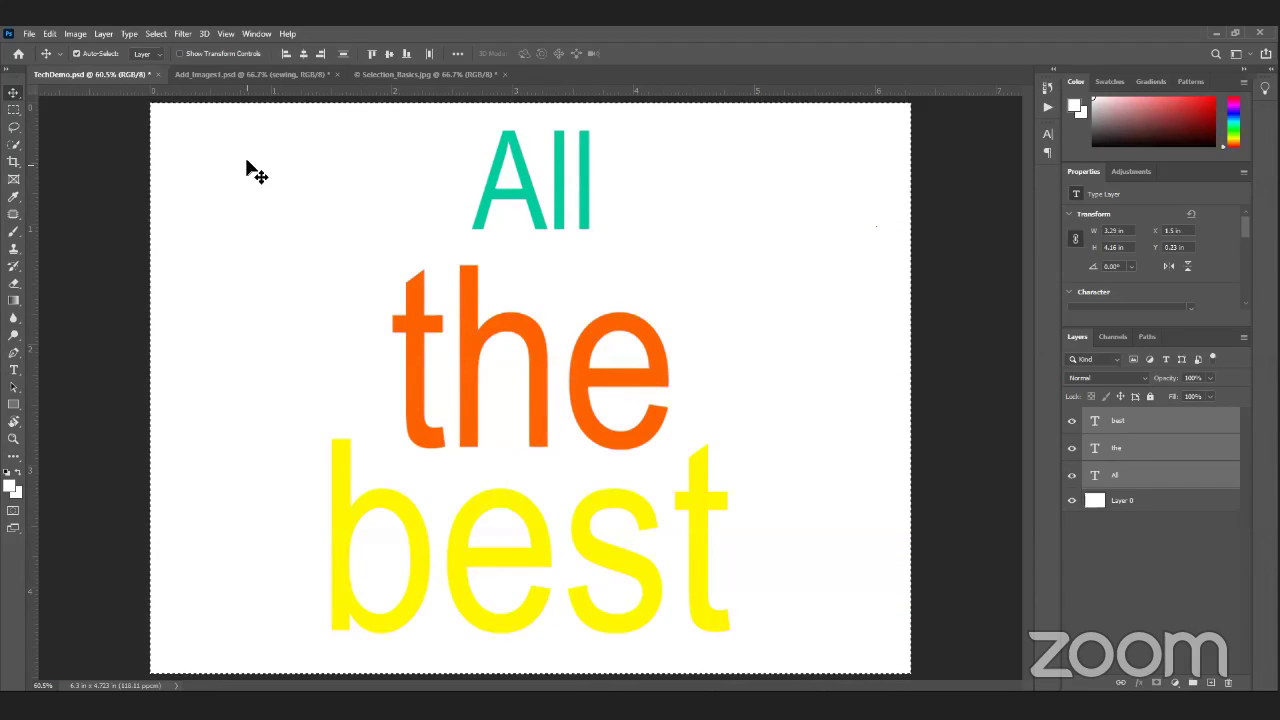
key(ctrl)
key(ctrl+d)
Step: Drag All to the right, the to the left and best to the right, staggering the words
drag(522, 194, 575, 205)
click(565, 362)
drag(565, 362, 508, 354)
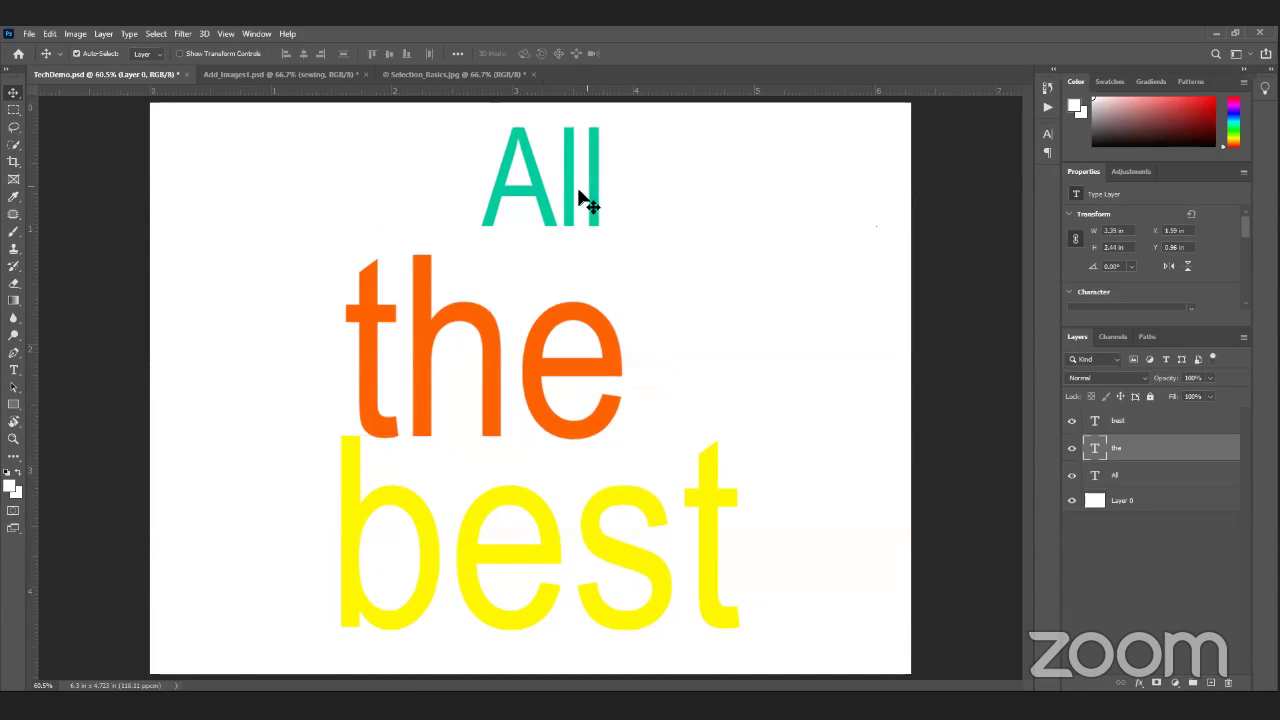
drag(586, 200, 571, 198)
drag(612, 508, 684, 506)
drag(503, 334, 437, 334)
drag(559, 186, 705, 195)
drag(466, 569, 441, 584)
drag(622, 220, 587, 238)
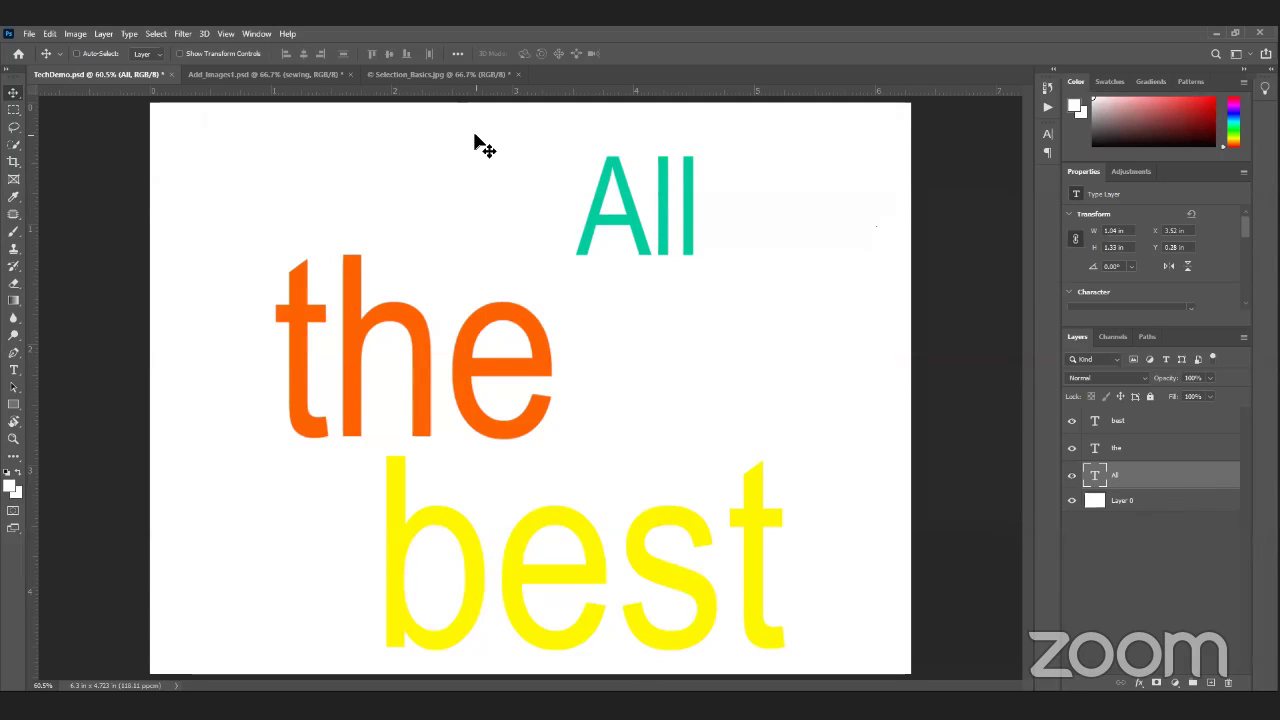
Step: Select the whole canvas and align All, the and best to the horizontal centre
key(ctrl)
key(ctrl+a)
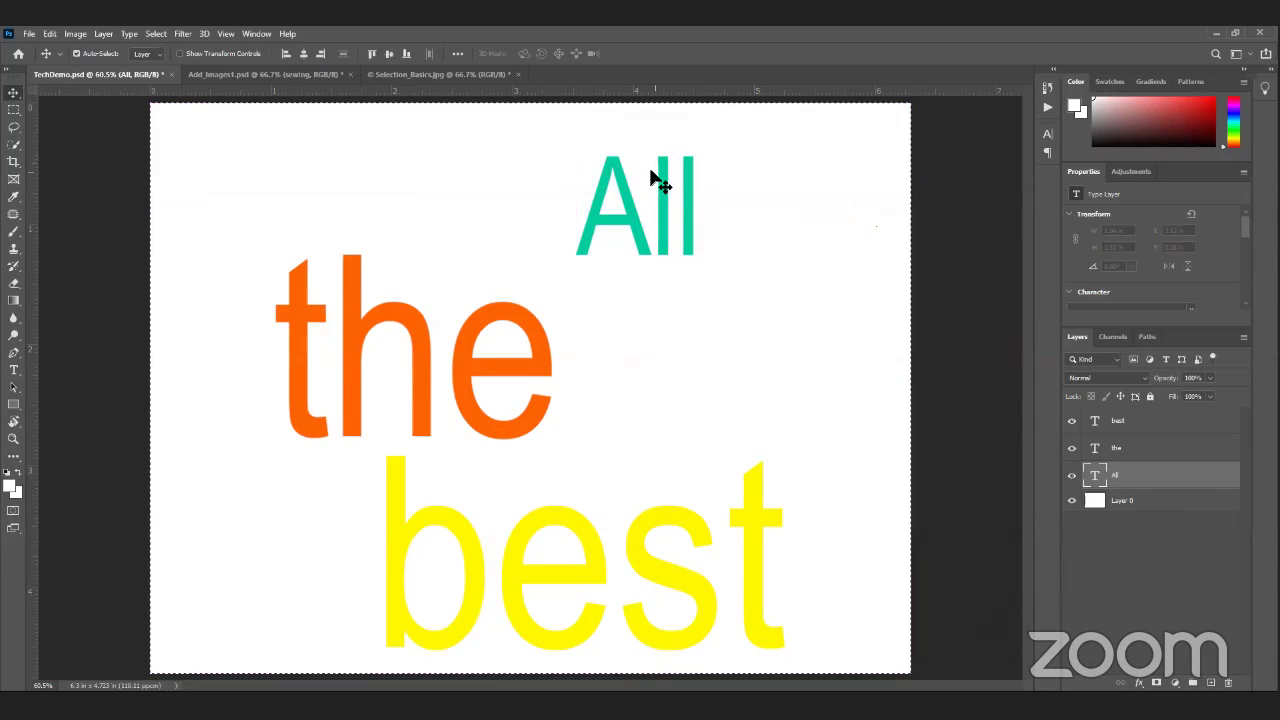
click(303, 54)
click(1116, 450)
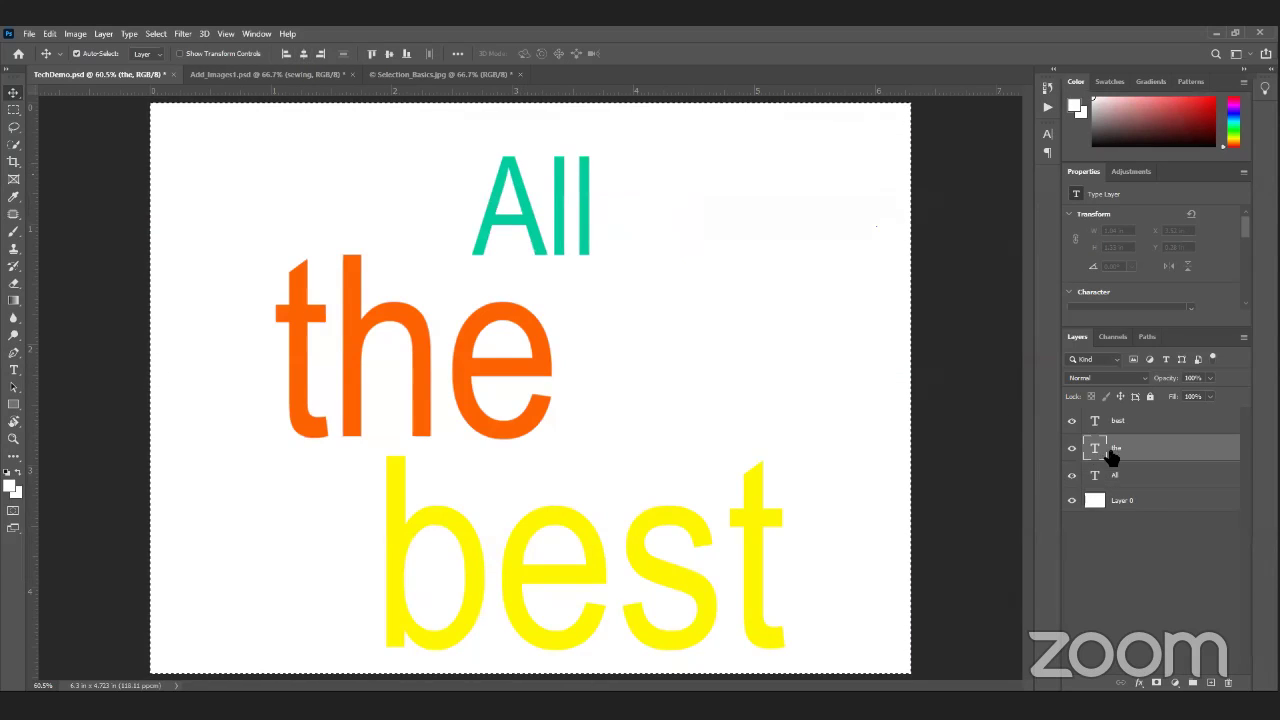
click(303, 54)
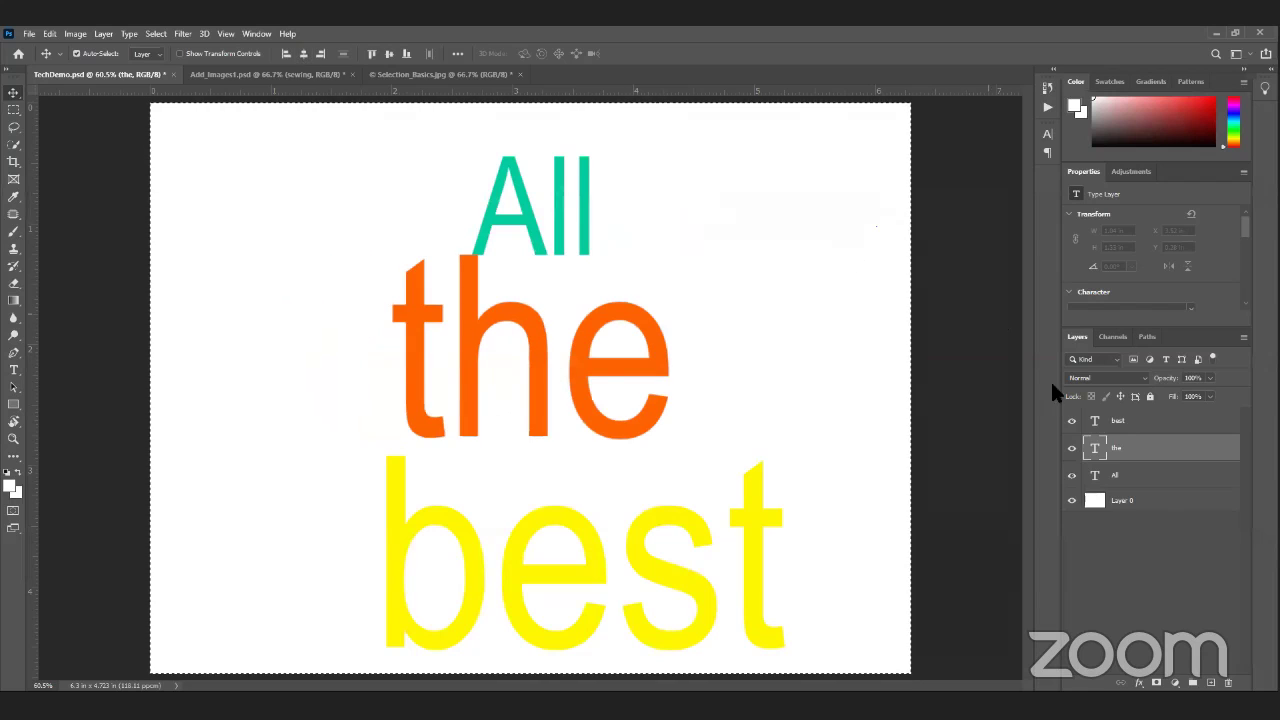
click(1120, 422)
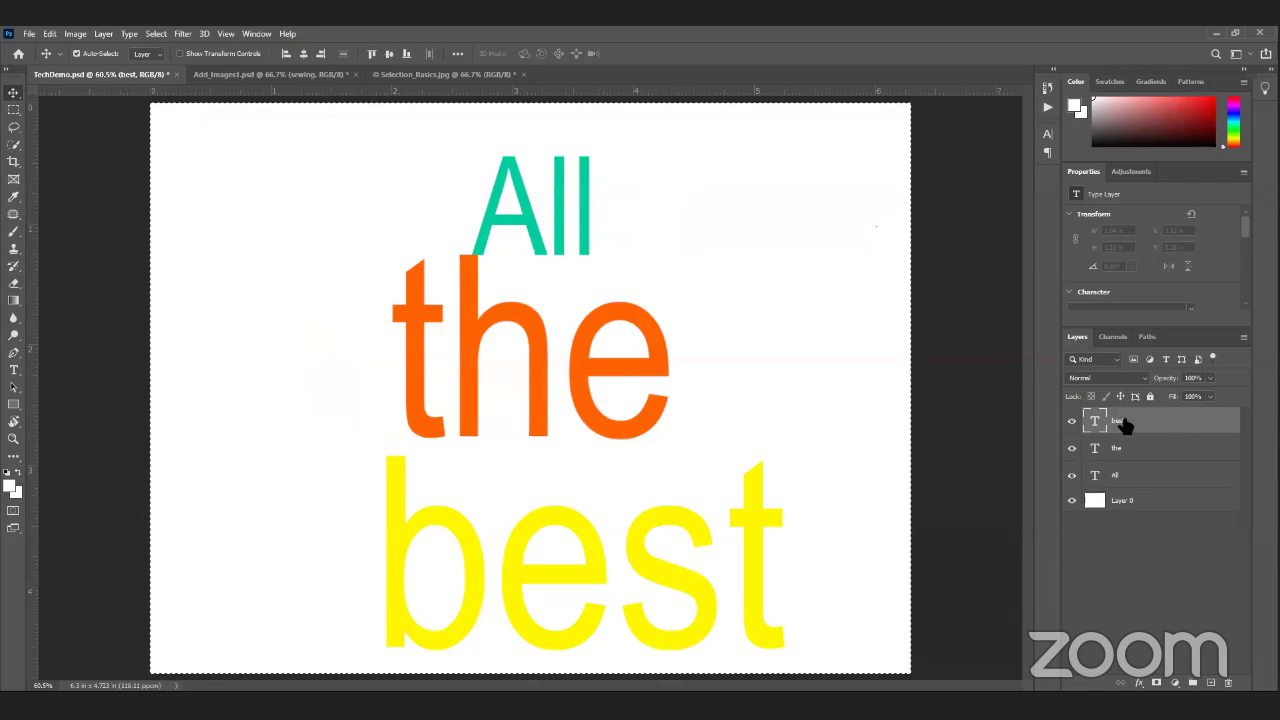
click(303, 53)
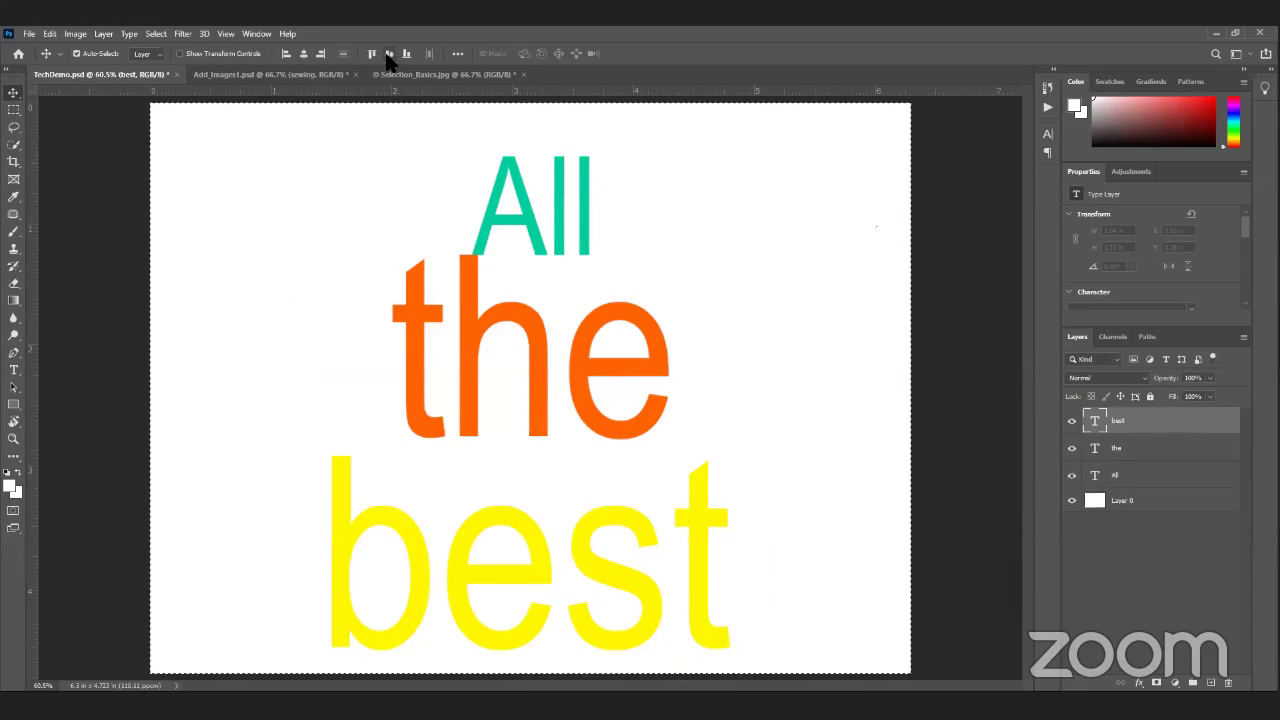
click(1121, 449)
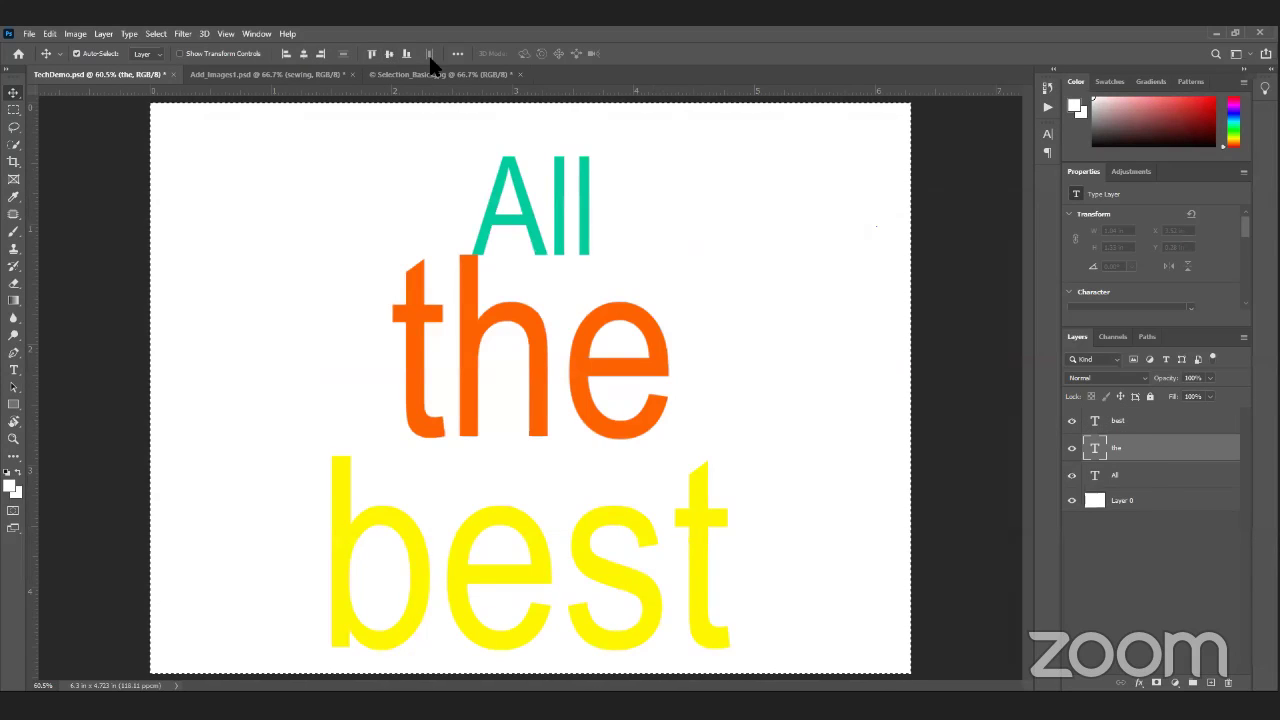
click(389, 53)
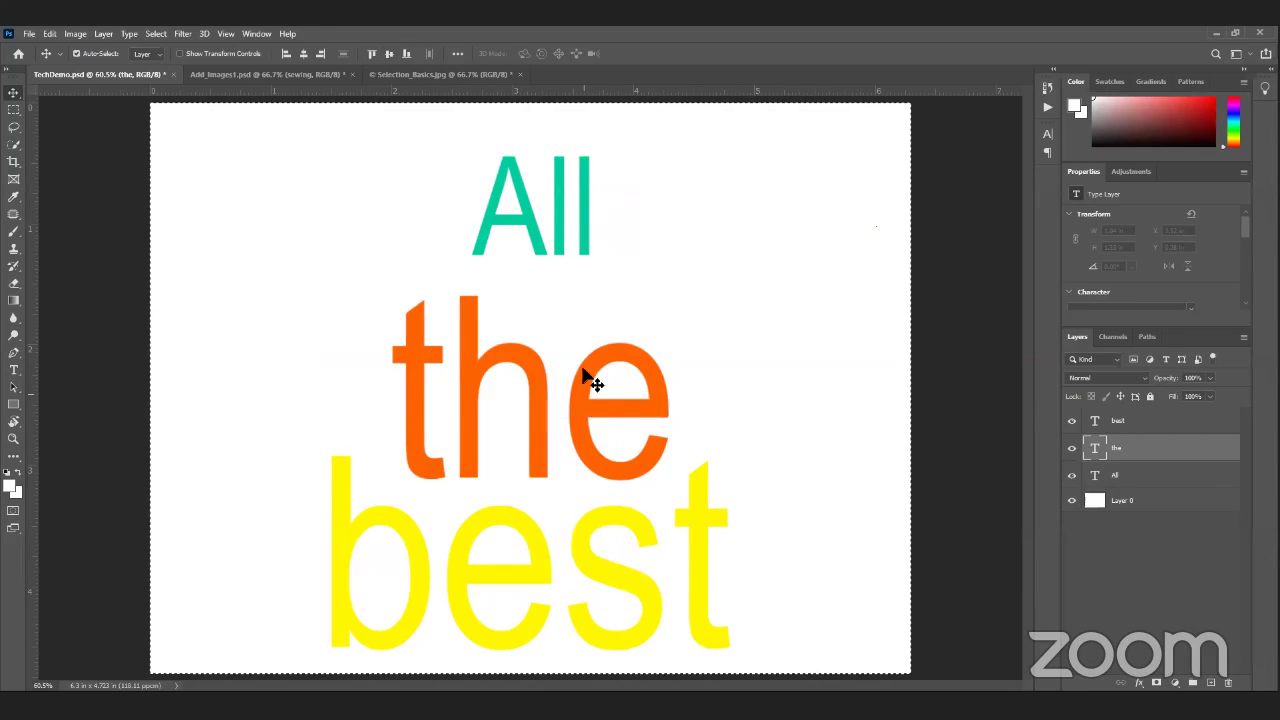
Step: Move the back up, raise All slightly, and clear the canvas selection
drag(563, 234, 597, 260)
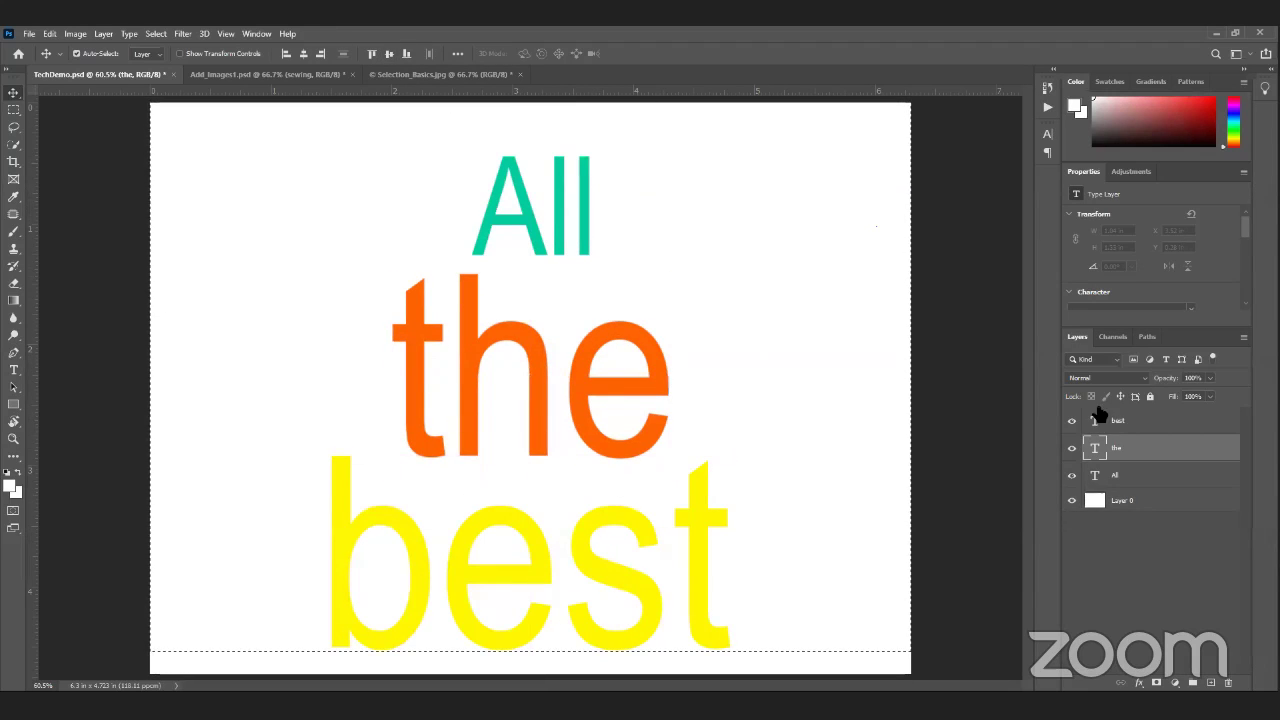
click(1120, 476)
drag(563, 194, 560, 170)
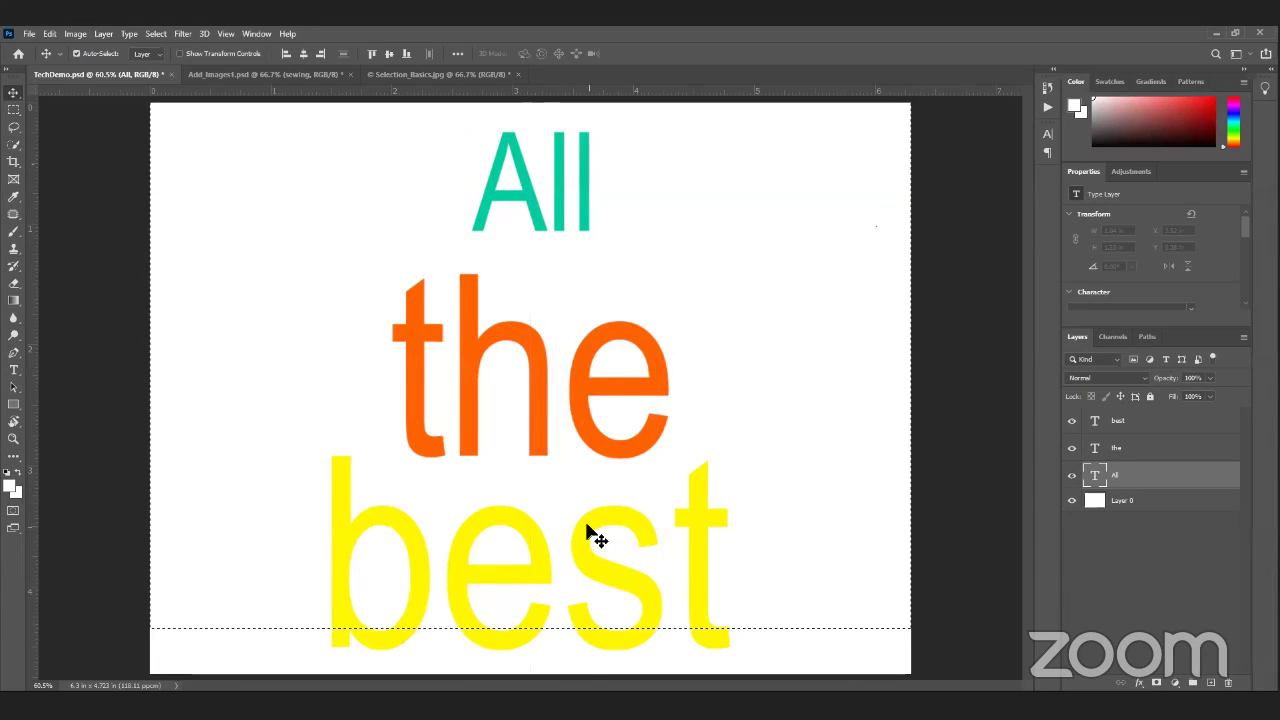
key(ctrl)
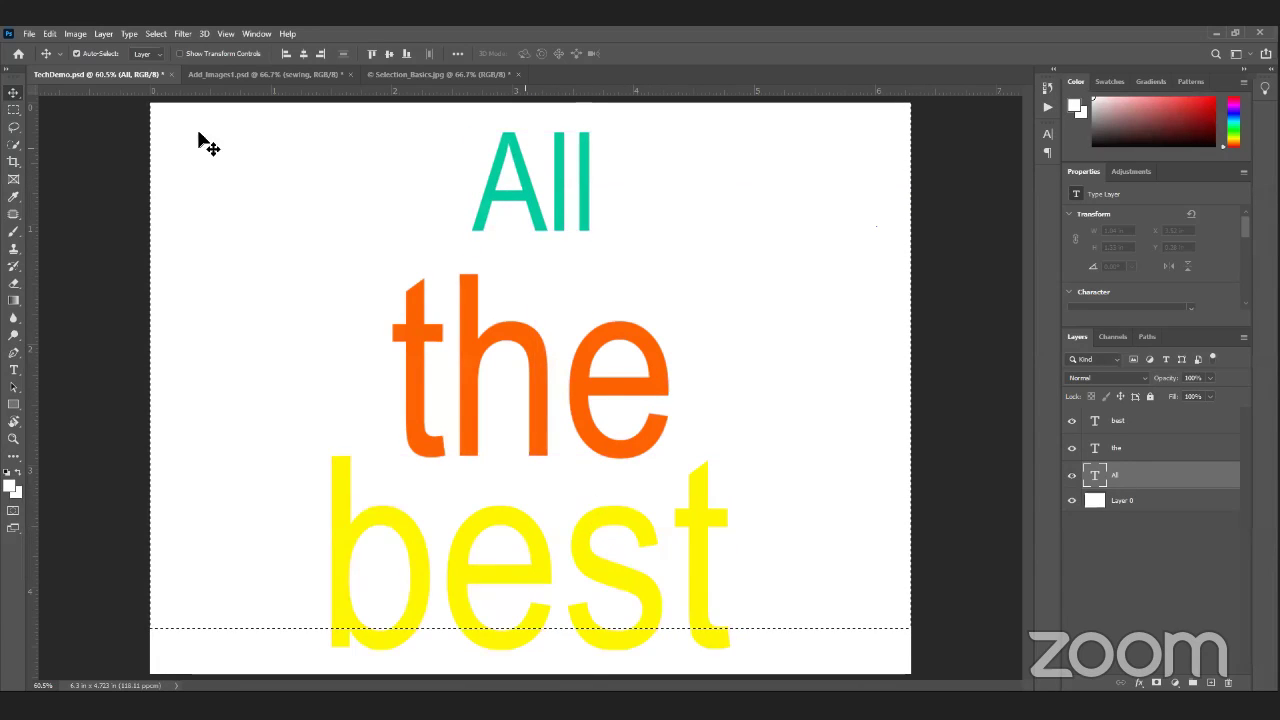
key(ctrl)
key(ctrl+d)
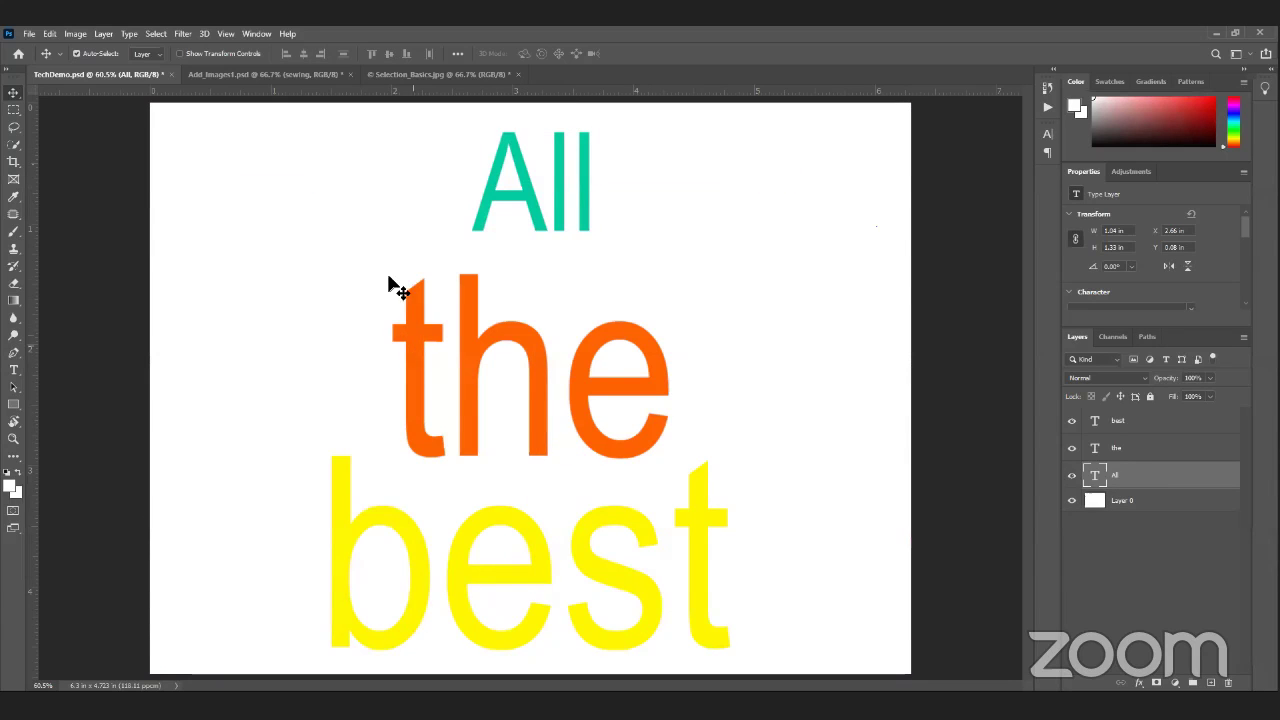
click(155, 33)
key(Escape)
Step: Nudge the word the slightly higher between All and best
mouse_move(592, 377)
mouse_down()
mouse_move(586, 349)
mouse_move(586, 363)
mouse_up()
drag(583, 361, 584, 368)
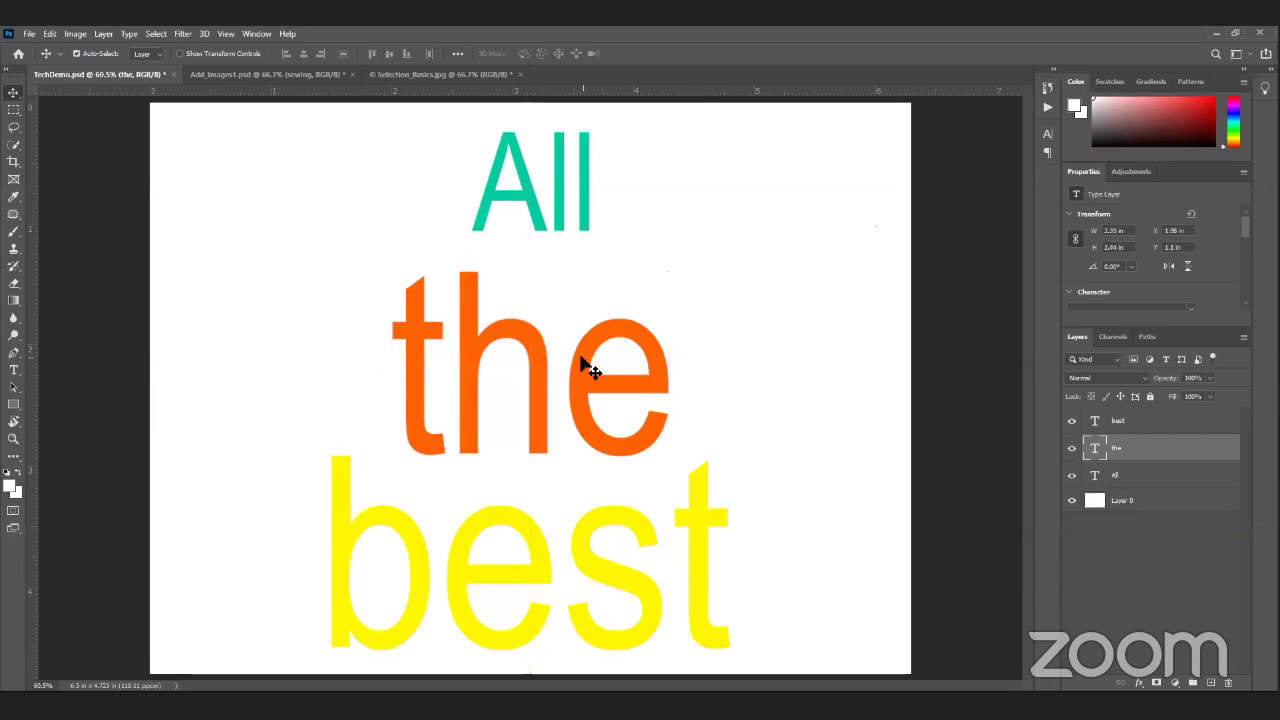
click(566, 221)
click(1190, 616)
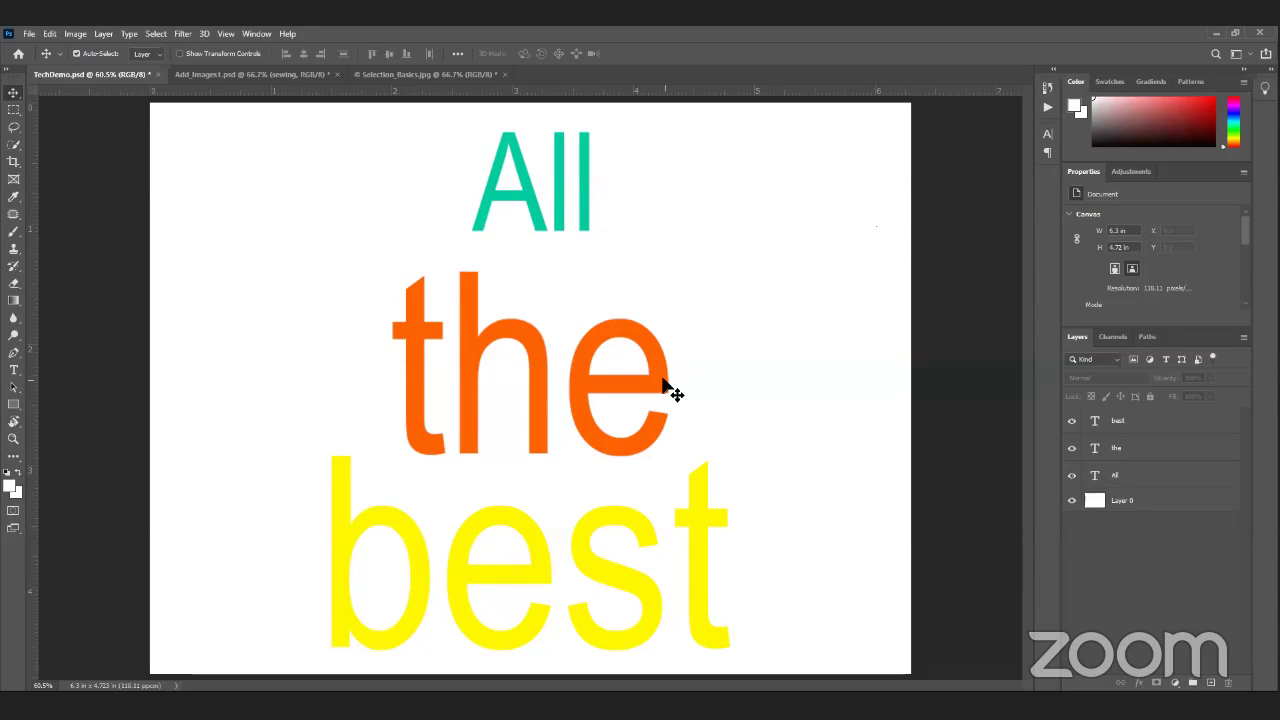
drag(668, 385, 665, 375)
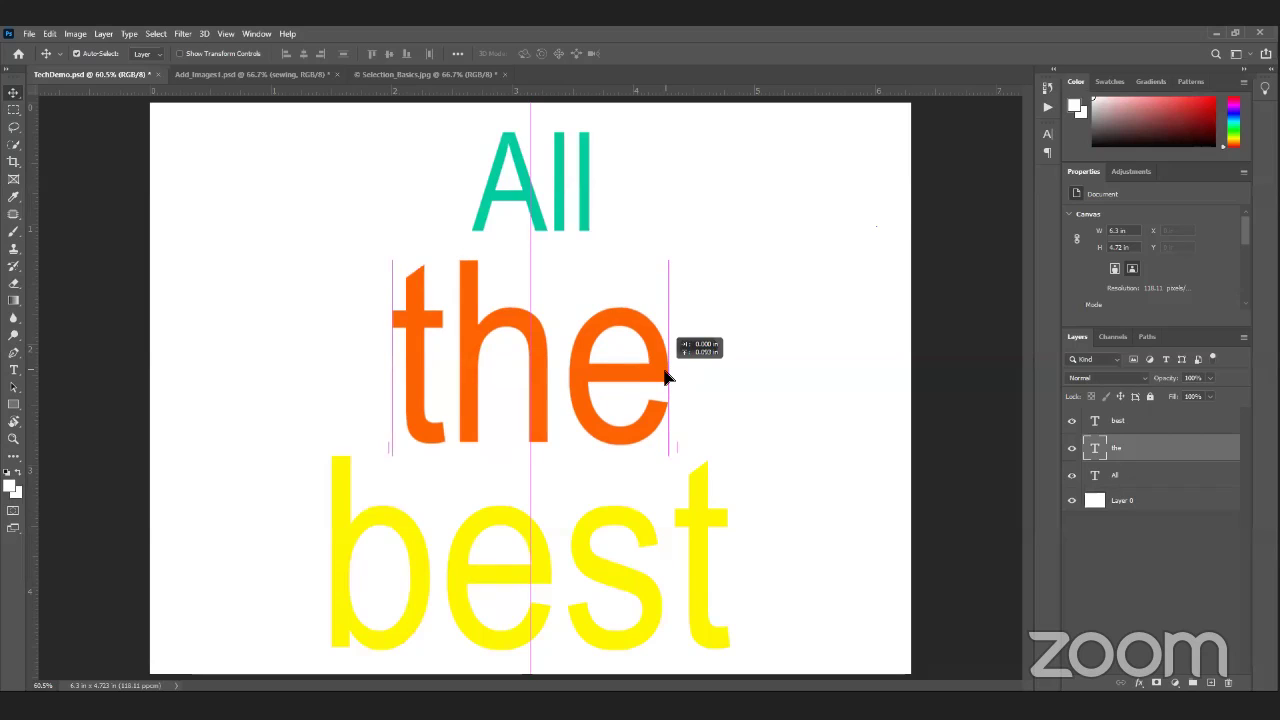
click(704, 512)
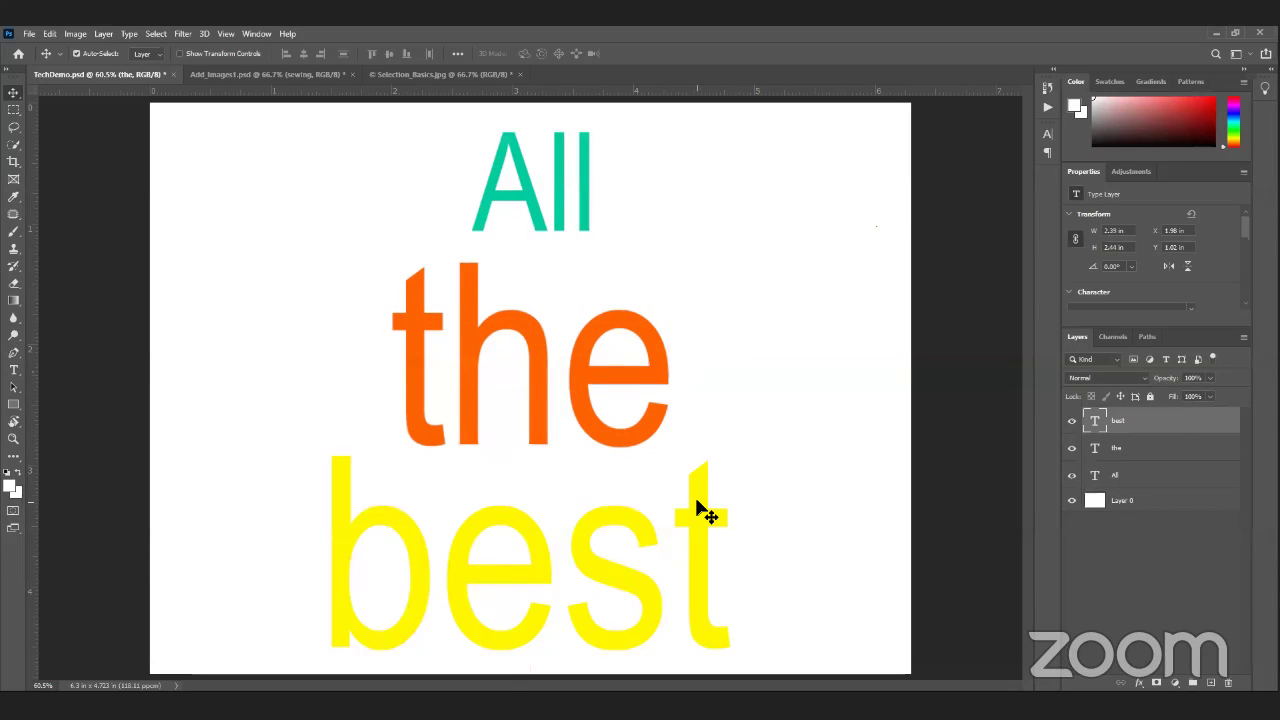
Step: Bring up the Selection_Basics.jpg neon motel photo in place of the TechDemo canvas
click(435, 76)
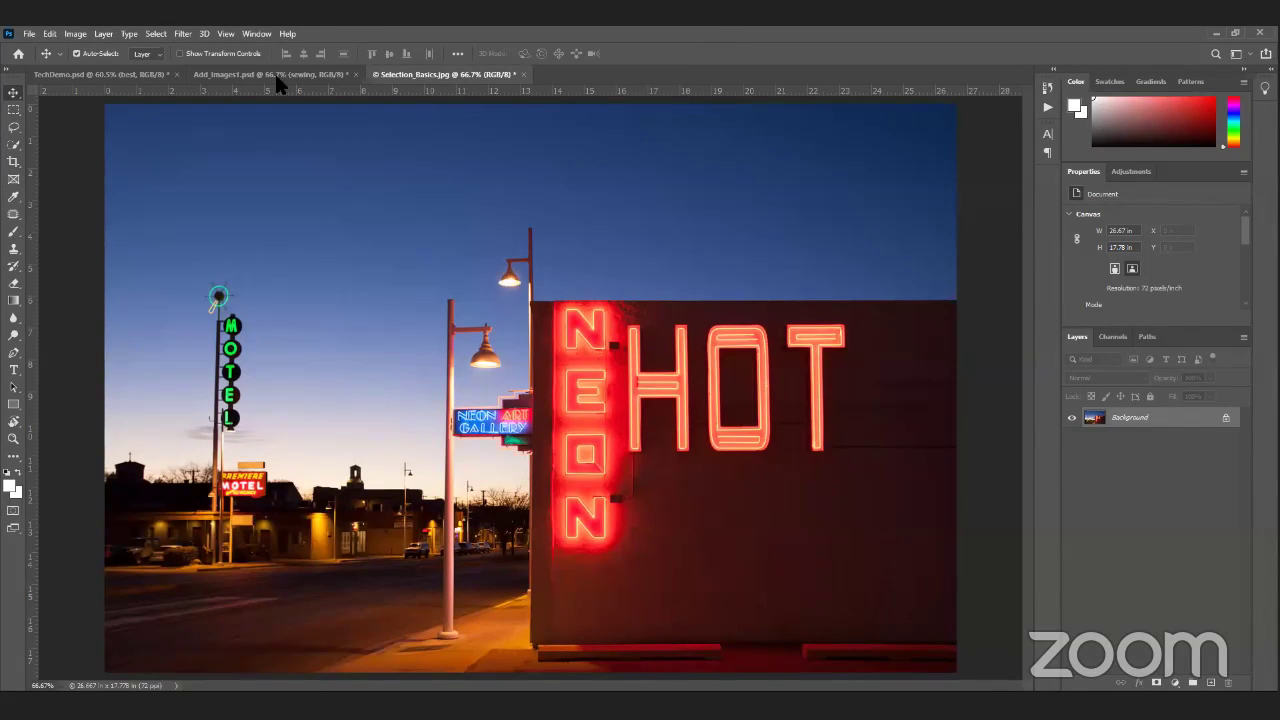
key(ctrl+Tab)
key(ctrl+shift+Tab)
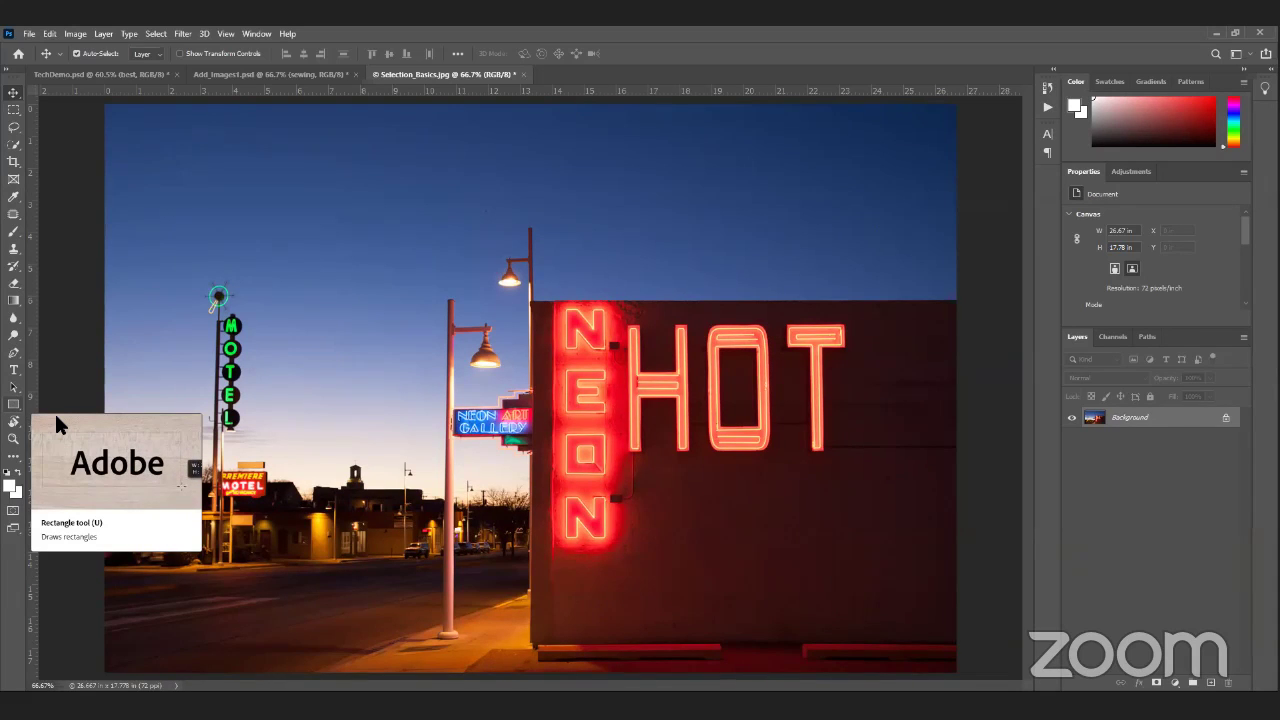
click(13, 404)
click(80, 406)
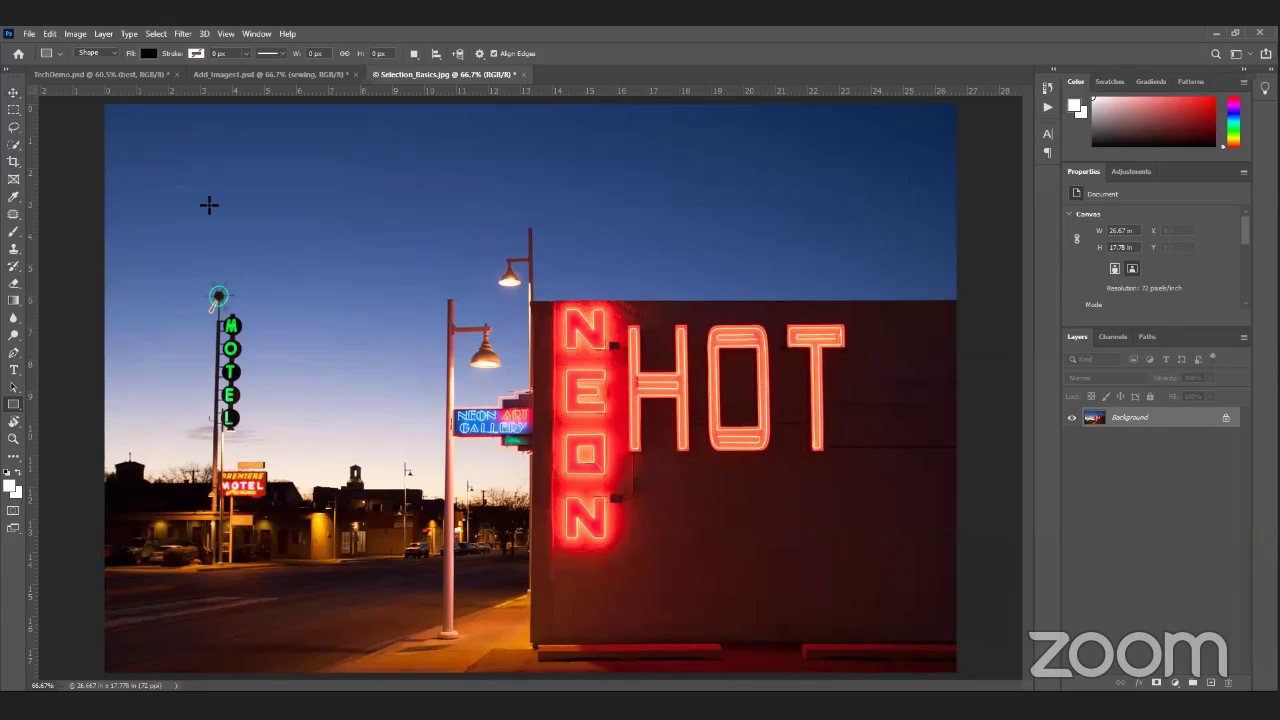
drag(193, 189, 393, 582)
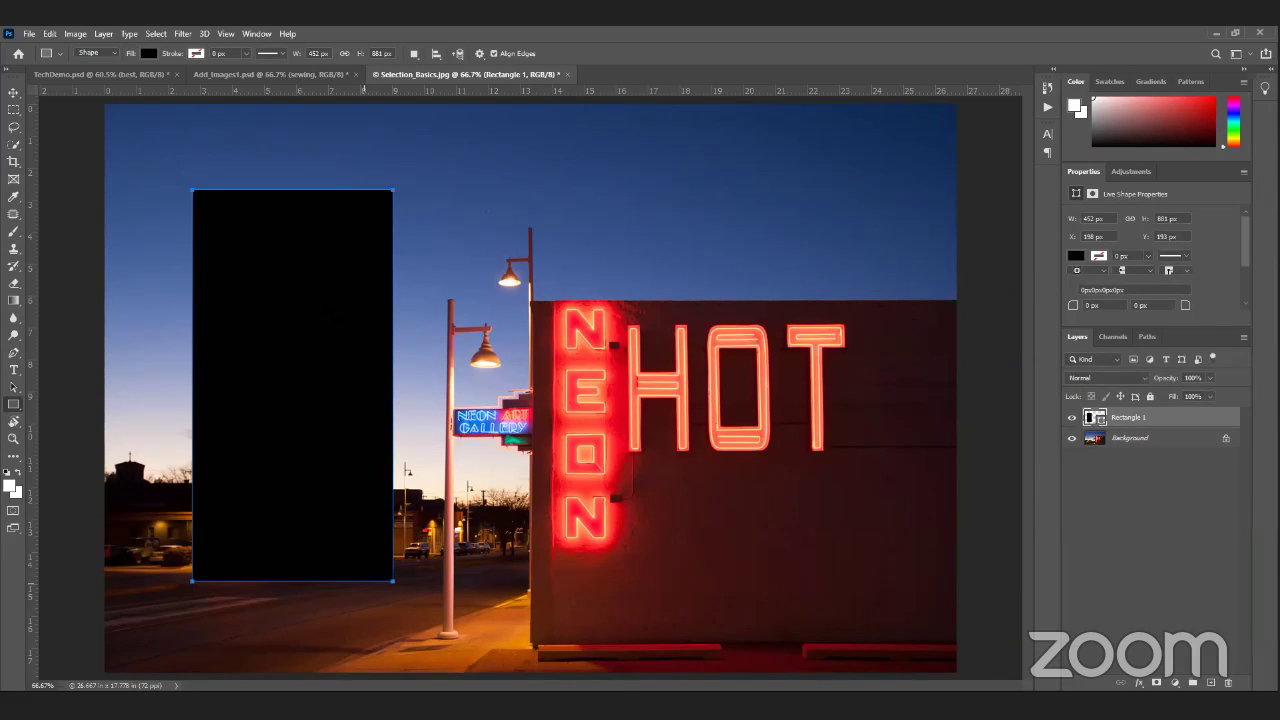
key(ctrl+z)
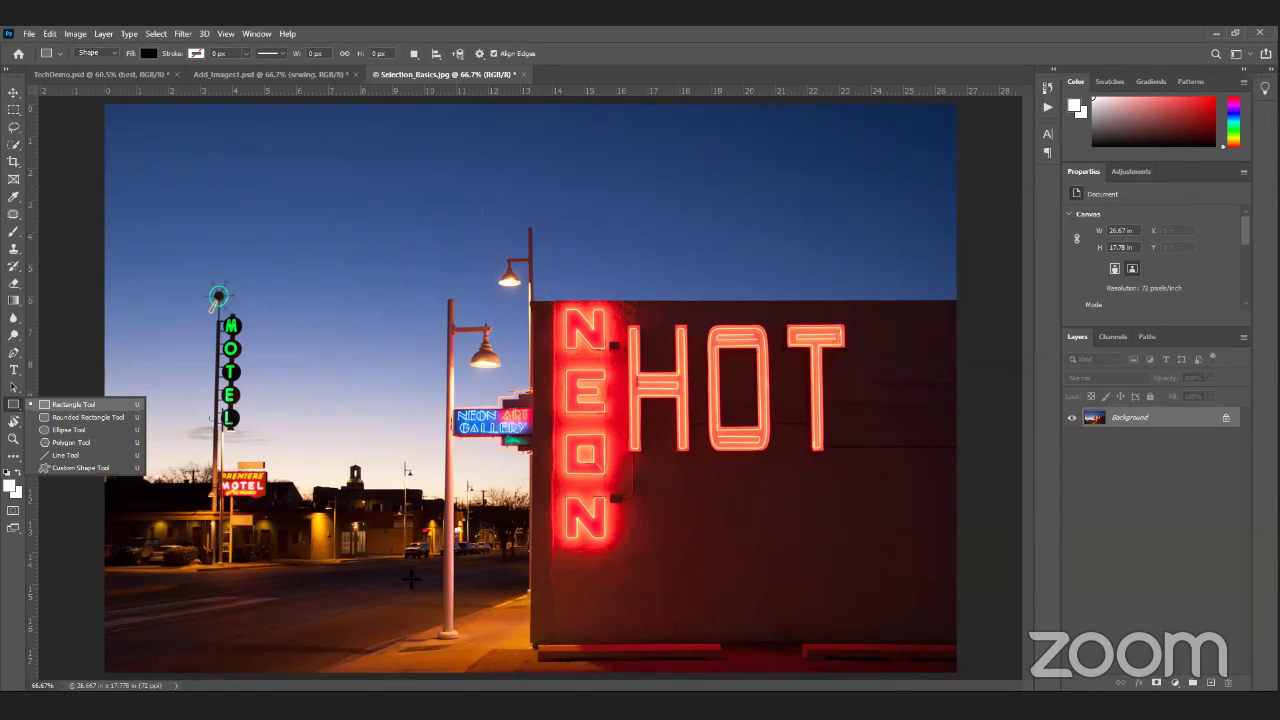
mouse_move(418, 589)
mouse_down()
mouse_move(401, 404)
mouse_move(444, 618)
mouse_up()
key(v)
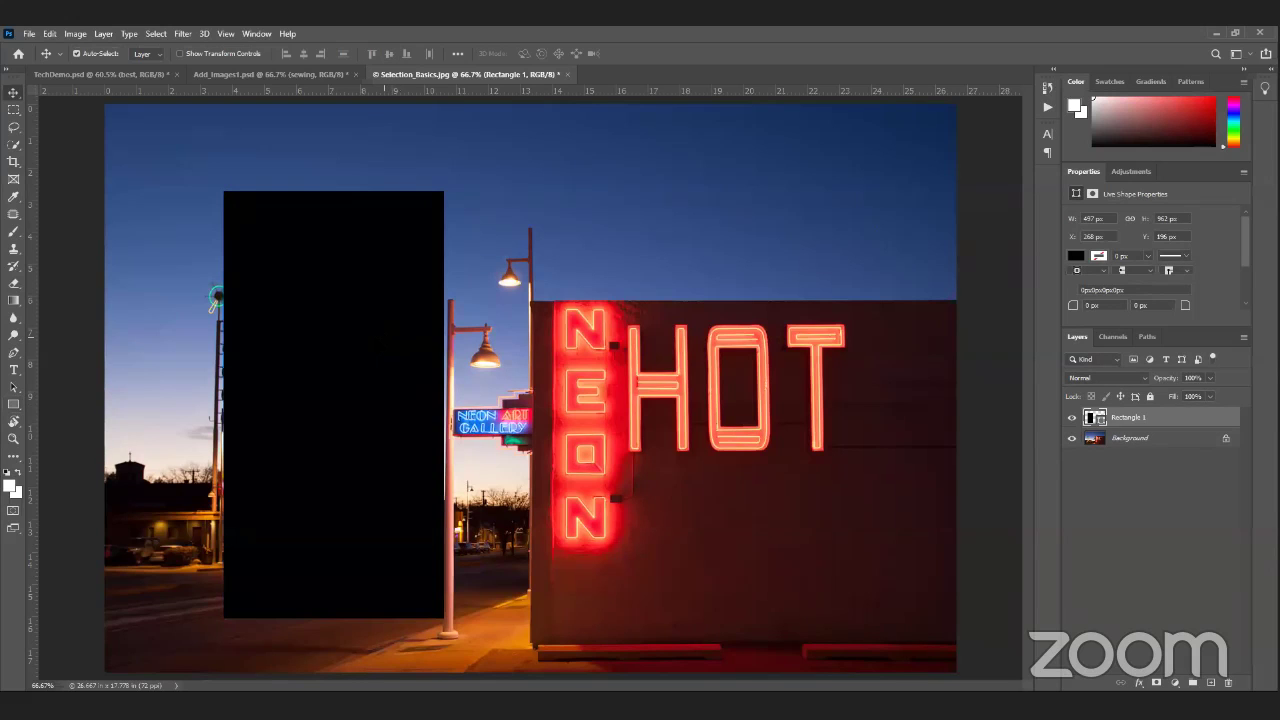
drag(364, 295, 325, 280)
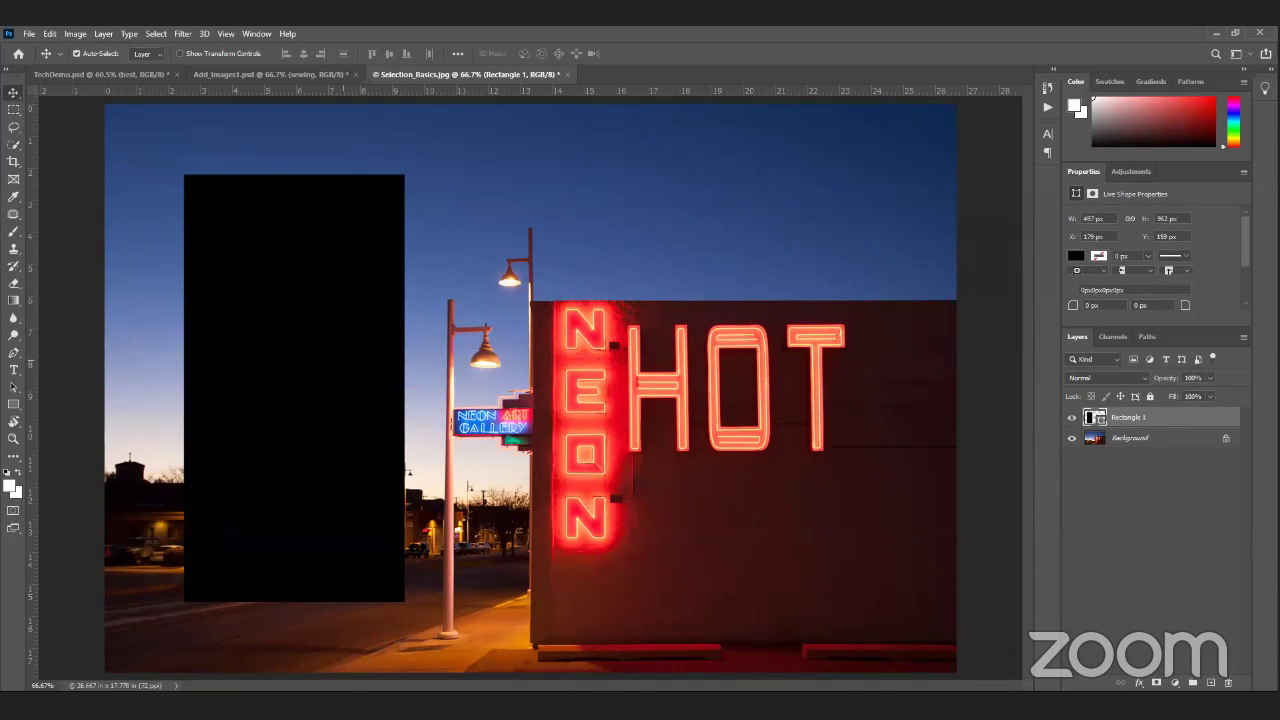
key(ctrl+t)
drag(425, 393, 462, 393)
drag(381, 386, 347, 386)
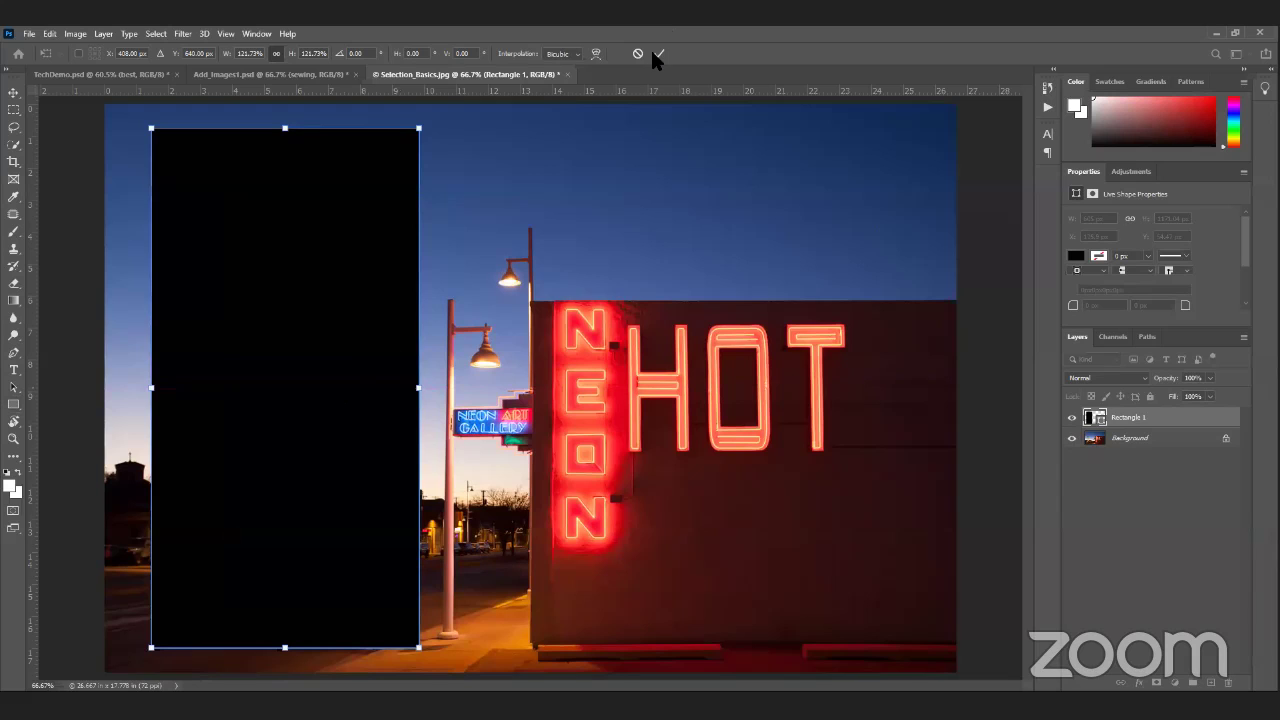
click(655, 54)
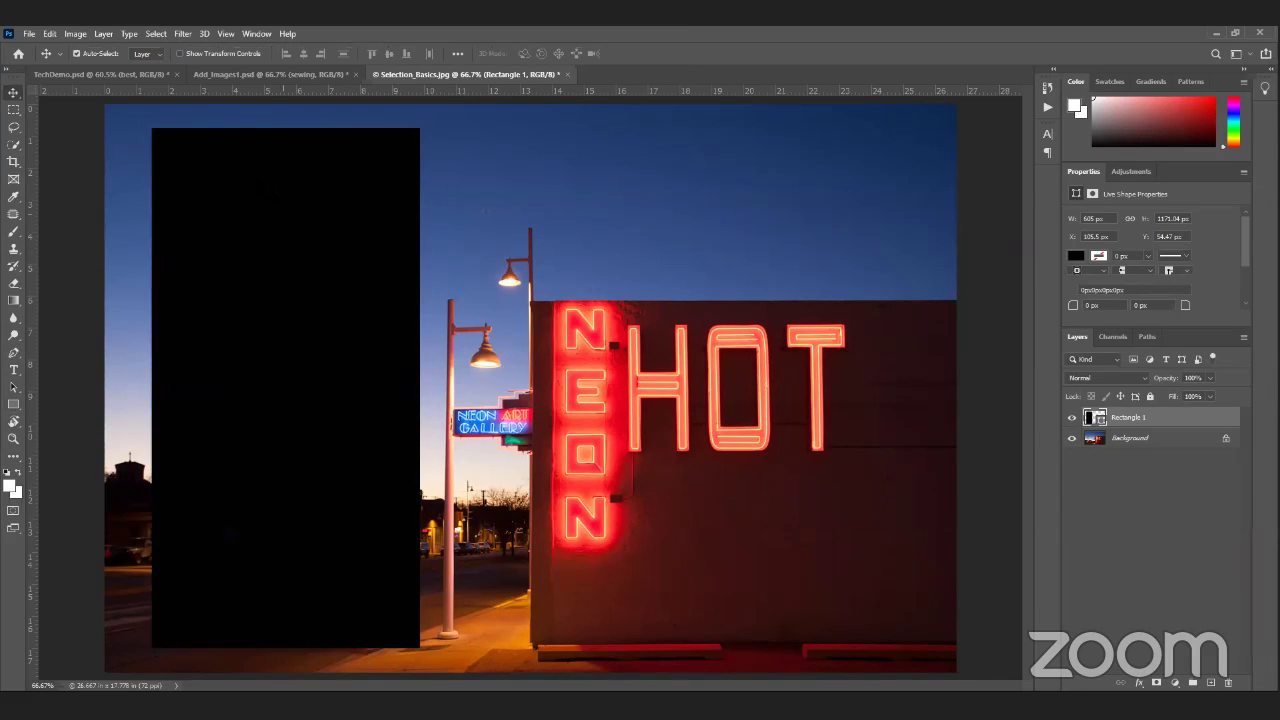
drag(308, 235, 321, 235)
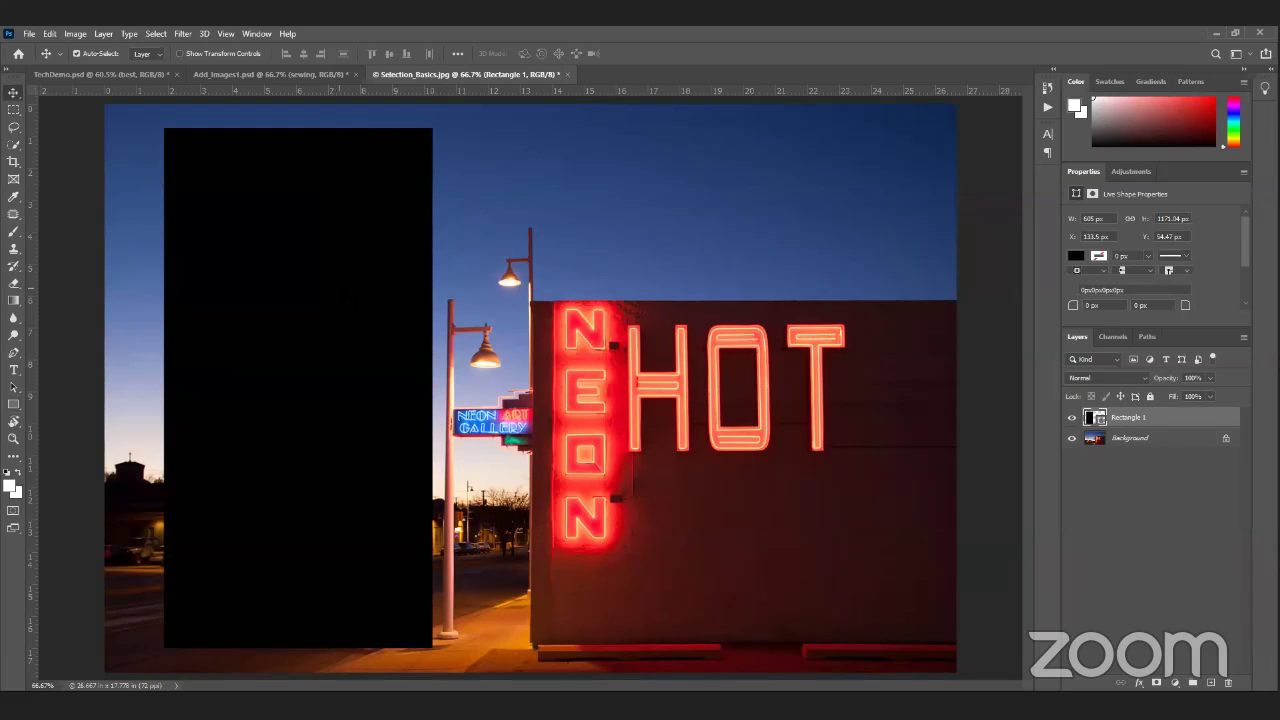
key(Delete)
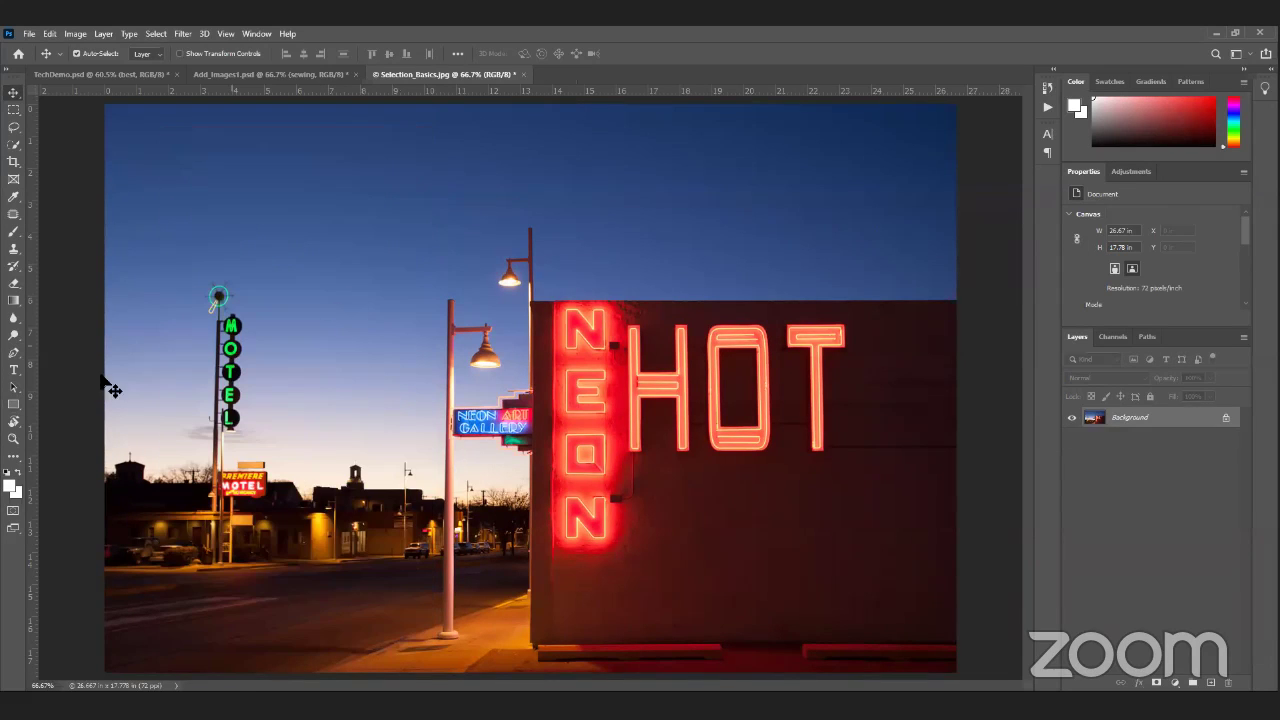
click(13, 404)
Step: Delete the black Rectangle 1 layer from the neon photo
drag(271, 233, 770, 563)
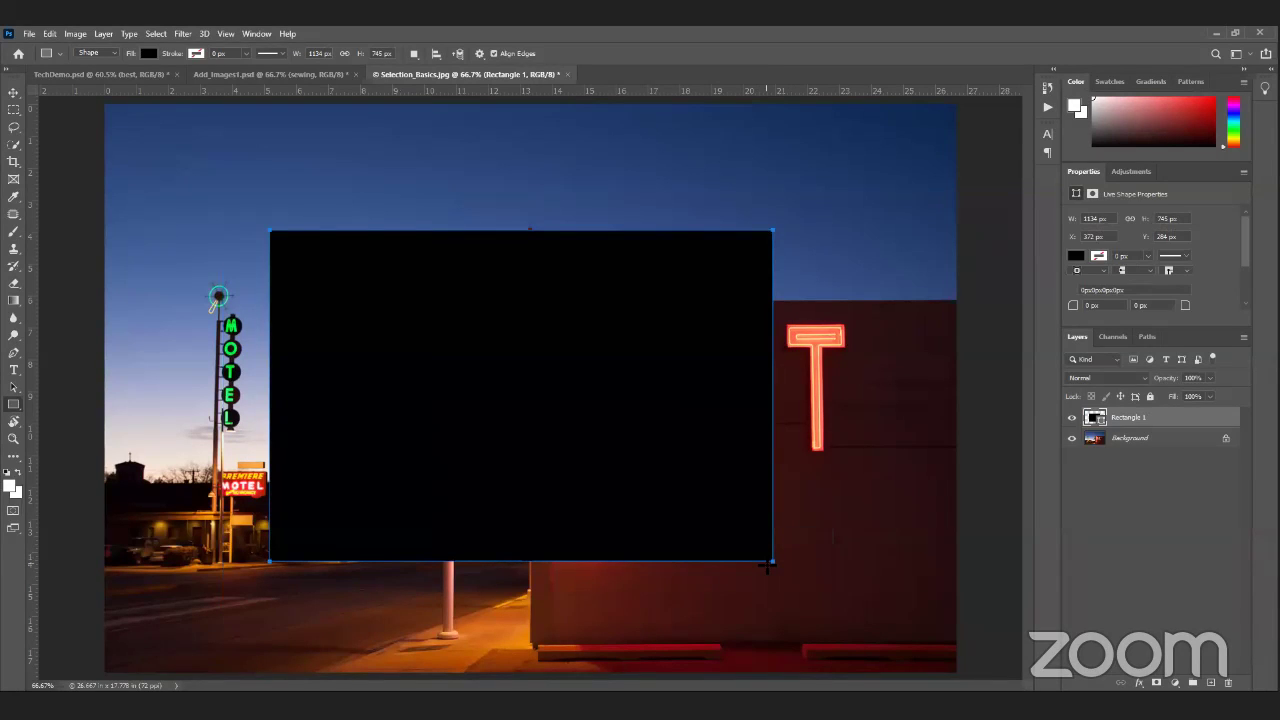
key(v)
drag(528, 385, 555, 385)
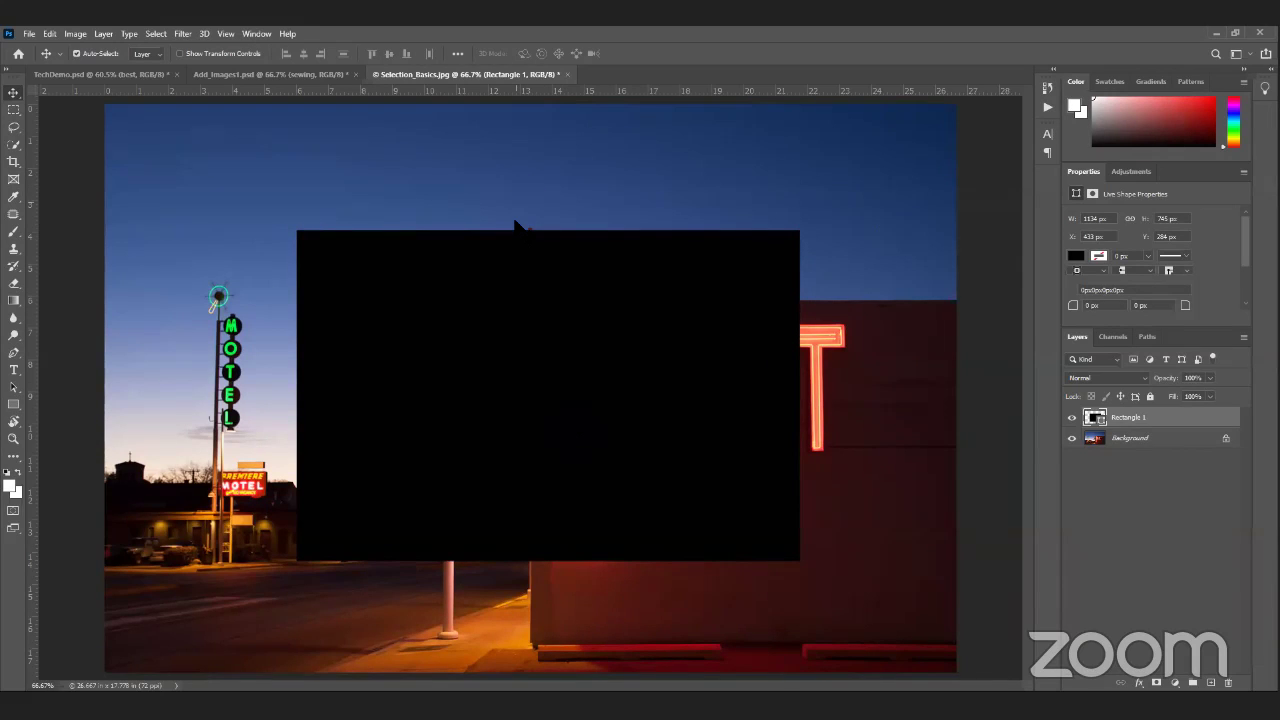
key(Delete)
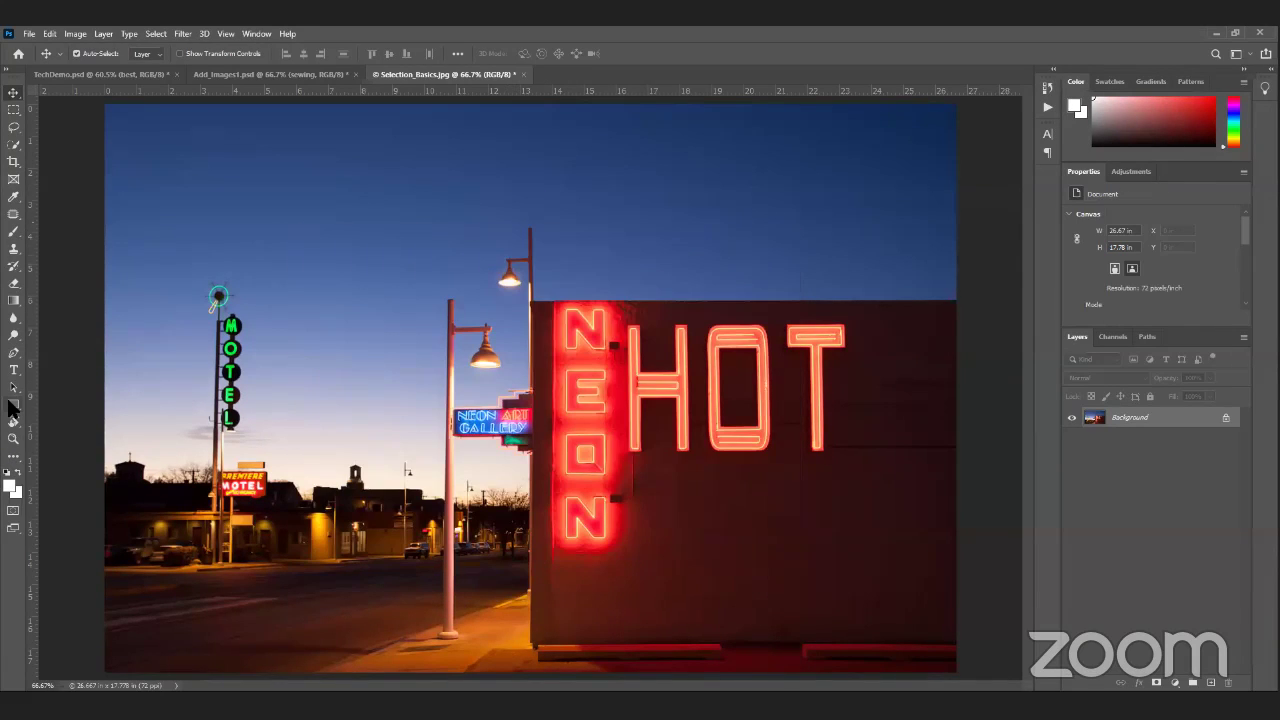
Step: Draw a test rectangle with the Rectangle tool, then undo it
click(13, 406)
right_click(13, 406)
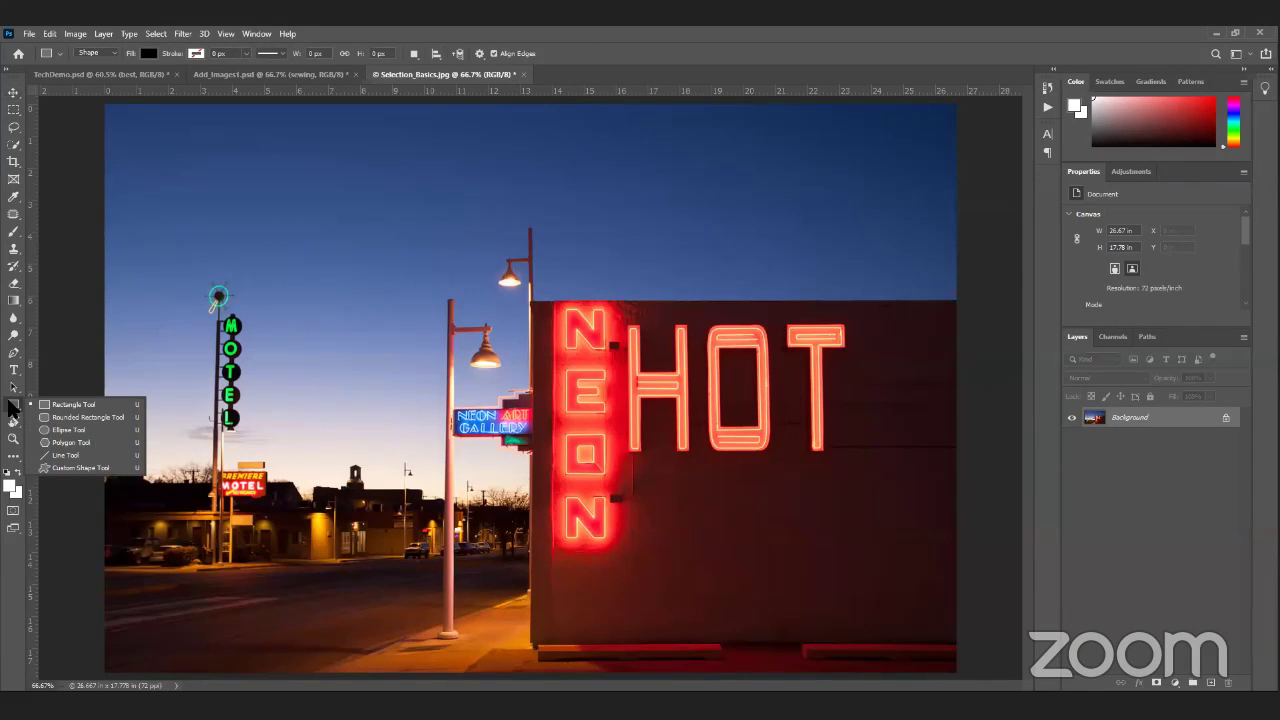
click(655, 29)
drag(323, 214, 507, 405)
drag(573, 455, 691, 582)
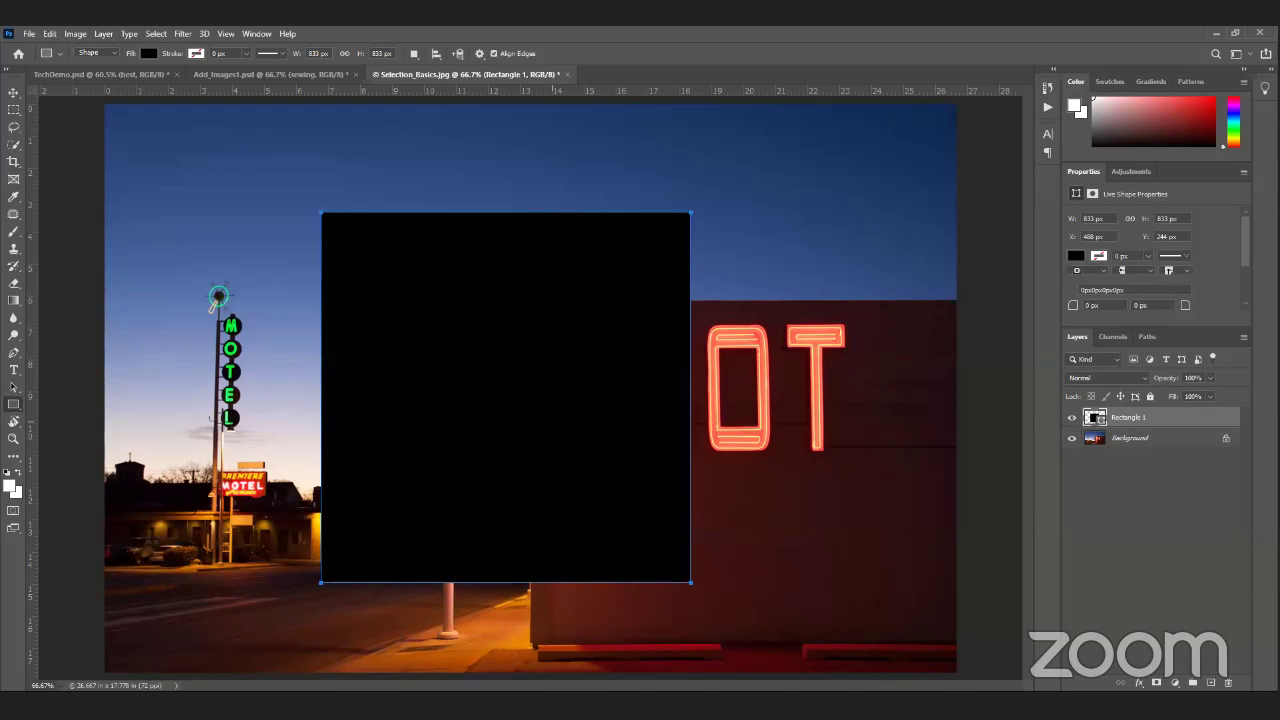
key(ctrl+z)
click(667, 268)
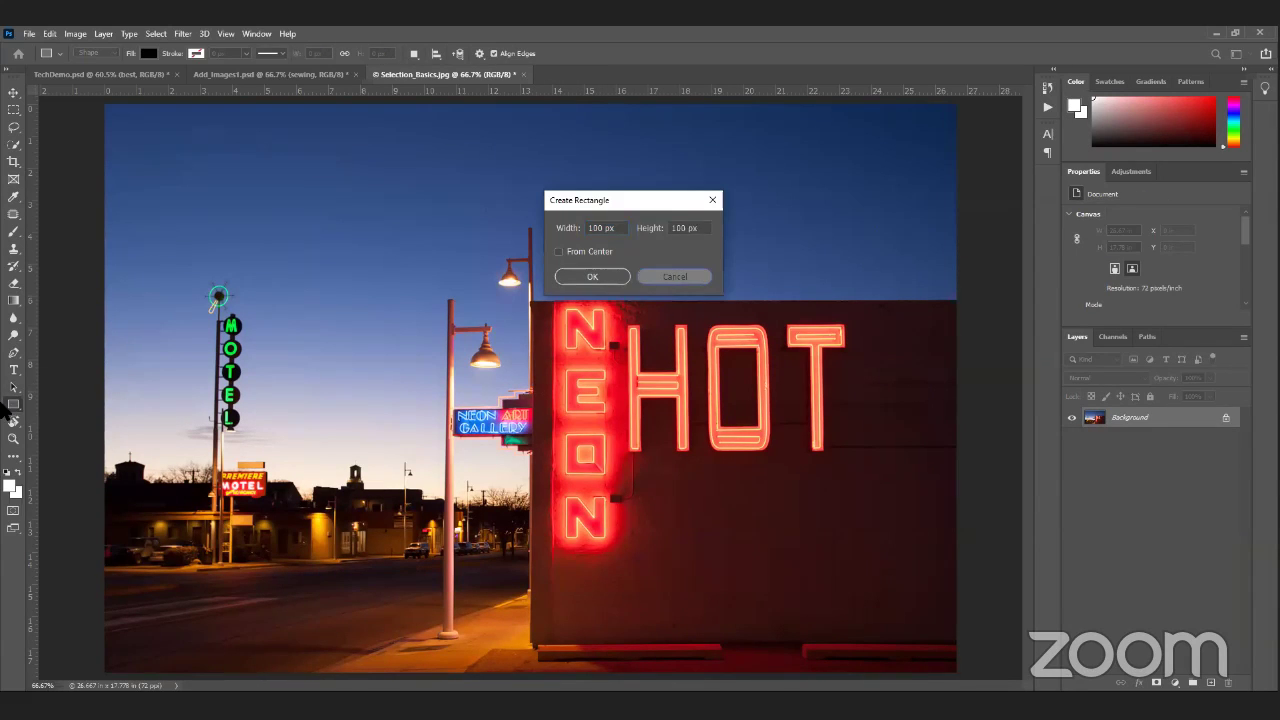
key(Escape)
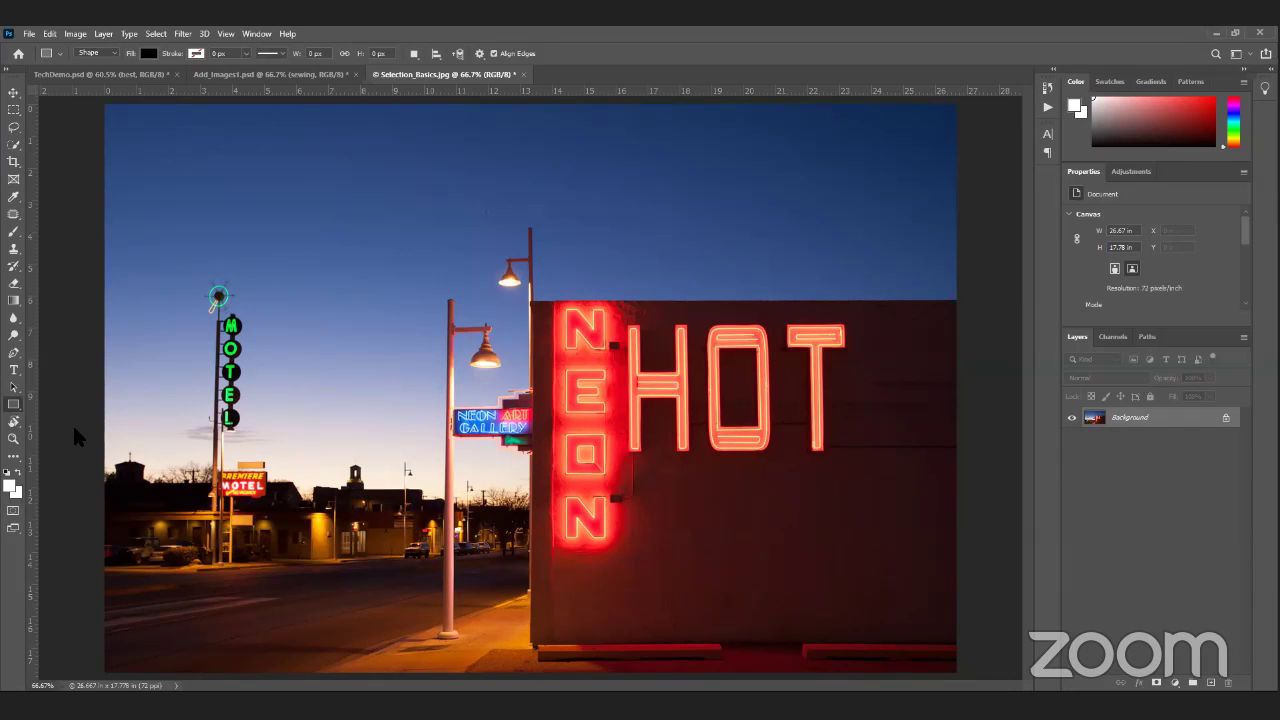
right_click(13, 404)
key(Return)
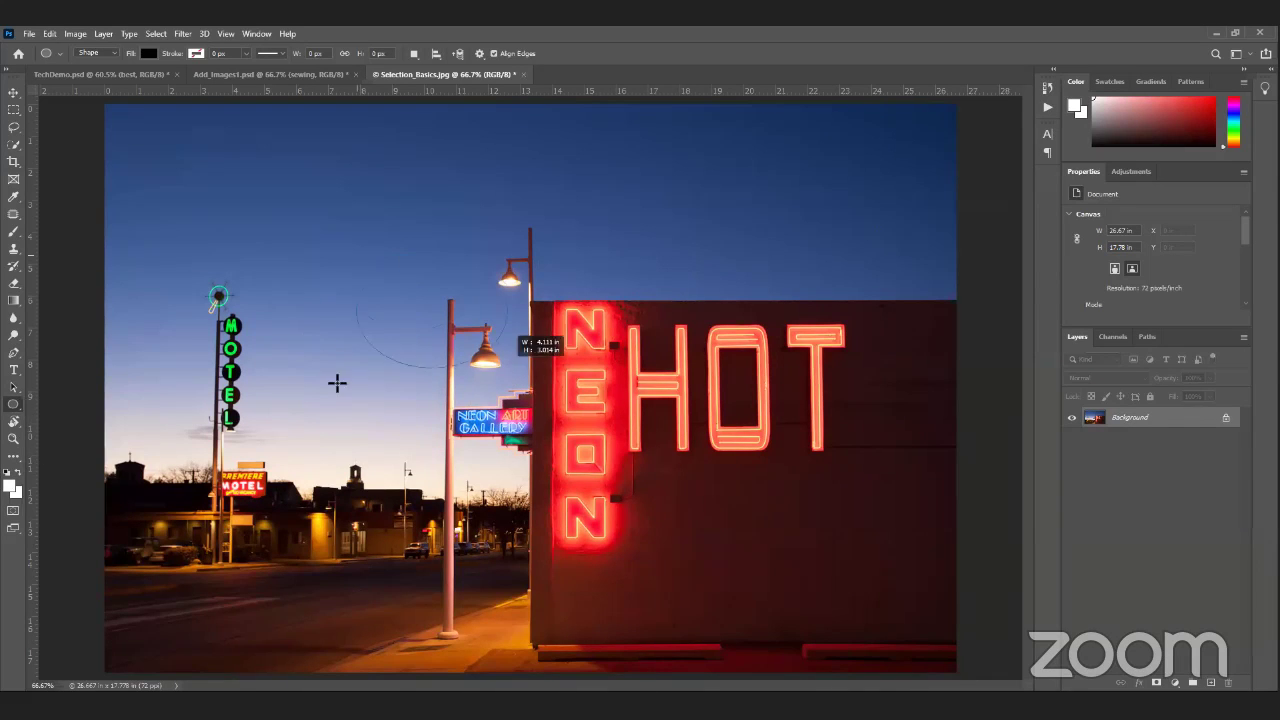
drag(357, 291, 679, 604)
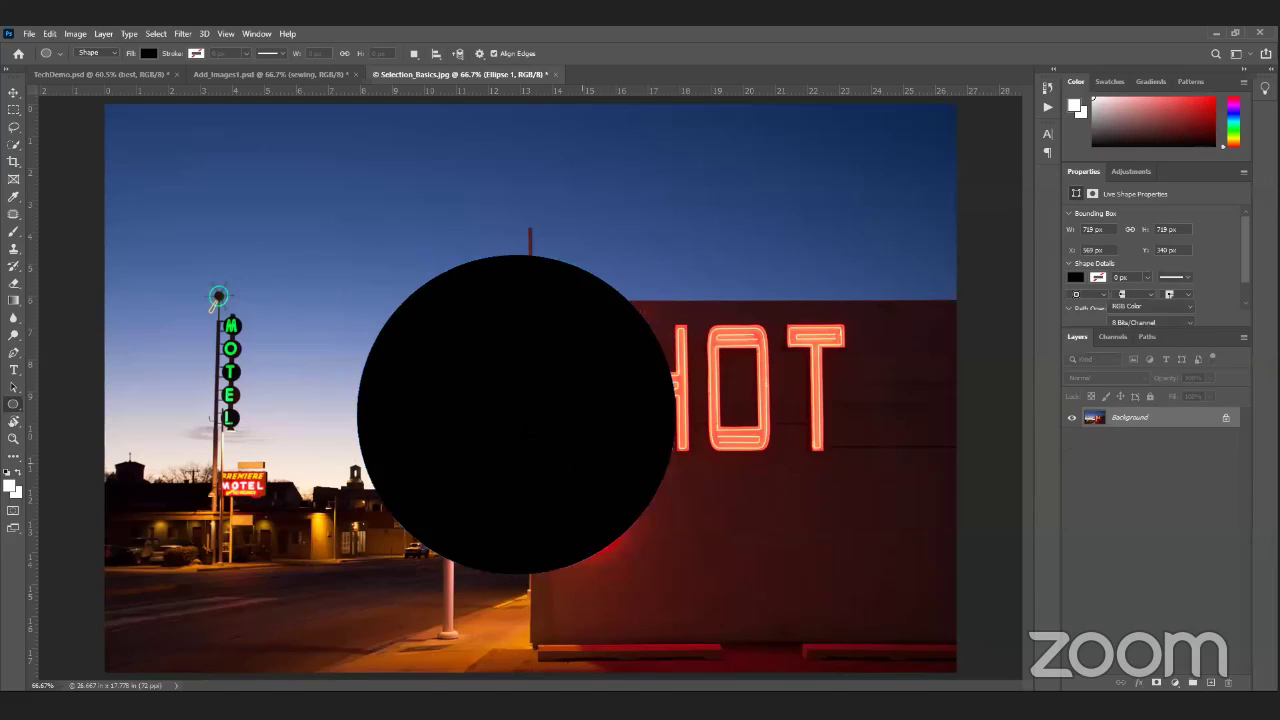
key(ctrl+z)
drag(297, 262, 738, 601)
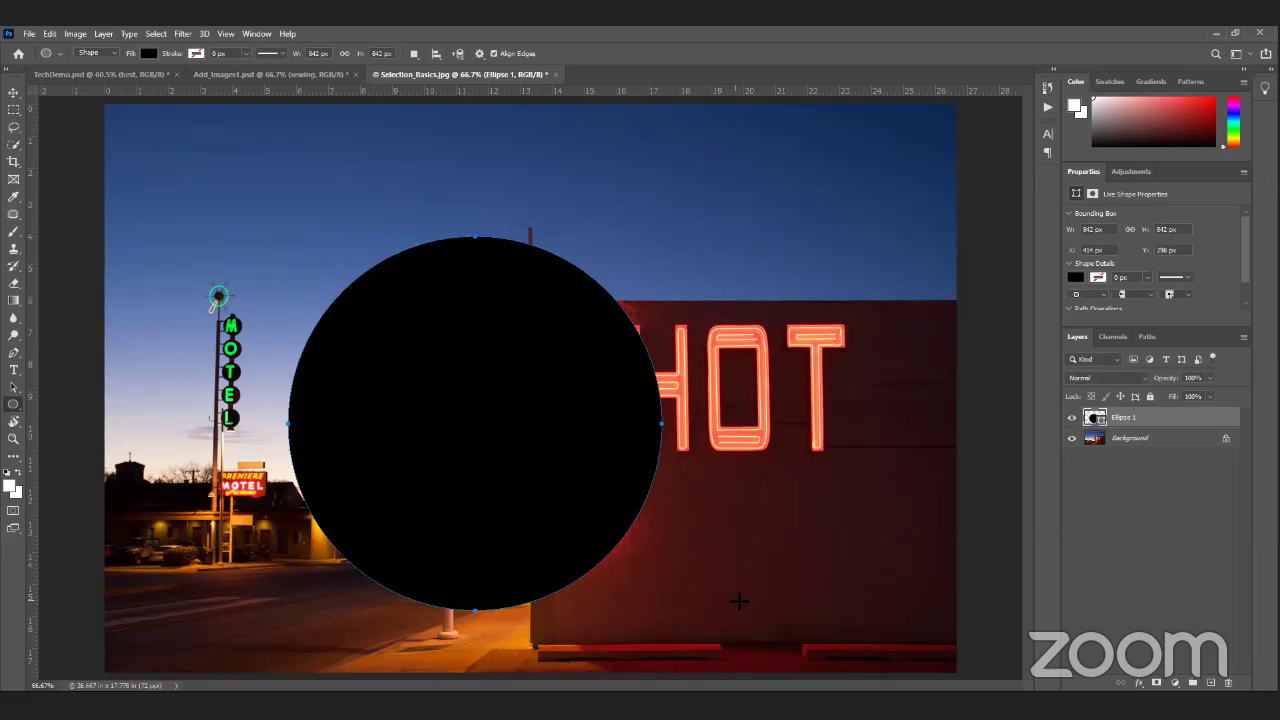
key(ctrl+z)
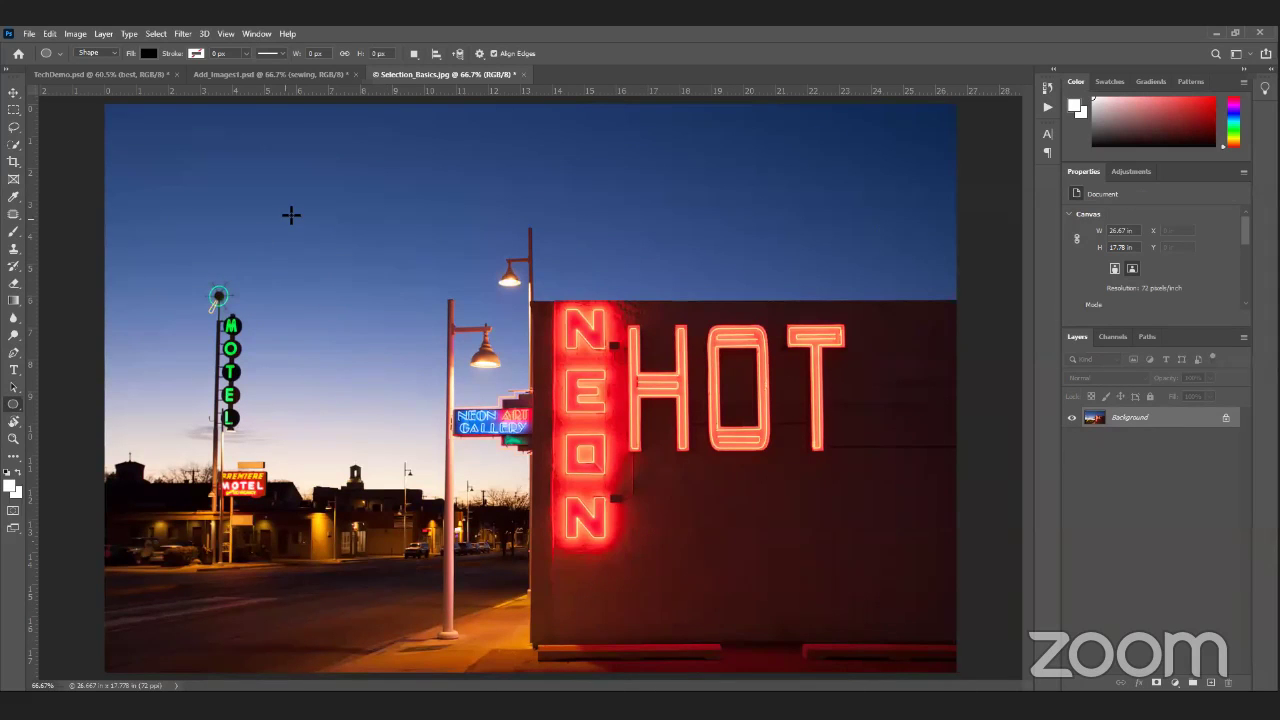
drag(289, 214, 652, 606)
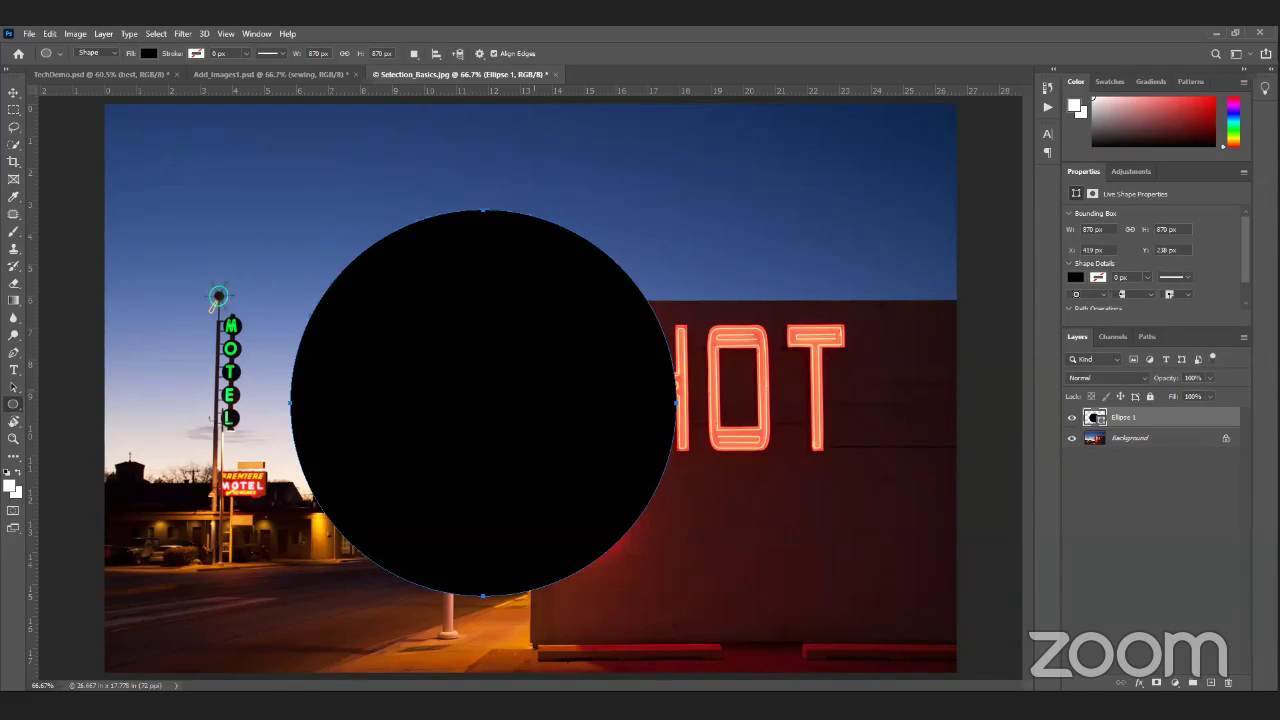
key(ctrl+z)
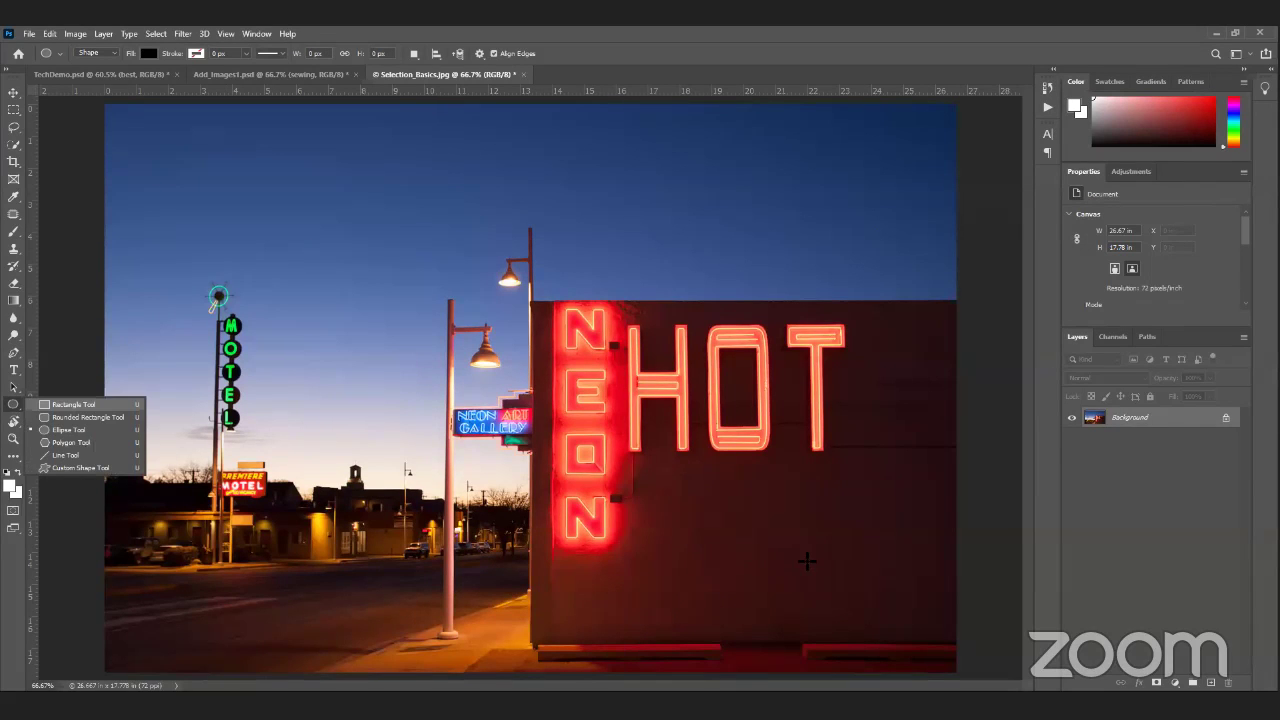
Step: Draw a wide black rectangle across the photo's centre and nudge it up and left
click(73, 404)
drag(315, 248, 849, 556)
key(v)
drag(655, 385, 655, 379)
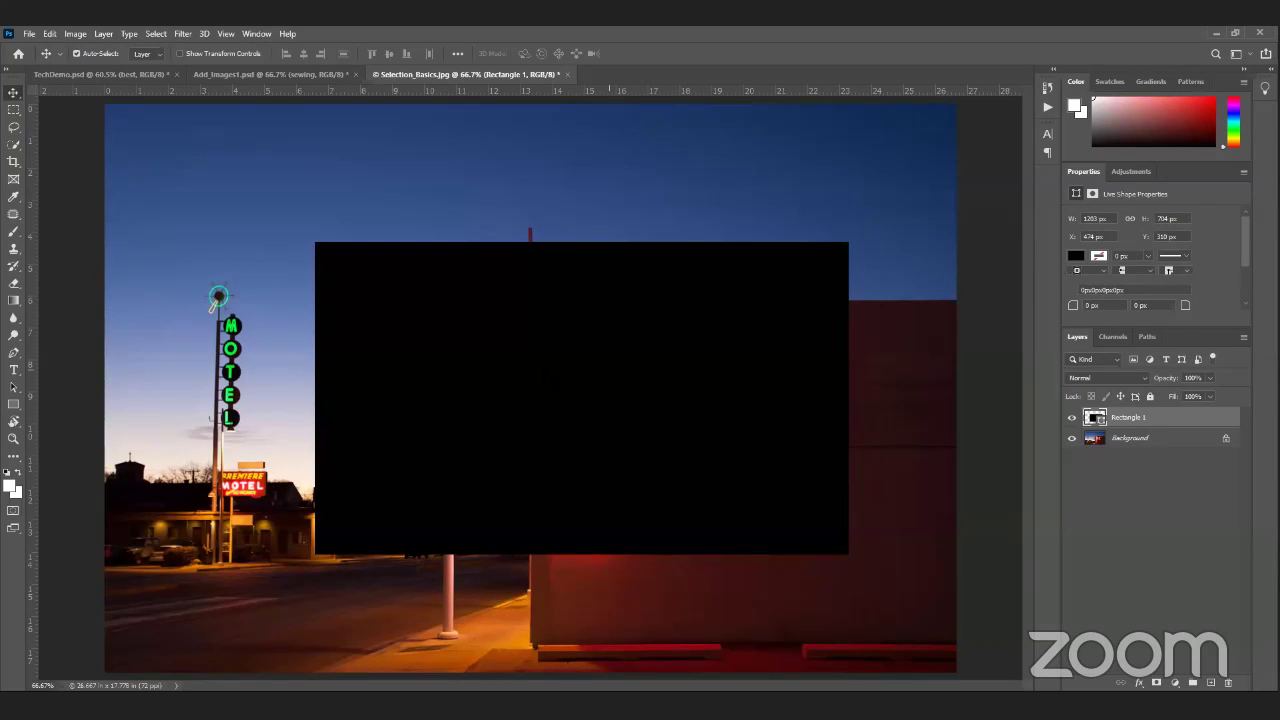
drag(655, 379, 643, 379)
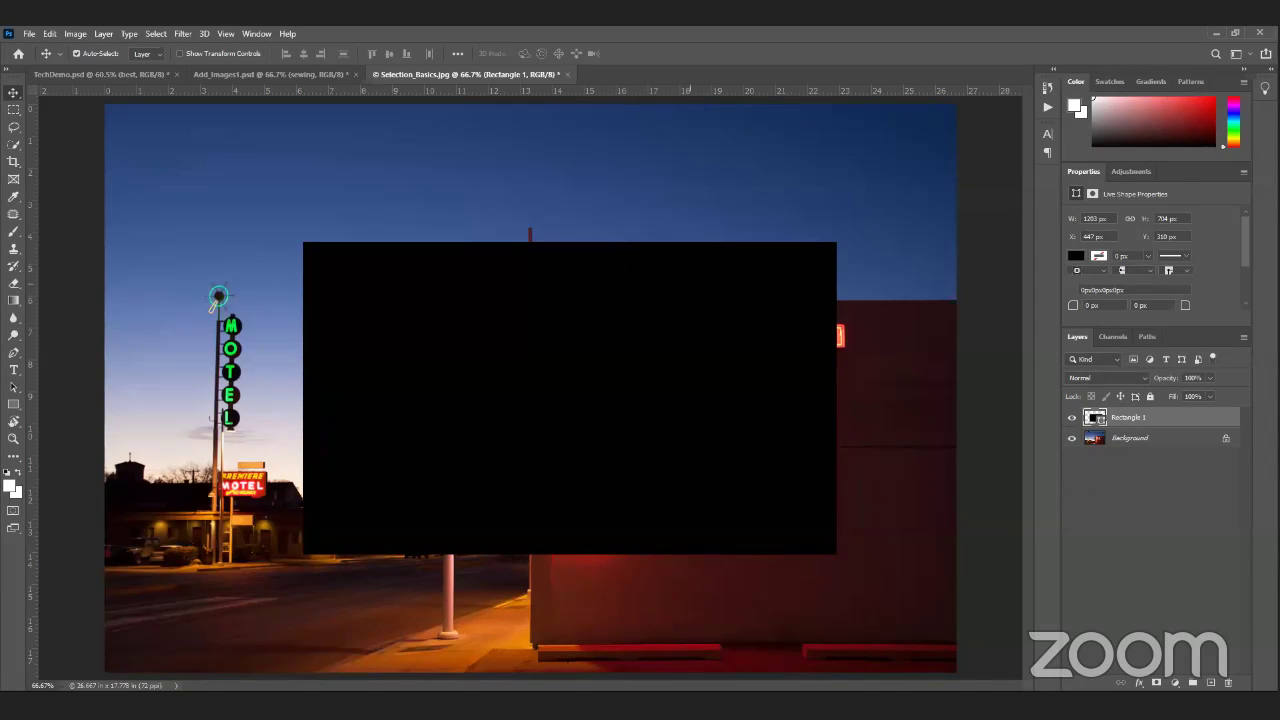
key(t)
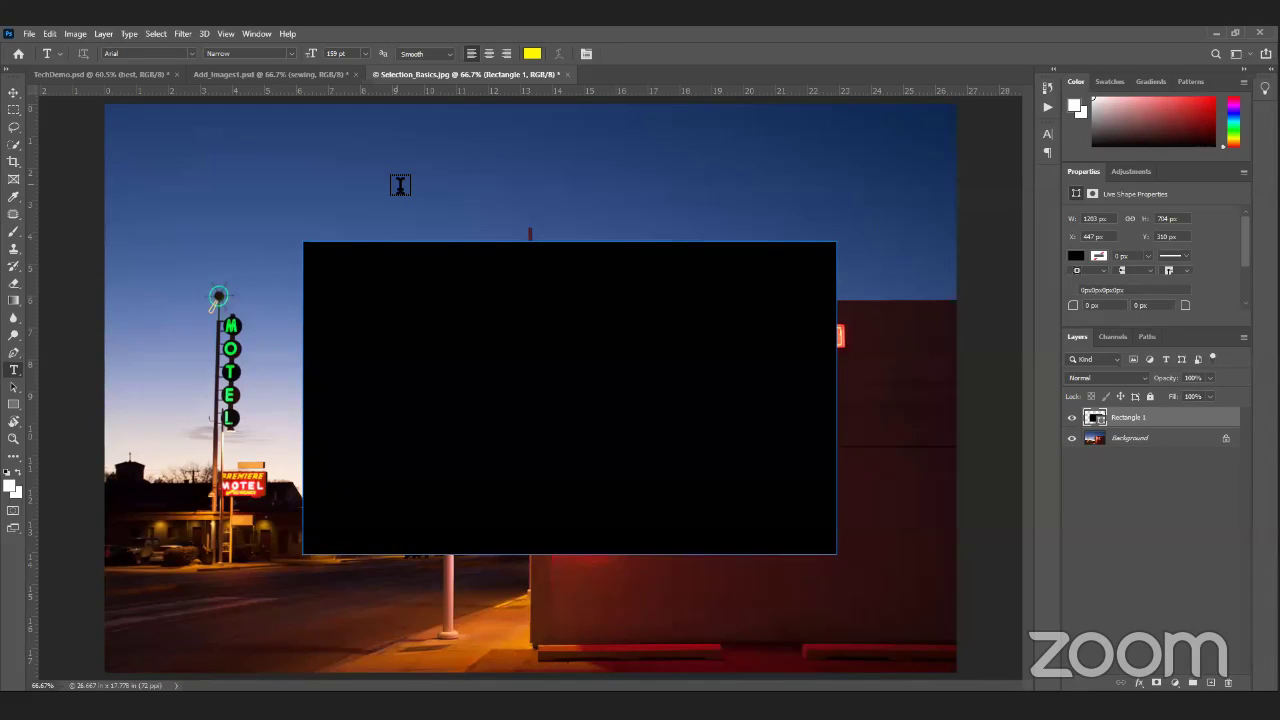
click(634, 53)
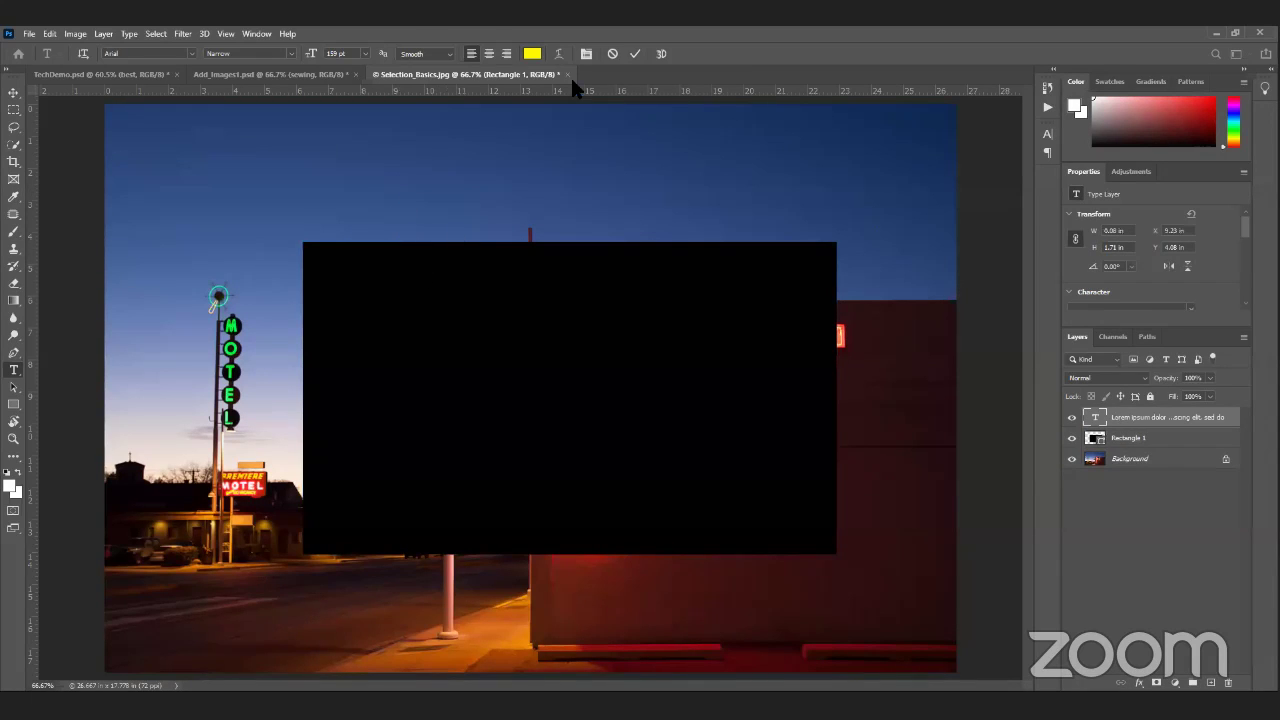
click(1110, 437)
click(1112, 420)
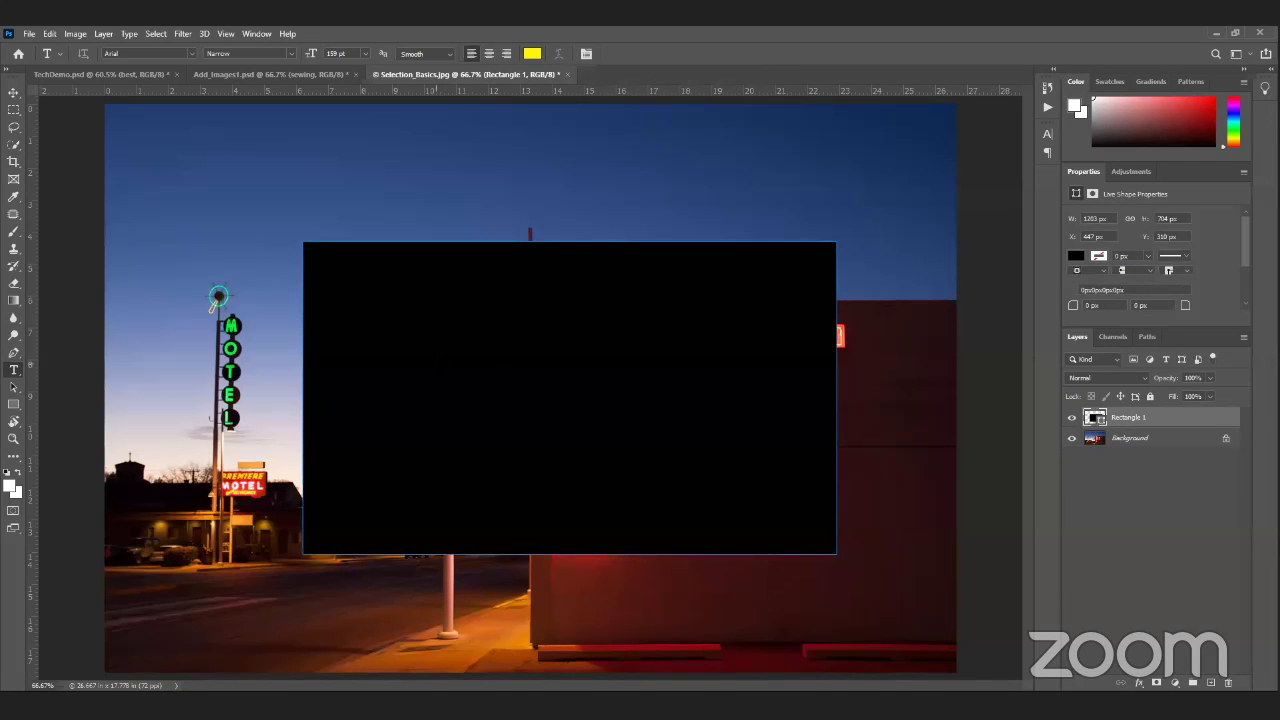
double_click(1095, 418)
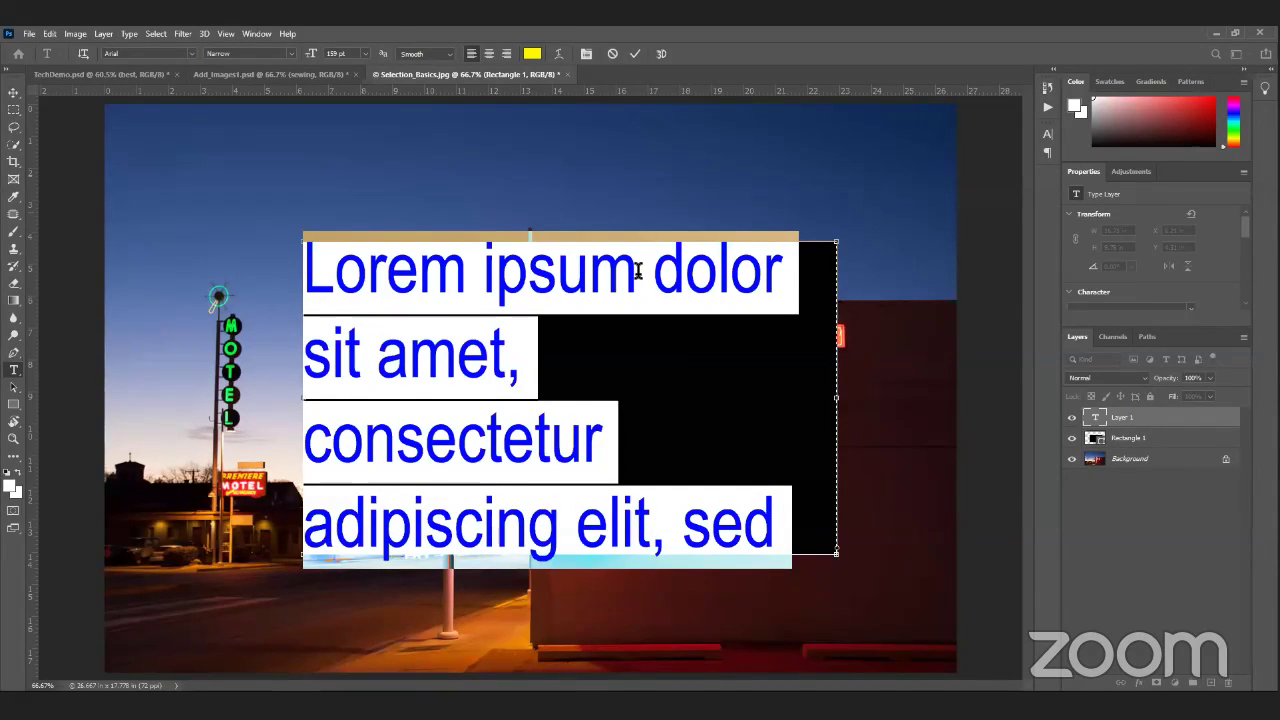
click(618, 440)
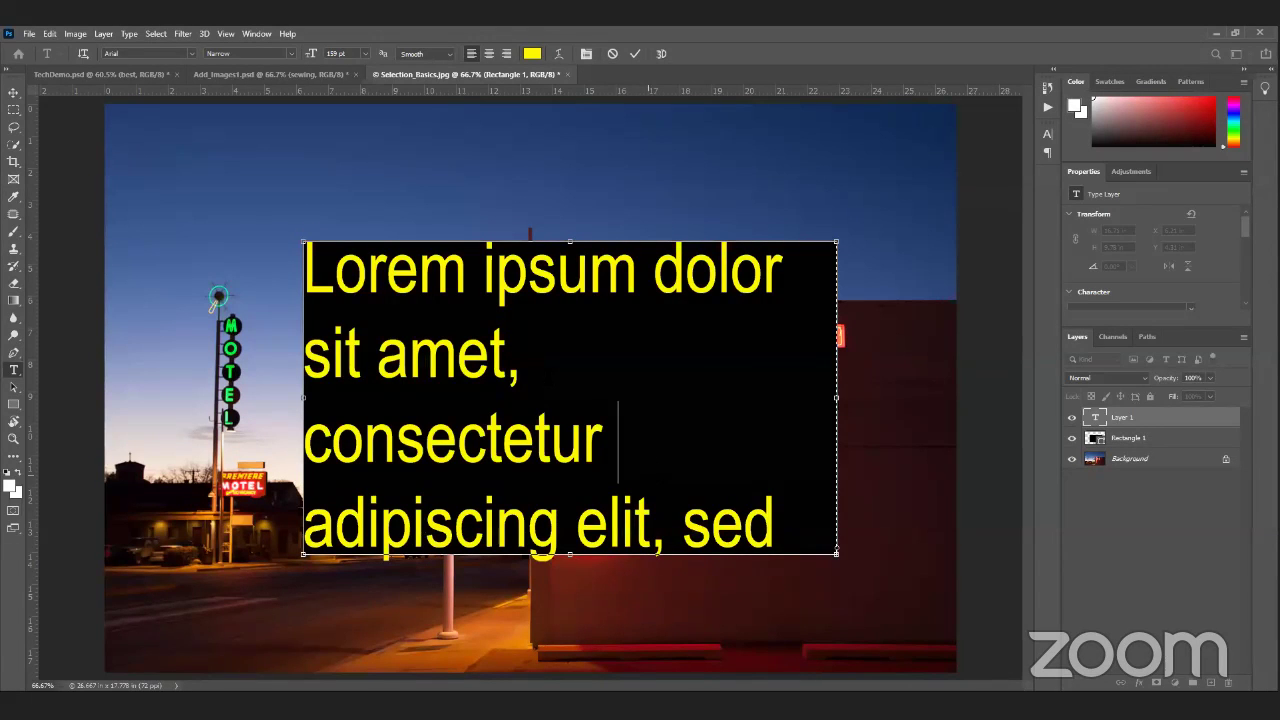
drag(304, 242, 361, 282)
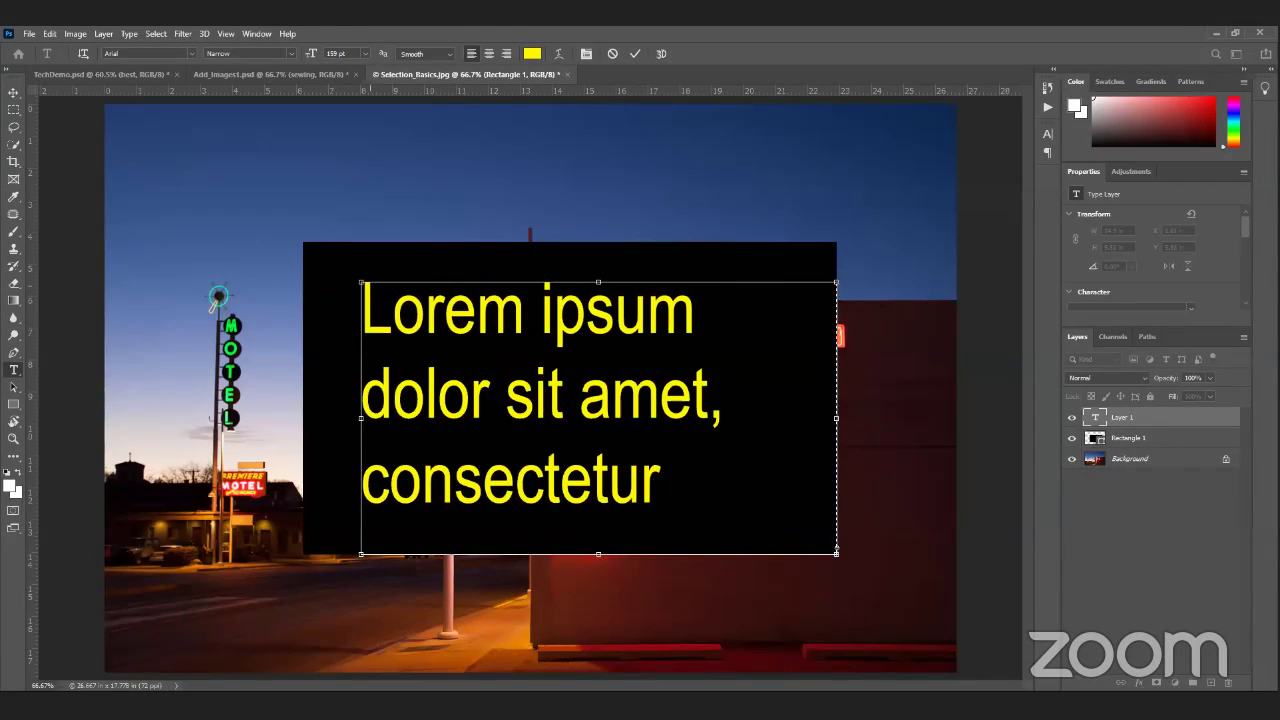
key(ctrl+z)
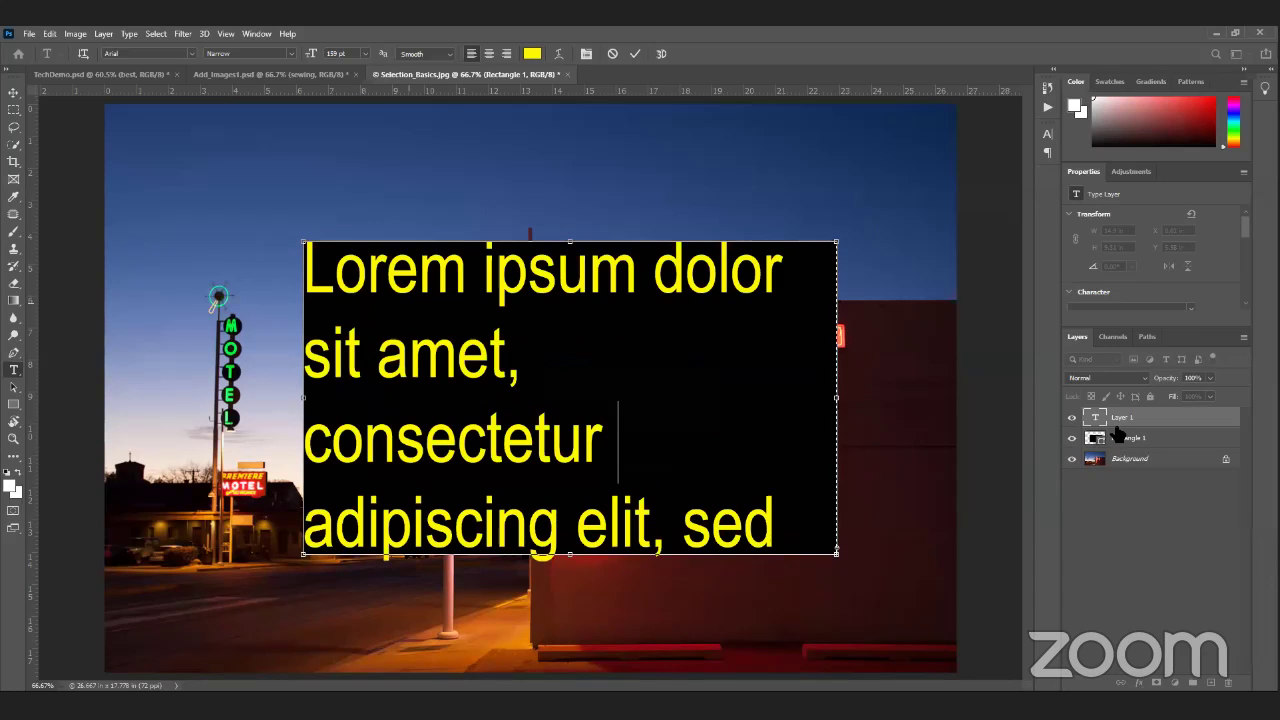
click(1096, 416)
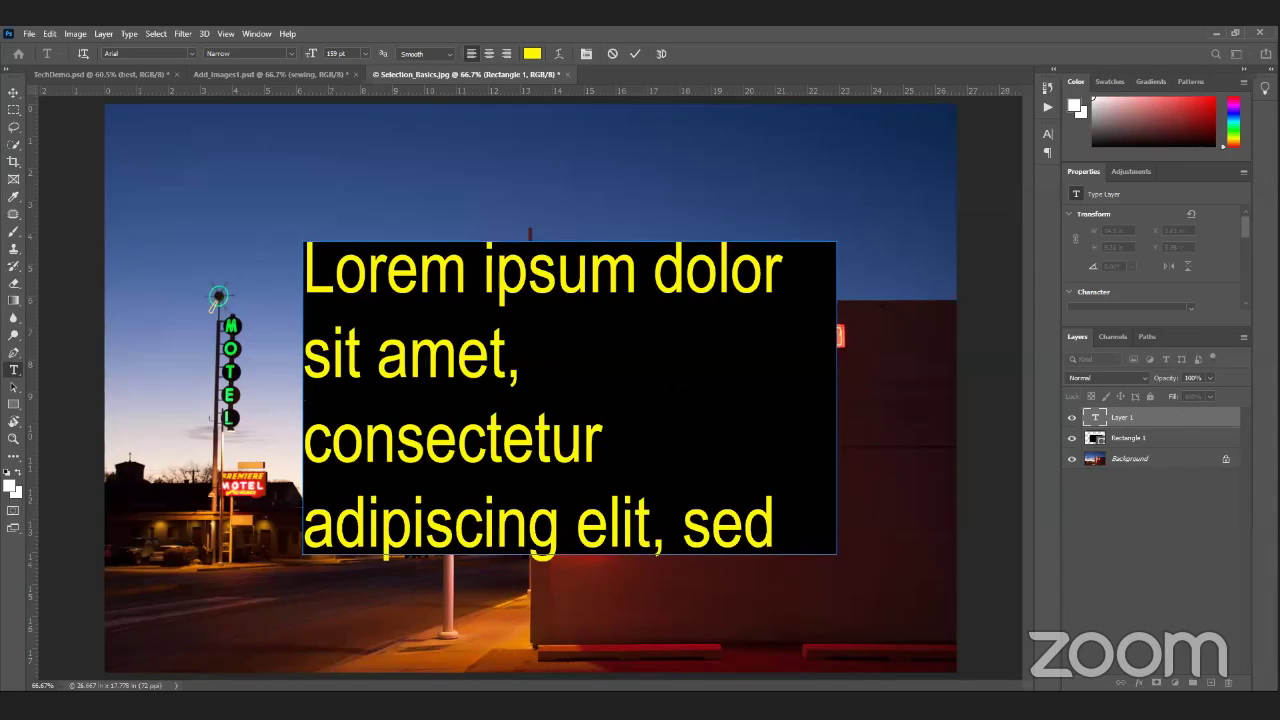
key(v)
drag(598, 280, 650, 228)
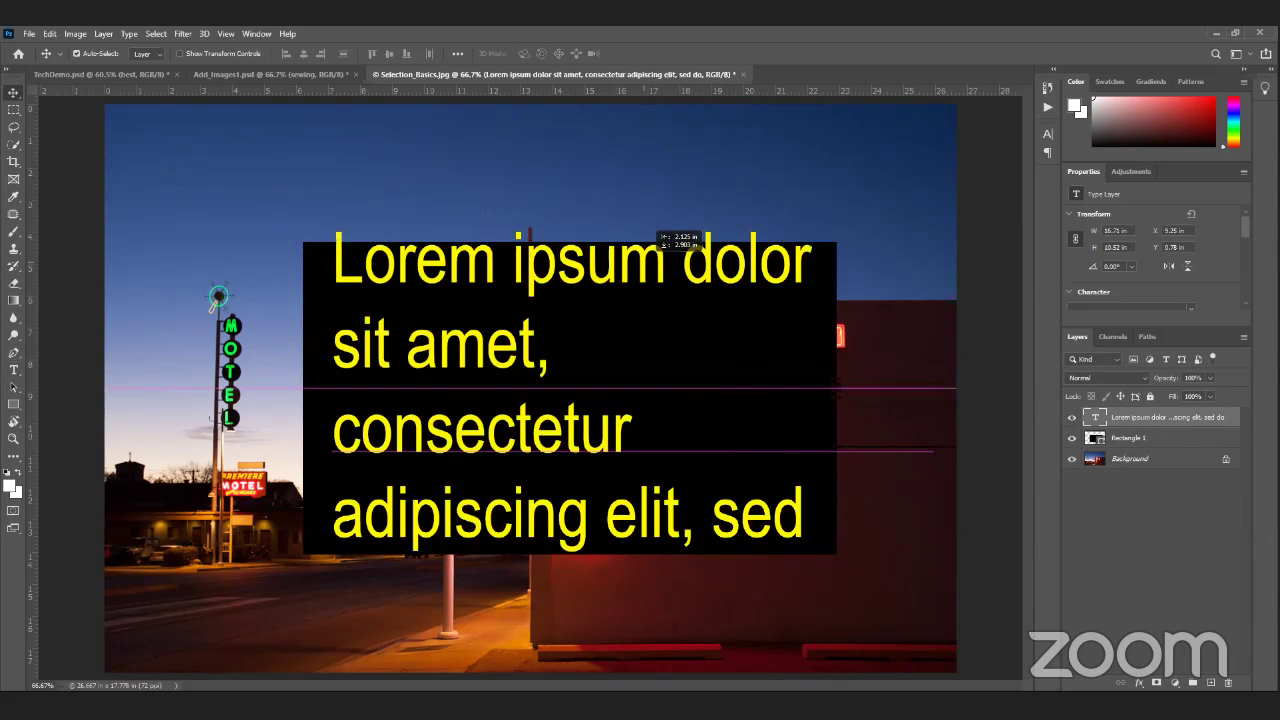
drag(575, 212, 547, 222)
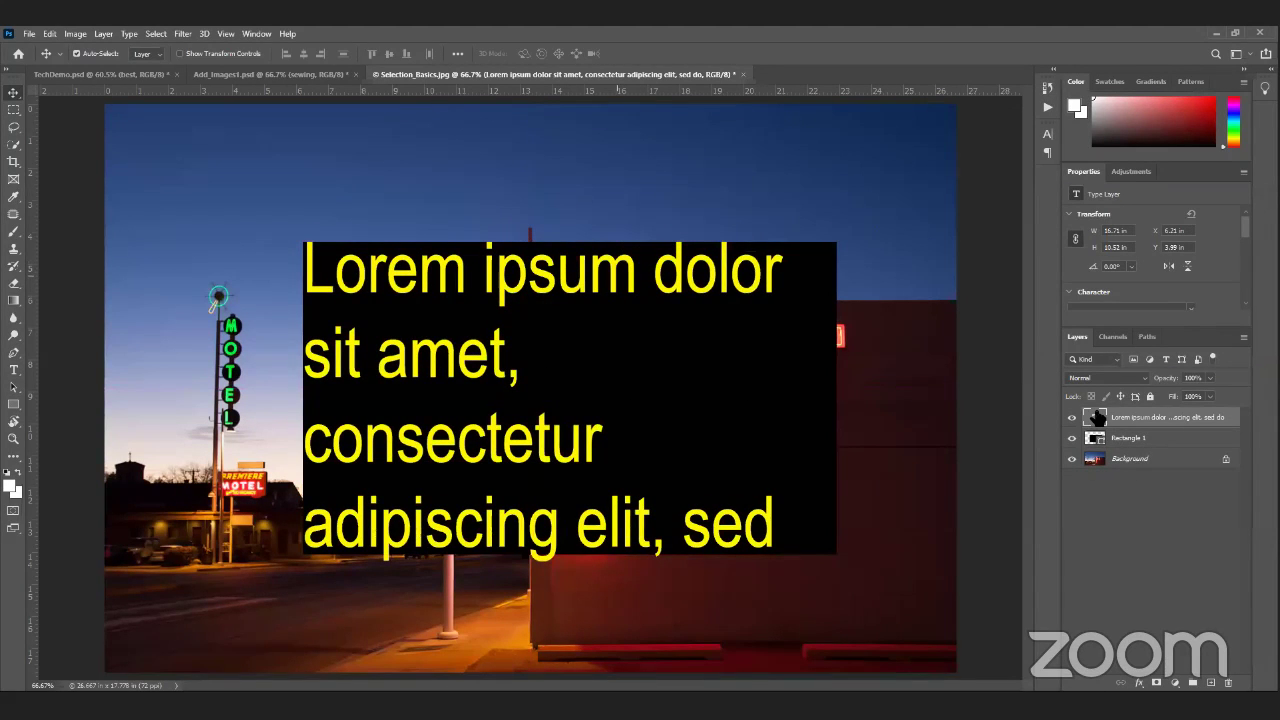
key(ctrl+z)
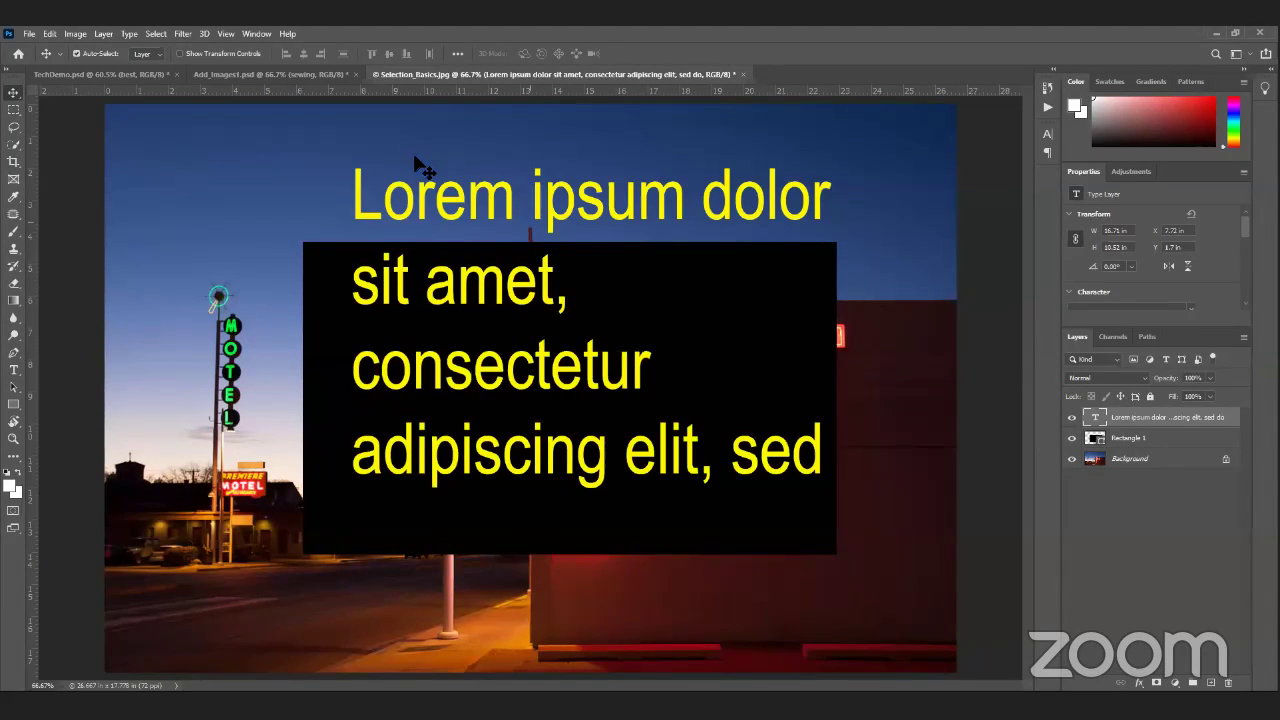
key(t)
Step: Replace the Lorem ipsum layer with a committed 'Training' text layer in the sky
key(ctrl+z)
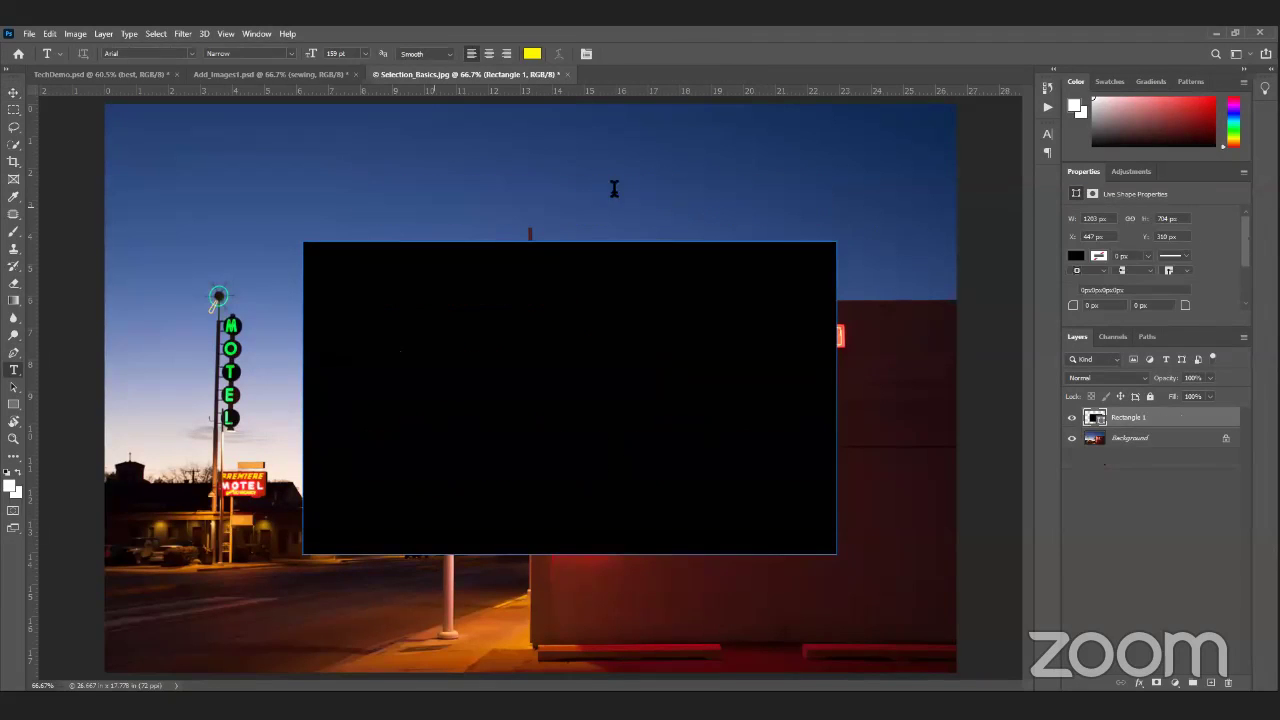
click(364, 171)
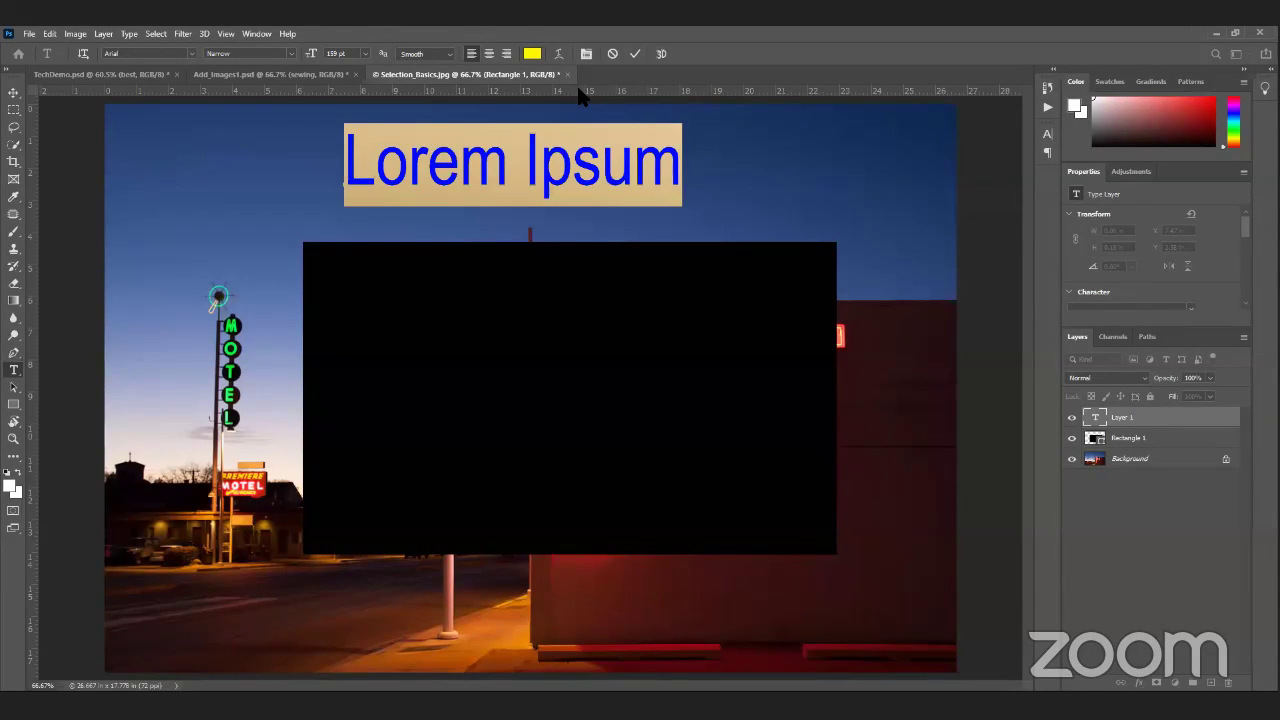
text(Exhibitio)
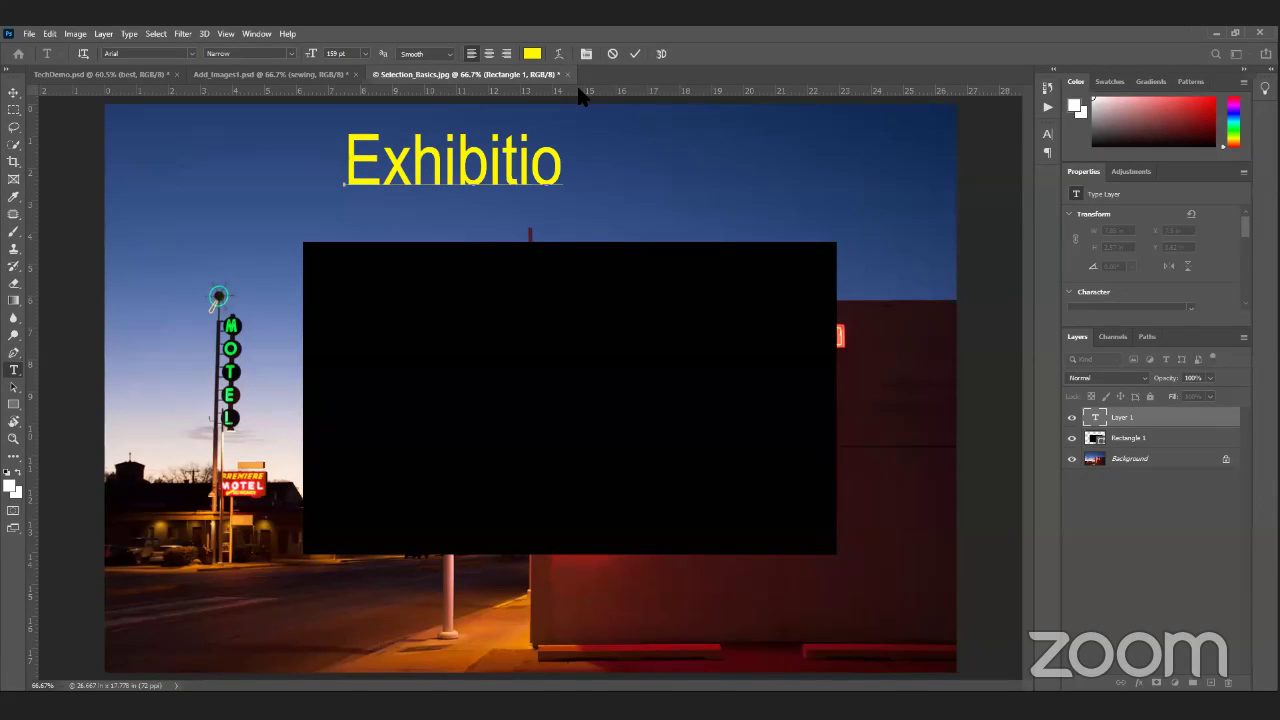
key(ctrl+a)
key(BackSpace)
text(Tra)
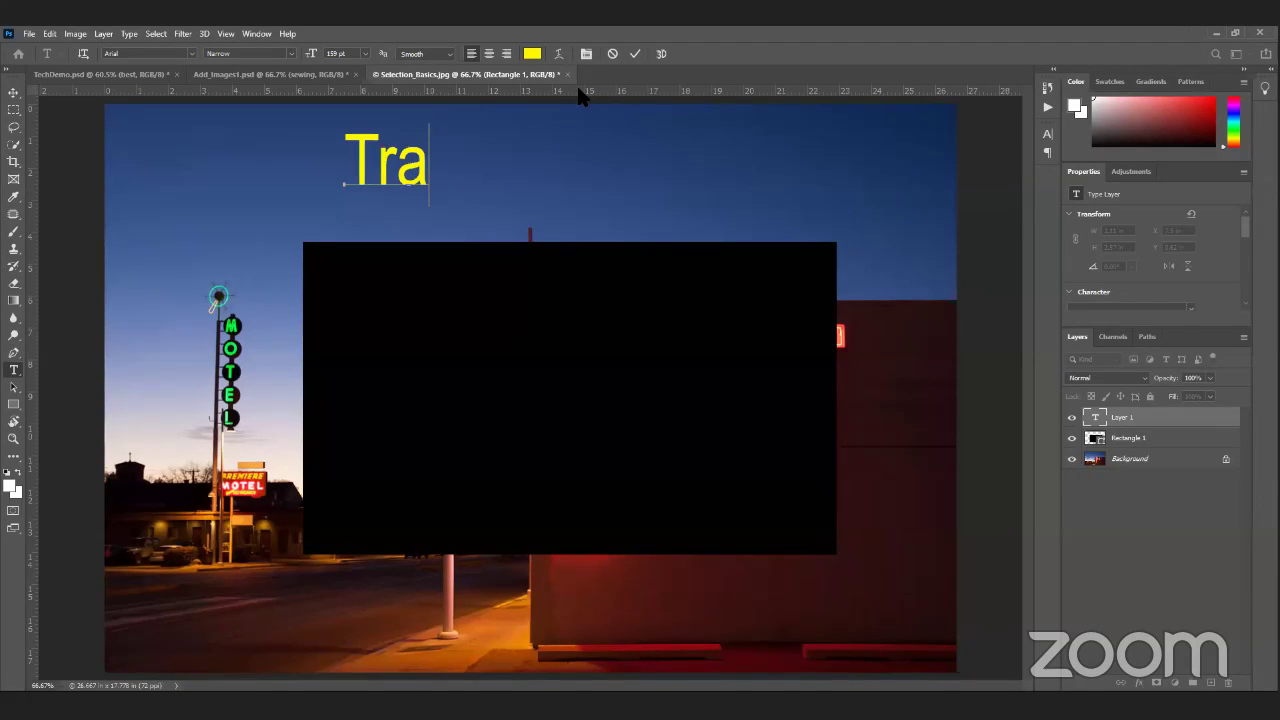
text(ining)
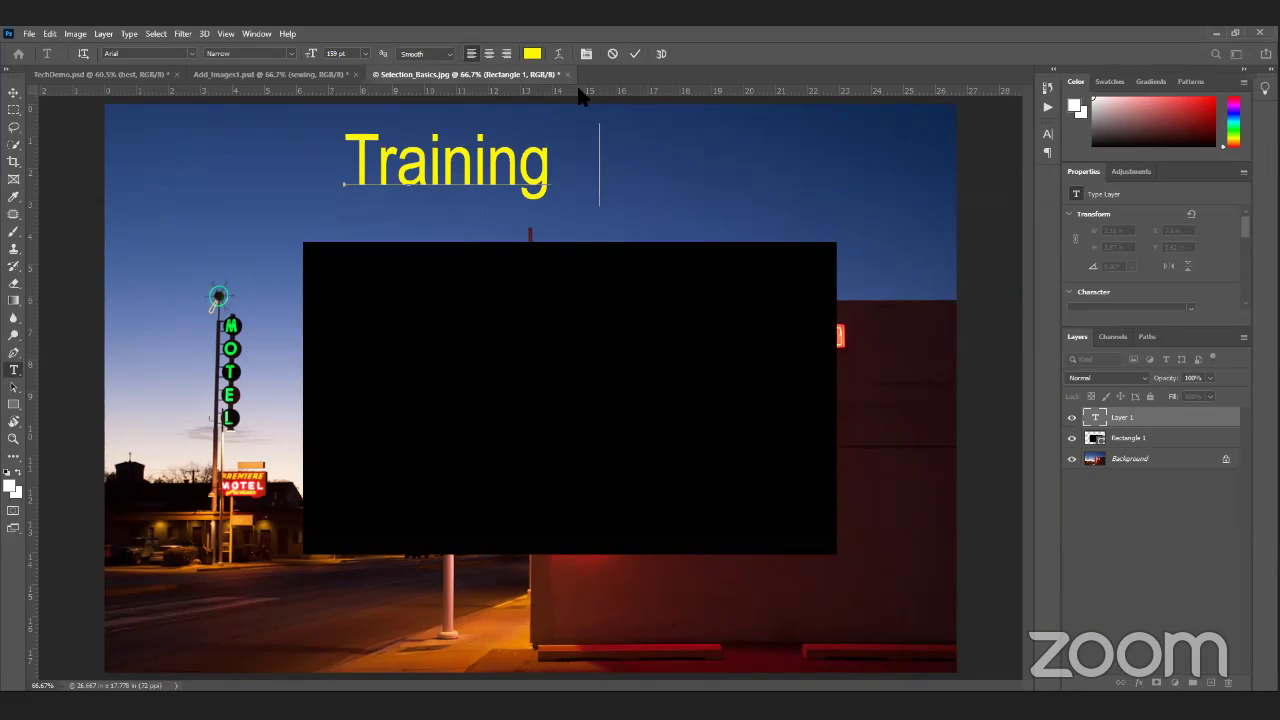
key(BackSpace)
text(done)
key(BackSpace)
key(BackSpace)
key(BackSpace)
key(BackSpace)
key(BackSpace)
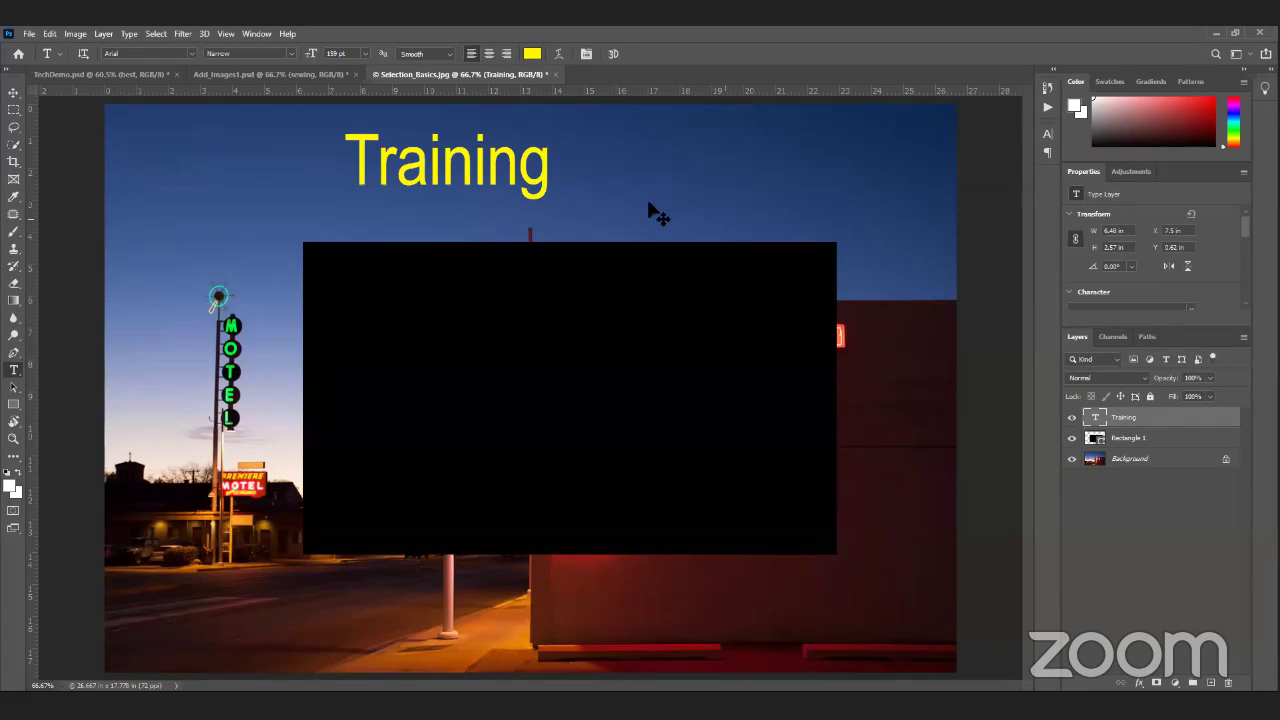
click(535, 186)
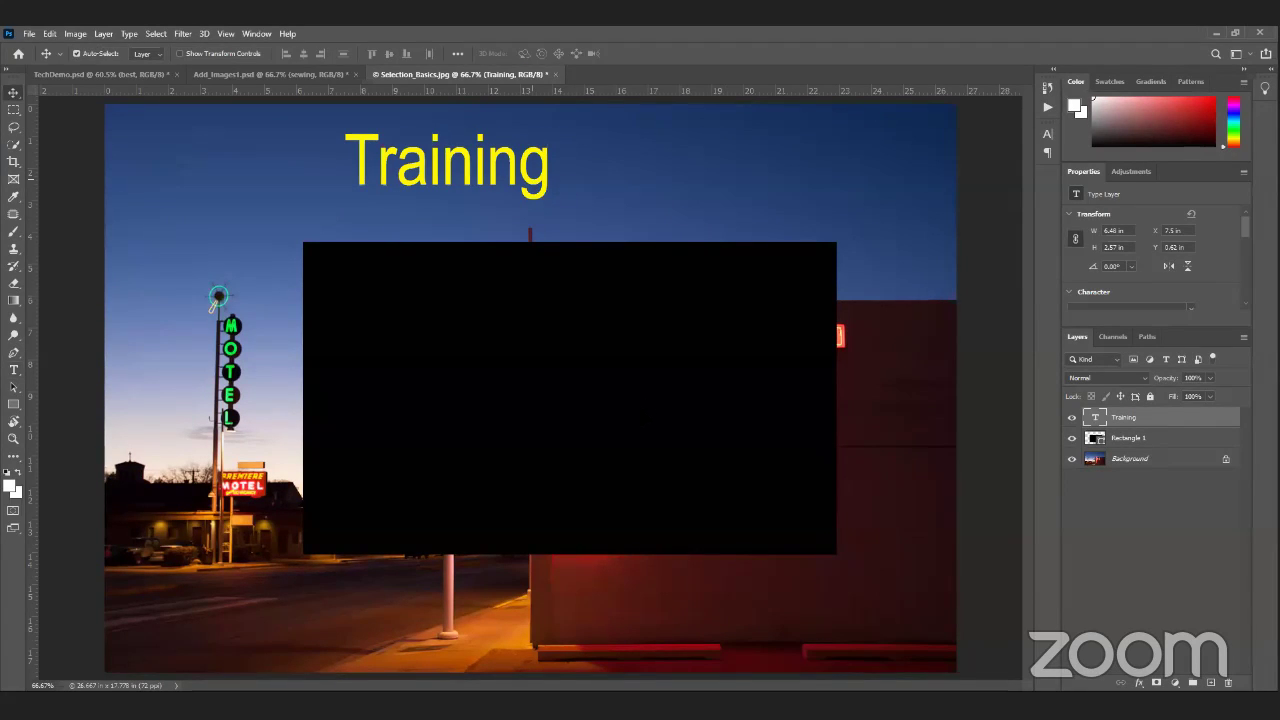
Step: Make Training the top layer above Rectangle 1 and drag it onto the rectangle's centre
drag(530, 190, 643, 422)
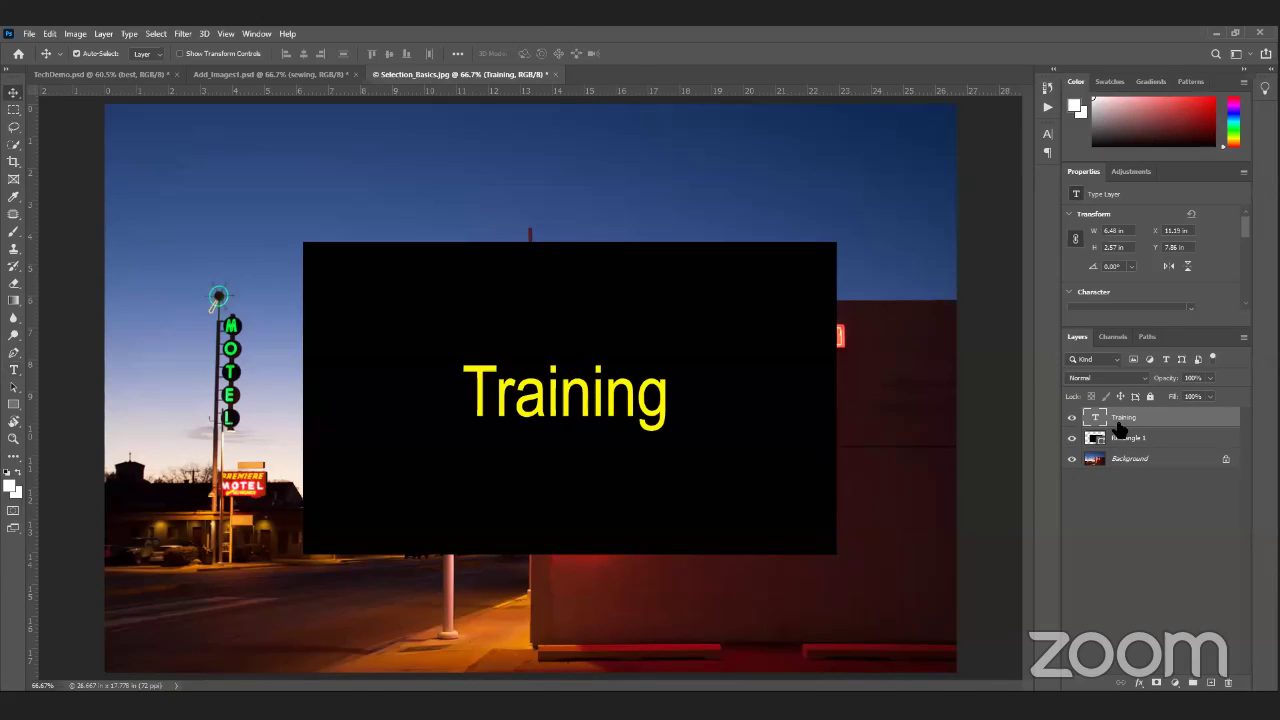
drag(1122, 456, 1110, 460)
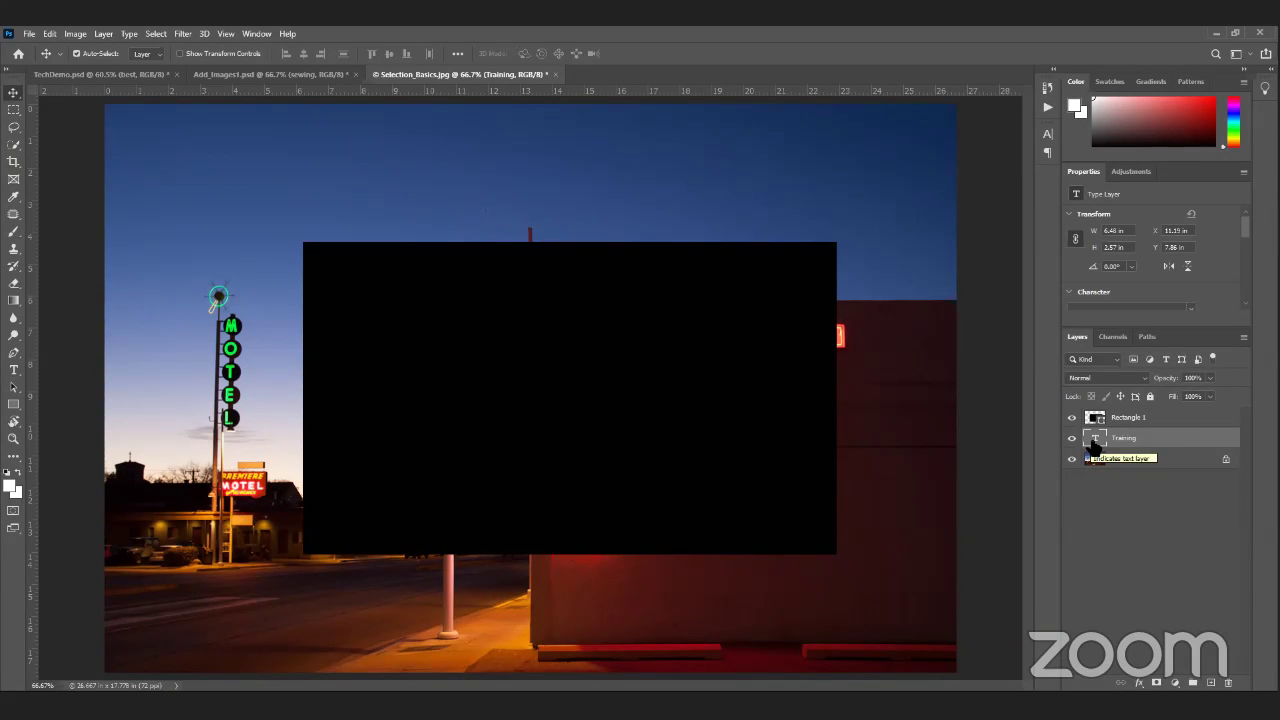
drag(1093, 445, 1095, 410)
drag(590, 390, 600, 148)
drag(1132, 446, 1133, 422)
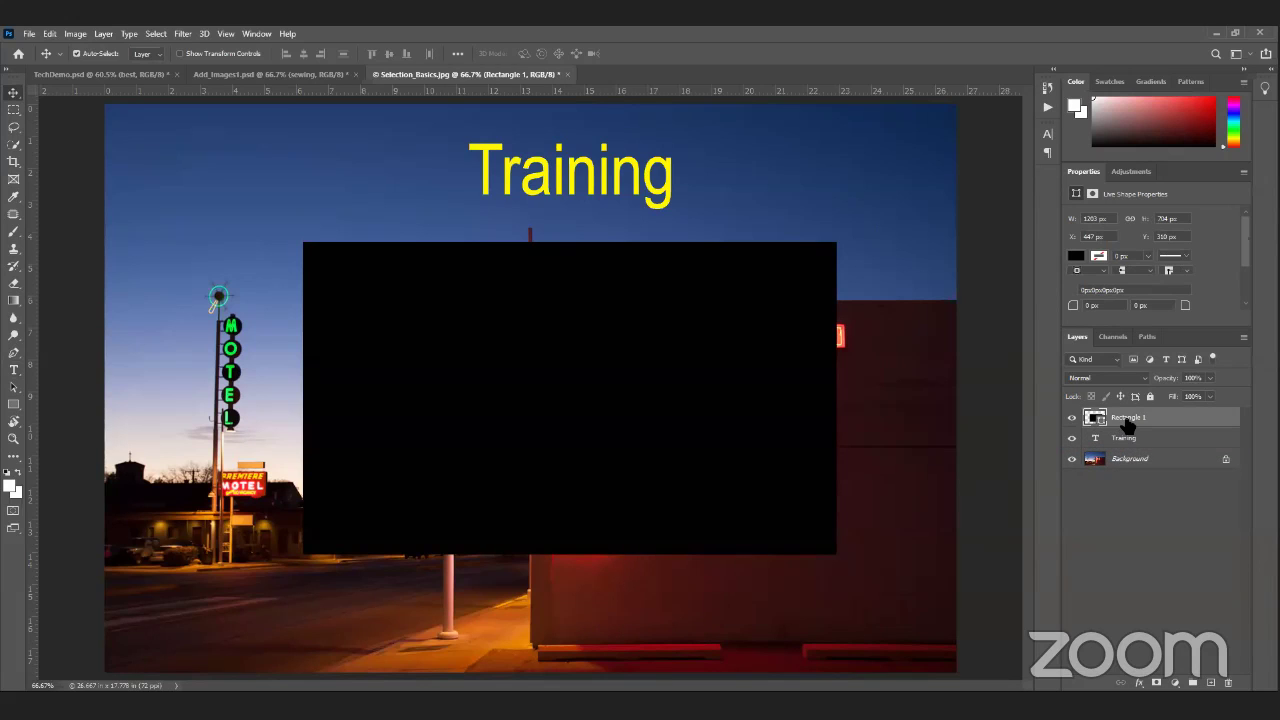
click(1127, 437)
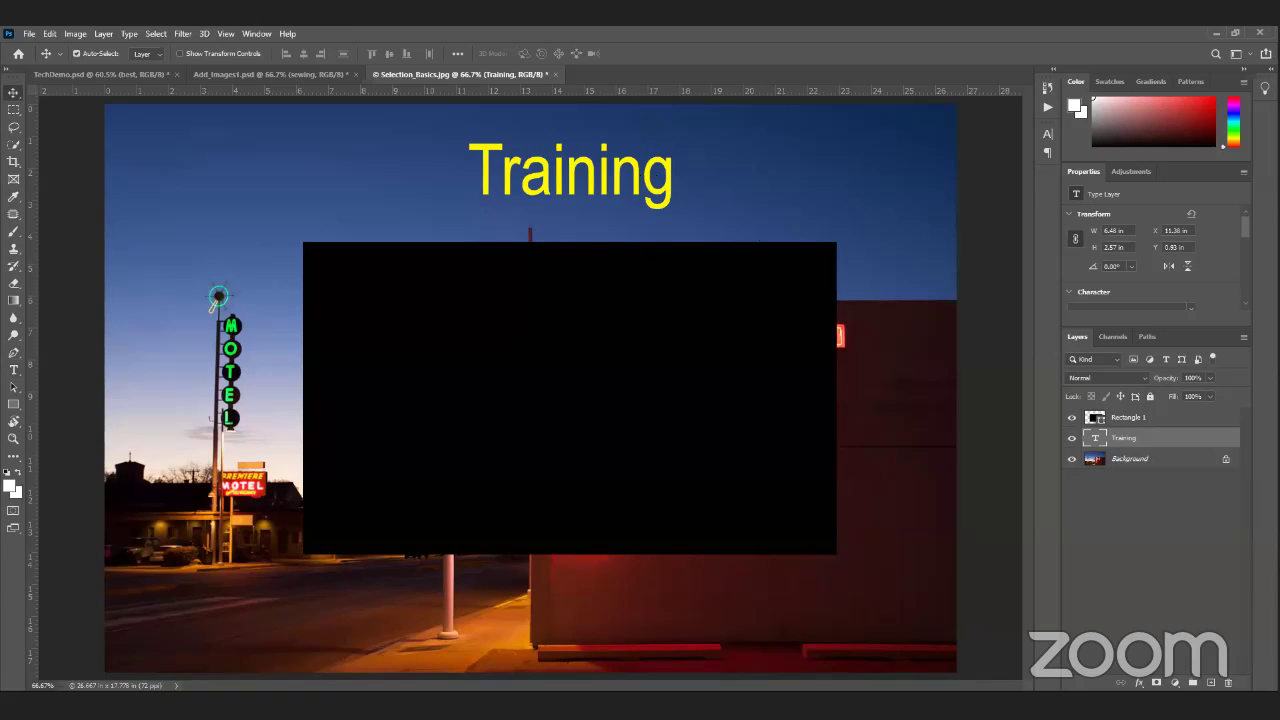
drag(640, 167, 654, 238)
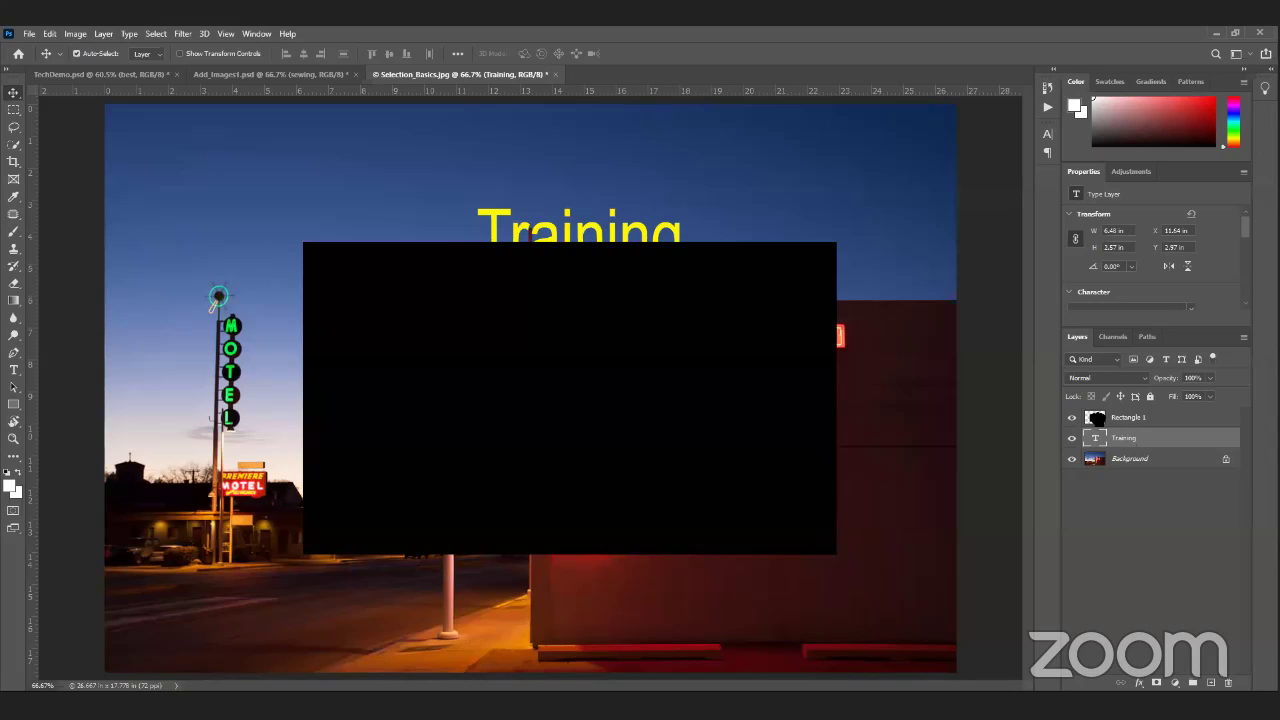
mouse_move(1097, 418)
mouse_down()
mouse_move(1103, 441)
mouse_move(1101, 418)
mouse_up()
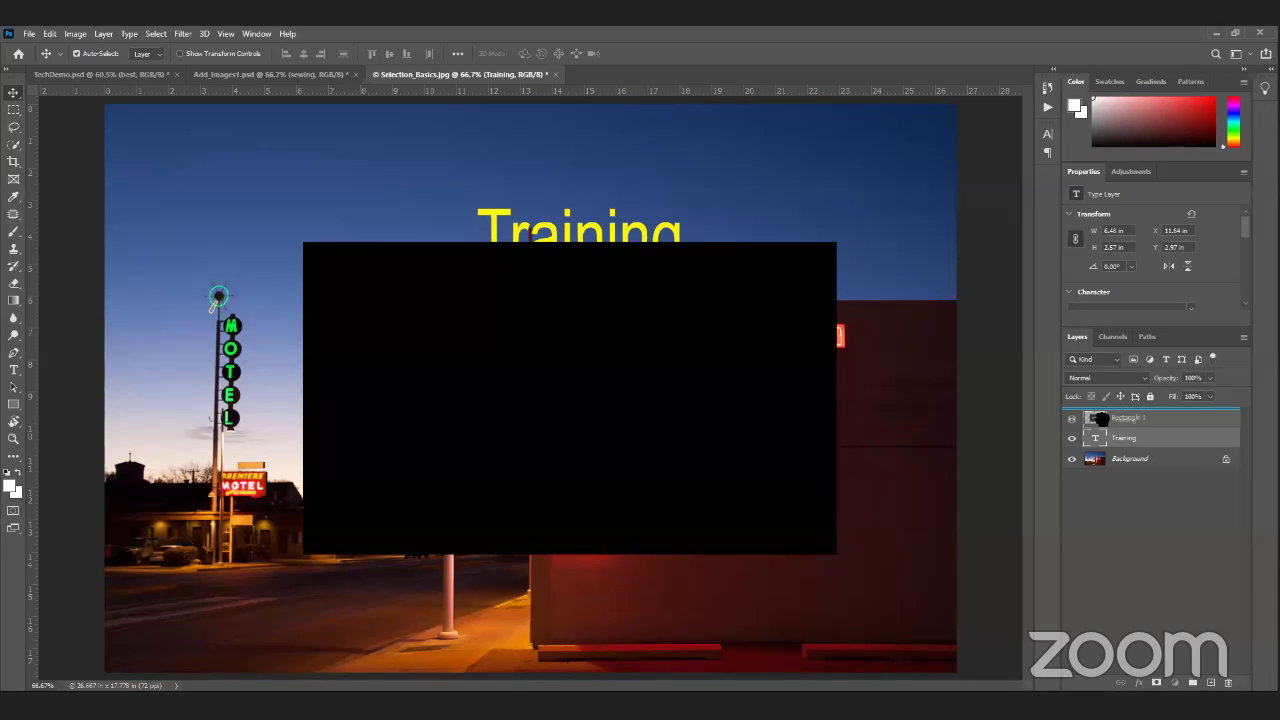
drag(1101, 418, 1103, 420)
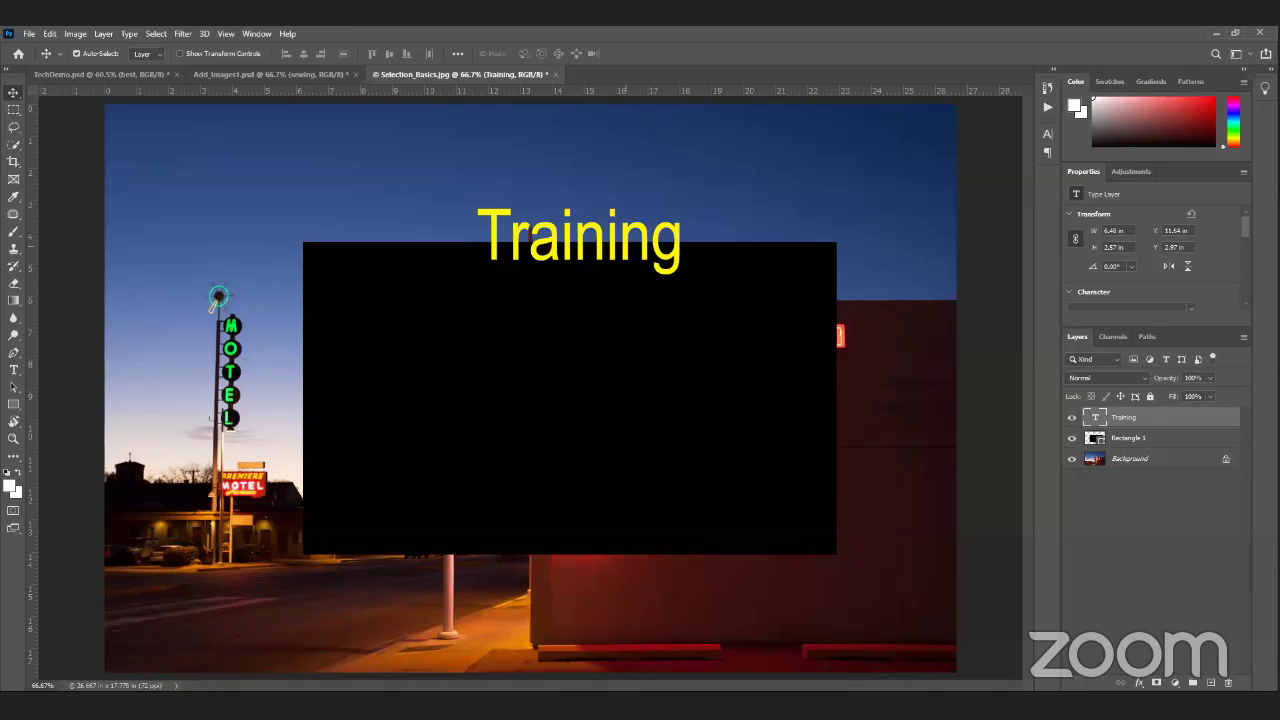
drag(666, 258, 636, 366)
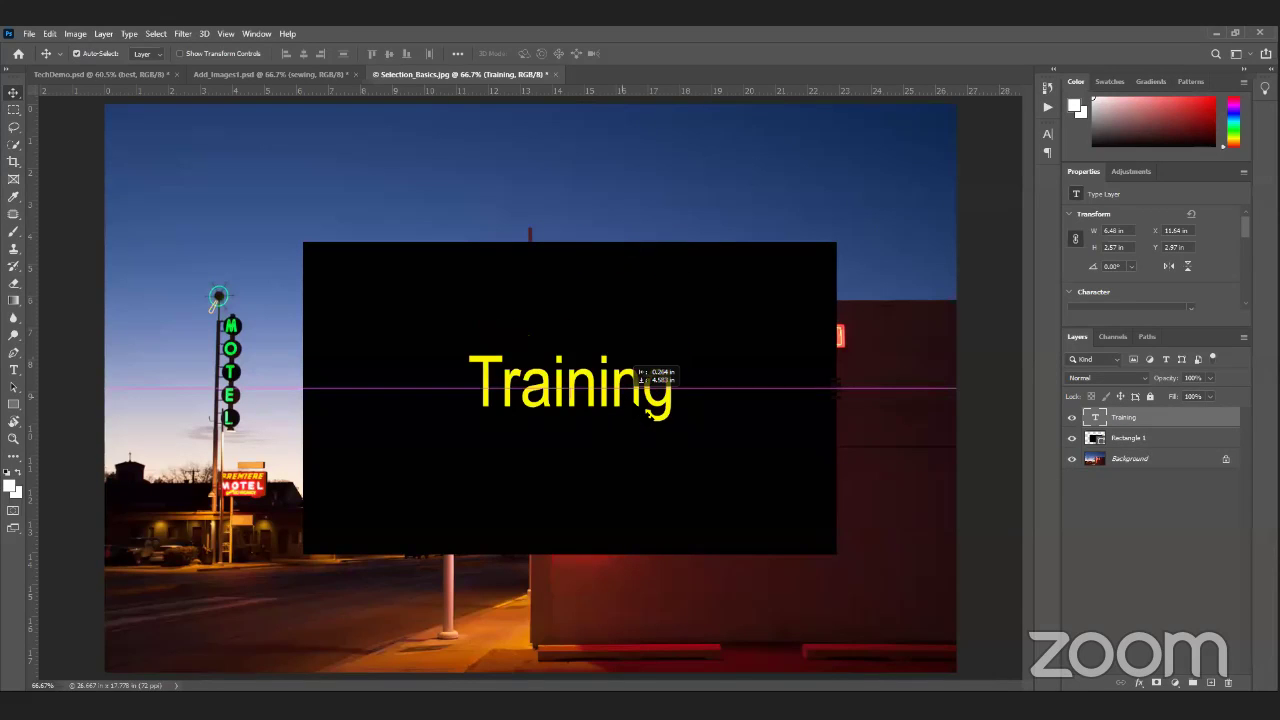
Step: Set Rectangle 1 to about 76% opacity and shift it toward the left
click(650, 416)
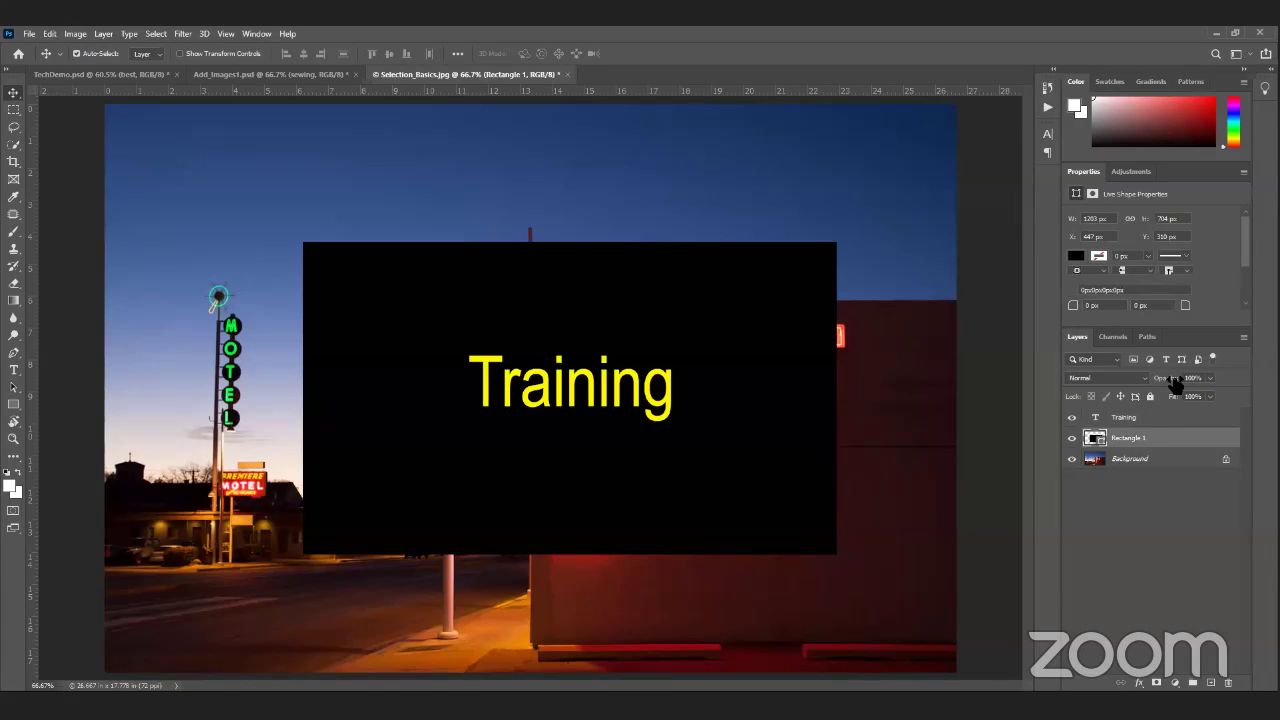
drag(1166, 386, 1191, 385)
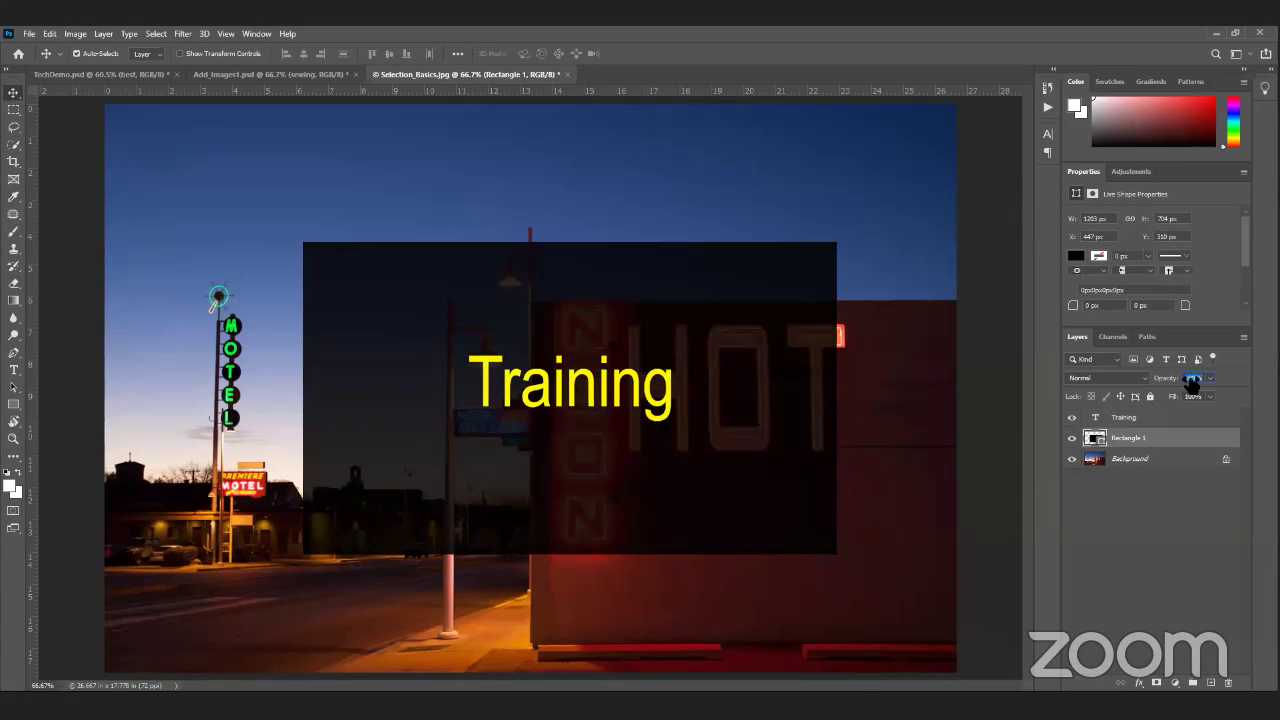
key(Return)
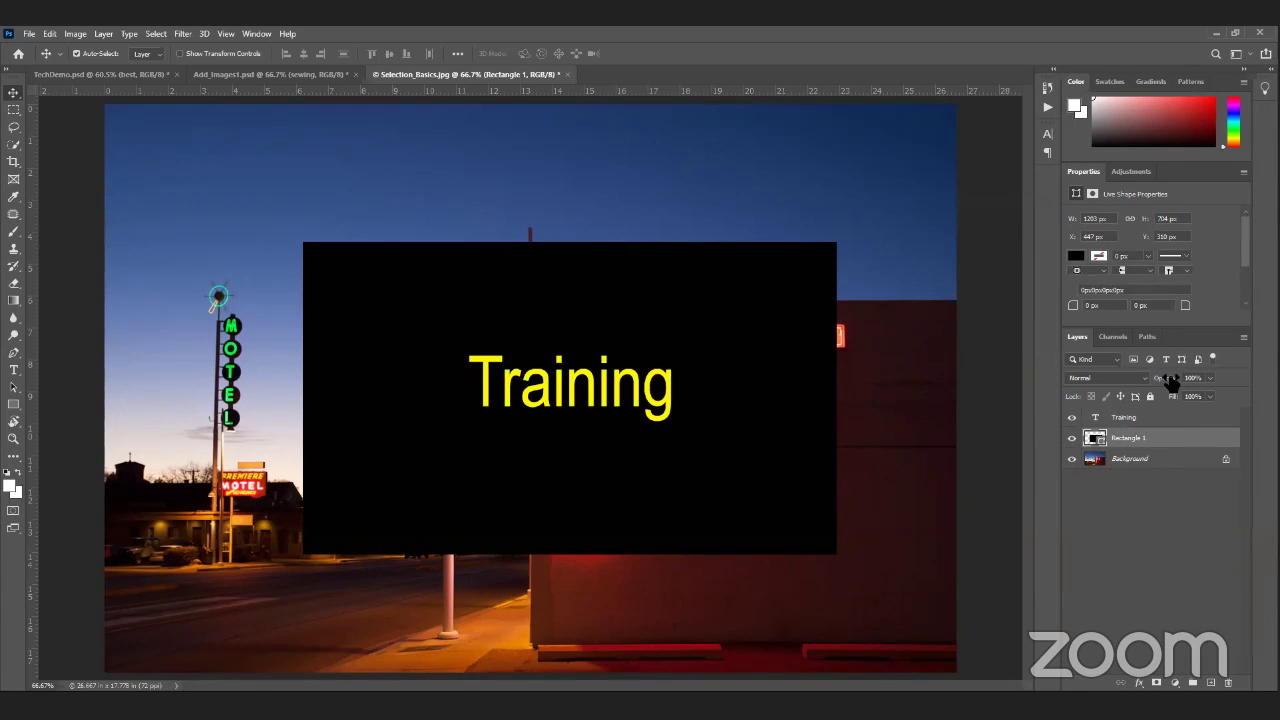
drag(1162, 382, 1149, 383)
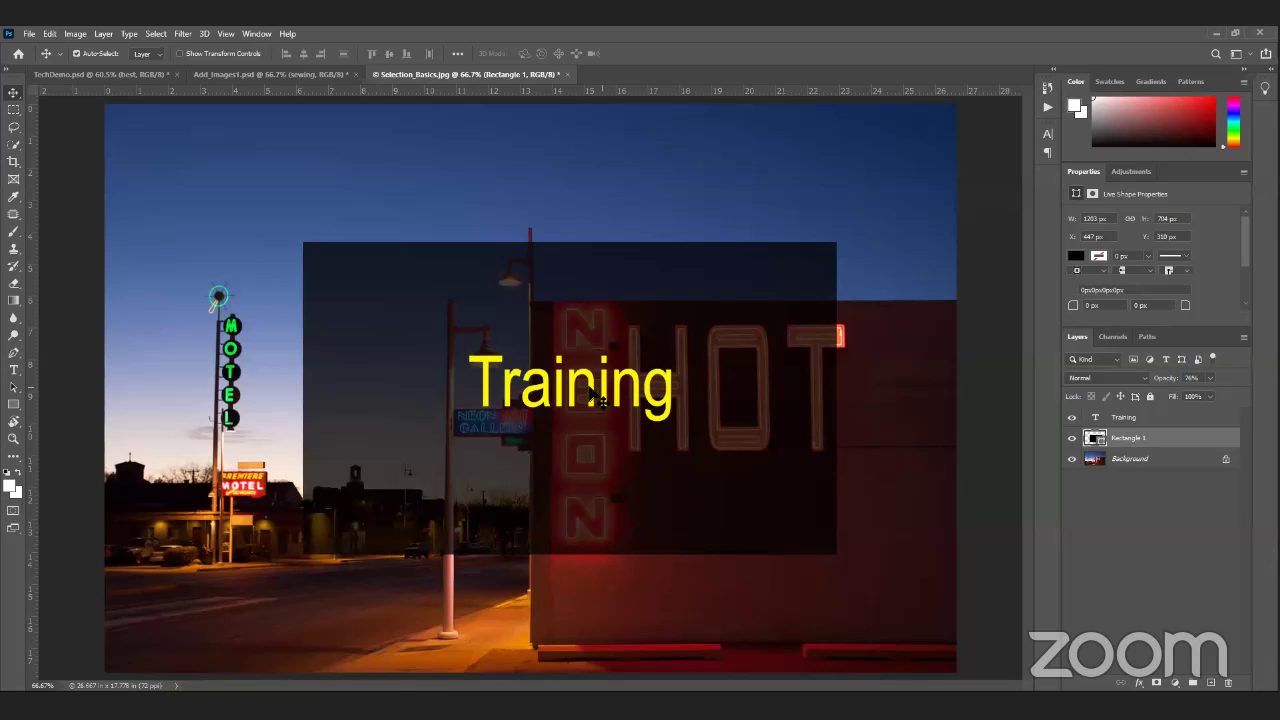
drag(645, 285, 479, 287)
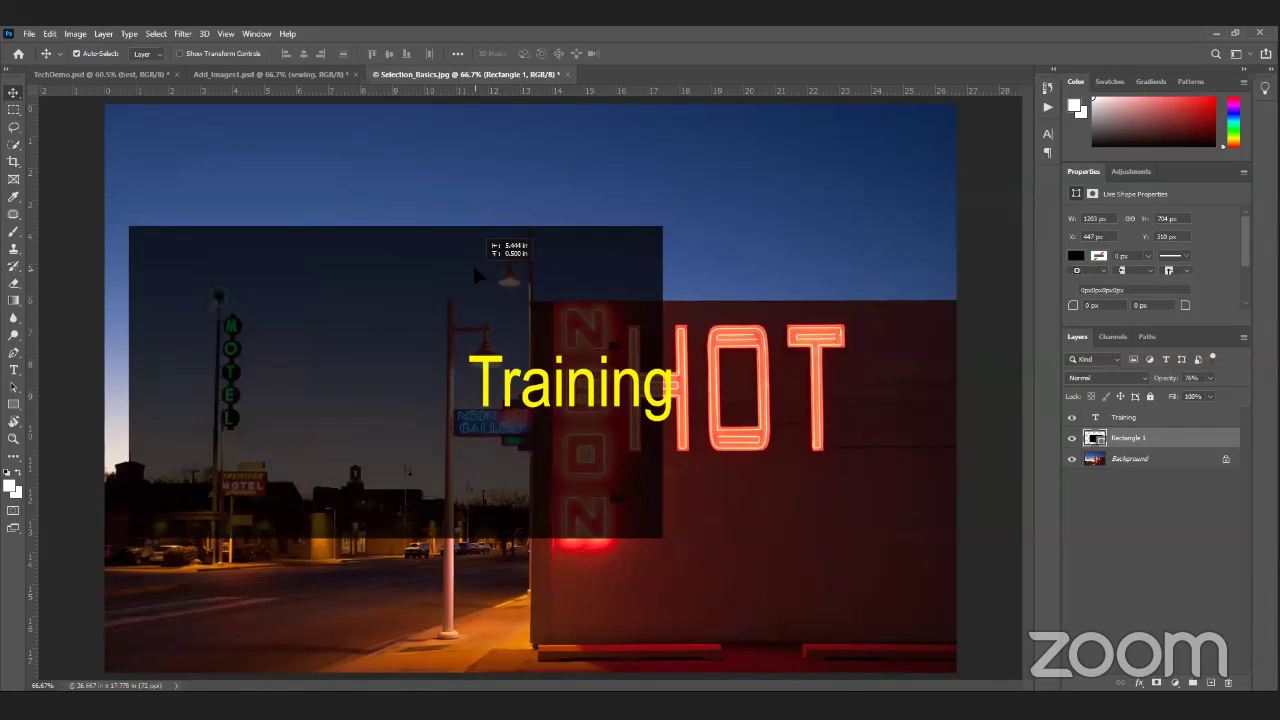
key(ctrl+z)
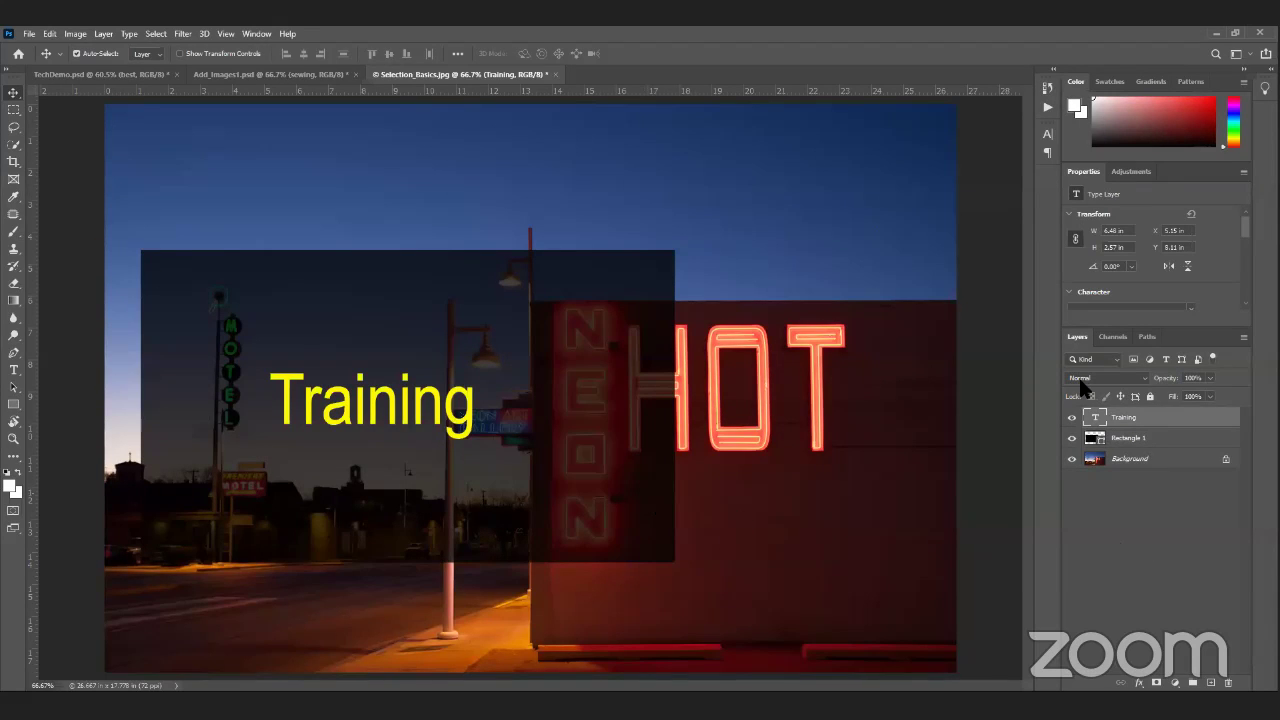
Step: Enlarge the Training text, nudge it and the rectangle, then switch to Add_Images1.psd
double_click(1095, 417)
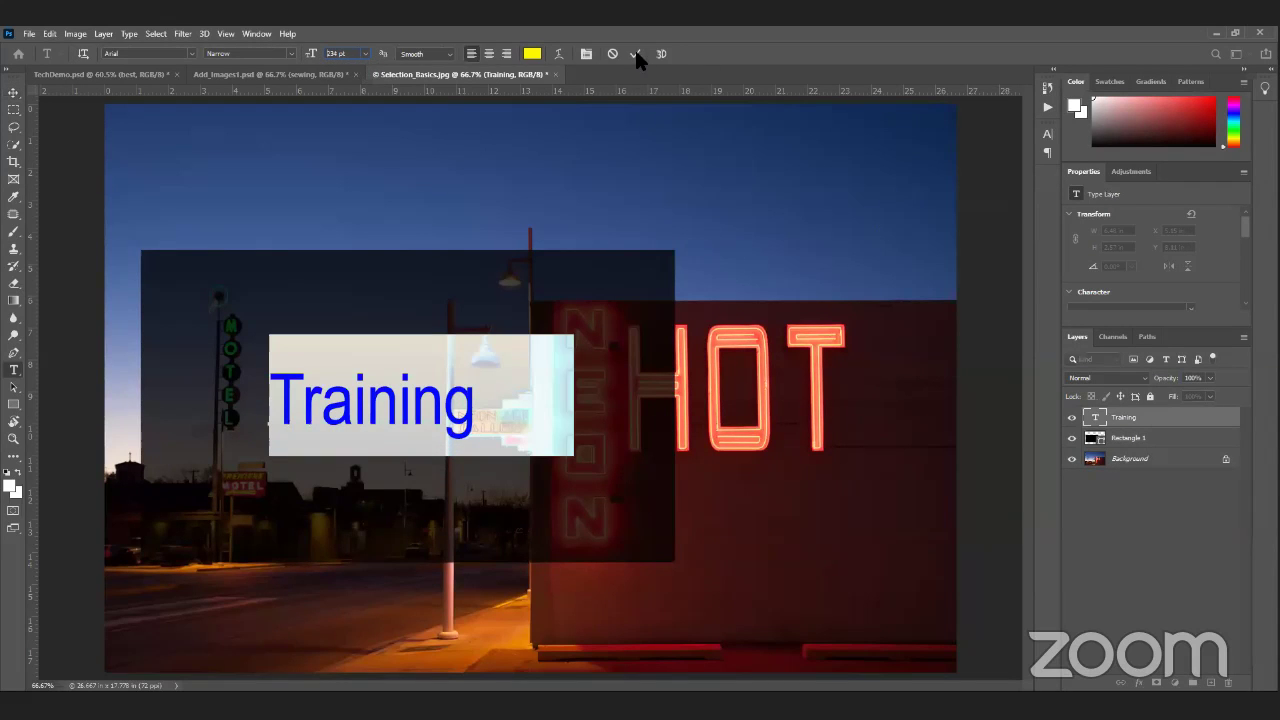
key(Escape)
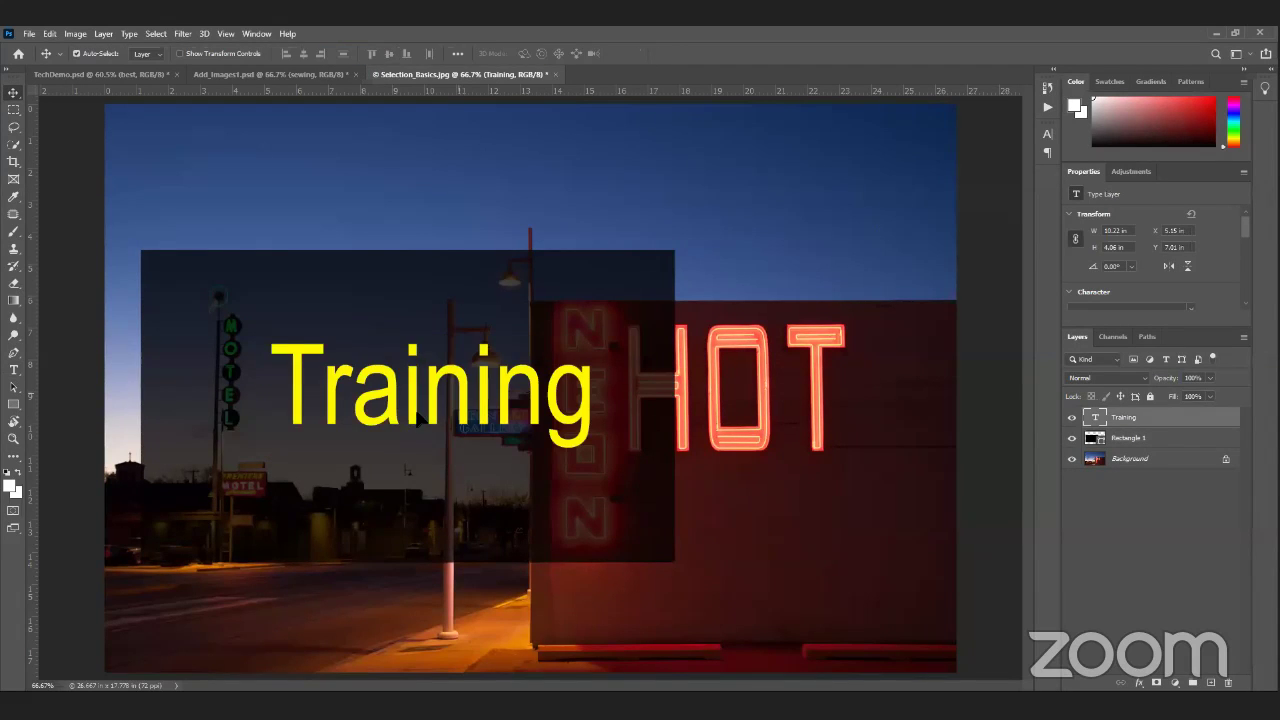
drag(417, 417, 375, 442)
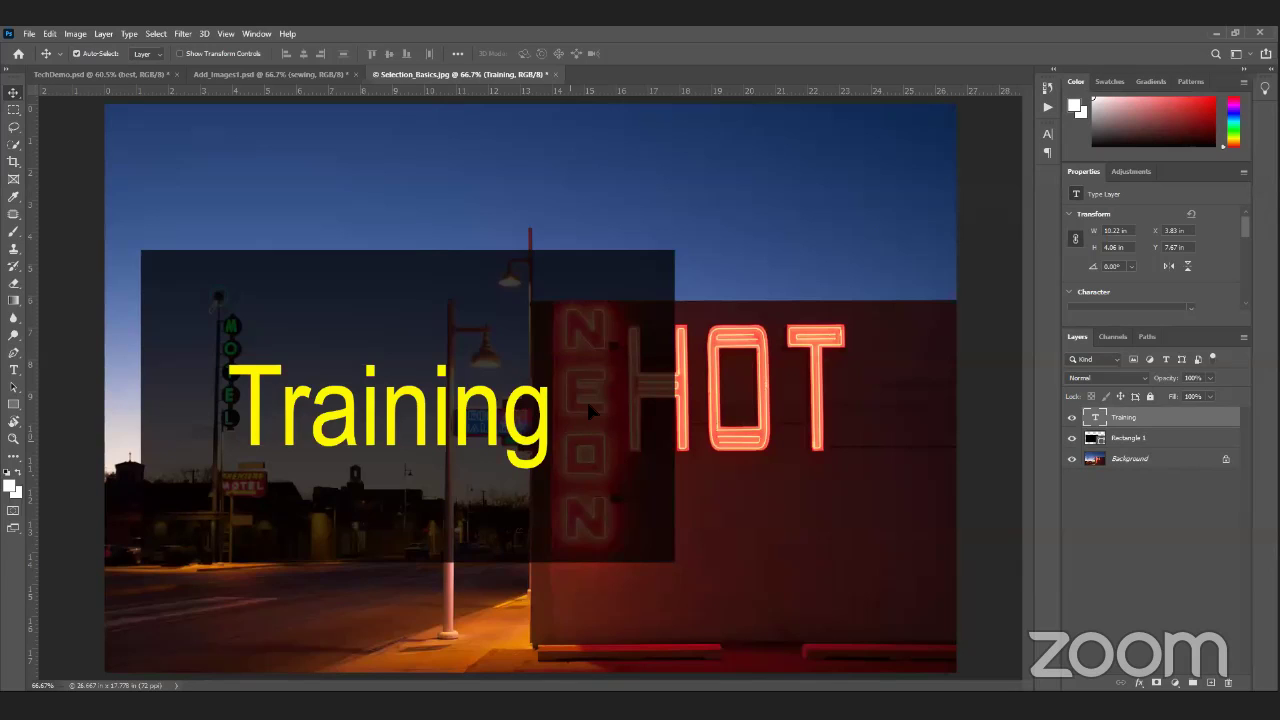
drag(586, 400, 454, 399)
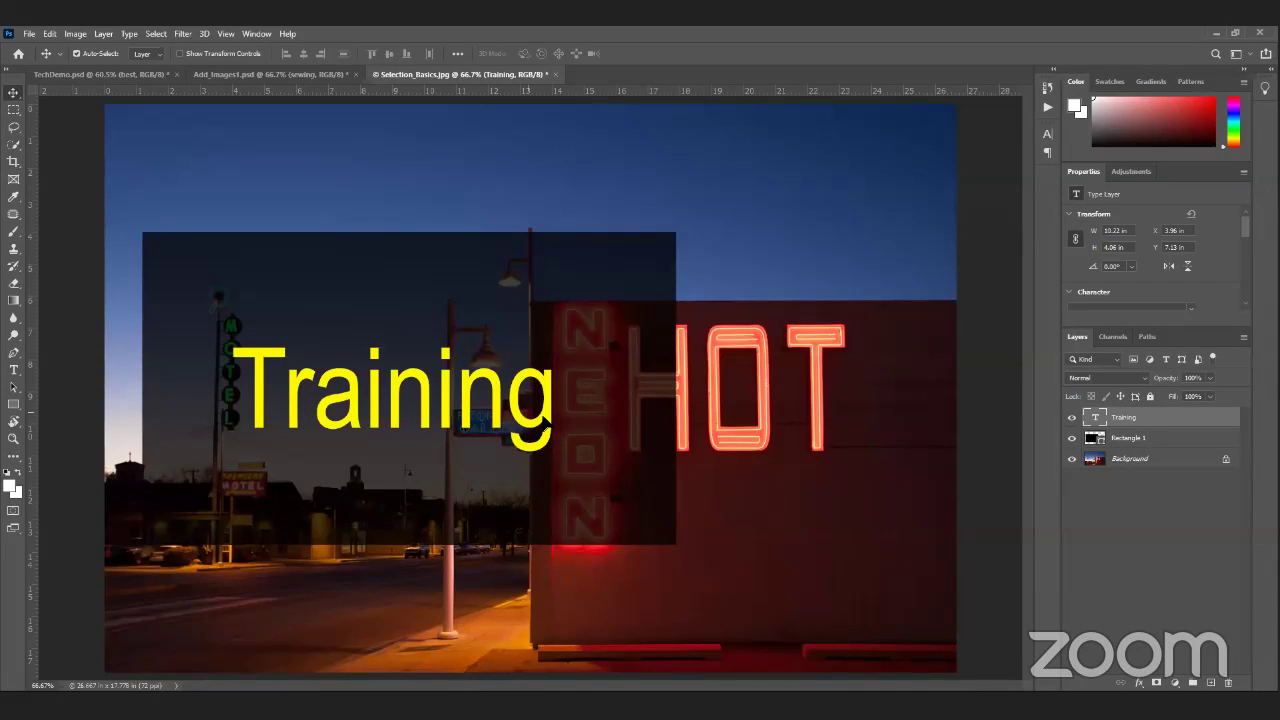
drag(547, 426, 550, 418)
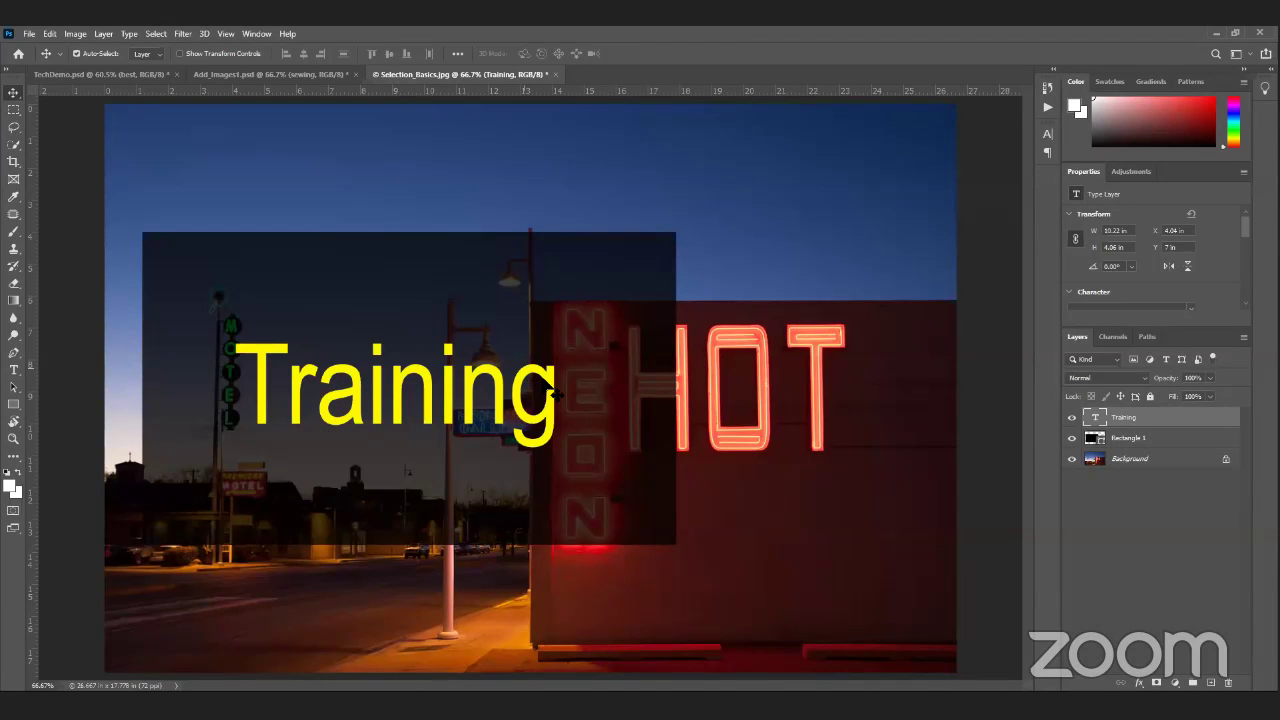
drag(551, 394, 559, 394)
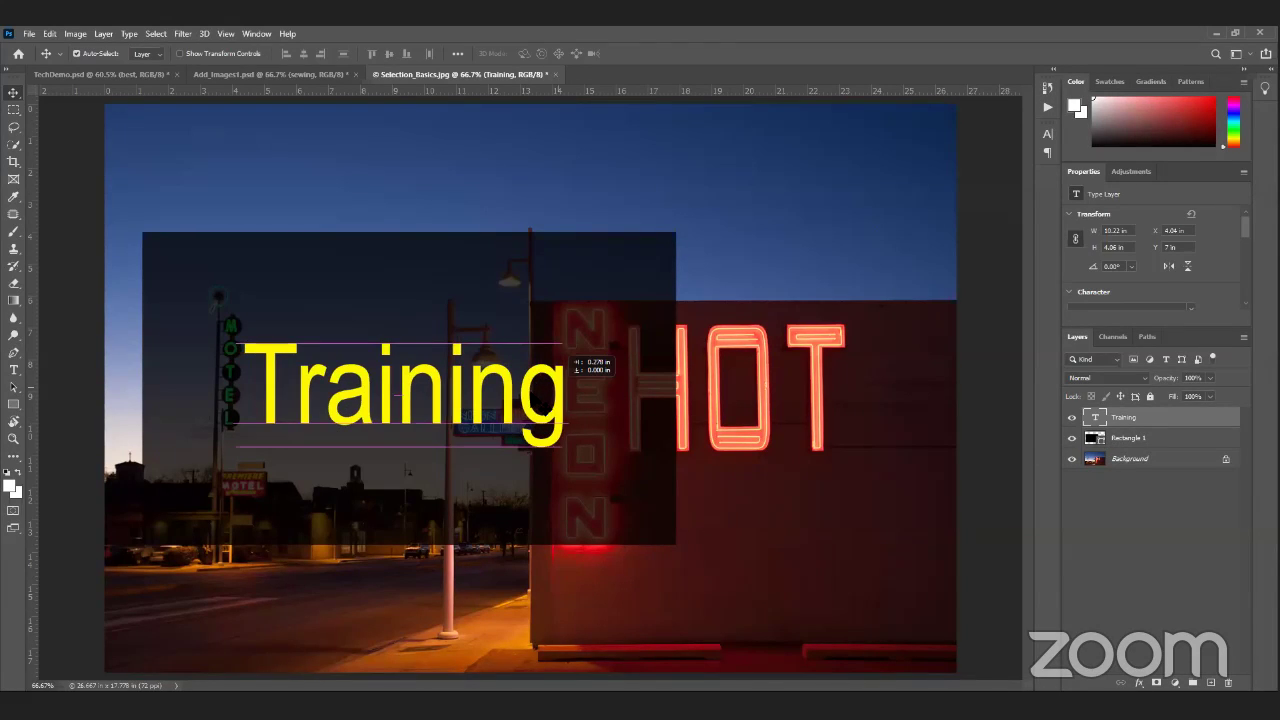
click(286, 72)
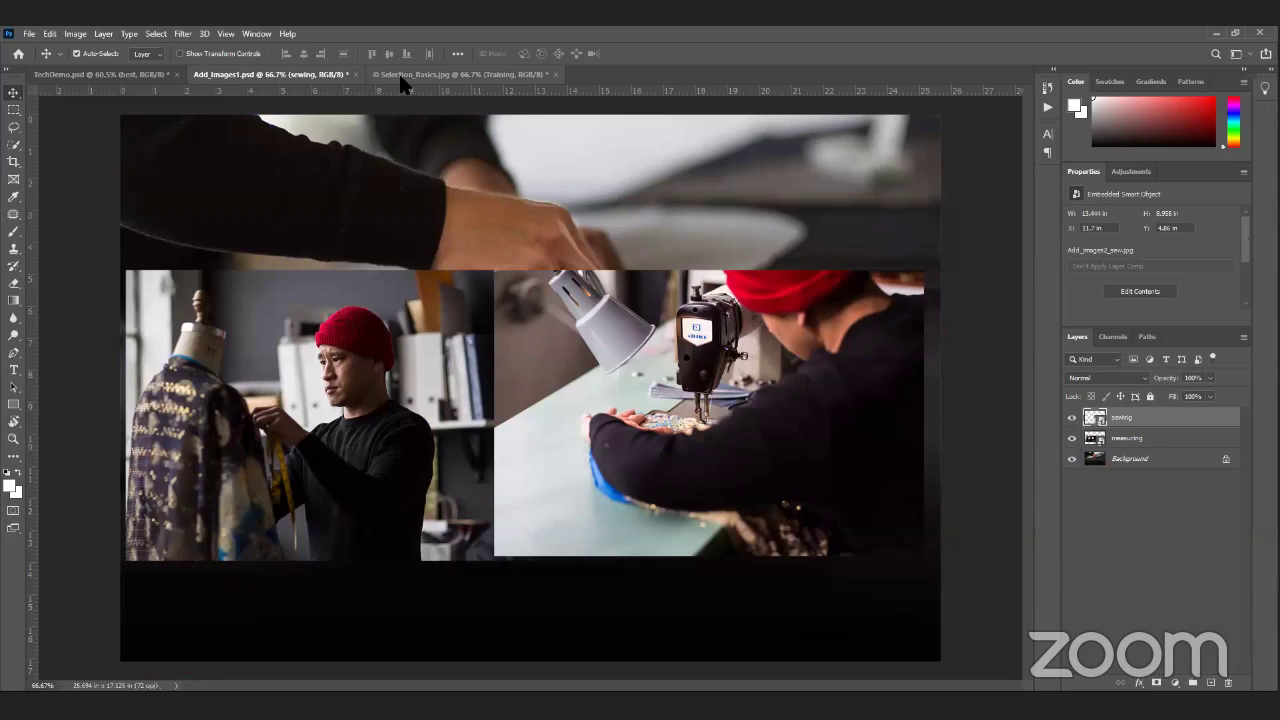
Step: Return to Selection_Basics.jpg and reposition Rectangle 1
click(402, 76)
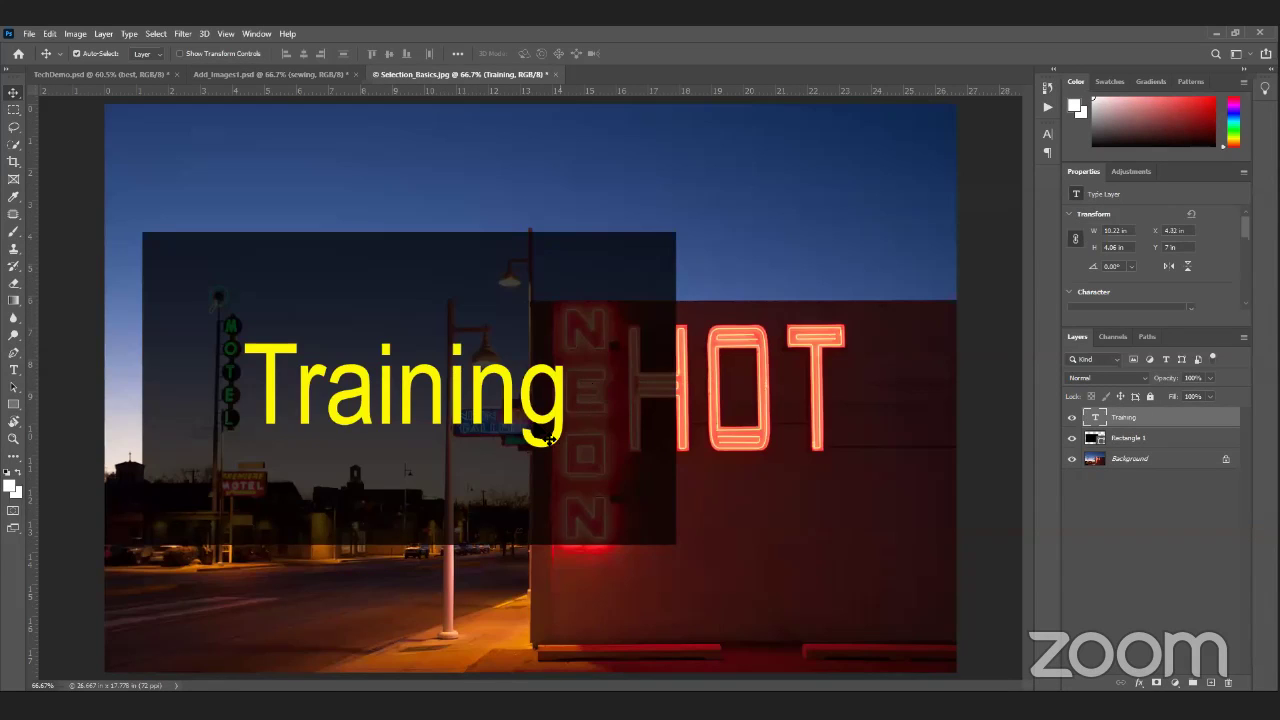
click(1116, 439)
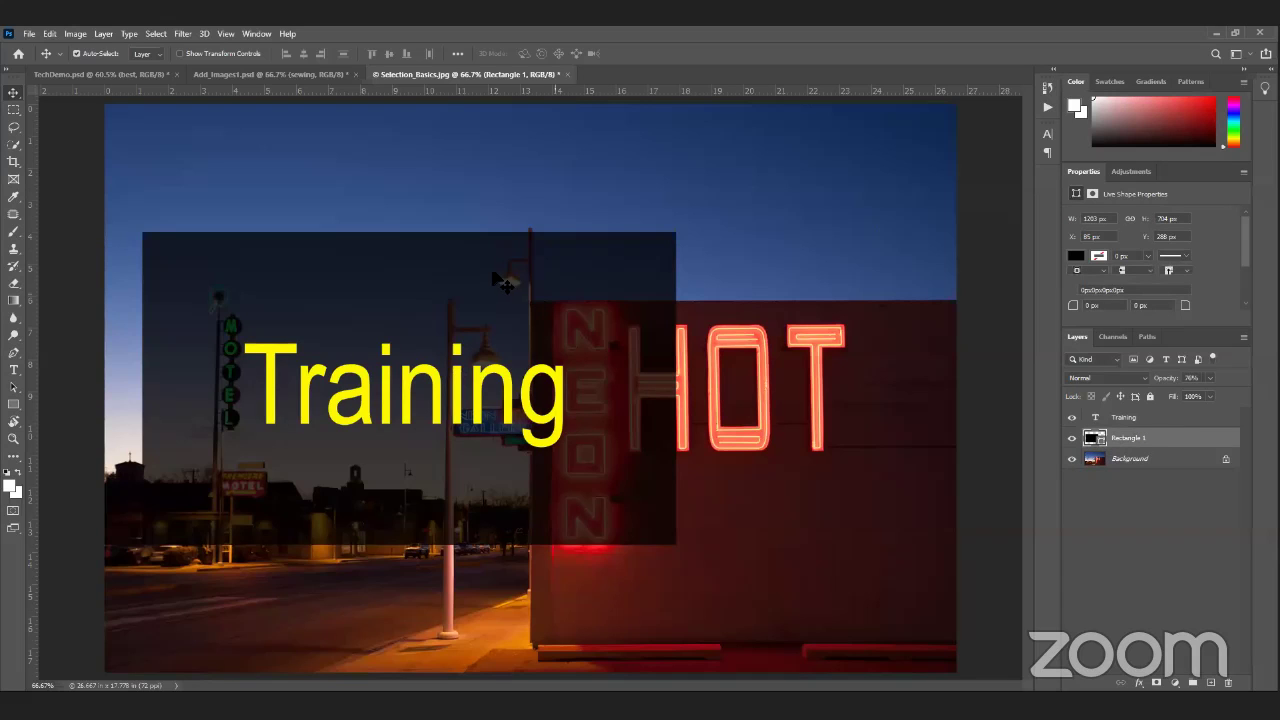
mouse_move(518, 300)
mouse_down()
mouse_move(628, 266)
mouse_move(534, 268)
mouse_move(507, 290)
mouse_move(519, 314)
mouse_up()
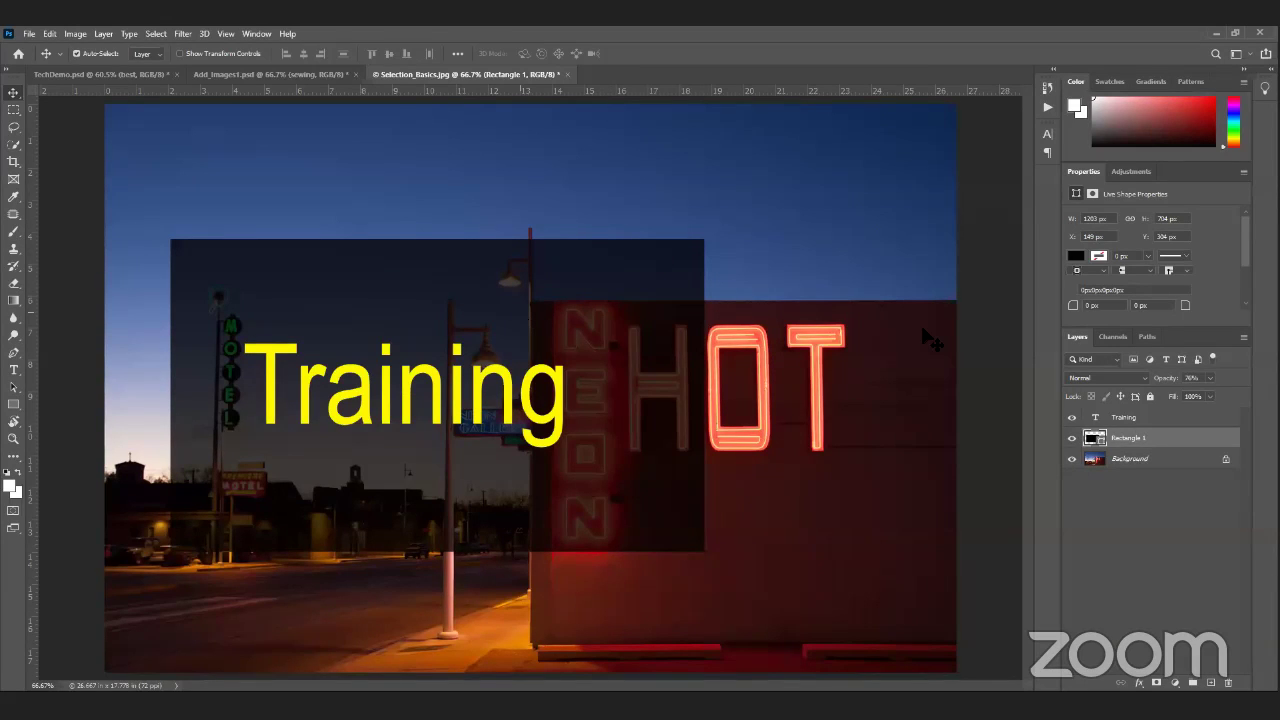
ctrl+click(1098, 446)
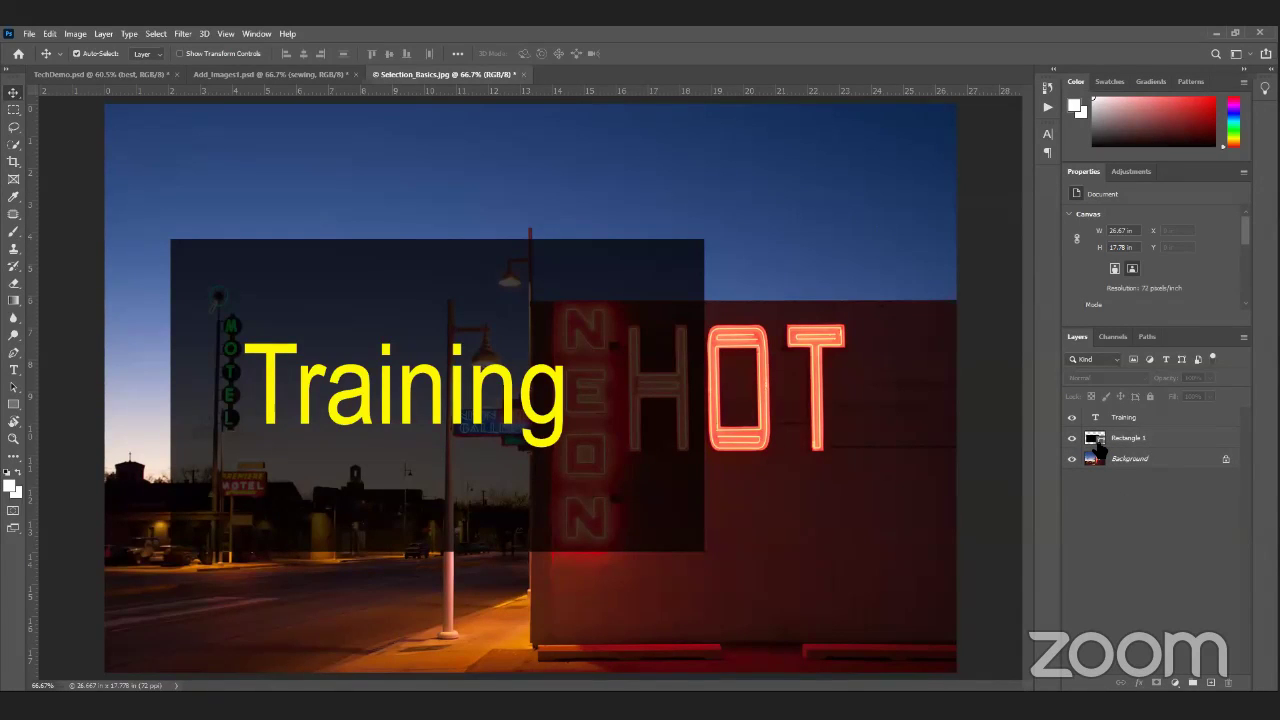
click(1100, 440)
Step: Set Rectangle 1's opacity and fill to 100% and centre Training on it
mouse_move(1210, 380)
mouse_down()
mouse_move(1234, 387)
mouse_move(1203, 397)
mouse_up()
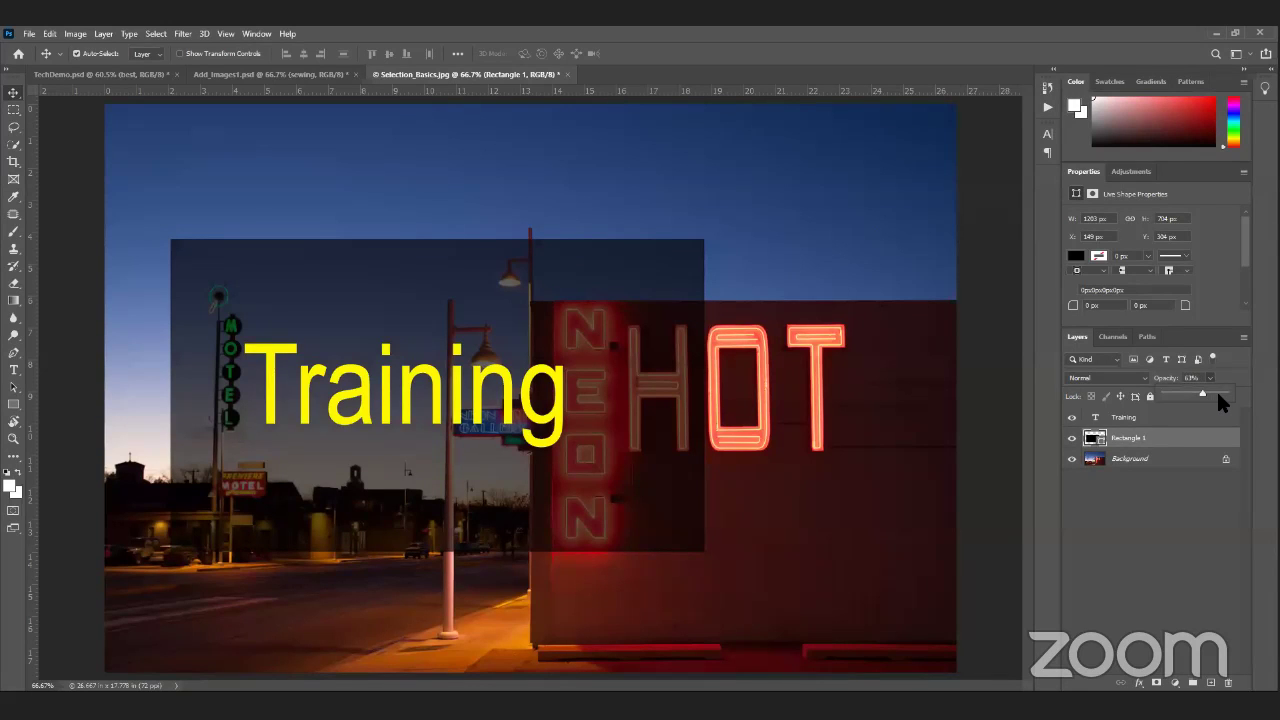
key(Escape)
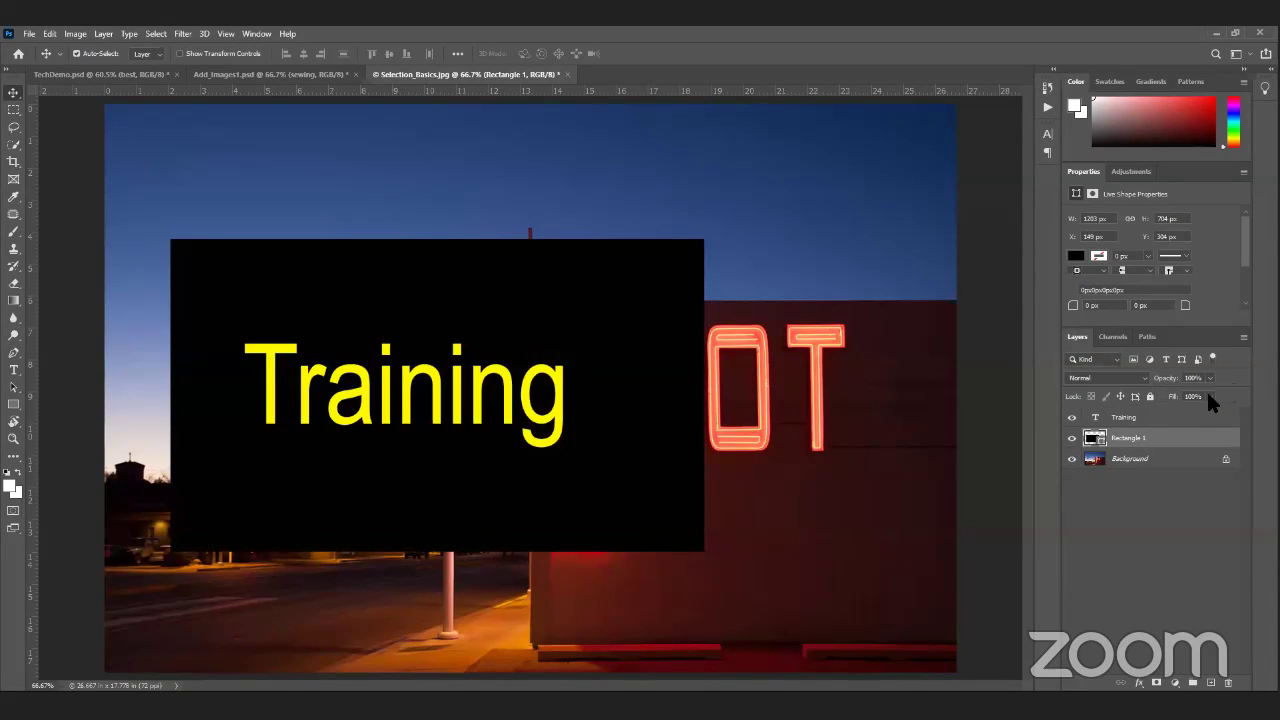
drag(1190, 411, 1222, 405)
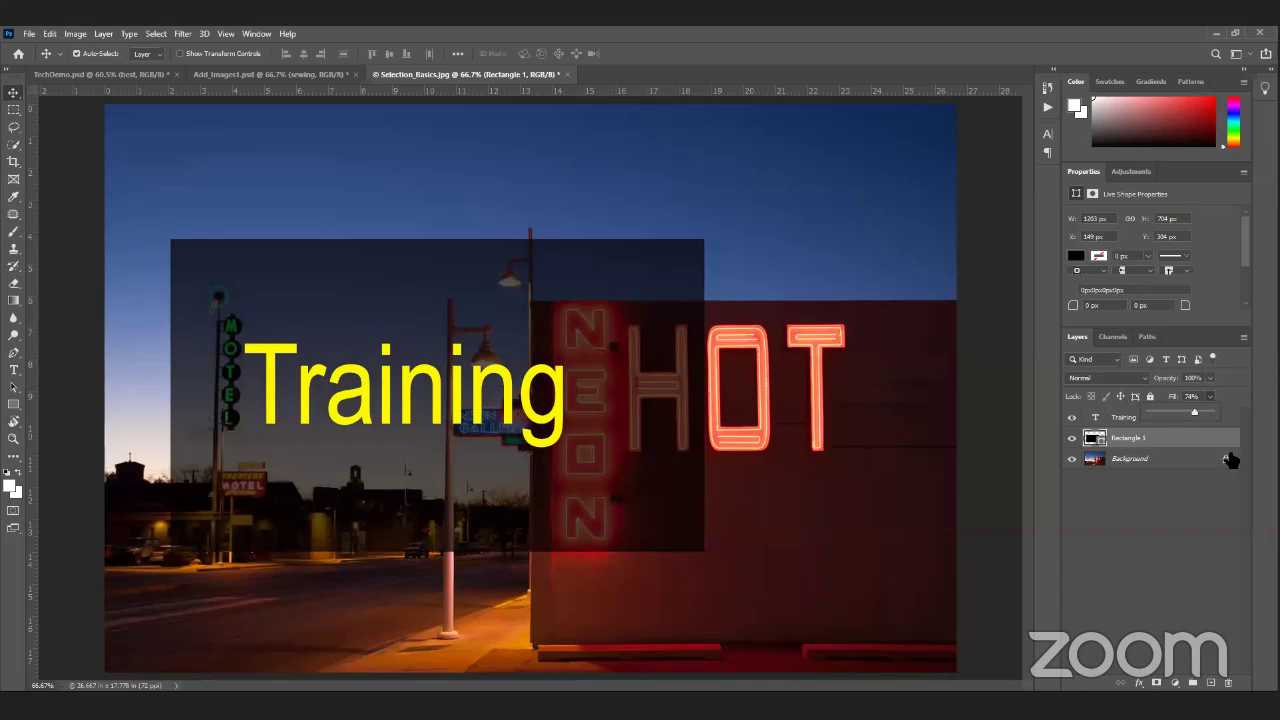
click(1155, 442)
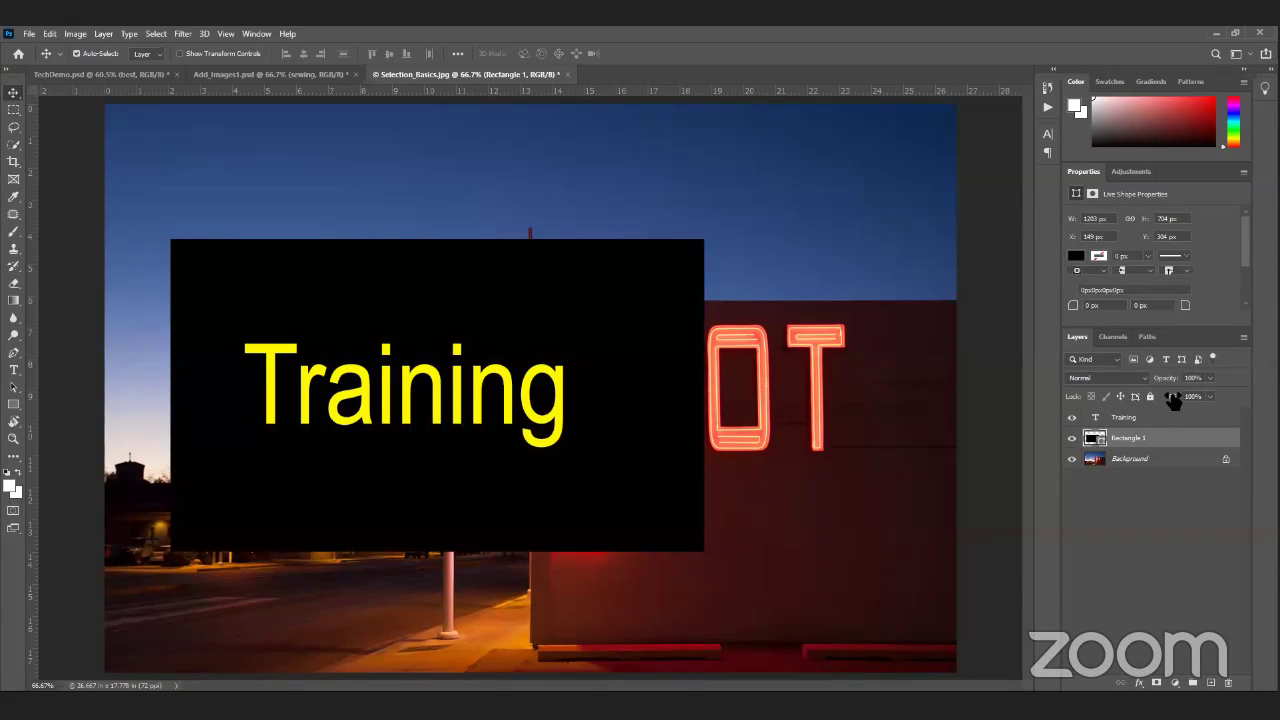
mouse_move(1160, 385)
mouse_down()
mouse_move(1213, 386)
mouse_move(1214, 375)
mouse_up()
drag(561, 396, 594, 403)
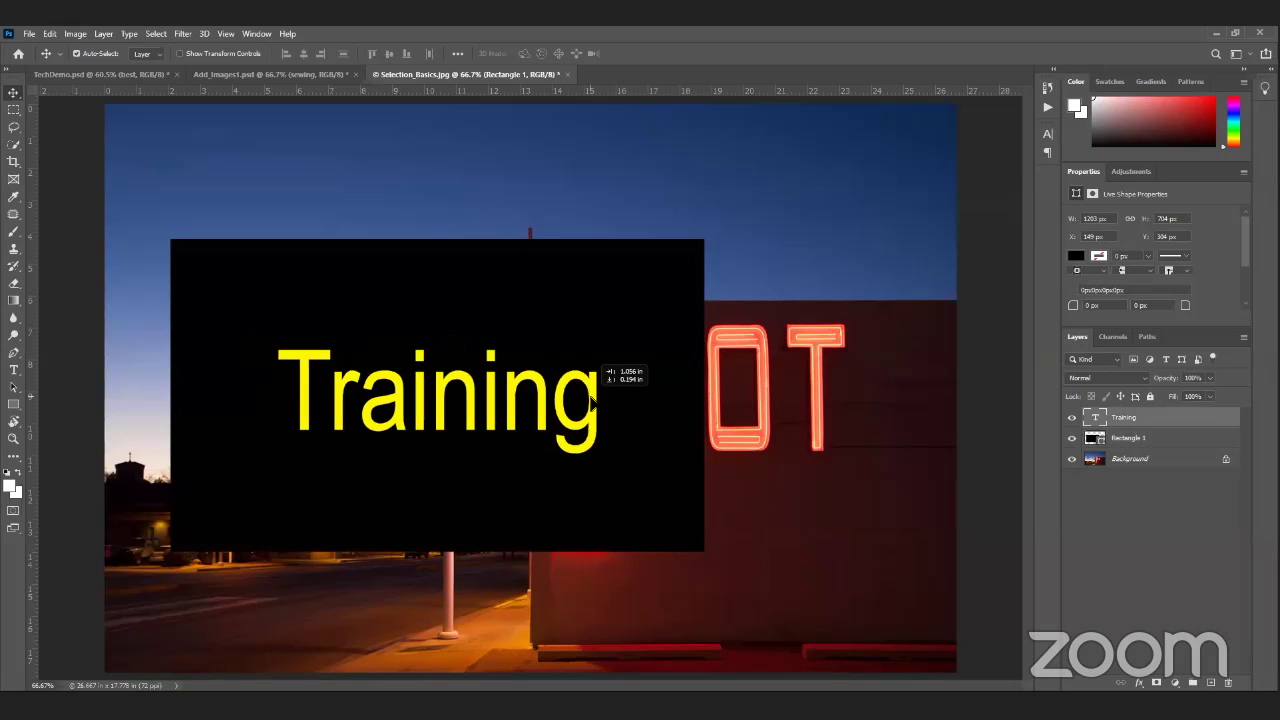
click(1108, 507)
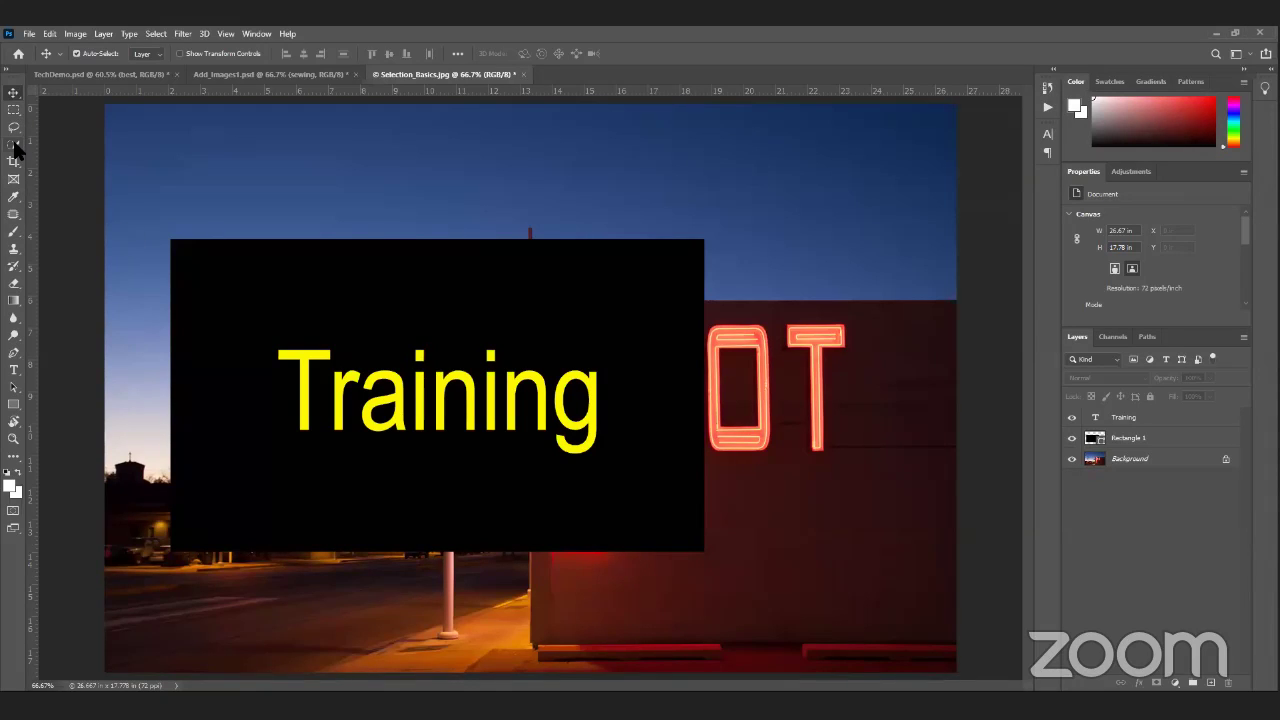
Step: Return to the TechDemo 'All the best' document with the Brush tool targeting Layer 0
click(101, 75)
key(b)
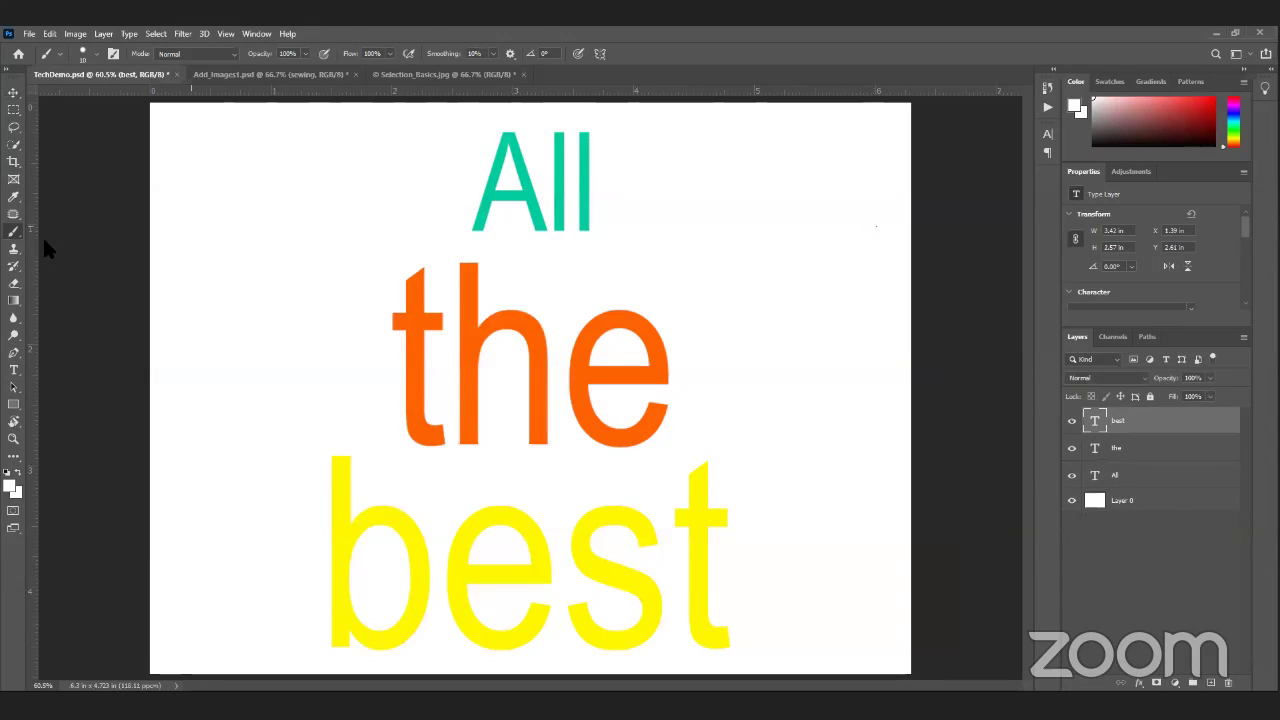
key(alt+comma)
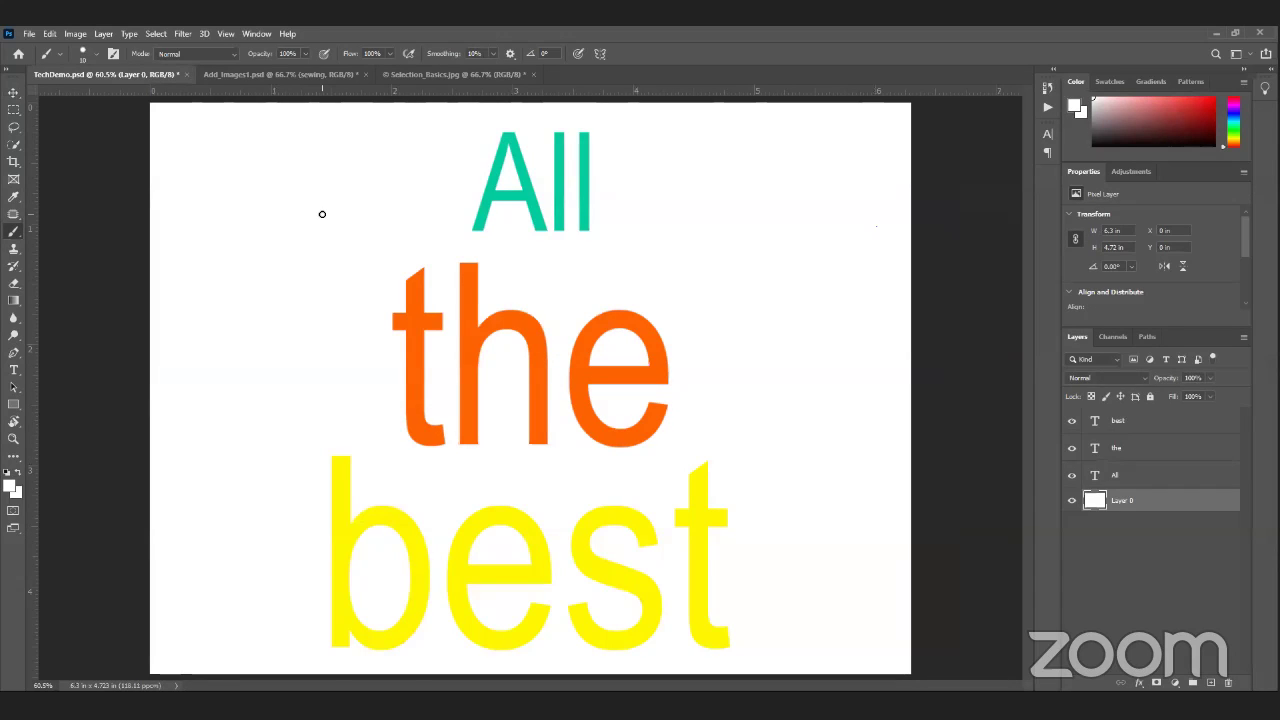
Step: Set the brush size to 83 px
key(bracketright)
key(bracketright)
key(bracketright)
key(bracketright)
key(bracketright)
key(bracketright)
key(bracketright)
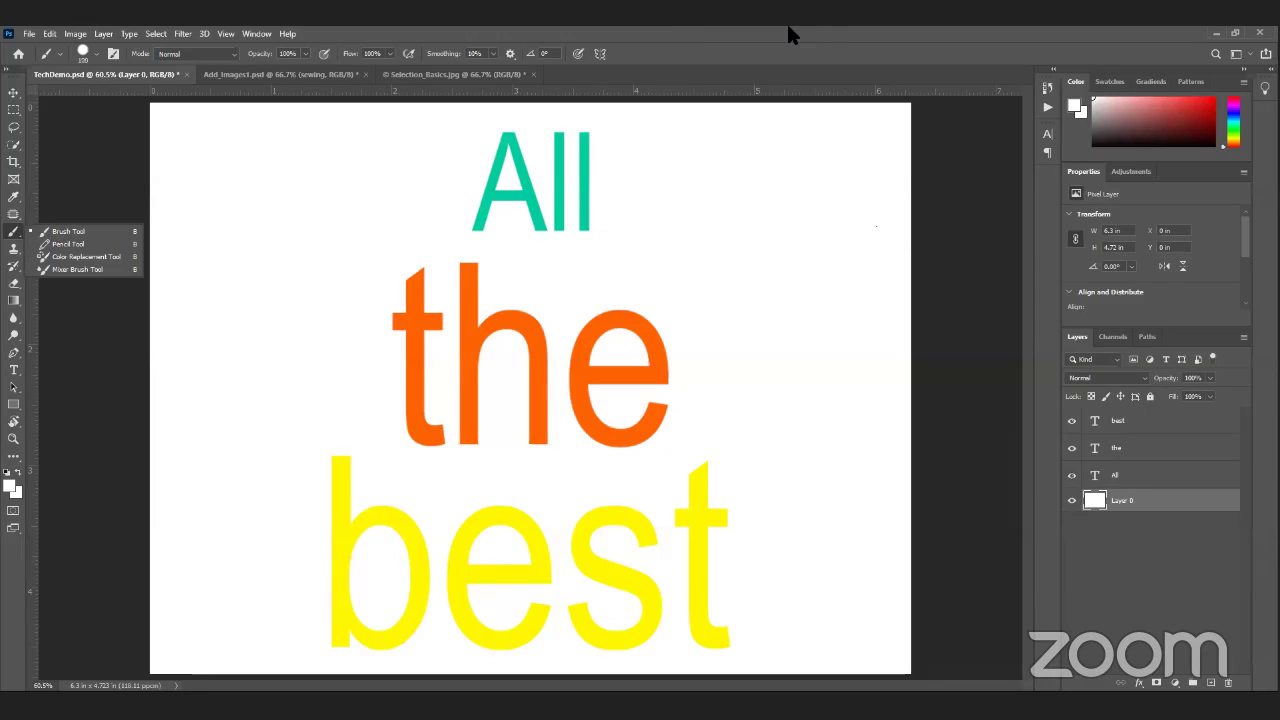
key(bracketleft)
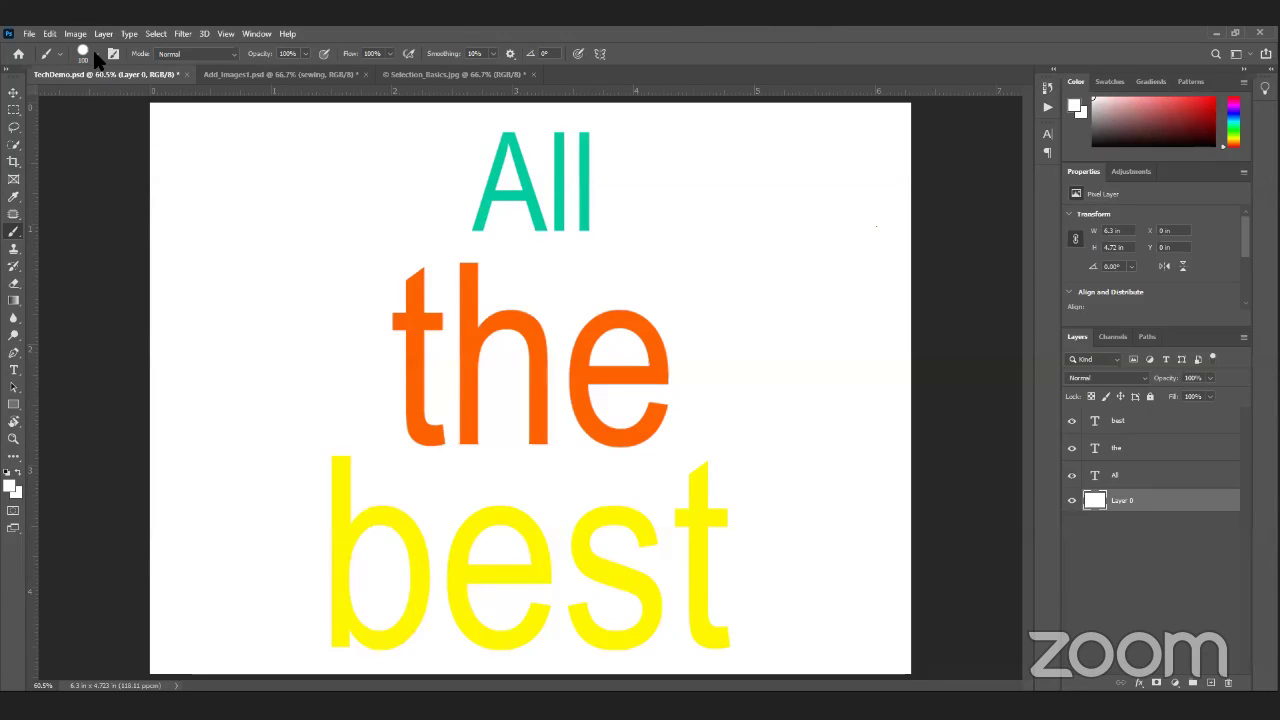
right_click(97, 104)
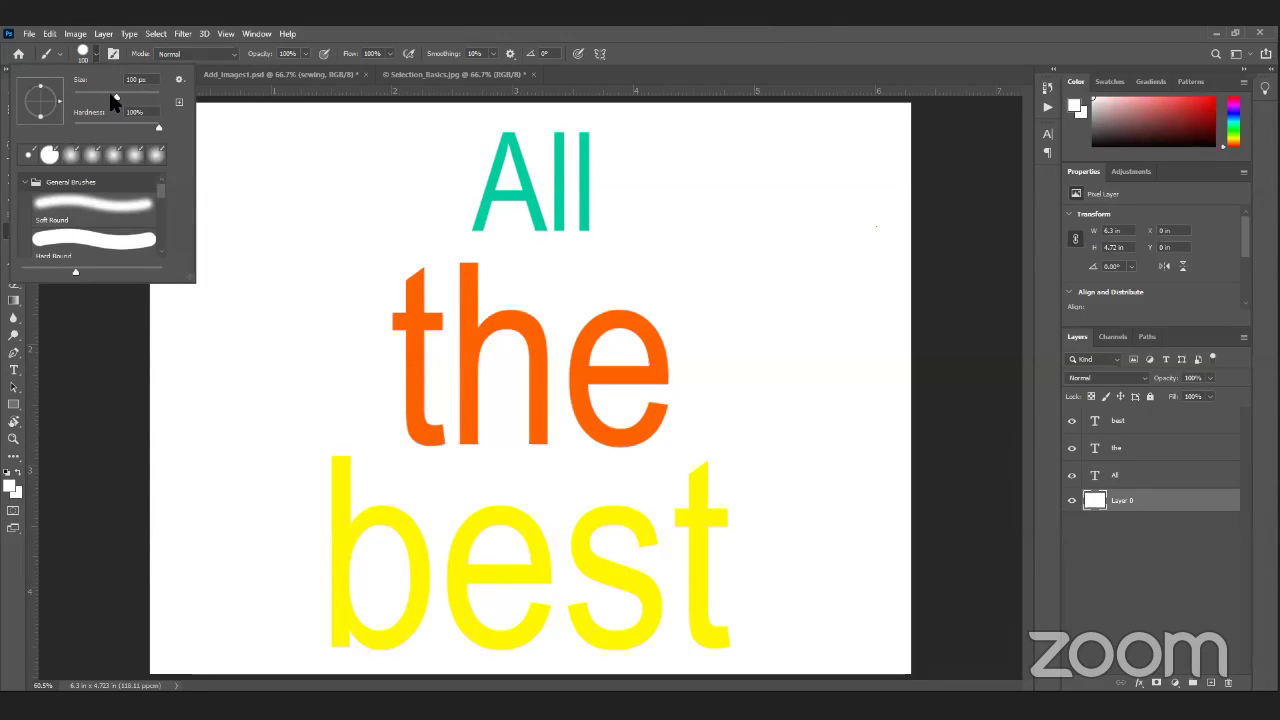
drag(110, 97, 103, 97)
click(280, 220)
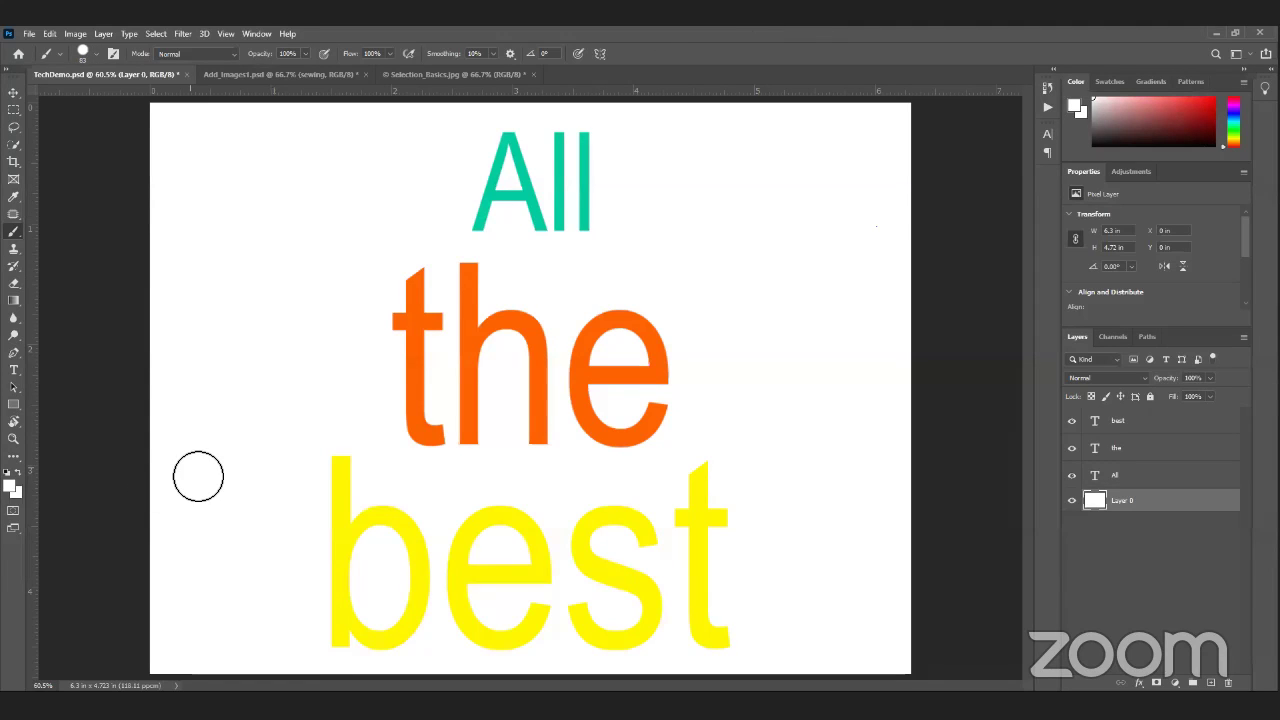
Step: Reset colours, then make red (#d51919) the foreground colour
key(d)
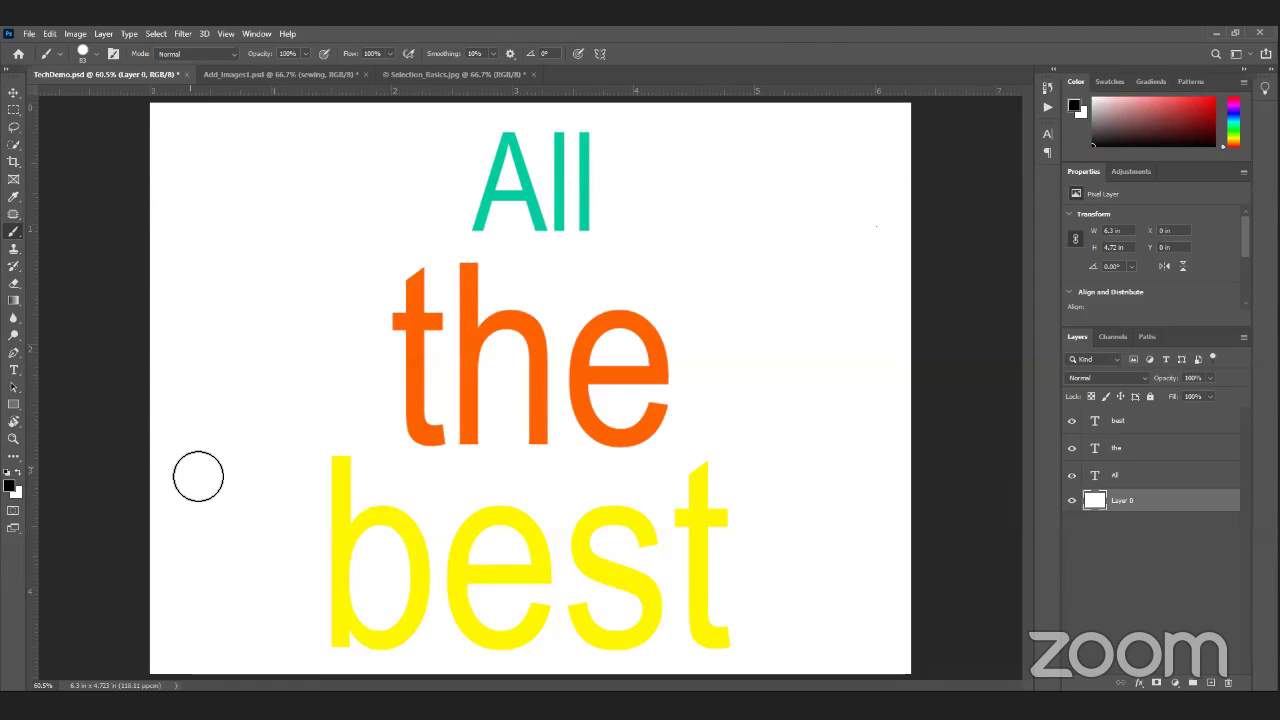
click(12, 487)
click(818, 240)
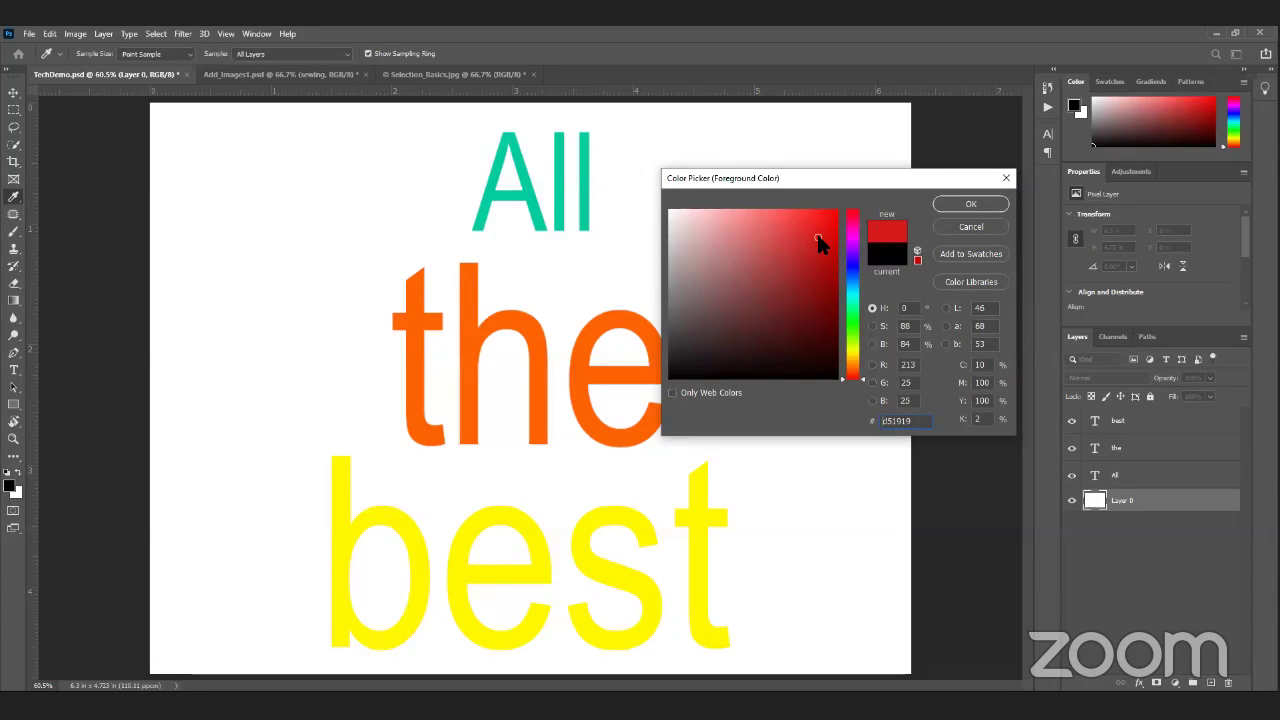
click(970, 203)
Step: Paint hard red zigzags, a heart and dabs around 'All' and the right side
drag(296, 142, 260, 402)
drag(340, 162, 380, 182)
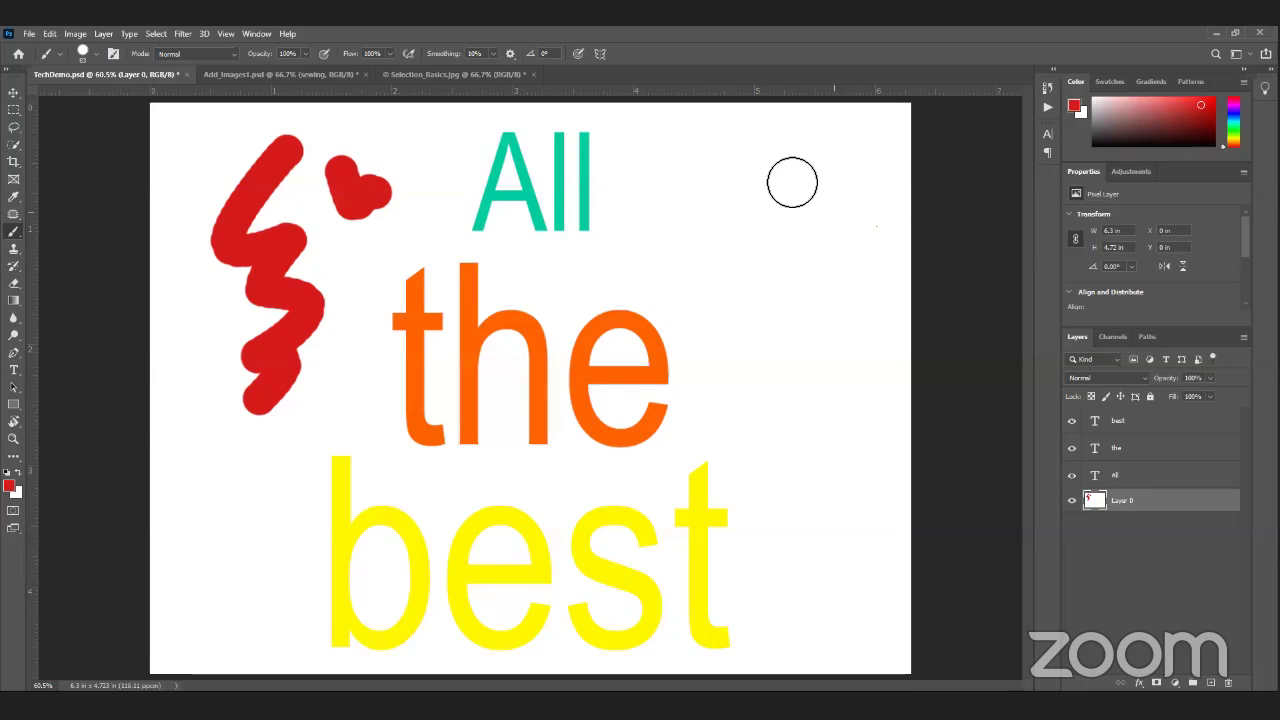
mouse_move(765, 155)
mouse_down()
mouse_move(798, 194)
mouse_move(808, 236)
mouse_up()
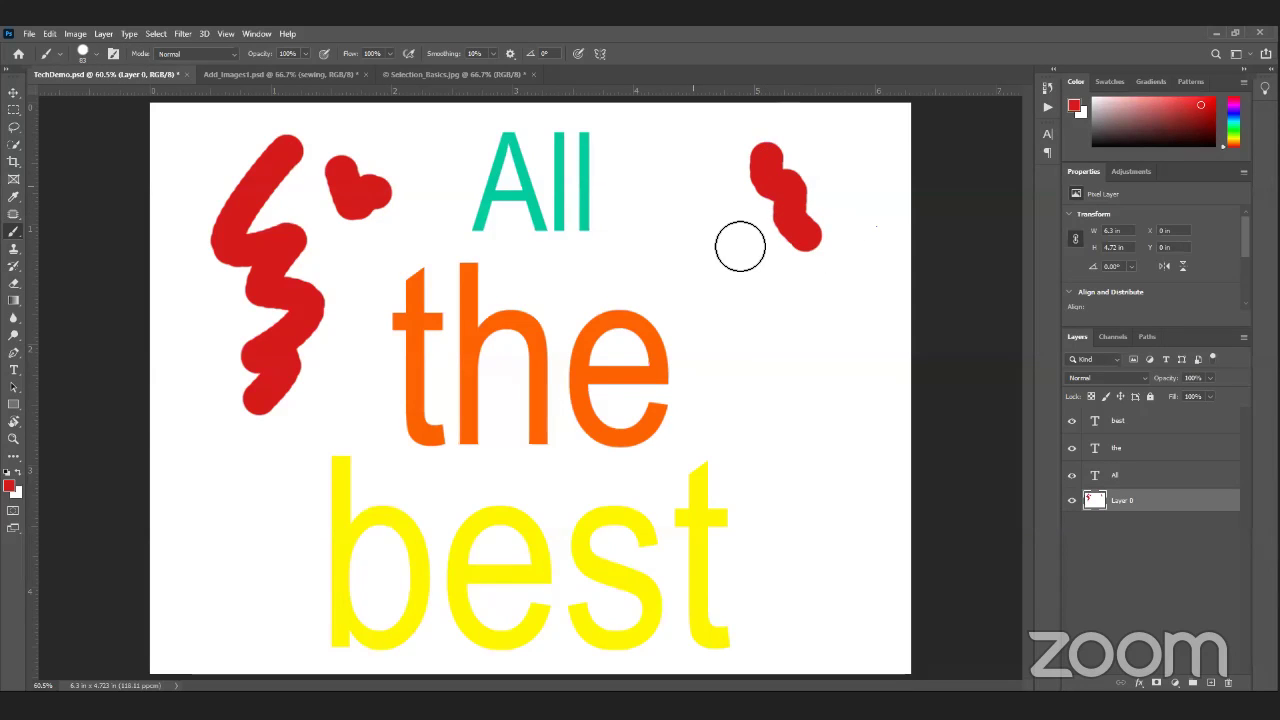
drag(690, 180, 735, 238)
drag(797, 305, 788, 346)
drag(730, 284, 733, 322)
drag(846, 264, 852, 304)
mouse_move(846, 391)
mouse_down()
mouse_move(840, 420)
mouse_move(860, 438)
mouse_up()
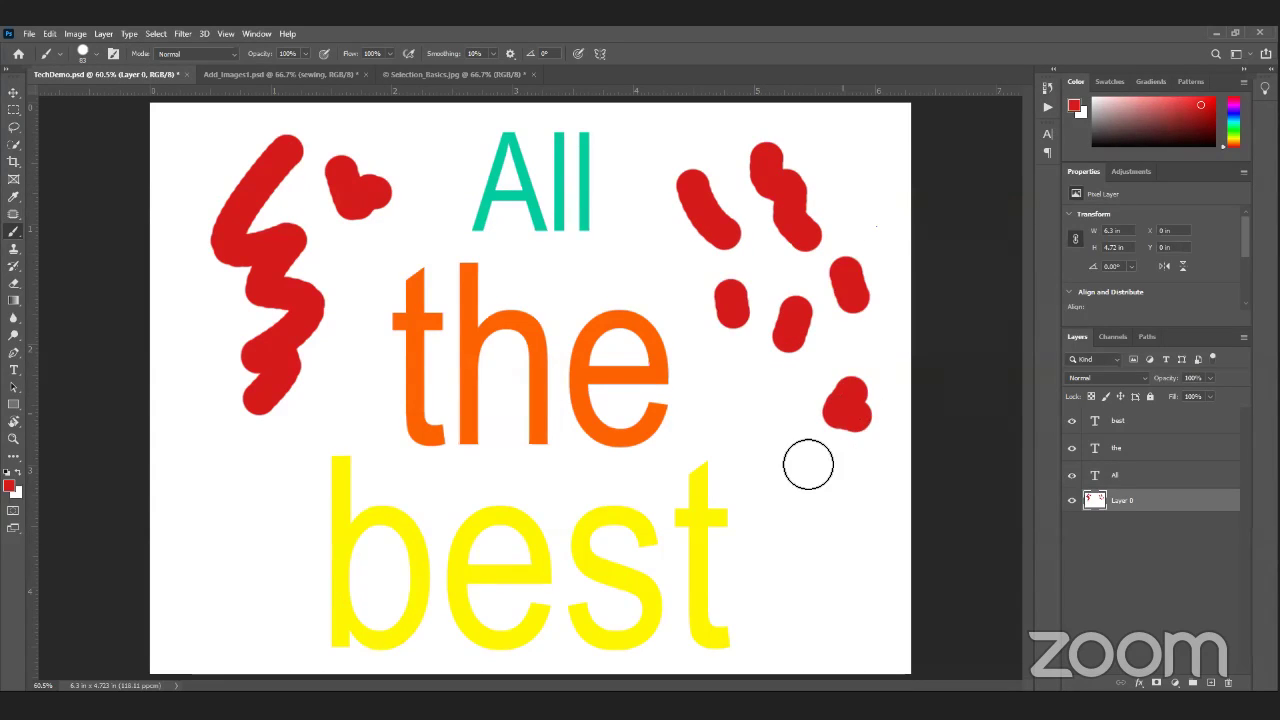
Step: With a soft brush sized around 175–250, paint red strokes across 'All the'
right_click(160, 256)
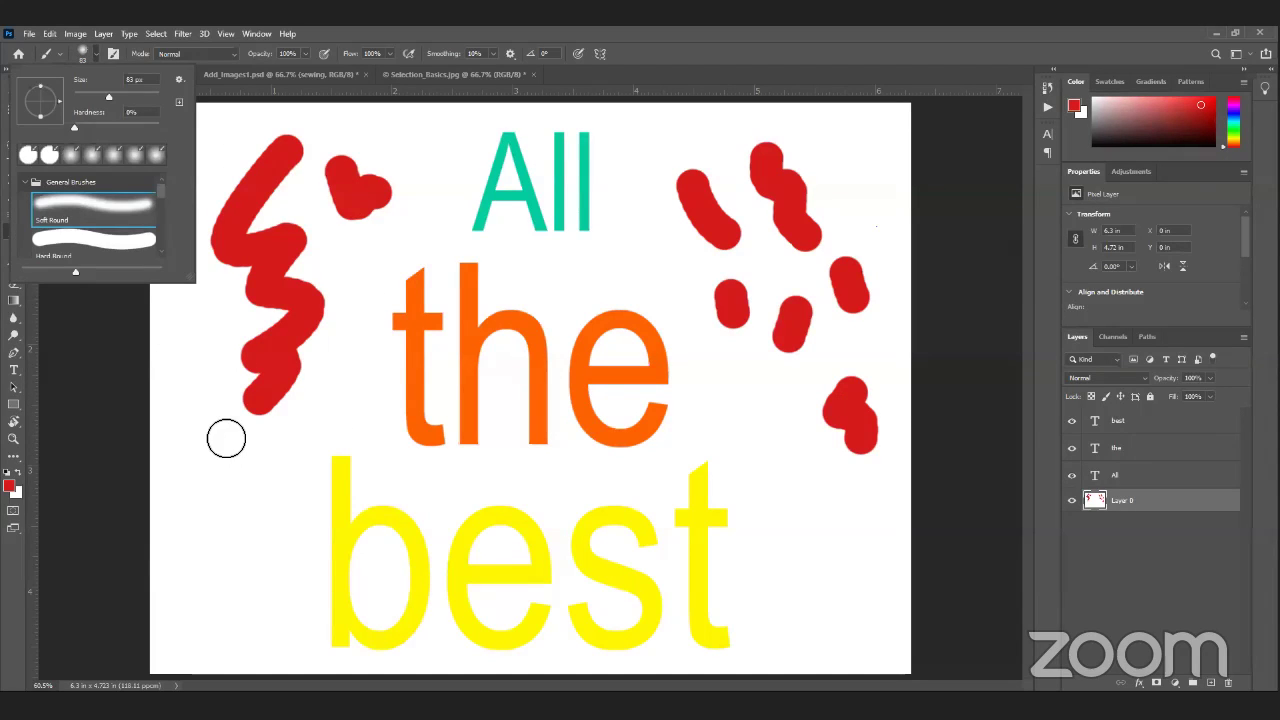
drag(216, 432, 262, 568)
mouse_move(360, 372)
mouse_down()
mouse_move(337, 409)
mouse_move(326, 404)
mouse_up()
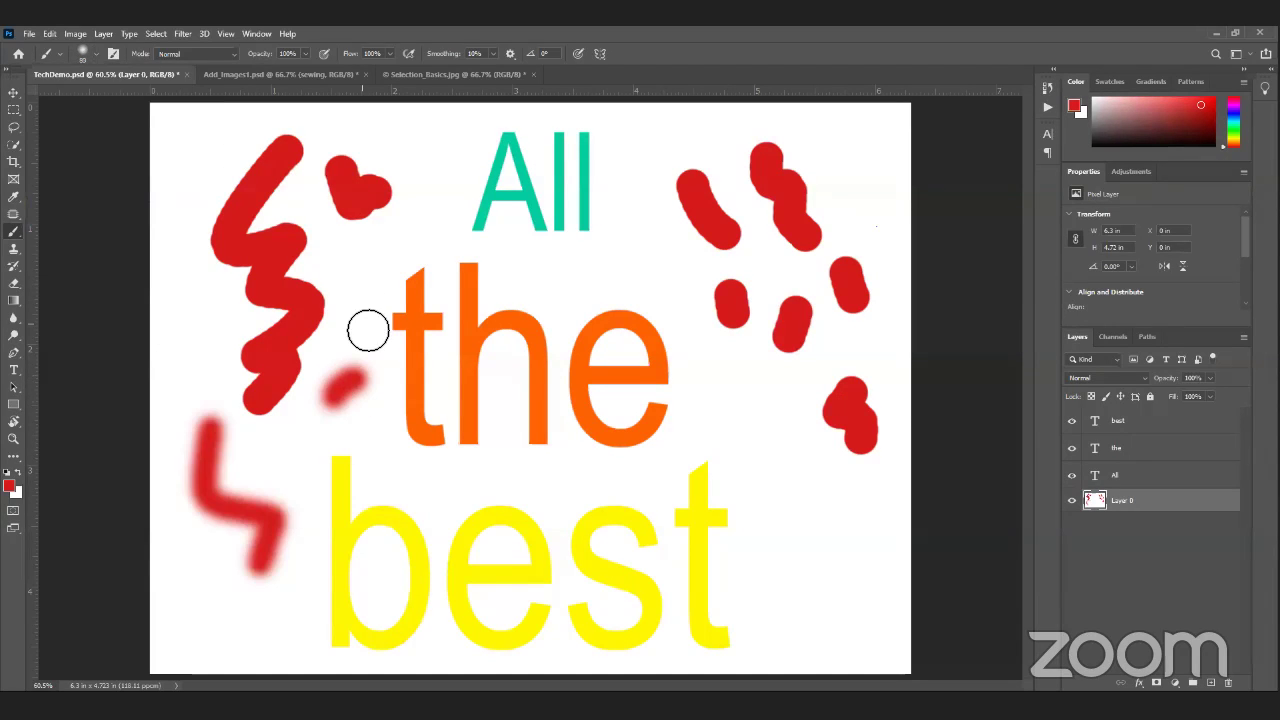
key(bracketright)
key(bracketright)
key(bracketright)
key(bracketright)
key(bracketright)
key(bracketright)
key(bracketright)
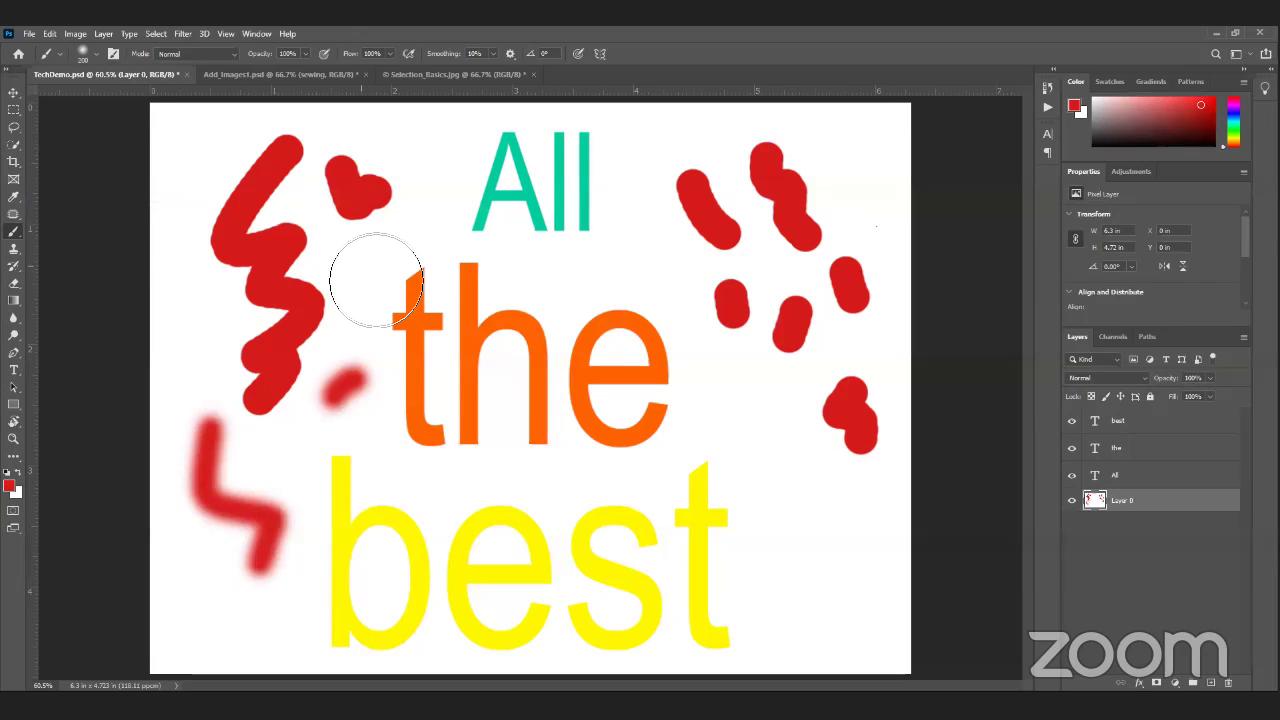
key(bracketleft)
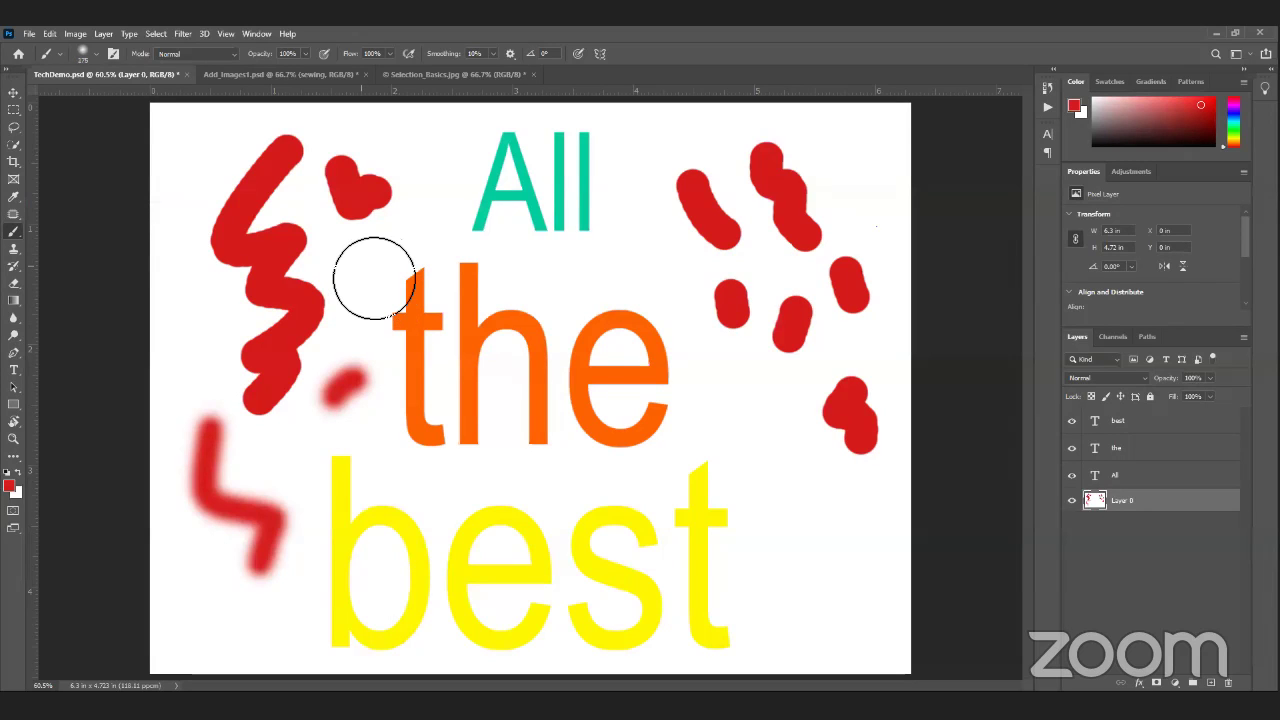
drag(374, 278, 629, 286)
key(bracketright)
key(bracketright)
mouse_move(349, 386)
mouse_down()
mouse_move(649, 393)
mouse_move(731, 431)
mouse_move(660, 279)
mouse_move(738, 353)
mouse_move(692, 342)
mouse_move(666, 264)
mouse_move(592, 186)
mouse_move(484, 148)
mouse_move(474, 182)
mouse_move(642, 260)
mouse_up()
key(bracketleft)
key(bracketleft)
key(bracketleft)
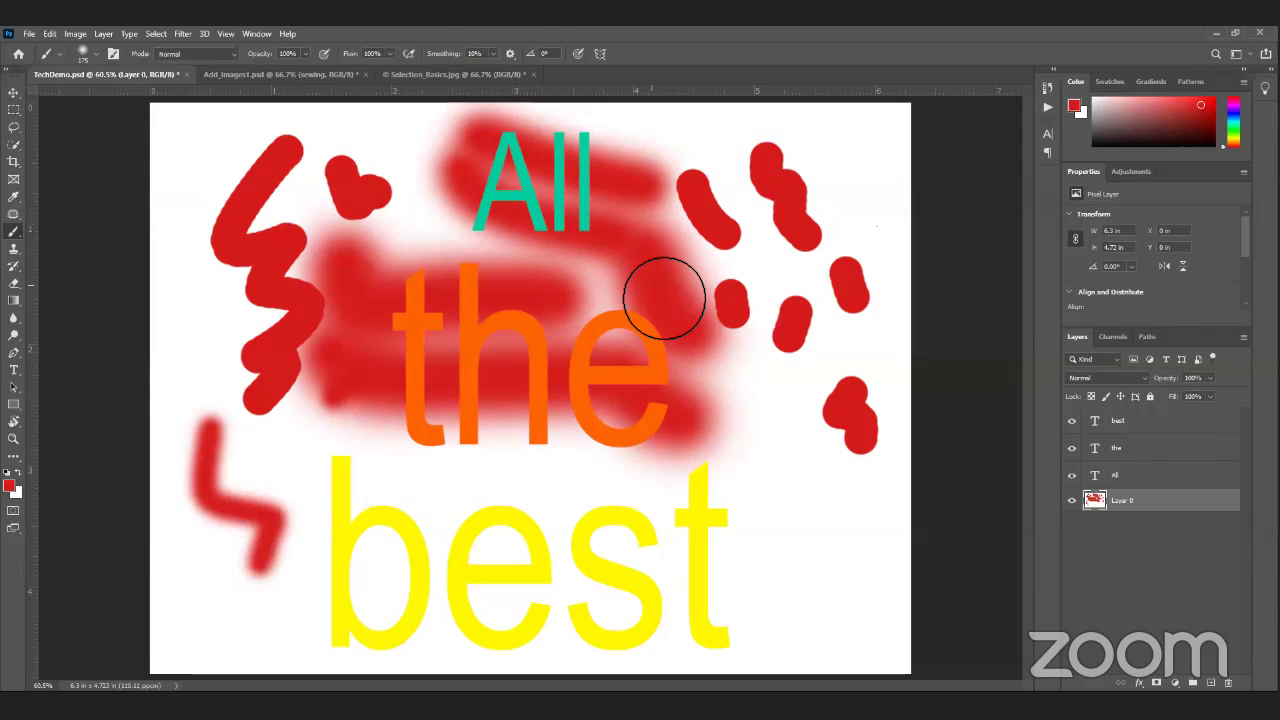
key(bracketleft)
key(bracketleft)
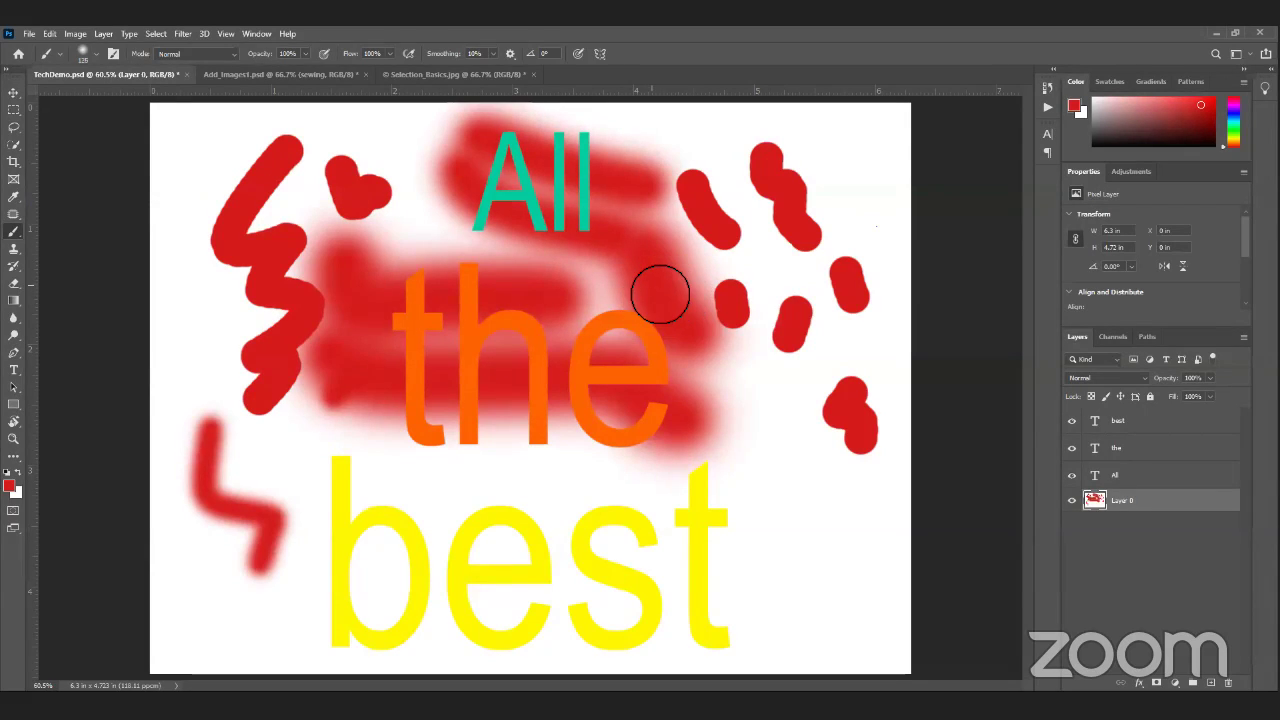
key(bracketright)
key(bracketright)
key(bracketright)
key(bracketright)
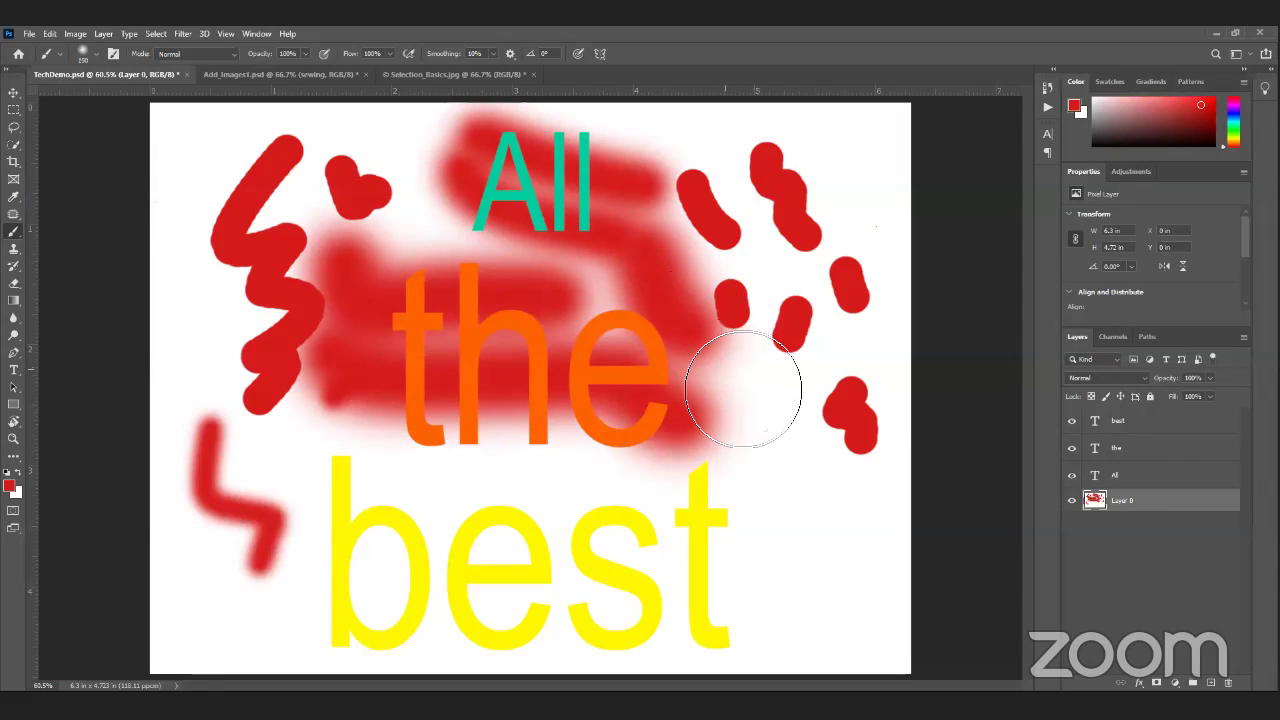
Step: Add a Lorem Ipsum text layer right of 'the', then start a new document
key(t)
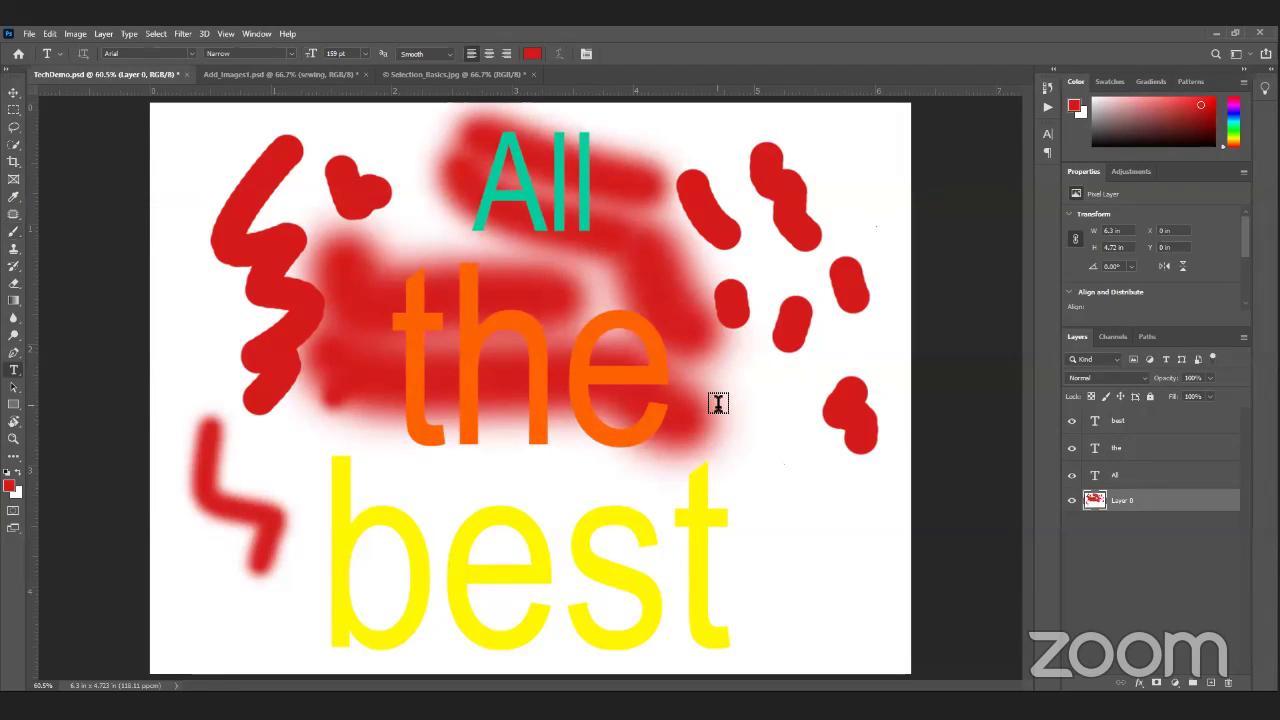
click(720, 404)
click(594, 100)
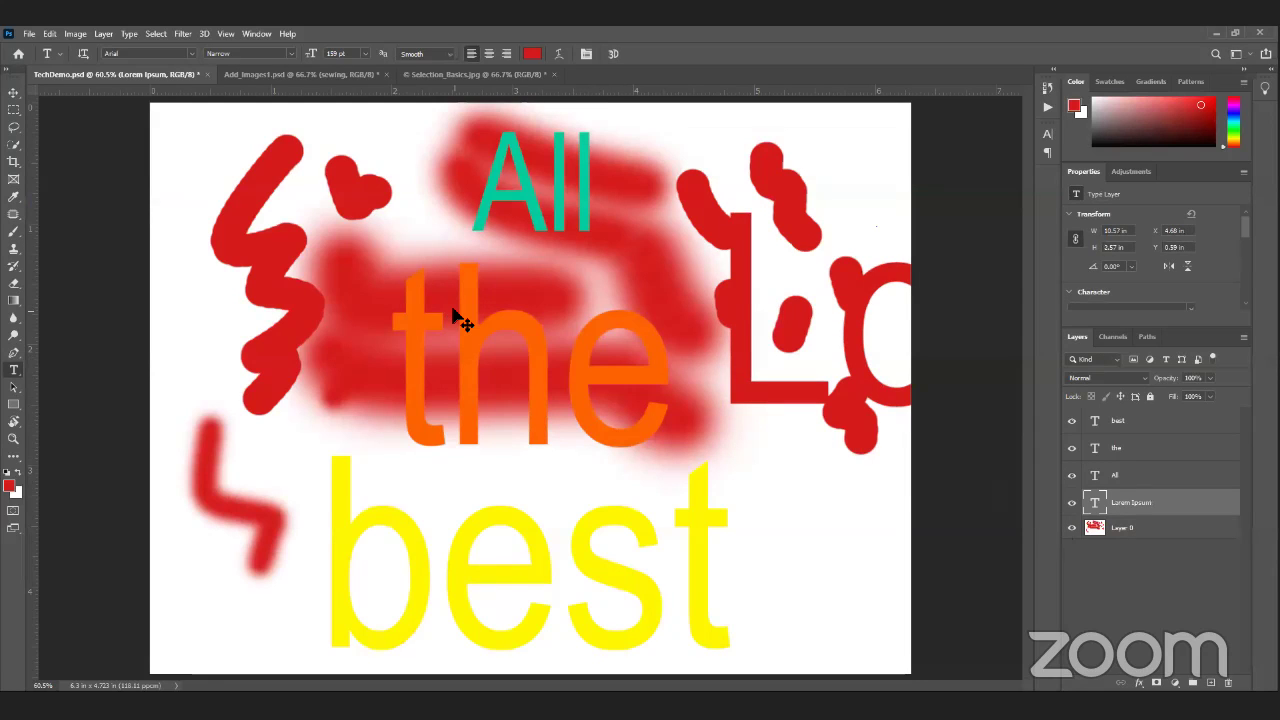
key(ctrl+n)
Step: Create a new document at the default Photoshop size and fit it in the window
click(474, 282)
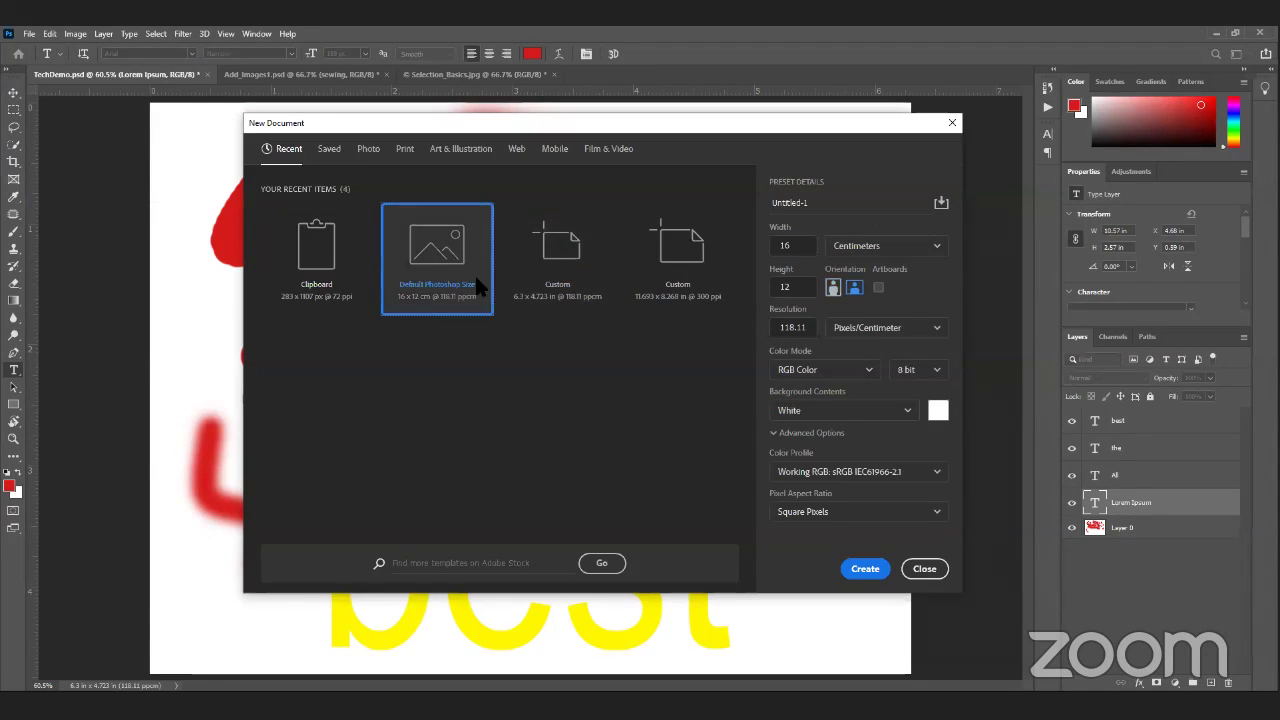
click(862, 569)
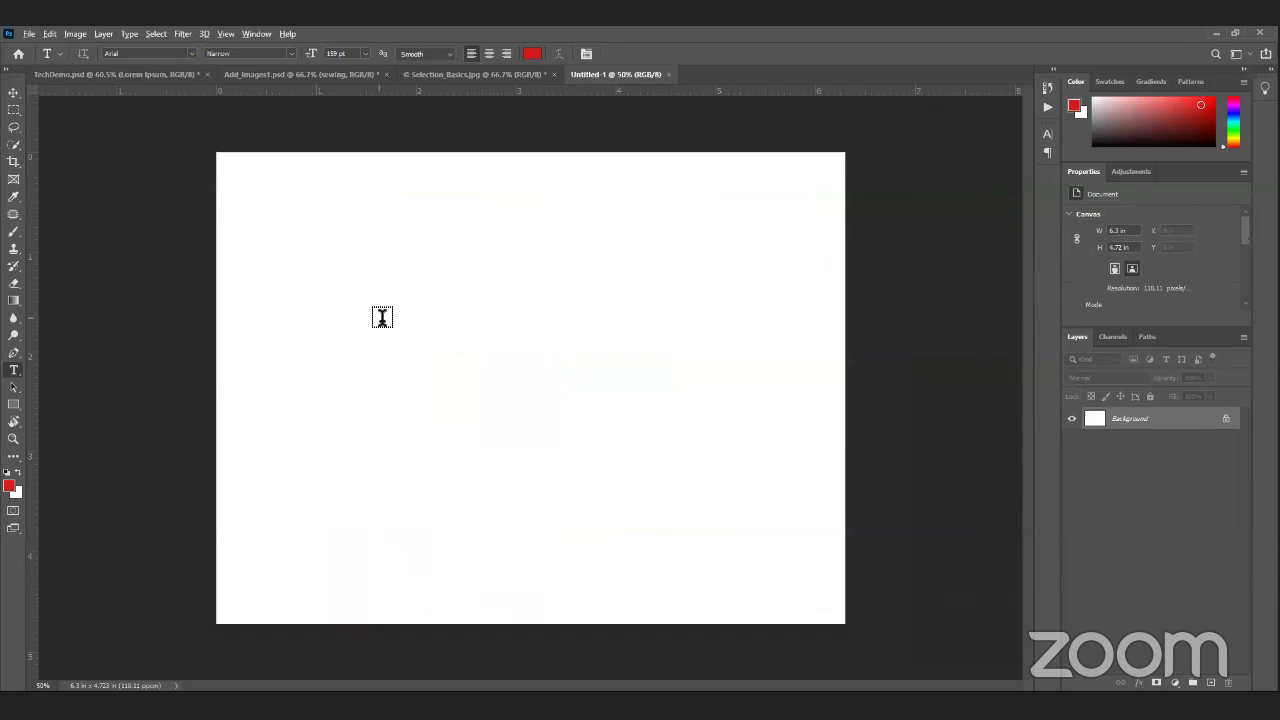
key(ctrl+0)
Step: Add 74 pt text layers '{' and '}' and line the closing brace up with the opening one
click(325, 270)
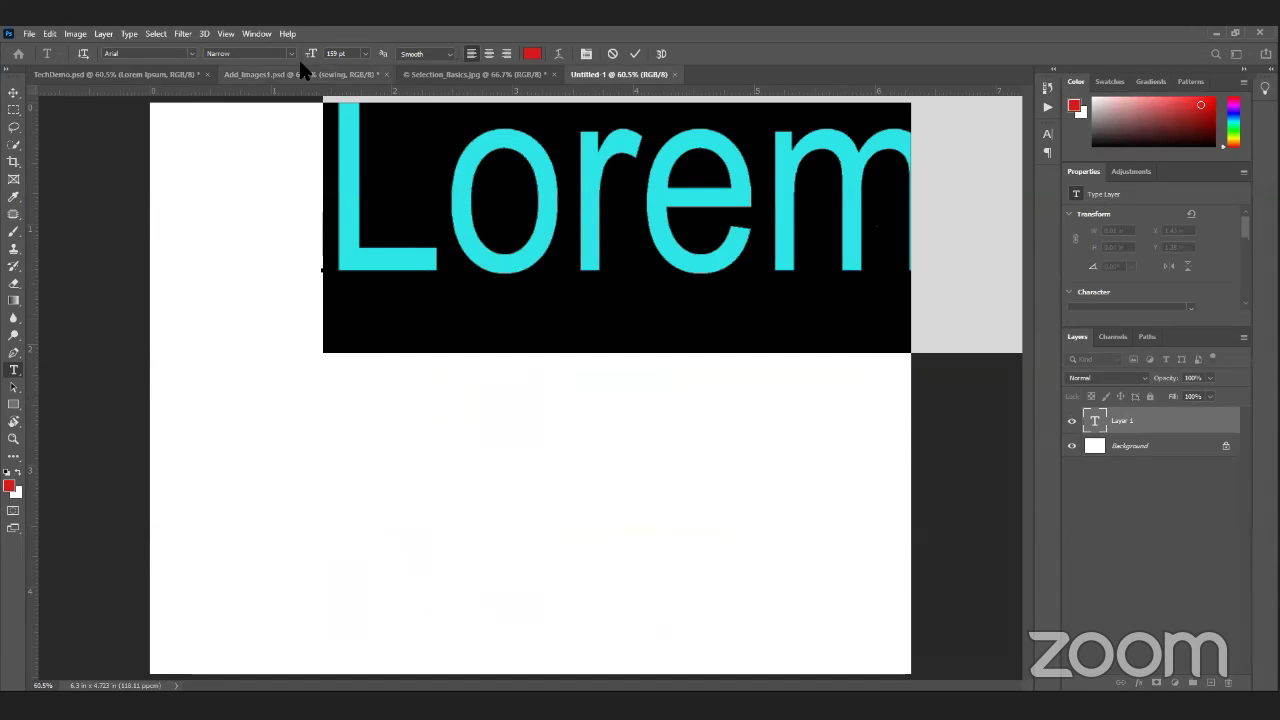
drag(310, 54, 257, 57)
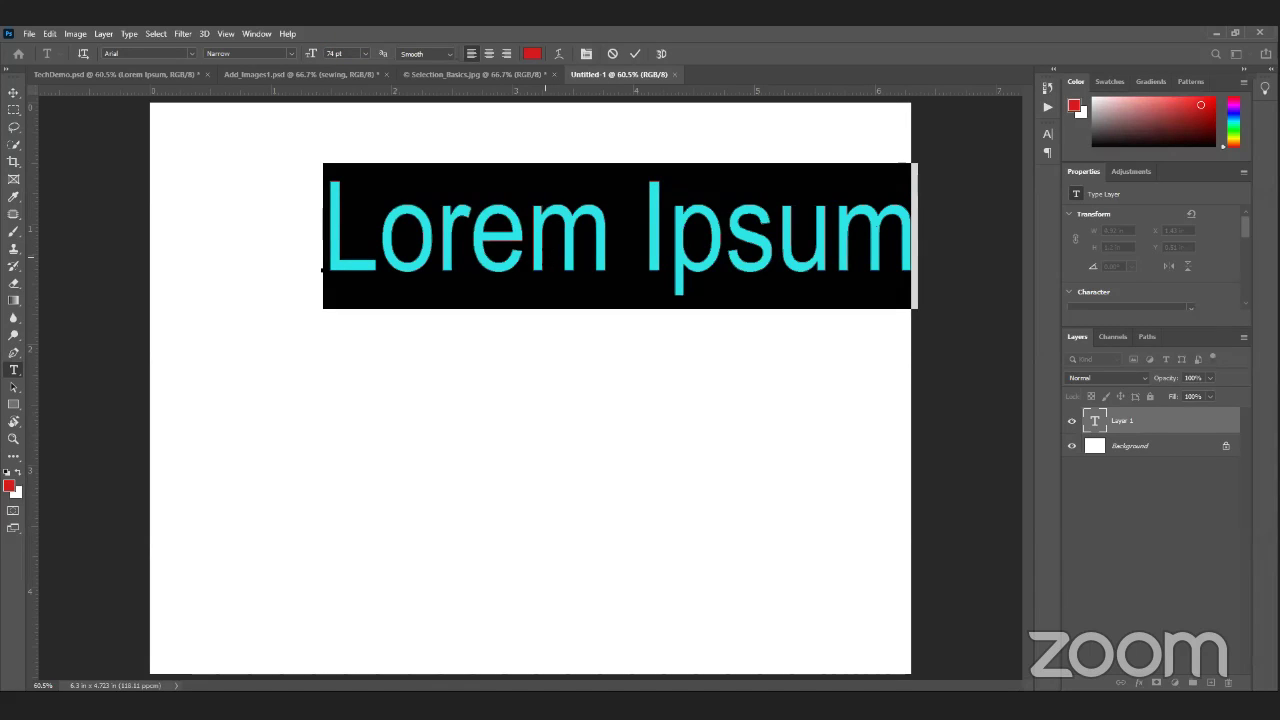
text({)
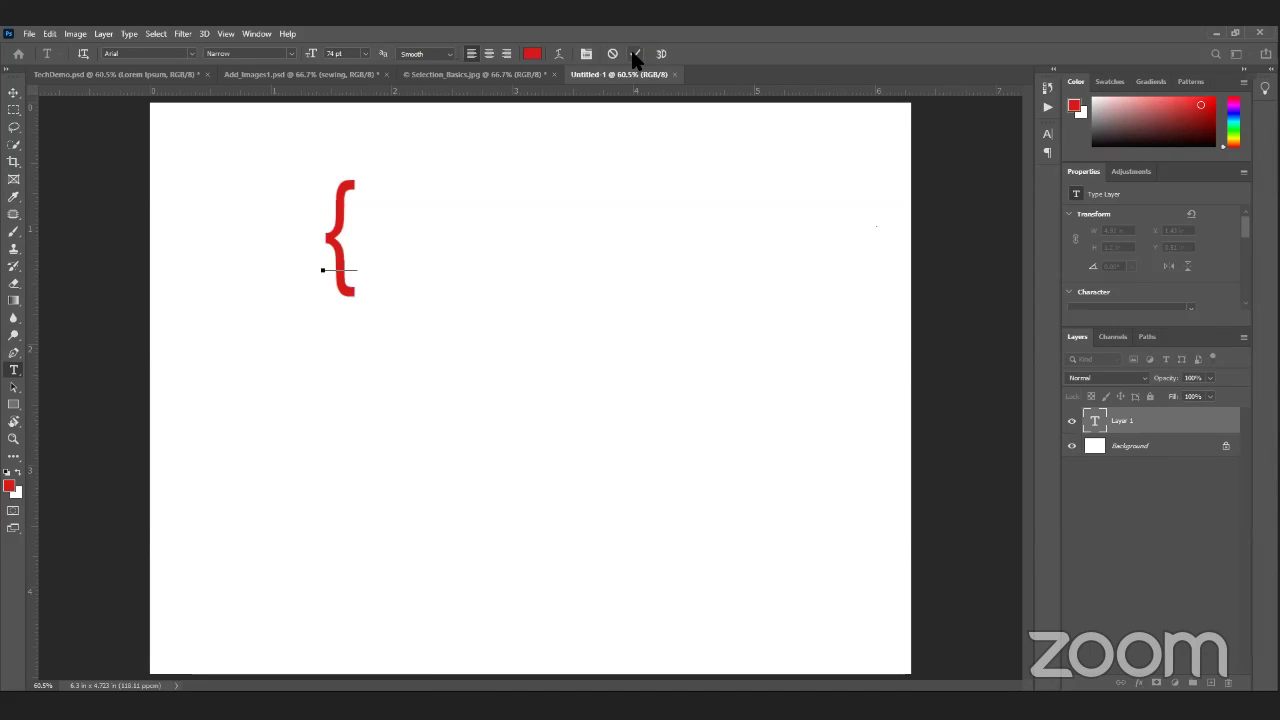
click(634, 54)
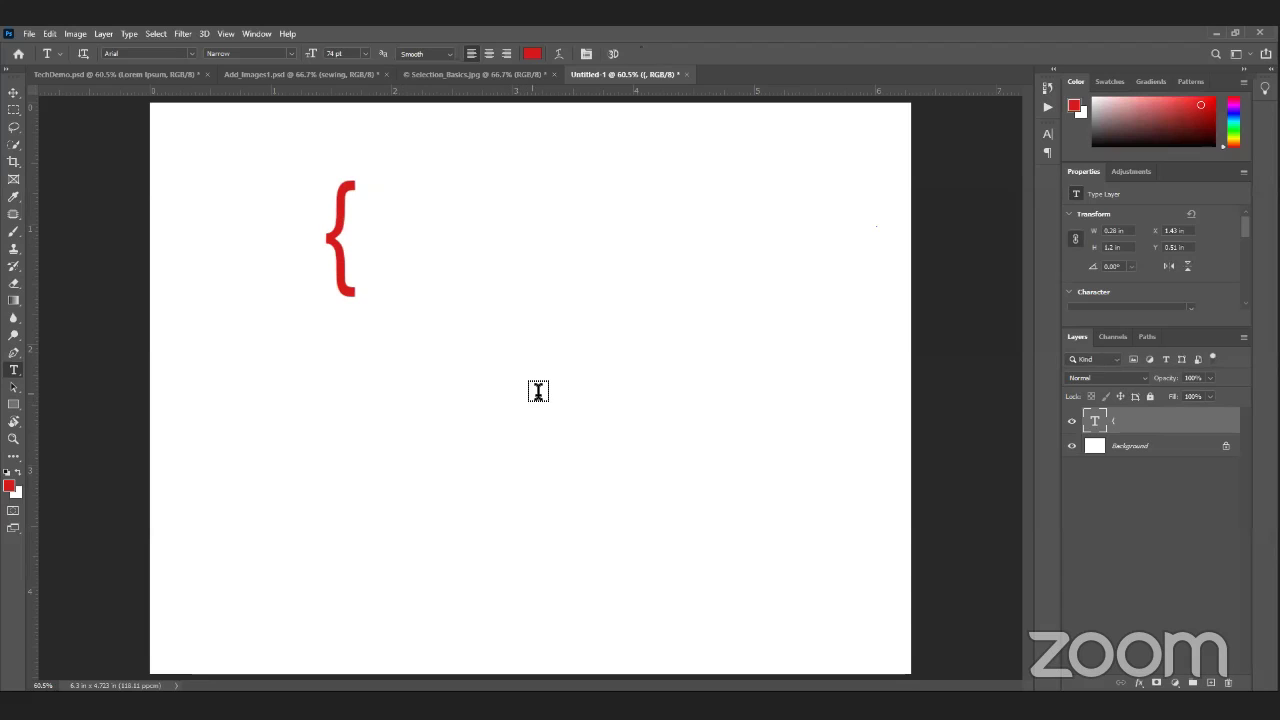
click(636, 229)
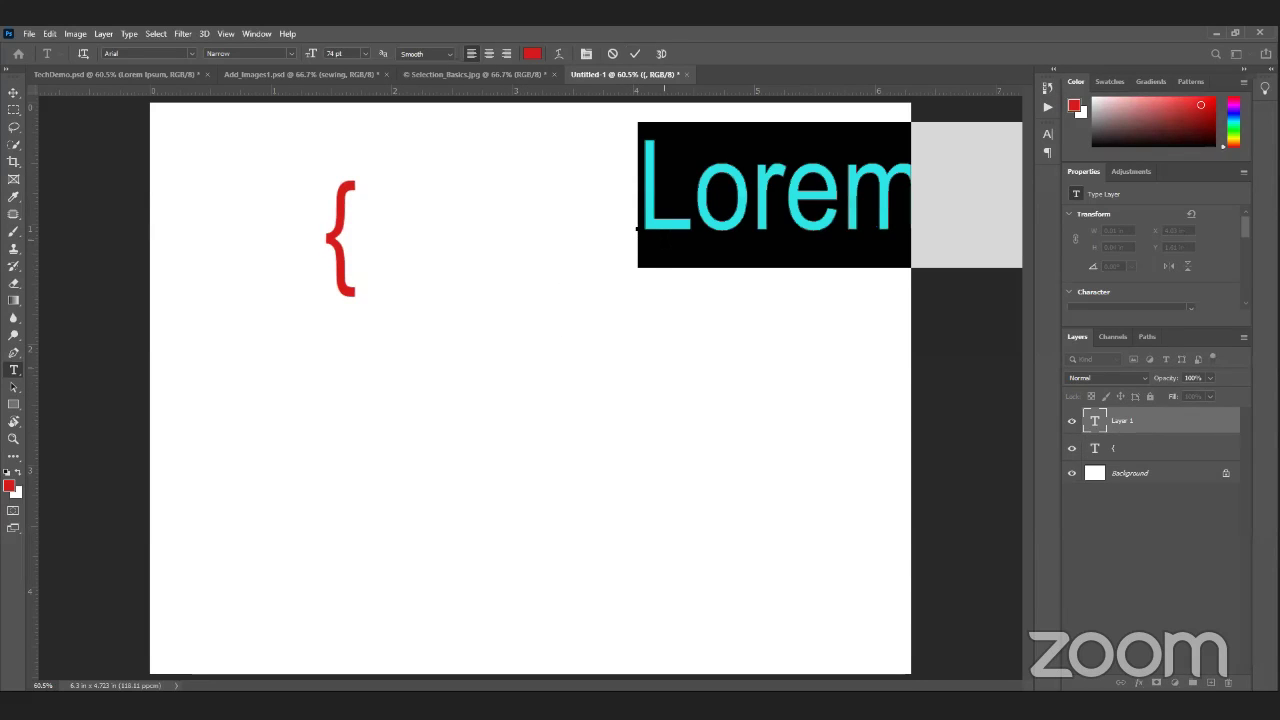
text(})
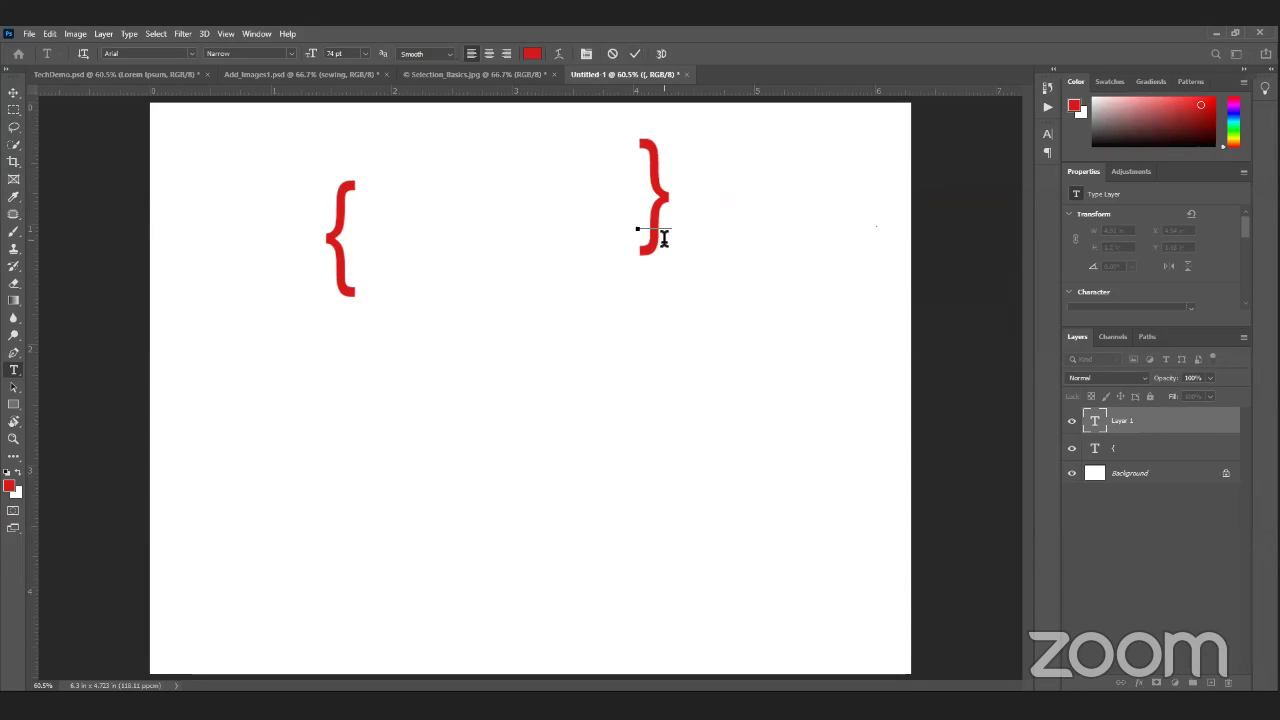
key(ctrl+Return)
drag(663, 191, 680, 226)
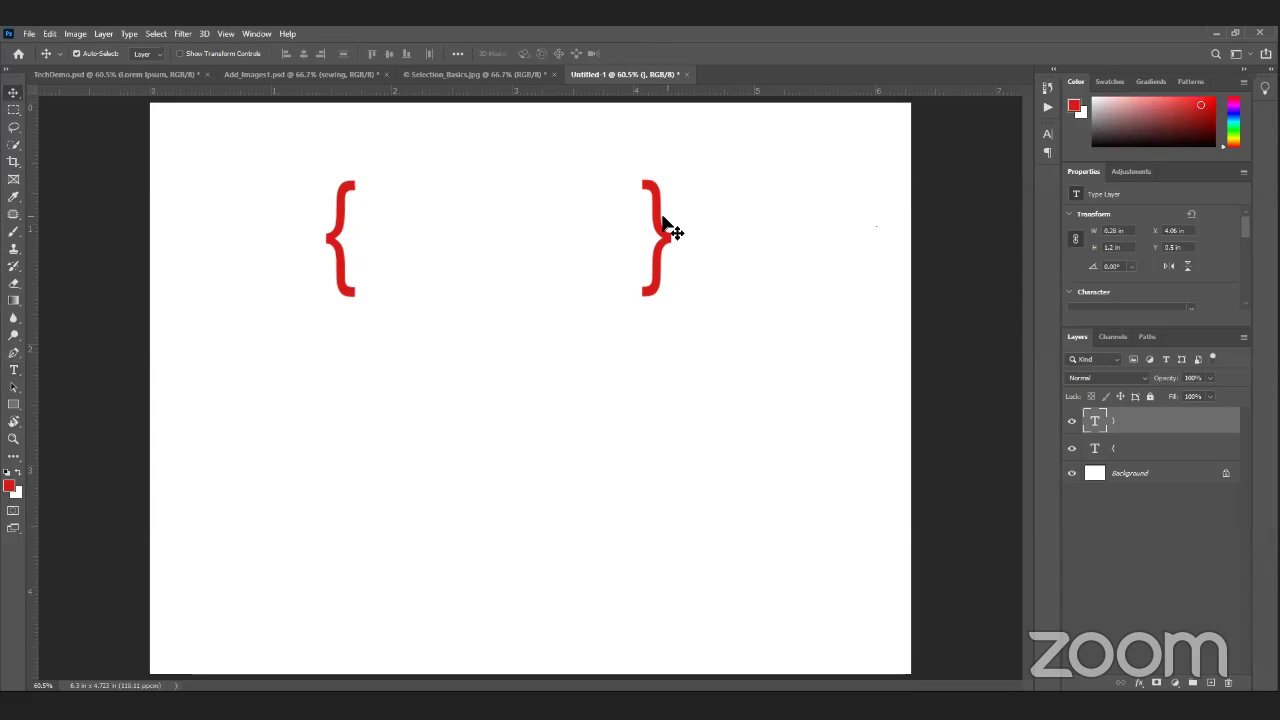
Step: Edit the brace layers to read '}]' and '[{'
double_click(660, 228)
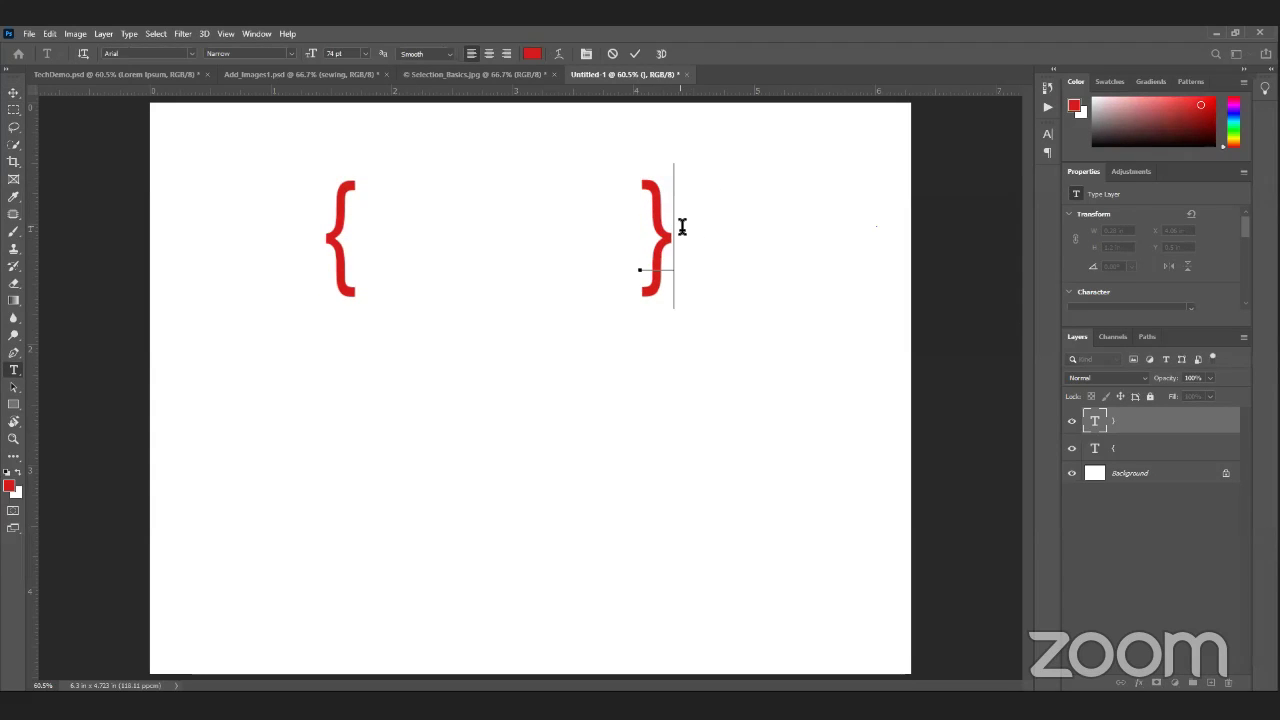
text(})
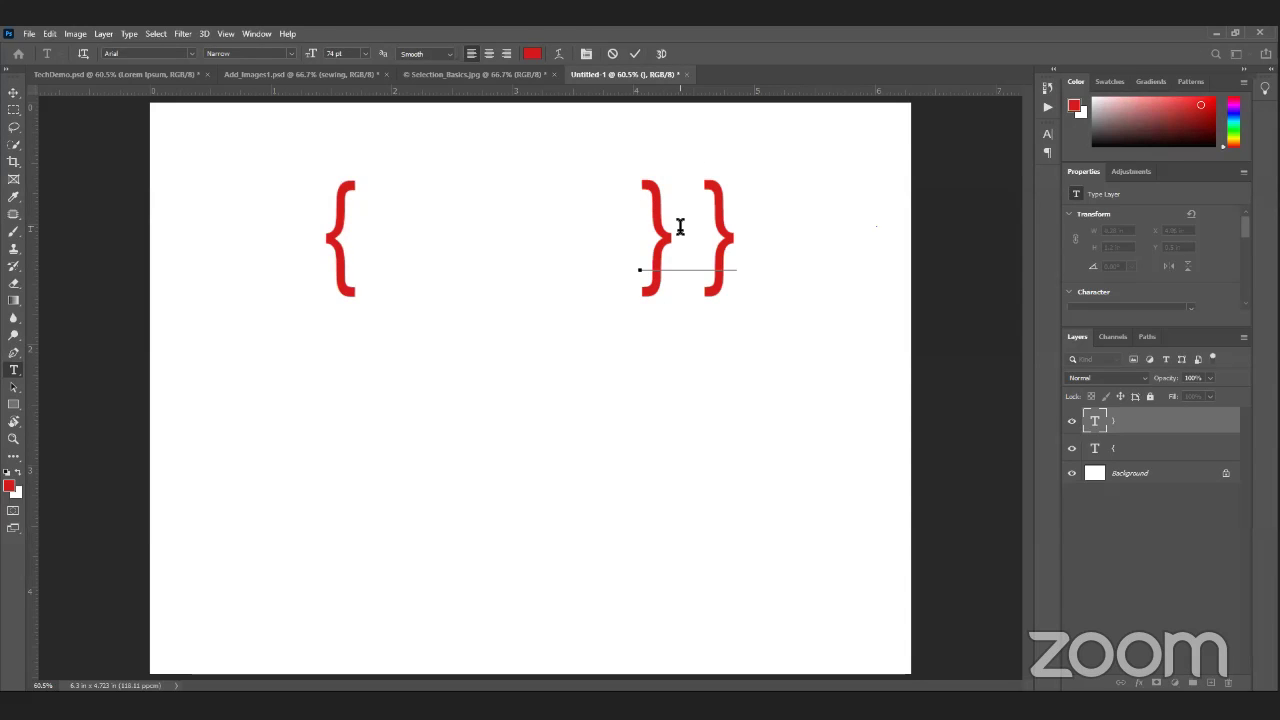
key(BackSpace)
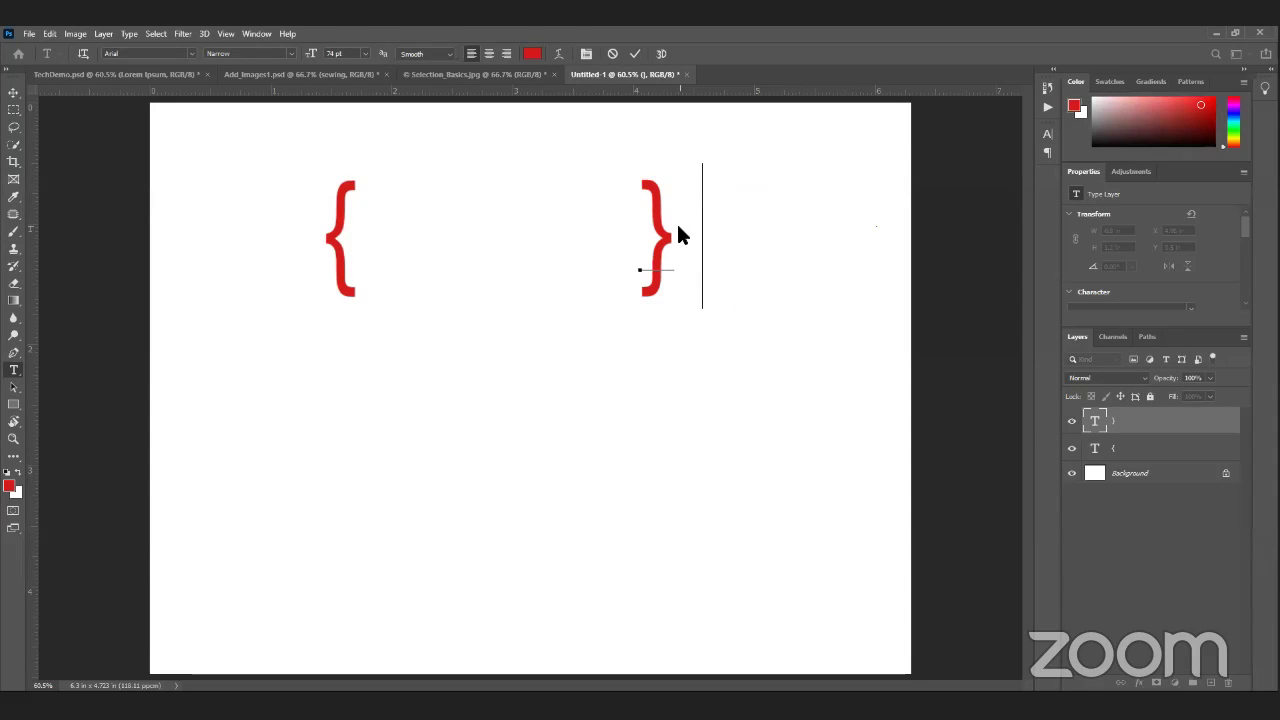
text(])
click(634, 53)
double_click(340, 222)
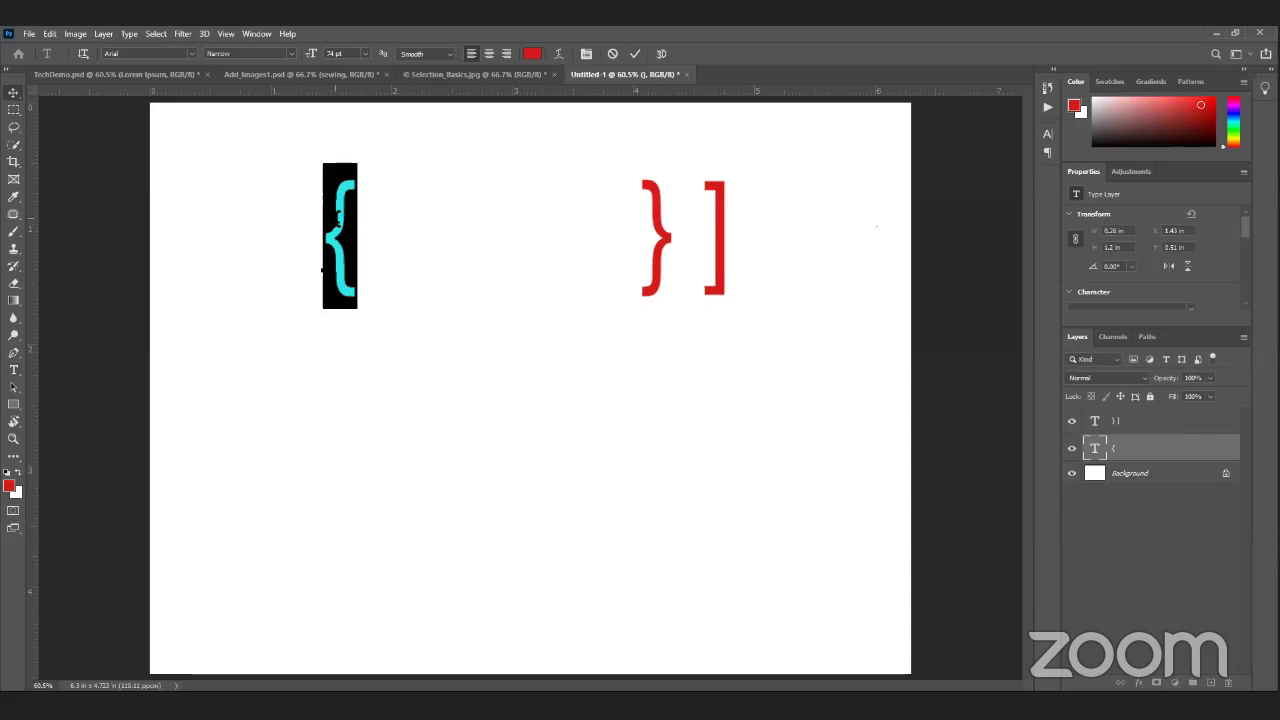
click(338, 218)
text([)
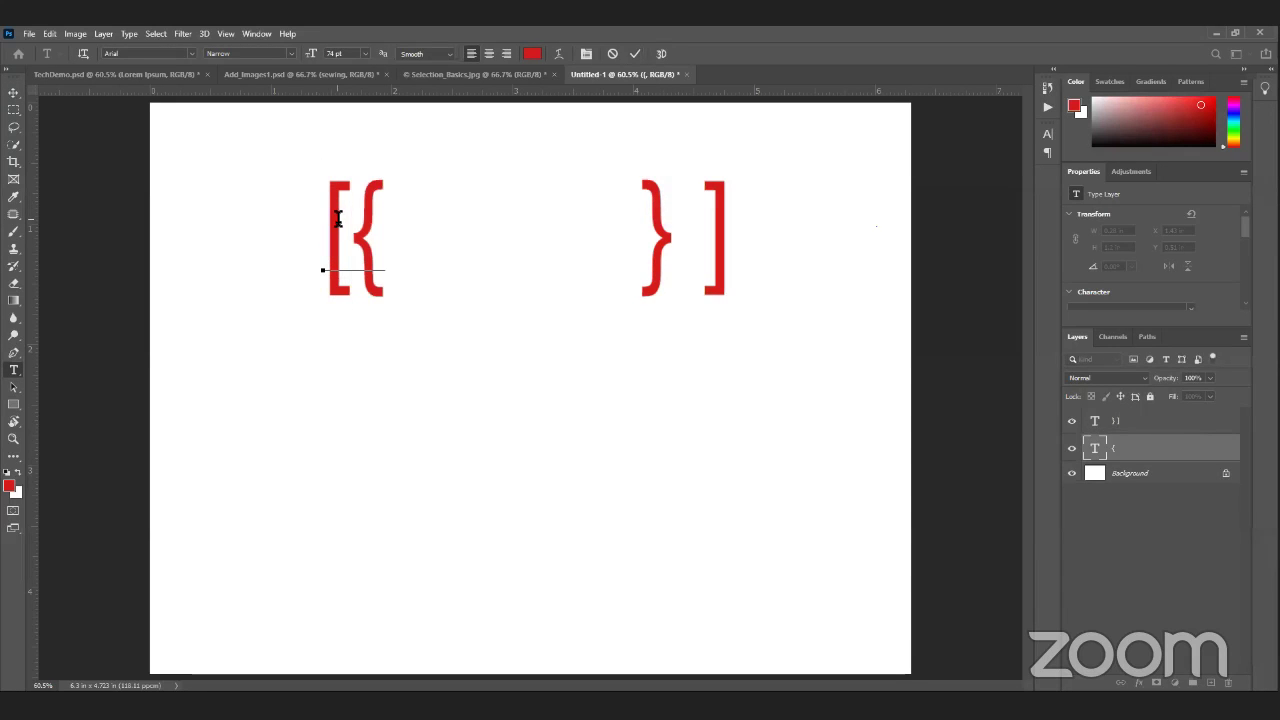
click(634, 53)
Step: Select the Brush tool on the Background layer and settle the brush size at 300
key(v)
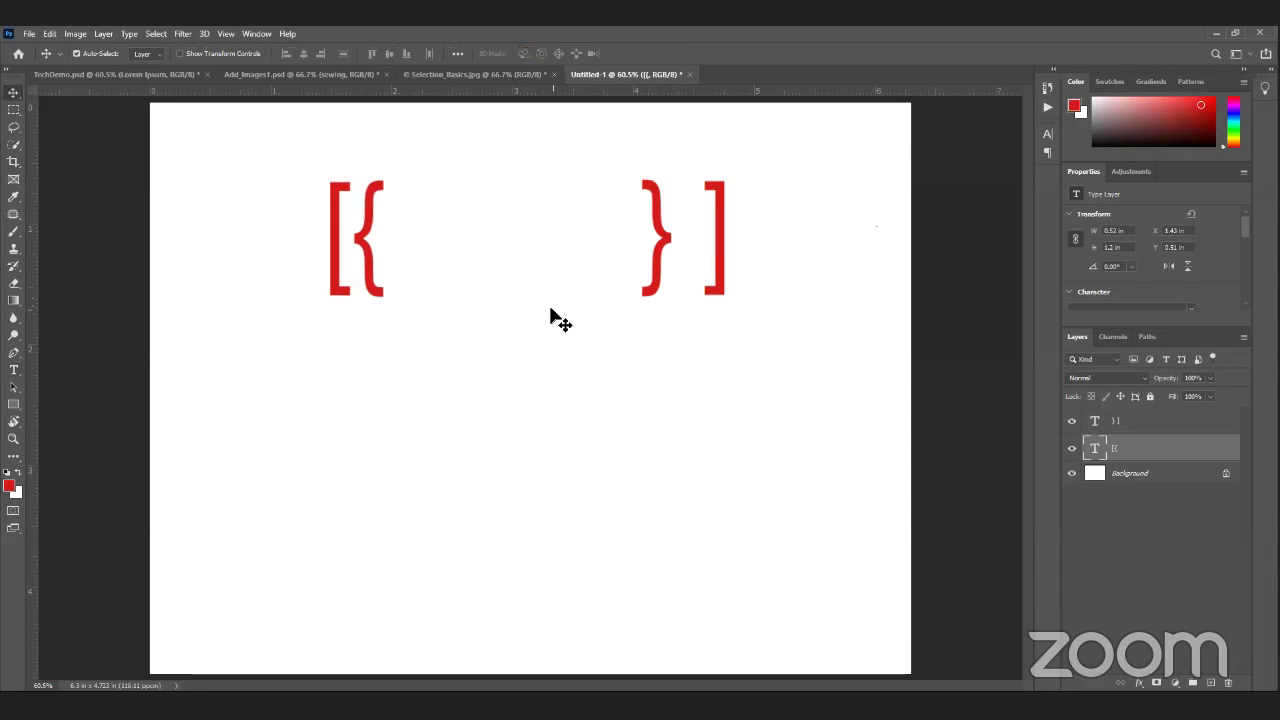
key(b)
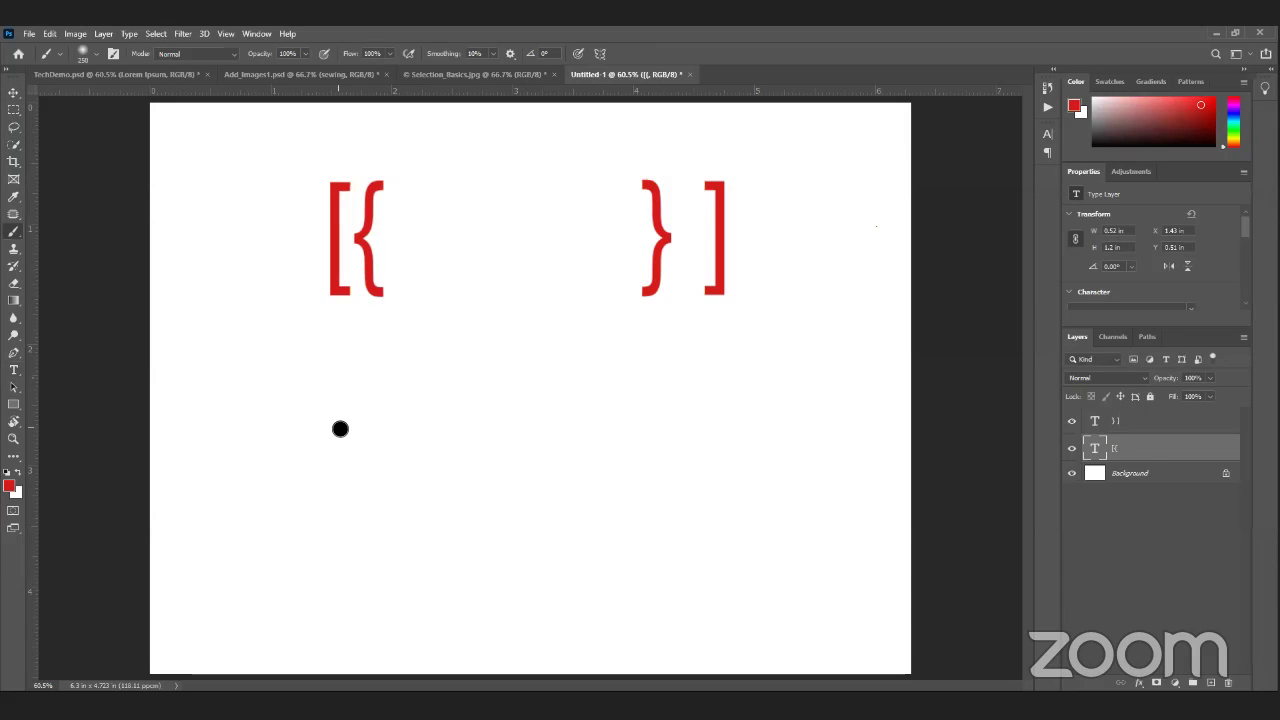
click(1118, 476)
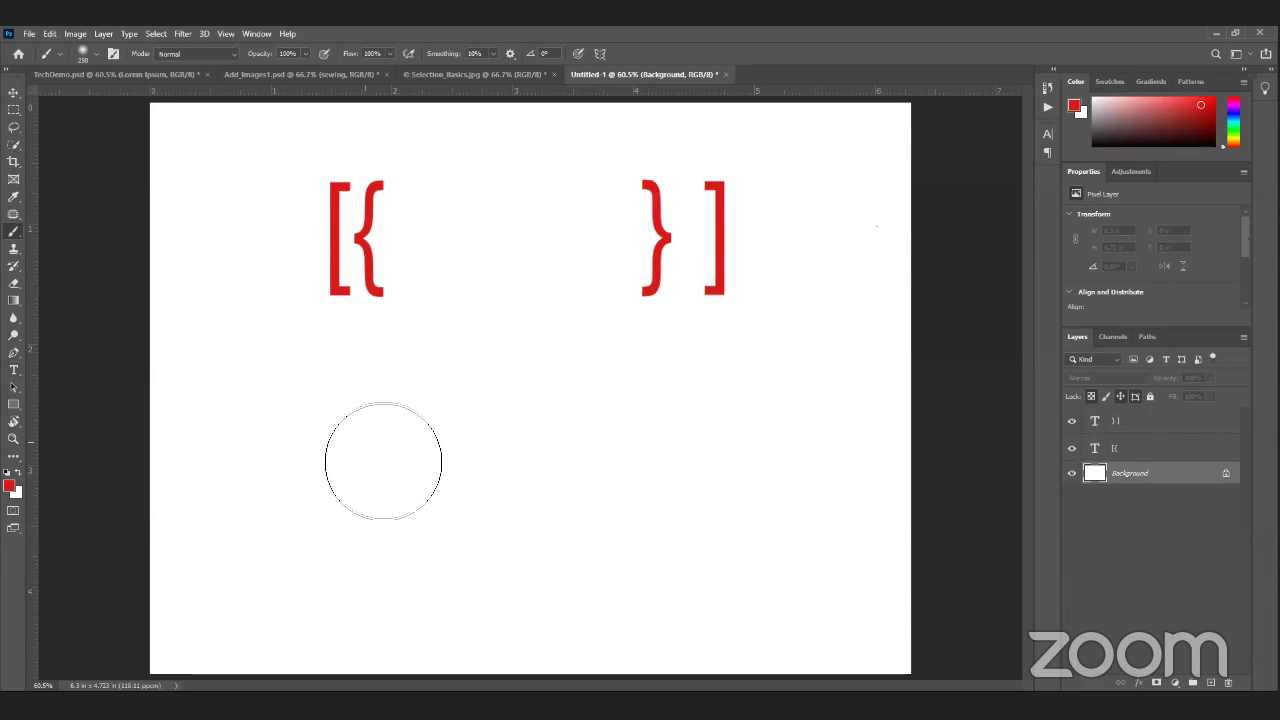
key(bracketleft)
key(bracketleft)
key(bracketleft)
key(bracketleft)
key(bracketleft)
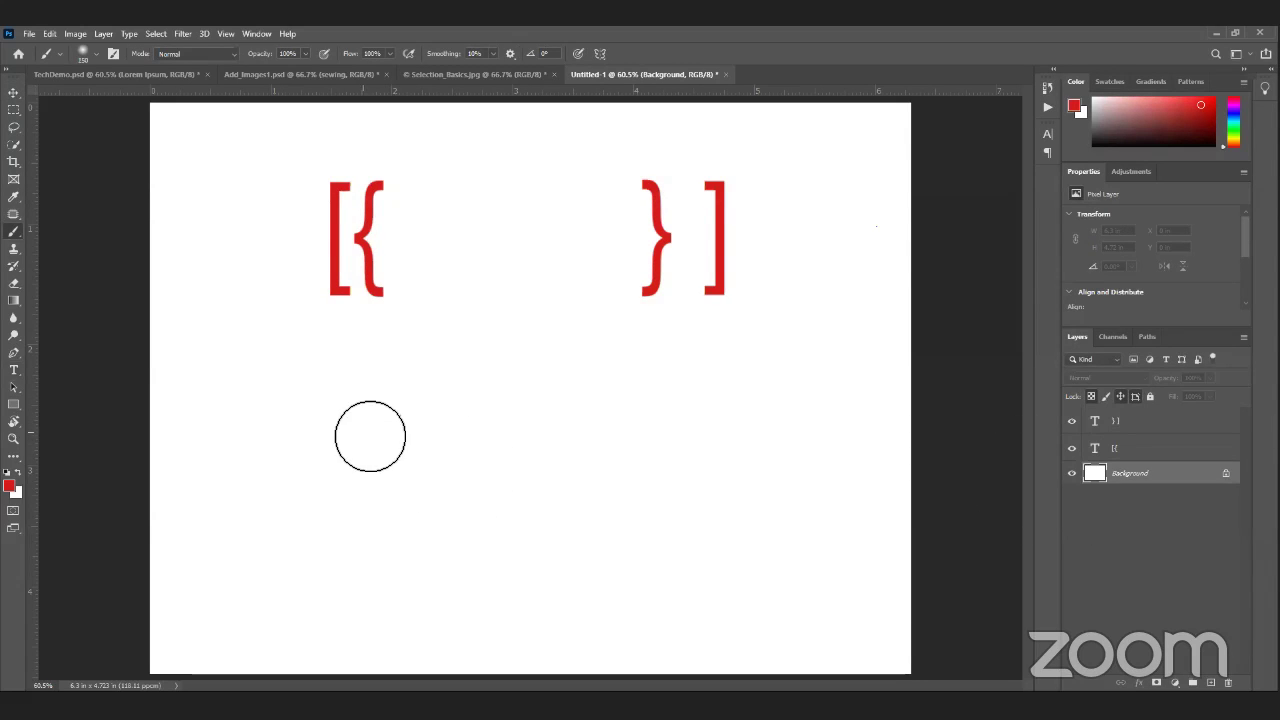
key(bracketleft)
key(bracketleft)
key(bracketleft)
key(bracketleft)
key(bracketleft)
key(bracketleft)
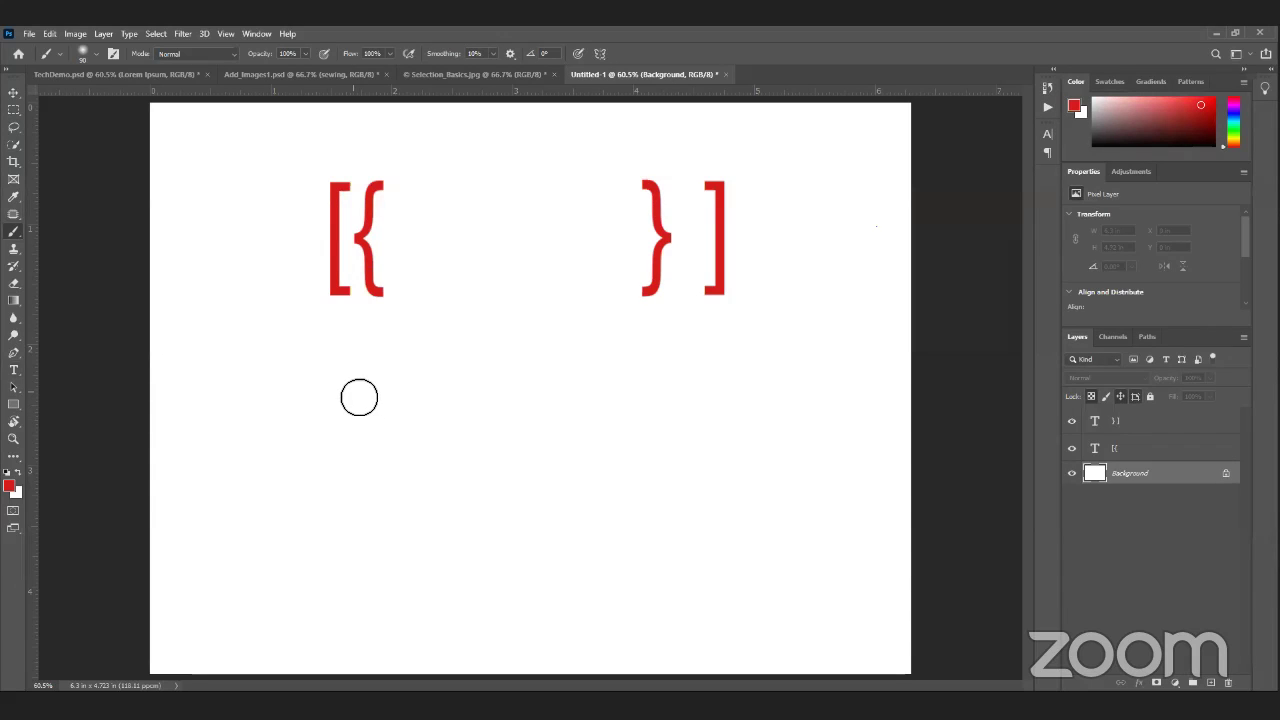
key(bracketright)
key(bracketright)
key(bracketright)
key(bracketright)
key(bracketright)
key(bracketright)
key(bracketright)
key(bracketright)
key(bracketright)
key(bracketright)
key(bracketright)
key(bracketright)
key(bracketright)
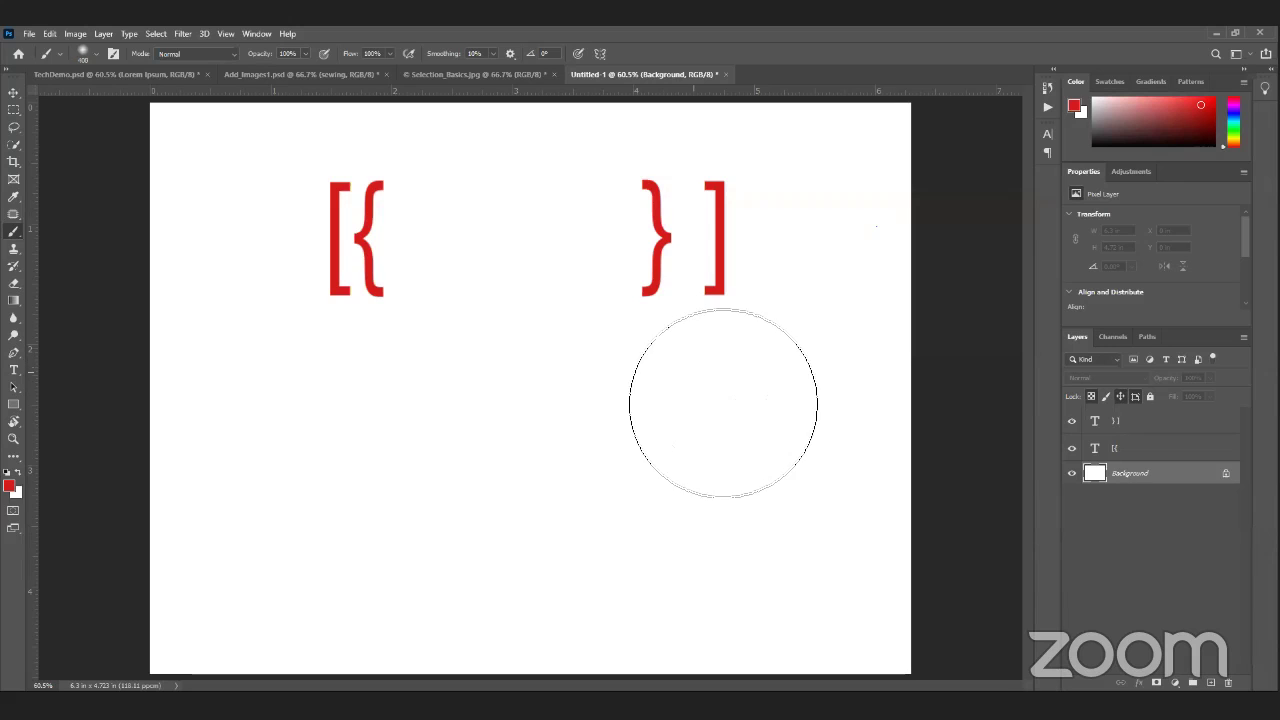
key(bracketleft)
key(bracketleft)
key(bracketleft)
key(bracketleft)
key(bracketleft)
key(bracketleft)
key(bracketleft)
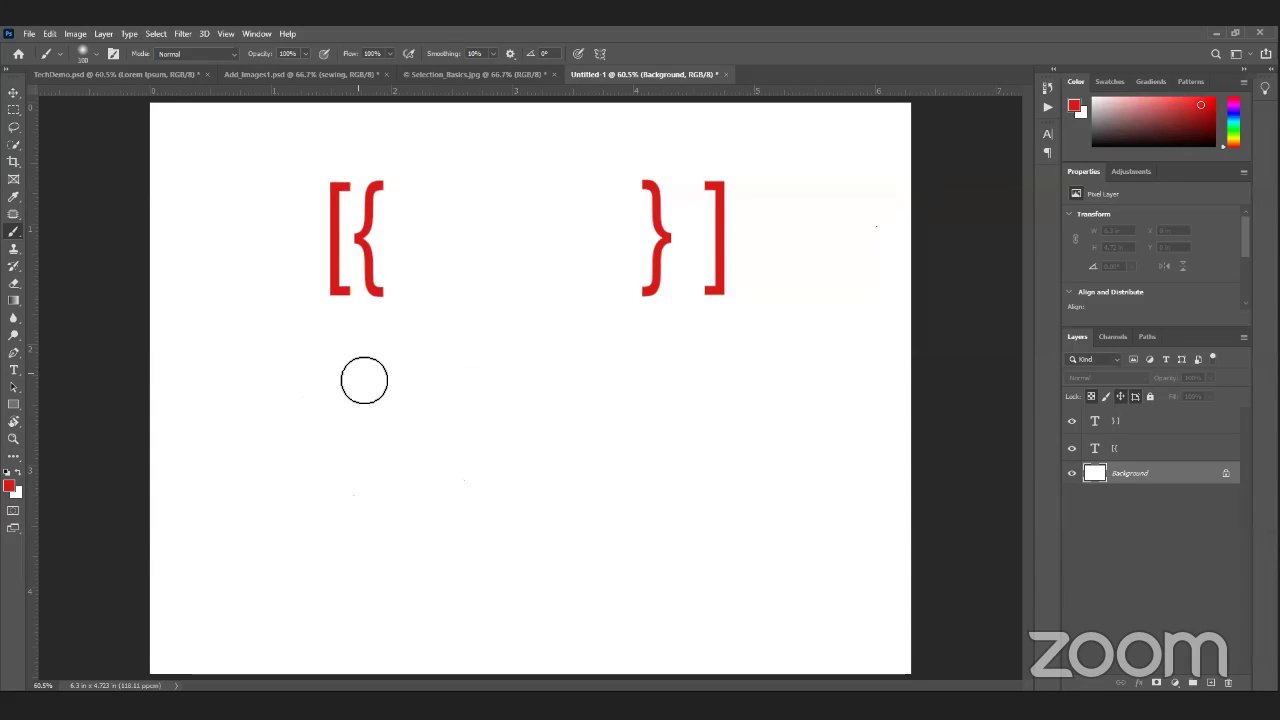
key(bracketright)
key(bracketright)
key(bracketright)
key(bracketright)
key(bracketright)
key(bracketright)
key(bracketright)
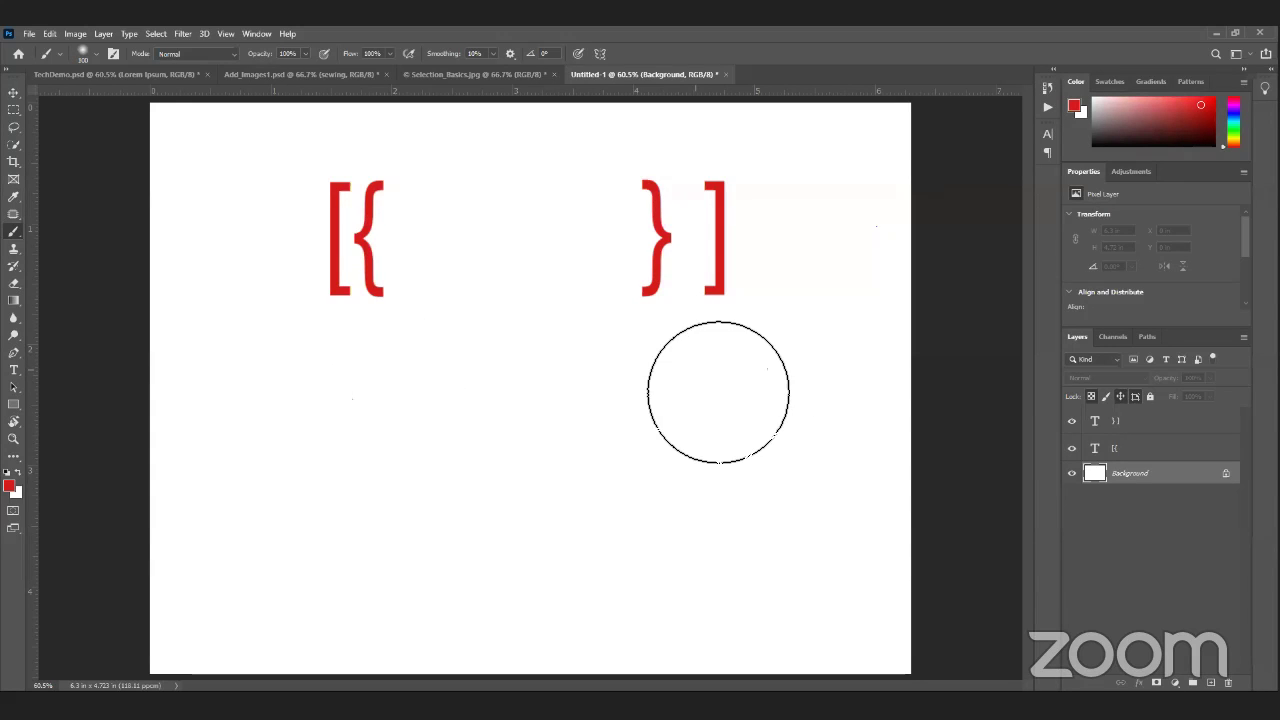
key(bracketleft)
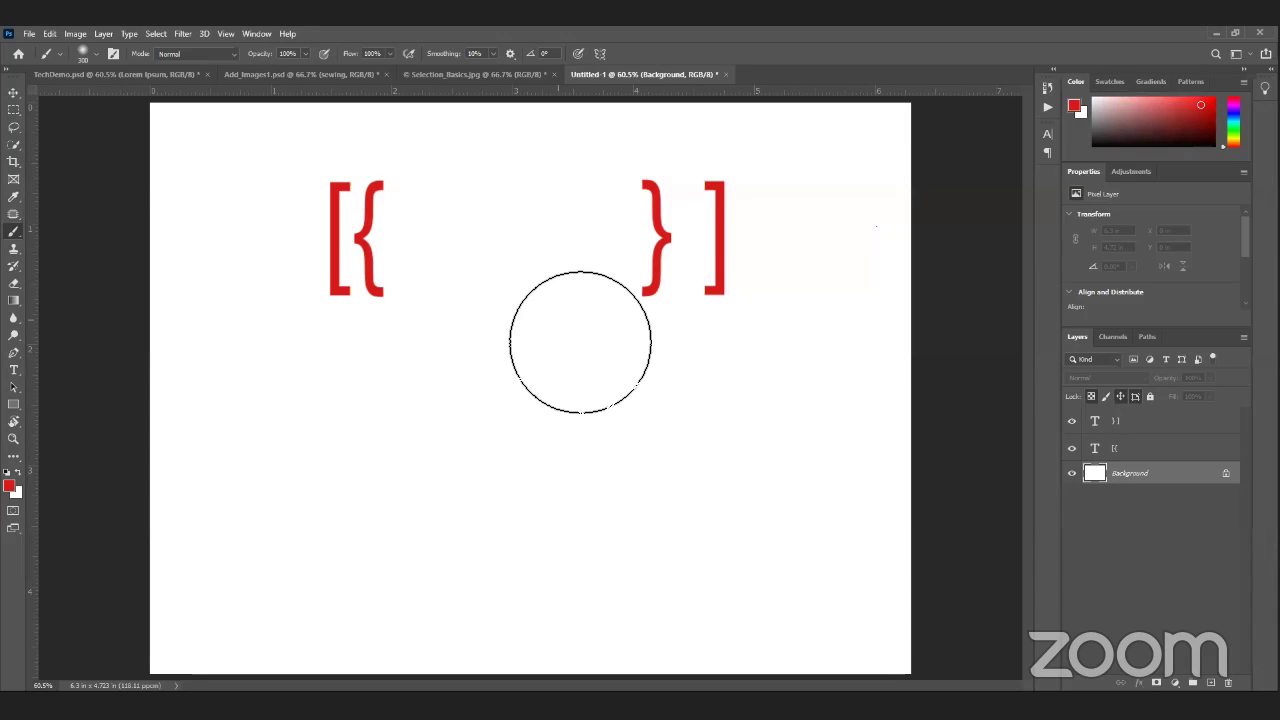
Step: In Add_Images1, drag the measuring and sewing photos into new positions and free-transform the sewing photo
key(v)
click(345, 74)
mouse_move(440, 286)
mouse_down()
mouse_move(565, 188)
mouse_move(543, 188)
mouse_up()
drag(600, 320, 386, 317)
drag(400, 210, 405, 212)
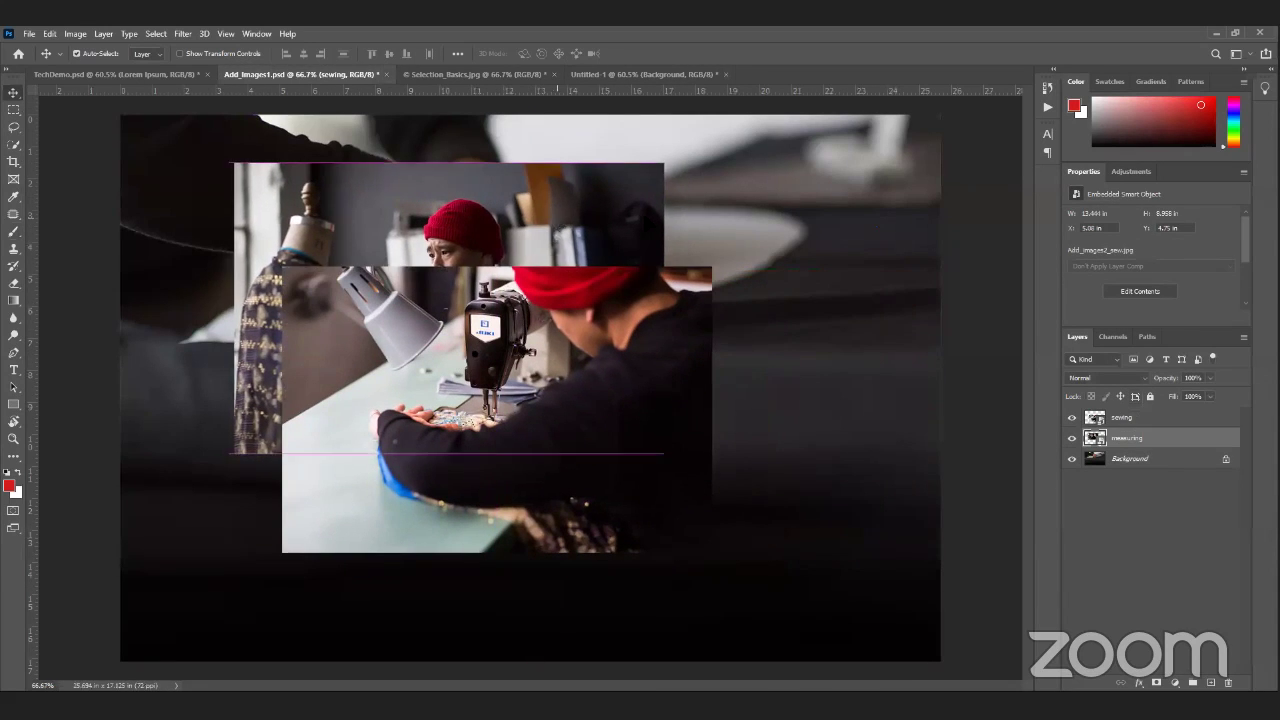
drag(553, 200, 808, 189)
click(695, 300)
key(ctrl+t)
Step: Cycle through Selection_Basics.jpg and TechDemo back to the Untitled-1 document
click(498, 74)
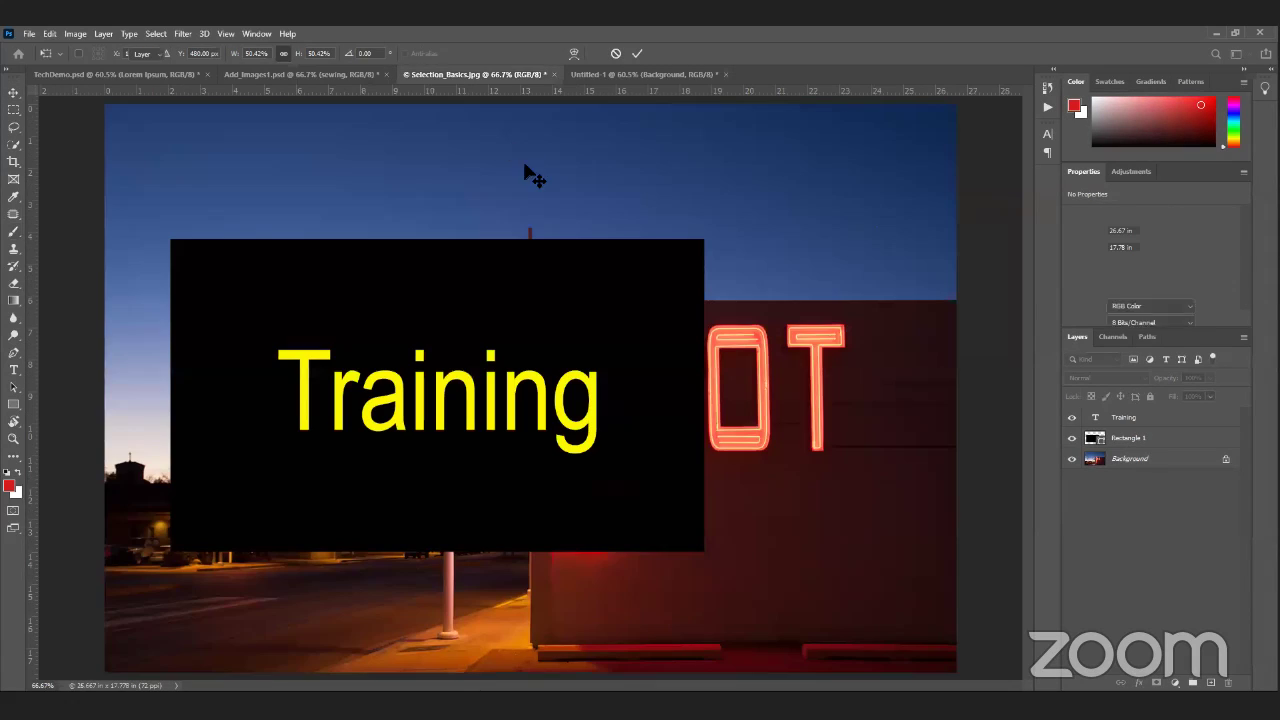
click(120, 74)
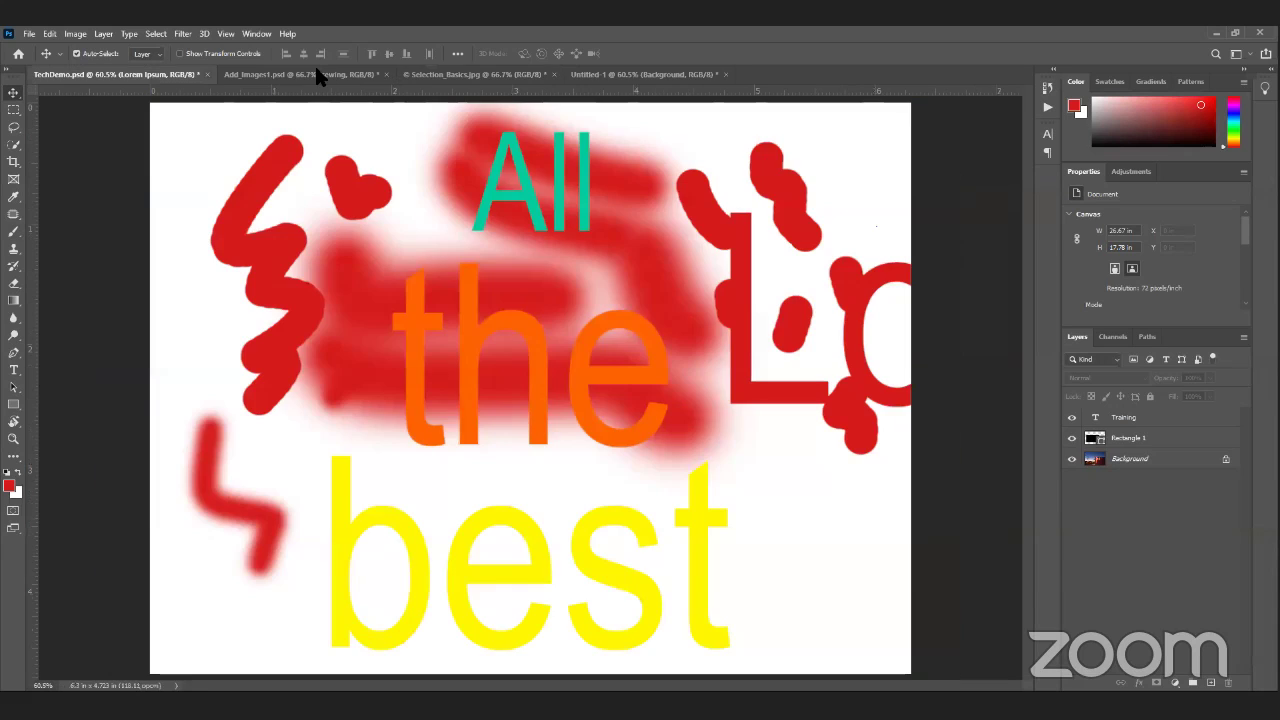
click(642, 72)
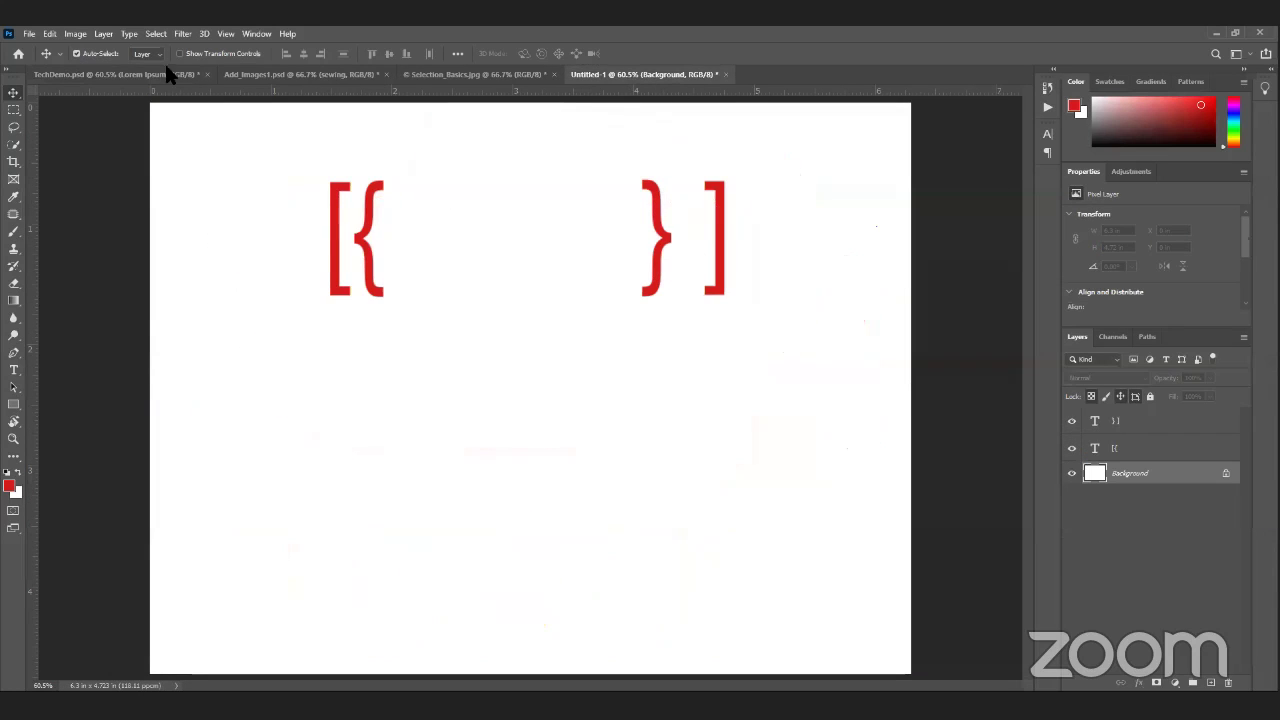
click(75, 33)
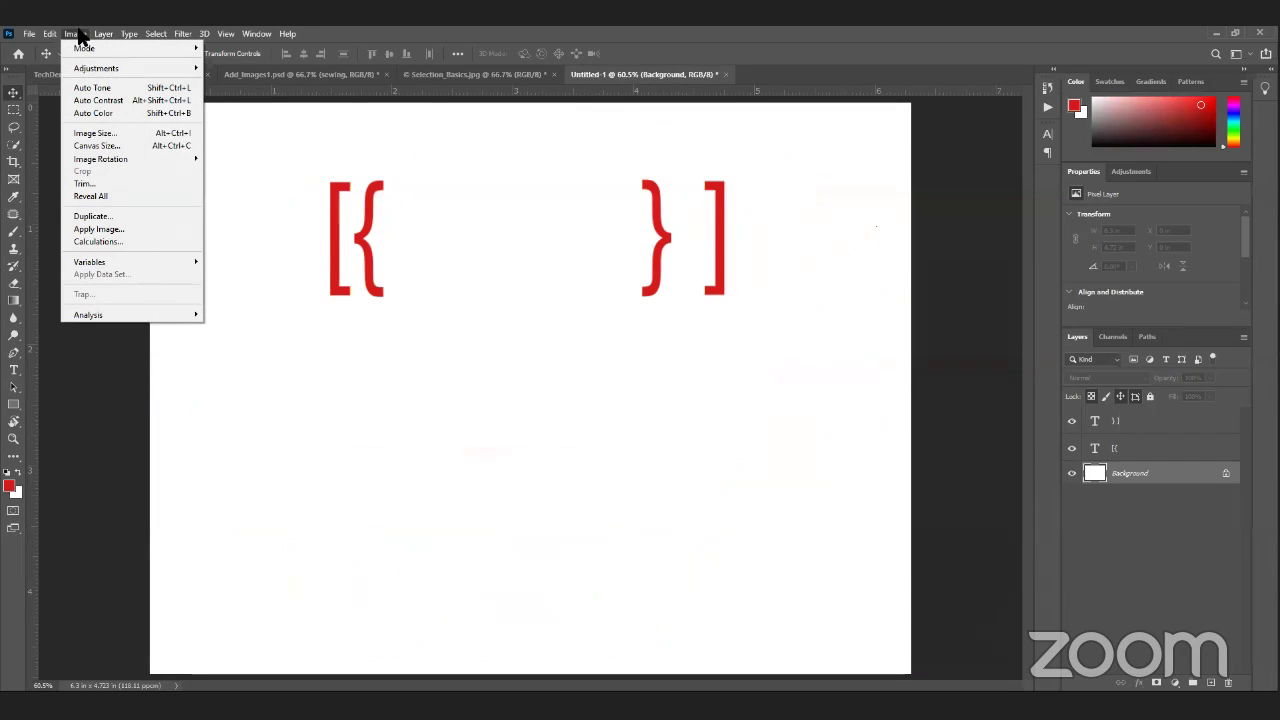
Step: In Image Size, choose the A4 210 x 297 mm 300 dpi fit-to preset
click(94, 132)
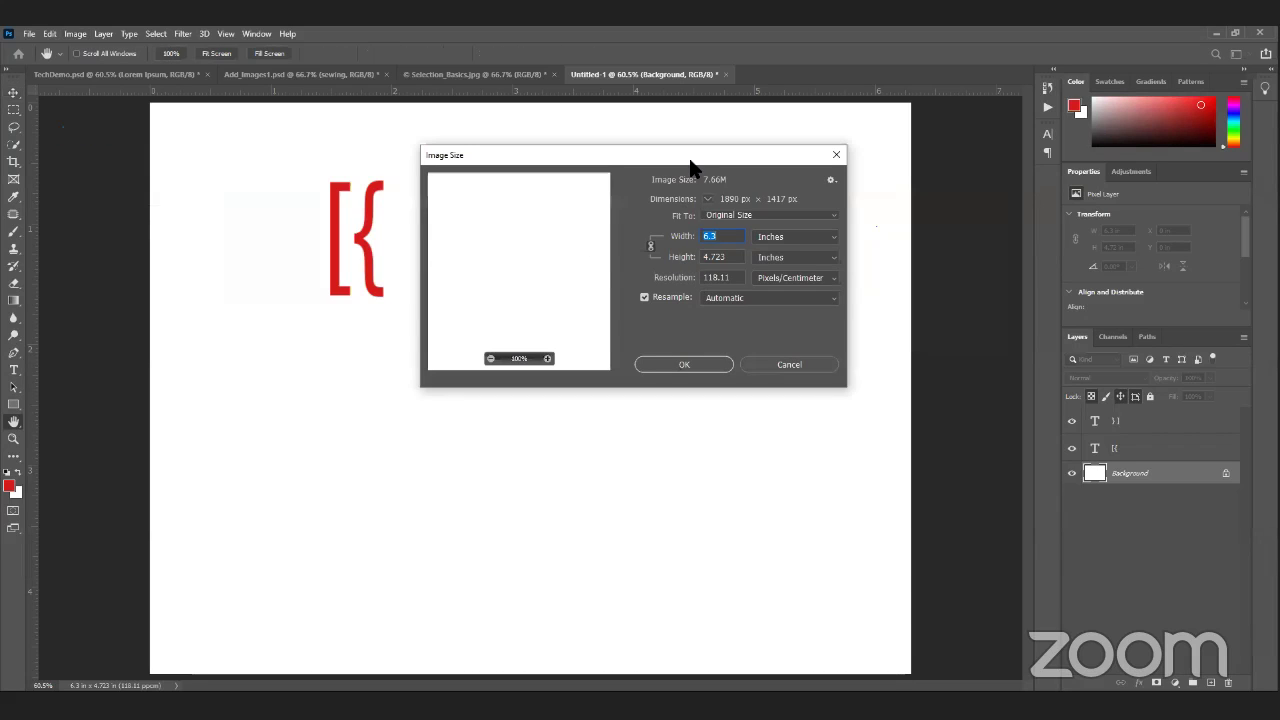
drag(690, 156, 690, 168)
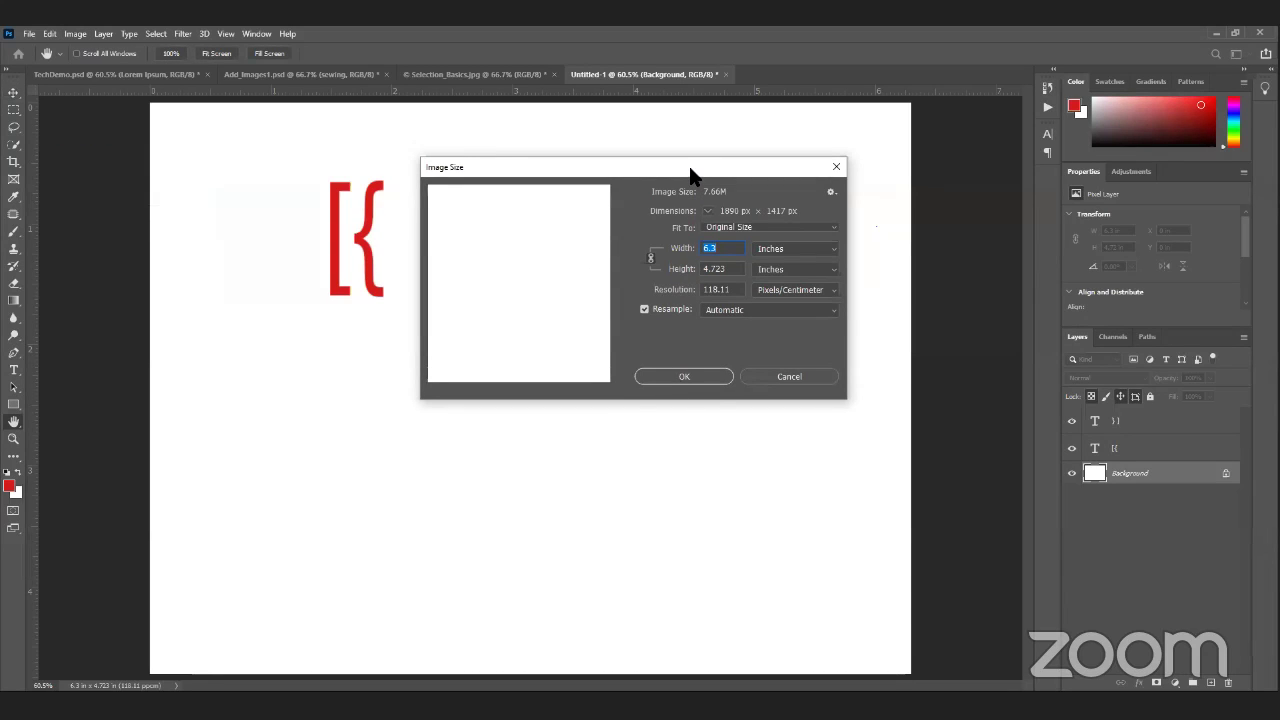
click(770, 227)
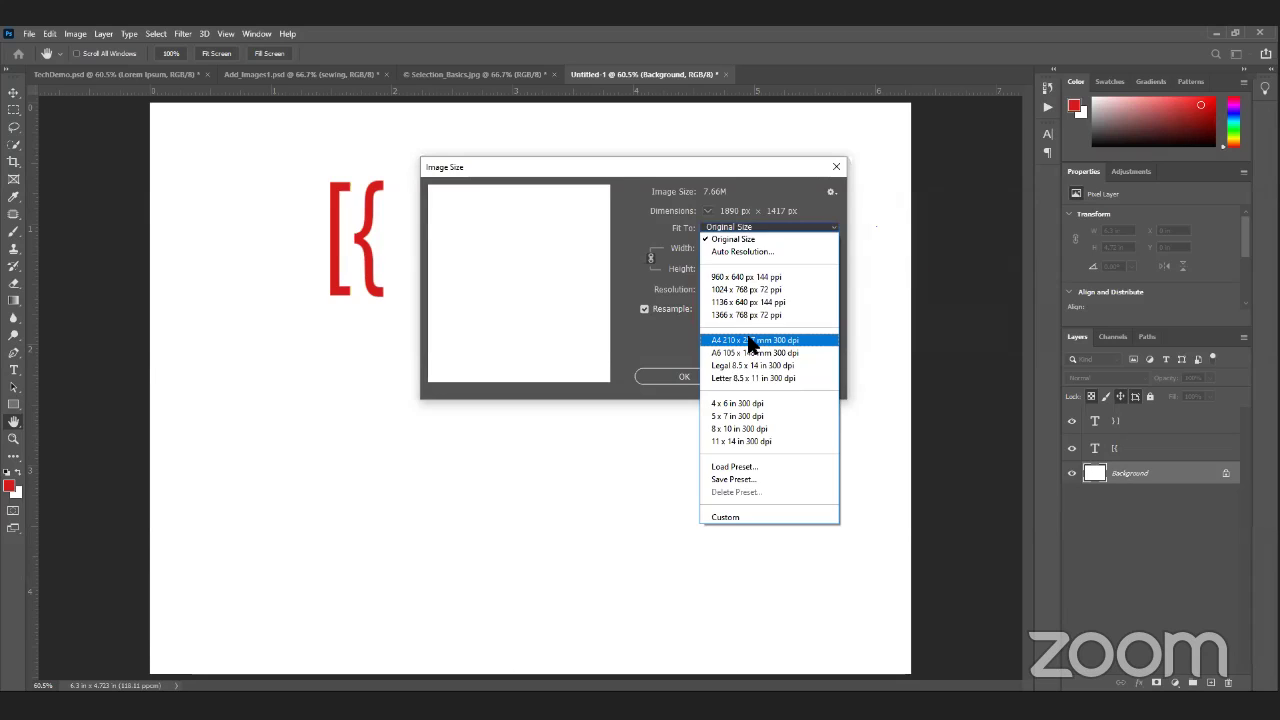
click(672, 329)
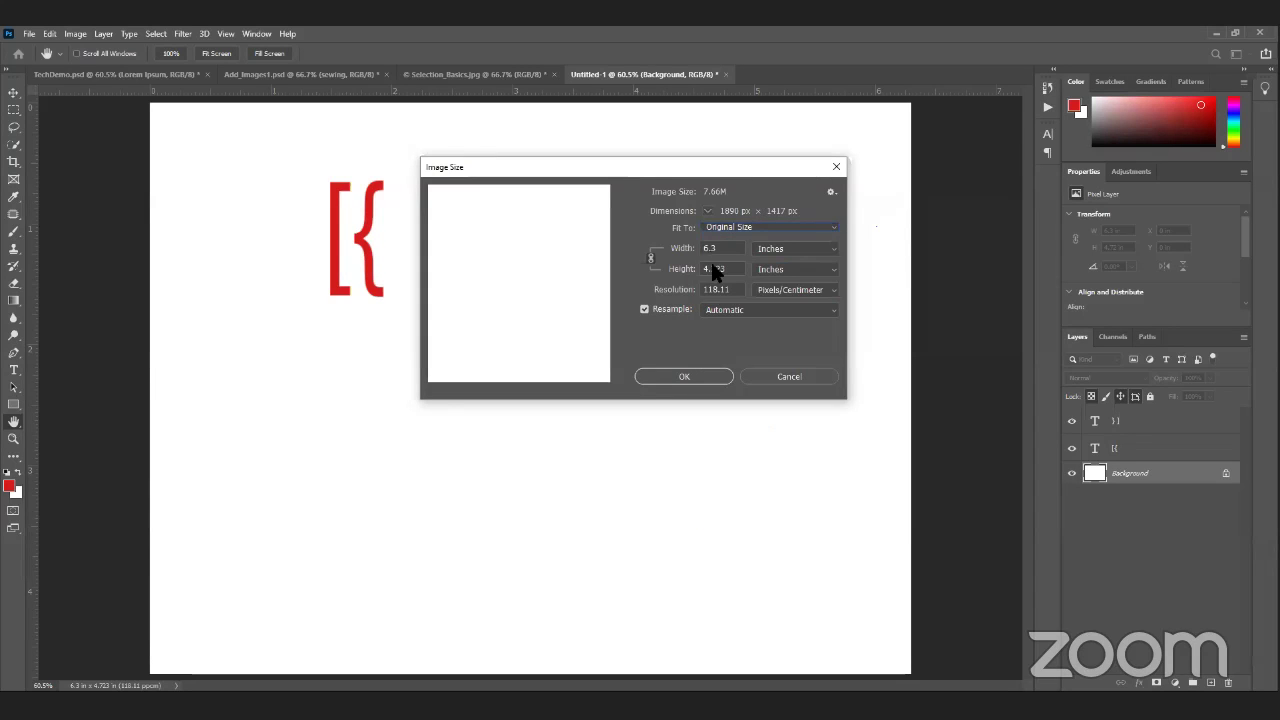
click(739, 228)
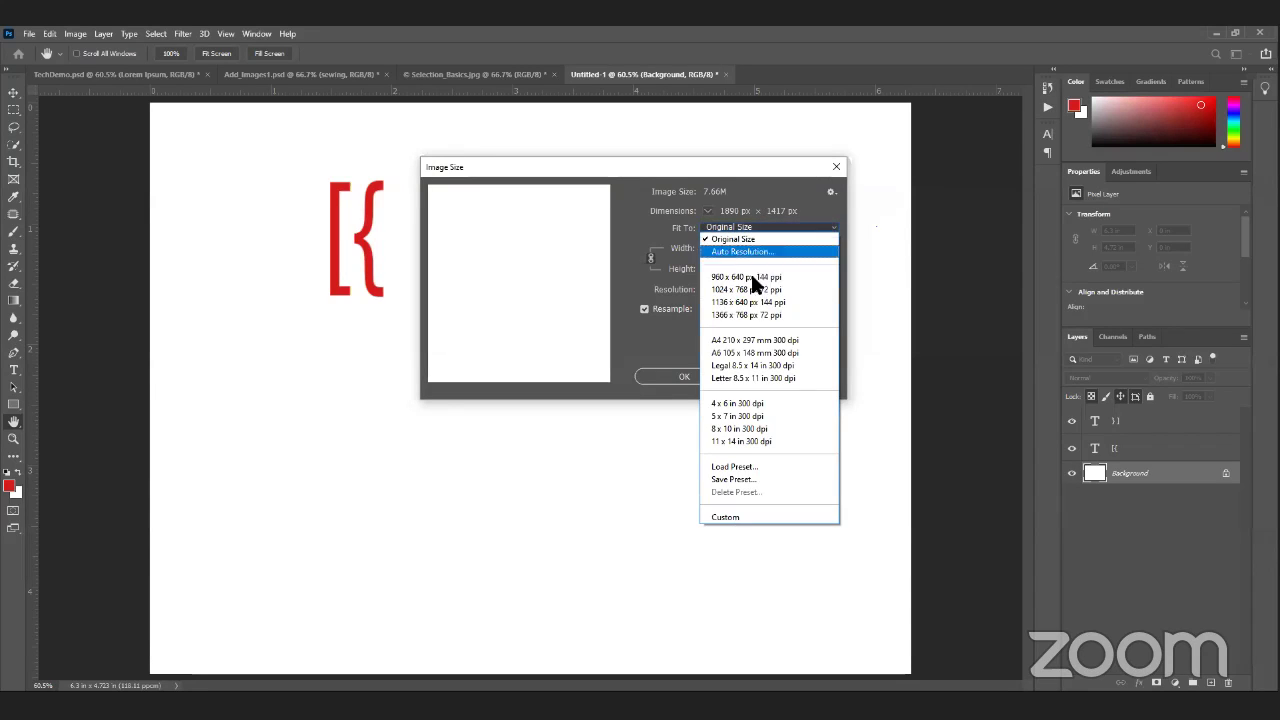
click(745, 335)
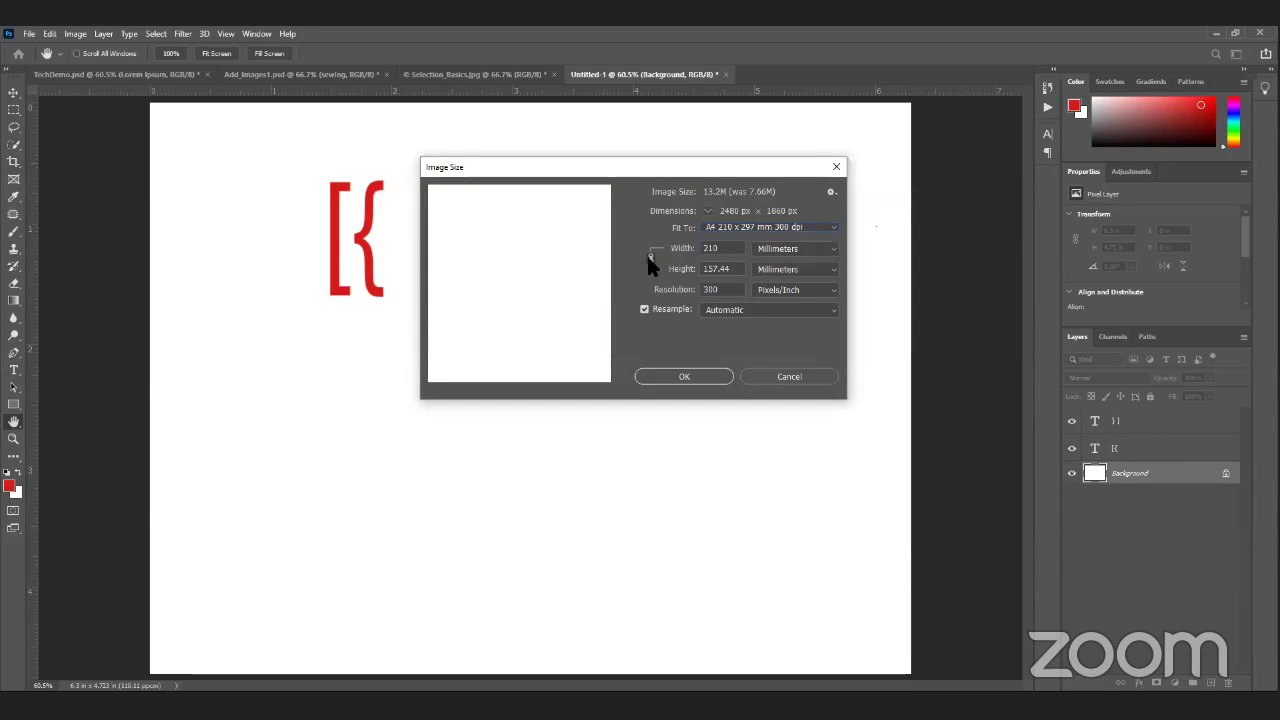
Step: Reset to the original size, enter 5 and 7, and switch units to Inches
key(Up)
key(Tab)
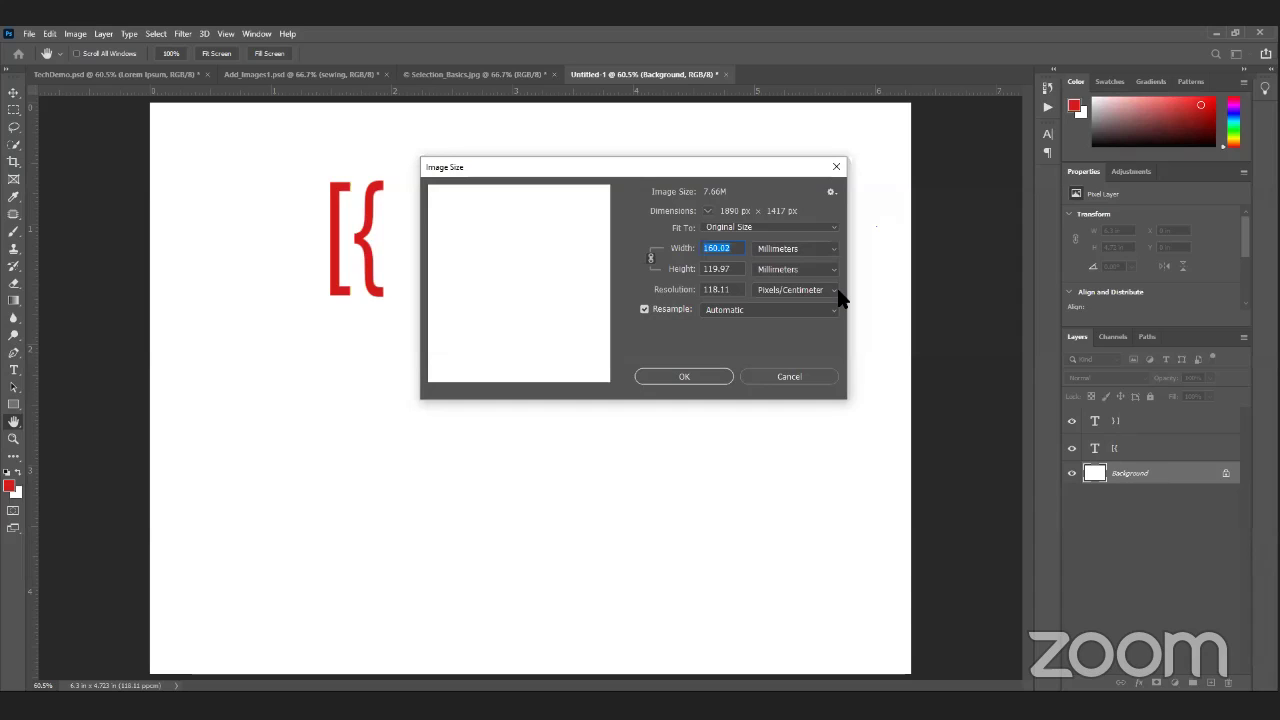
text(5)
key(Tab)
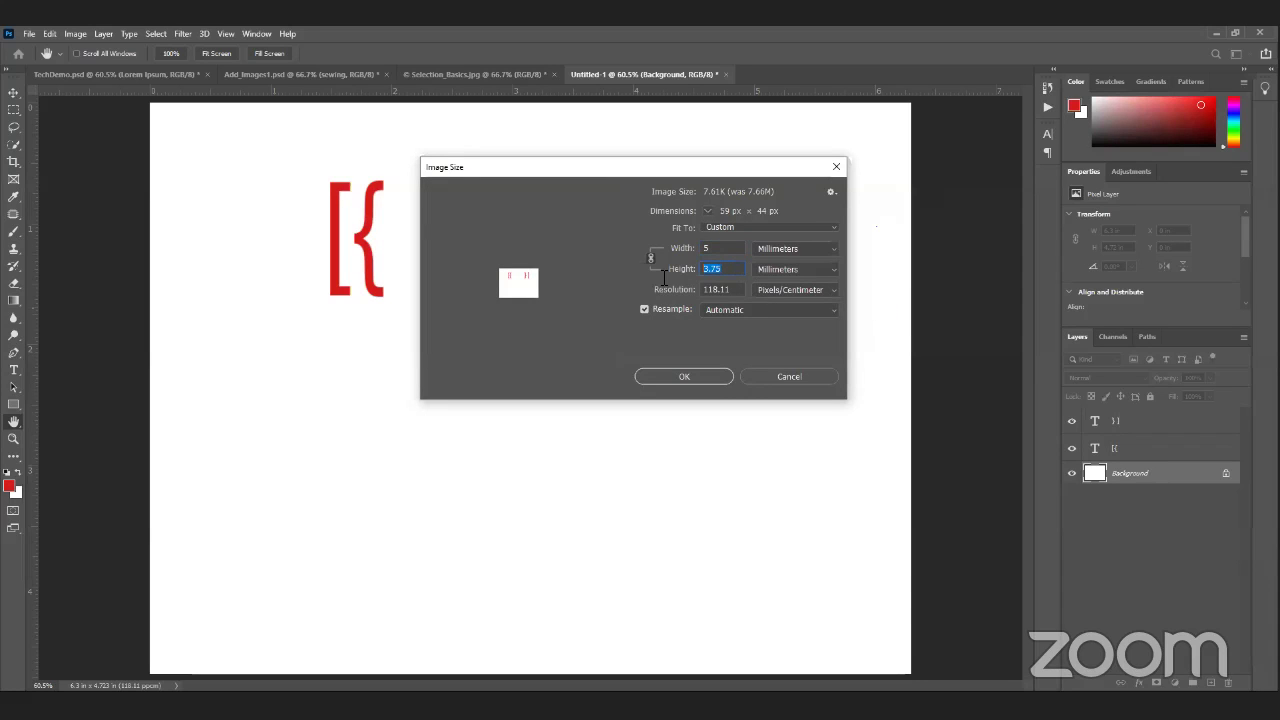
text(7)
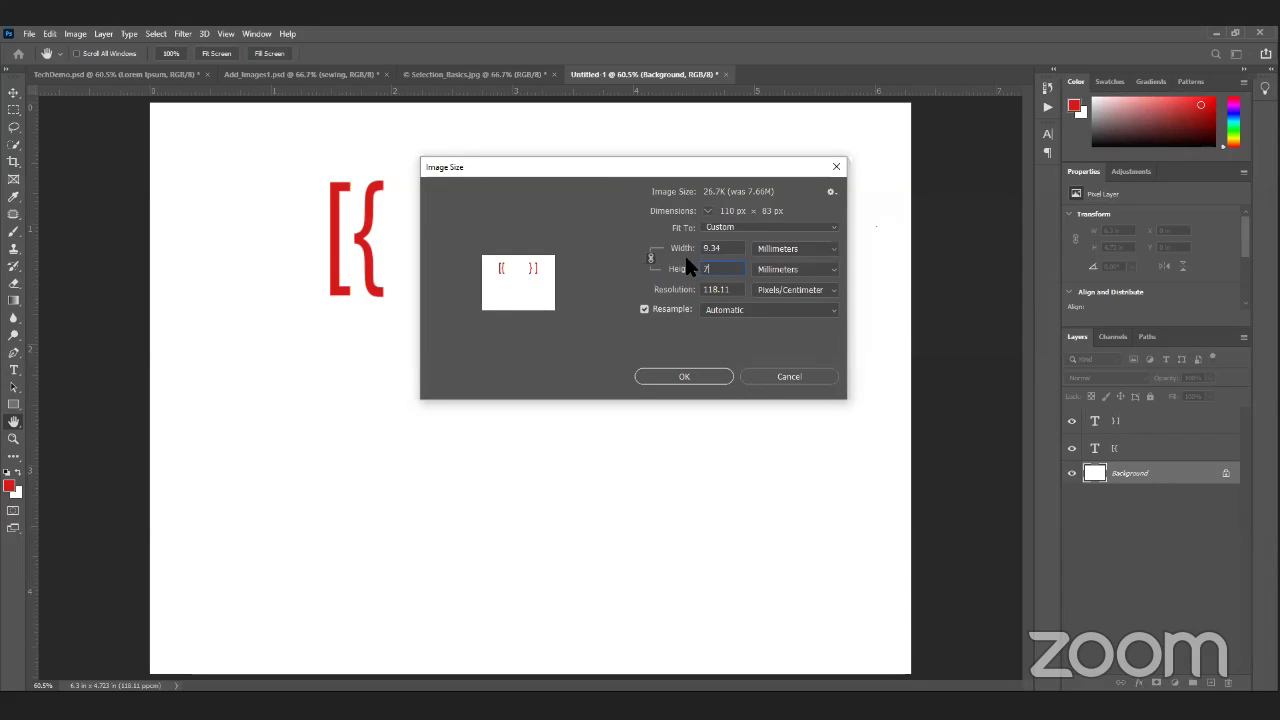
click(798, 248)
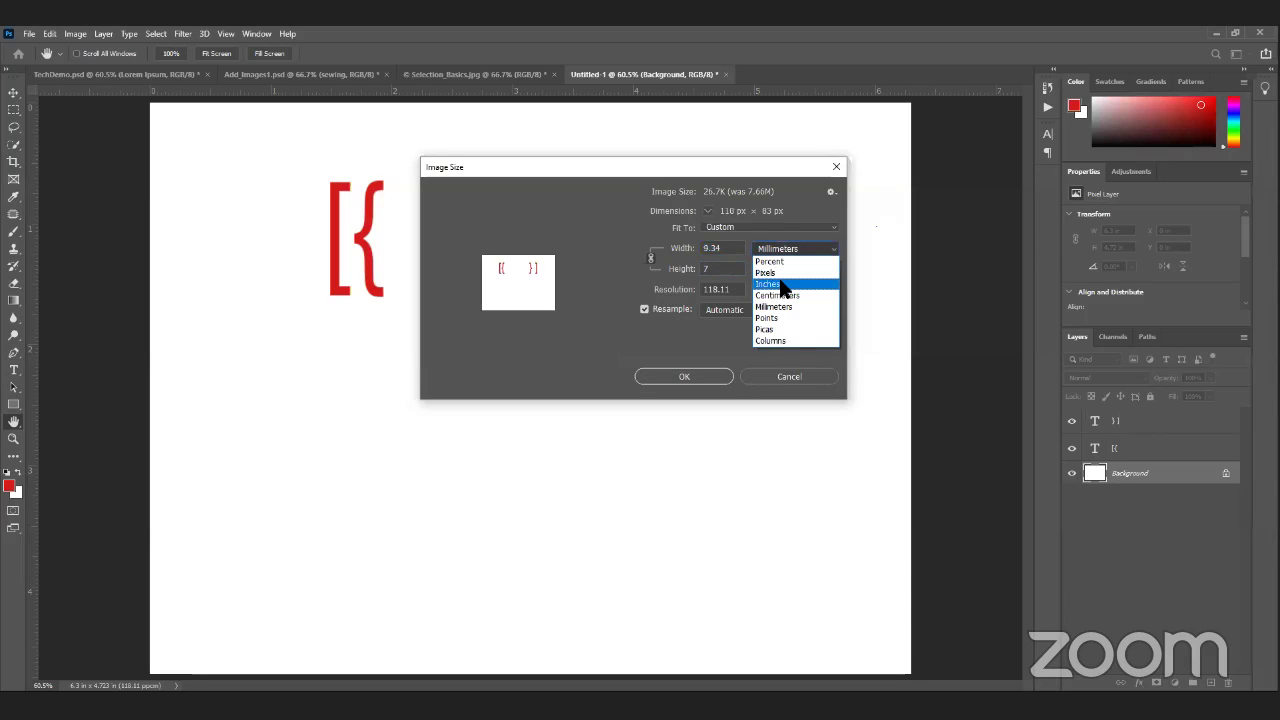
click(825, 272)
Step: Unlink proportions, finish the 5 × 7 inch, 300-resolution values and apply the resize
double_click(716, 247)
text(7)
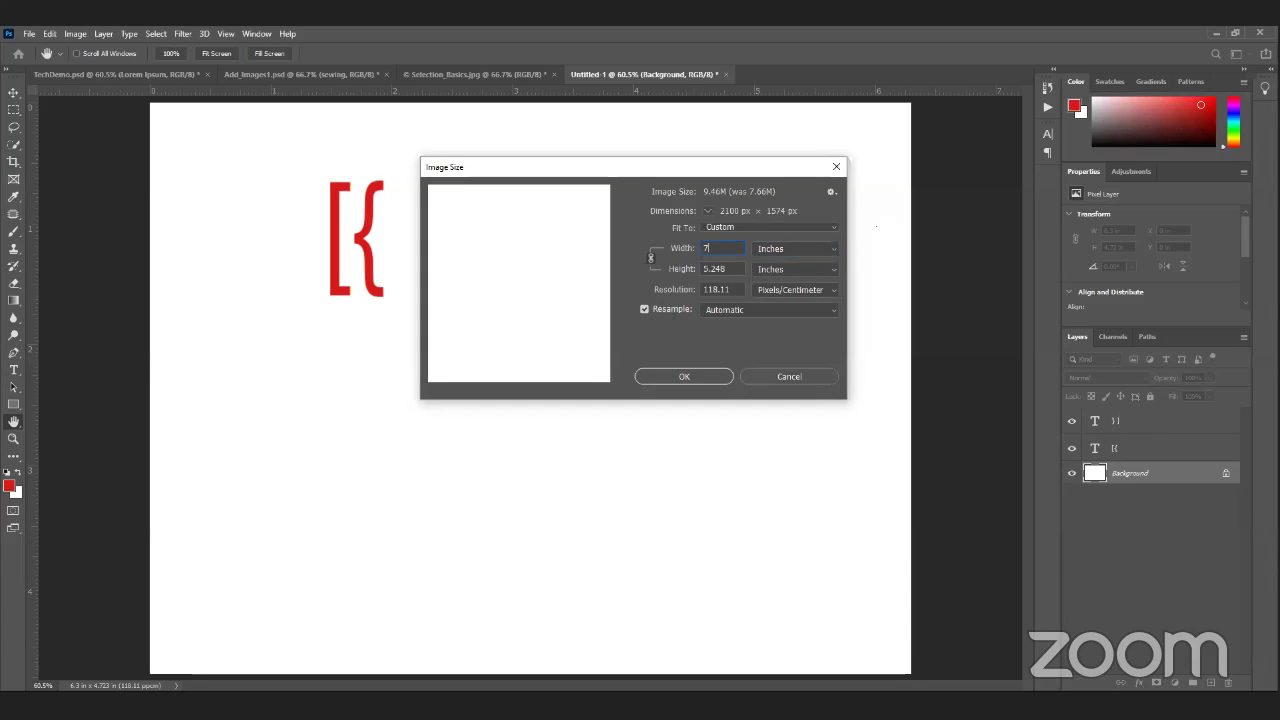
double_click(724, 269)
double_click(706, 293)
double_click(712, 270)
text(7)
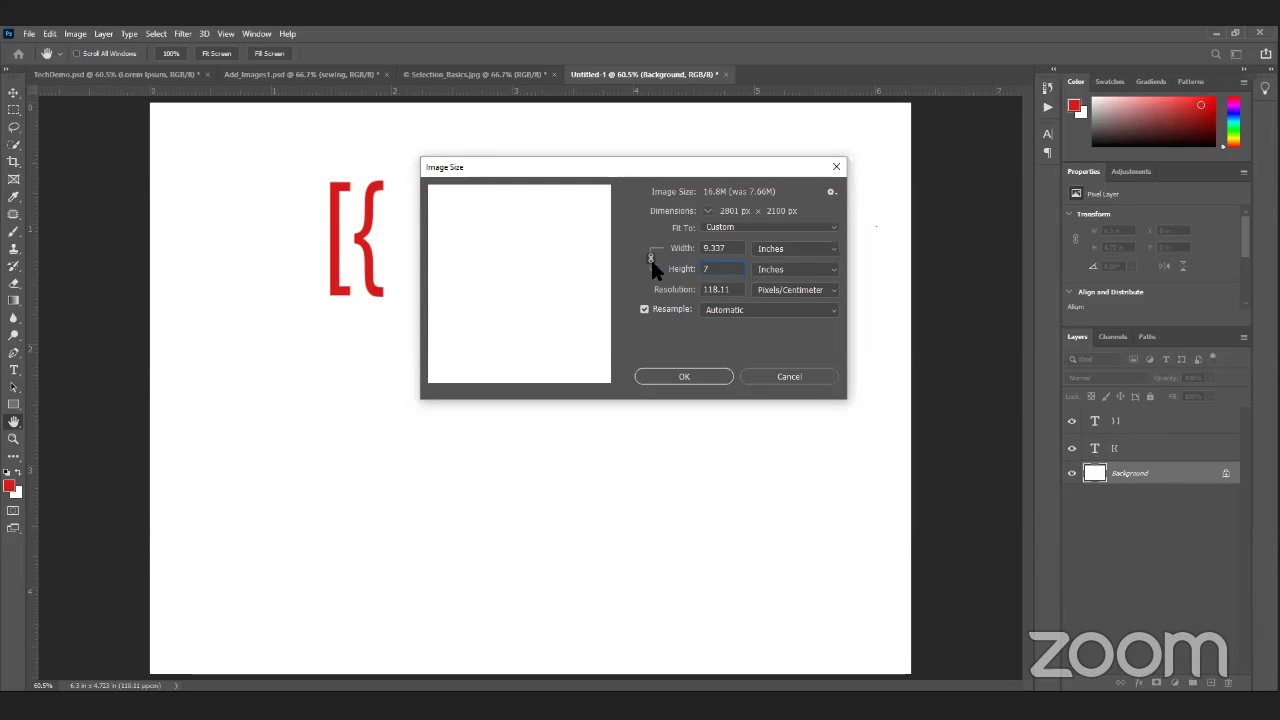
key(ctrl+a)
click(649, 256)
double_click(716, 249)
text(5)
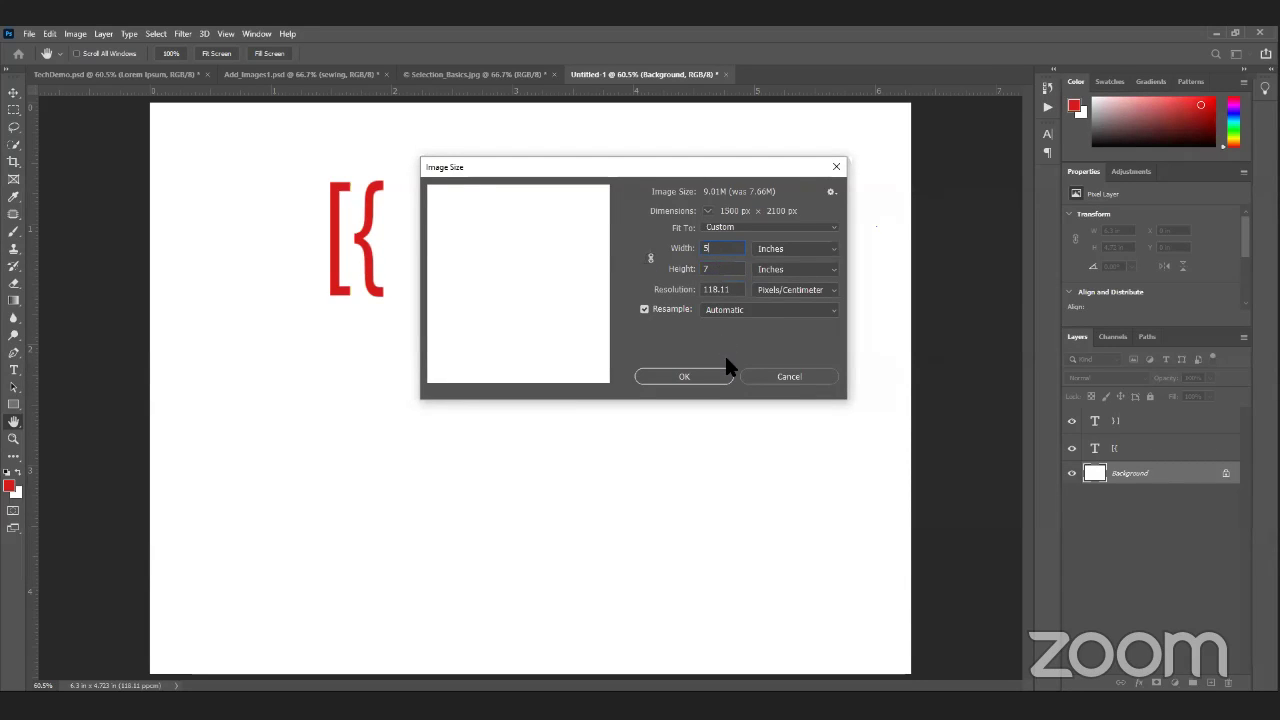
text(300)
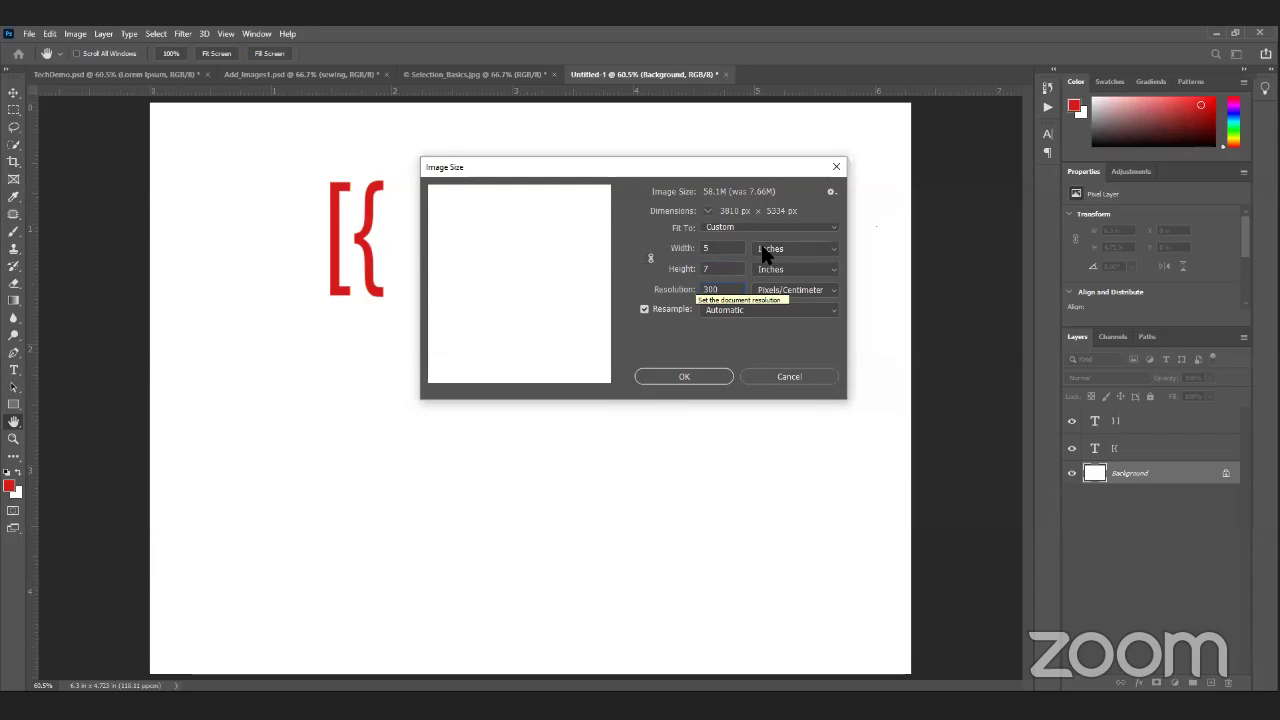
key(Return)
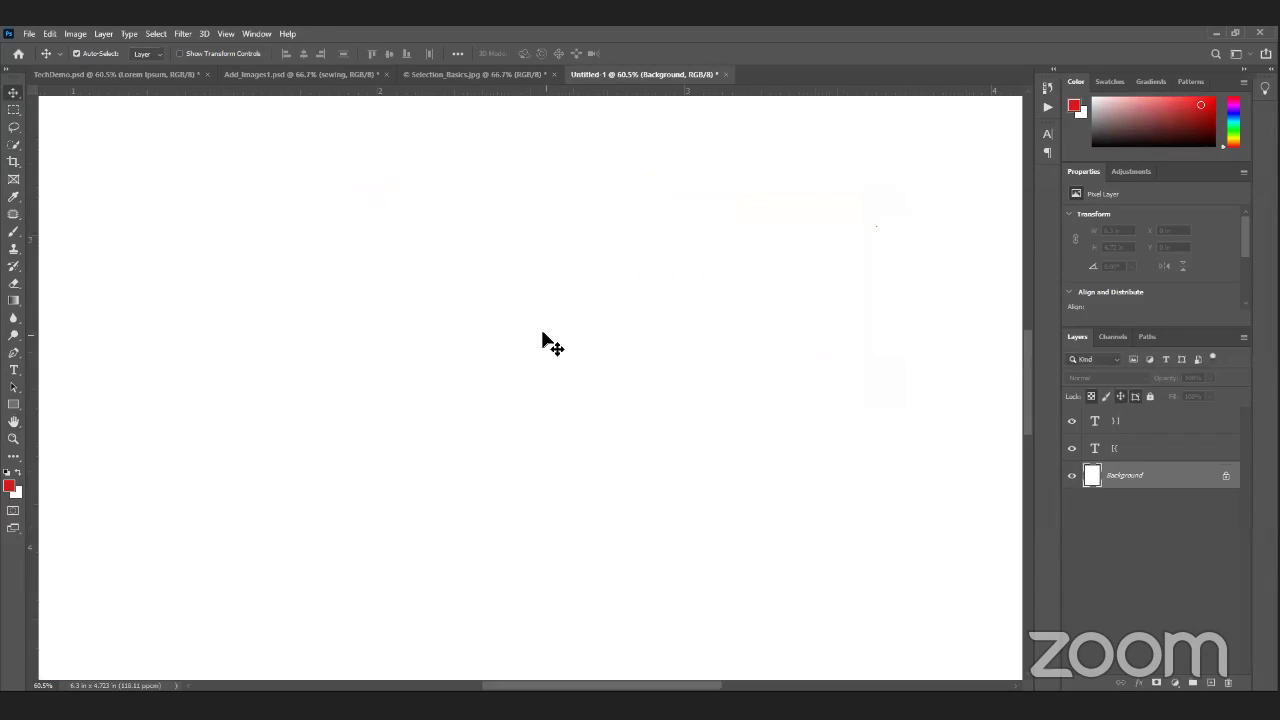
Step: Undo the resize so Untitled-1 returns to 6.3 × 4.723 inches landscape
key(ctrl+0)
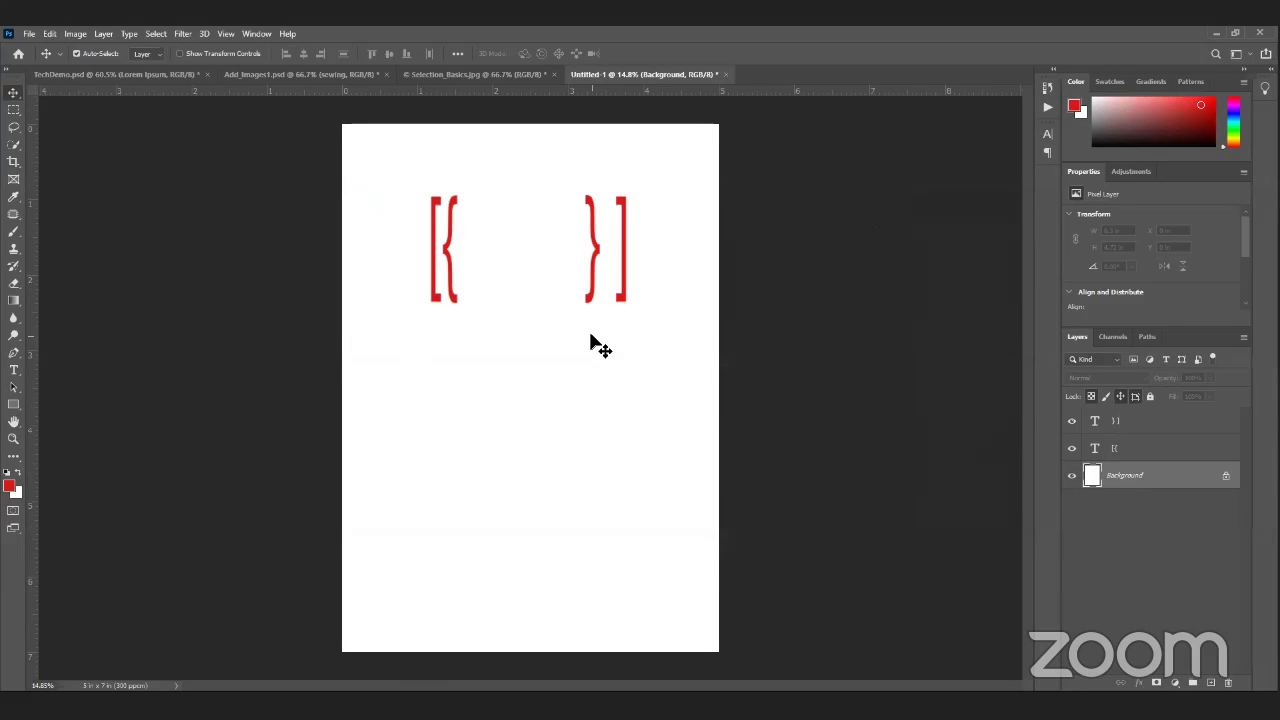
click(1142, 454)
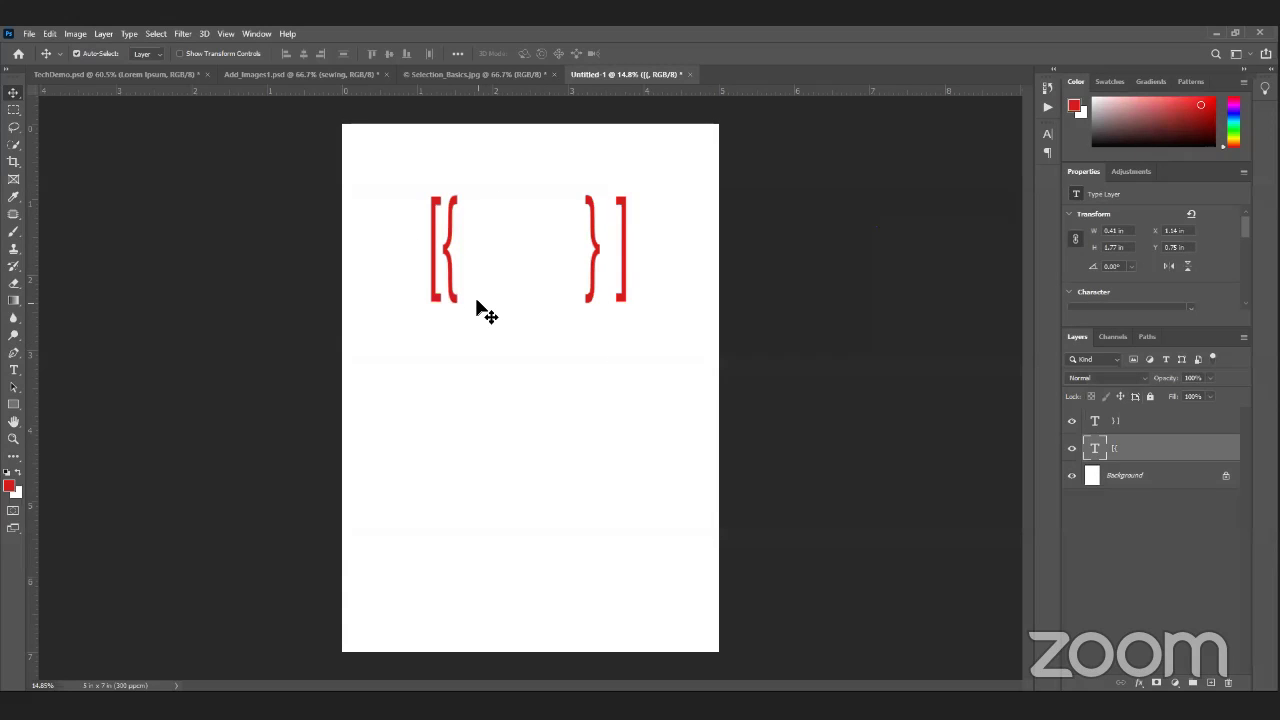
key(ctrl+z)
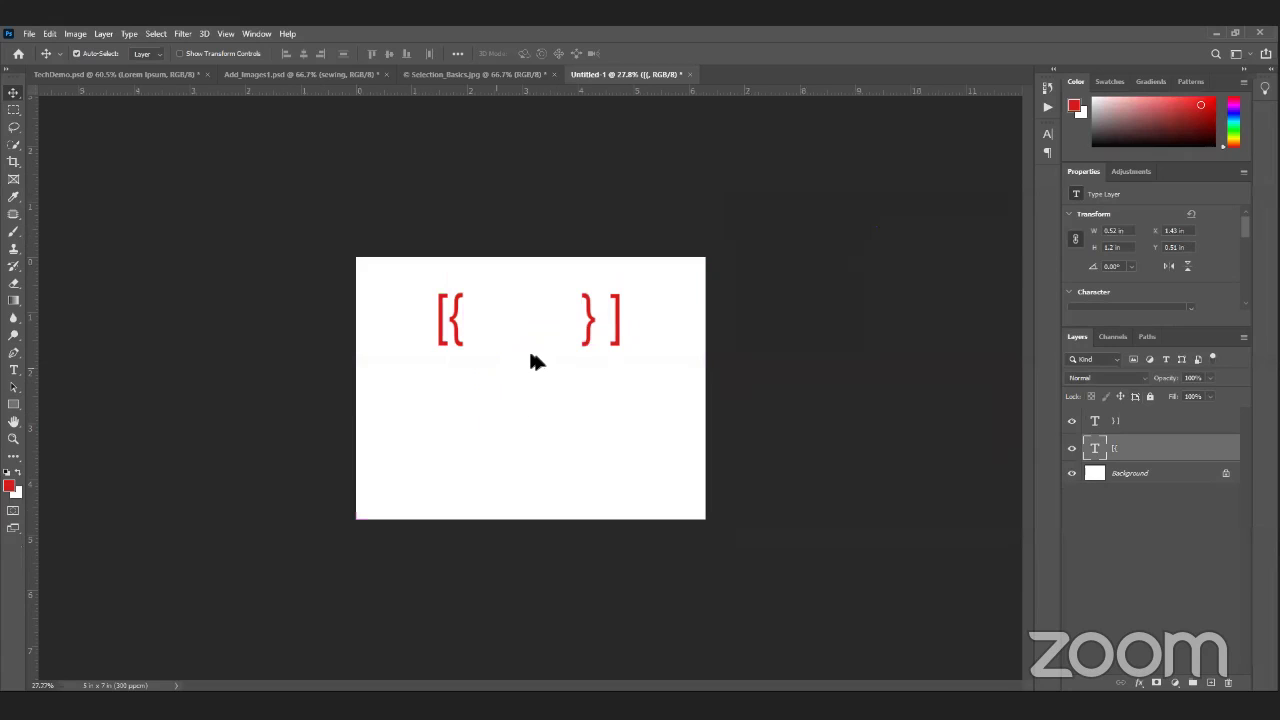
key(ctrl+plus)
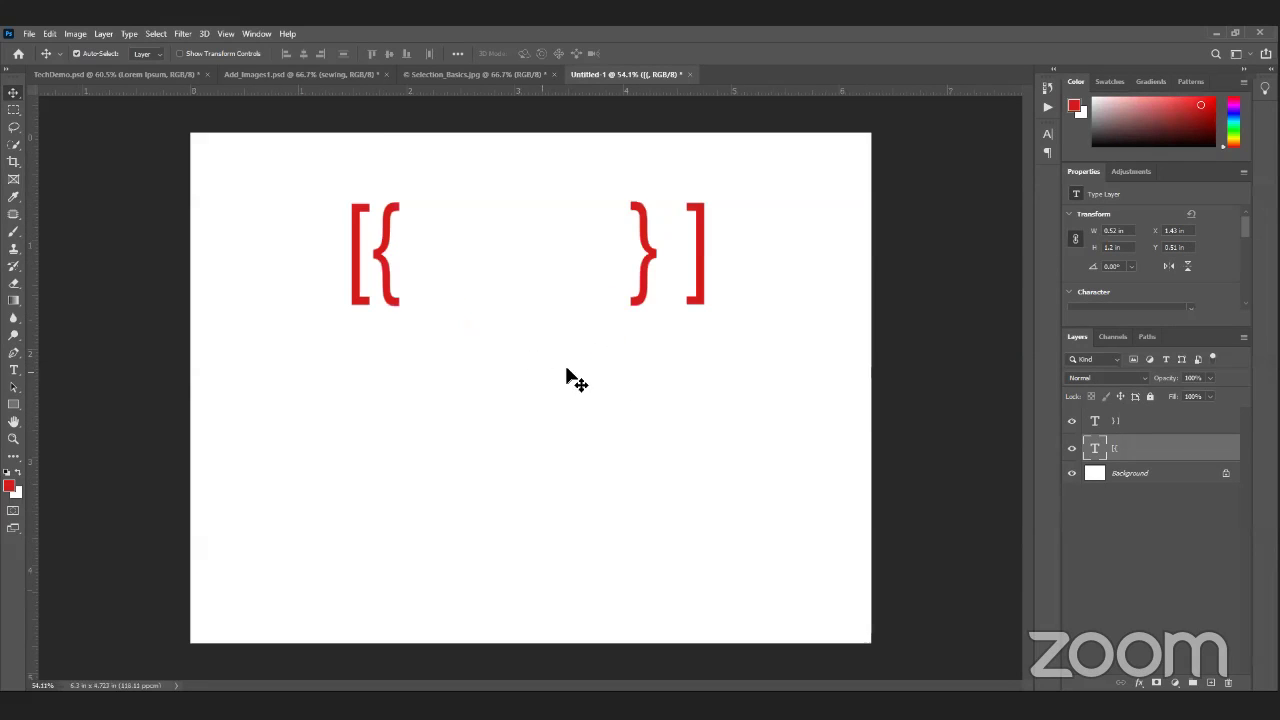
click(75, 33)
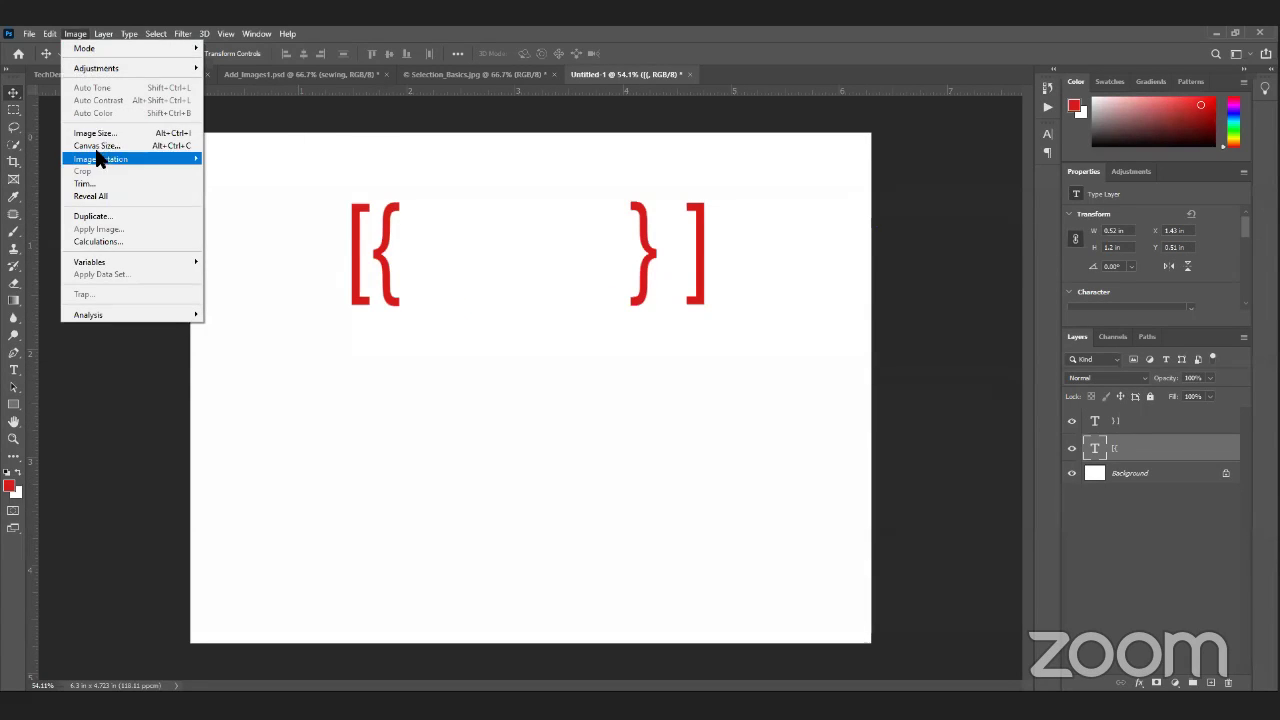
Step: Resize the image to 7 inches wide, then to 6.67 × 5 inches
click(96, 133)
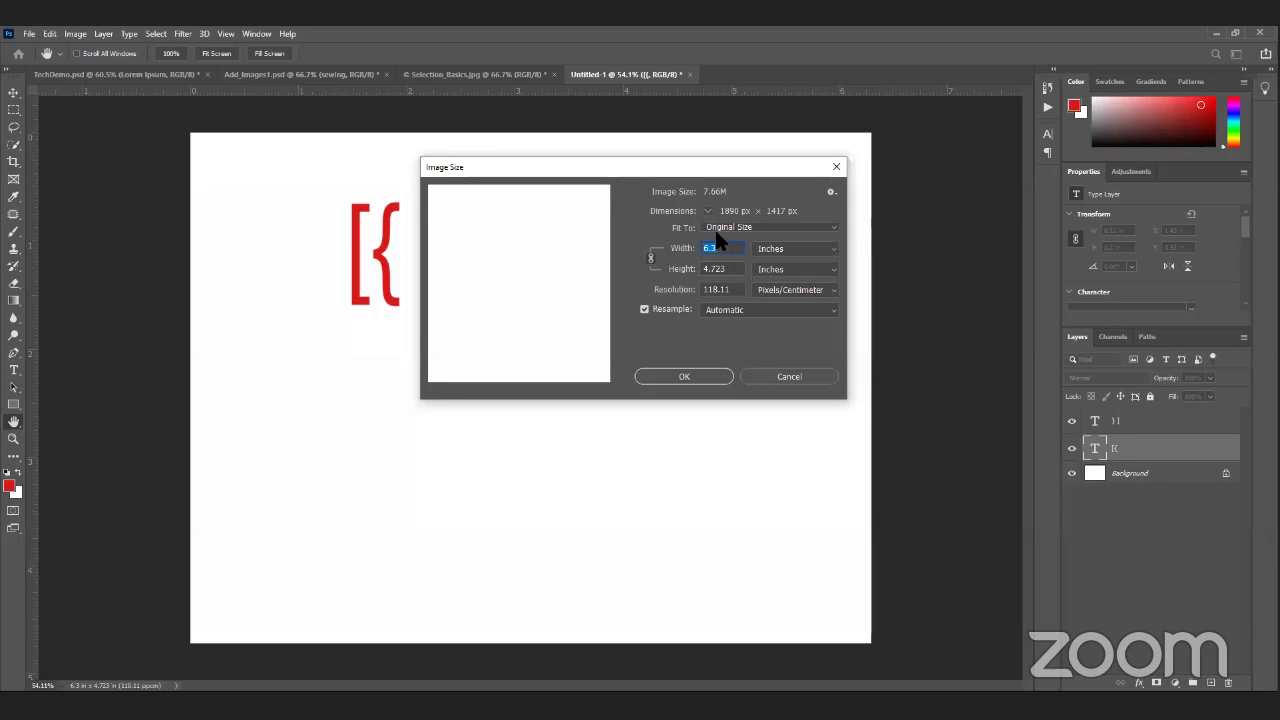
text(7)
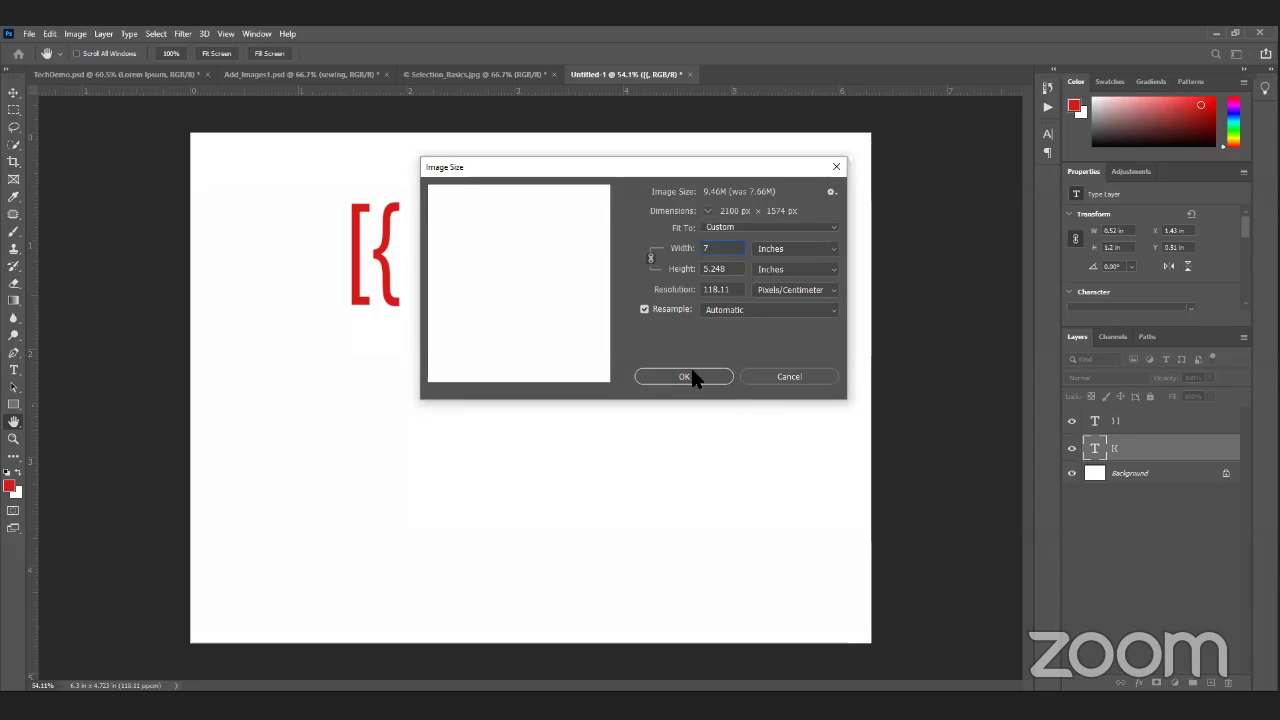
click(684, 376)
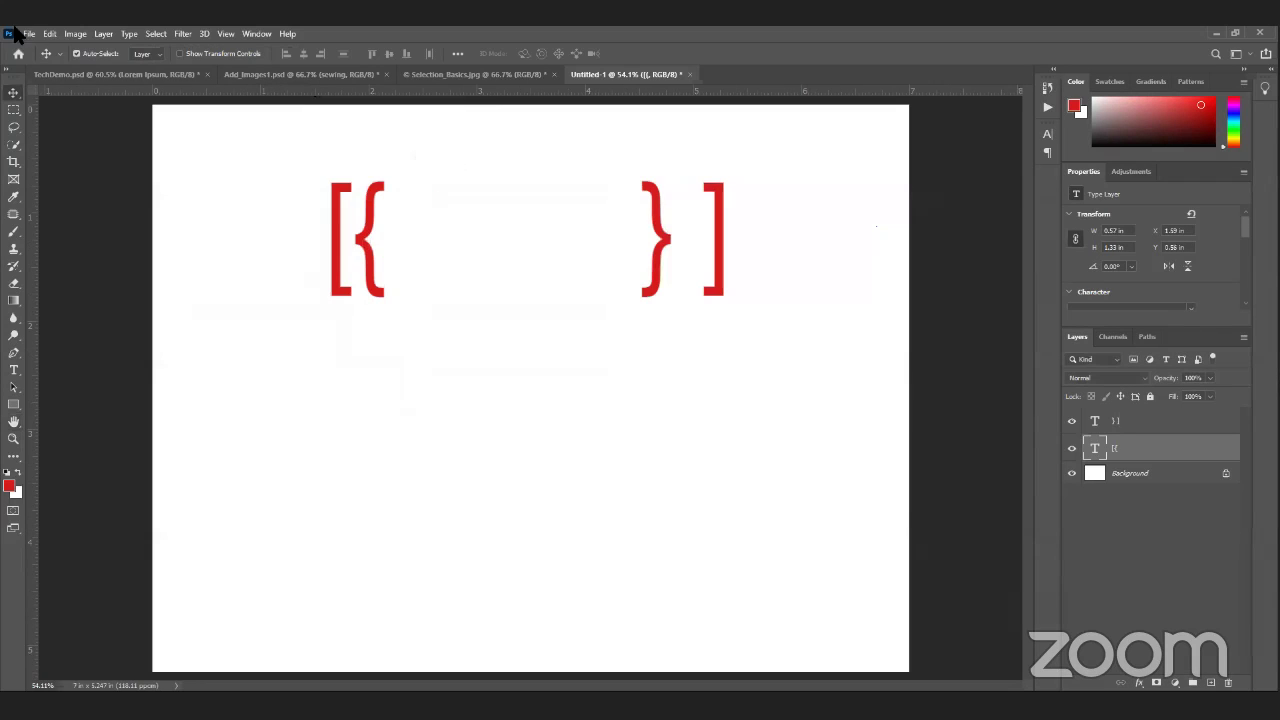
click(75, 34)
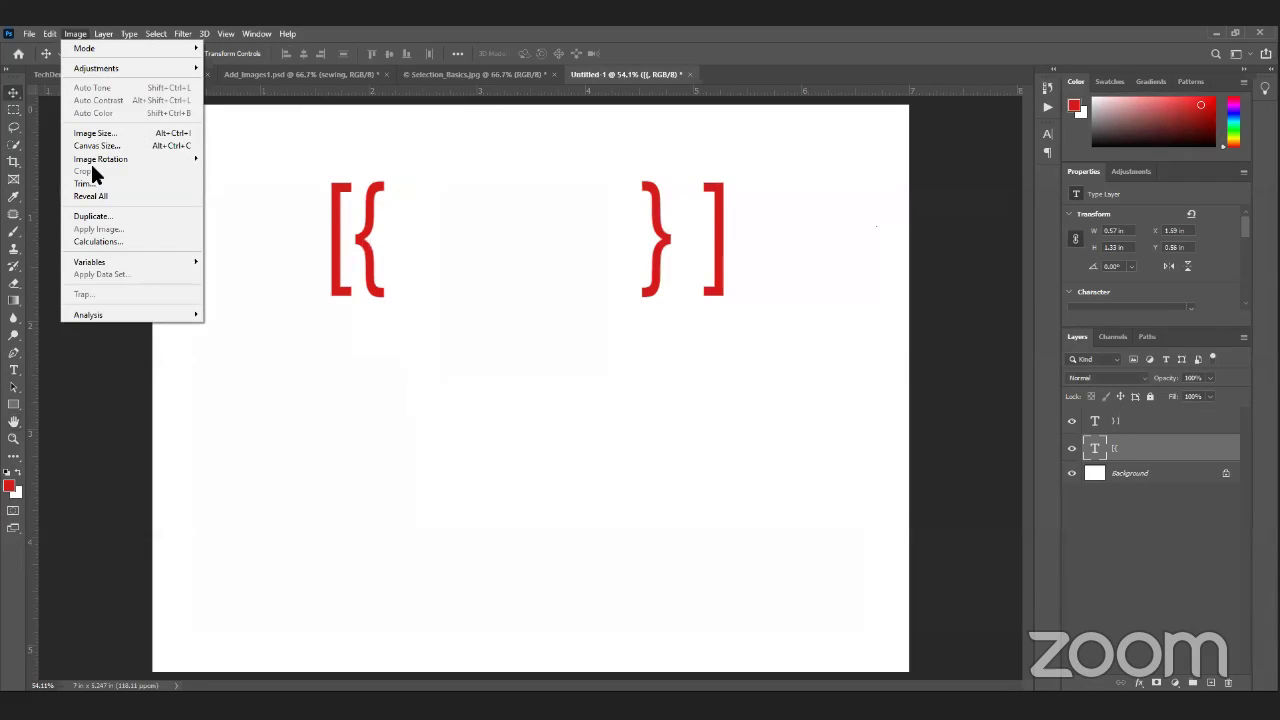
key(alt+ctrl+i)
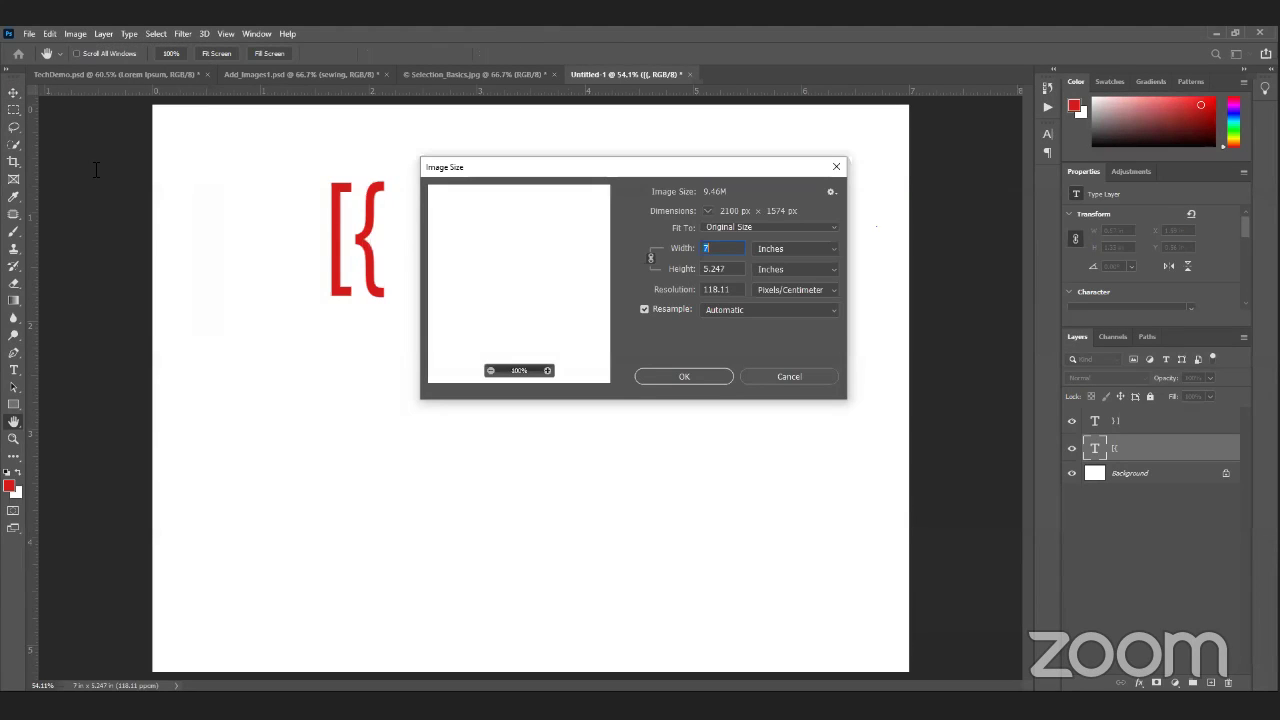
text(5)
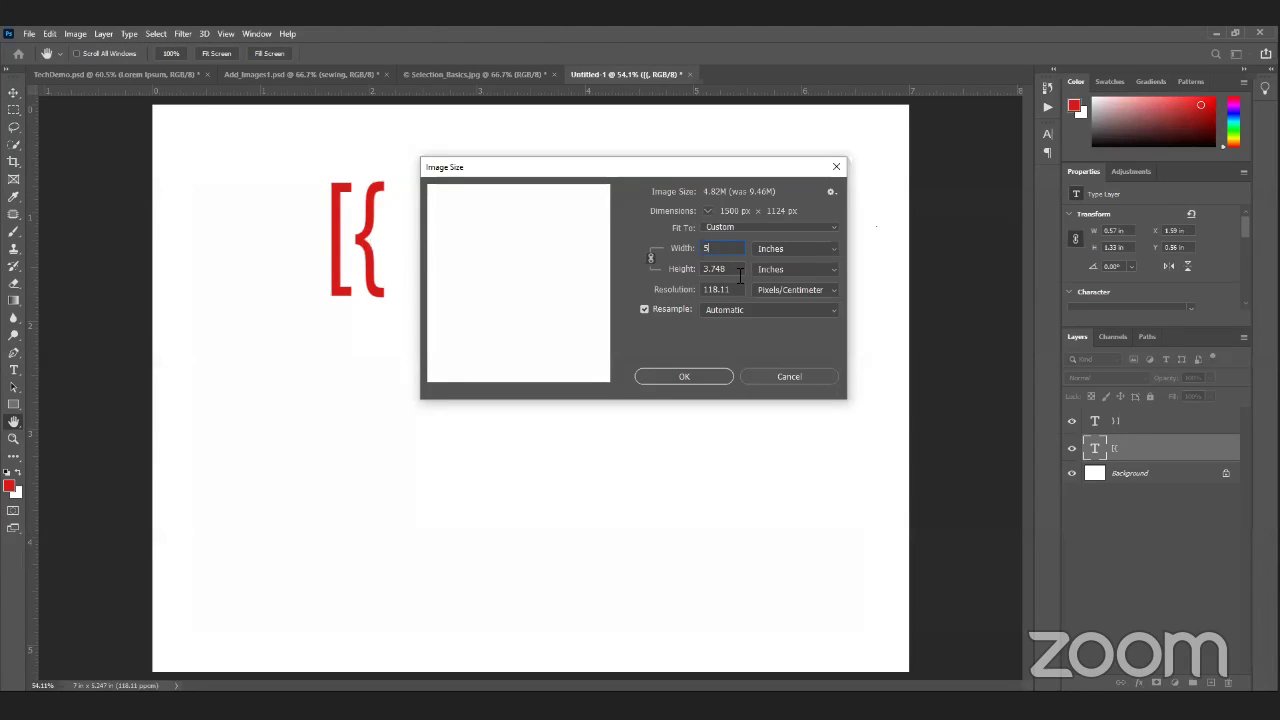
double_click(734, 268)
text(7)
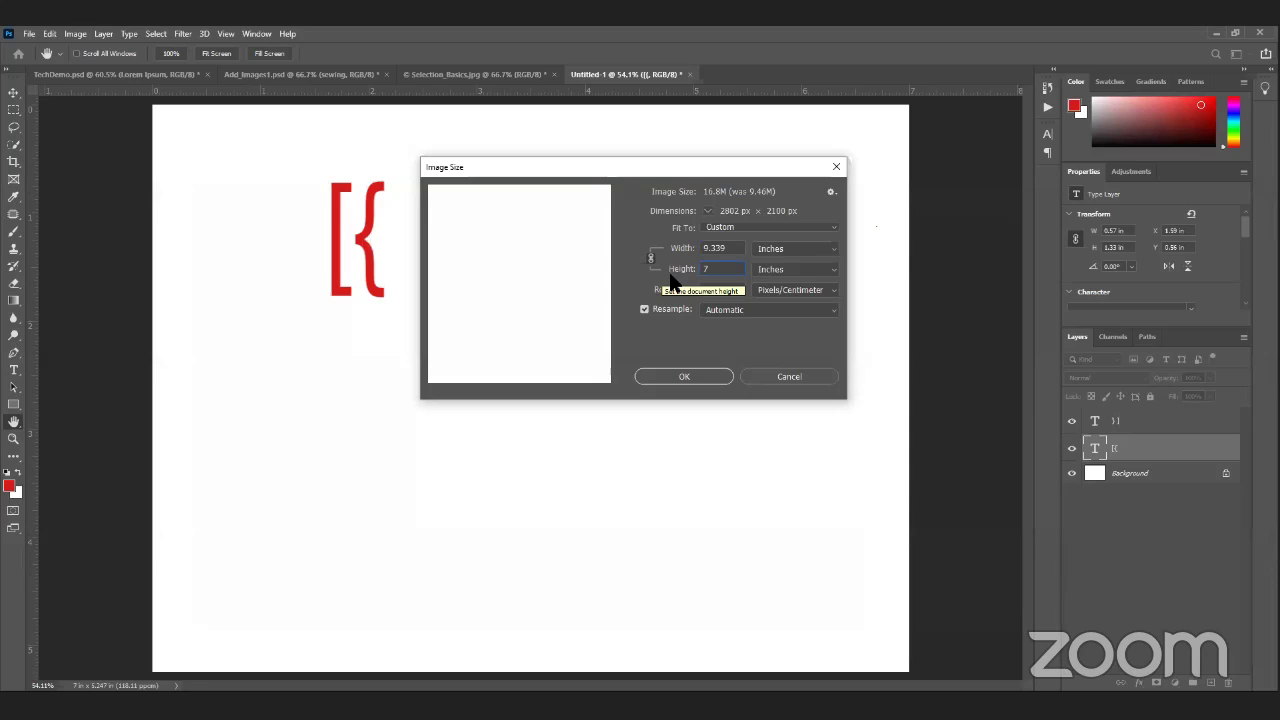
key(BackSpace)
text(5)
key(Return)
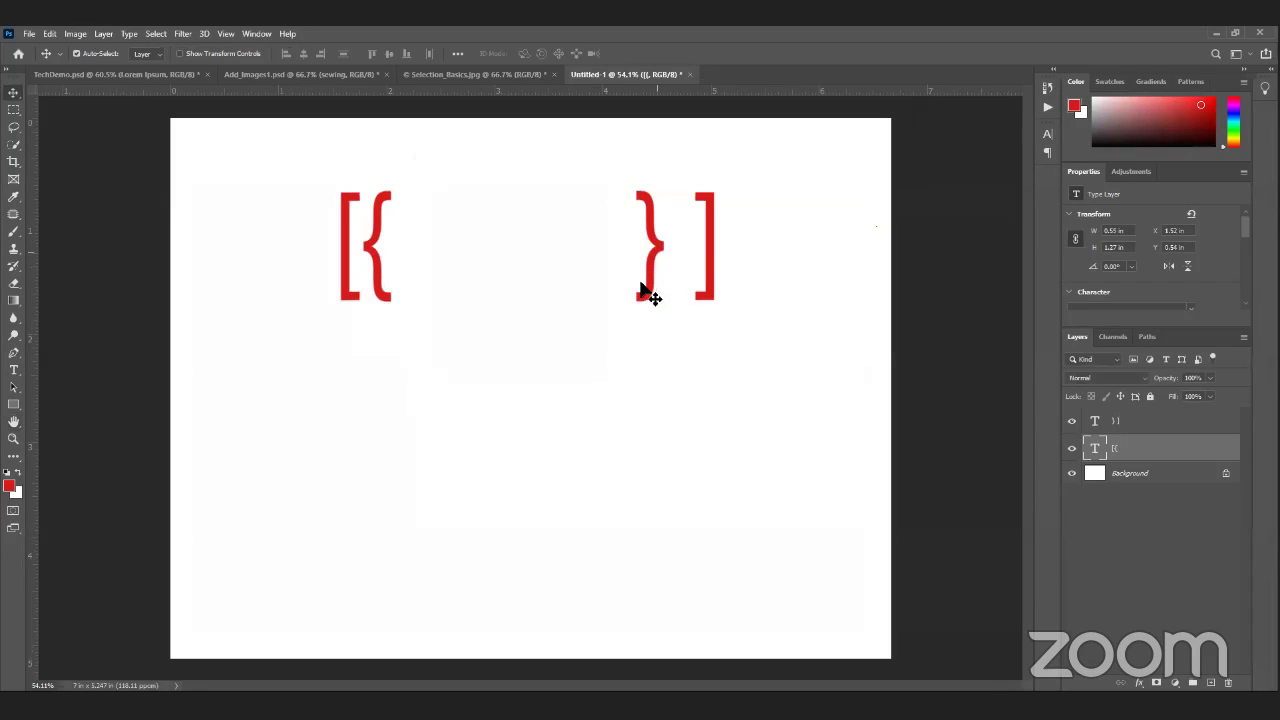
Step: Resize the image proportionally to 8 inches wide and fit the page in the window
click(75, 33)
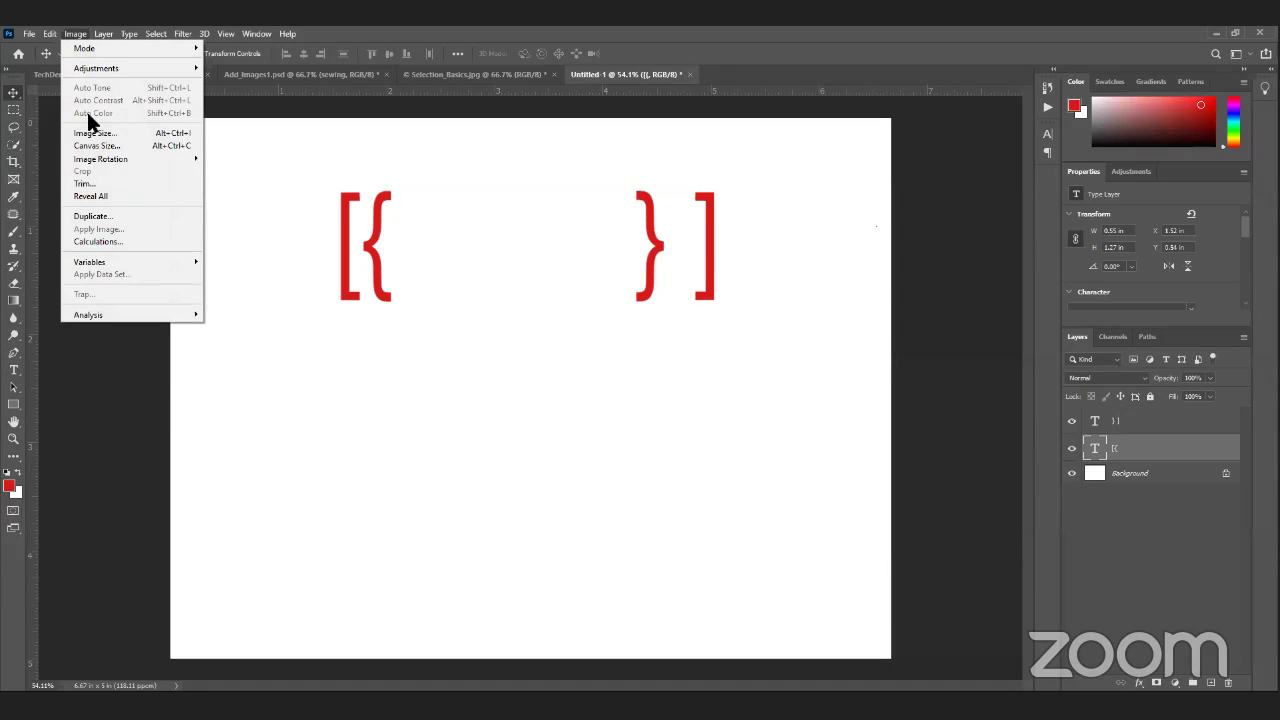
click(97, 134)
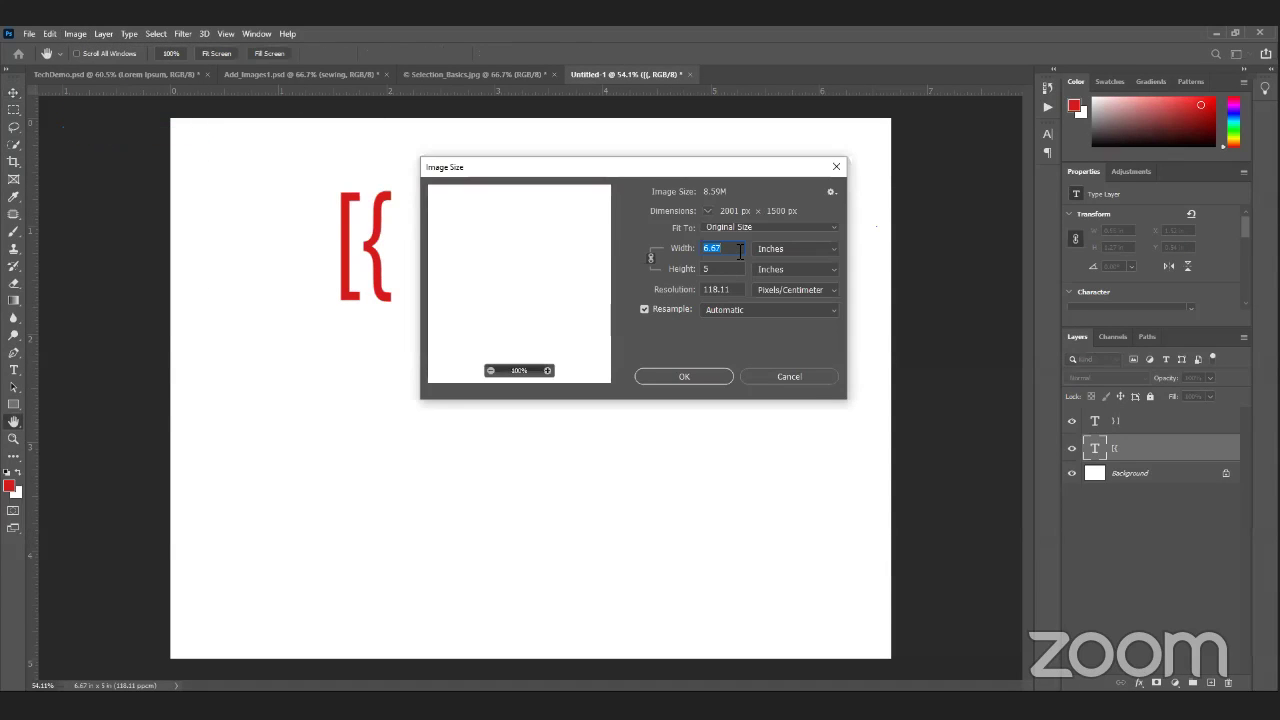
text(8)
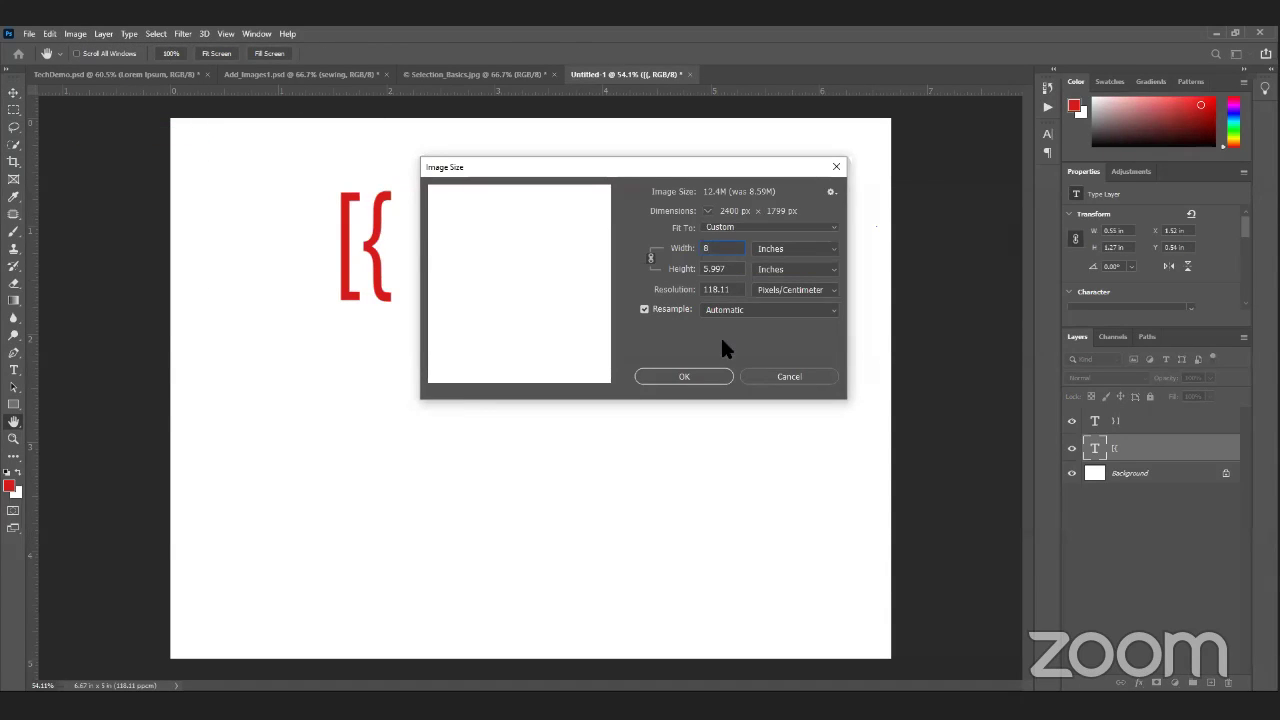
key(Return)
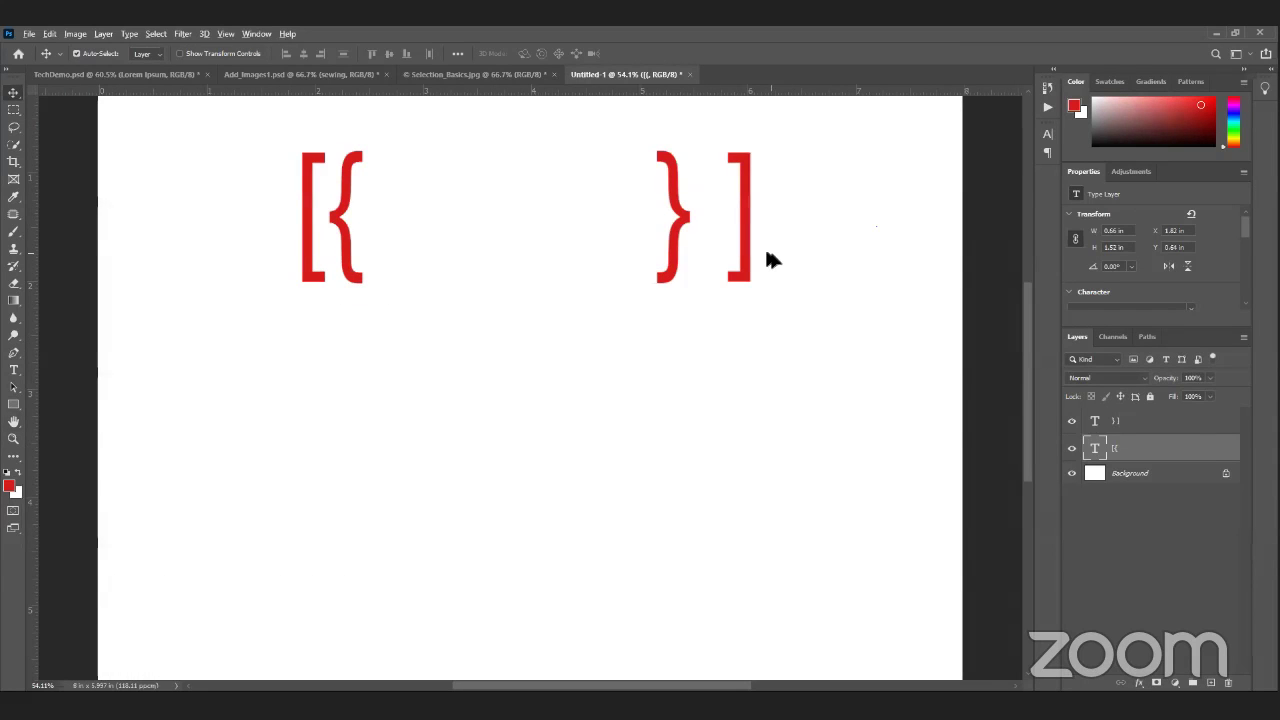
key(ctrl+0)
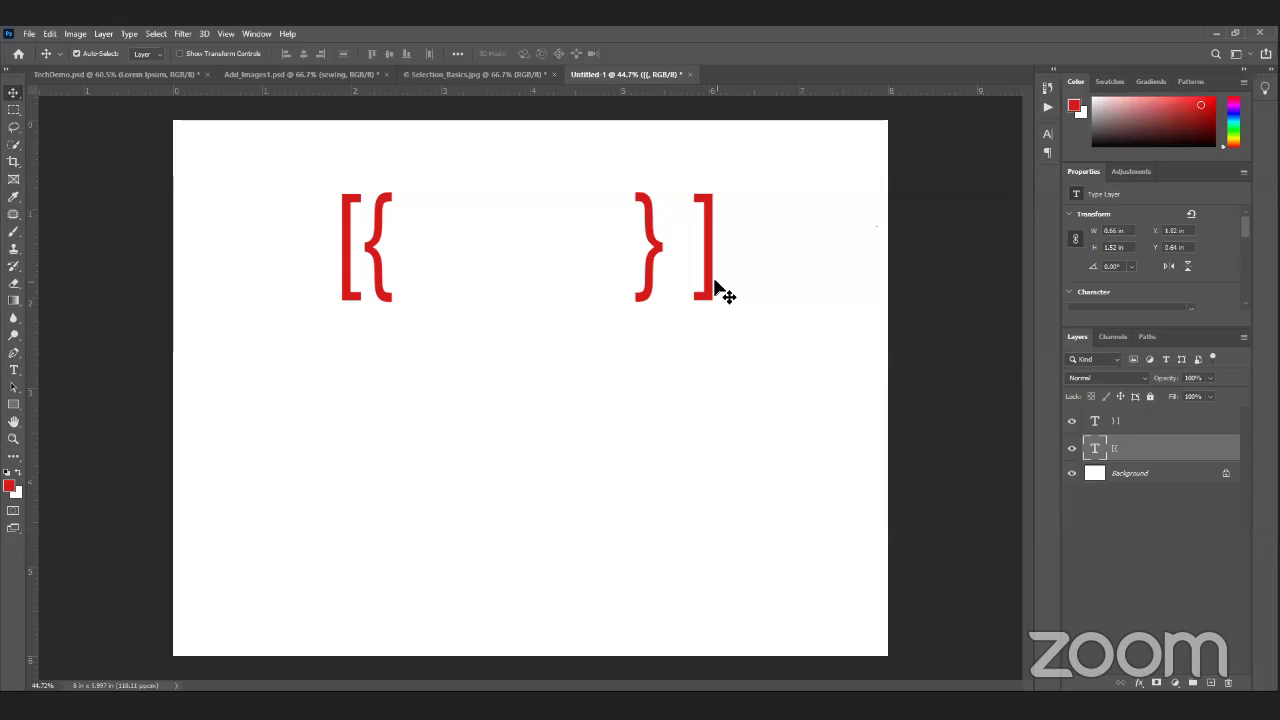
Step: Reopen Image Size to check the width units, then cancel without changes
click(50, 33)
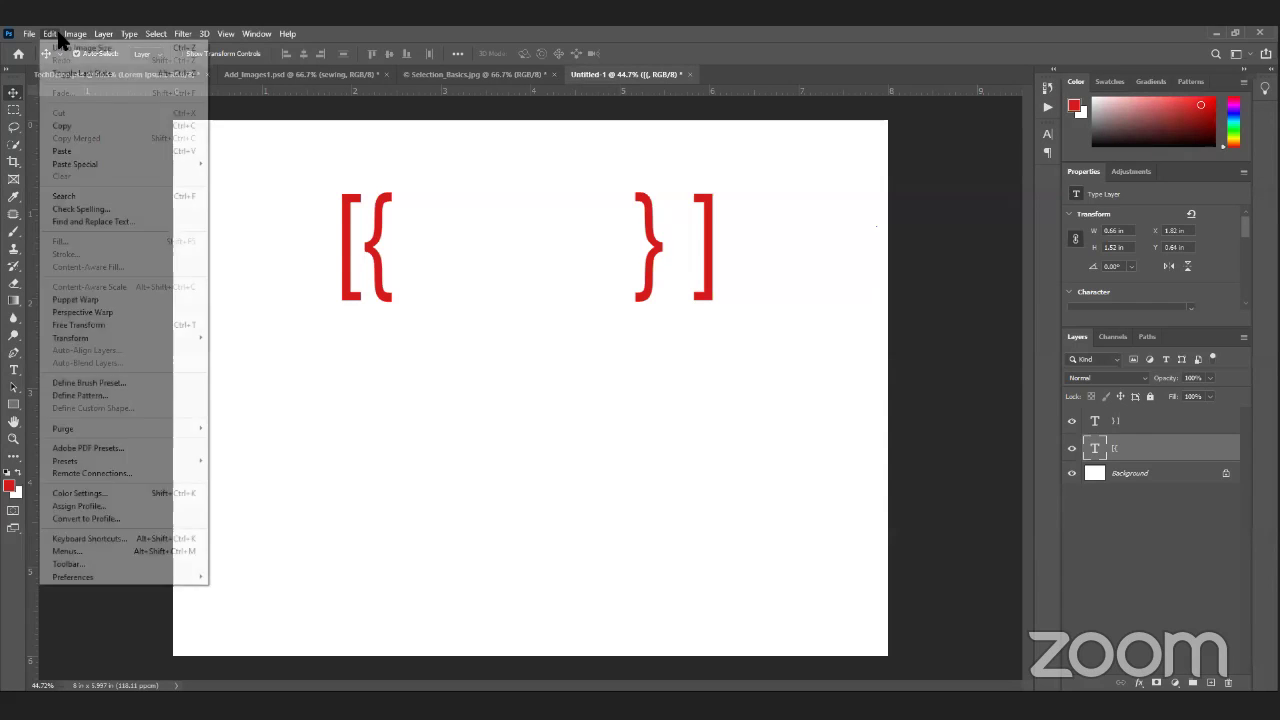
mouse_move(70, 38)
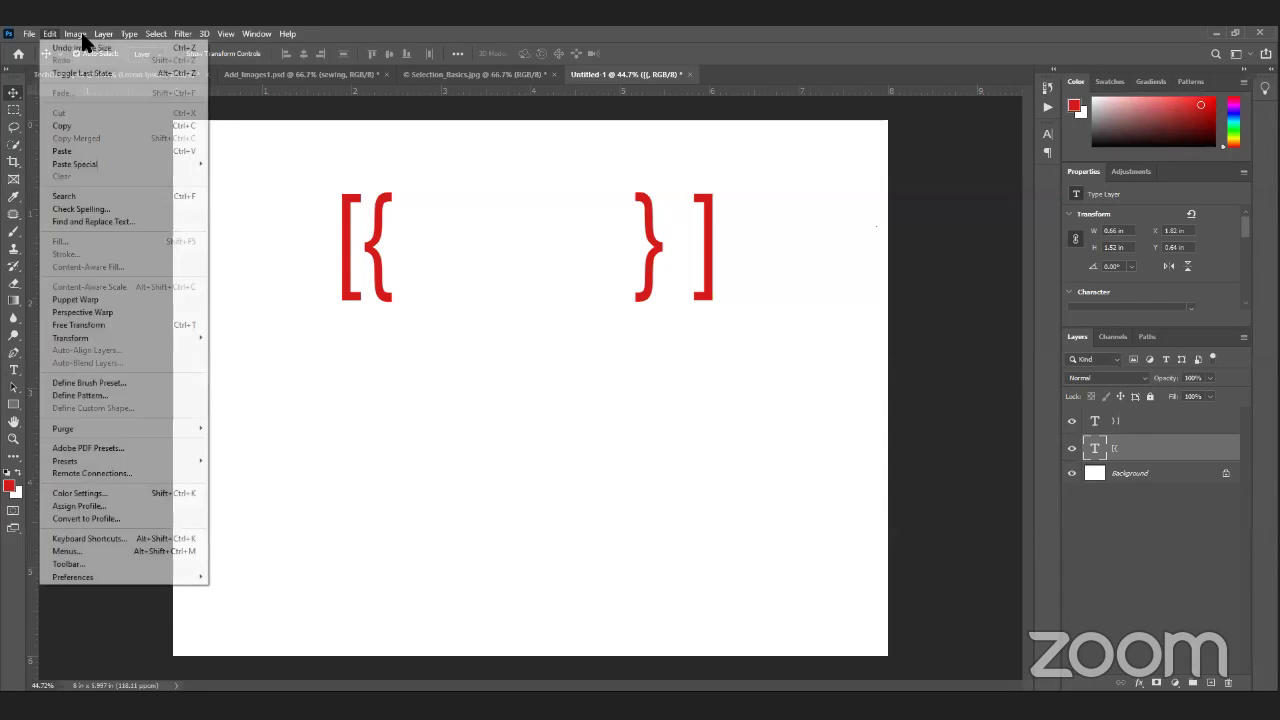
click(95, 133)
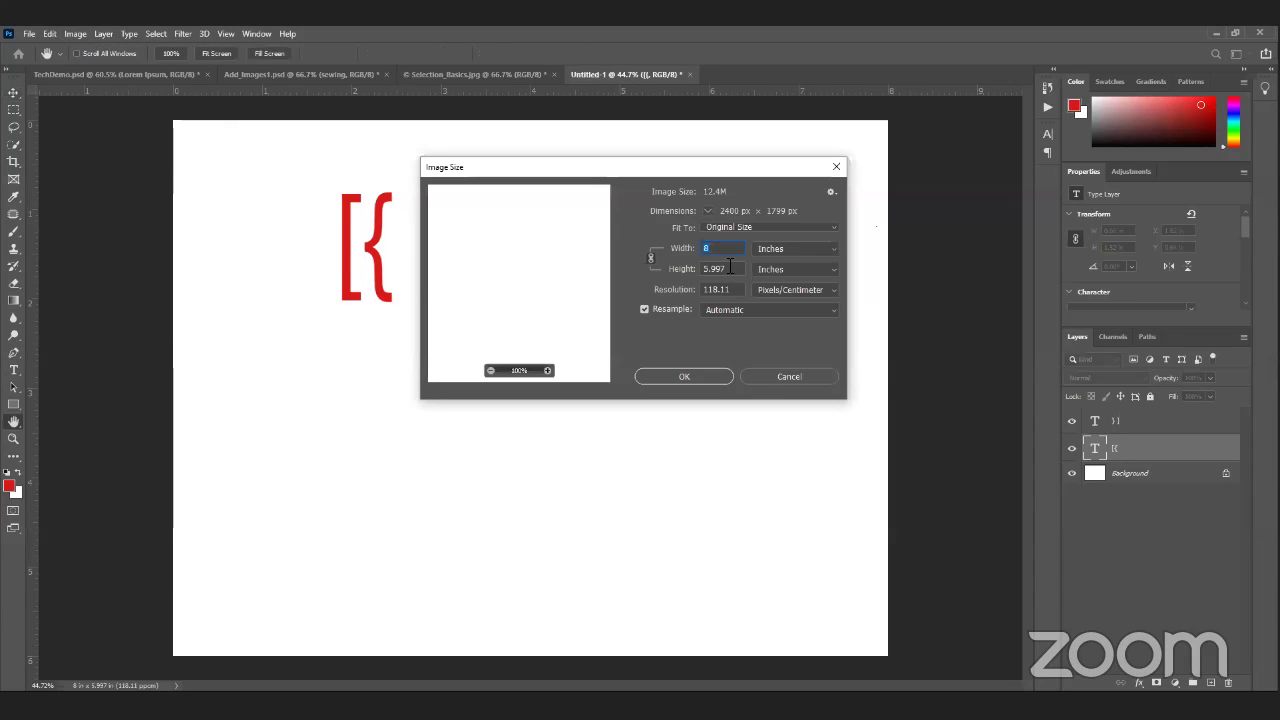
click(792, 250)
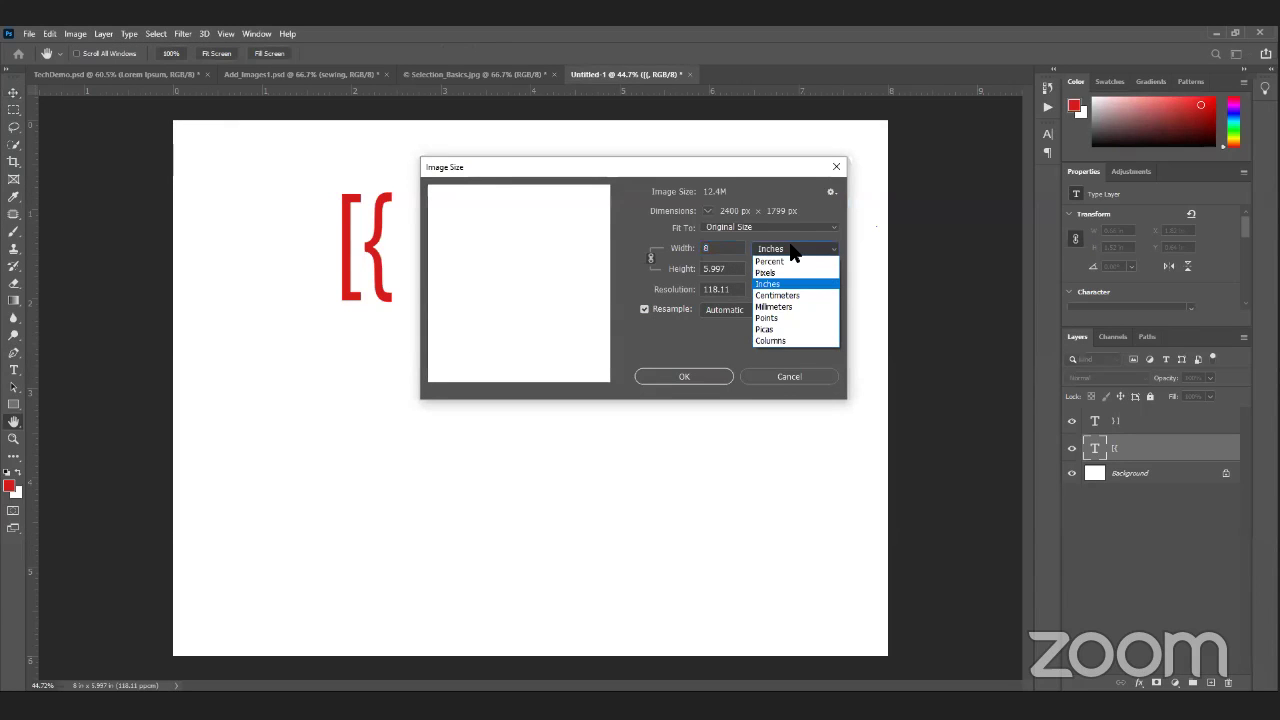
click(717, 340)
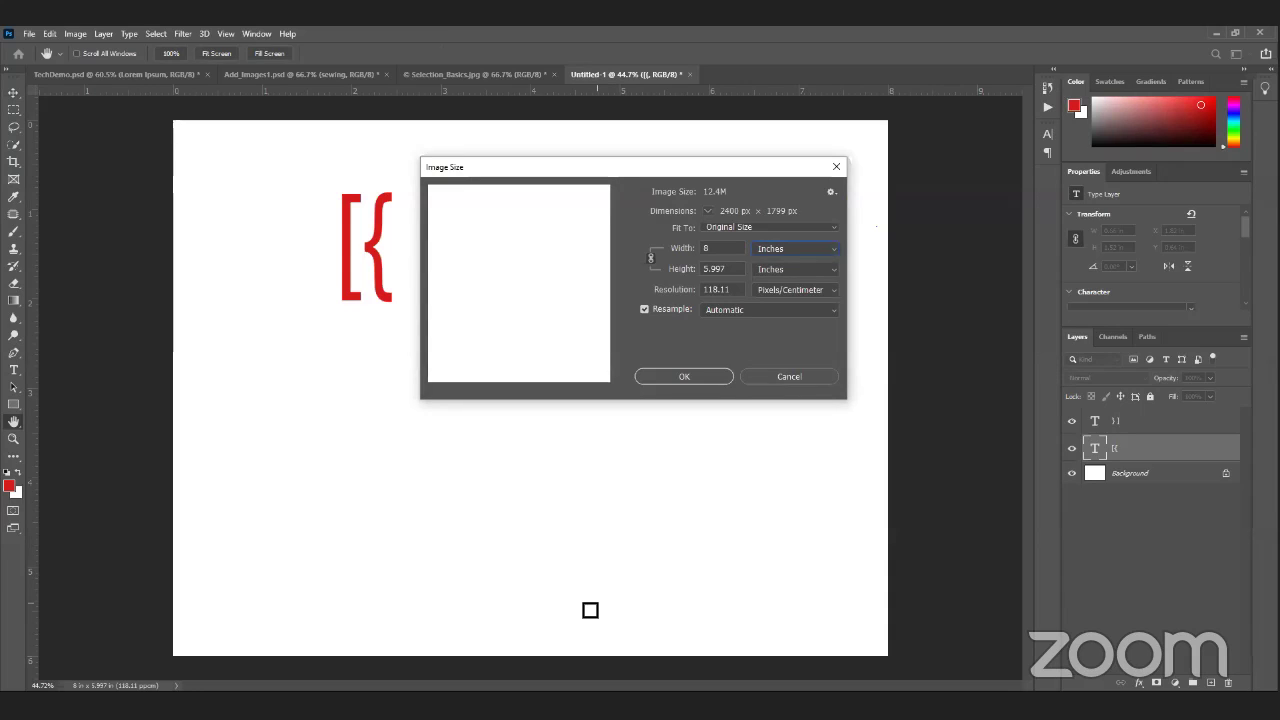
click(804, 375)
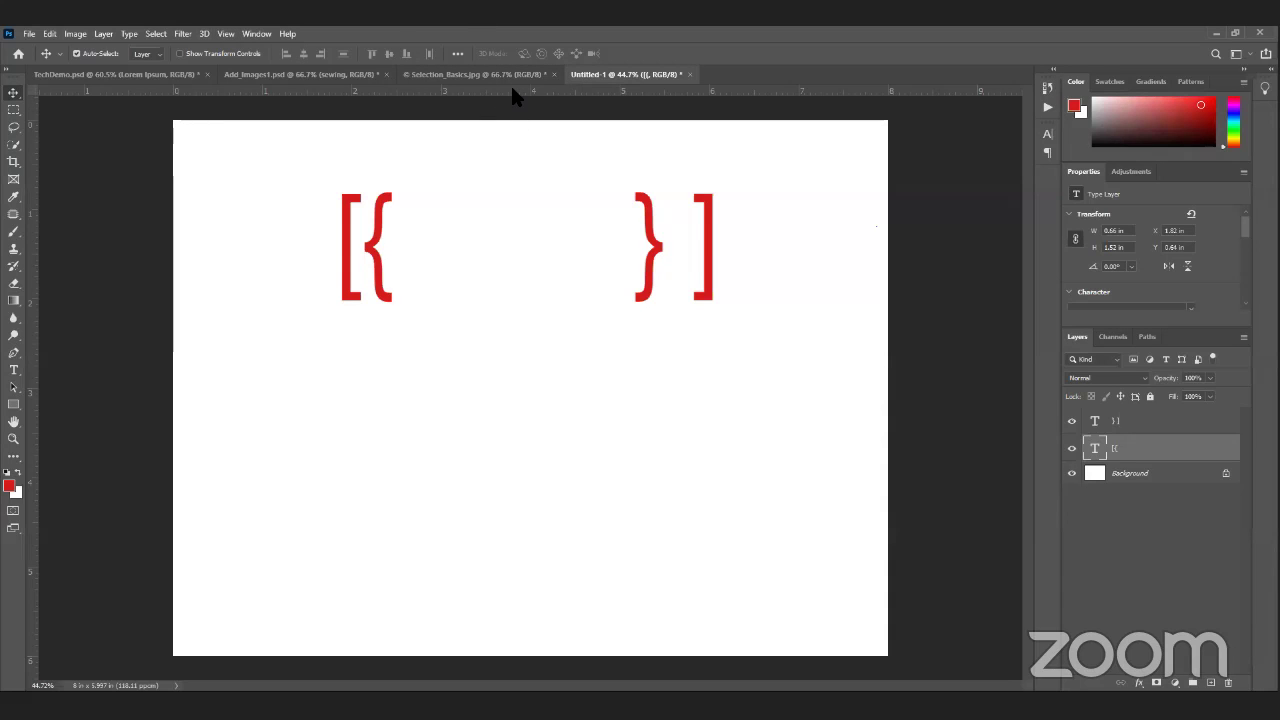
Step: Add a horizontal guide at 1.423 in and a vertical guide at the page centre
drag(512, 90, 537, 247)
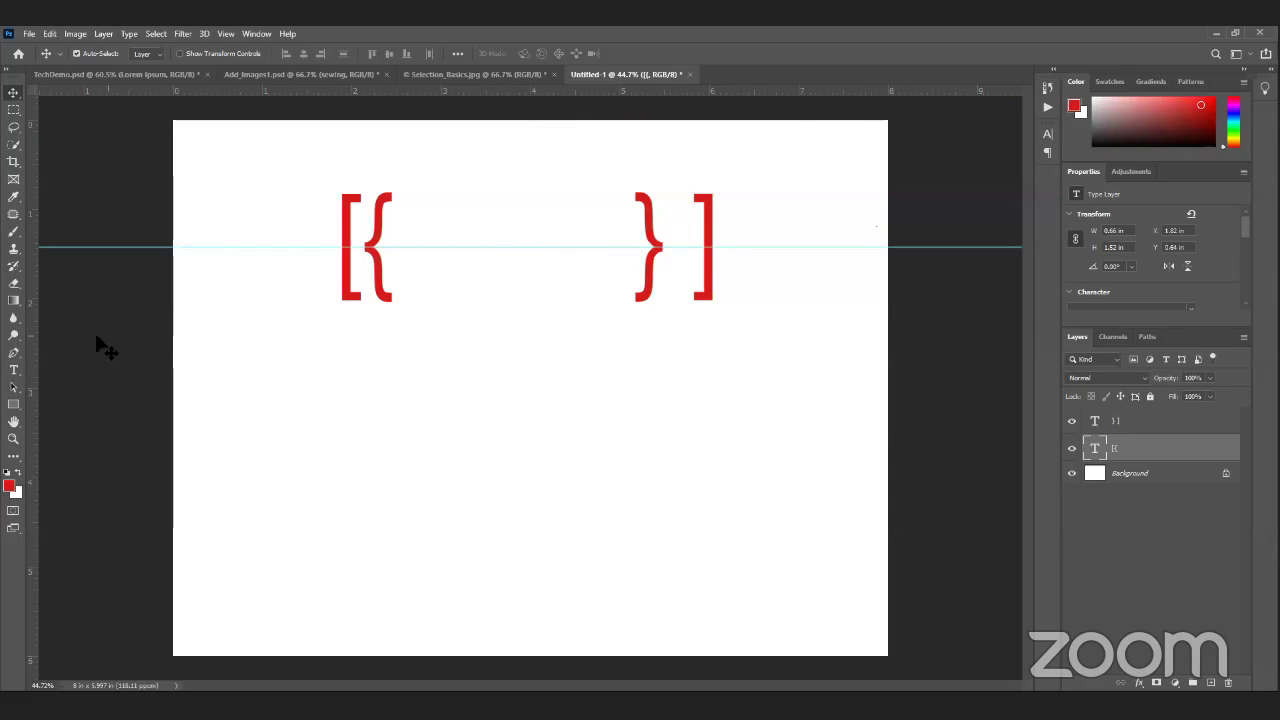
drag(33, 337, 540, 375)
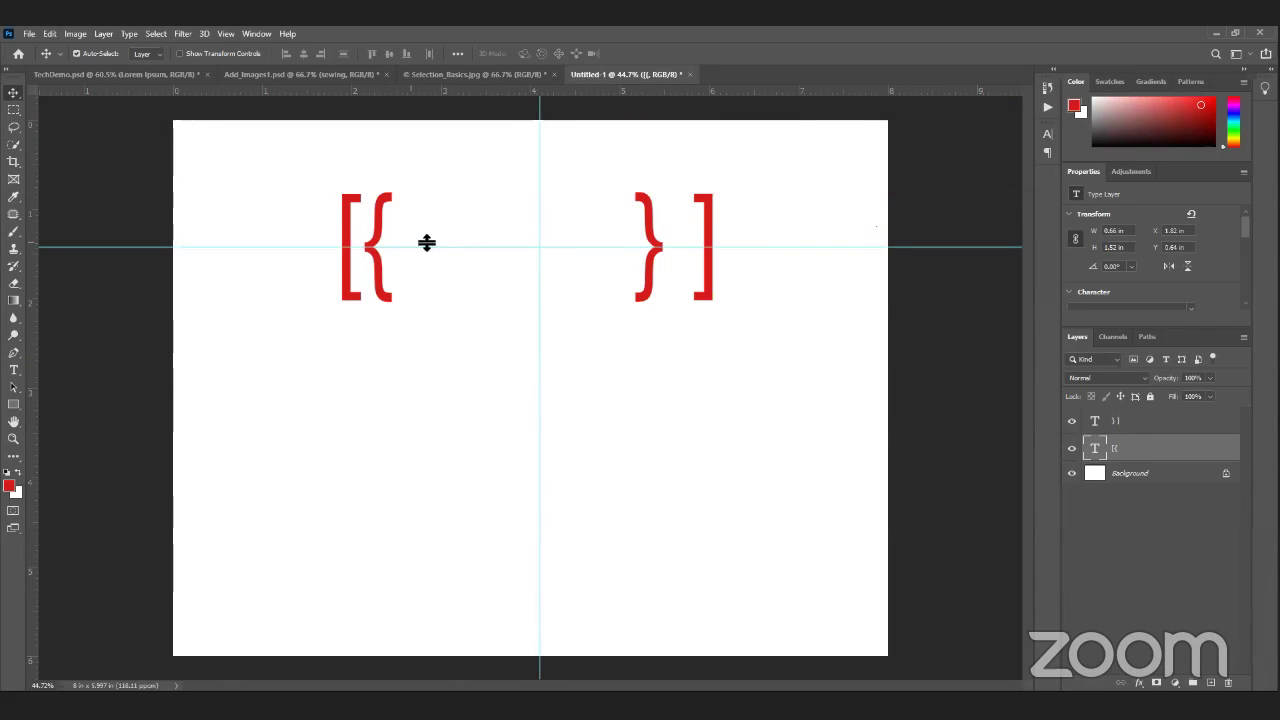
drag(380, 246, 403, 263)
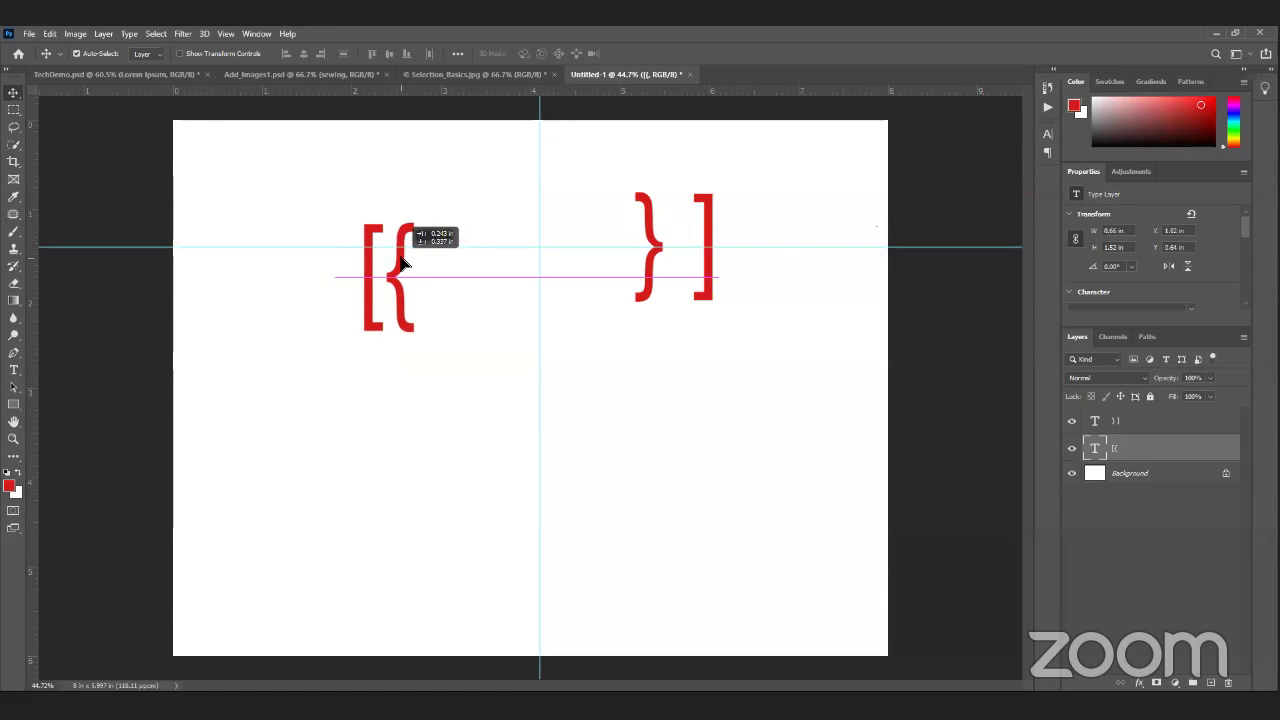
Step: Nudge the '[{' brackets down, then move Selection_Basics.jpg's black rectangle right
drag(403, 263, 403, 270)
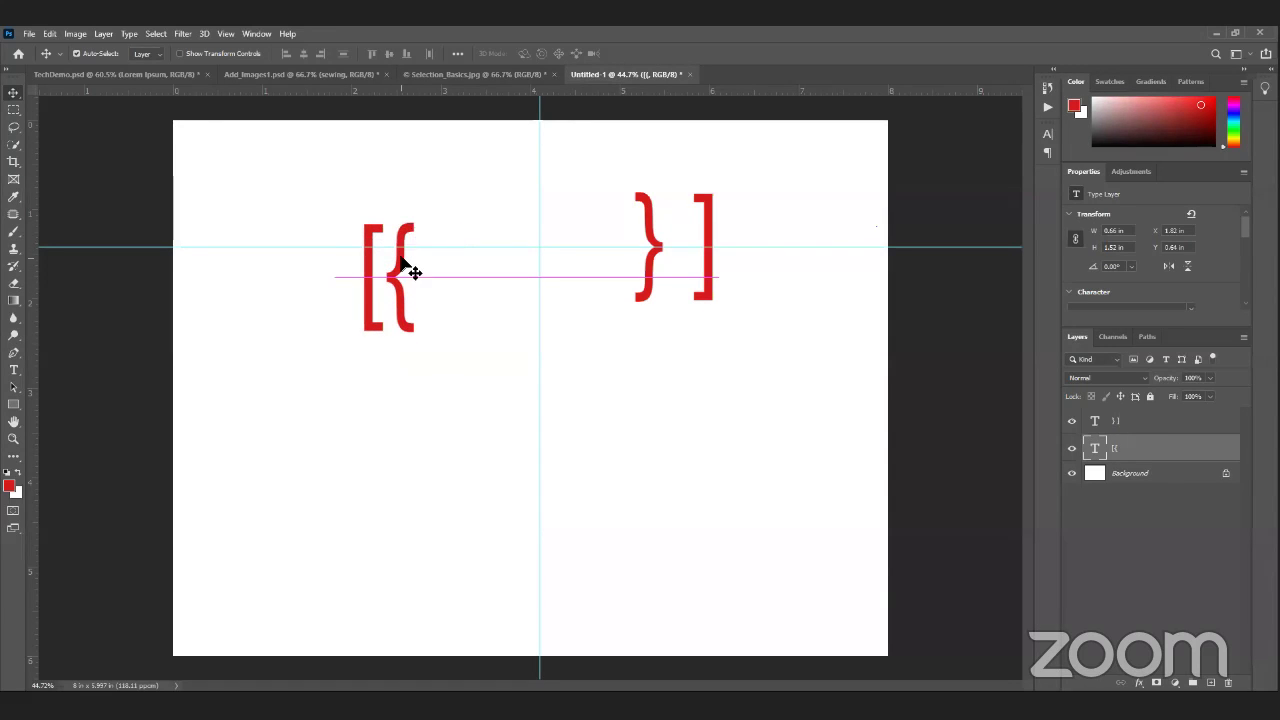
click(446, 74)
drag(518, 304, 585, 298)
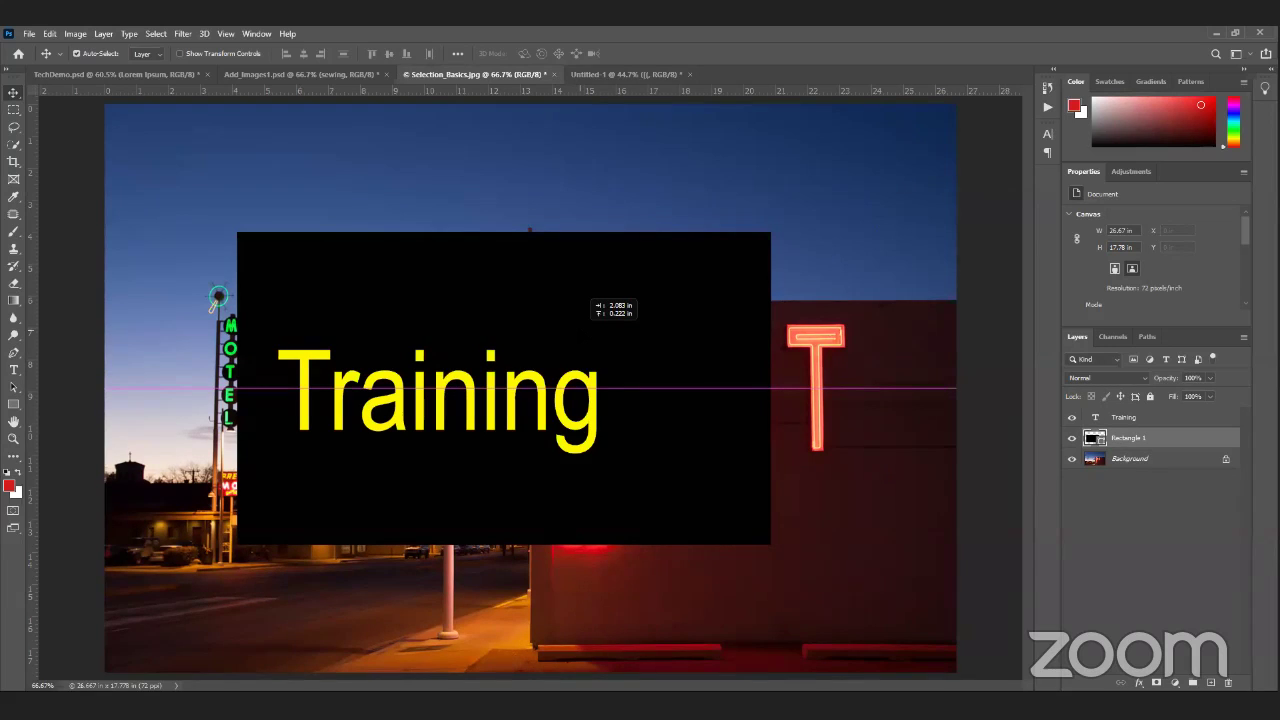
Step: Drag the yellow 'Training' text until smart guides show it centred on the black rectangle
drag(585, 298, 585, 298)
drag(590, 382, 652, 377)
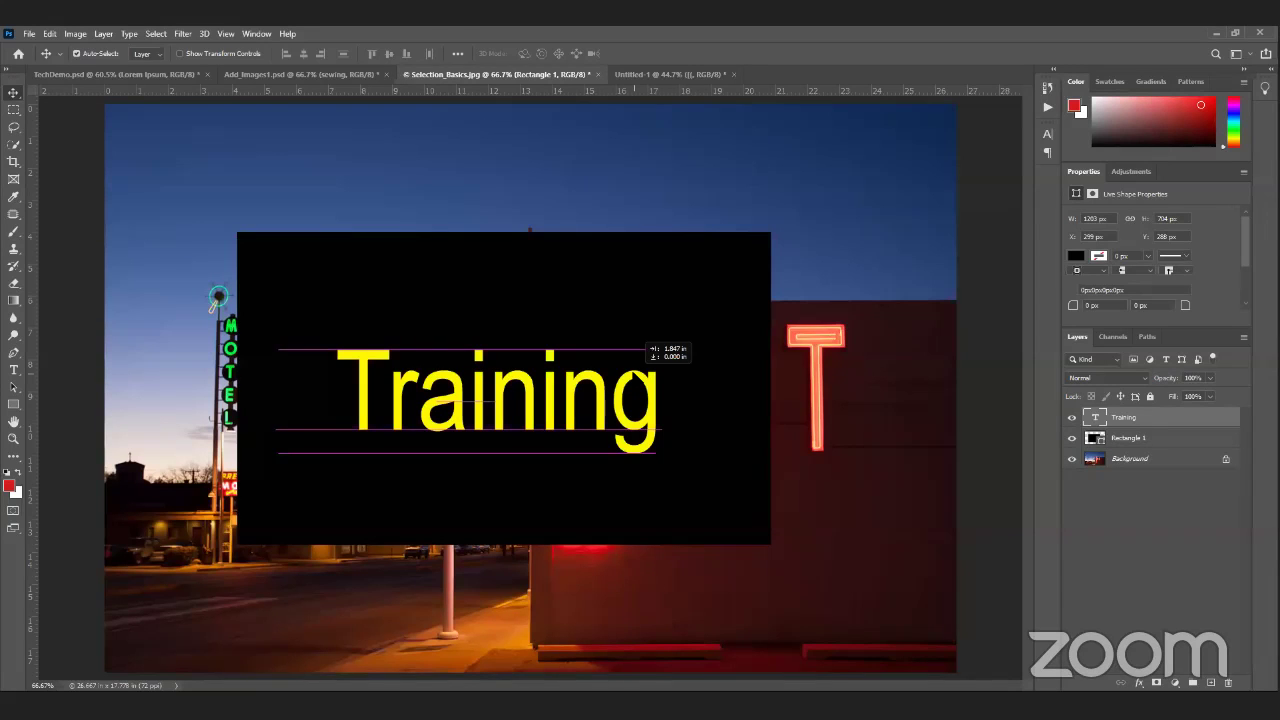
drag(640, 377, 665, 367)
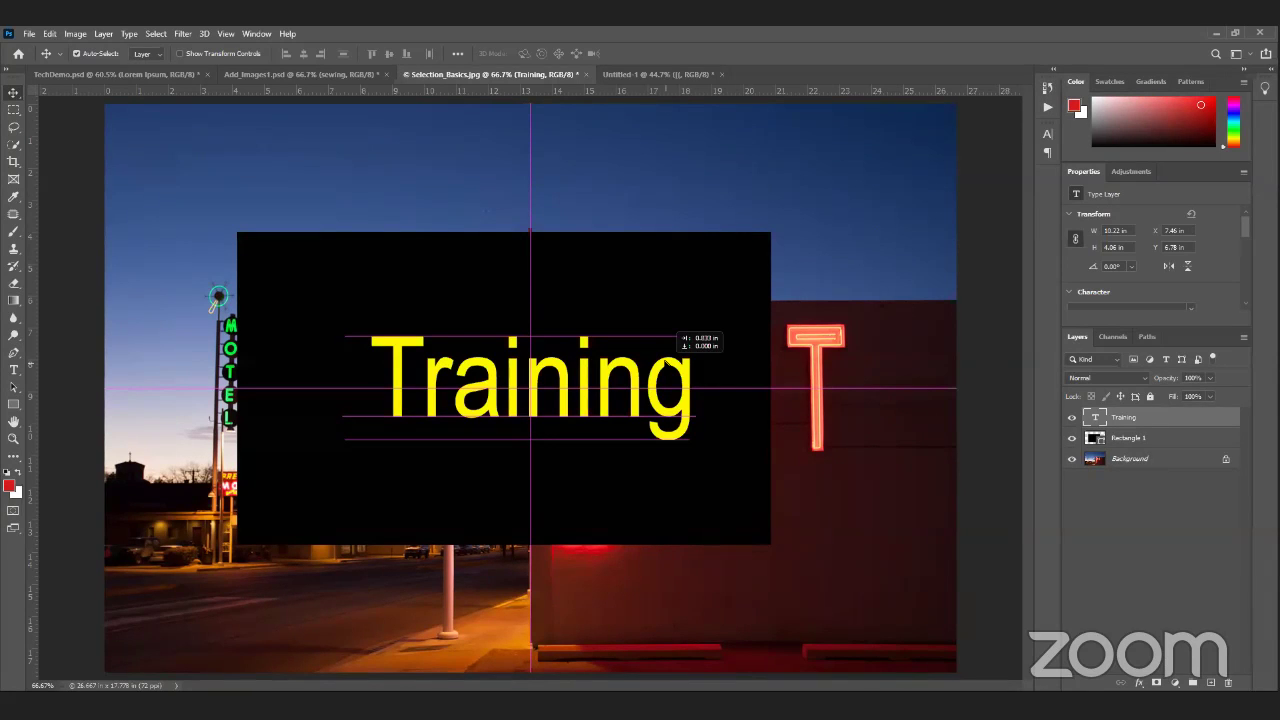
drag(668, 366, 668, 366)
Step: Roughly position the sewing photo on the left and the measuring photo on the right
click(295, 74)
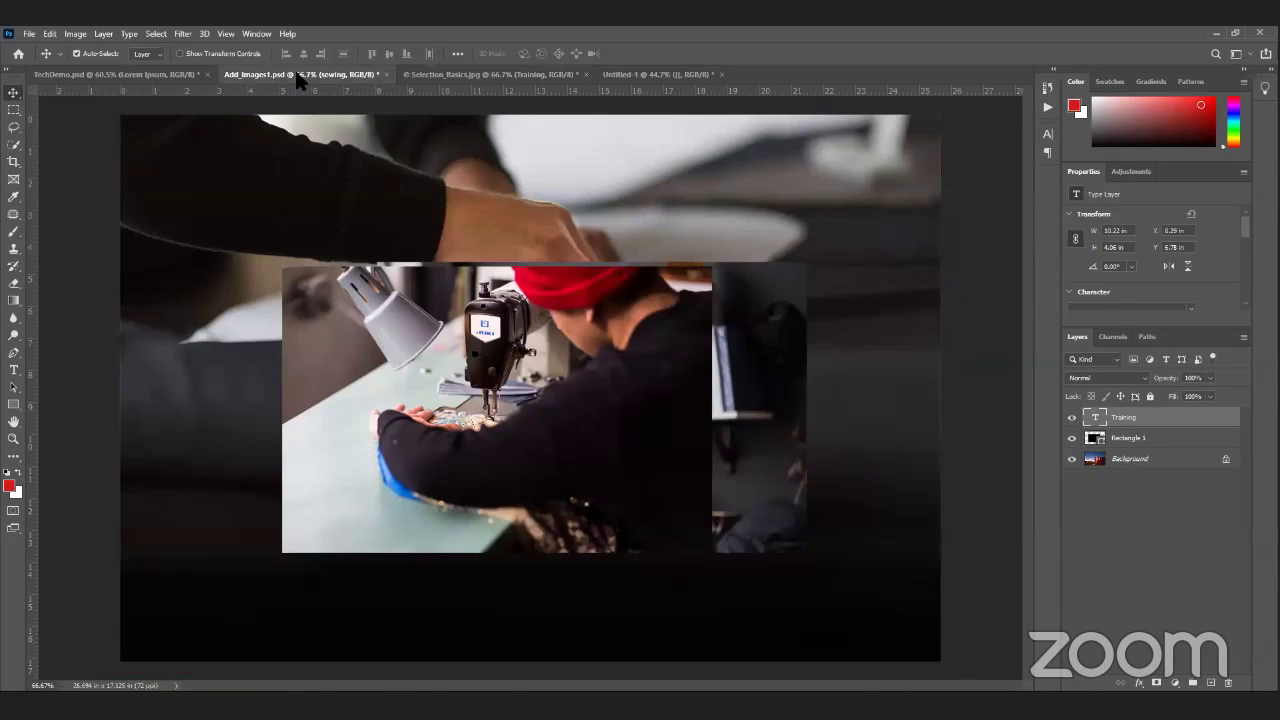
drag(554, 382, 400, 370)
drag(636, 378, 757, 278)
drag(424, 372, 486, 378)
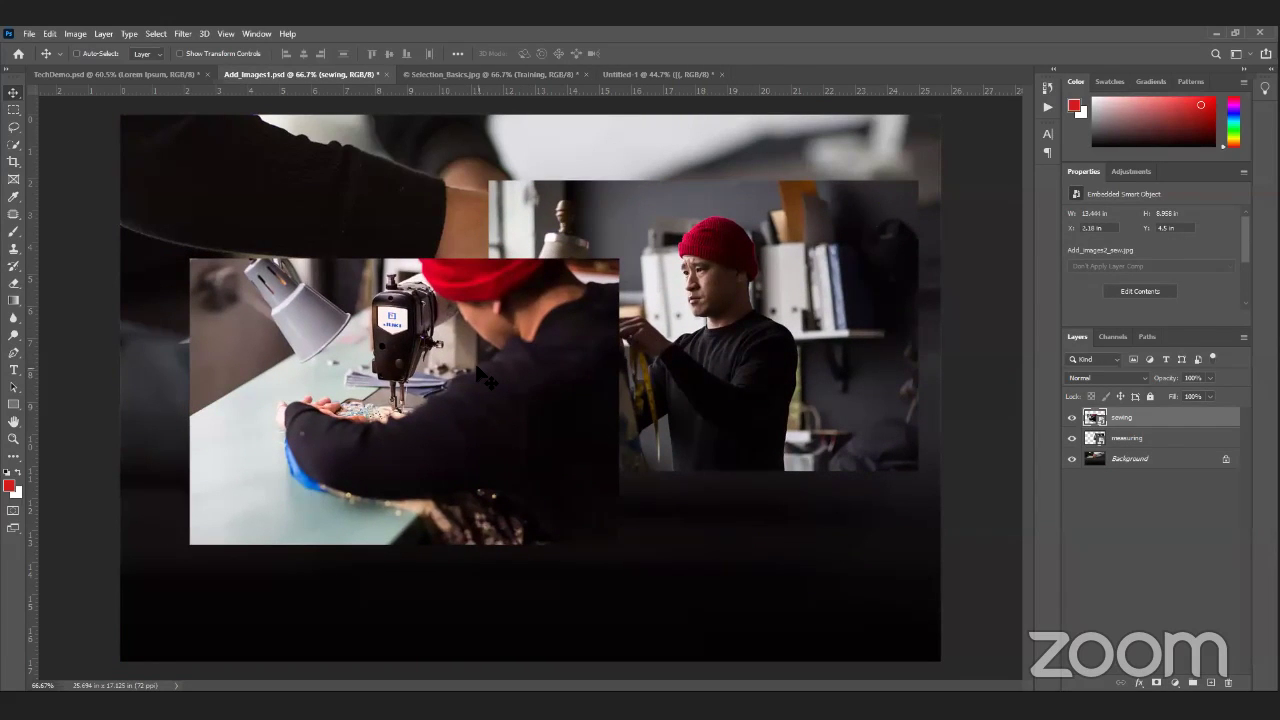
Step: Shrink the sewing and measuring photos and set the measuring photo beside the sewing photo
key(ctrl+z)
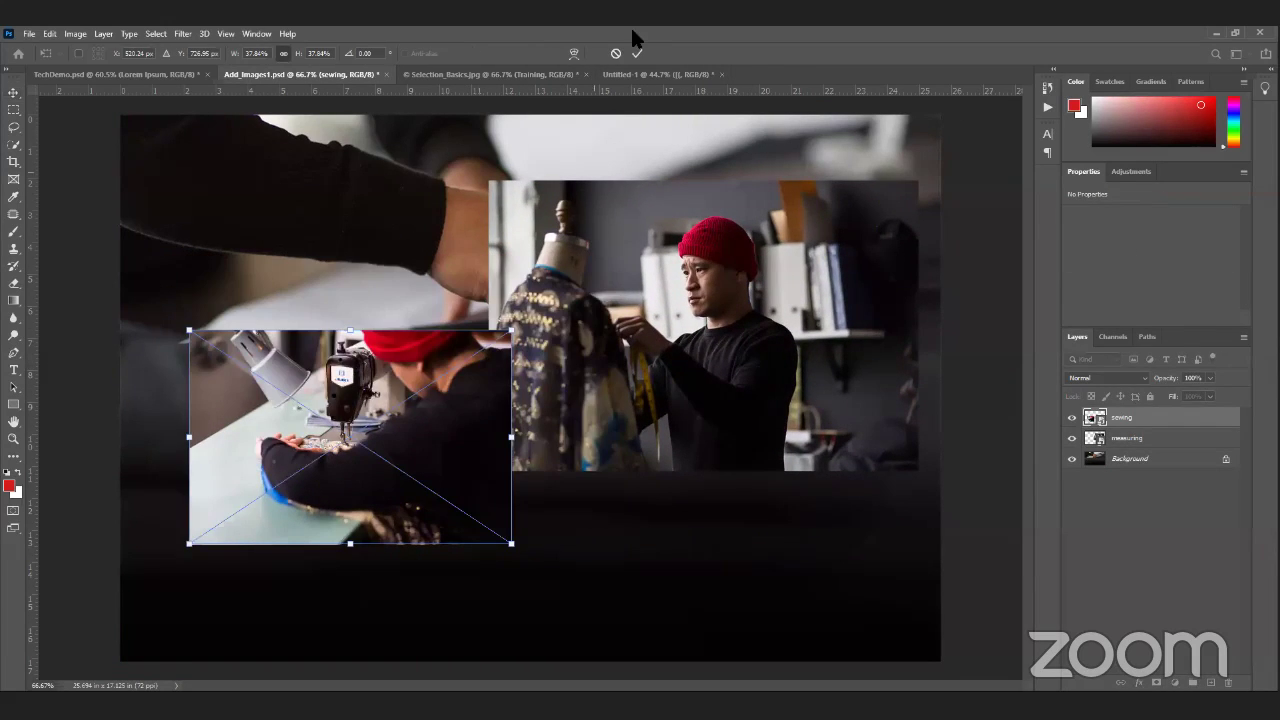
key(Return)
key(alt+bracketleft)
key(ctrl+t)
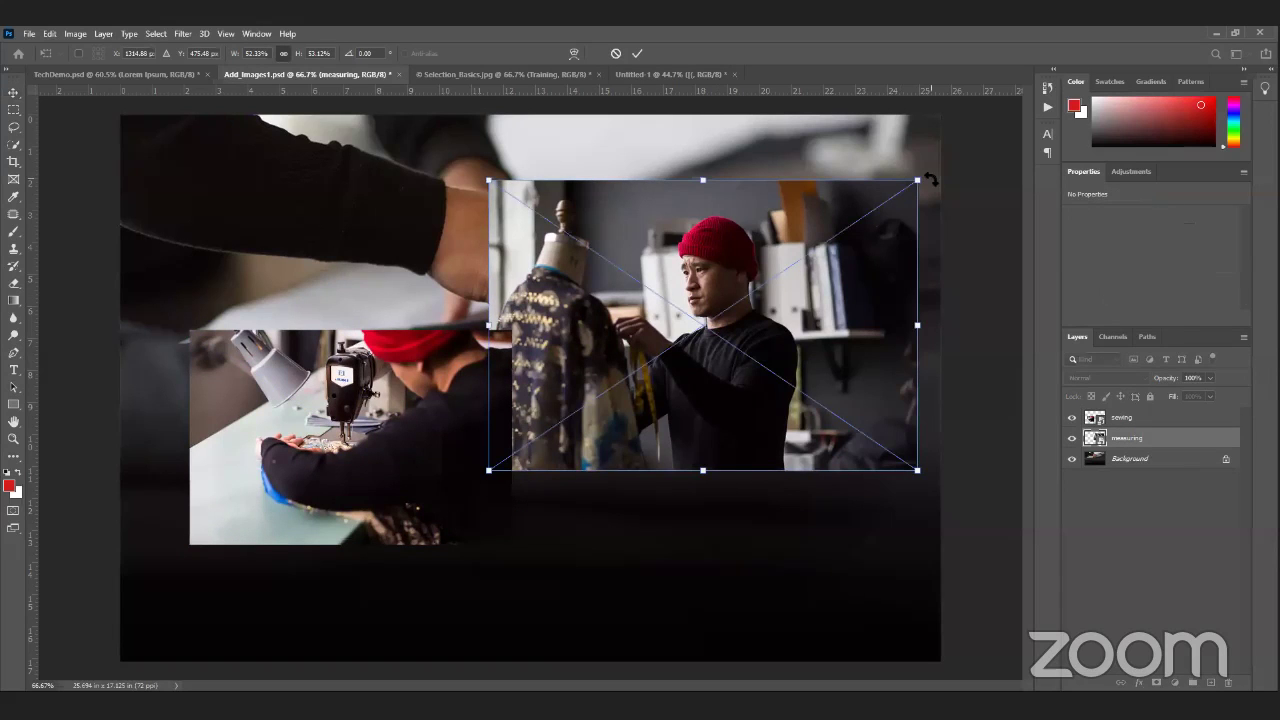
drag(918, 181, 782, 272)
drag(703, 268, 727, 357)
click(637, 53)
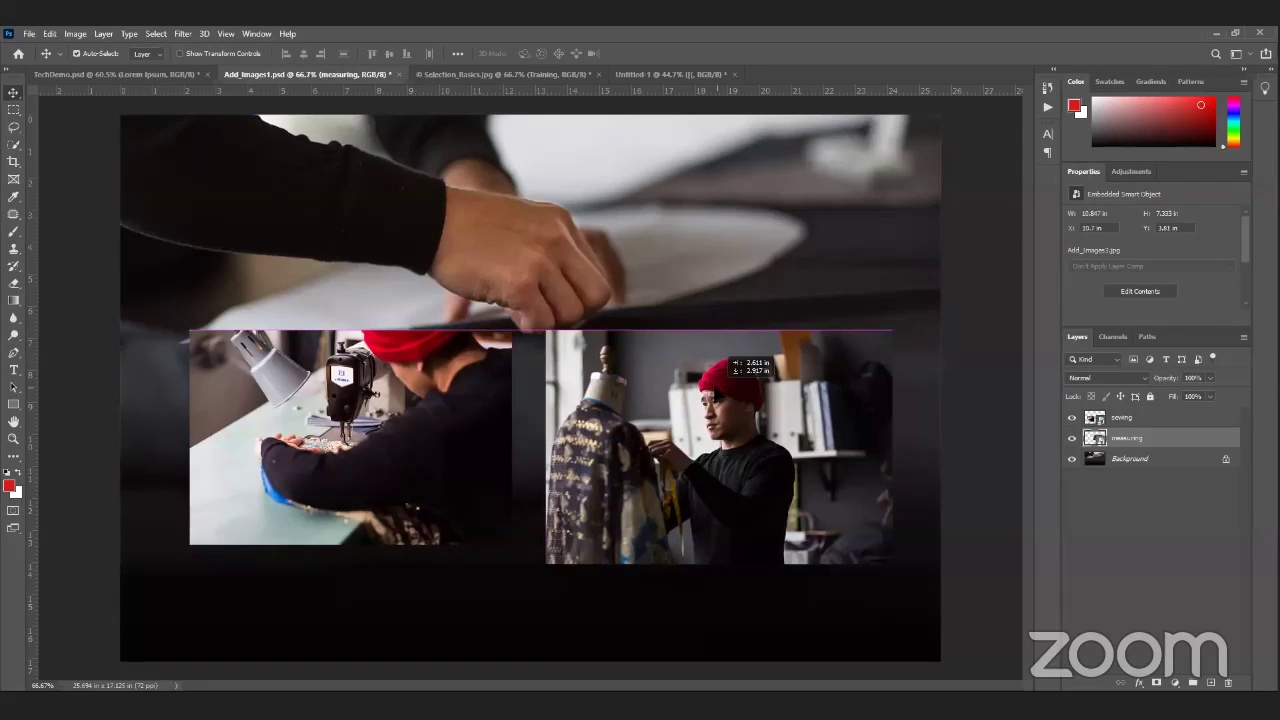
mouse_move(727, 357)
mouse_down()
mouse_move(700, 357)
mouse_move(711, 357)
mouse_up()
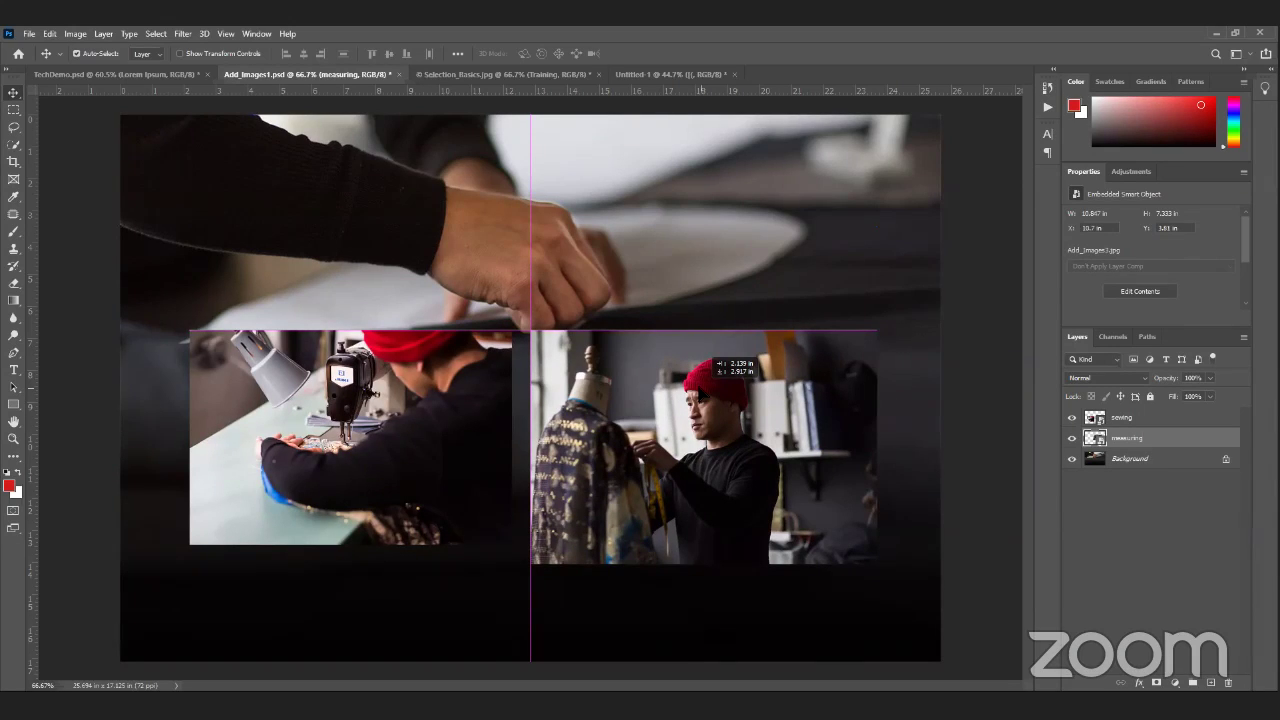
drag(712, 358, 712, 358)
Step: Enlarge the sewing photo to match the measuring photo's height and align its edge beside it
drag(454, 398, 466, 402)
key(ctrl+t)
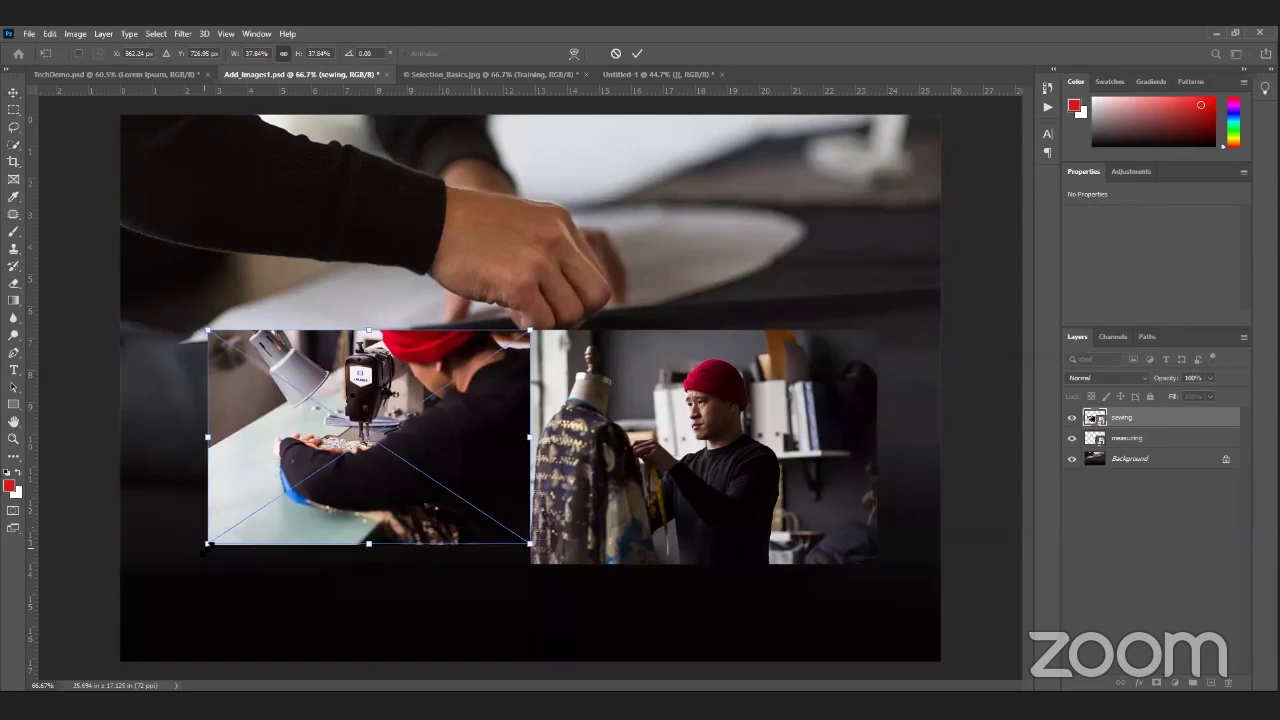
drag(208, 545, 178, 563)
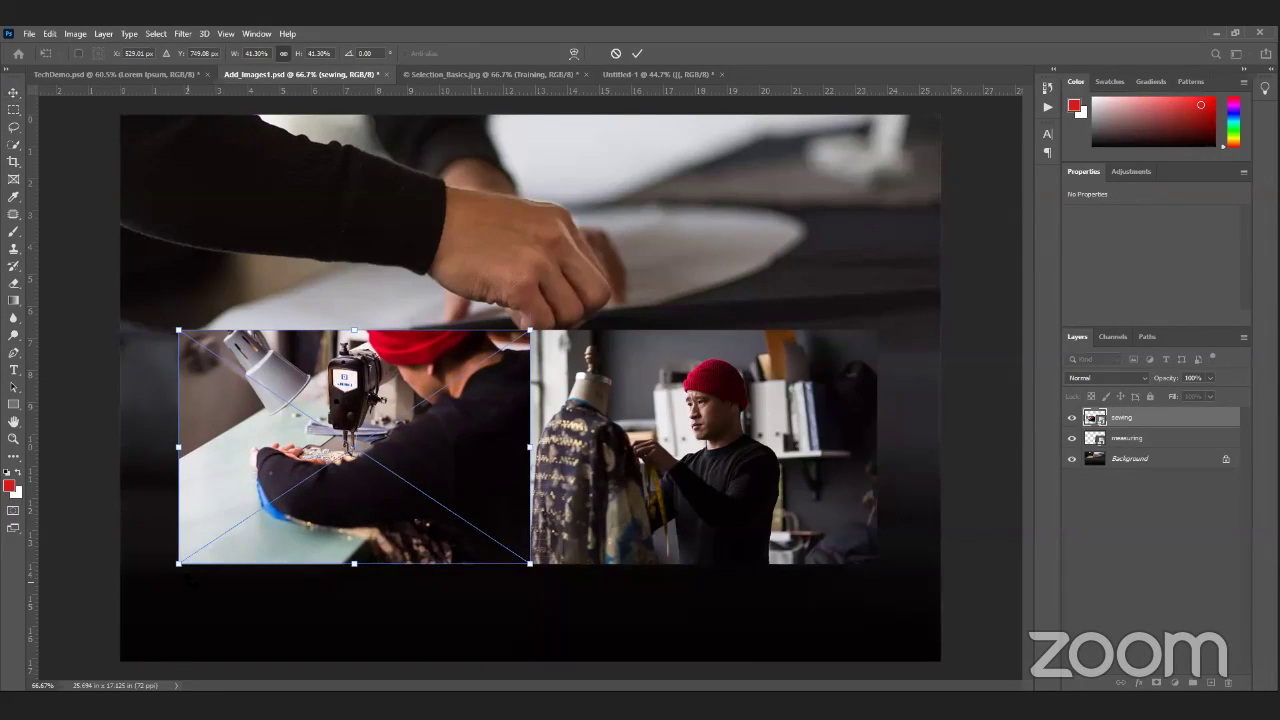
key(Return)
drag(428, 388, 426, 387)
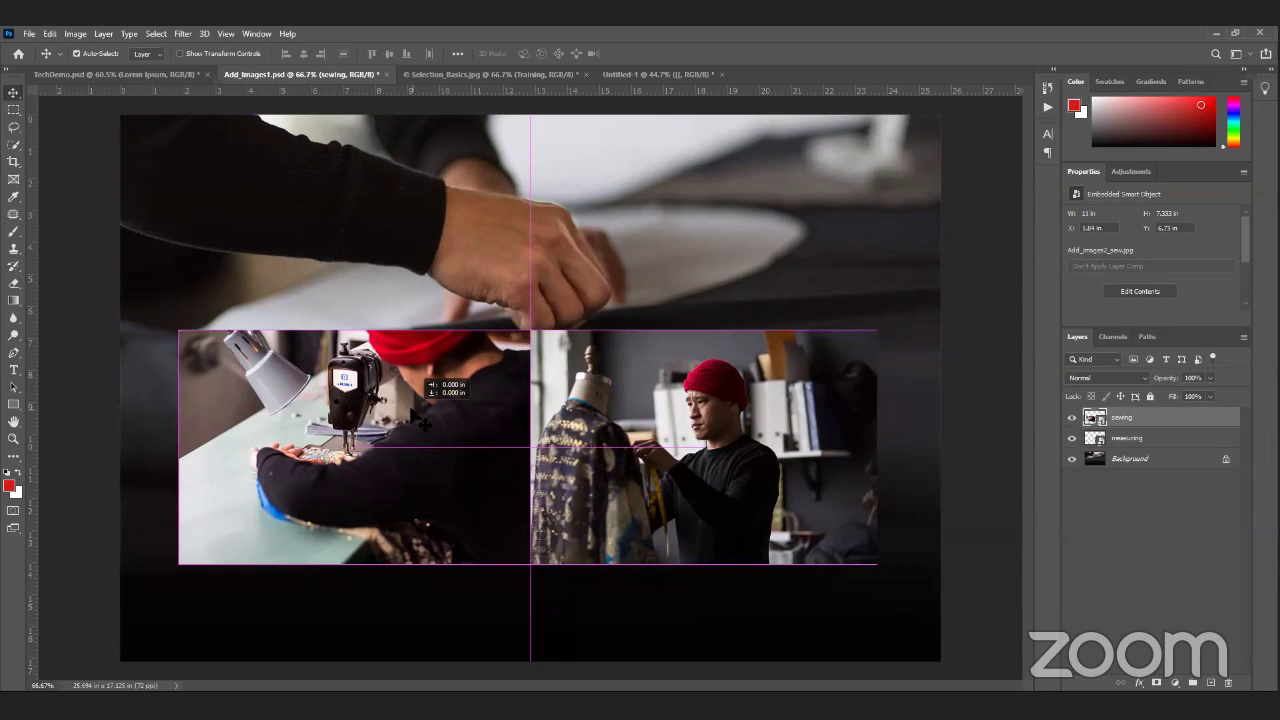
drag(411, 409, 411, 409)
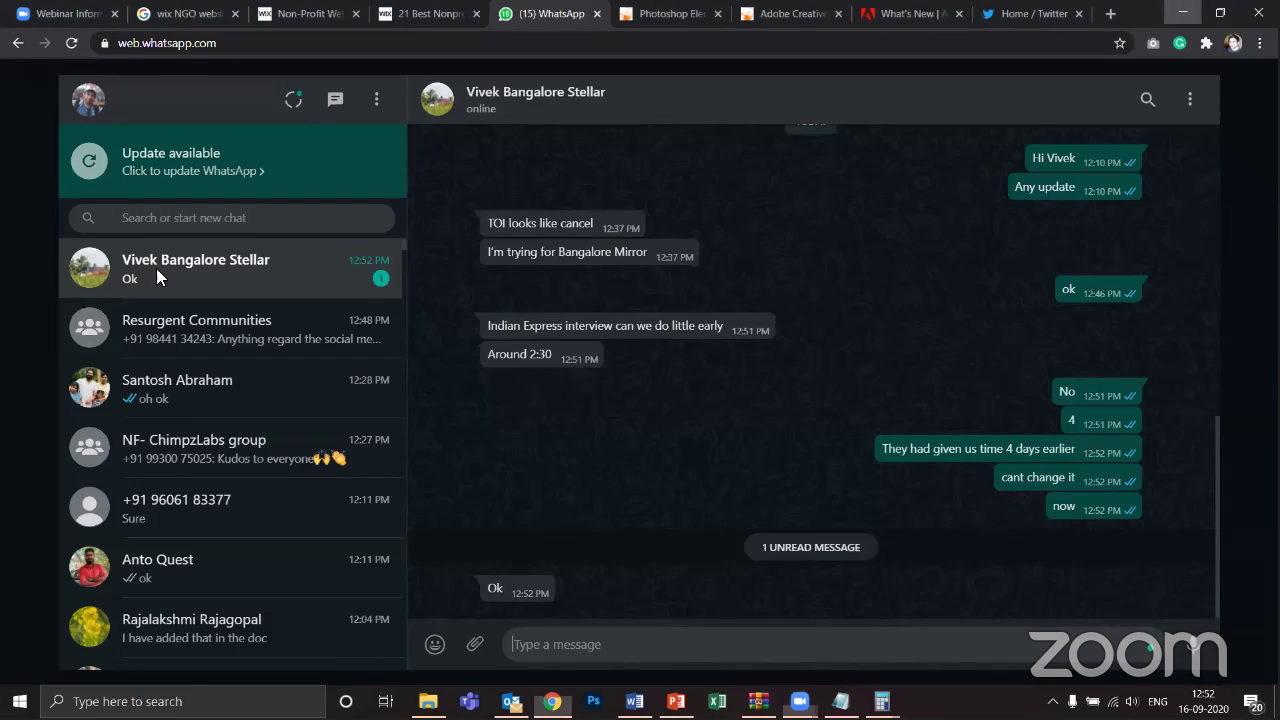
Step: Show the Adobe pricing slide full screen from slide 6, then advance past it
click(552, 701)
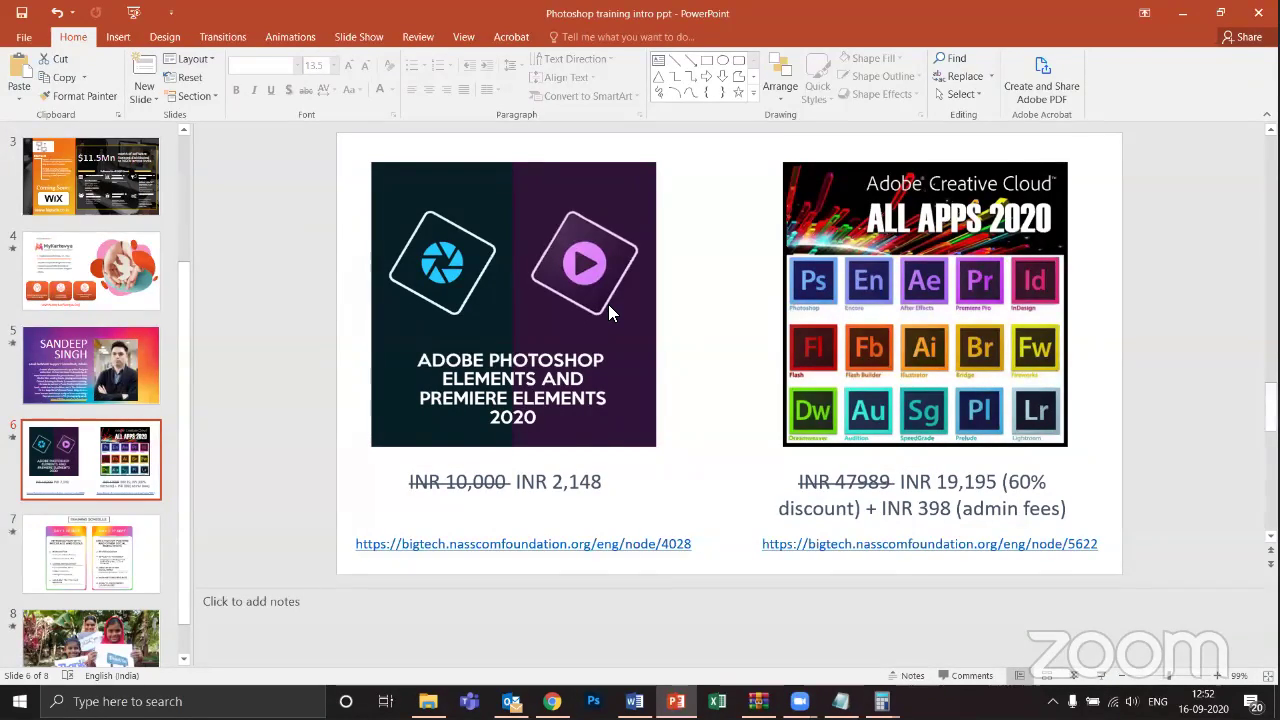
key(shift+F5)
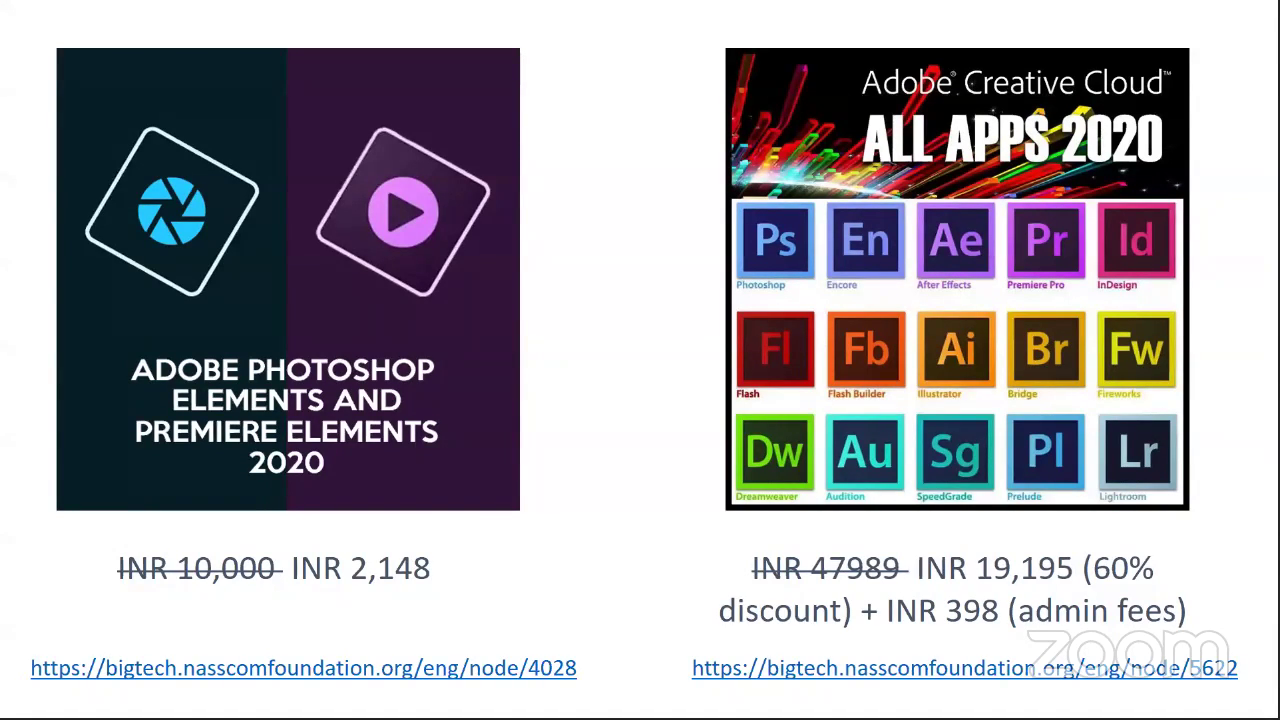
key(Right)
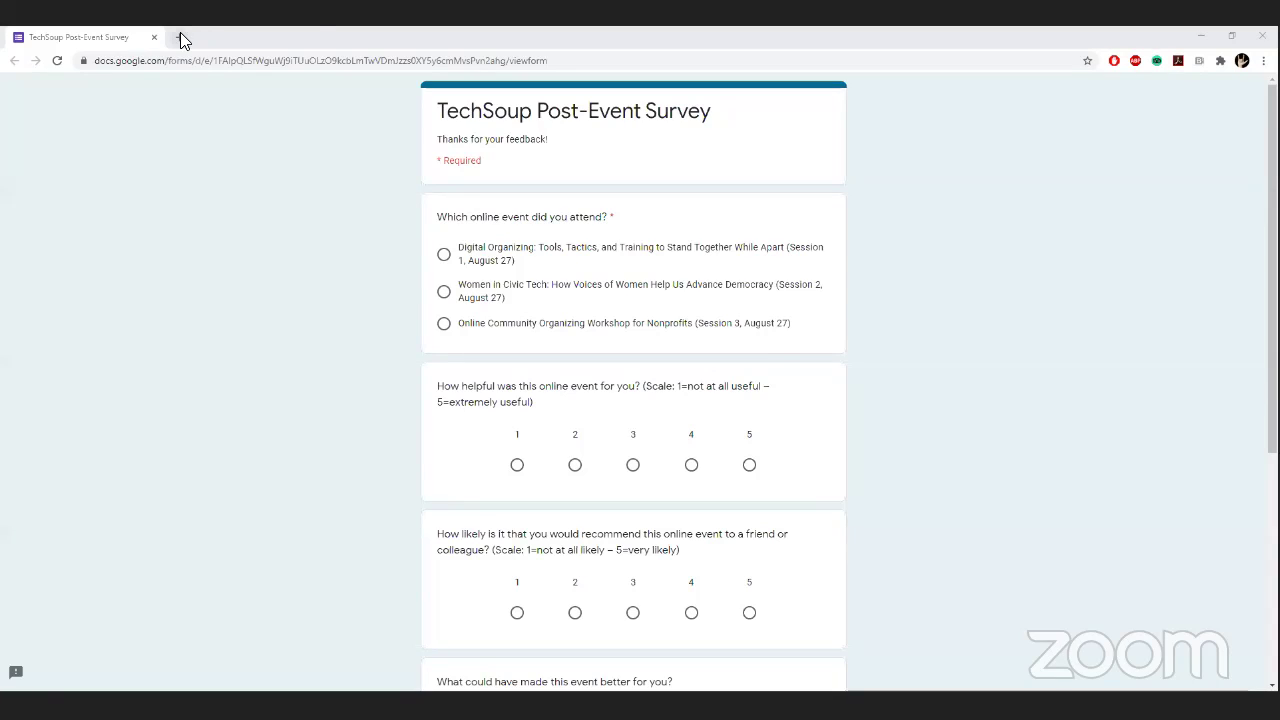
Step: Load adobe.com in a new Chrome tab, reaching Adobe's India homepage
click(183, 36)
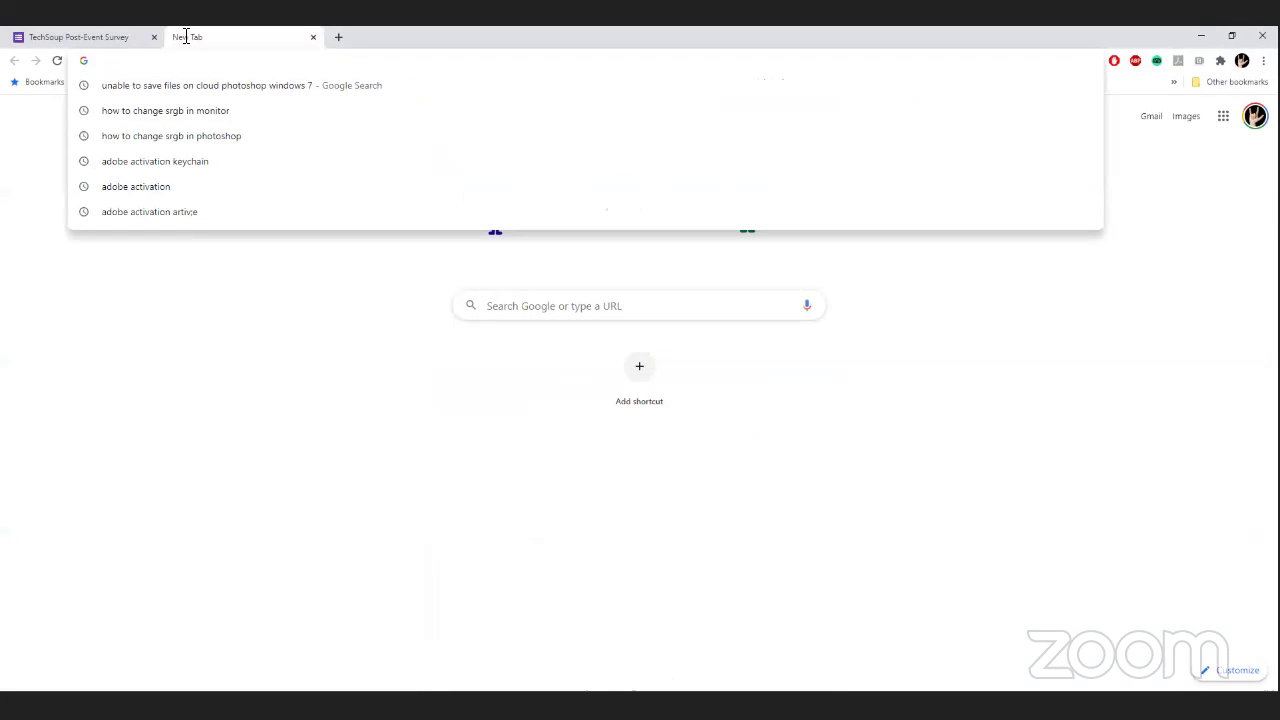
text(adp)
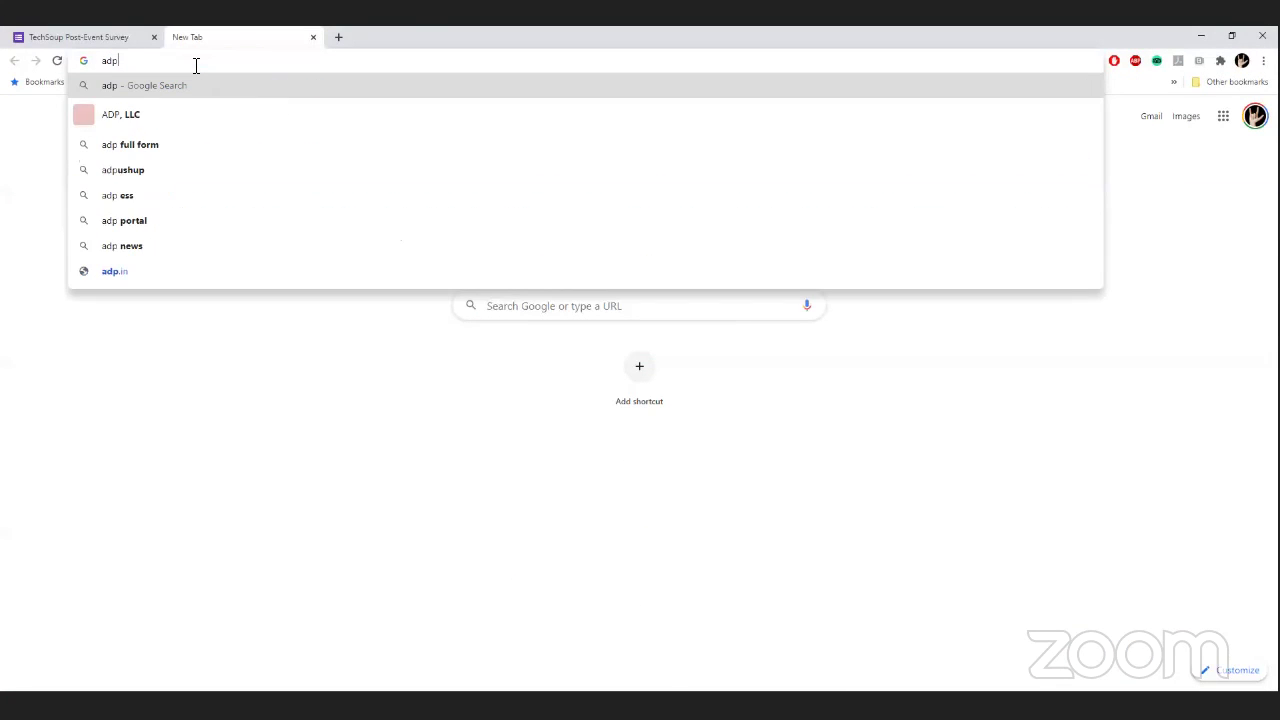
key(BackSpace)
text(o)
key(BackSpace)
key(BackSpace)
text(o)
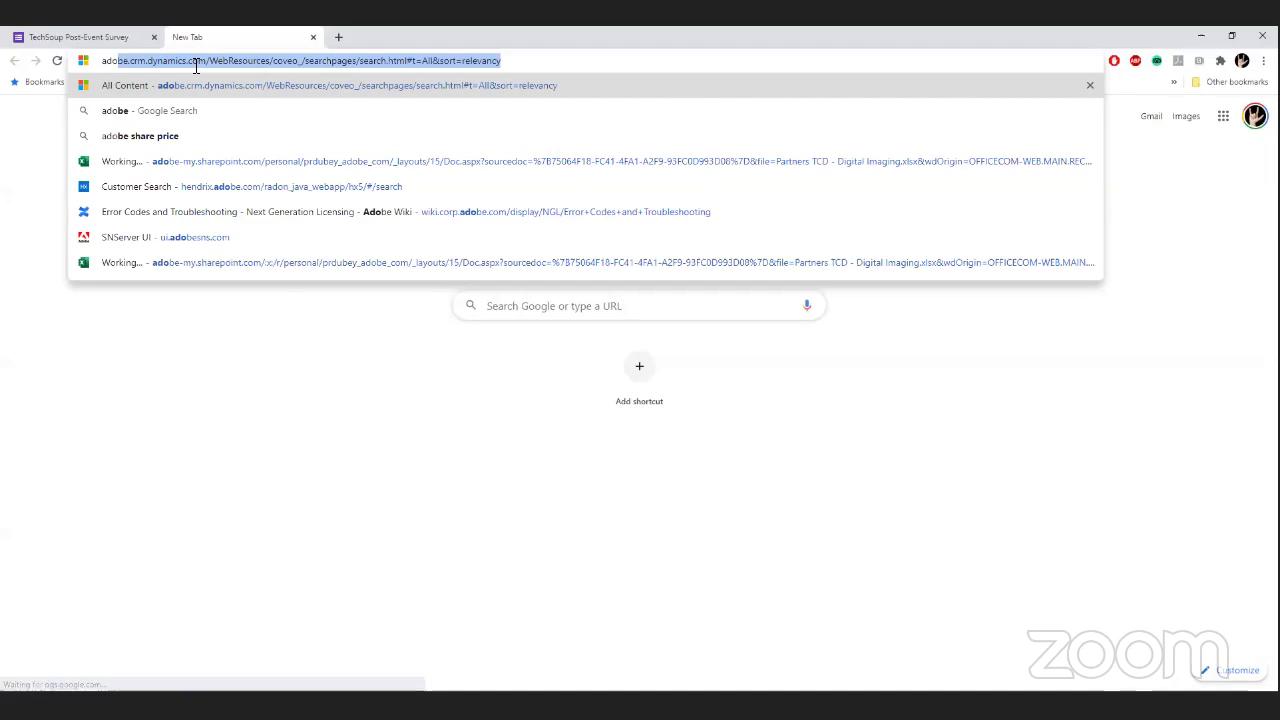
text(be.com)
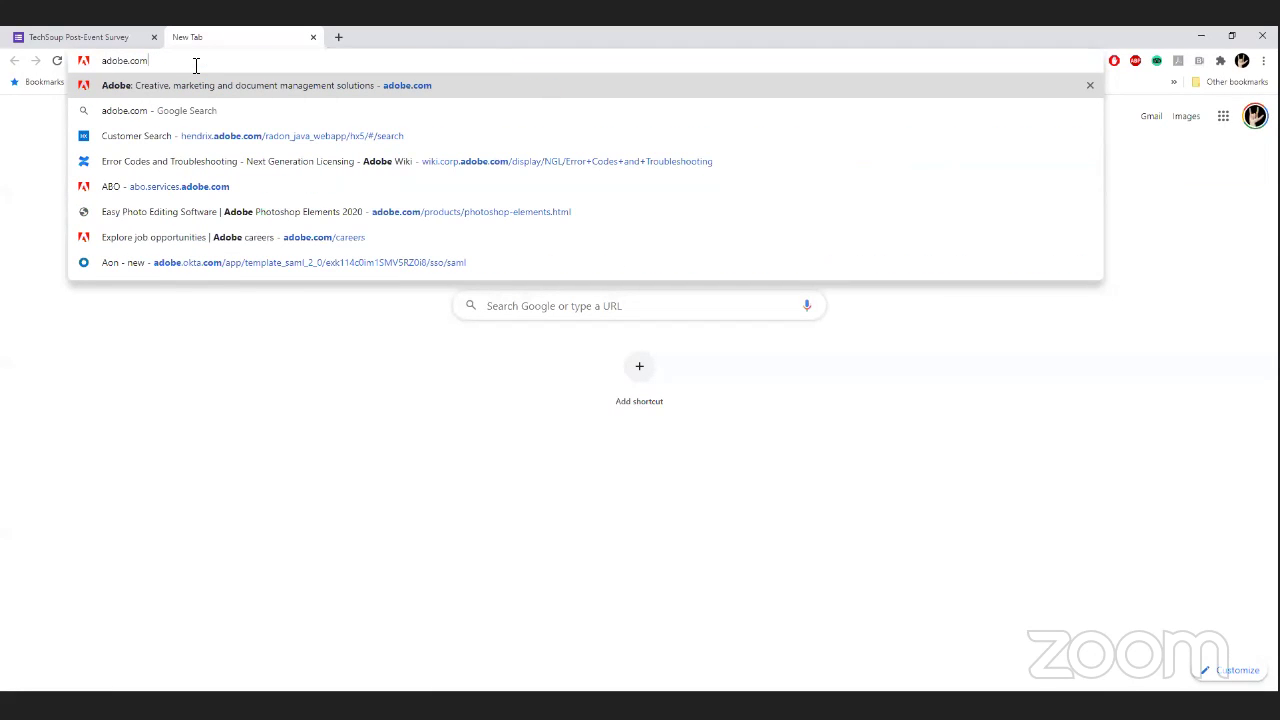
key(Return)
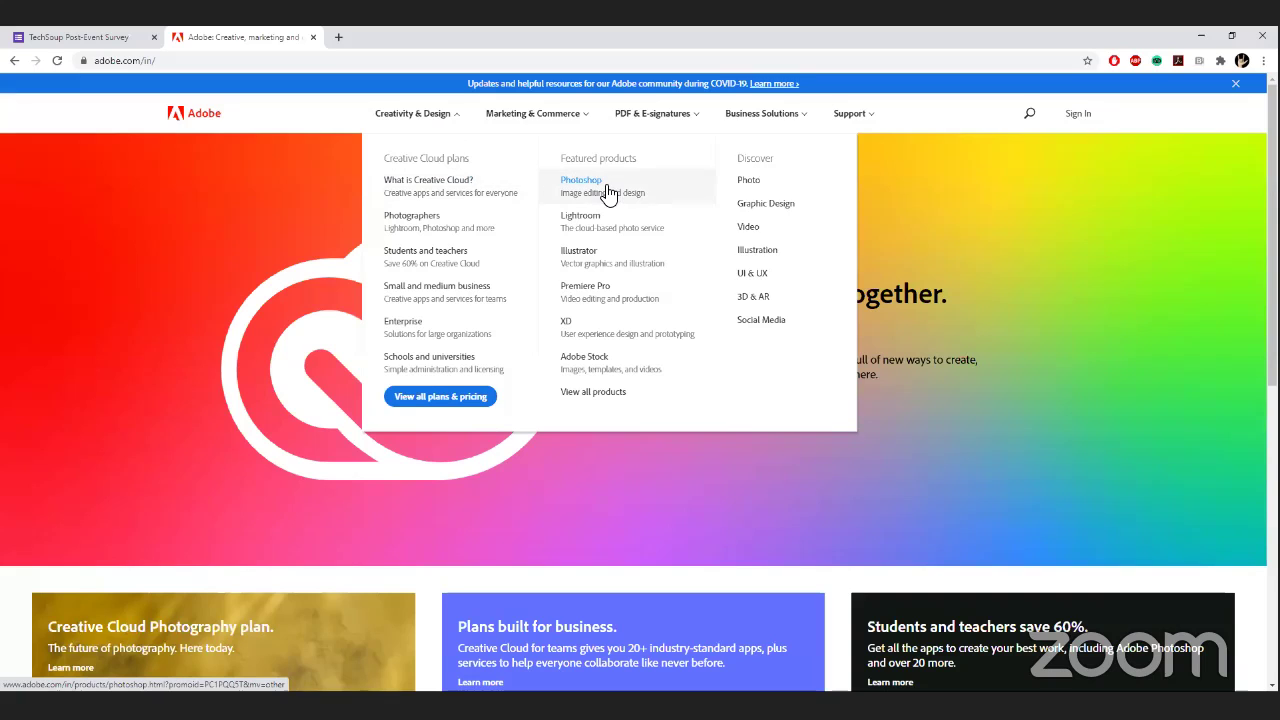
Step: Go to Adobe's Photoshop product page and scroll through its features
click(606, 192)
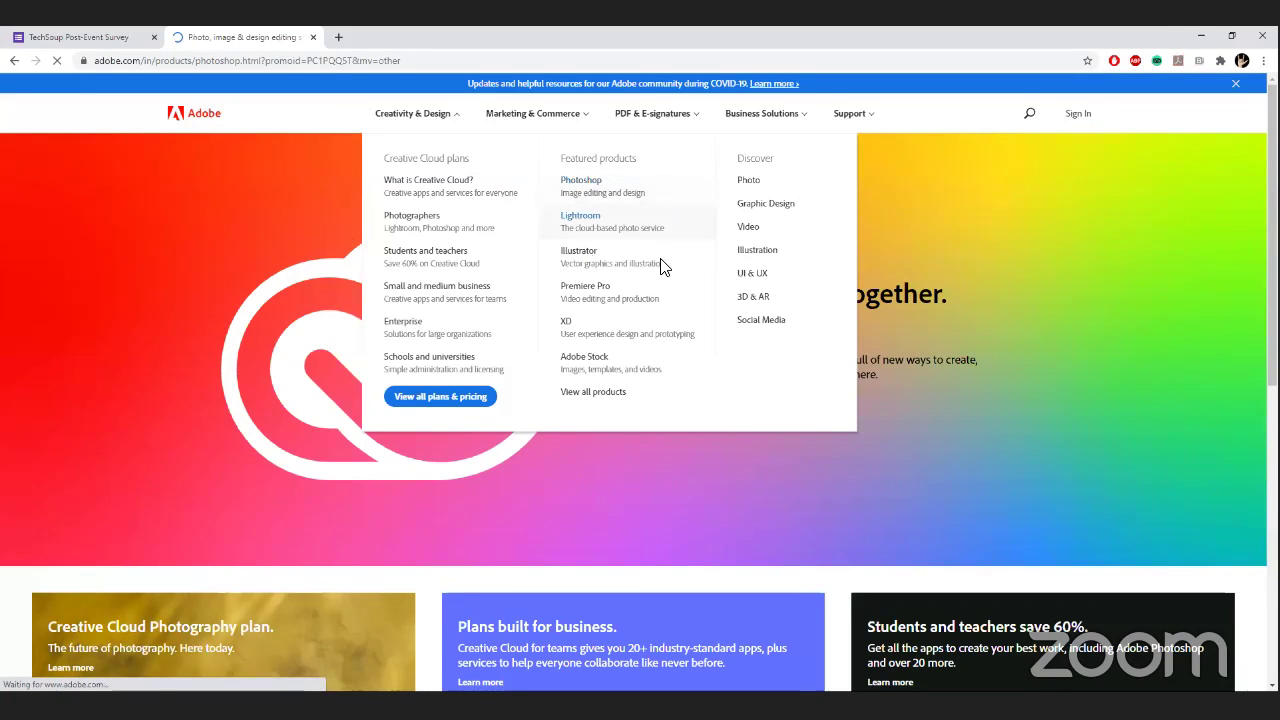
scroll(643, 283, down, 5)
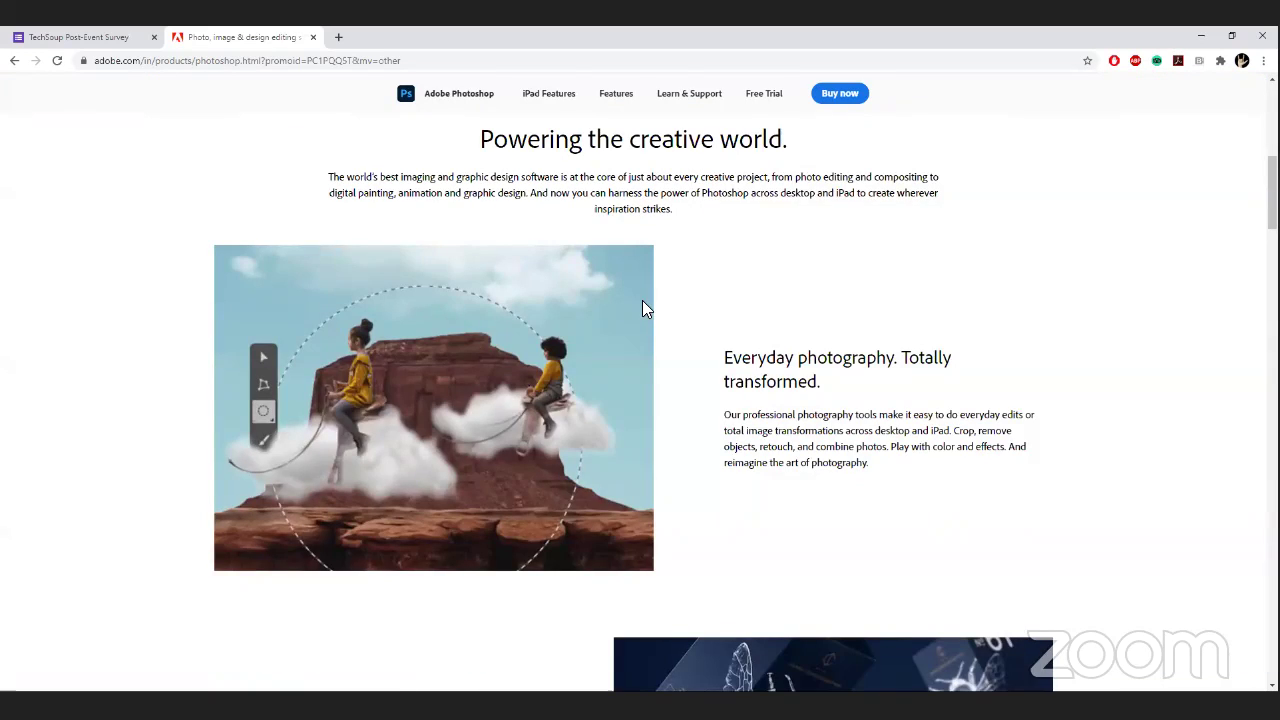
scroll(716, 218, up, 1)
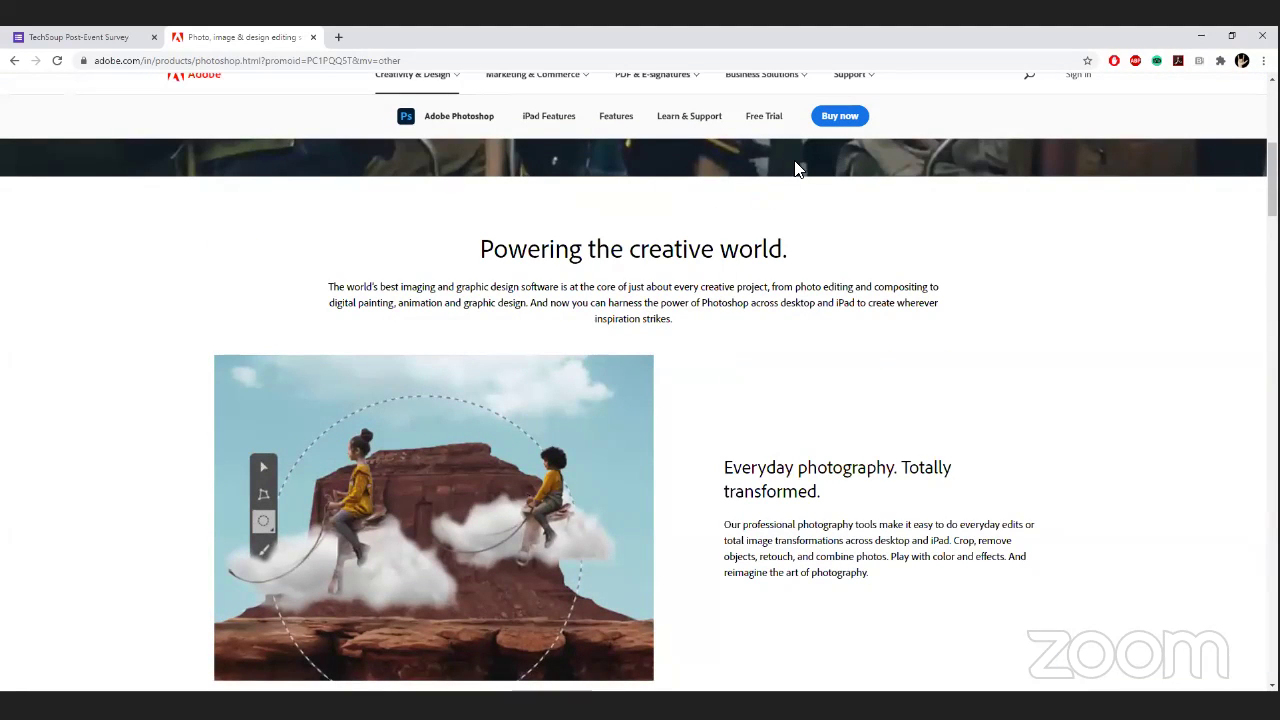
scroll(578, 280, up, 4)
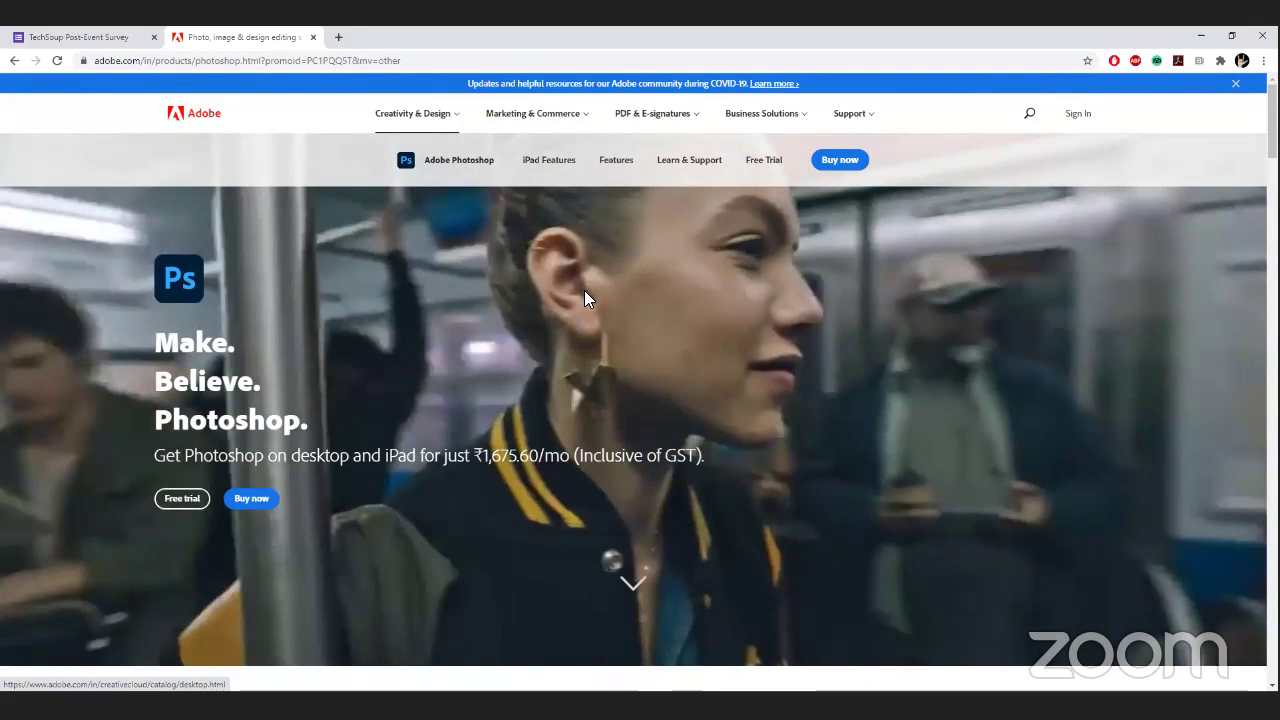
scroll(586, 296, down, 5)
scroll(560, 300, down, 5)
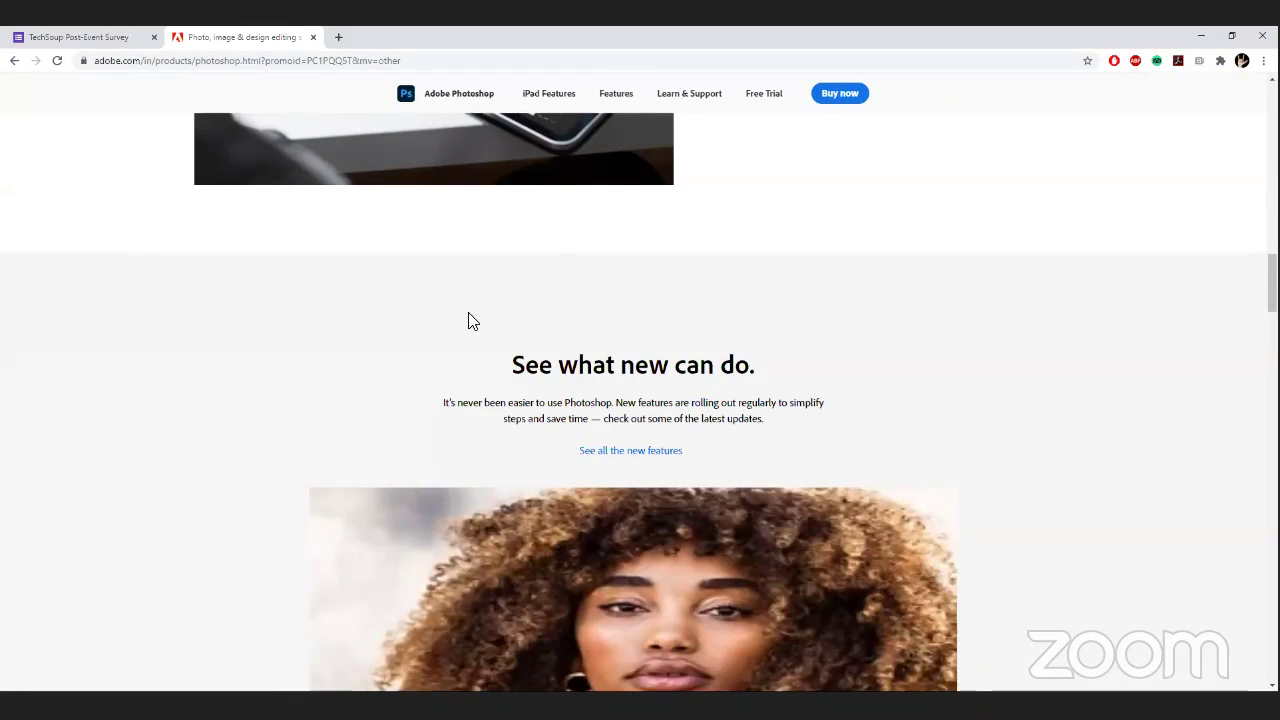
scroll(470, 320, down, 10)
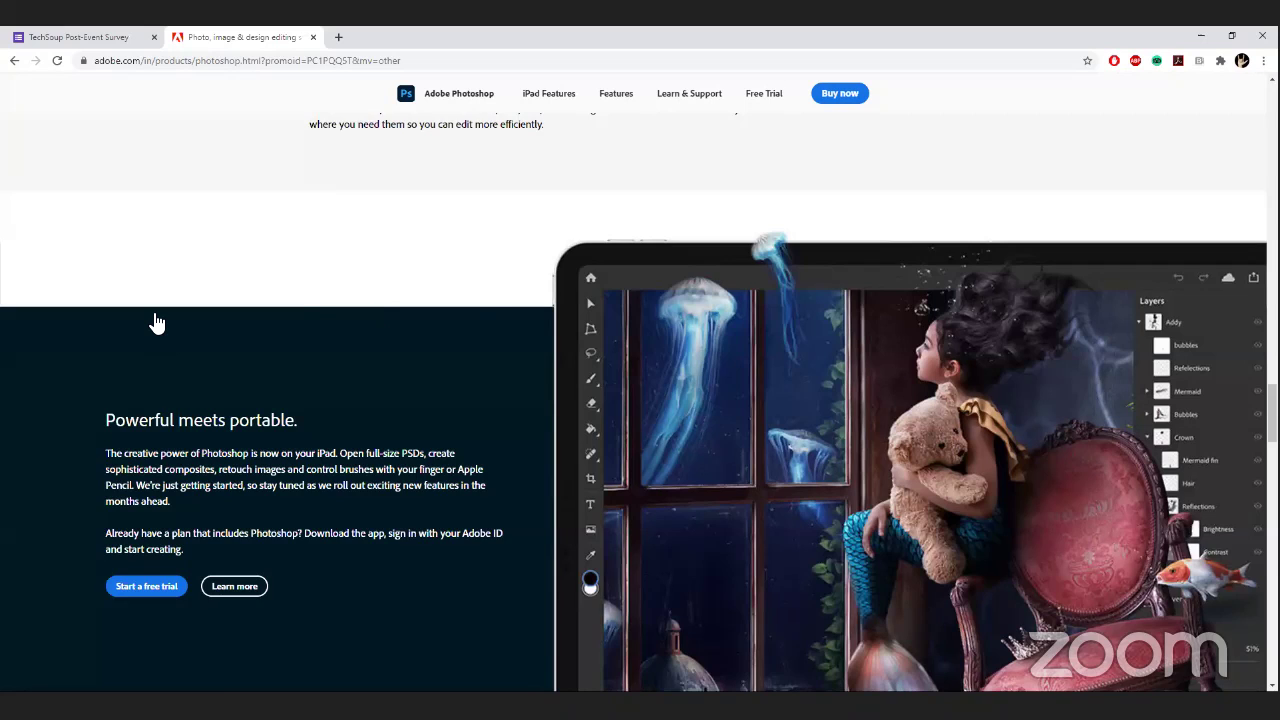
scroll(155, 322, down, 2)
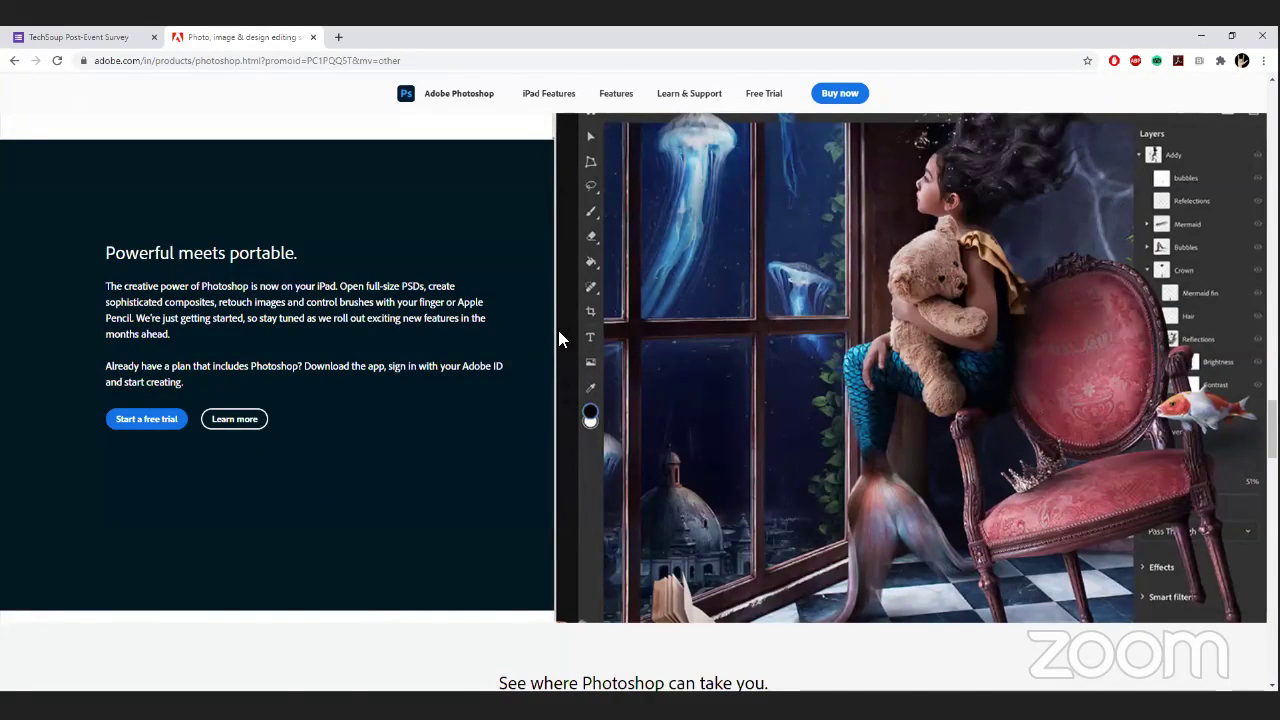
scroll(585, 314, down, 1)
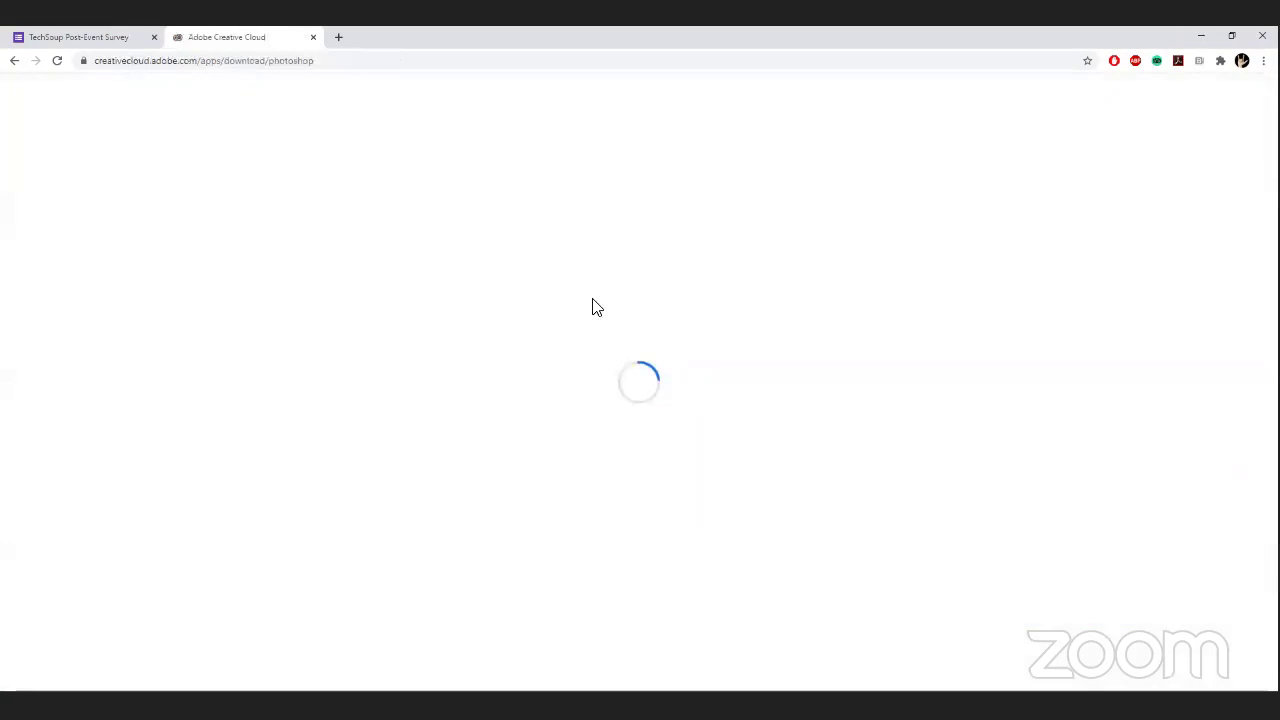